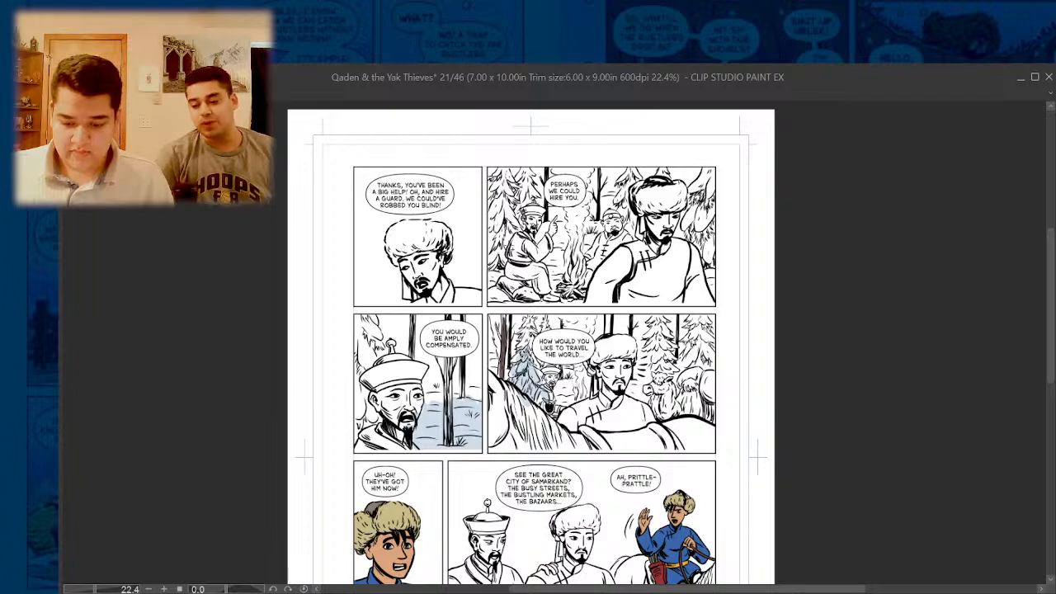
- Examine the top row of panels on comic page 21 up close, from the departing speaker to the campfire scene
scroll(464, 136, "up", 3)
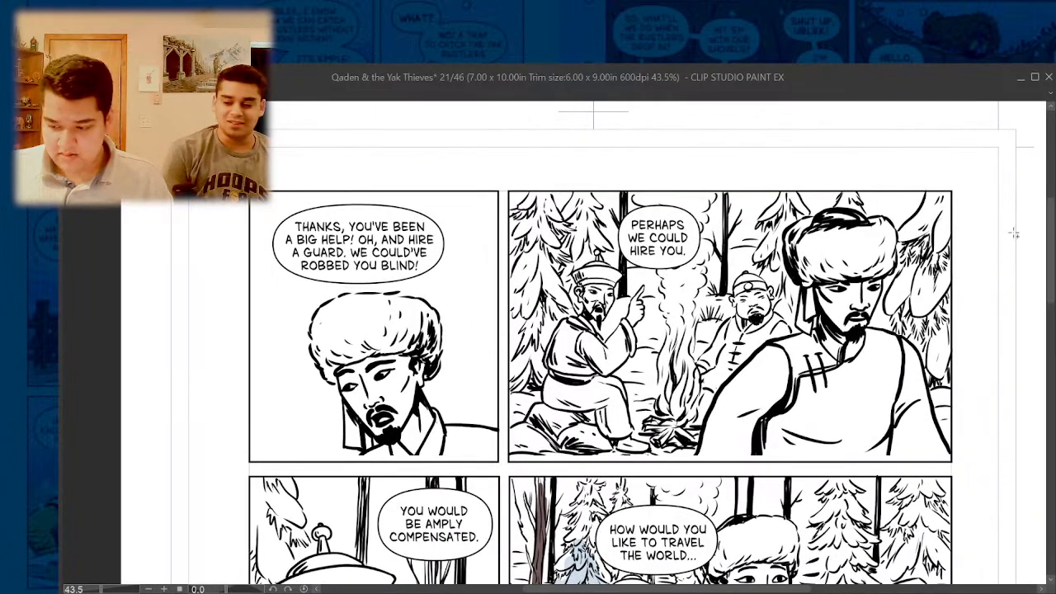
scroll(768, 240, "down", 1)
scroll(774, 256, "down", 1)
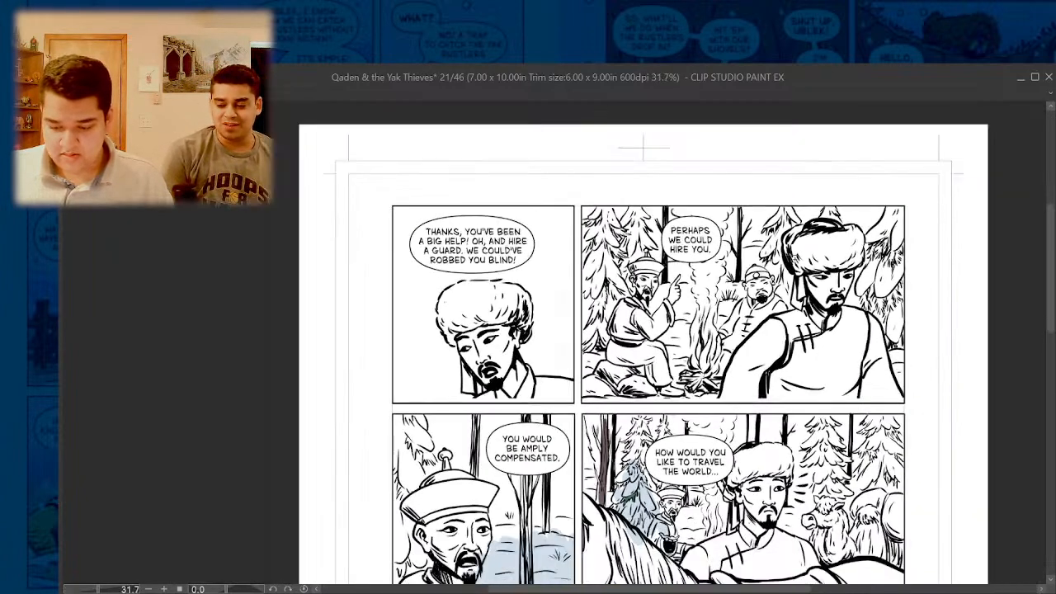
scroll(855, 288, "up", 3)
scroll(851, 285, "up", 1)
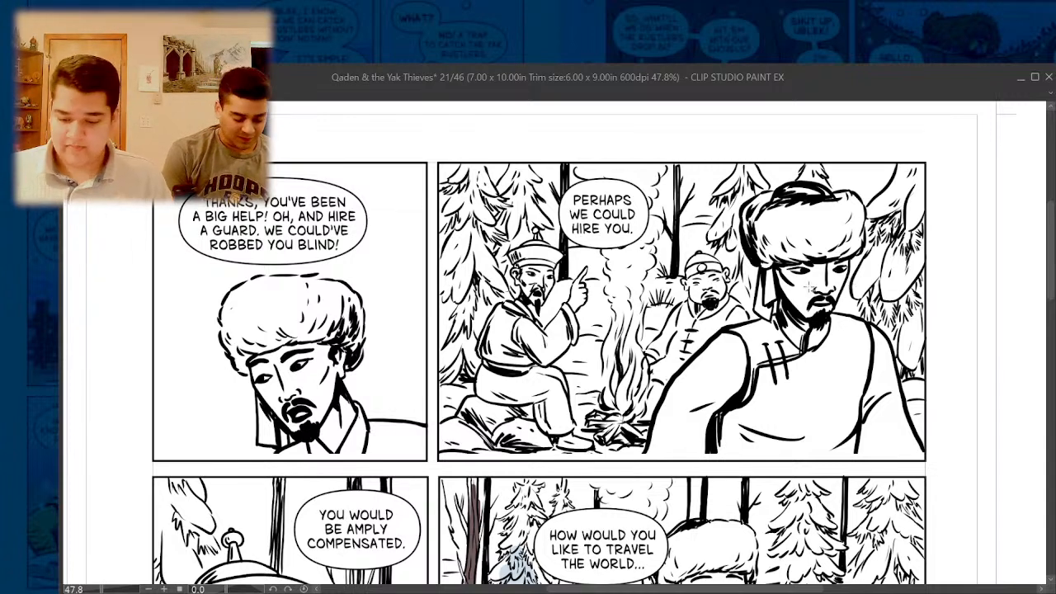
scroll(181, 178, "up", 1)
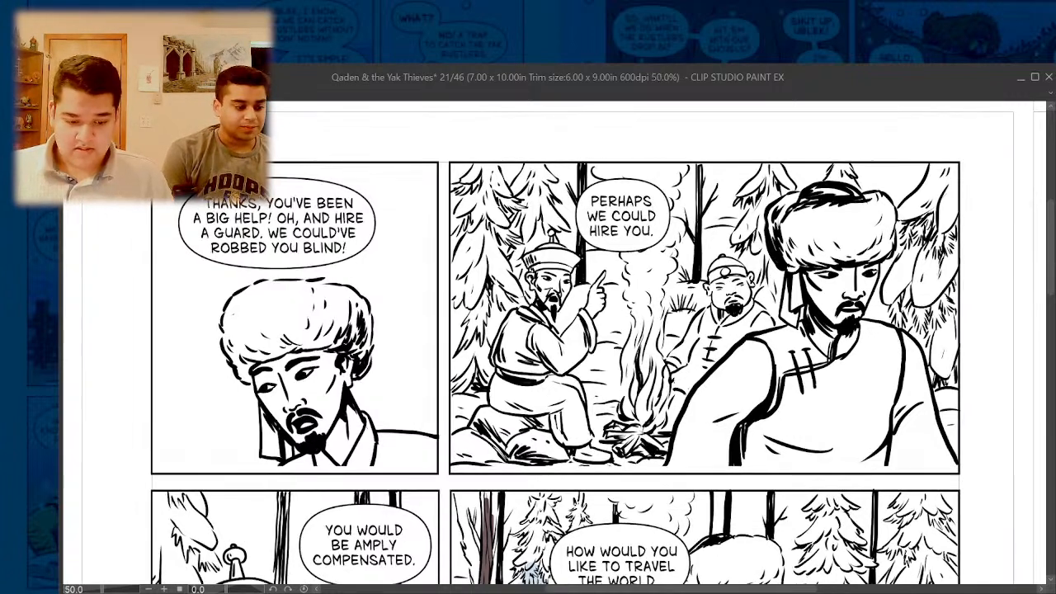
scroll(185, 182, "down", 1)
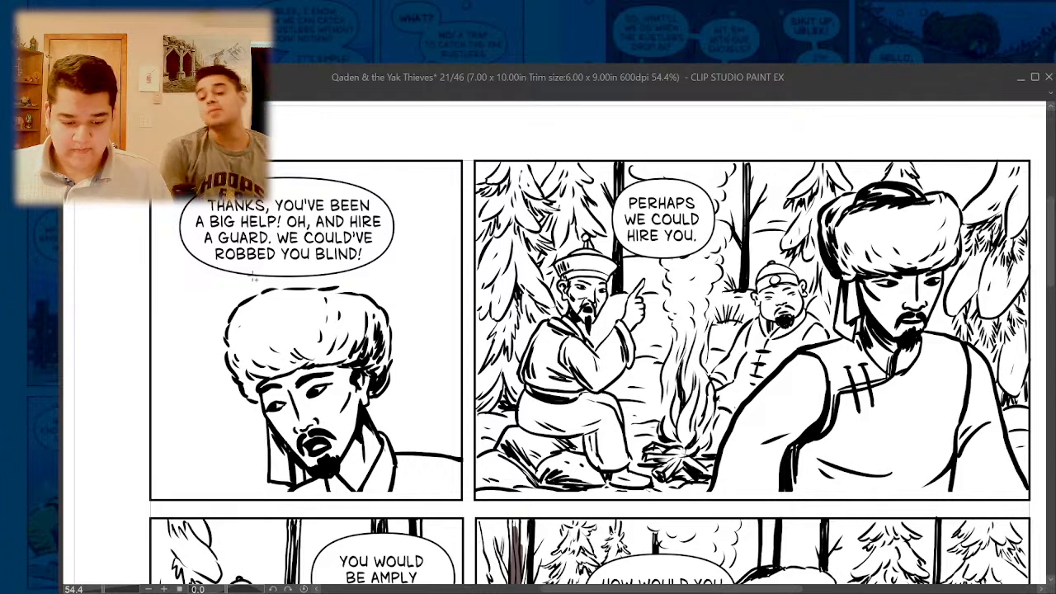
scroll(552, 190, "down", 1)
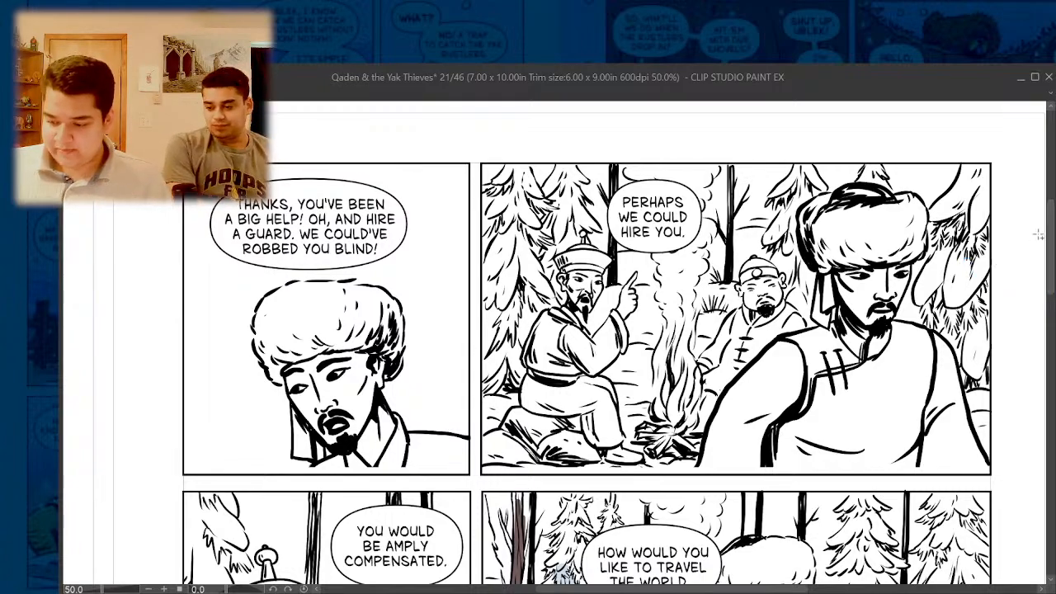
- Skim the lower rows of panels down to the end of the page and return to the top row
scroll(1049, 239, "down", 5)
scroll(559, 346, "down", 6)
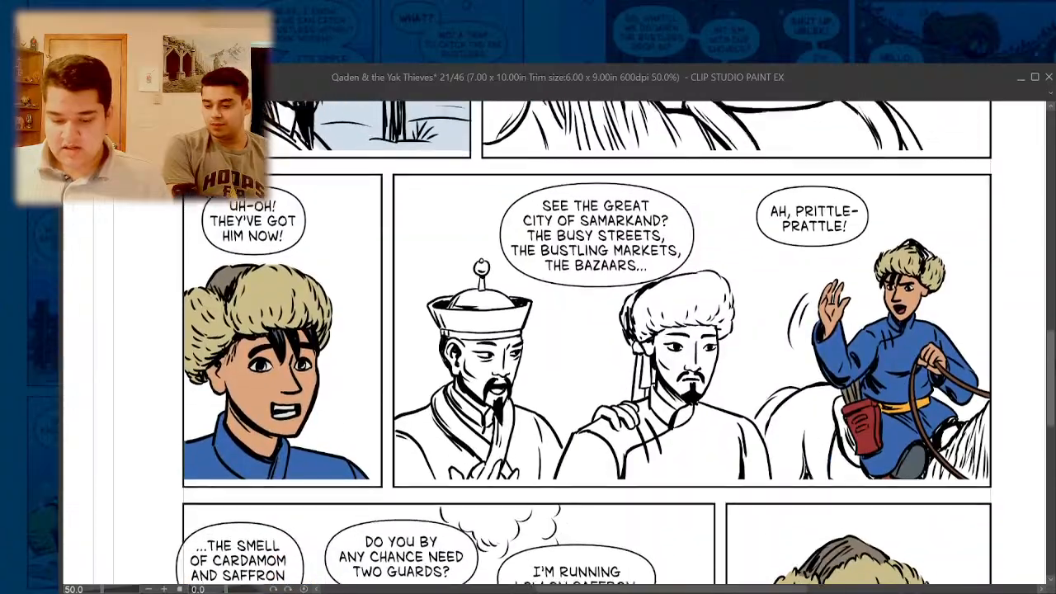
scroll(1017, 382, "up", 6)
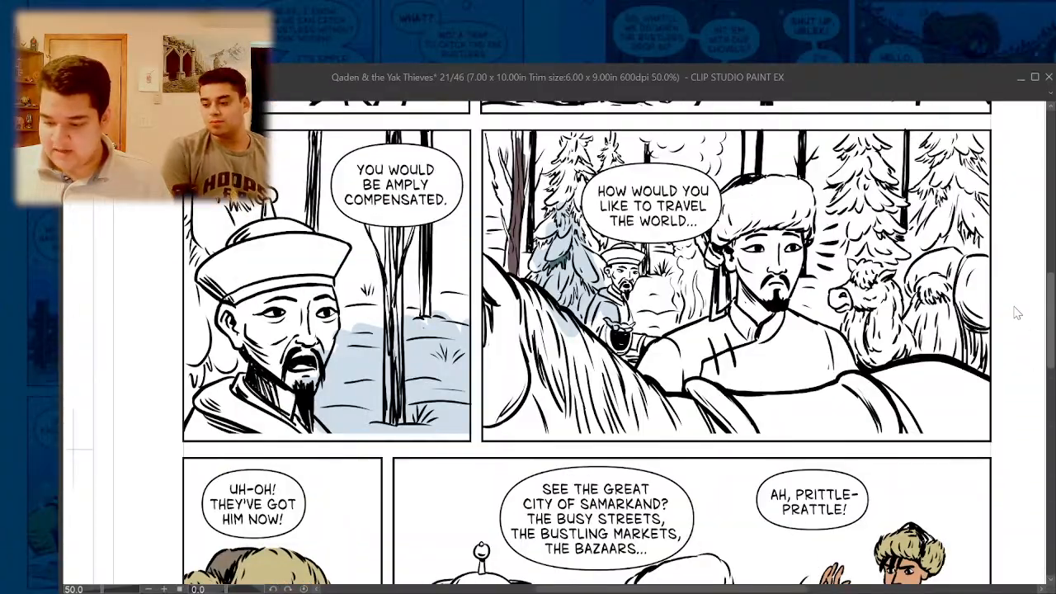
scroll(1017, 382, "down", 4)
scroll(1017, 382, "down", 3)
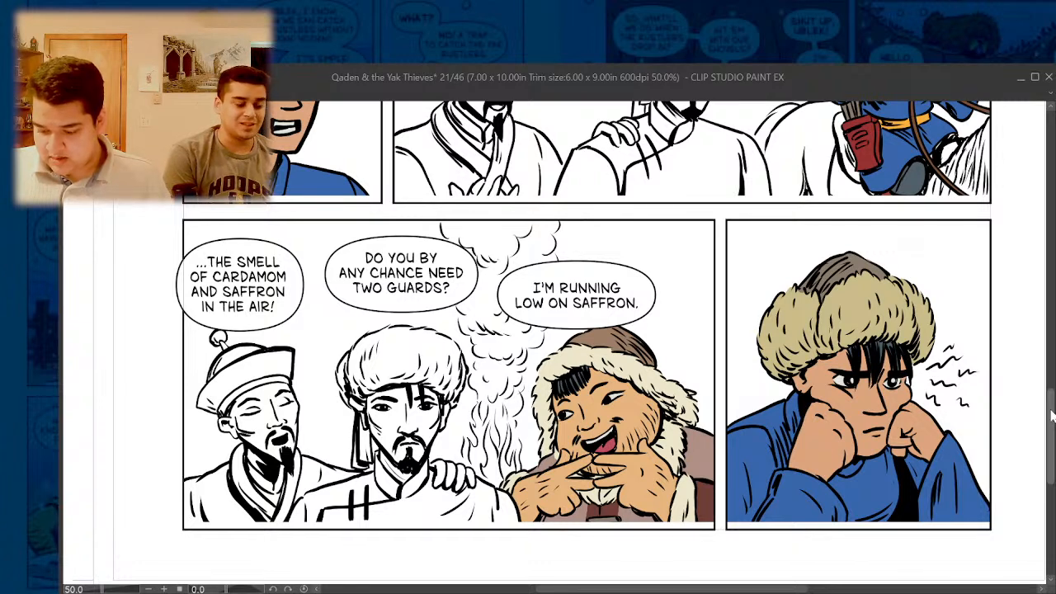
scroll(1052, 417, "up", 1)
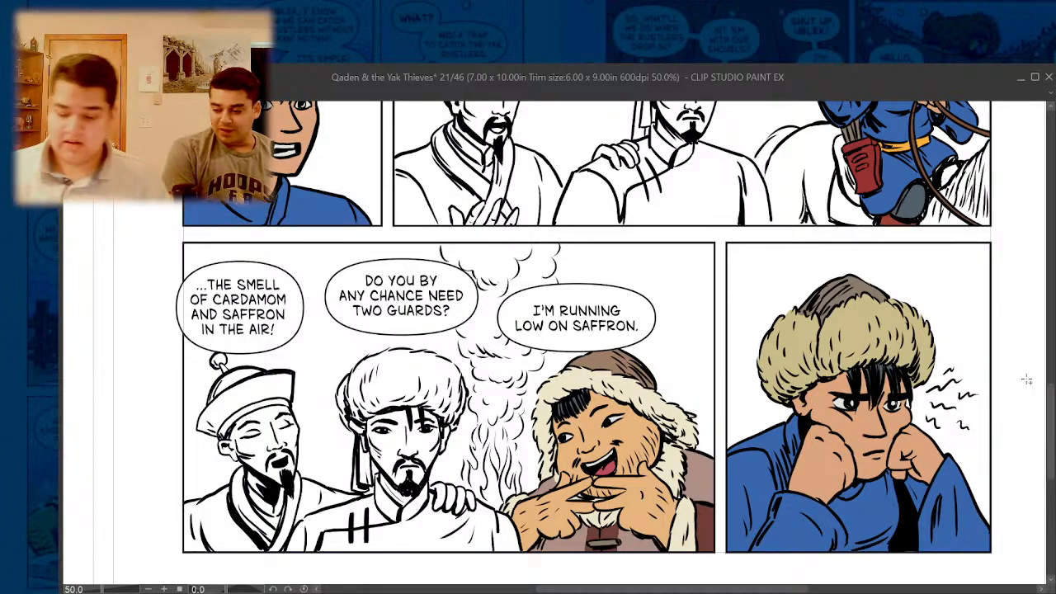
scroll(1051, 392, "up", 5)
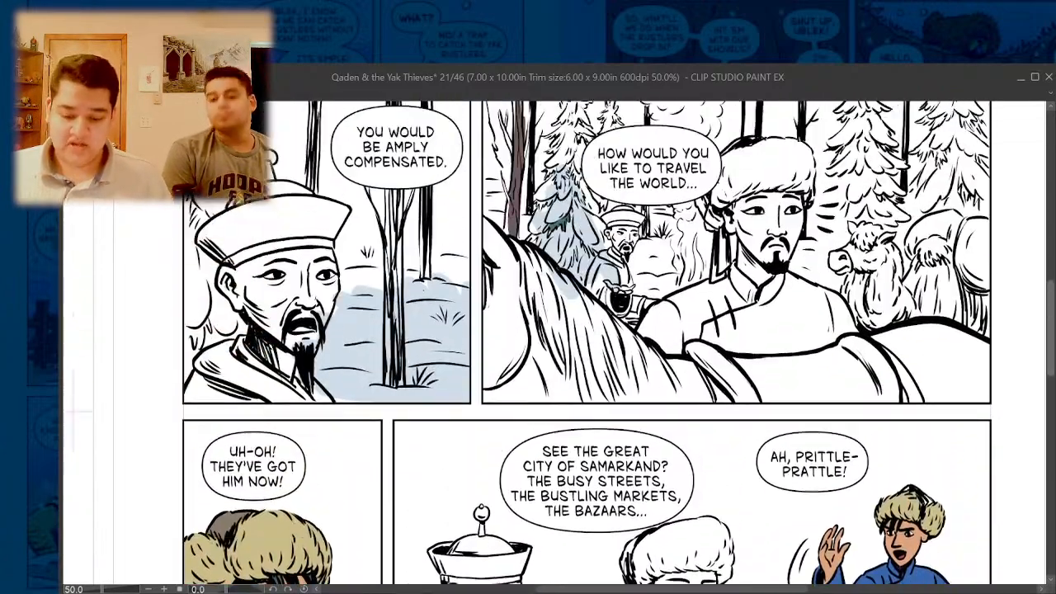
scroll(1052, 223, "up", 5)
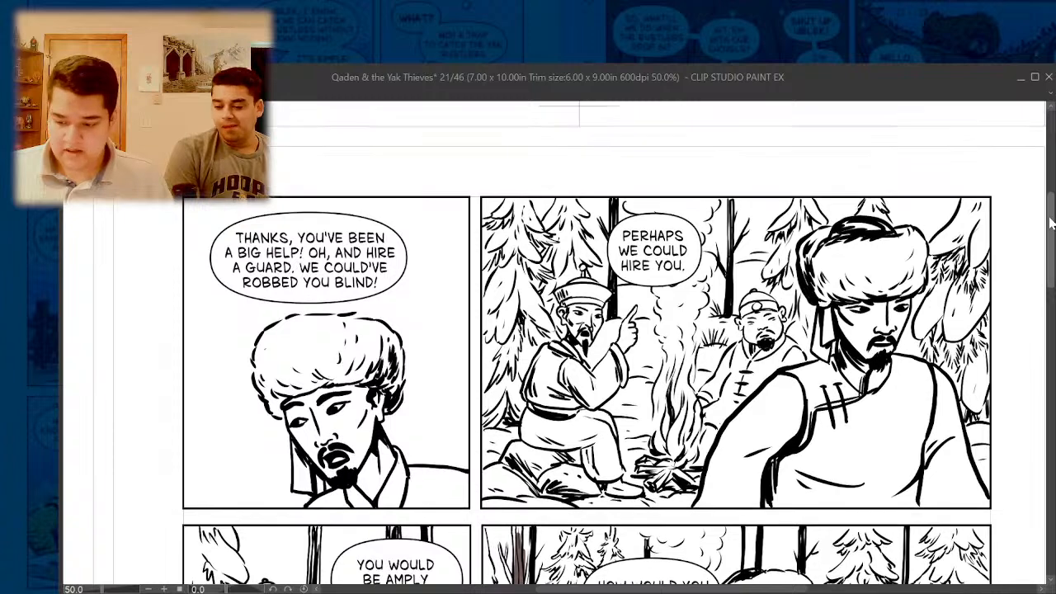
- Read the page row by row from the first panel to the last, checking line art, dialogue and partly finished colors
left_click_drag(1052, 224, 1052, 226)
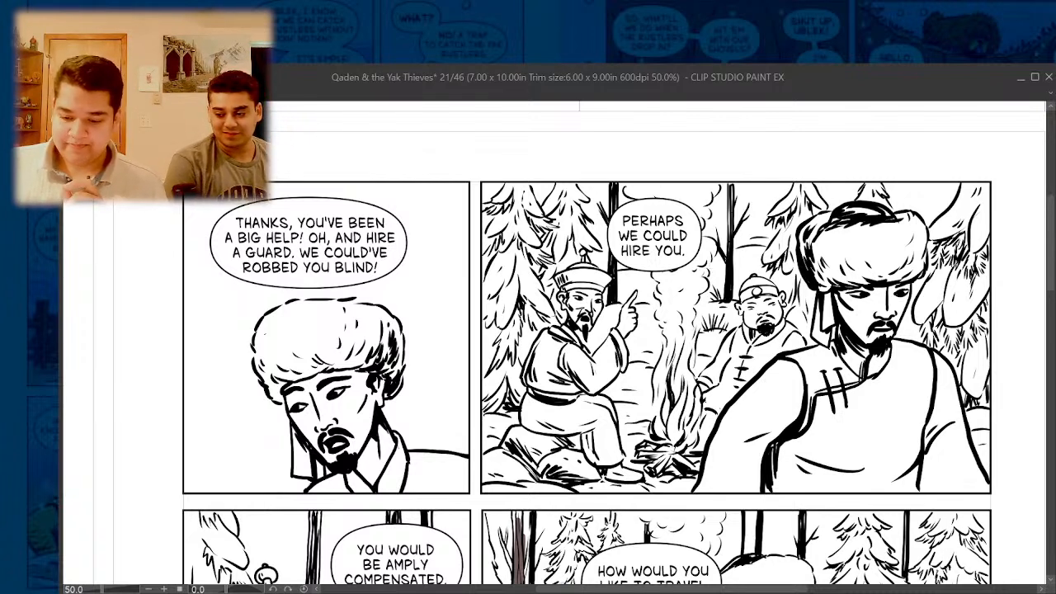
left_click_drag(1053, 247, 1052, 255)
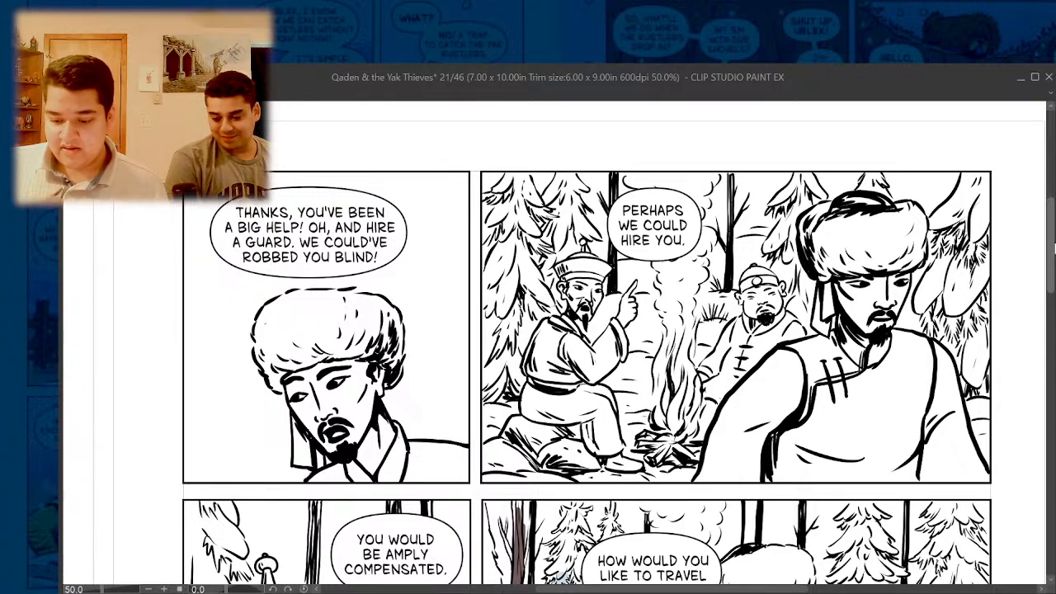
left_click_drag(1054, 246, 1054, 305)
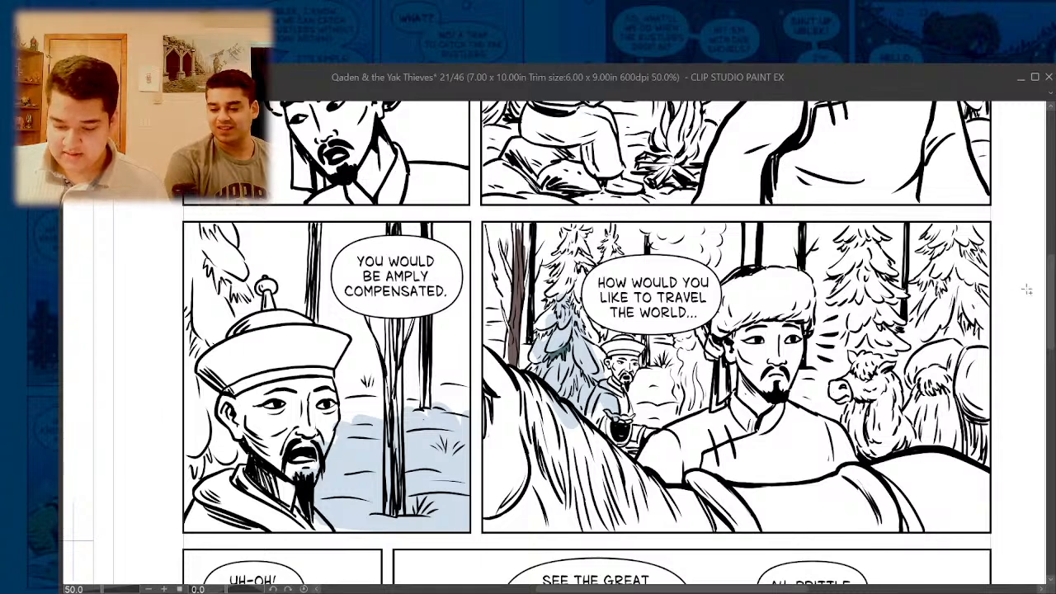
left_click_drag(1053, 293, 1053, 373)
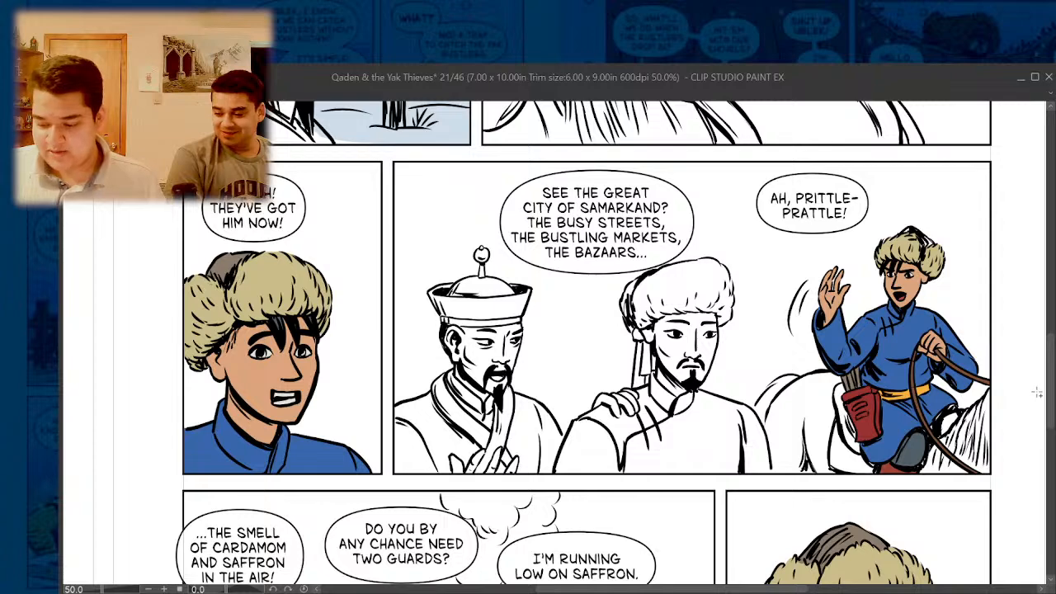
scroll(1052, 400, "down", 2)
left_click_drag(1052, 400, 1052, 451)
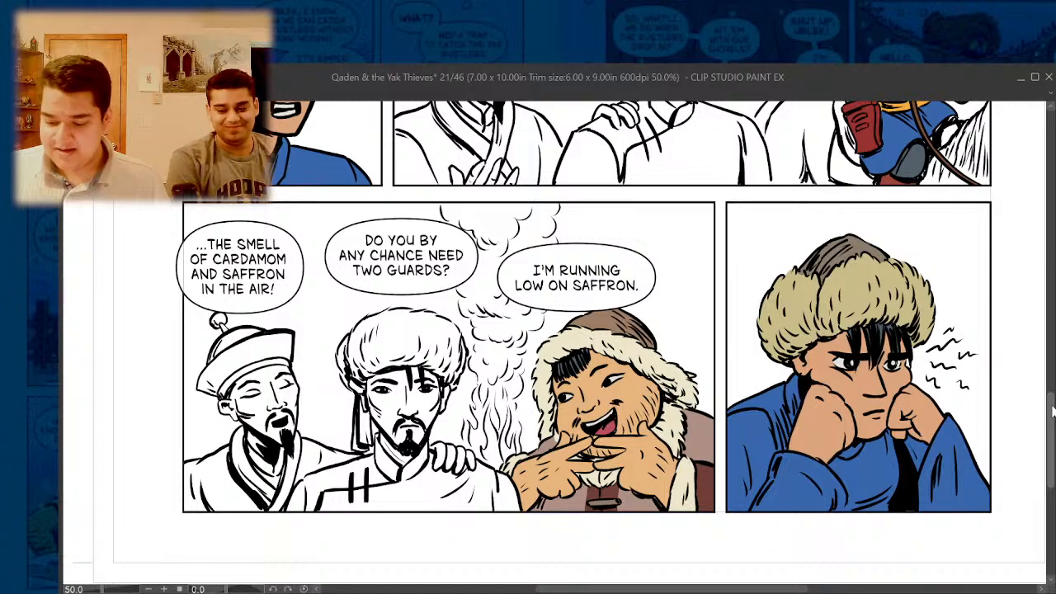
scroll(711, 337, "down", 2)
scroll(705, 362, "down", 1)
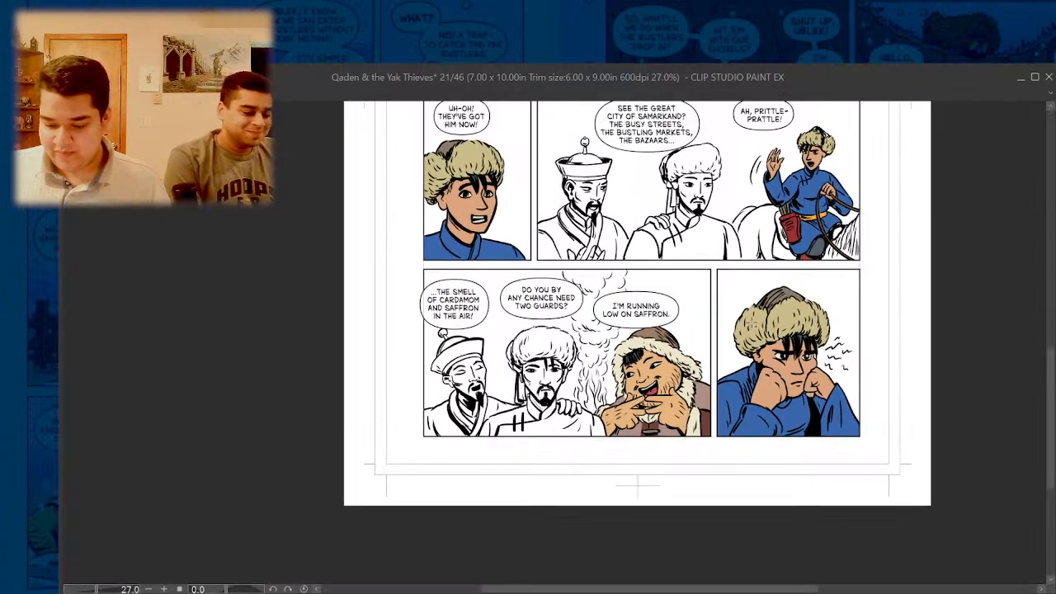
scroll(615, 266, "up", 3)
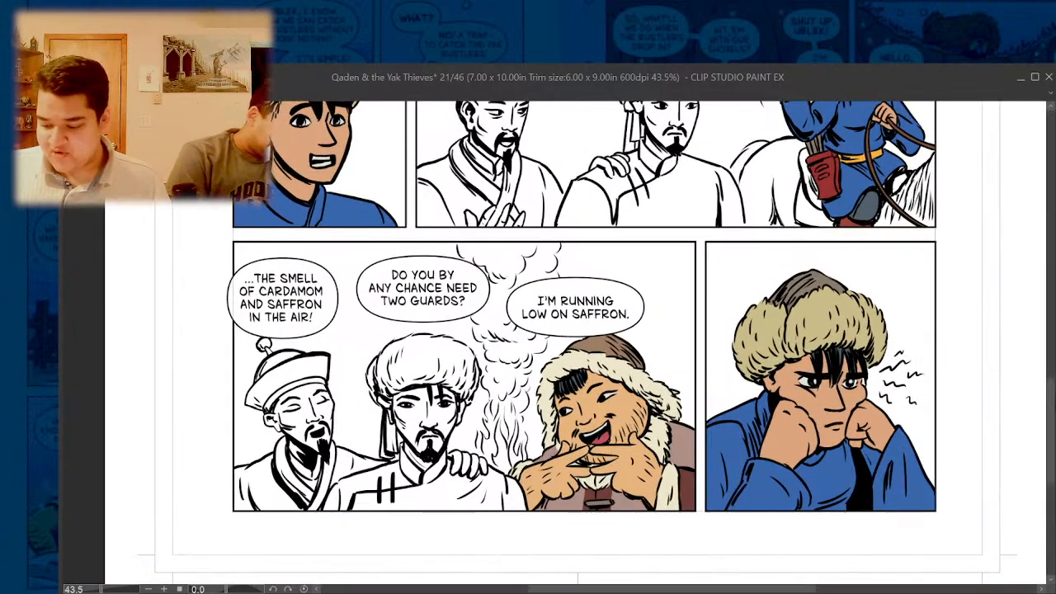
left_click_drag(1048, 430, 1044, 230)
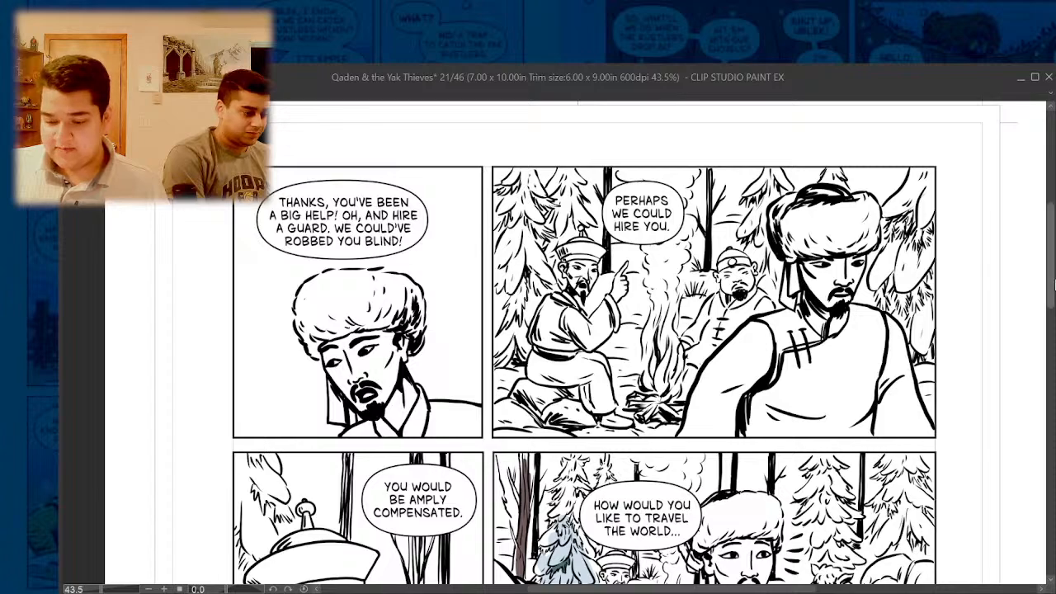
left_click_drag(1053, 287, 1052, 456)
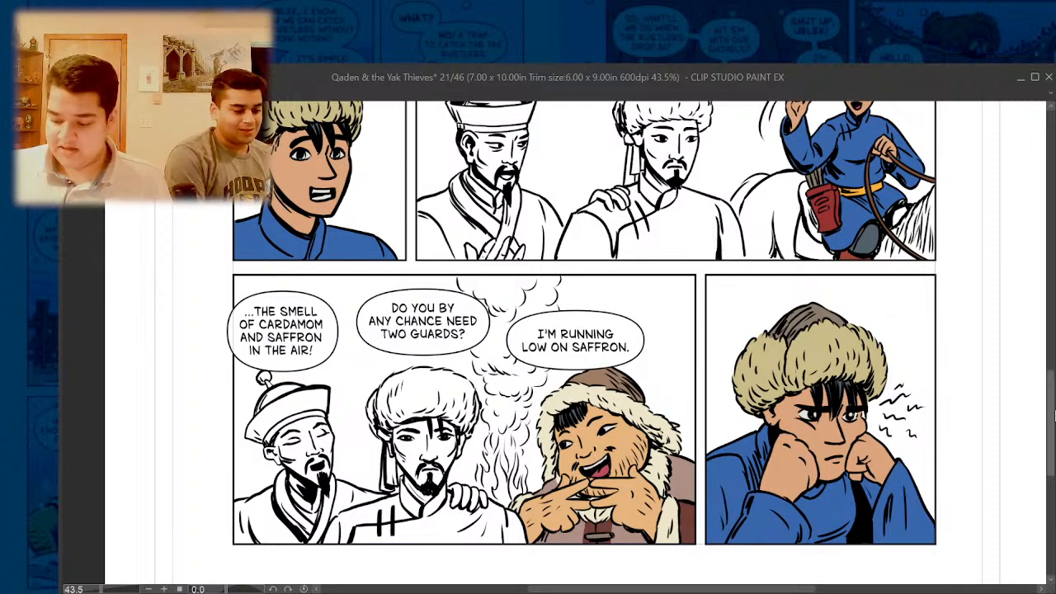
scroll(1052, 419, "up", 5)
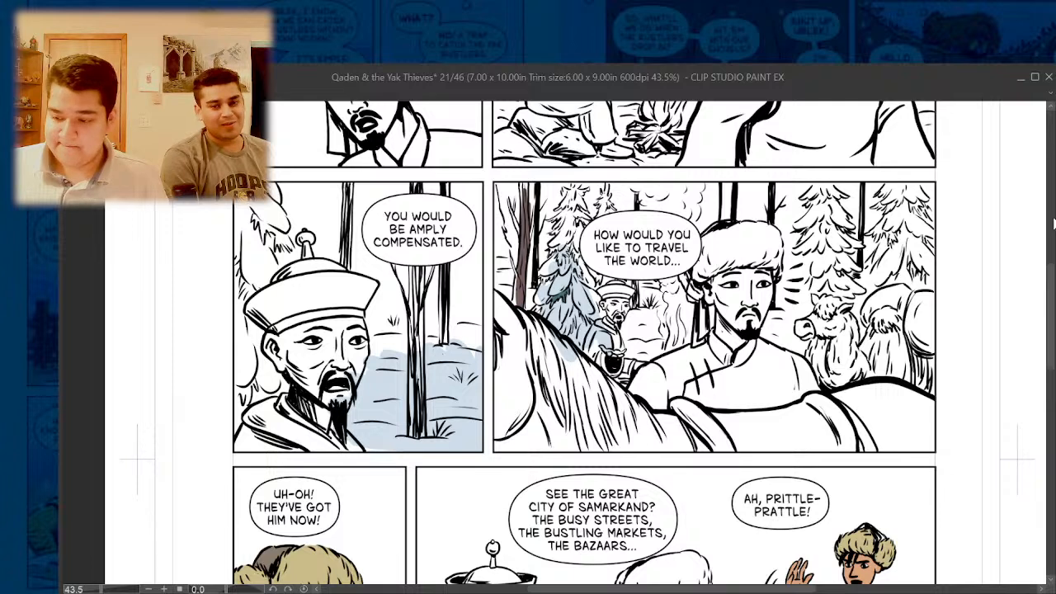
- Dock the floating page 21 canvas back into the main window as a tab and narrow the palettes on both sides of it
left_click(1034, 78)
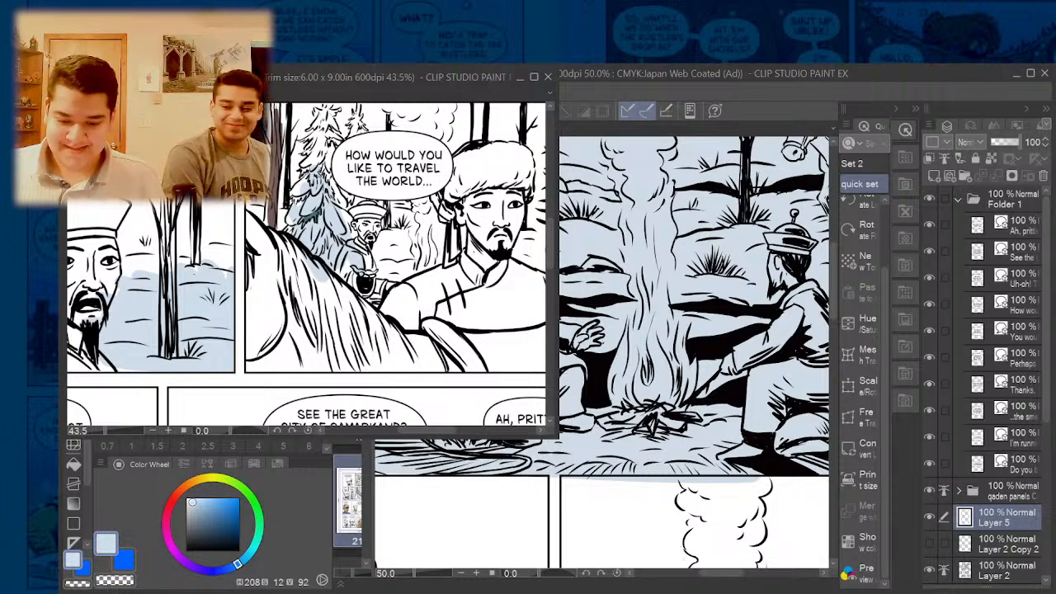
left_click_drag(467, 78, 538, 130)
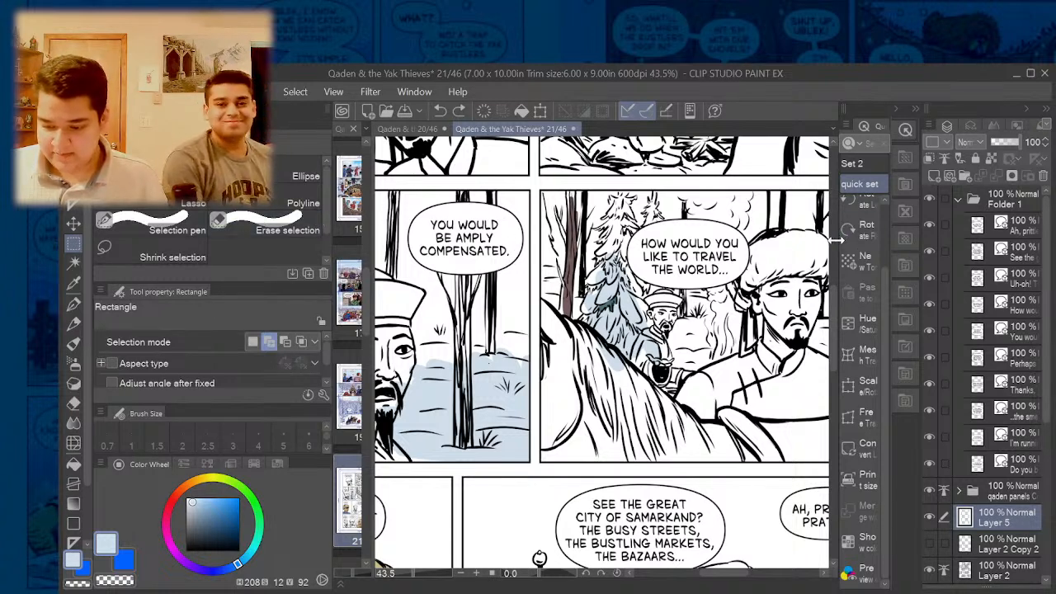
left_click_drag(836, 240, 910, 249)
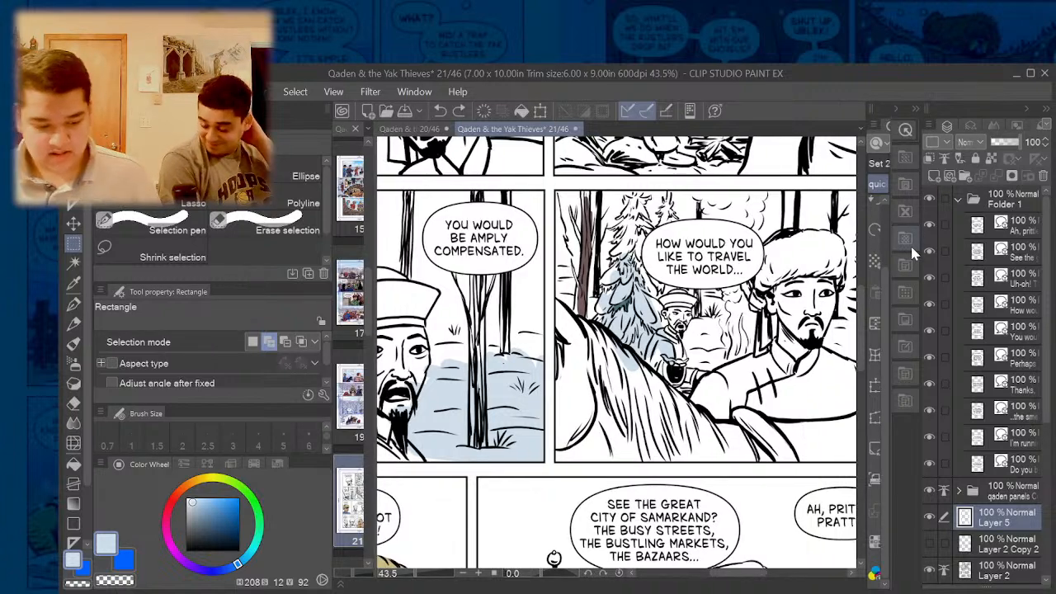
left_click_drag(328, 283, 192, 291)
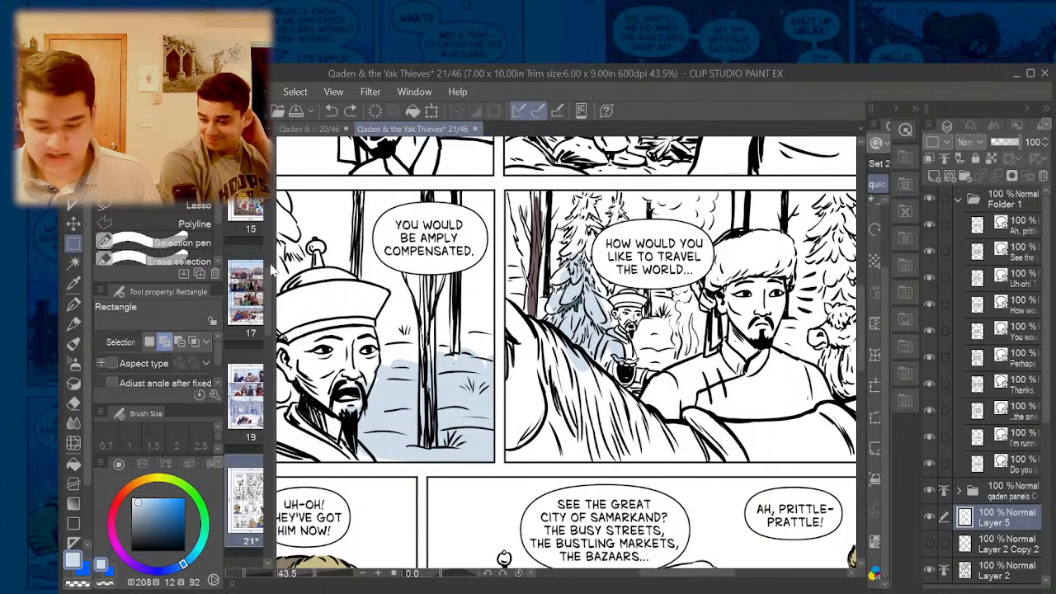
left_click_drag(863, 355, 861, 296)
left_click_drag(714, 573, 701, 573)
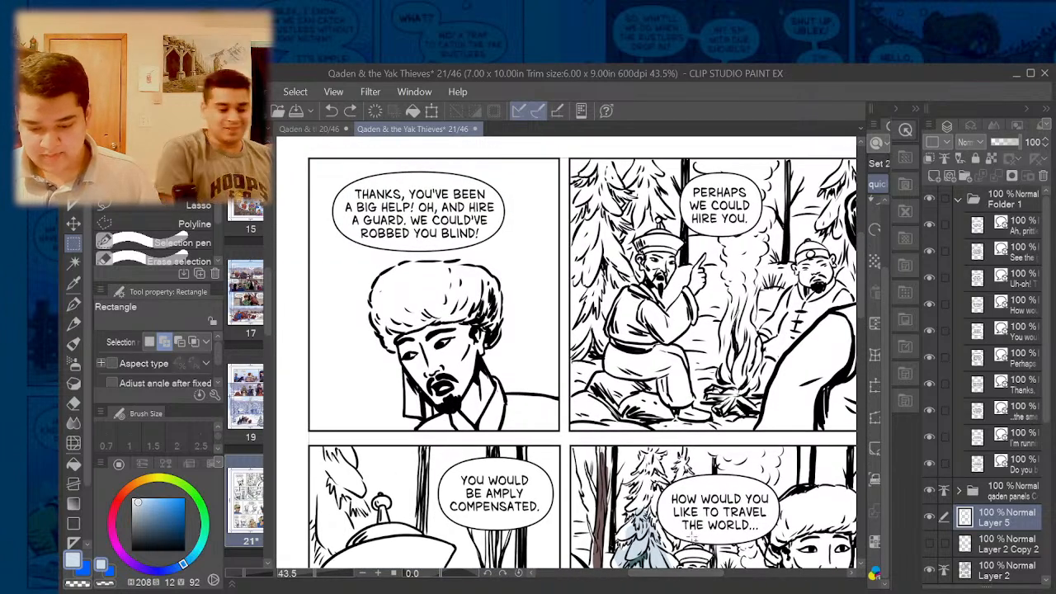
scroll(599, 294, "down", 3)
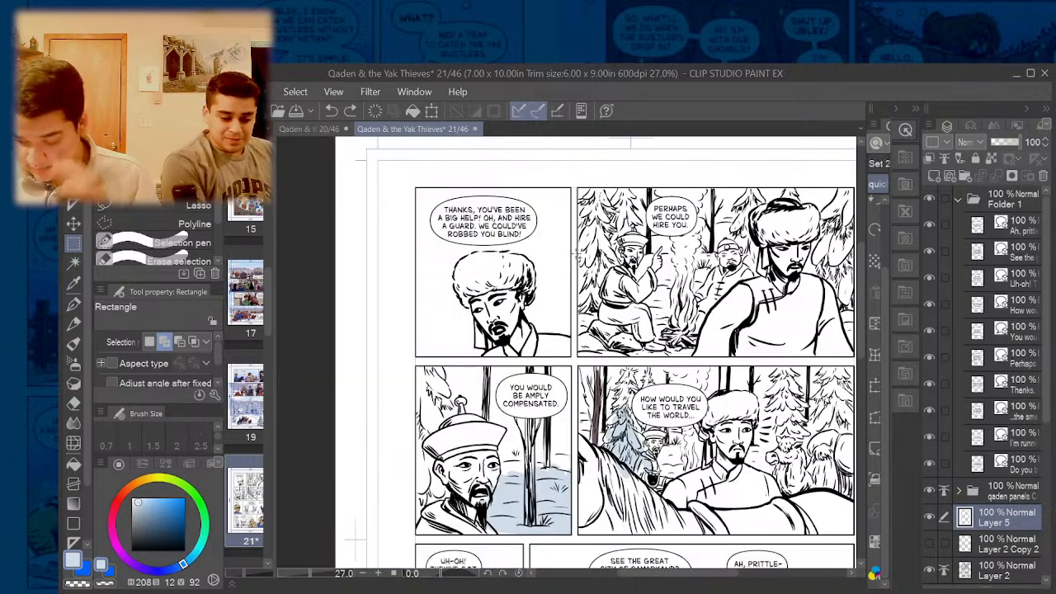
- Check what Layer 5 and Layer 2 contain by hiding and showing each one
scroll(929, 459, "down", 2)
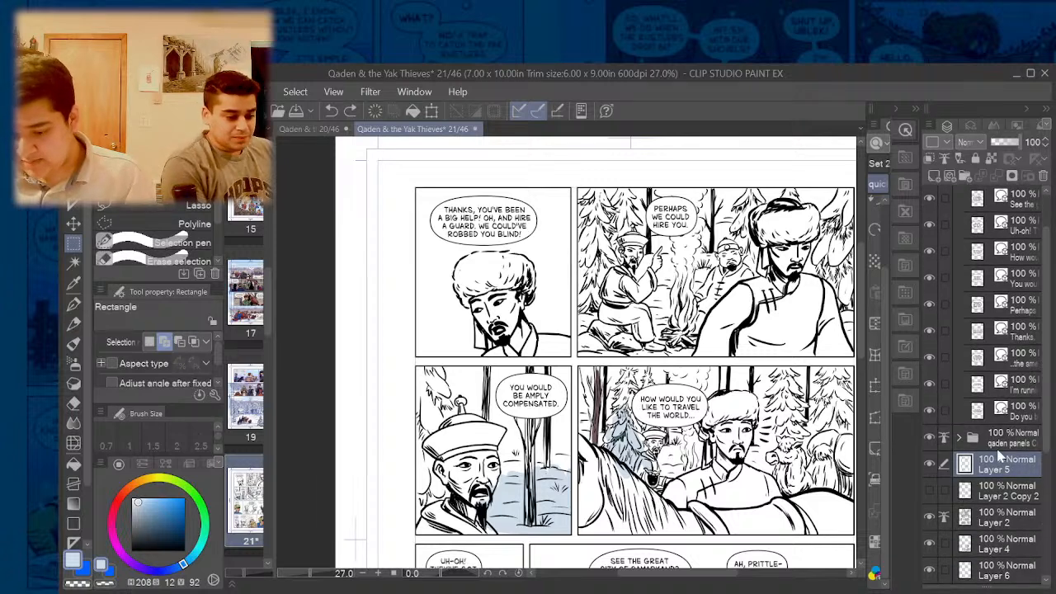
left_click(929, 464)
left_click(929, 463)
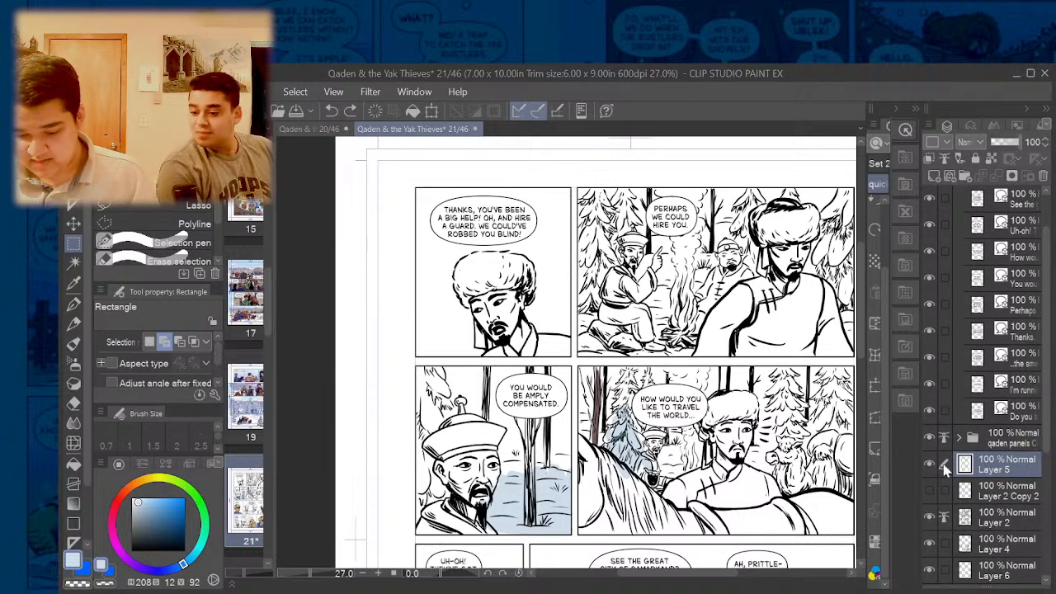
left_click(929, 515)
left_click(930, 516)
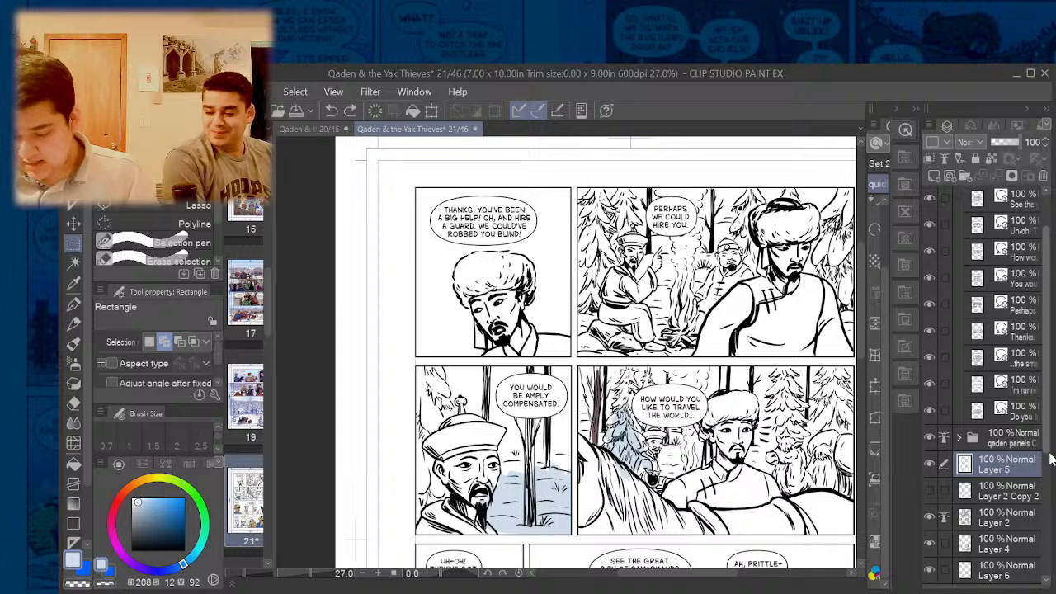
- Inspect the lower layers, hiding and showing Layer 6, and make the 13 % opacity Layer 2 Copy the active layer
scroll(1050, 459, "down", 2)
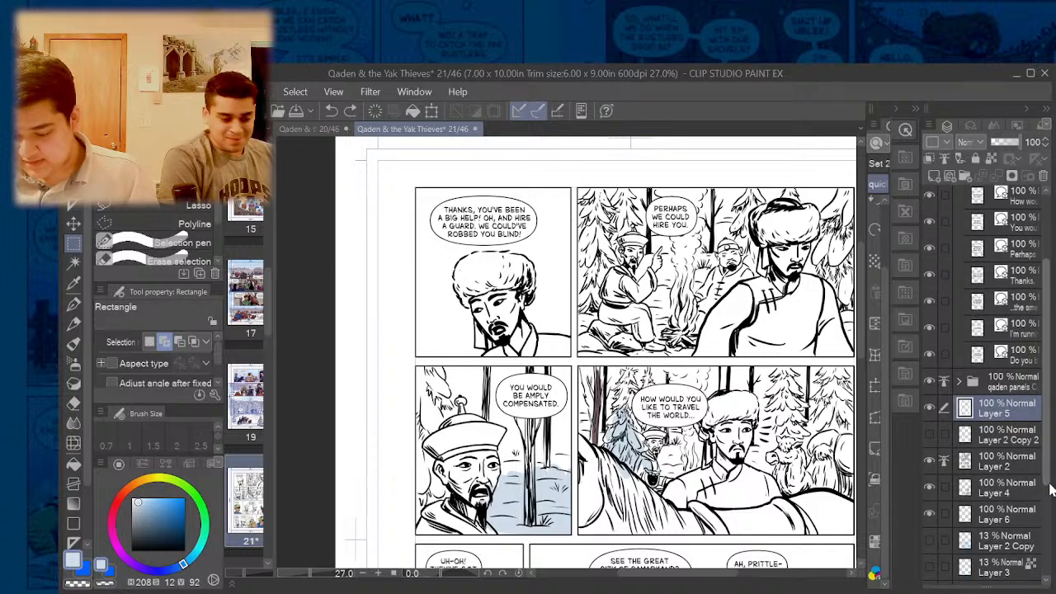
left_click(937, 493)
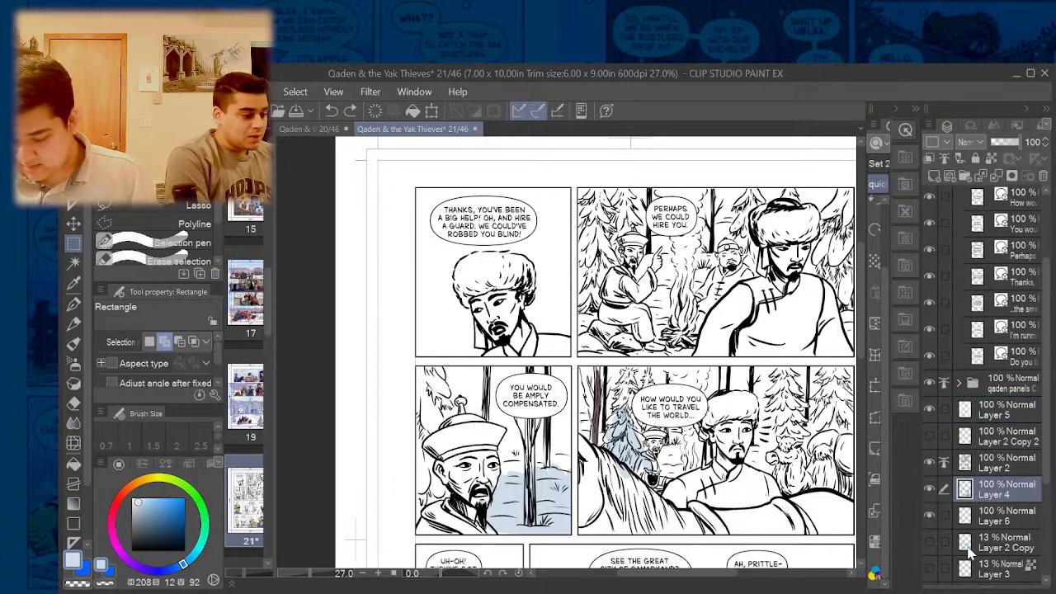
left_click(930, 512)
left_click(930, 512)
left_click(957, 516)
scroll(558, 474, "up", 2)
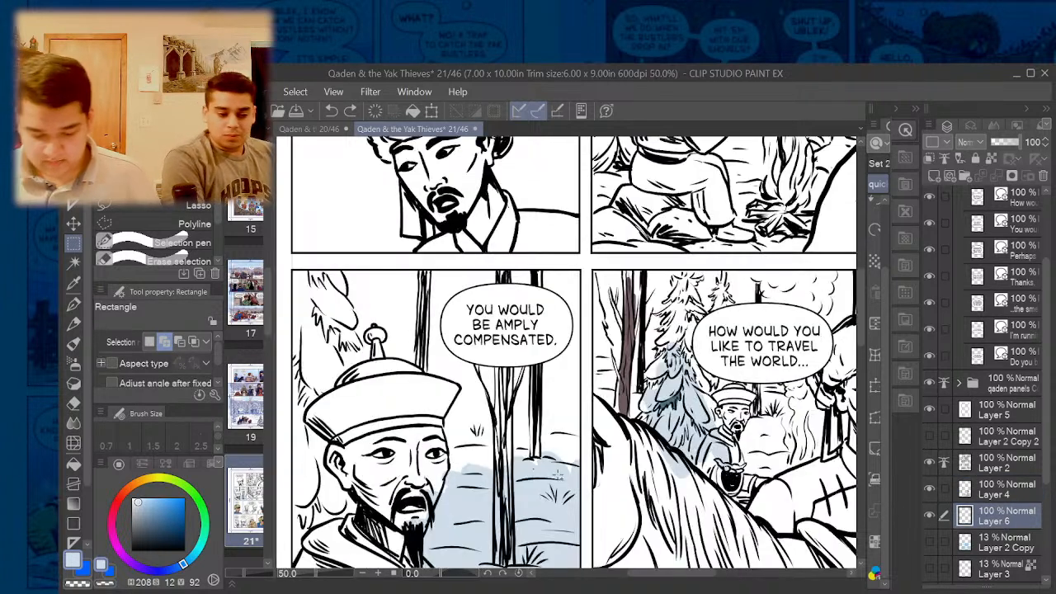
left_click(966, 537)
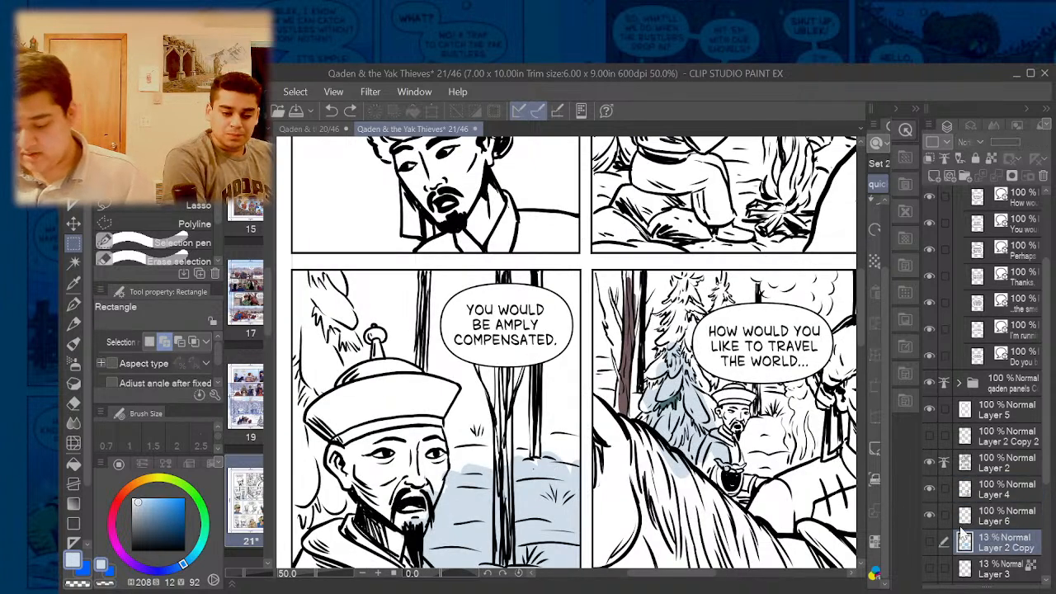
- Add a new raster layer directly above Layer 2 Copy and hide Layer 6
left_click(935, 175)
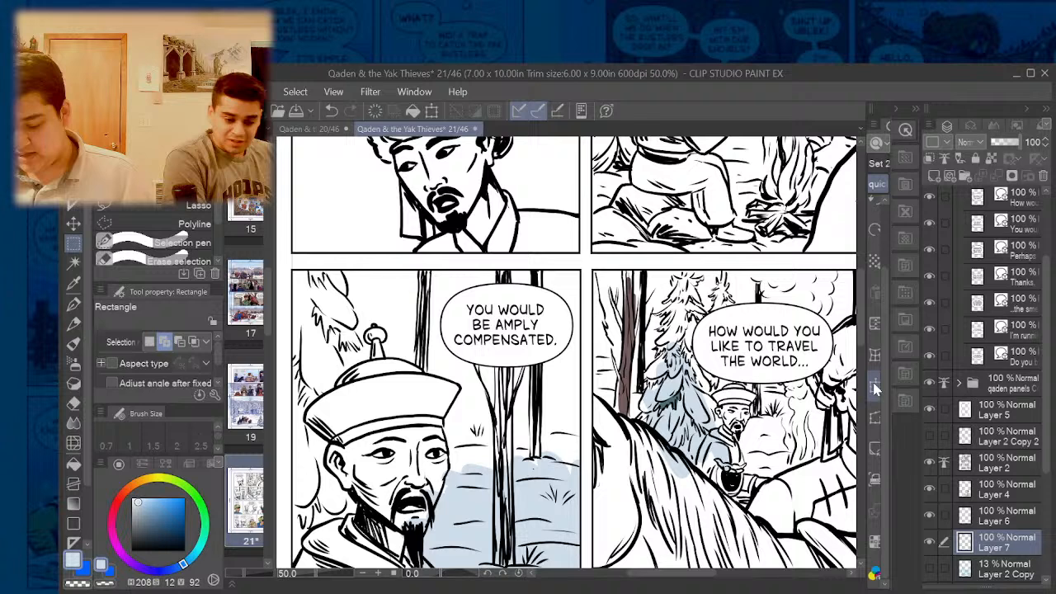
left_click(929, 515)
scroll(516, 330, "down", 2)
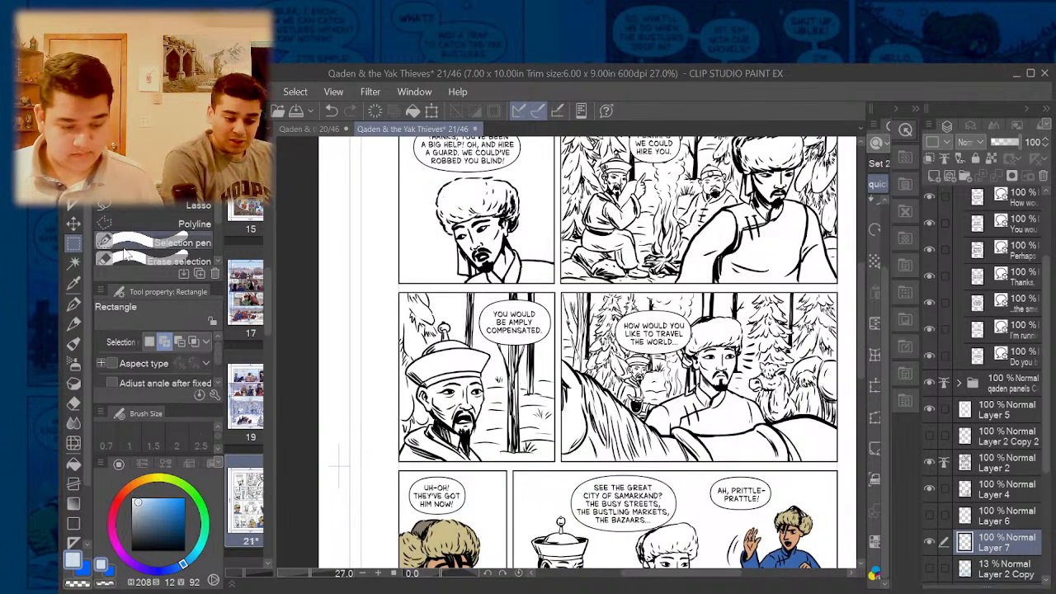
scroll(452, 301, "down", 2)
- Fill a rectangular selection enclosing all the page's panels with pale blue on the new layer, and clear the selection
left_click_drag(405, 164, 508, 240)
left_click(331, 111)
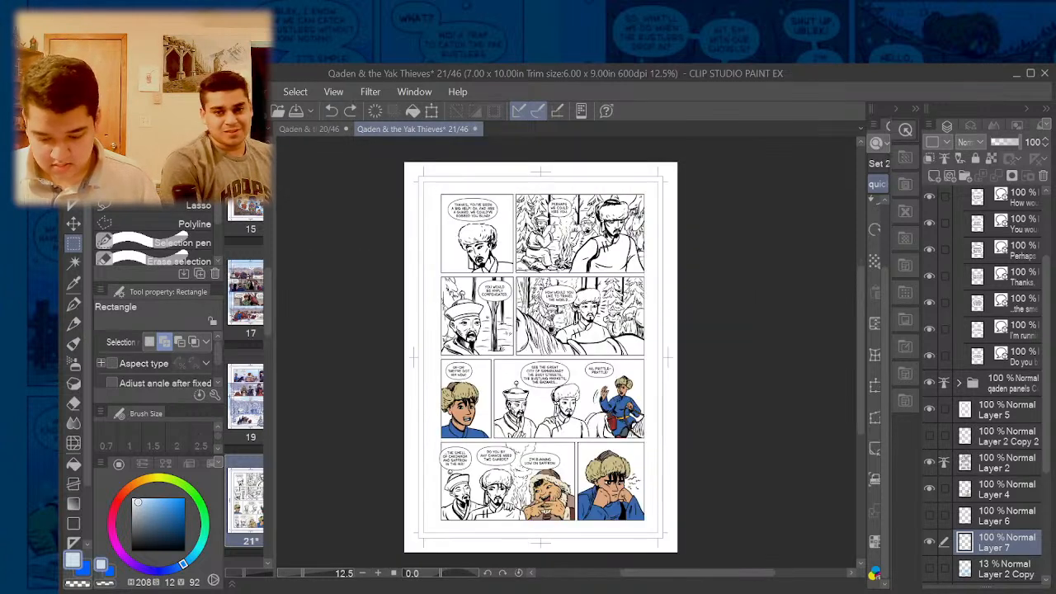
scroll(511, 380, "down", 2)
scroll(739, 484, "down", 1)
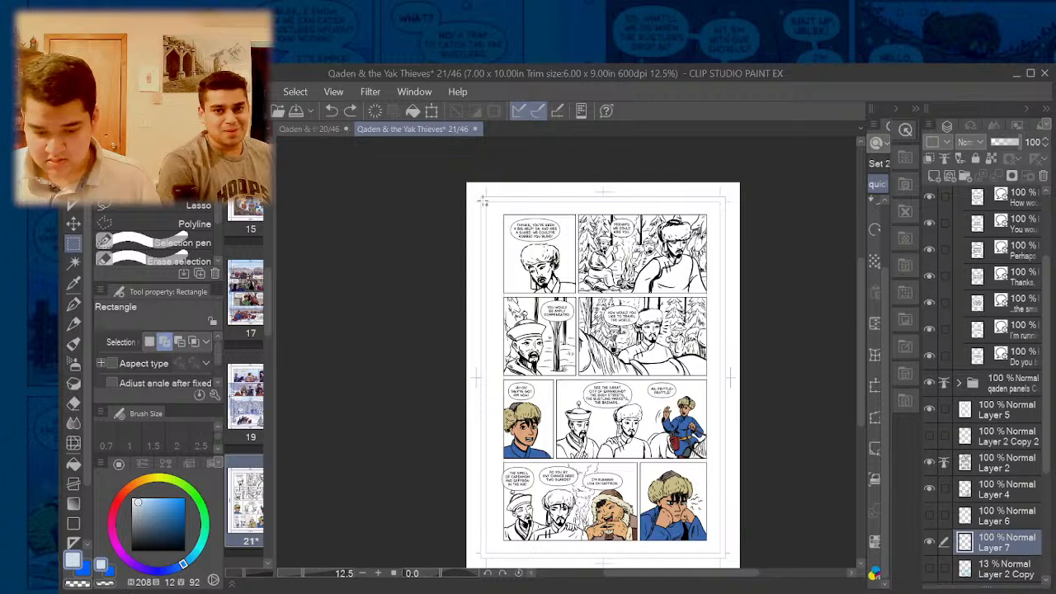
left_click_drag(490, 205, 726, 555)
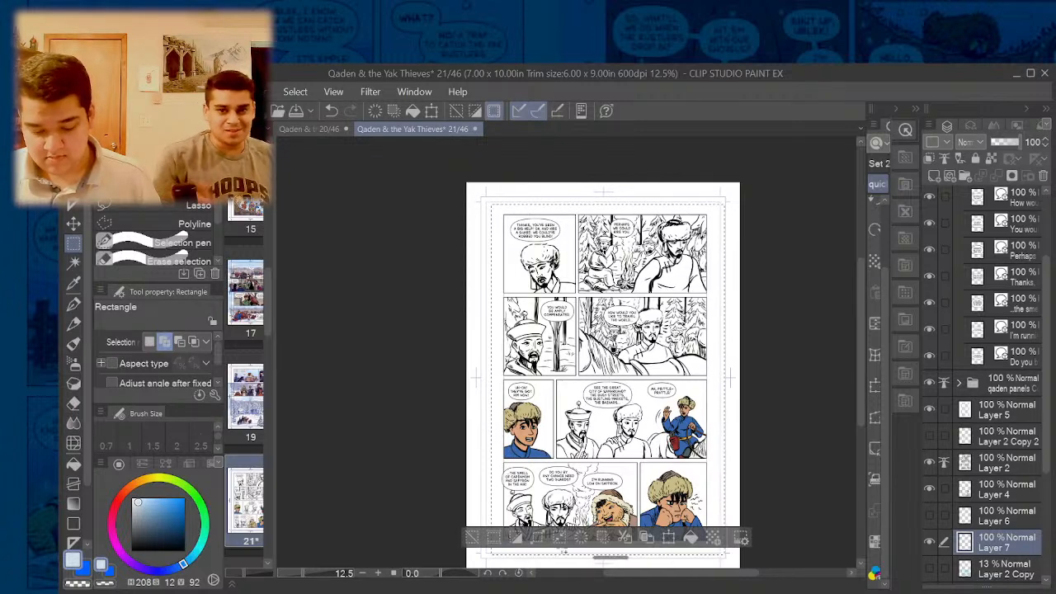
left_click(690, 537)
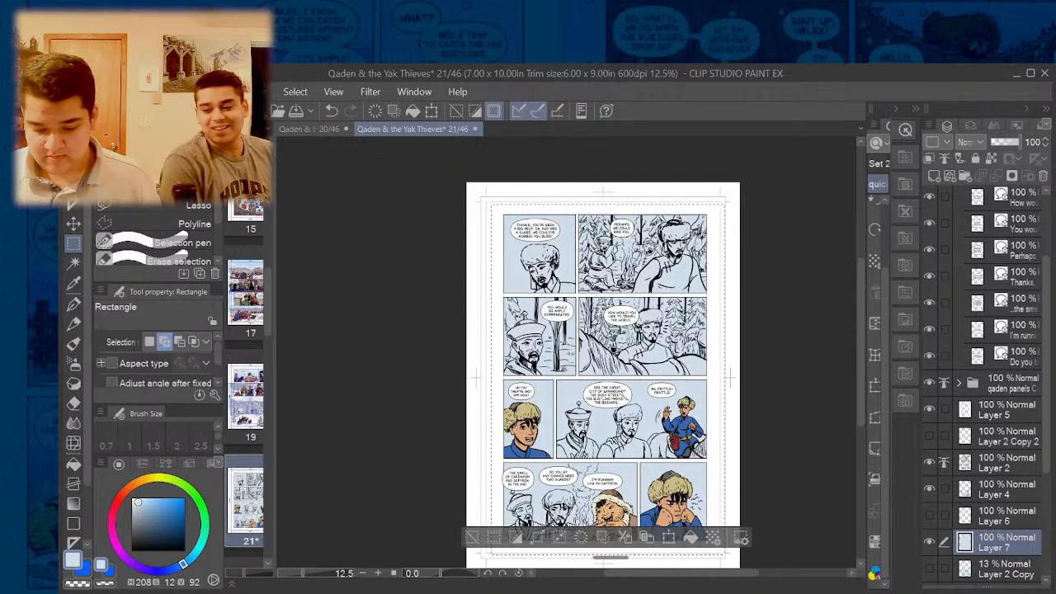
scroll(540, 495, "up", 1)
left_click(494, 537)
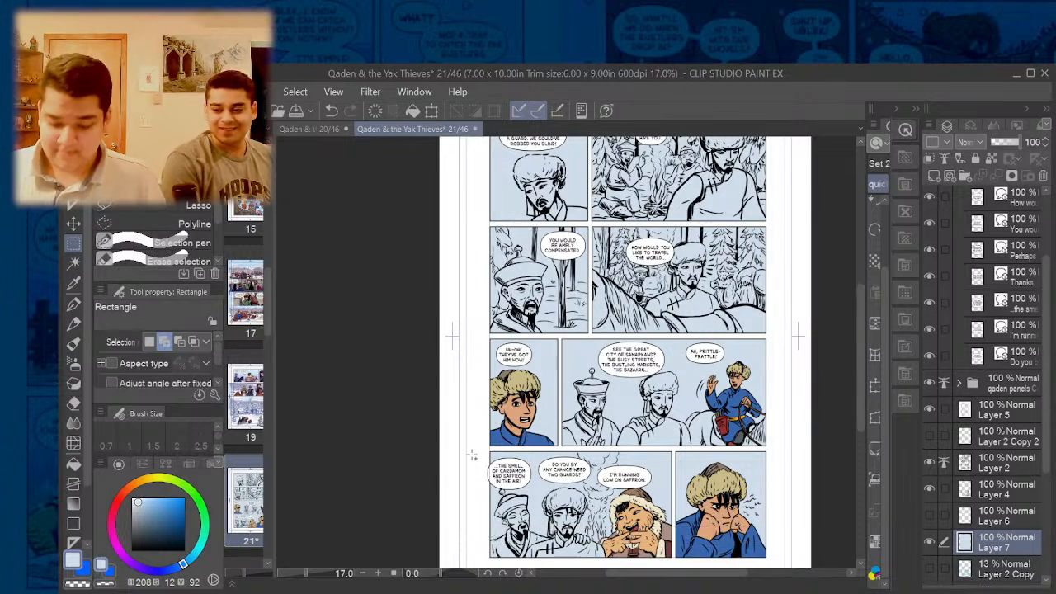
- Collapse Folder 1 with the dialogue layers and hide it, and look over the page without speech balloons
scroll(584, 174, "up", 2)
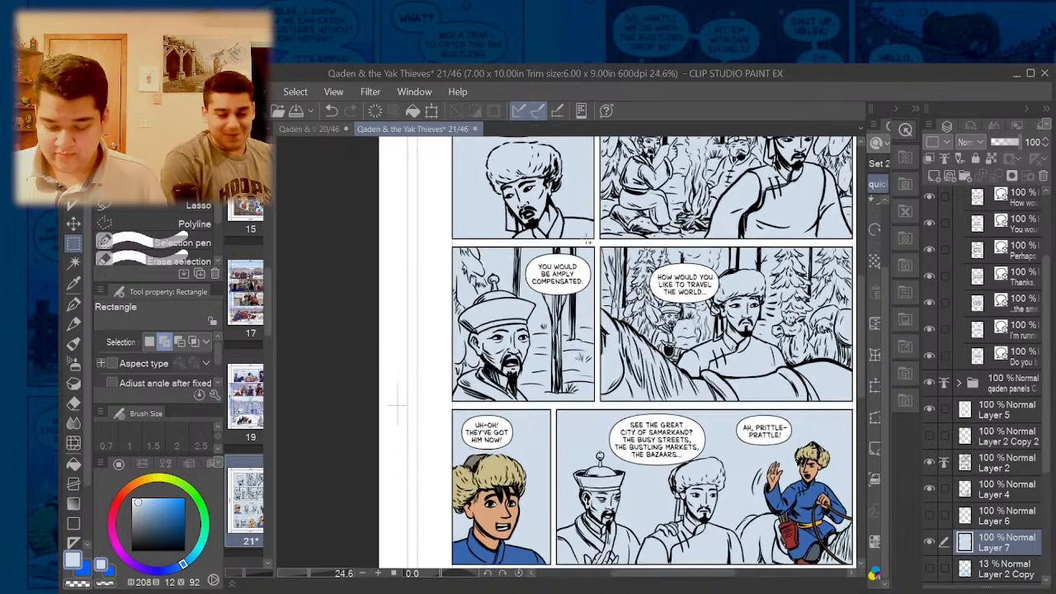
scroll(584, 174, "down", 1)
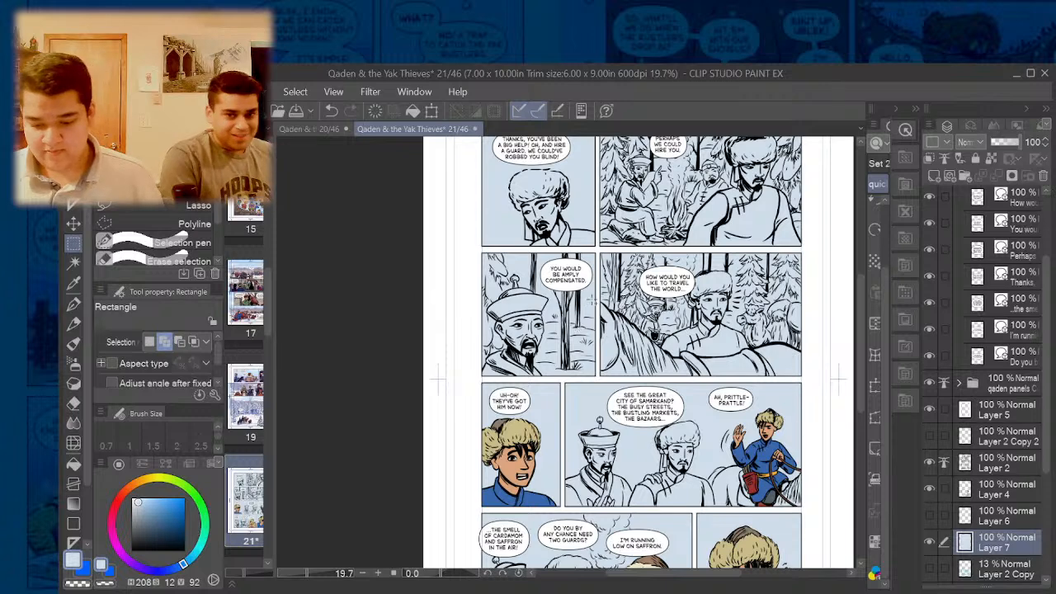
scroll(978, 210, "up", 4)
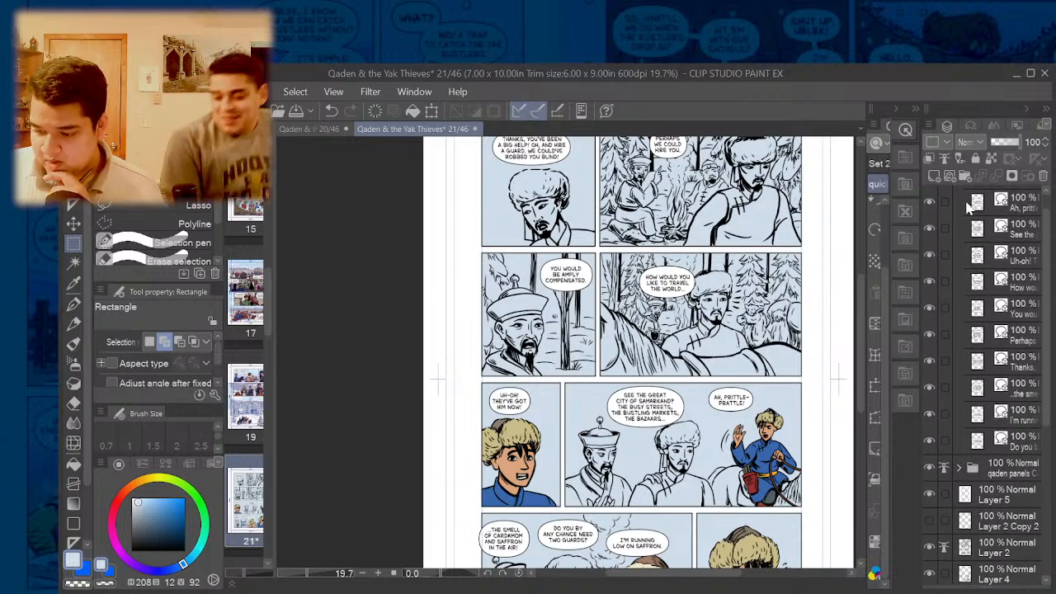
left_click(959, 201)
left_click(931, 196)
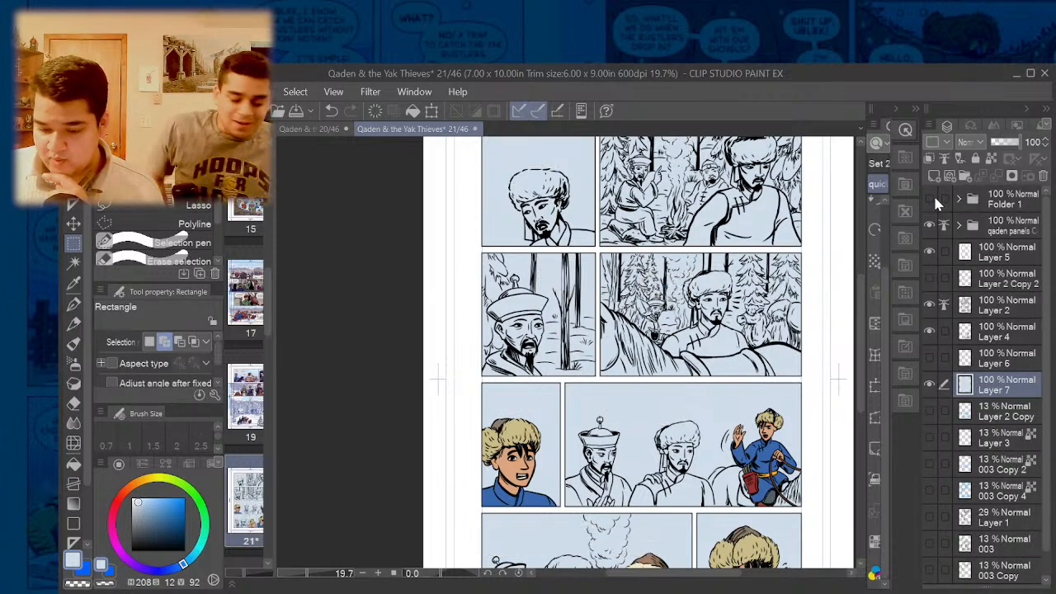
scroll(627, 240, "down", 1)
scroll(599, 241, "down", 1)
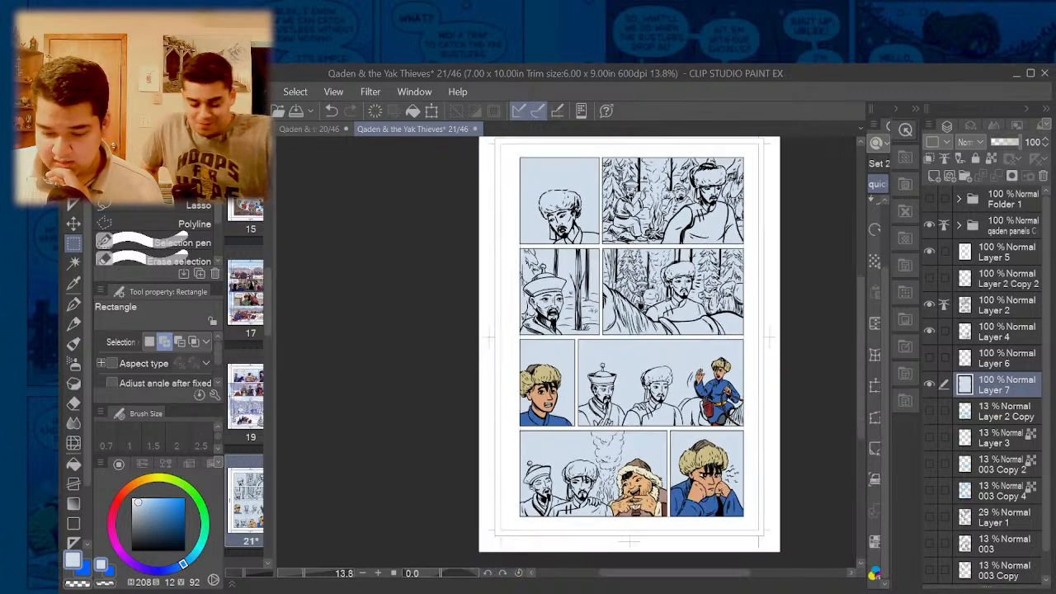
scroll(611, 243, "up", 1)
scroll(624, 322, "down", 1)
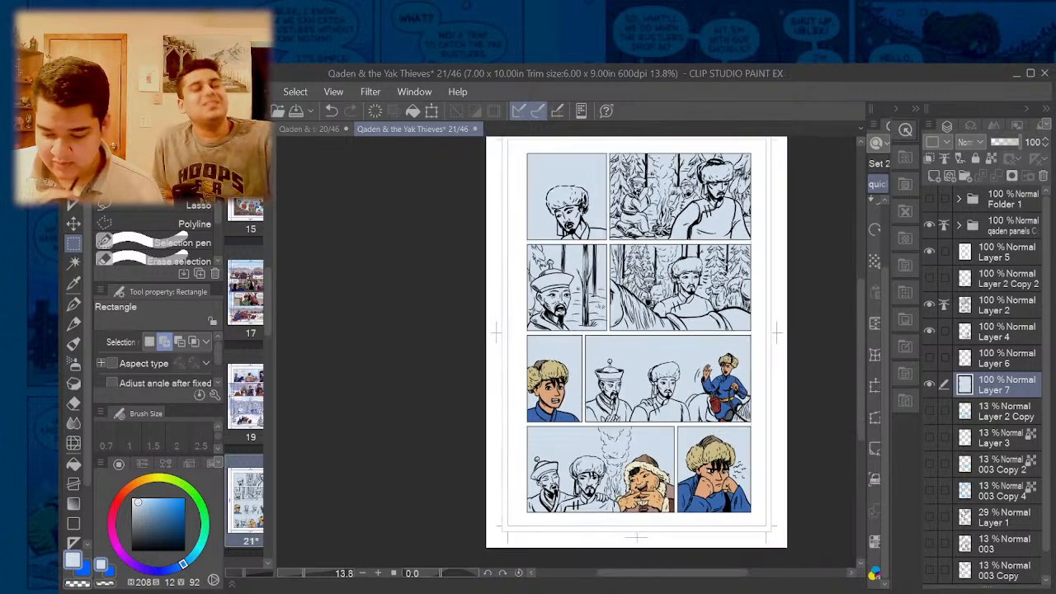
scroll(659, 334, "up", 1)
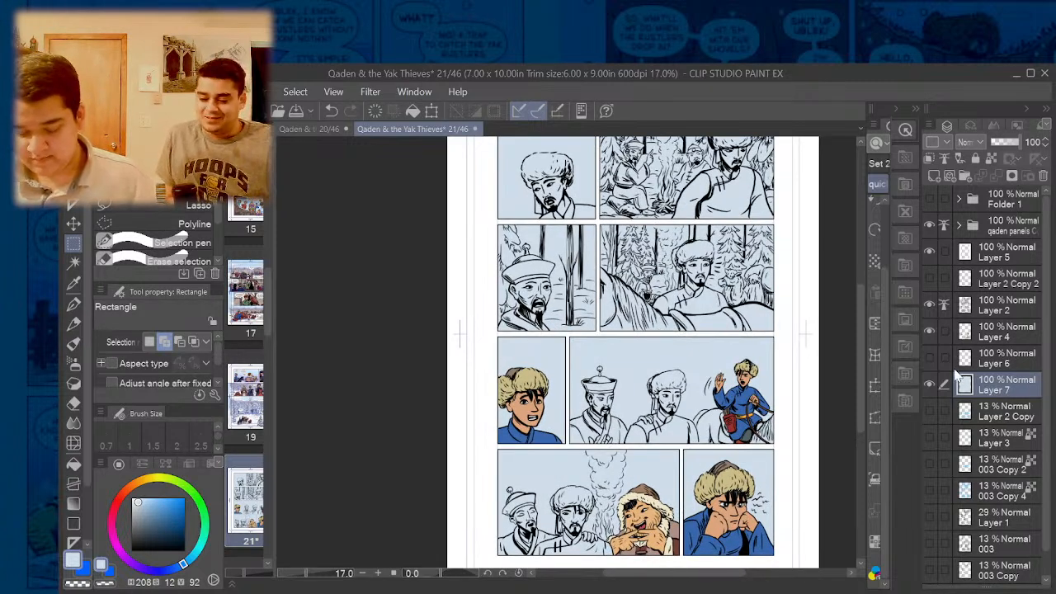
- Check what Layer 4 and Layer 6 contain by toggling their visibility, and make Layer 4 the active layer
left_click(930, 330)
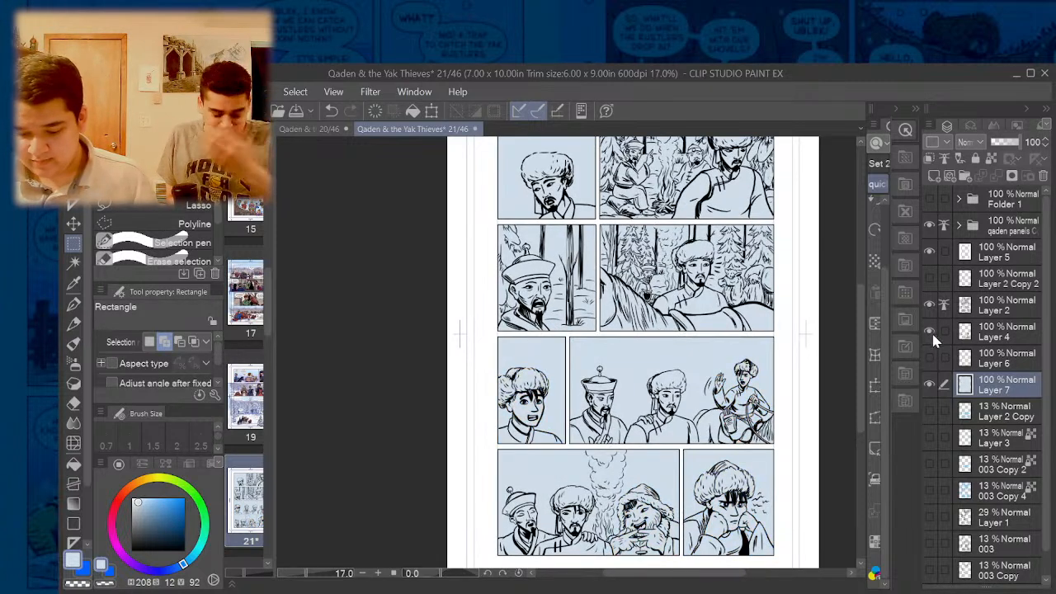
left_click(929, 330)
left_click(978, 334)
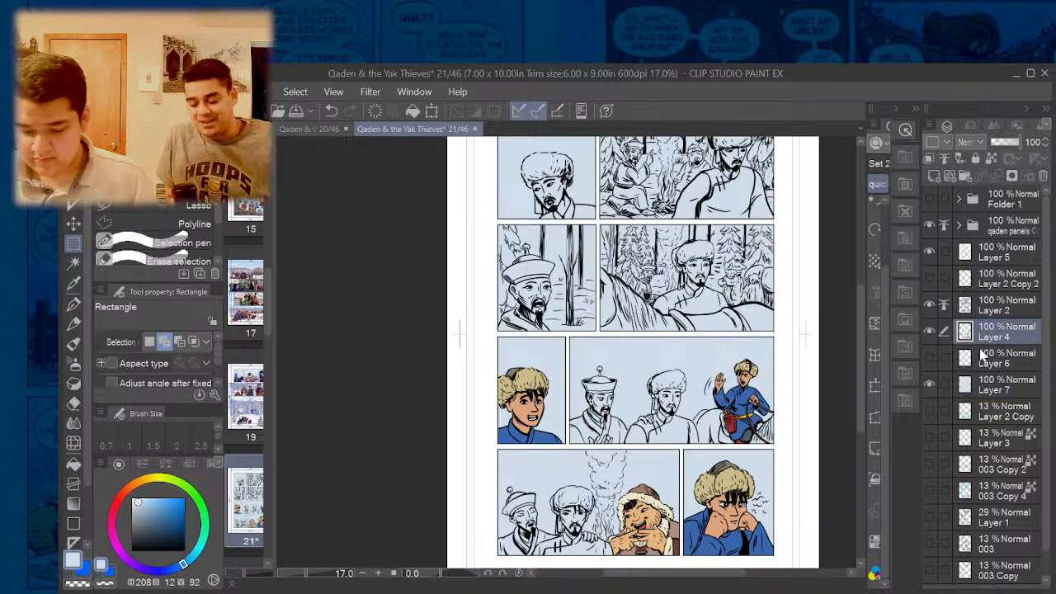
scroll(701, 406, "down", 1)
scroll(640, 353, "up", 2)
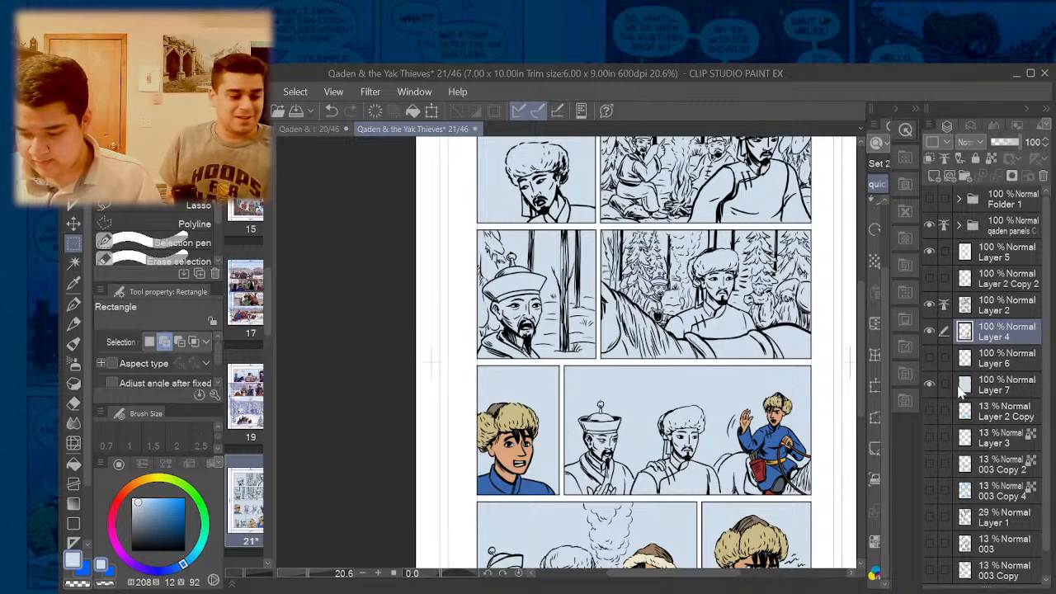
left_click(930, 358)
left_click(930, 358)
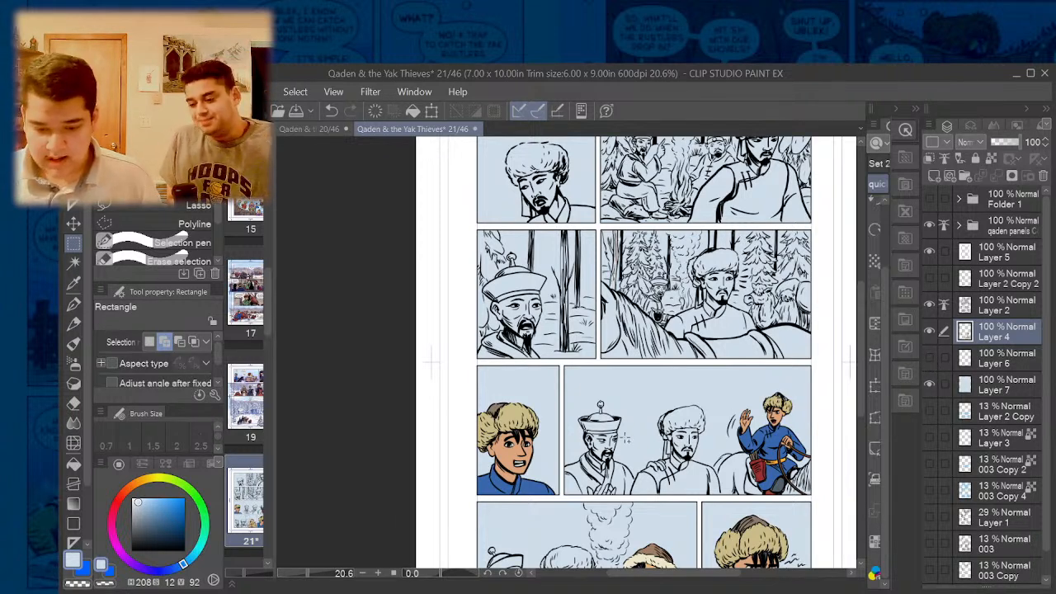
- Widen the left palettes, show the qaden color set, and choose its tan skin tone (231, 181, 126) for the G-pen
left_click_drag(225, 465, 253, 465)
left_click(237, 465)
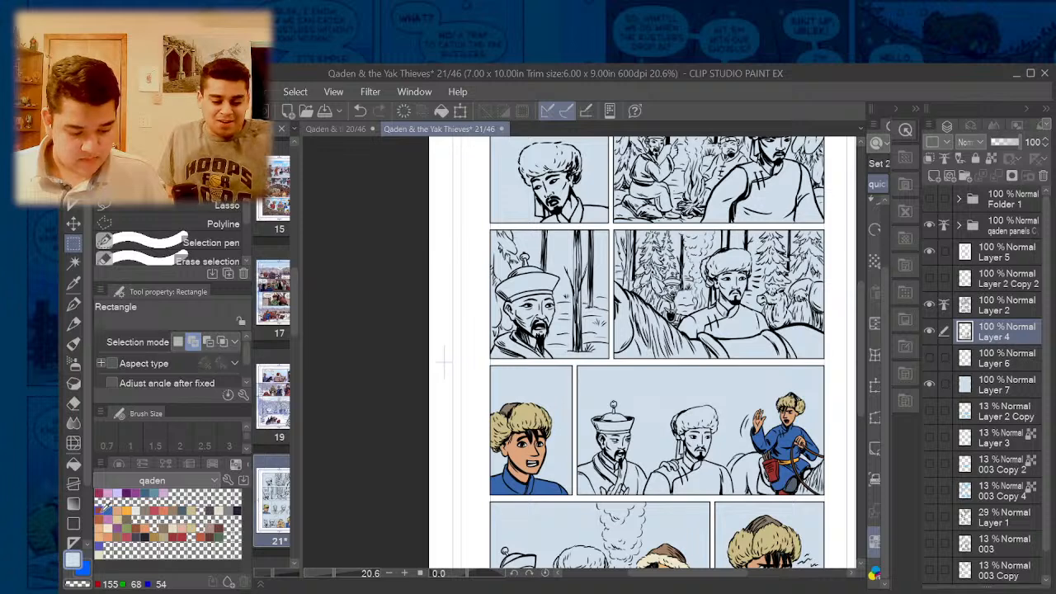
left_click(101, 510)
left_click(102, 524)
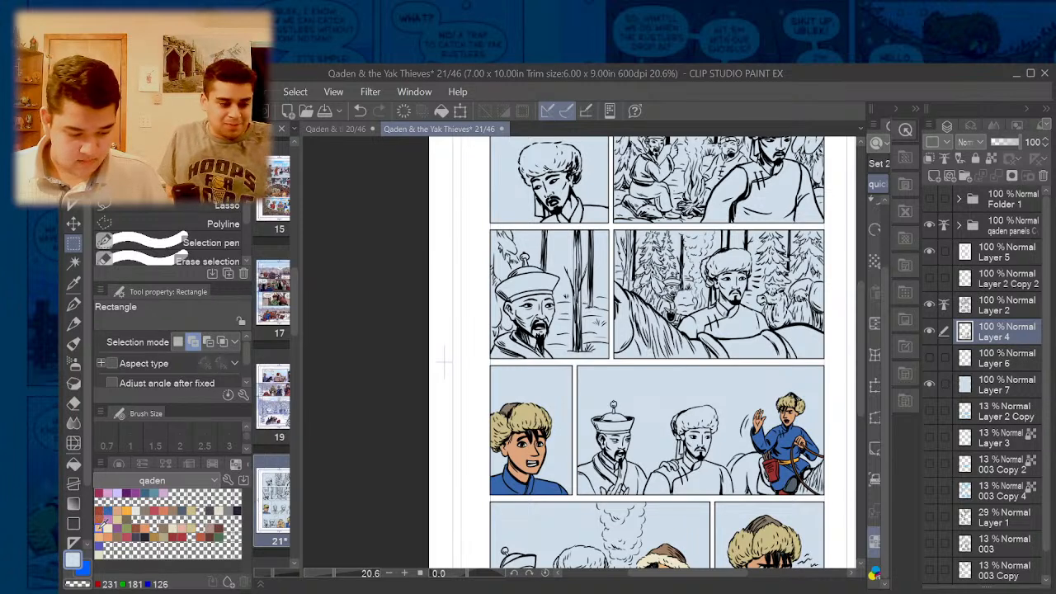
left_click(102, 527)
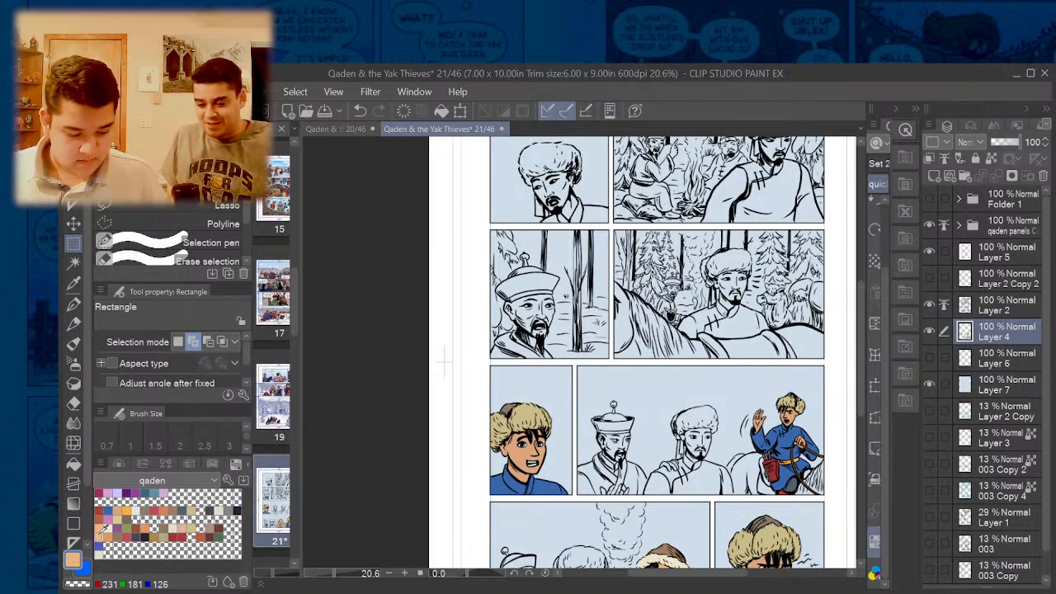
left_click(73, 305)
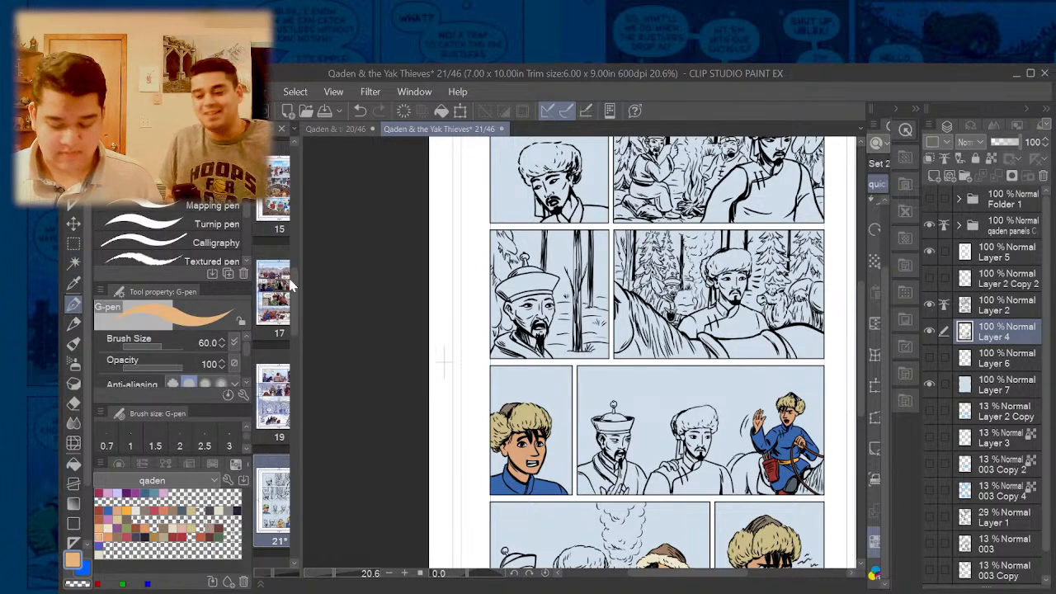
- Paint the fur-hatted man's face and neck tan in the first panel on Layer 4 with the size 60 G-pen
left_click(930, 331)
left_click(930, 331)
scroll(533, 176, "up", 3)
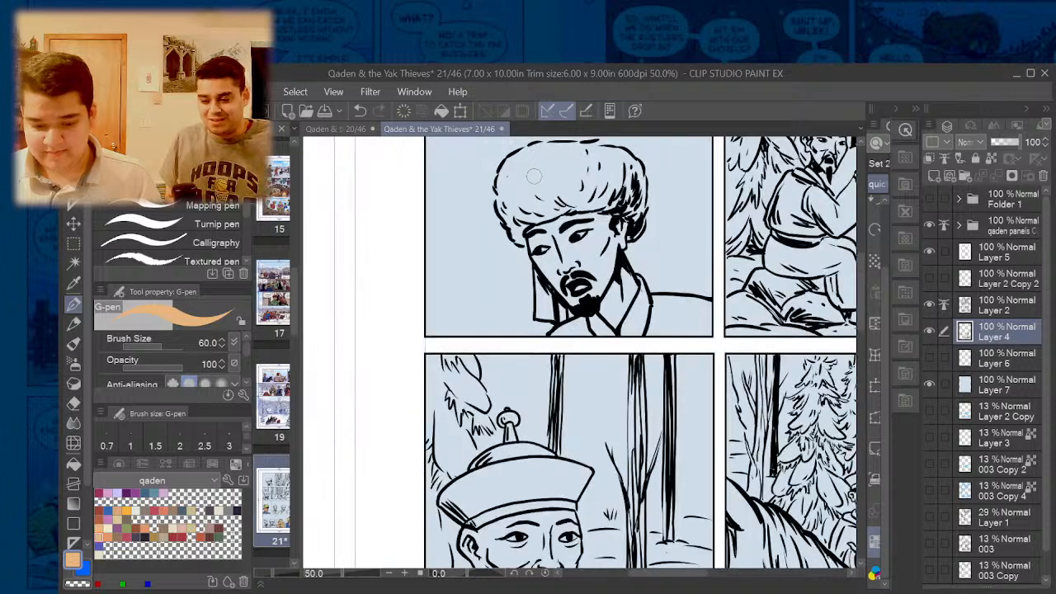
scroll(566, 218, "up", 1)
mouse_move(571, 212)
left_mouse_down()
mouse_move(523, 233)
mouse_move(523, 242)
mouse_move(530, 272)
mouse_move(579, 329)
mouse_move(535, 280)
mouse_move(581, 332)
mouse_move(608, 316)
mouse_move(642, 228)
mouse_move(588, 218)
mouse_move(534, 232)
mouse_move(527, 244)
mouse_move(580, 310)
mouse_move(531, 232)
mouse_move(584, 302)
mouse_move(560, 248)
mouse_move(579, 245)
mouse_move(596, 295)
mouse_move(627, 227)
mouse_move(619, 218)
mouse_move(610, 227)
mouse_move(636, 255)
left_mouse_up()
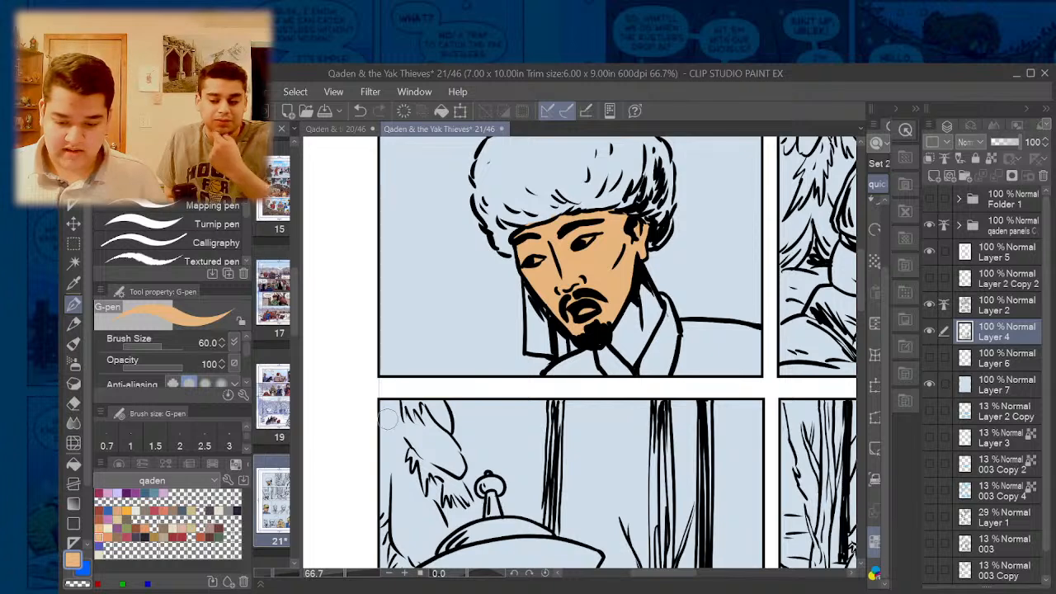
mouse_move(645, 292)
left_mouse_down()
mouse_move(636, 354)
mouse_move(631, 283)
mouse_move(639, 295)
mouse_move(620, 305)
mouse_move(625, 345)
left_mouse_up()
- Paint the face and neck of the fur-hatted man in the campfire panel with the same tan
scroll(553, 248, "down", 4)
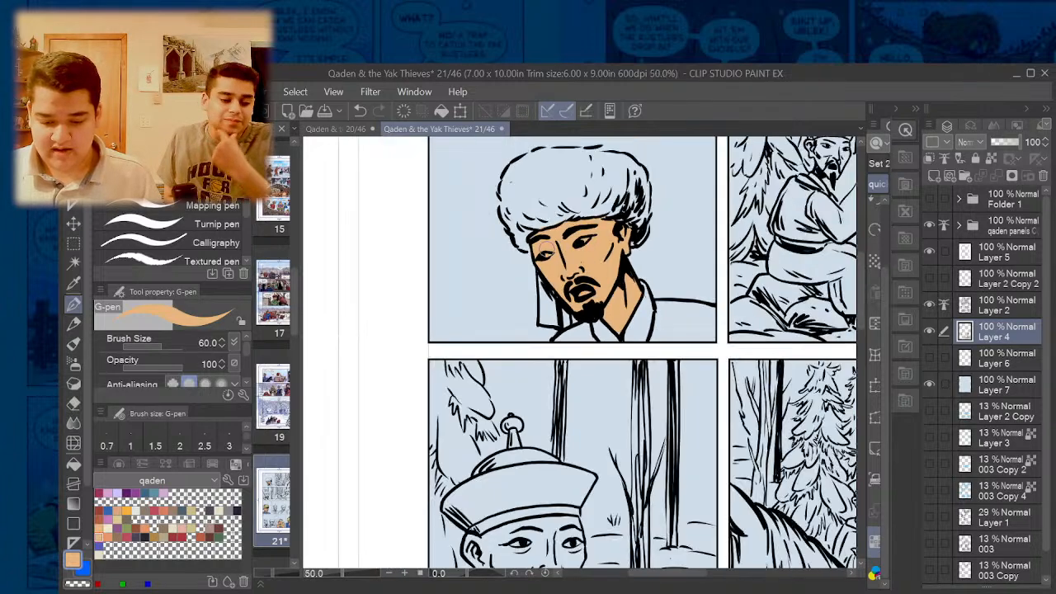
scroll(577, 330, "down", 2)
scroll(720, 205, "up", 6)
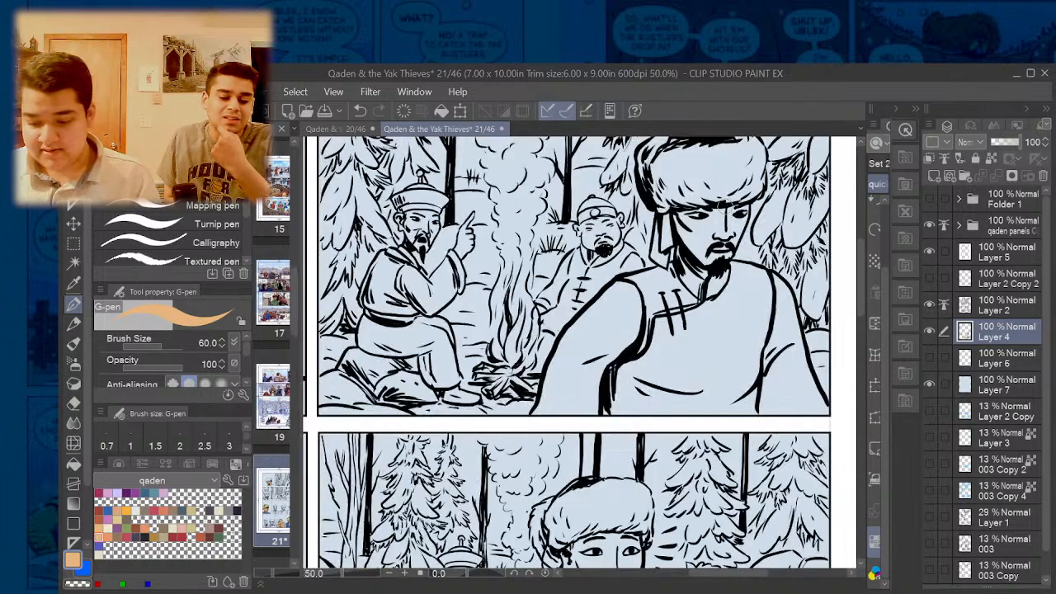
mouse_move(755, 211)
left_mouse_down()
mouse_move(664, 213)
mouse_move(703, 289)
mouse_move(726, 273)
mouse_move(747, 216)
mouse_move(701, 221)
mouse_move(691, 235)
mouse_move(733, 244)
left_mouse_up()
mouse_move(670, 257)
left_mouse_down()
mouse_move(675, 288)
mouse_move(693, 290)
left_mouse_up()
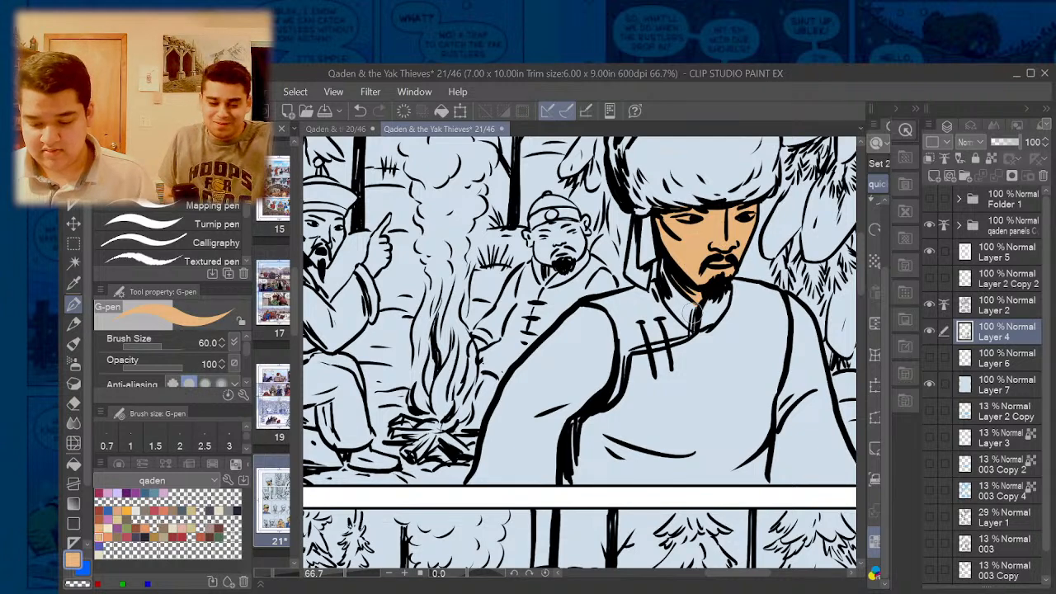
key("e")
key("p")
- Color the face, ear and neck of the fur-hatted man behind the horse in the second row's wide panel tan
scroll(702, 330, "down", 4)
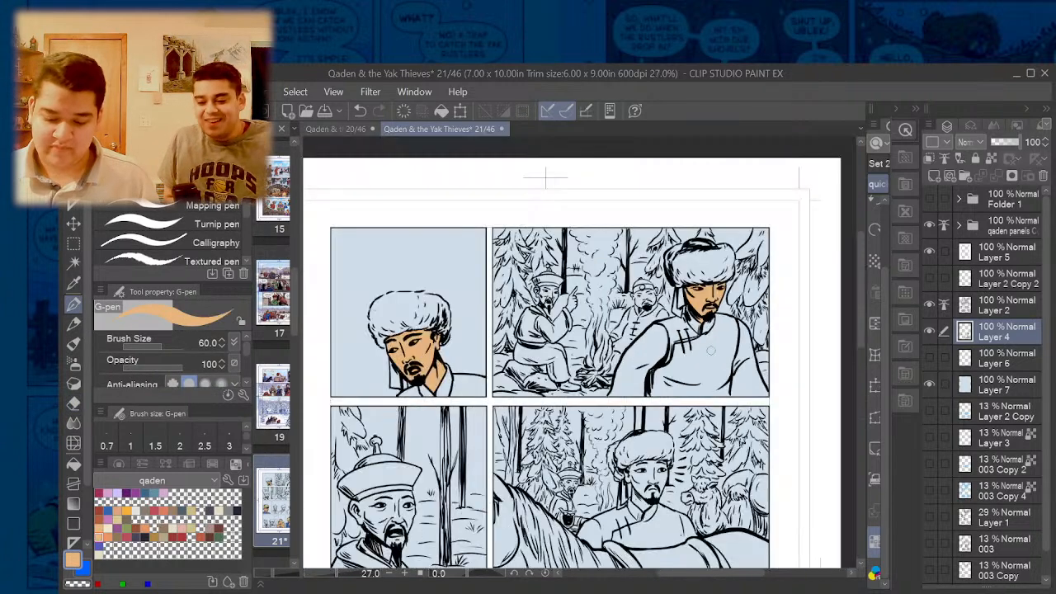
scroll(660, 425, "down", 1)
scroll(661, 425, "up", 4)
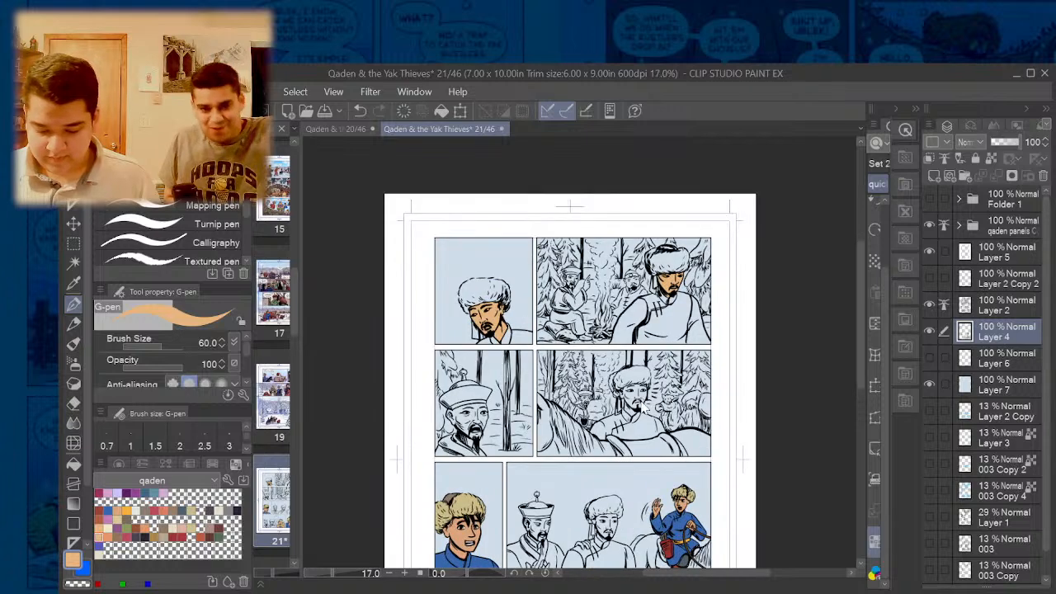
mouse_move(586, 363)
left_mouse_down()
mouse_move(586, 385)
mouse_move(615, 353)
mouse_move(658, 356)
mouse_move(639, 425)
mouse_move(594, 388)
mouse_move(607, 413)
mouse_move(607, 373)
mouse_move(615, 396)
mouse_move(633, 380)
mouse_move(642, 400)
mouse_move(606, 446)
mouse_move(677, 551)
mouse_move(743, 486)
mouse_move(685, 528)
mouse_move(631, 392)
left_mouse_up()
scroll(600, 425, "up", 2)
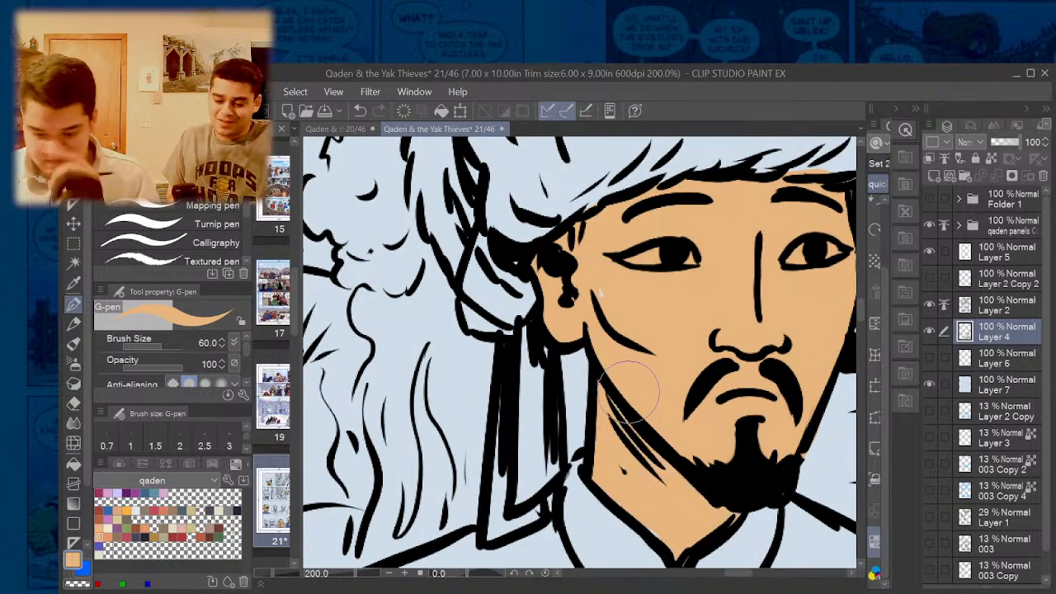
scroll(629, 395, "down", 4)
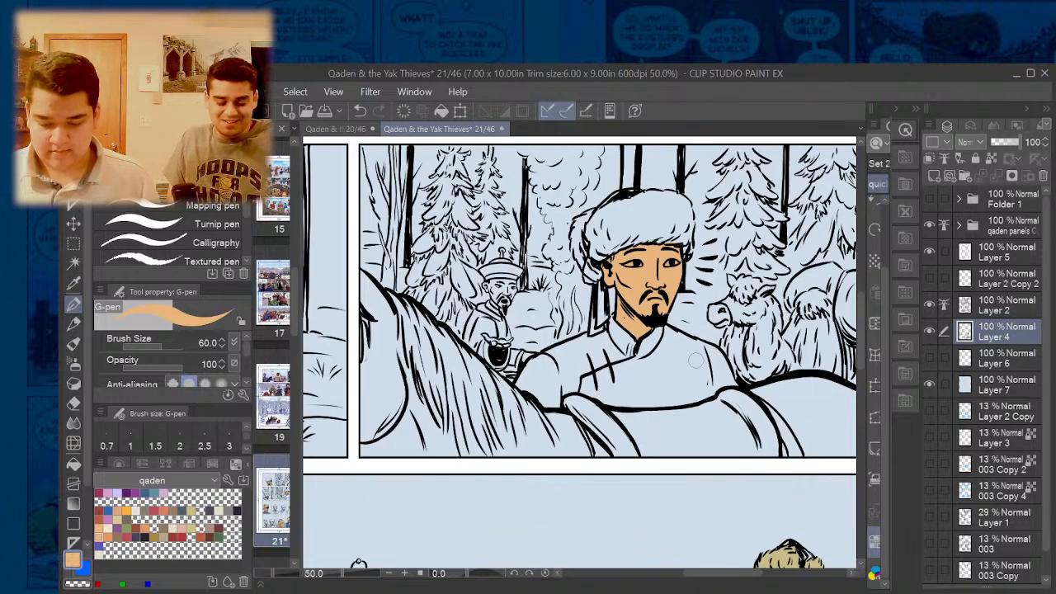
scroll(695, 360, "up", 4)
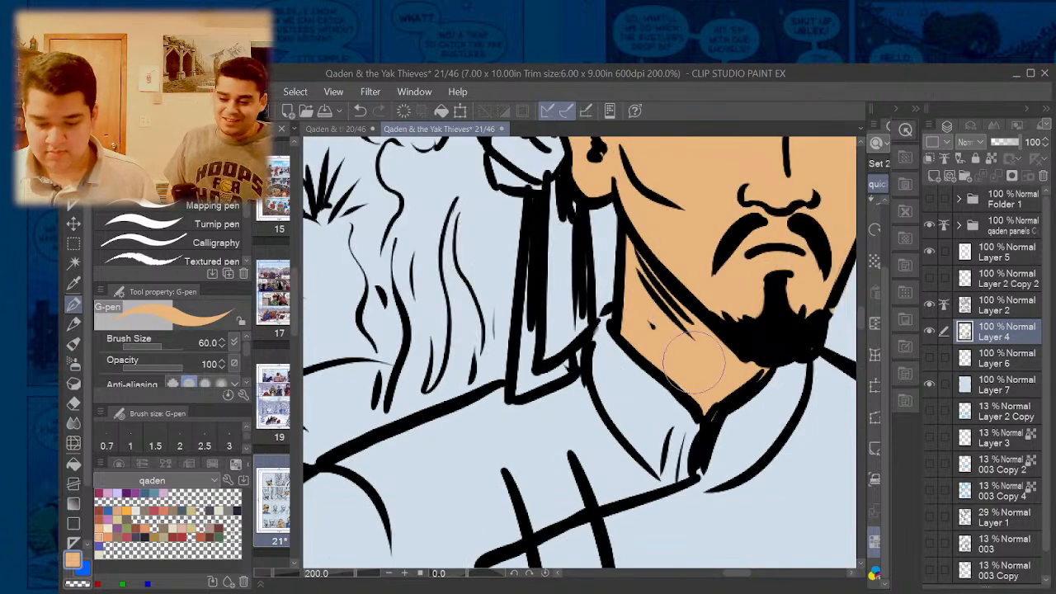
scroll(696, 360, "down", 6)
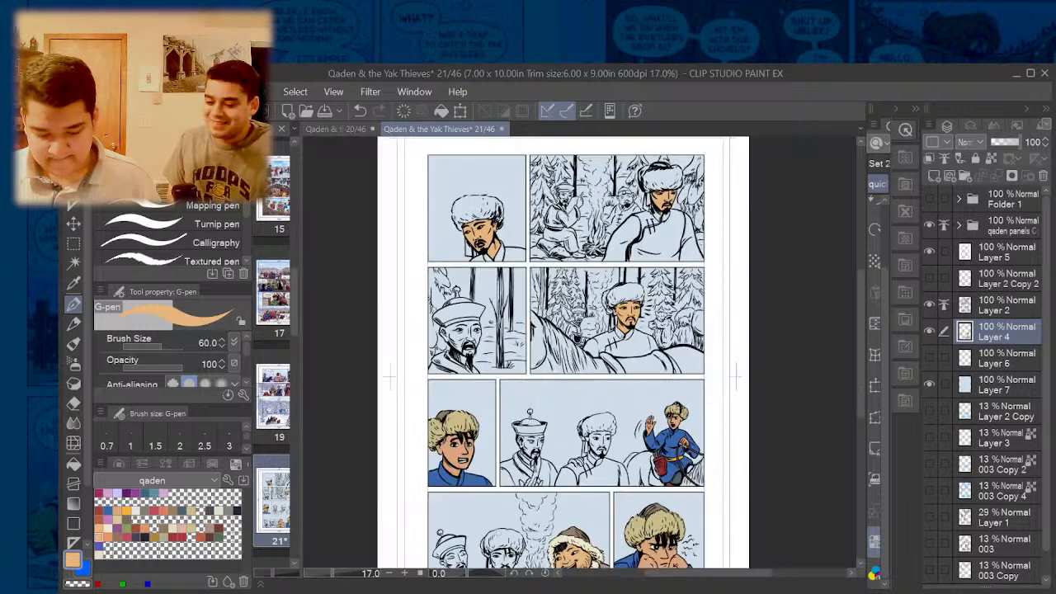
- Paint the fur-hatted man's face, ear and neck tan in the third row's wide panel
scroll(549, 396, "up", 8)
mouse_move(549, 396)
left_mouse_down()
mouse_move(545, 421)
mouse_move(600, 477)
mouse_move(613, 468)
mouse_move(630, 450)
mouse_move(559, 398)
mouse_move(604, 434)
mouse_move(529, 237)
mouse_move(492, 236)
mouse_move(500, 252)
mouse_move(486, 231)
mouse_move(625, 165)
mouse_move(741, 169)
mouse_move(749, 280)
mouse_move(704, 412)
mouse_move(735, 346)
mouse_move(757, 231)
mouse_move(711, 186)
mouse_move(554, 212)
mouse_move(600, 379)
mouse_move(681, 395)
mouse_move(728, 239)
mouse_move(646, 198)
mouse_move(597, 285)
mouse_move(670, 323)
mouse_move(675, 258)
mouse_move(701, 213)
mouse_move(682, 366)
mouse_move(625, 313)
left_mouse_up()
key("e")
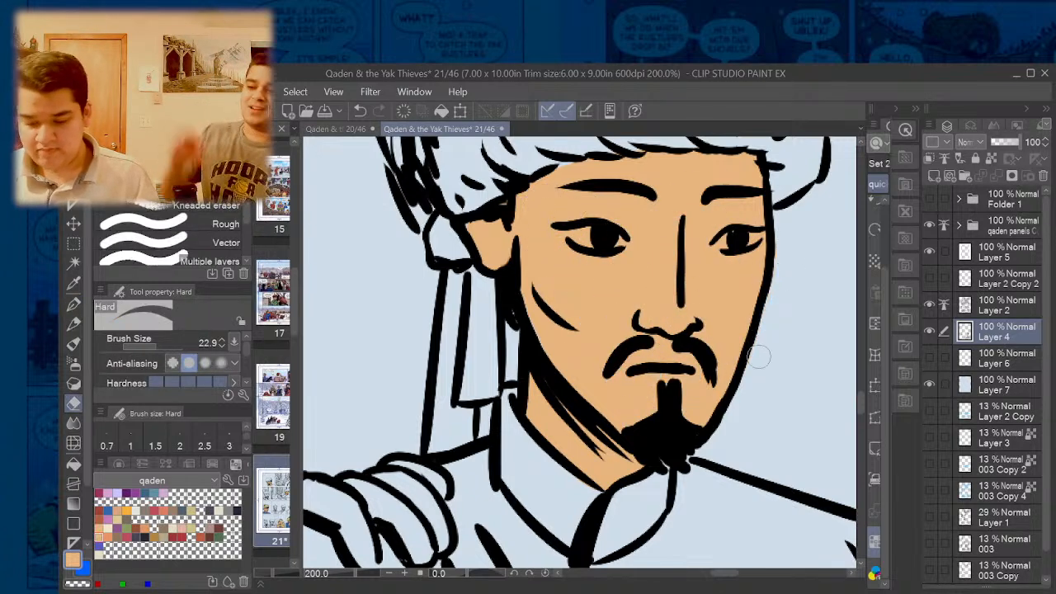
key("p")
scroll(675, 318, "down", 3)
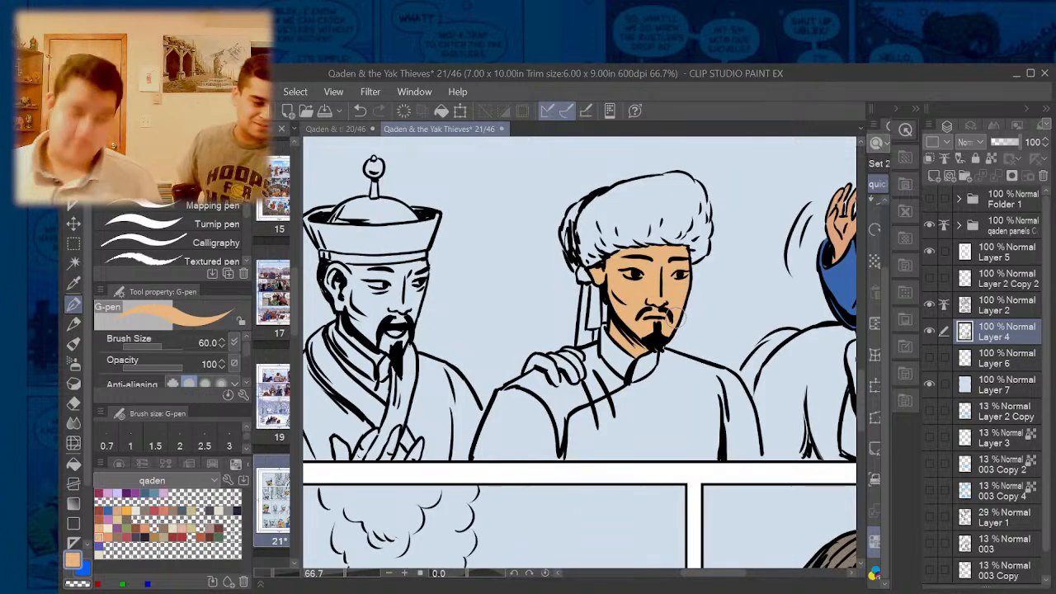
- Paint the face, ears and neck of the fur-hatted man in the bottom row's wide panel with the same tan
scroll(677, 317, "down", 1)
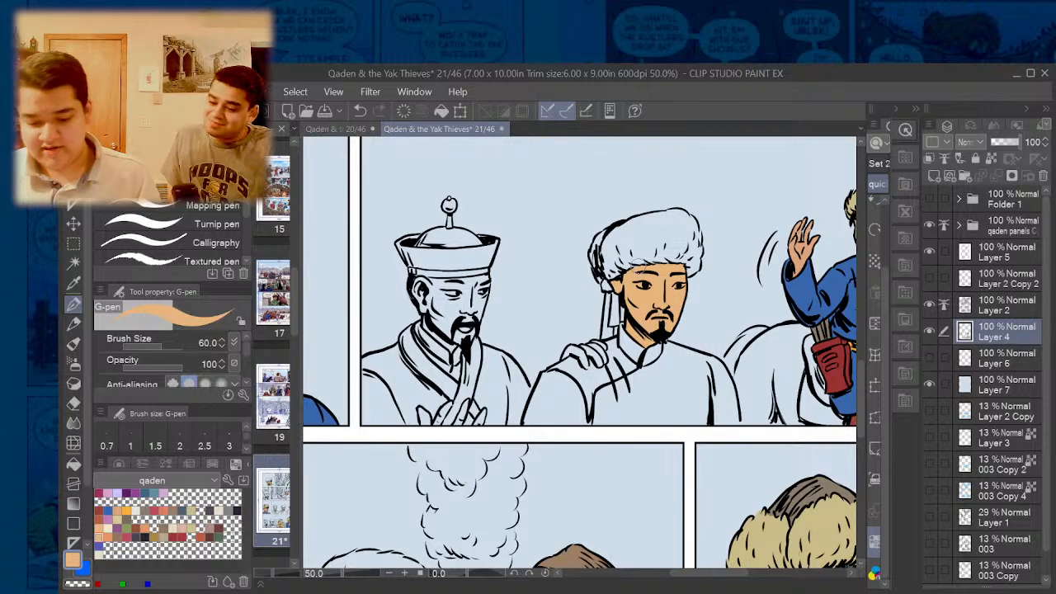
scroll(634, 268, "up", 4)
scroll(602, 245, "down", 4)
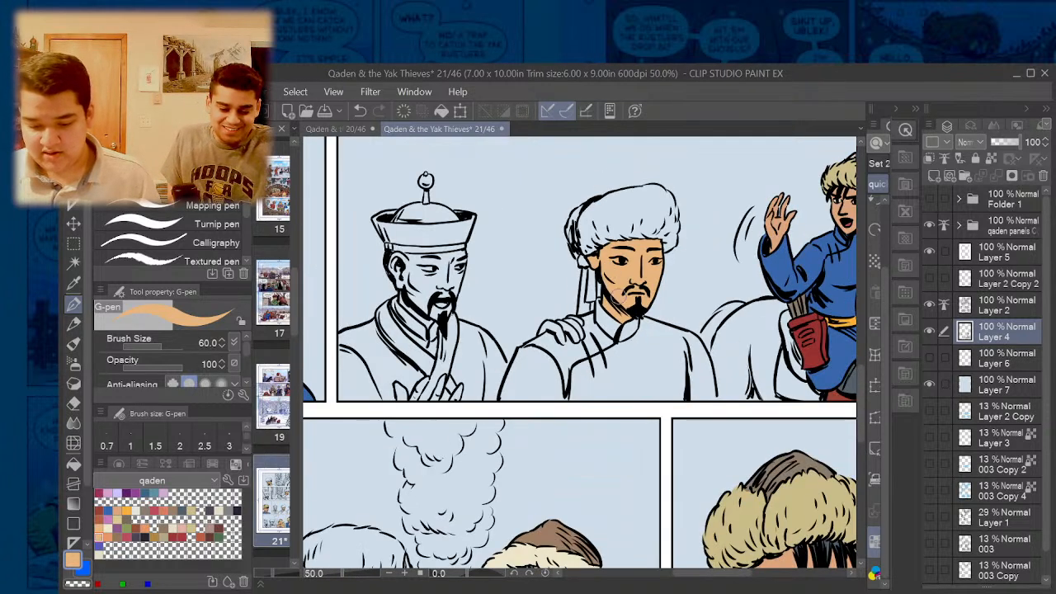
scroll(608, 300, "down", 2)
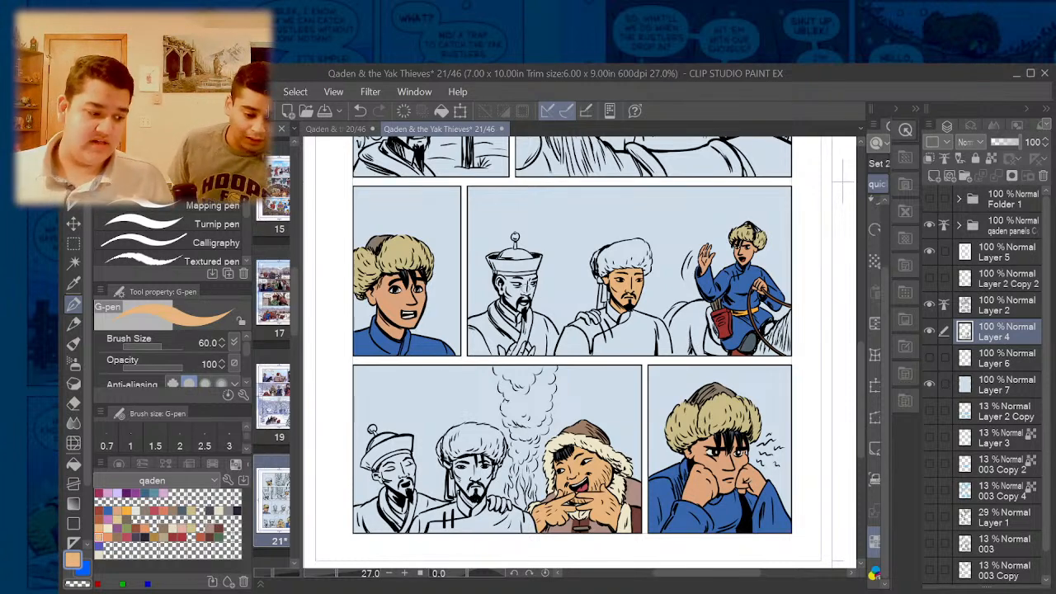
scroll(530, 297, "down", 3)
scroll(548, 297, "up", 2)
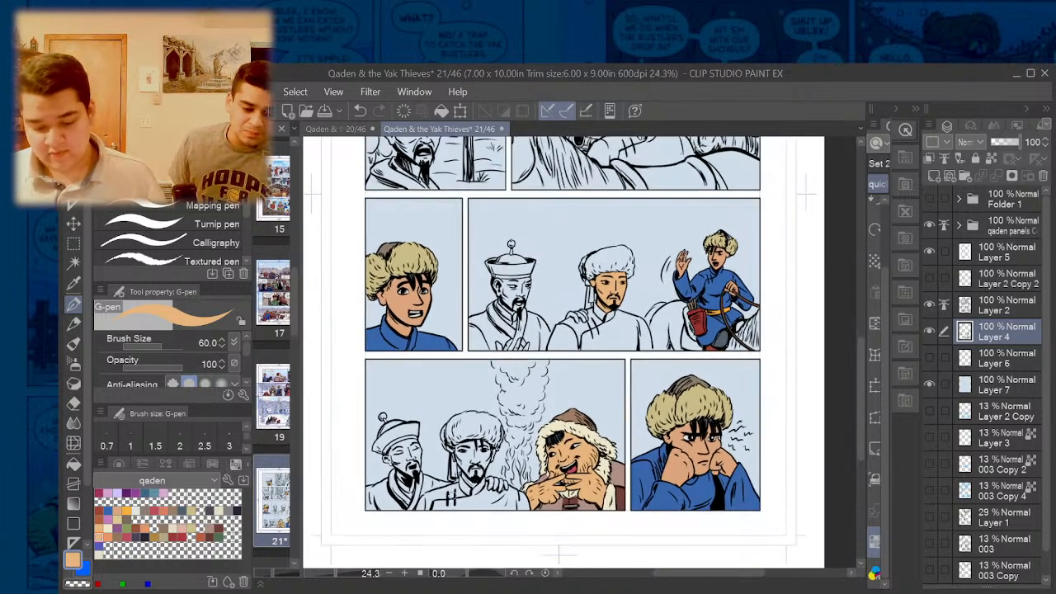
scroll(455, 458, "up", 20)
left_click_drag(444, 429, 452, 468)
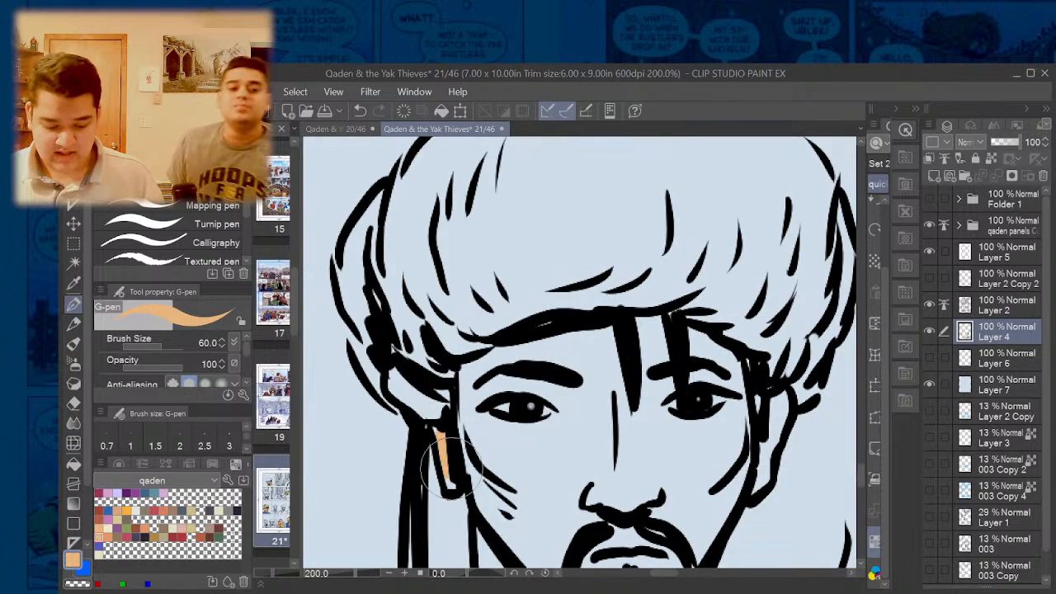
scroll(458, 437, "down", 5)
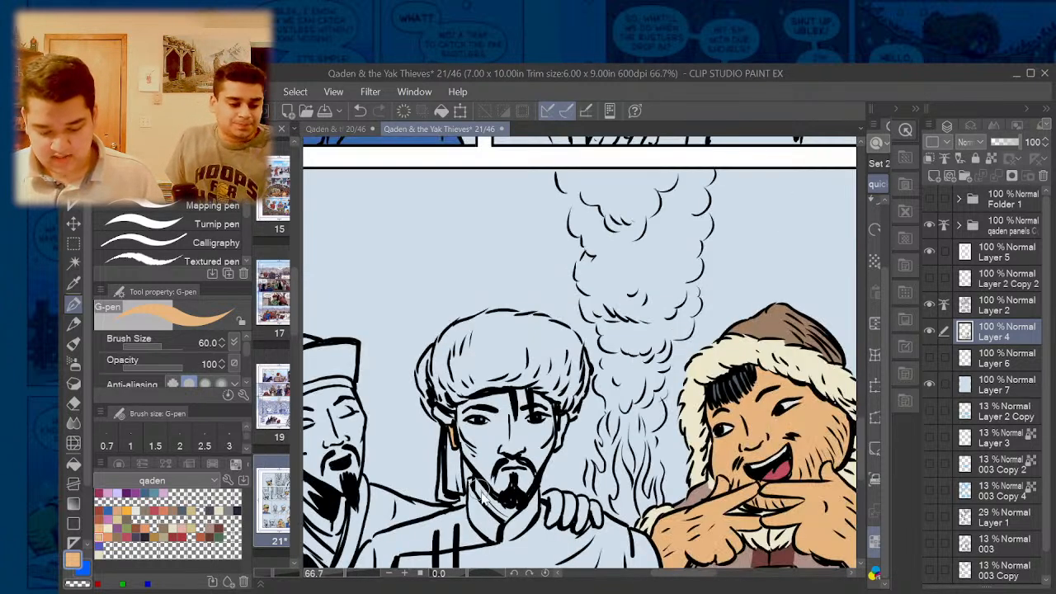
scroll(484, 499, "up", 5)
mouse_move(470, 471)
left_mouse_down()
mouse_move(519, 524)
mouse_move(557, 552)
mouse_move(590, 512)
mouse_move(537, 515)
mouse_move(495, 413)
mouse_move(524, 477)
mouse_move(457, 381)
mouse_move(482, 415)
mouse_move(450, 353)
mouse_move(433, 248)
mouse_move(589, 209)
mouse_move(680, 221)
mouse_move(696, 309)
mouse_move(677, 242)
mouse_move(673, 330)
mouse_move(658, 324)
mouse_move(625, 233)
mouse_move(598, 217)
mouse_move(563, 376)
mouse_move(539, 392)
mouse_move(456, 271)
mouse_move(520, 429)
mouse_move(542, 427)
mouse_move(554, 389)
mouse_move(615, 346)
mouse_move(590, 499)
mouse_move(645, 393)
mouse_move(639, 445)
mouse_move(726, 272)
mouse_move(721, 335)
left_mouse_up()
scroll(669, 291, "down", 3)
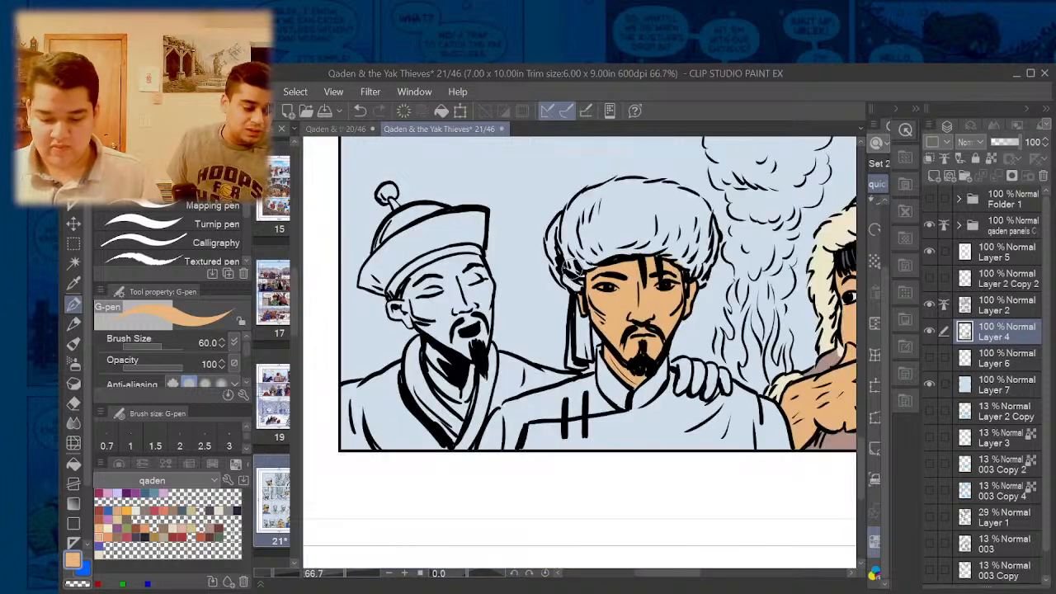
scroll(581, 373, "down", 1)
scroll(585, 367, "up", 1)
key("e")
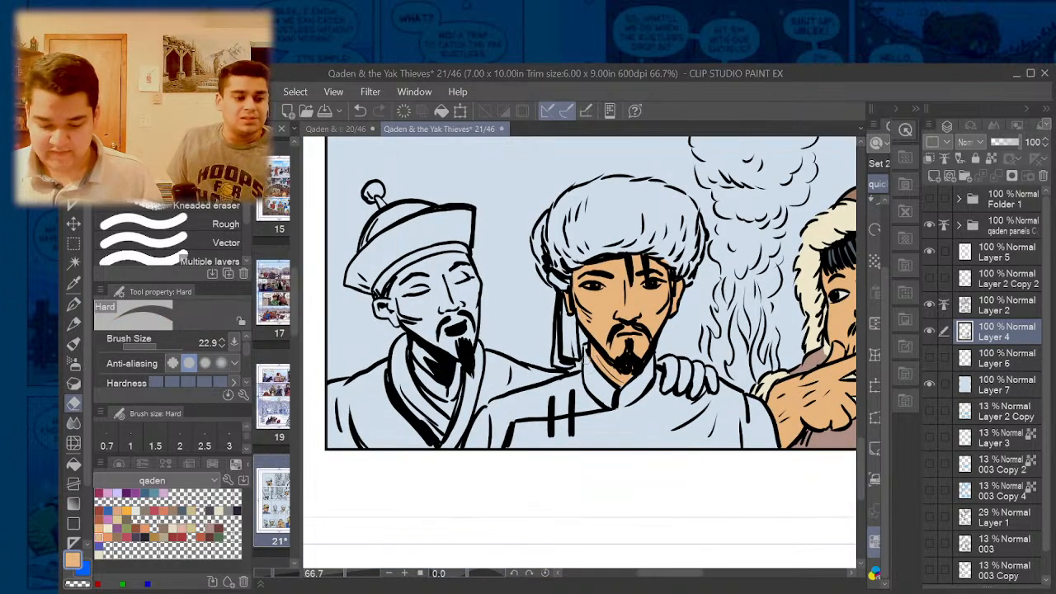
key("p")
- Color the inside of the fur-hatted man's mouth in the first panel with the palette's muted red
scroll(618, 388, "down", 1)
scroll(623, 374, "down", 2)
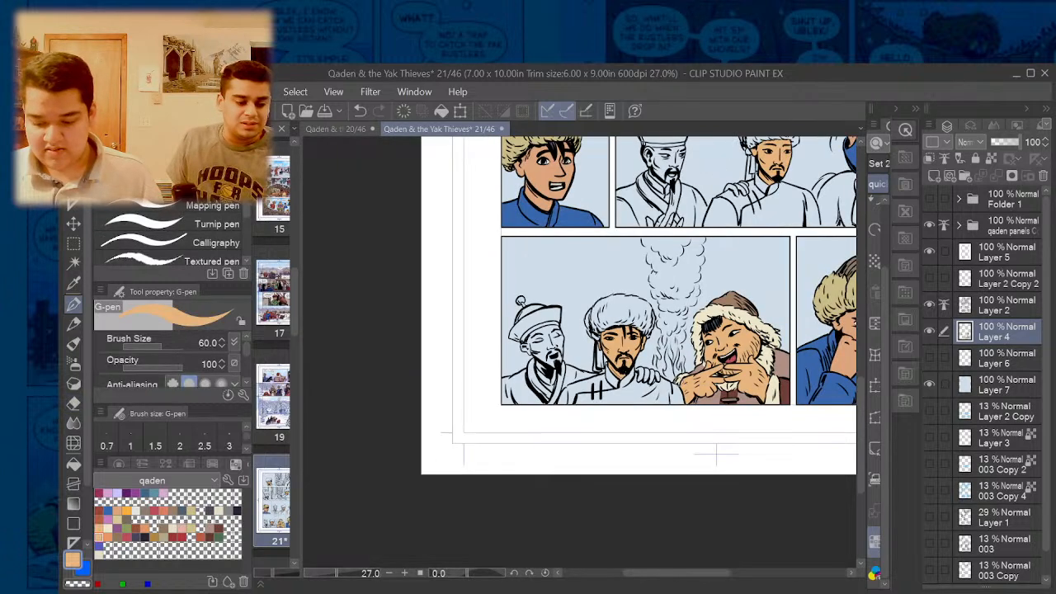
scroll(623, 359, "down", 2)
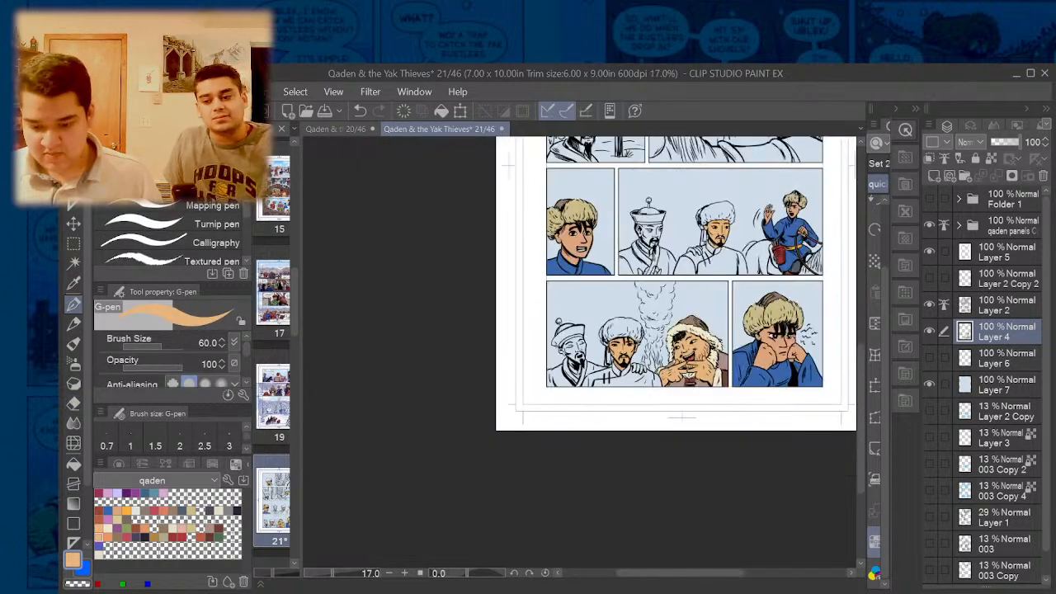
left_click_drag(861, 356, 862, 290)
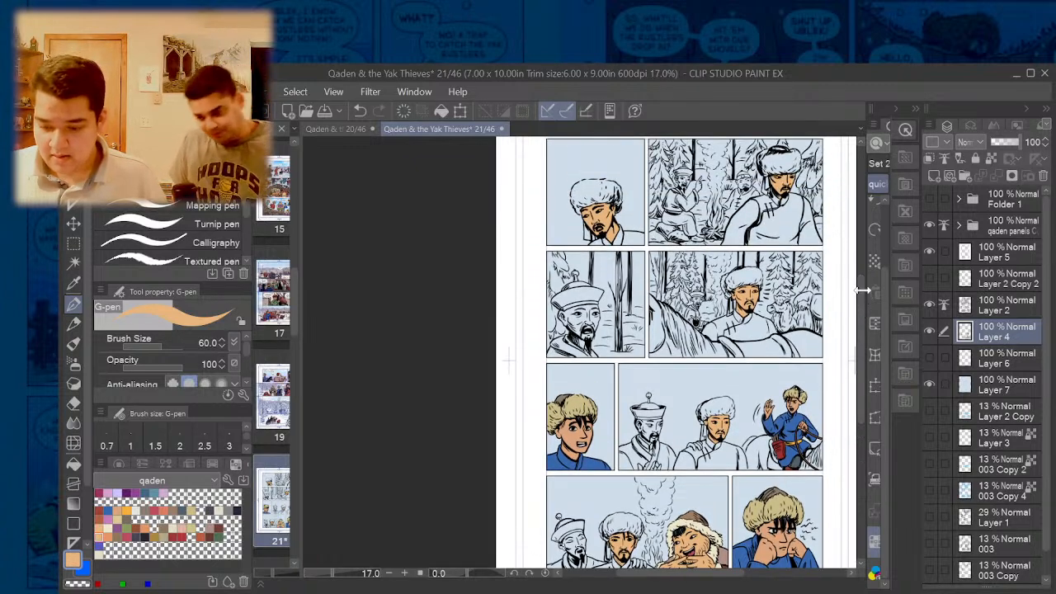
scroll(767, 149, "up", 2)
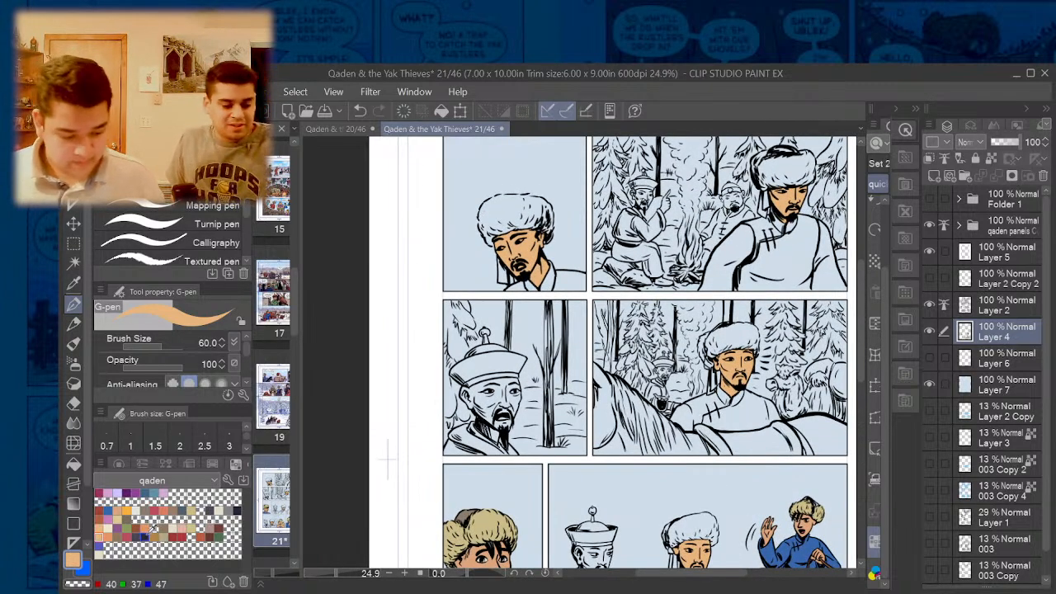
left_click(114, 532)
left_click(126, 538)
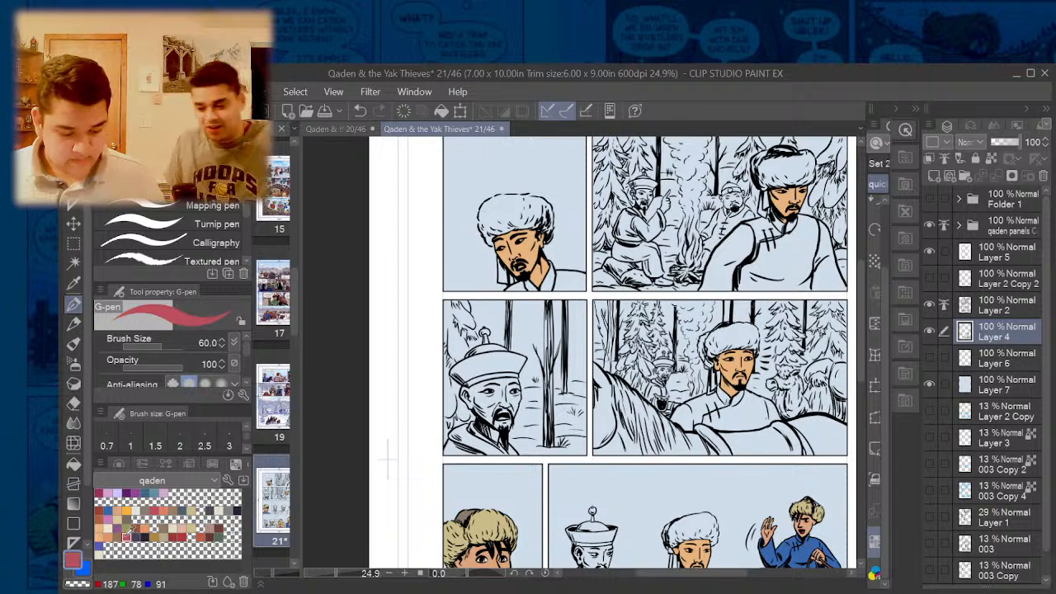
left_click(119, 536)
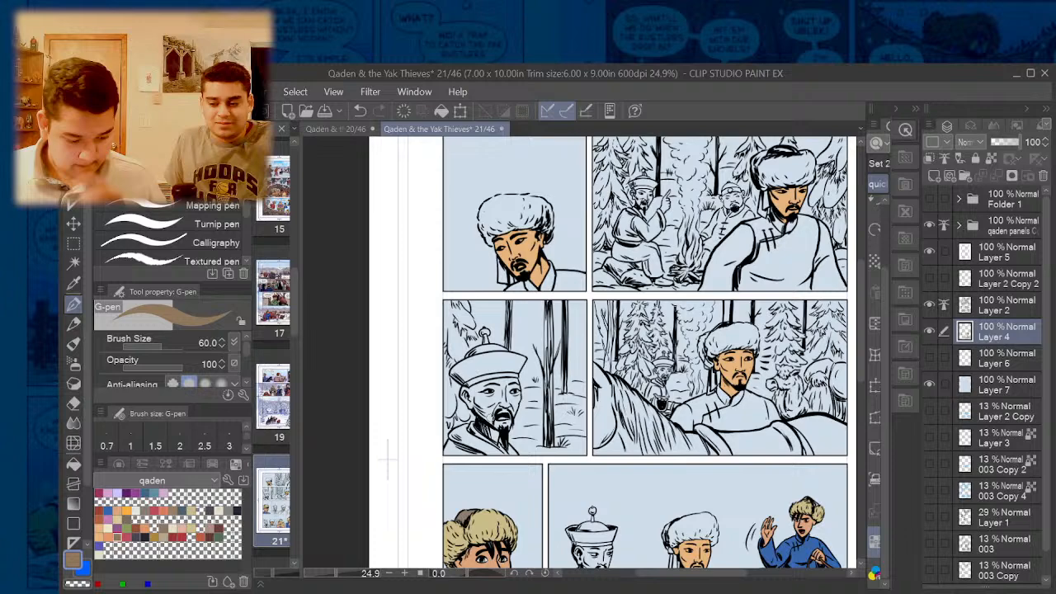
left_click(126, 538)
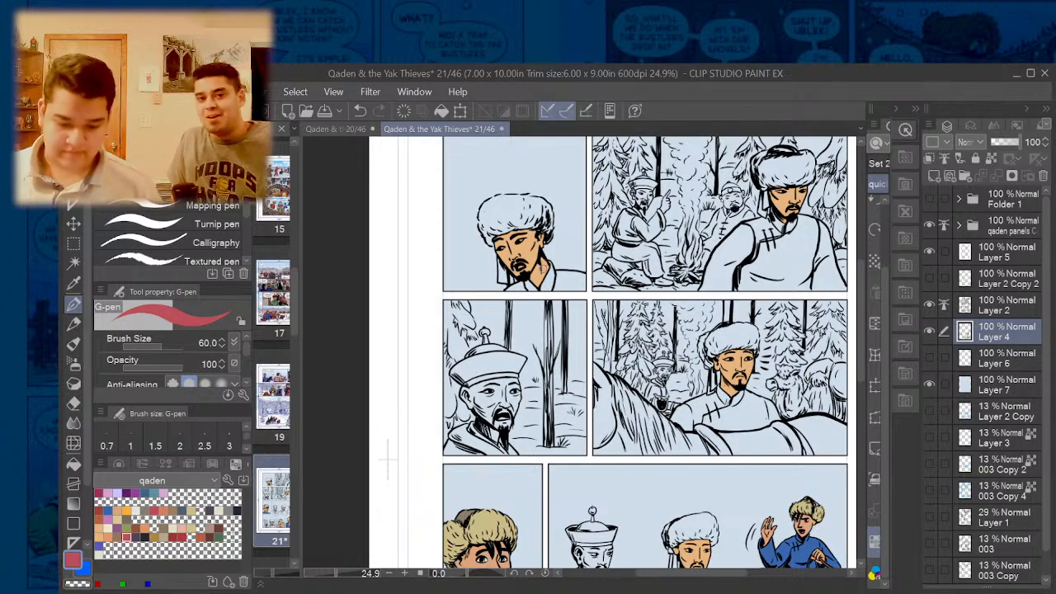
scroll(517, 263, "up", 3)
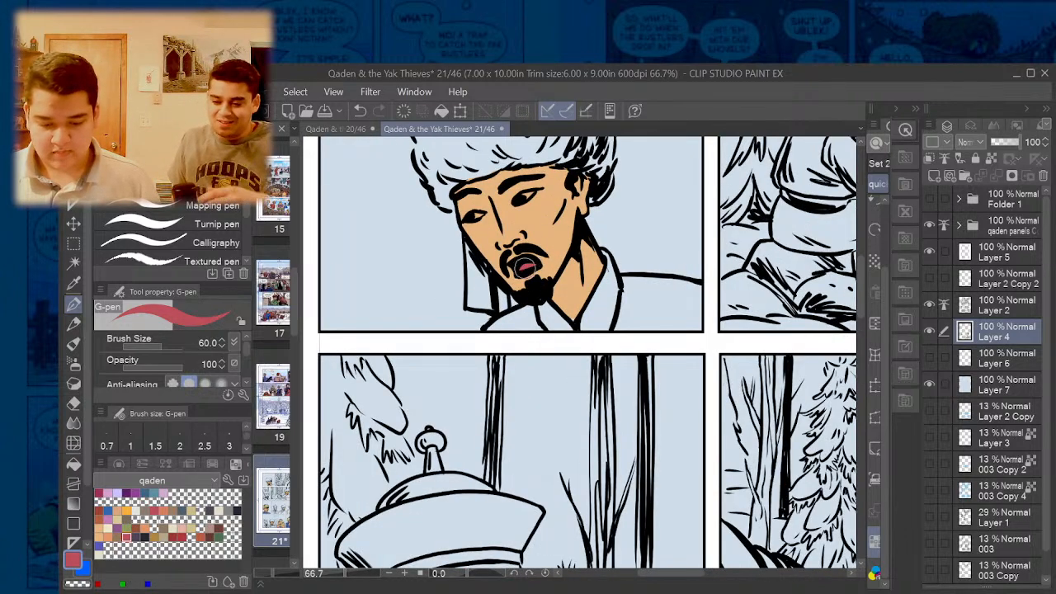
- Paint the lower side flap of the fur hat in the first panel with the palette's dark purple-gray
scroll(519, 266, "down", 3)
scroll(519, 266, "down", 2)
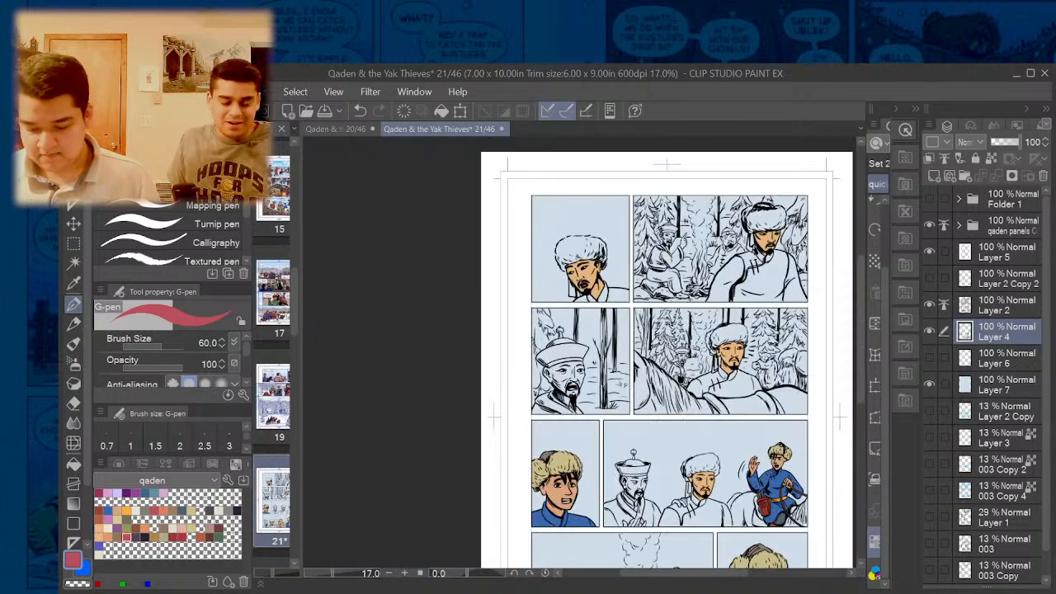
left_click_drag(862, 364, 860, 408)
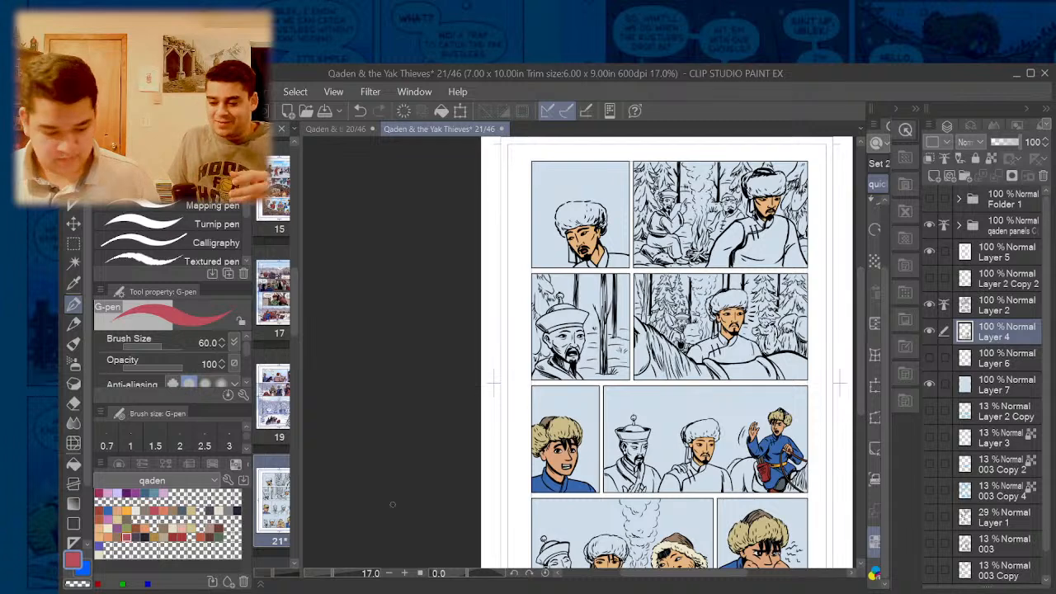
left_click(141, 533)
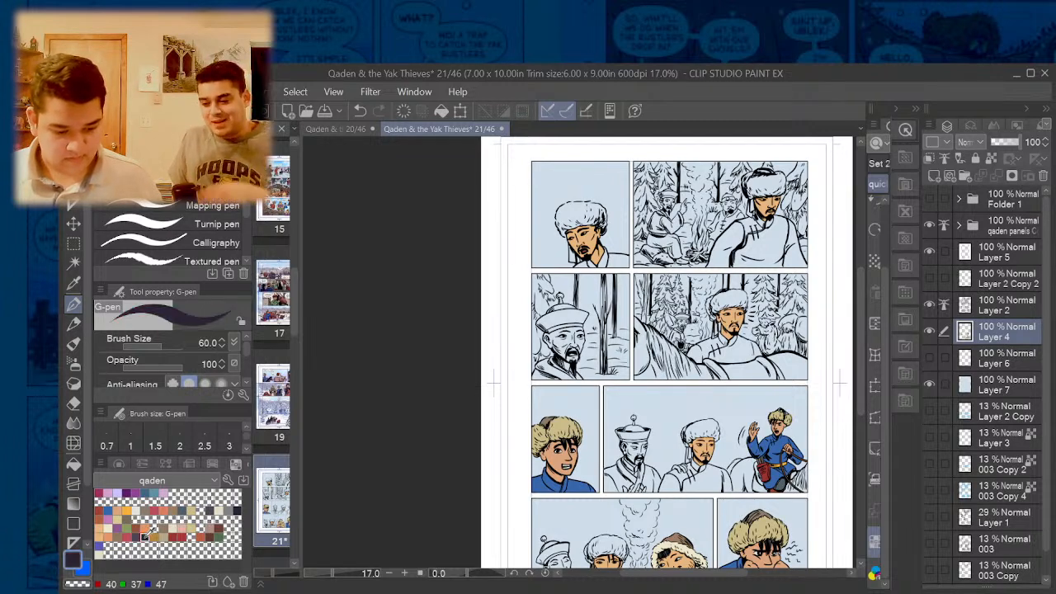
left_click(142, 536)
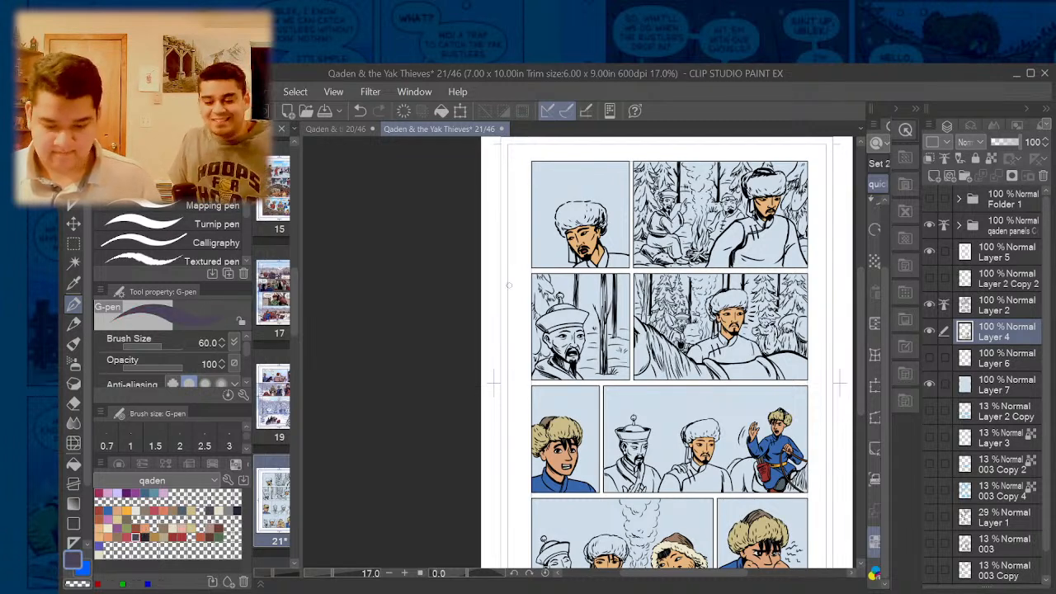
scroll(568, 203, "up", 5)
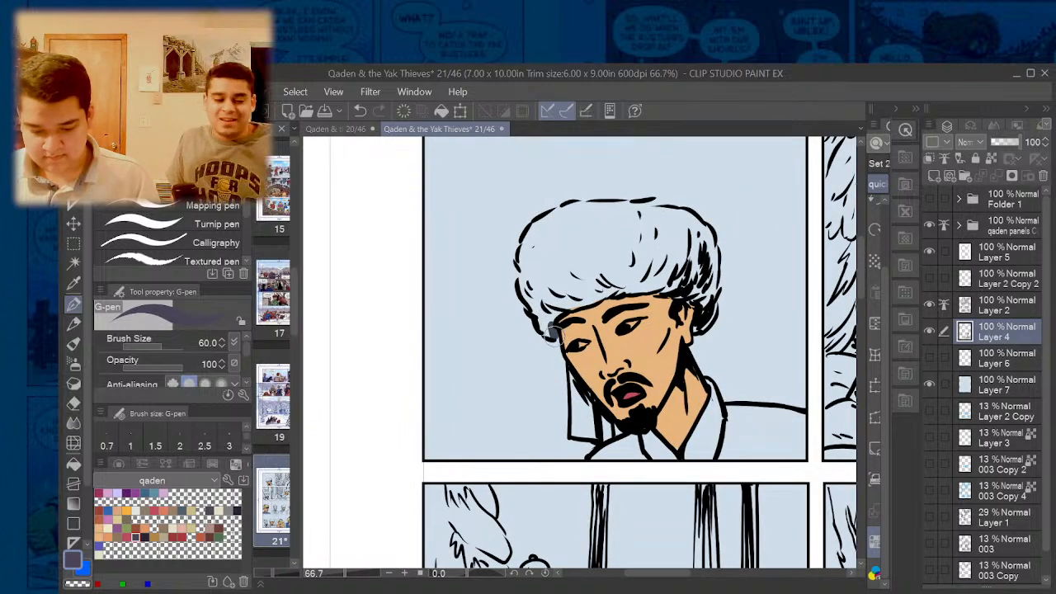
left_click_drag(545, 330, 525, 288)
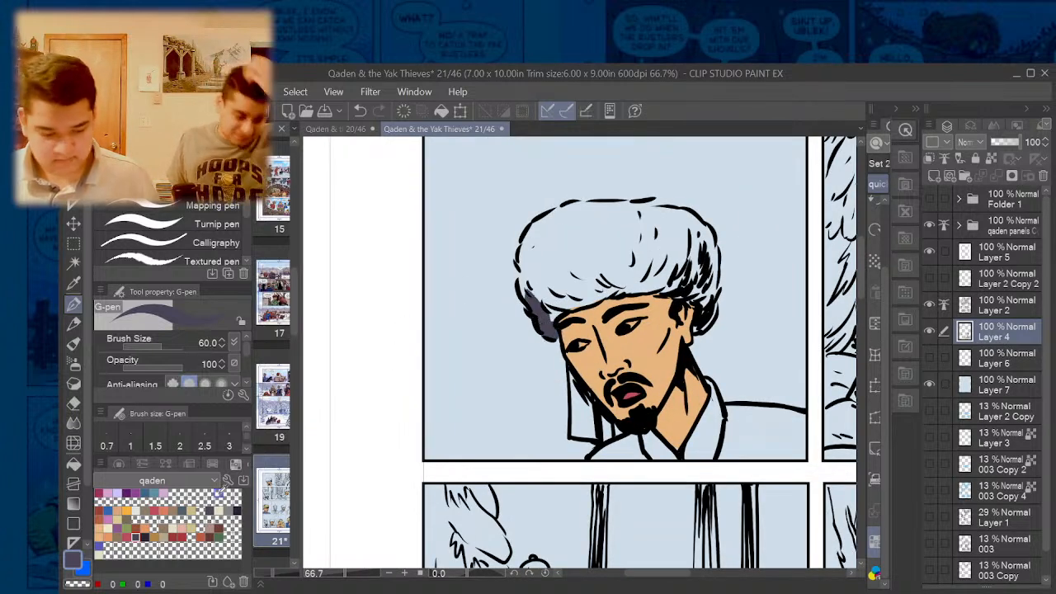
- Paint the whites of the fur-hatted man's eyes in the first panel with off-white (227, 227, 220)
left_click(141, 500)
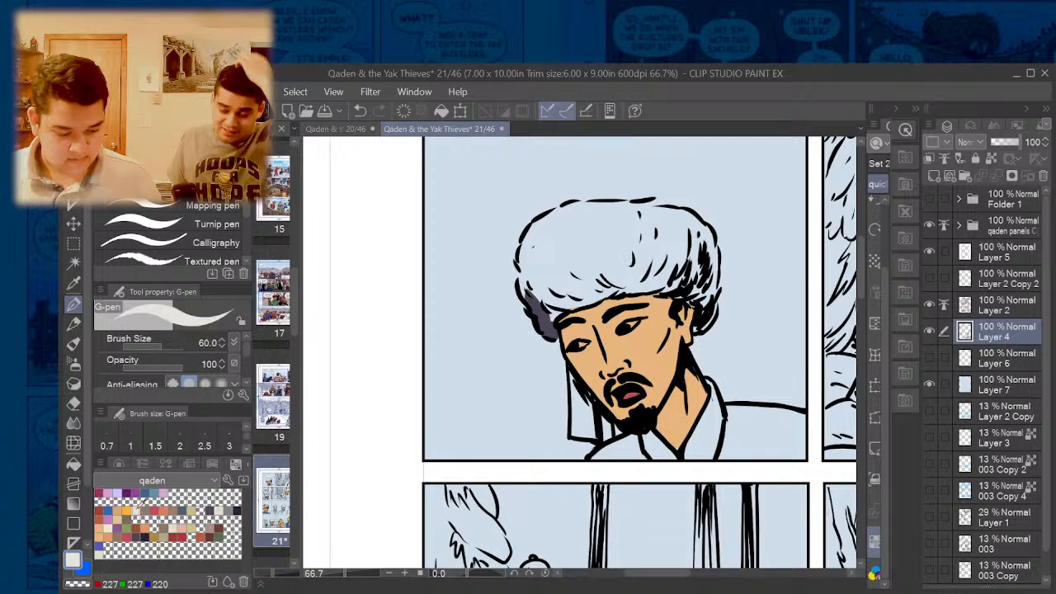
scroll(622, 330, "up", 4)
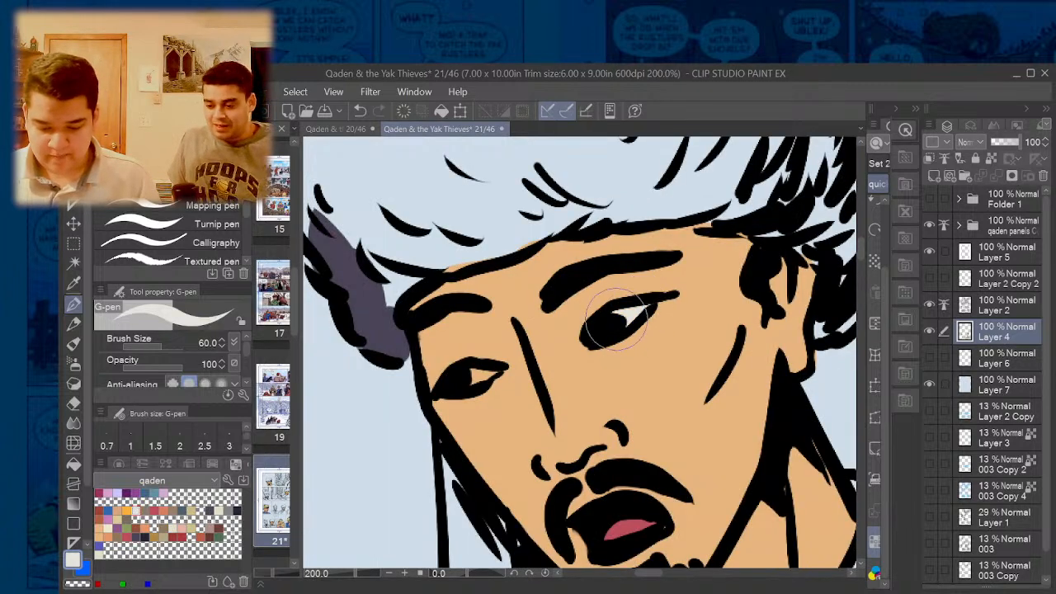
scroll(487, 375, "down", 4)
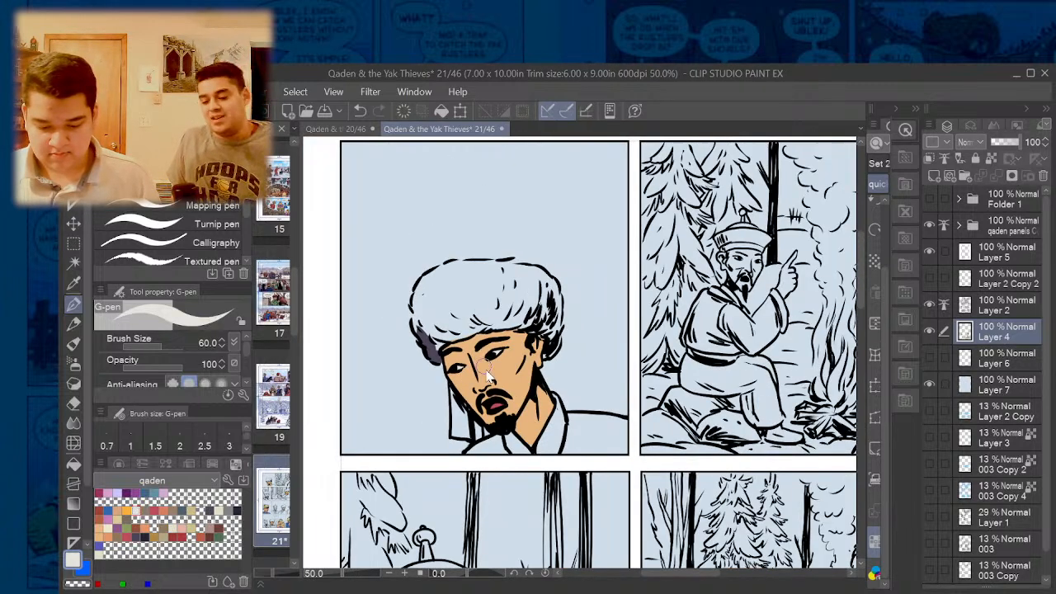
- Color the eye whites of the fur-hatted man in the campfire panel with the same off-white
scroll(487, 375, "down", 2)
scroll(780, 289, "up", 6)
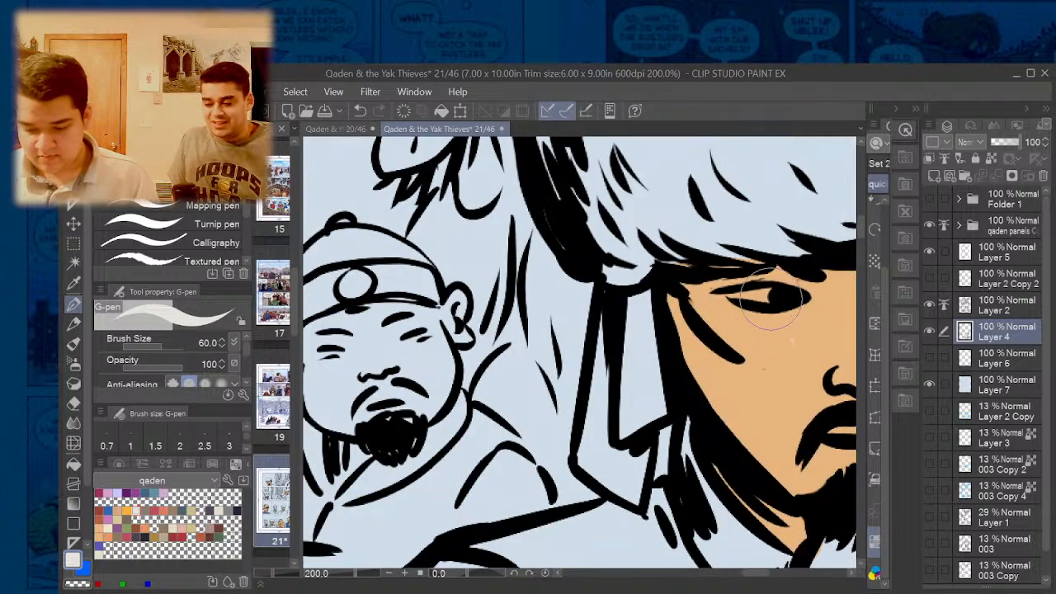
left_click(767, 336, "alt")
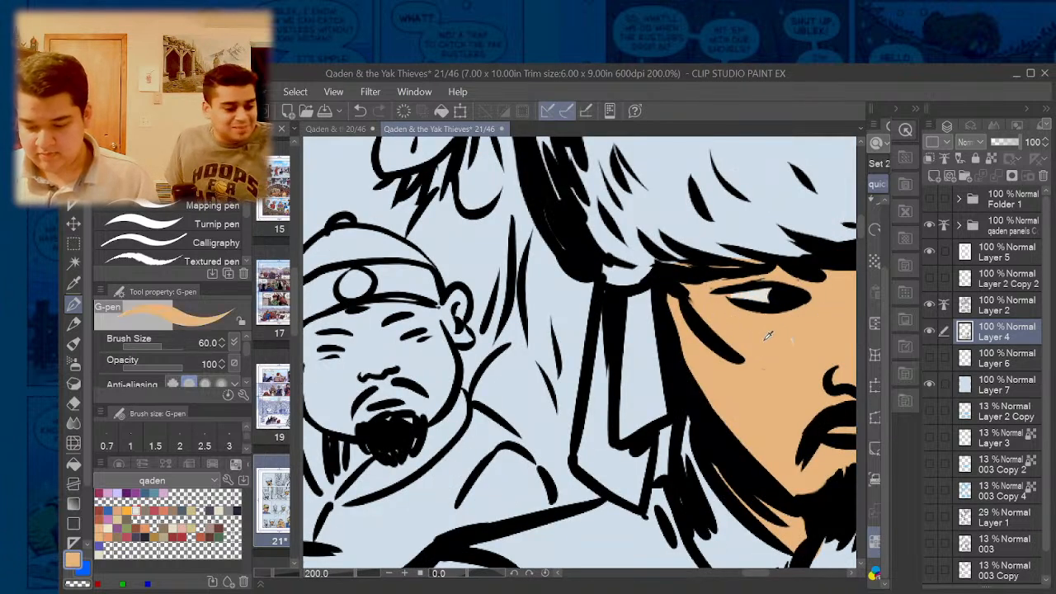
left_click(764, 295, "alt")
scroll(776, 297, "down", 3)
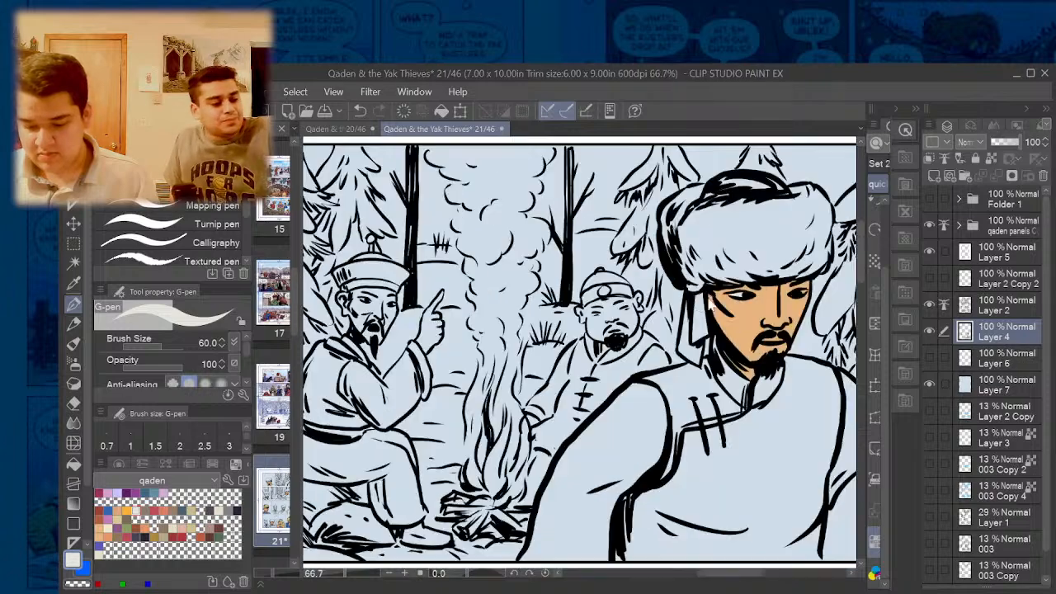
scroll(780, 289, "up", 3)
scroll(780, 289, "down", 5)
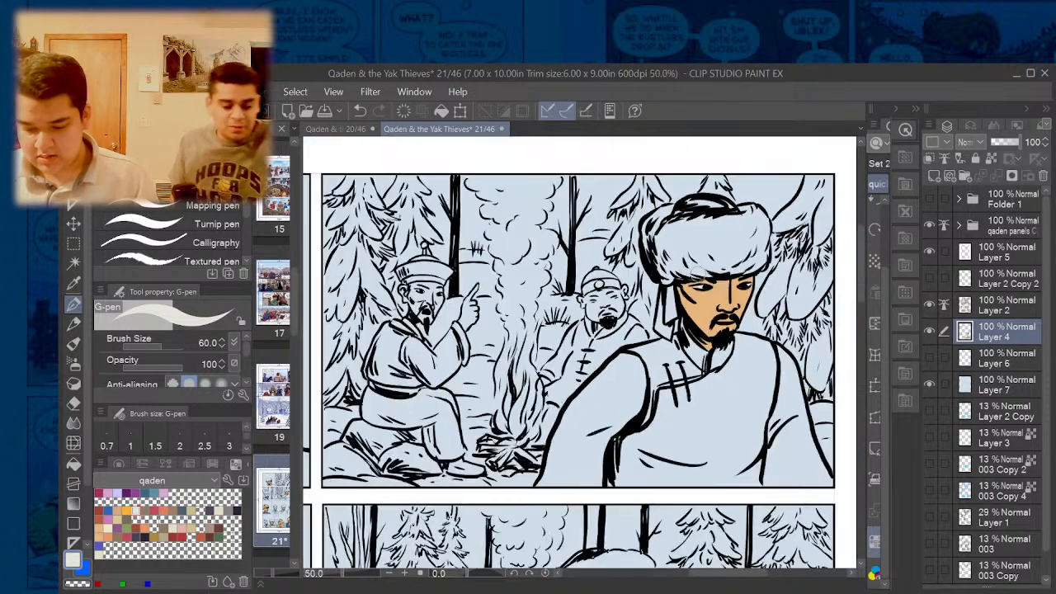
- Fill the fur-hatted man's eye whites in the wide panels of the second and third rows with off-white
scroll(615, 425, "up", 6)
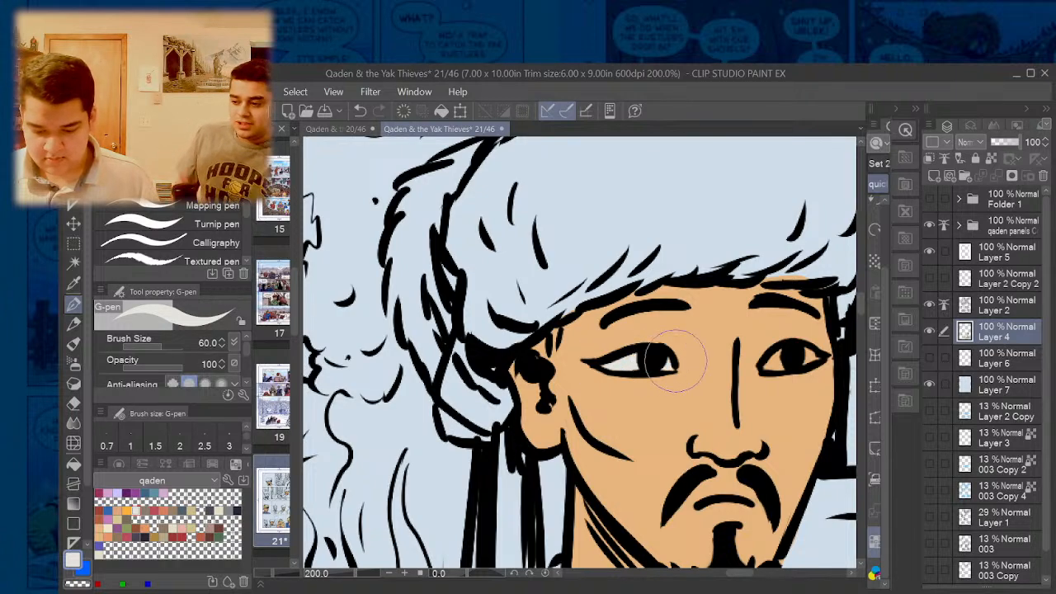
scroll(788, 360, "down", 7)
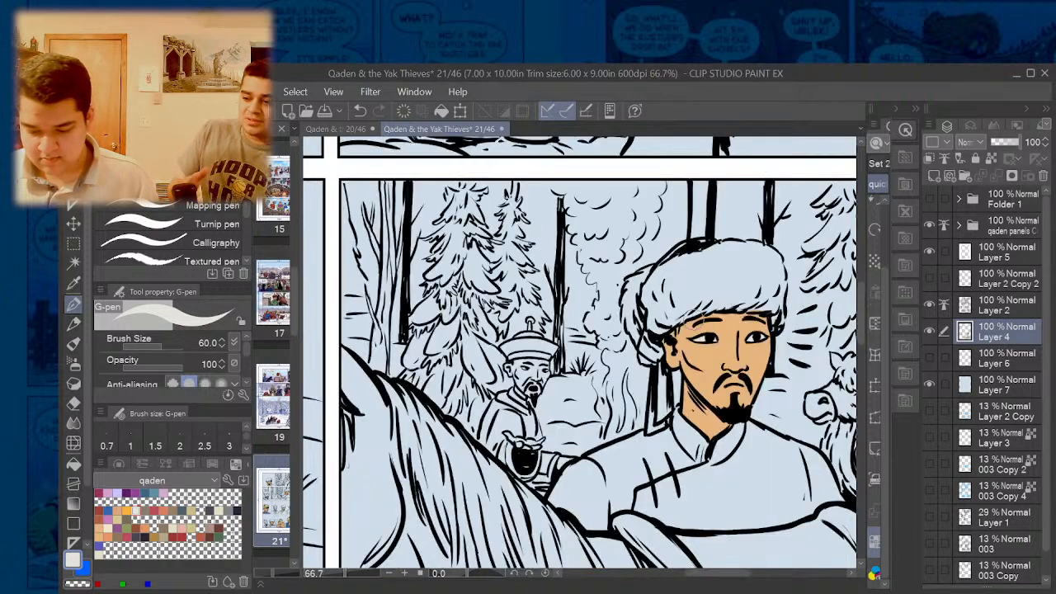
scroll(663, 460, "up", 7)
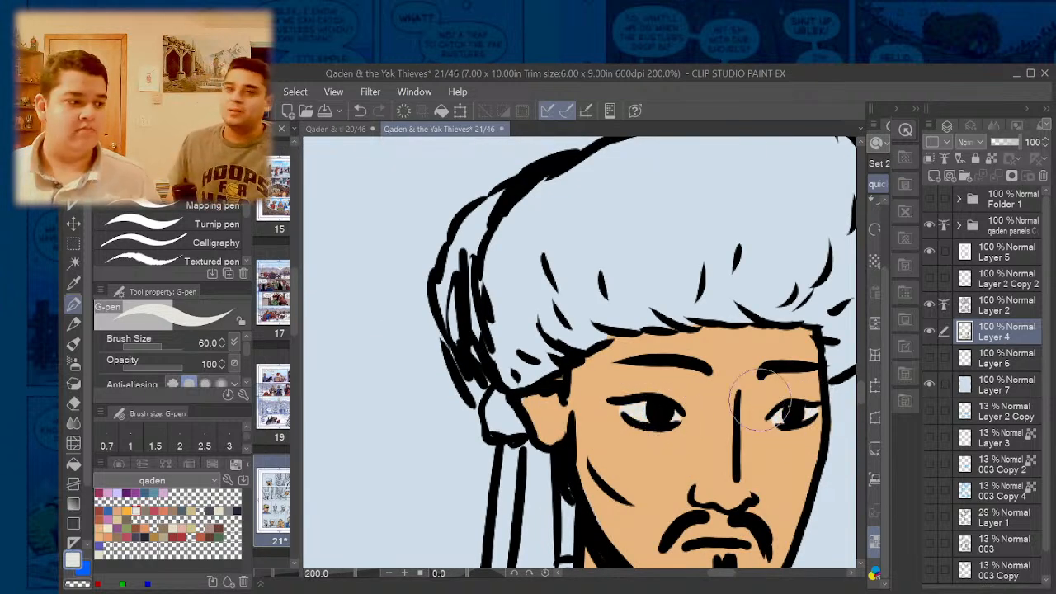
scroll(687, 323, "down", 3)
- Paint the eye whites of the fur-hatted man in the bottom row's wide panel off-white
left_click_drag(860, 378, 861, 414)
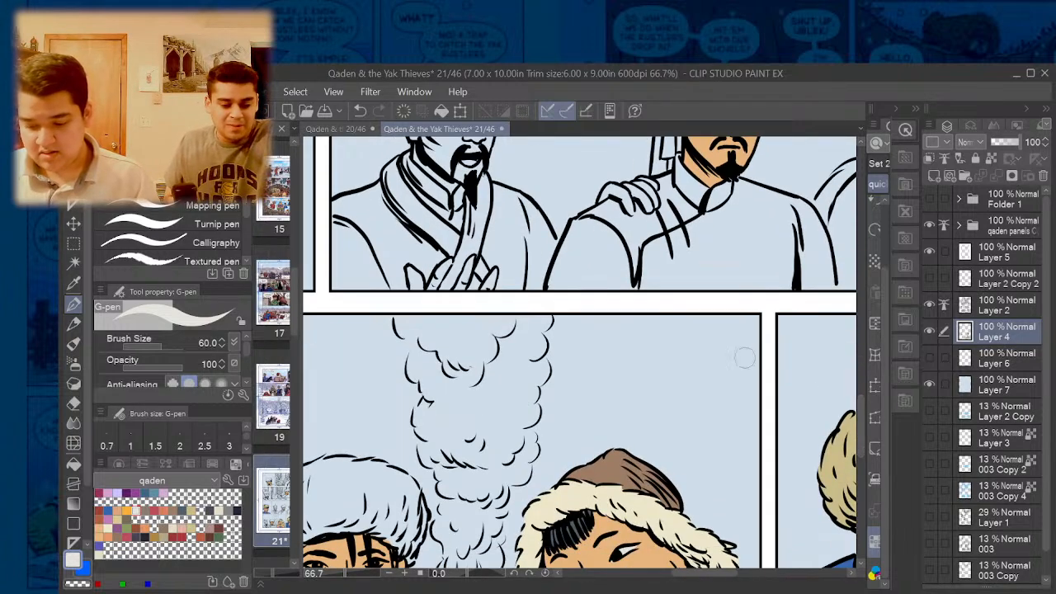
scroll(652, 294, "down", 1)
scroll(559, 361, "down", 1)
scroll(483, 438, "up", 5)
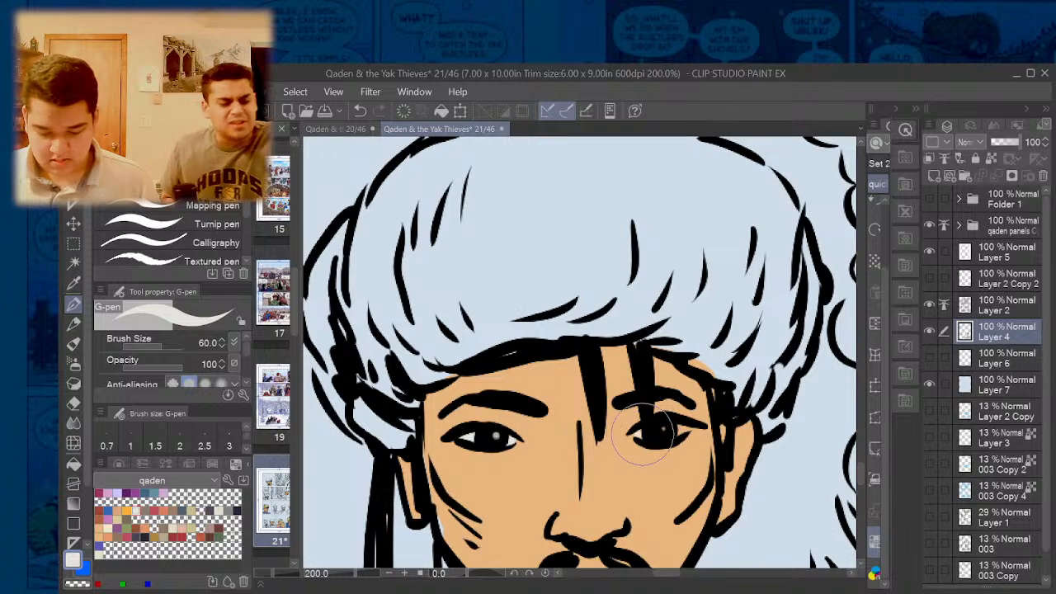
scroll(677, 429, "down", 8)
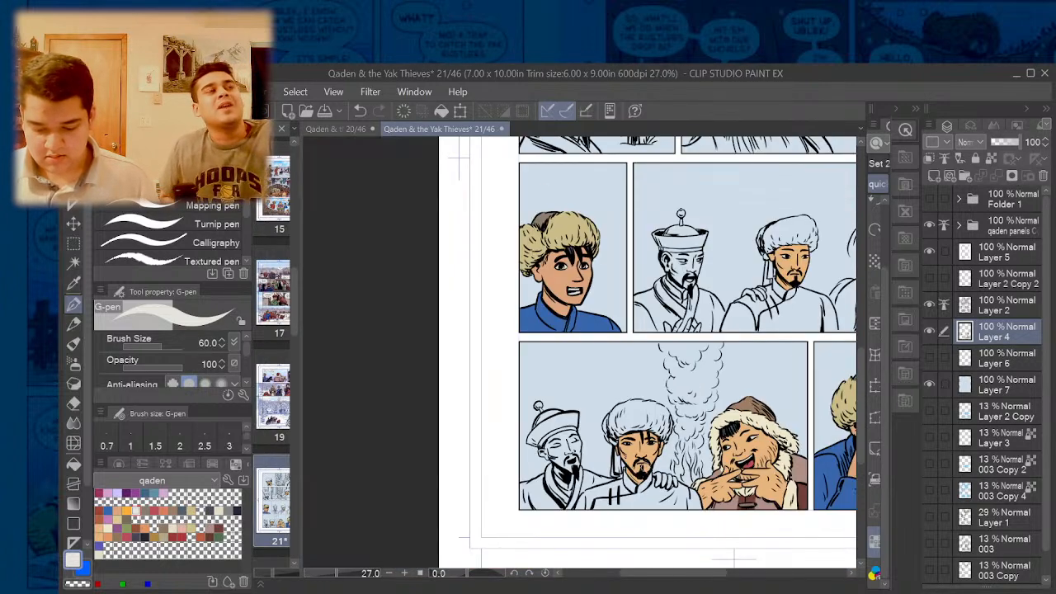
- Line the outer edge of the man's fur hat in the first panel with dark purple
left_click_drag(864, 387, 865, 326)
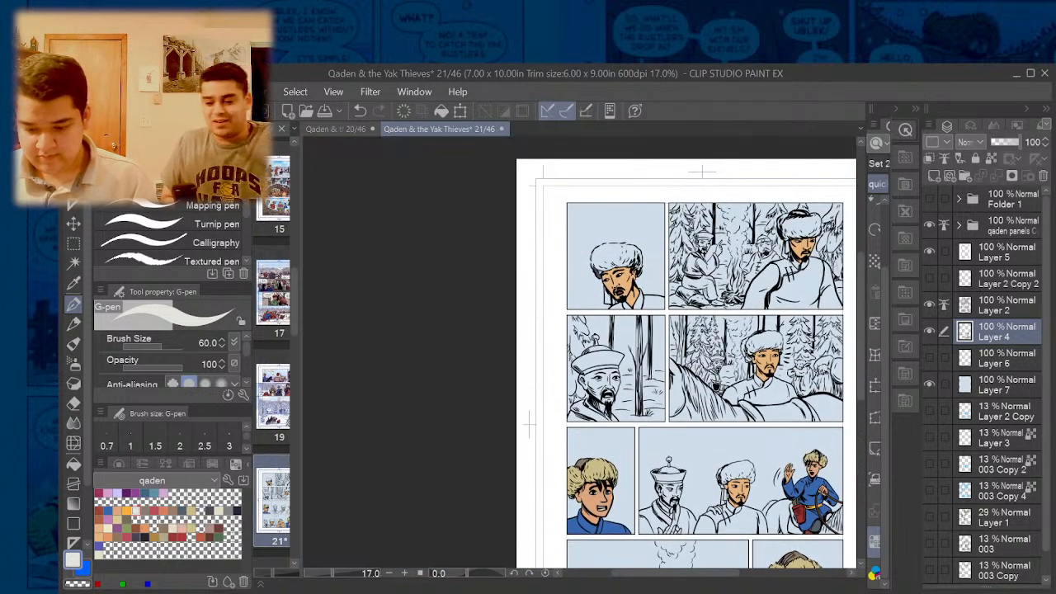
scroll(828, 259, "up", 2)
scroll(753, 248, "up", 2)
scroll(727, 315, "down", 2)
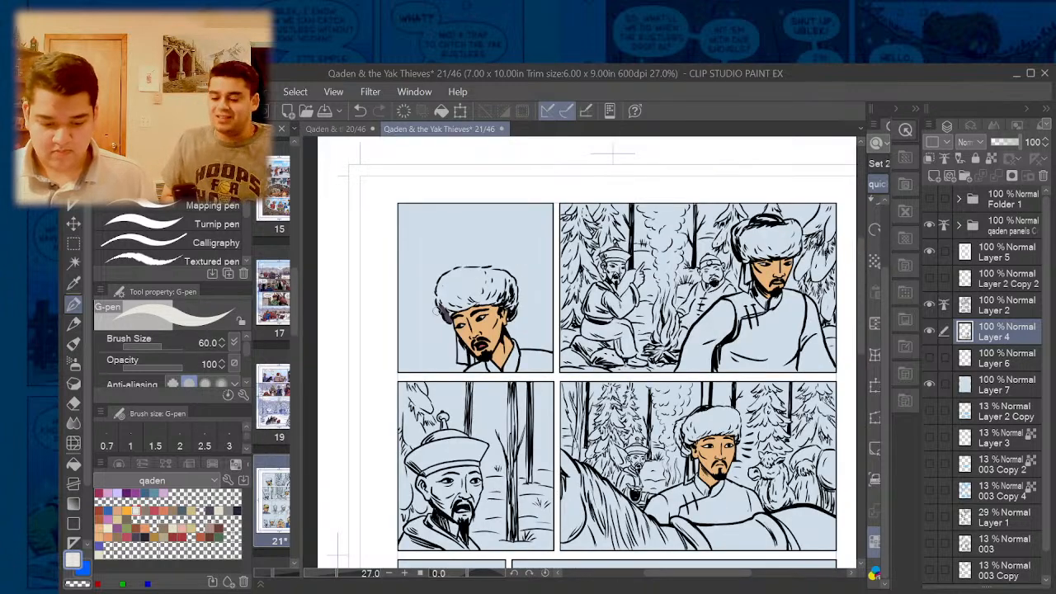
scroll(436, 310, "up", 2)
scroll(459, 290, "up", 1)
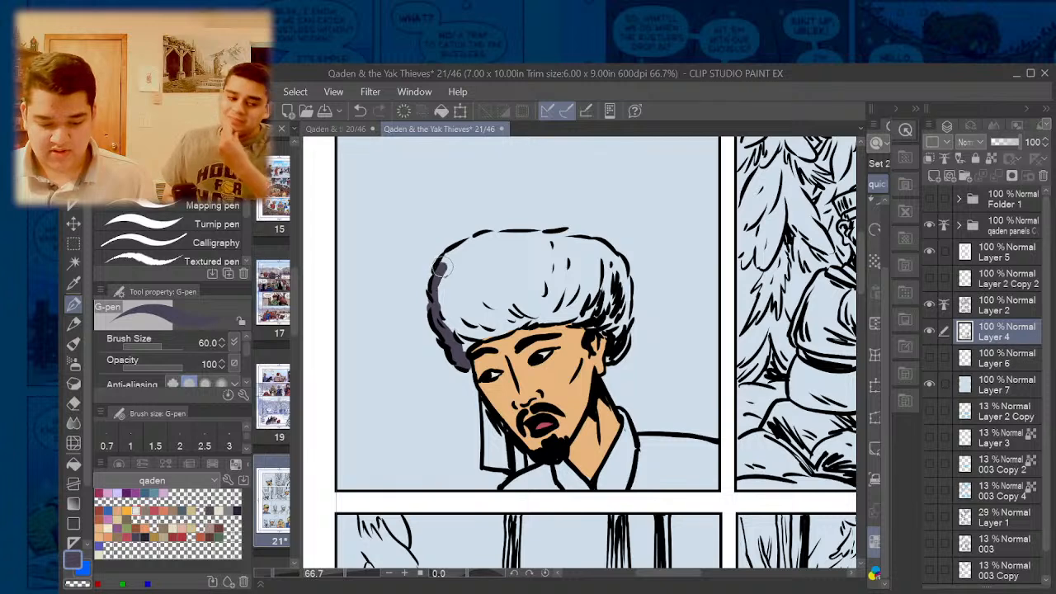
mouse_move(441, 268)
left_mouse_down()
mouse_move(505, 233)
mouse_move(562, 232)
mouse_move(595, 244)
mouse_move(631, 284)
left_mouse_up()
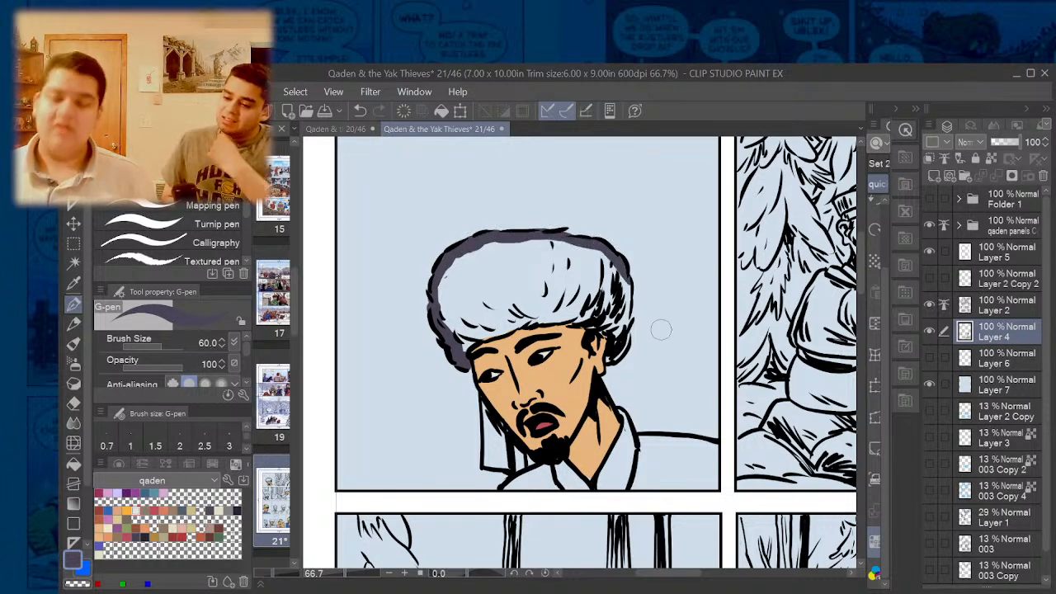
- Paint the rest of the fur hat in the first panel solid dark purple, down to the brow line
scroll(661, 329, "down", 6)
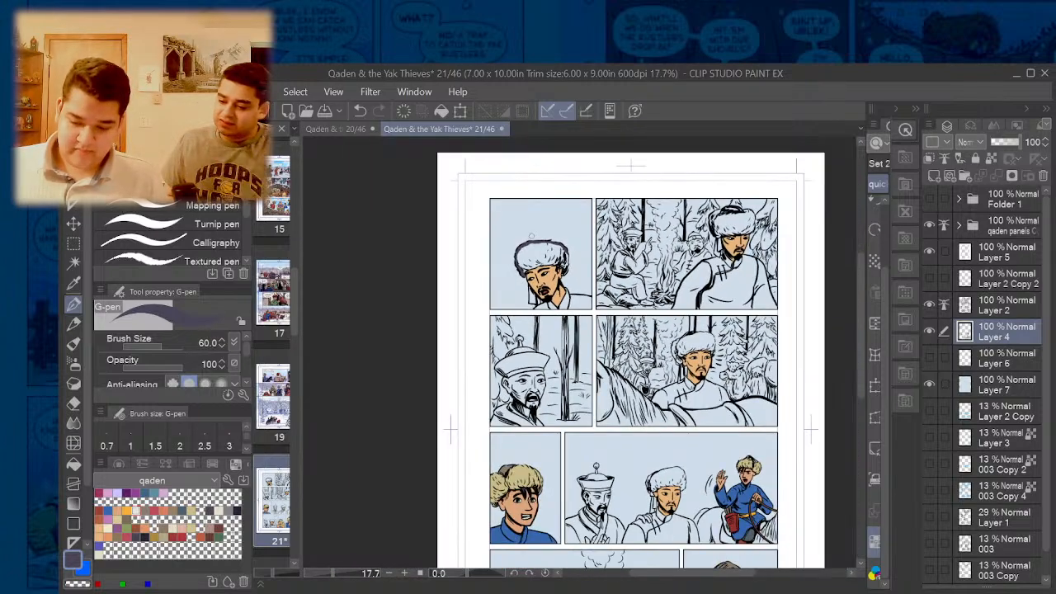
scroll(550, 235, "up", 5)
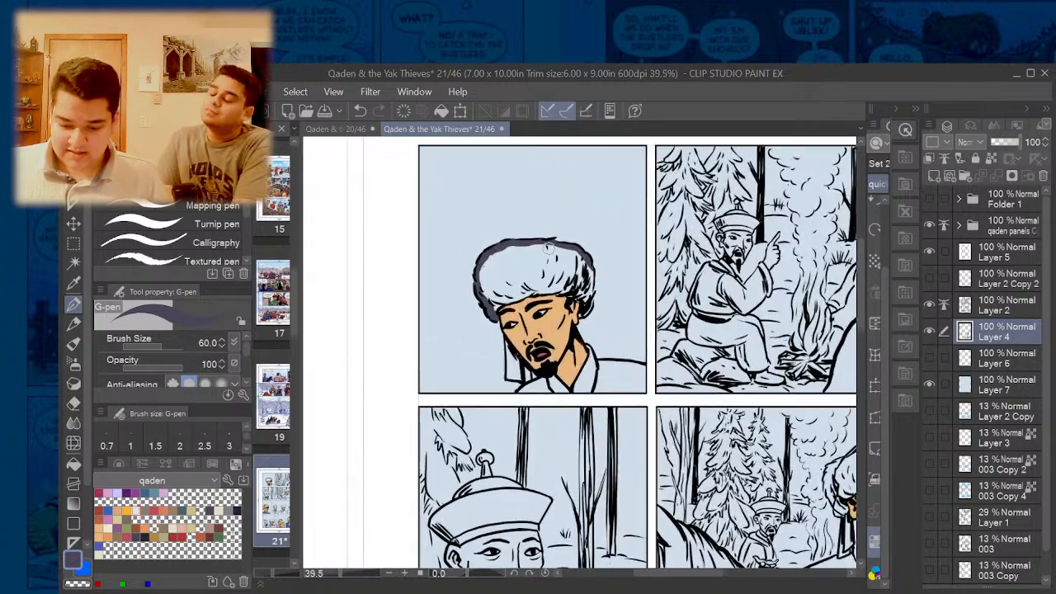
scroll(511, 231, "up", 3)
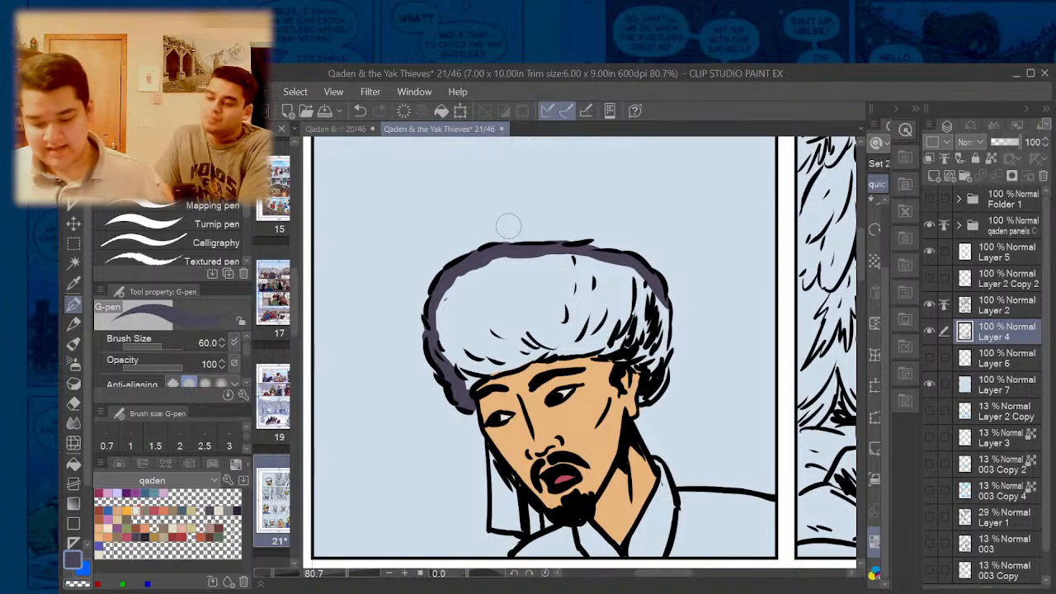
mouse_move(662, 311)
left_mouse_down()
mouse_move(660, 378)
mouse_move(645, 396)
mouse_move(657, 300)
mouse_move(628, 260)
mouse_move(643, 274)
mouse_move(484, 264)
mouse_move(600, 255)
mouse_move(459, 279)
mouse_move(443, 341)
mouse_move(439, 331)
mouse_move(443, 303)
mouse_move(466, 383)
mouse_move(529, 353)
mouse_move(500, 360)
mouse_move(515, 361)
mouse_move(490, 337)
mouse_move(488, 358)
mouse_move(463, 316)
mouse_move(476, 360)
mouse_move(468, 289)
mouse_move(511, 341)
mouse_move(491, 279)
mouse_move(528, 327)
mouse_move(516, 277)
mouse_move(638, 280)
mouse_move(522, 295)
mouse_move(646, 285)
left_mouse_up()
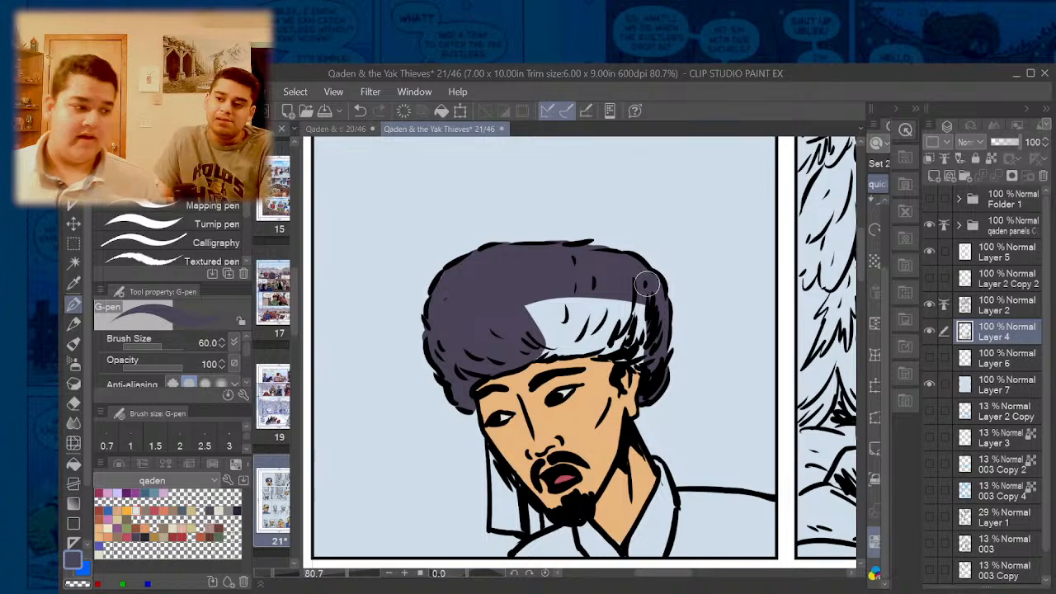
mouse_move(647, 285)
left_mouse_down()
mouse_move(520, 304)
mouse_move(657, 308)
mouse_move(530, 308)
mouse_move(614, 316)
mouse_move(562, 314)
mouse_move(600, 324)
left_mouse_up()
scroll(600, 323, "up", 3)
mouse_move(484, 366)
left_mouse_down()
mouse_move(528, 382)
mouse_move(497, 341)
mouse_move(539, 378)
mouse_move(618, 361)
mouse_move(538, 350)
mouse_move(704, 368)
mouse_move(648, 357)
mouse_move(753, 400)
left_mouse_up()
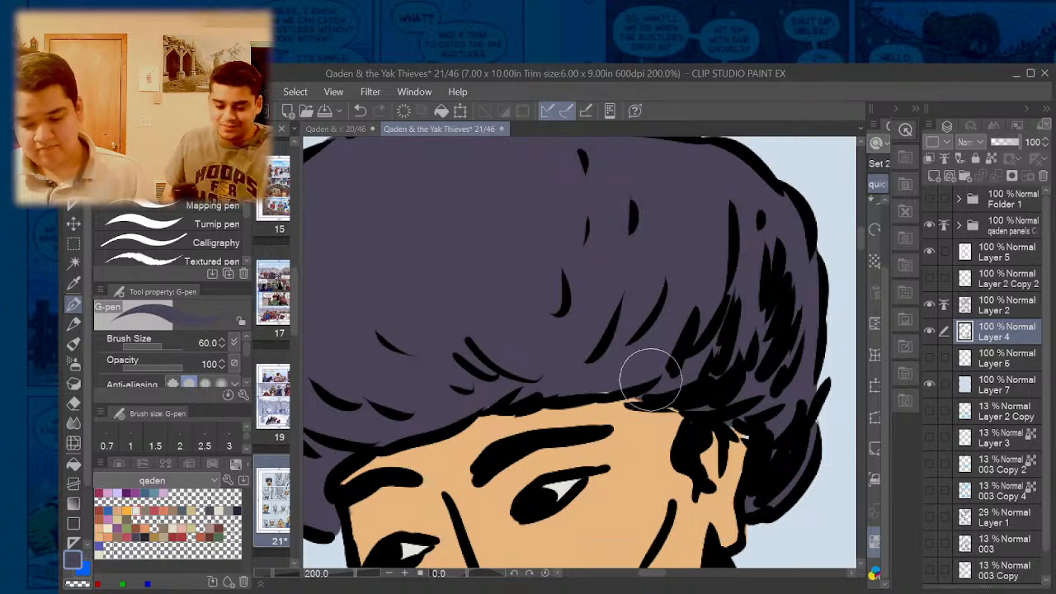
scroll(621, 322, "down", 4)
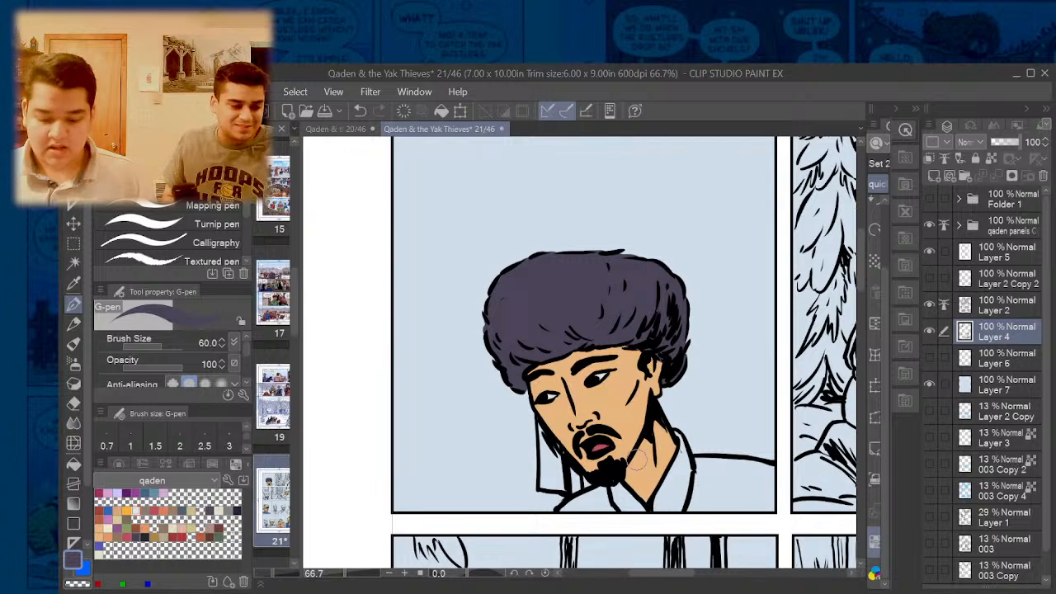
- Color the man's collar and robe in the first panel with the same dark purple
scroll(637, 459, "up", 4)
mouse_move(608, 438)
left_mouse_down()
mouse_move(675, 528)
mouse_move(632, 495)
mouse_move(688, 533)
mouse_move(585, 473)
mouse_move(449, 530)
mouse_move(619, 522)
mouse_move(599, 510)
mouse_move(558, 522)
mouse_move(748, 473)
mouse_move(803, 373)
mouse_move(791, 295)
mouse_move(814, 345)
mouse_move(825, 421)
mouse_move(804, 515)
mouse_move(813, 377)
mouse_move(760, 517)
mouse_move(739, 532)
mouse_move(796, 521)
mouse_move(725, 521)
mouse_move(769, 455)
mouse_move(805, 340)
mouse_move(794, 311)
mouse_move(742, 297)
mouse_move(762, 345)
mouse_move(833, 341)
mouse_move(749, 340)
mouse_move(832, 354)
mouse_move(752, 352)
mouse_move(838, 363)
mouse_move(739, 363)
mouse_move(825, 374)
mouse_move(736, 377)
mouse_move(829, 381)
mouse_move(732, 384)
left_mouse_up()
scroll(792, 334, "down", 4)
left_click(702, 363, "alt")
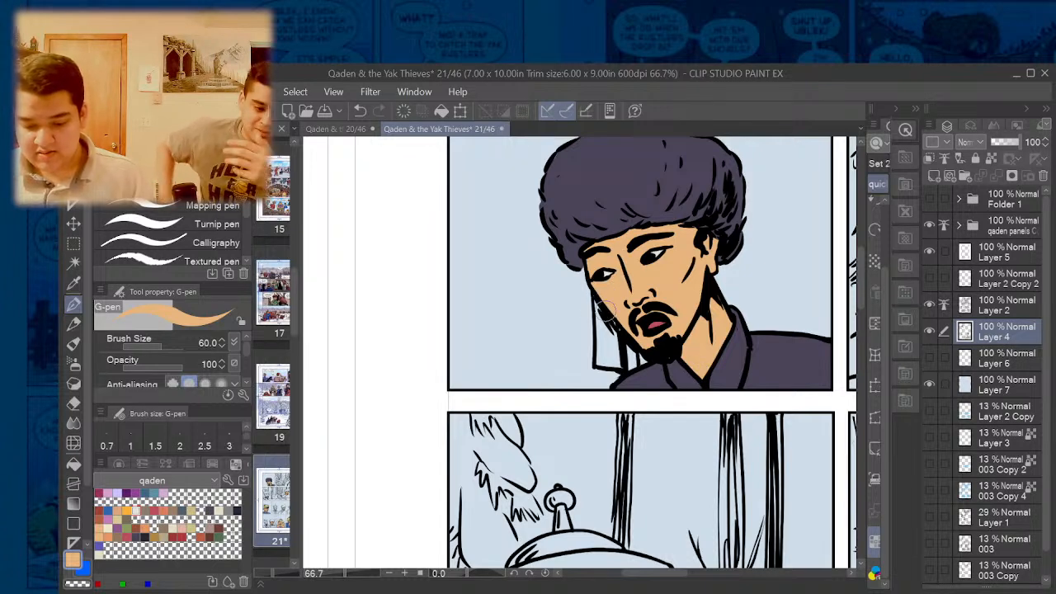
scroll(600, 314, "down", 1)
left_click(128, 535)
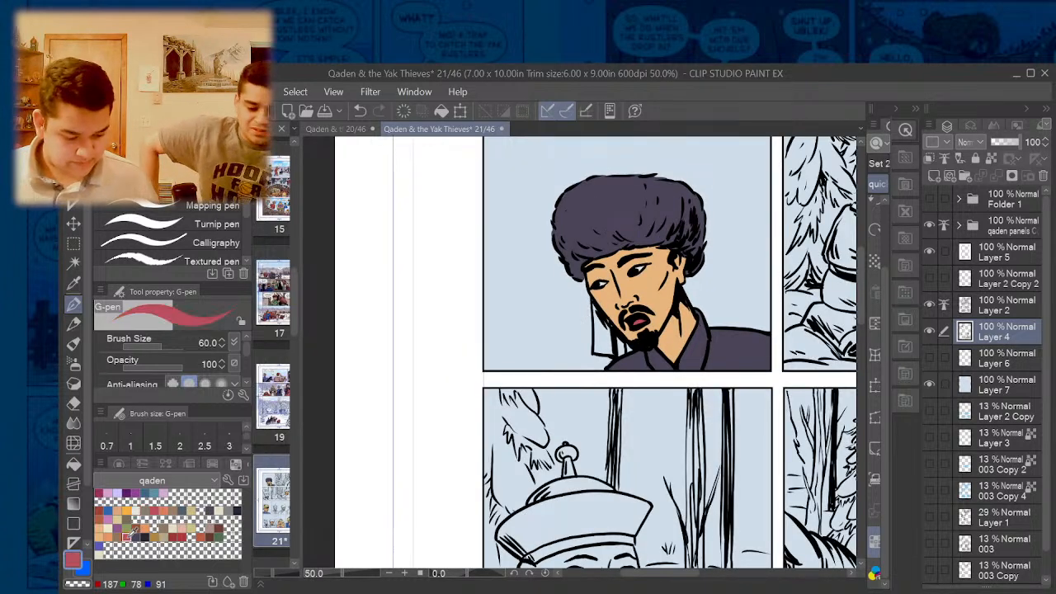
left_click(177, 535)
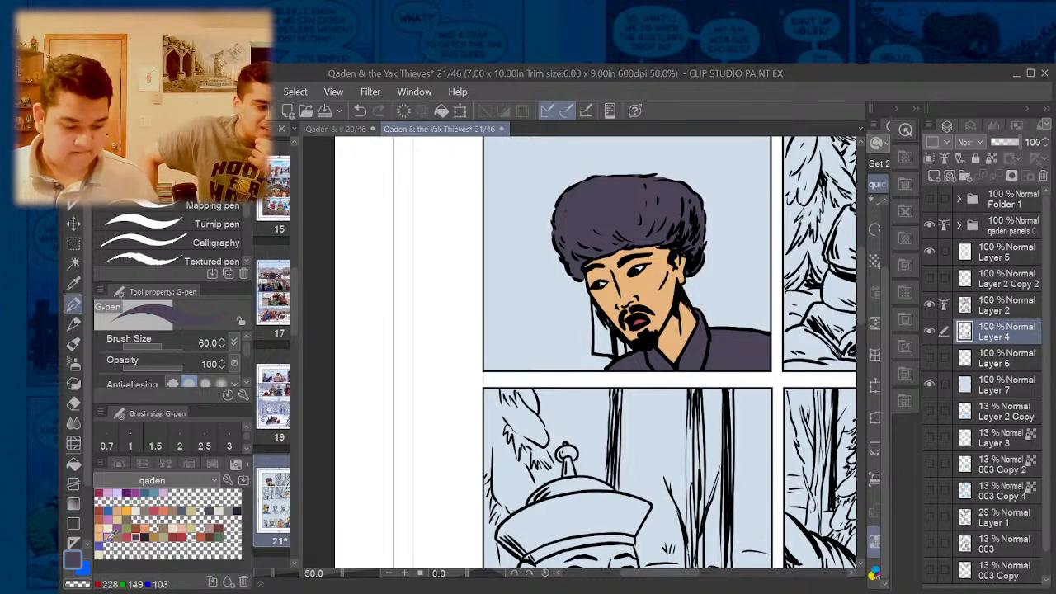
- Fill the standing man's fur hat in the campfire panel with dark purple, painting in the sections the fill misses
scroll(581, 291, "down", 2)
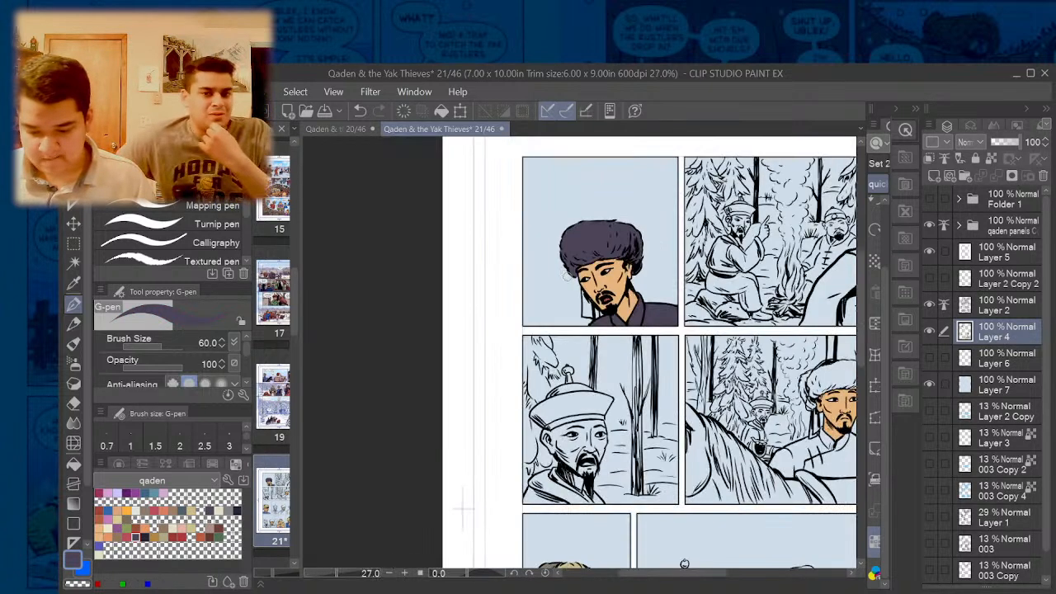
scroll(755, 225, "up", 2)
key("g")
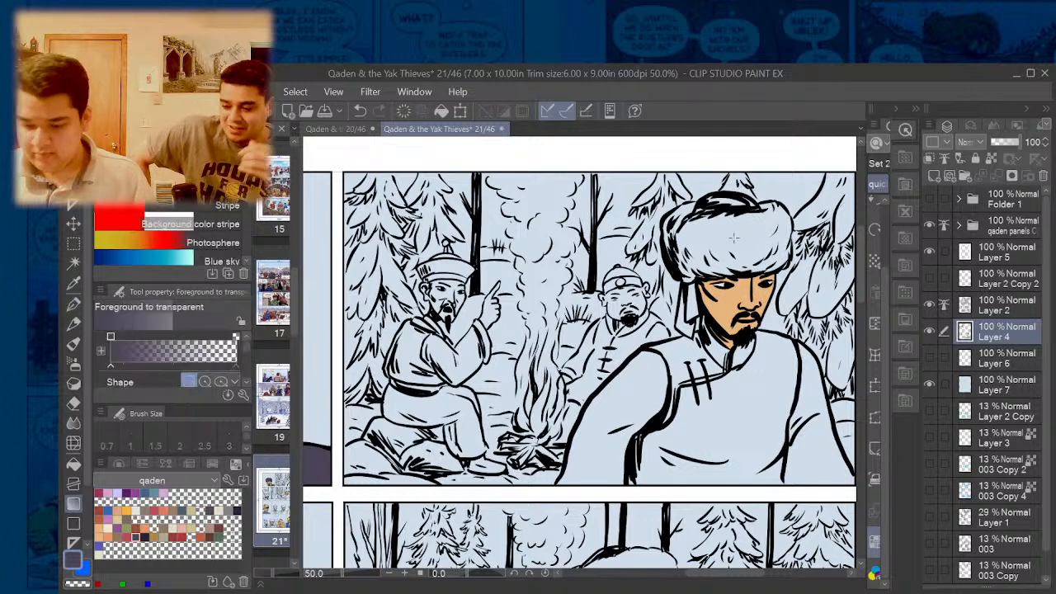
key("g")
left_click(741, 237)
scroll(705, 207, "up", 1)
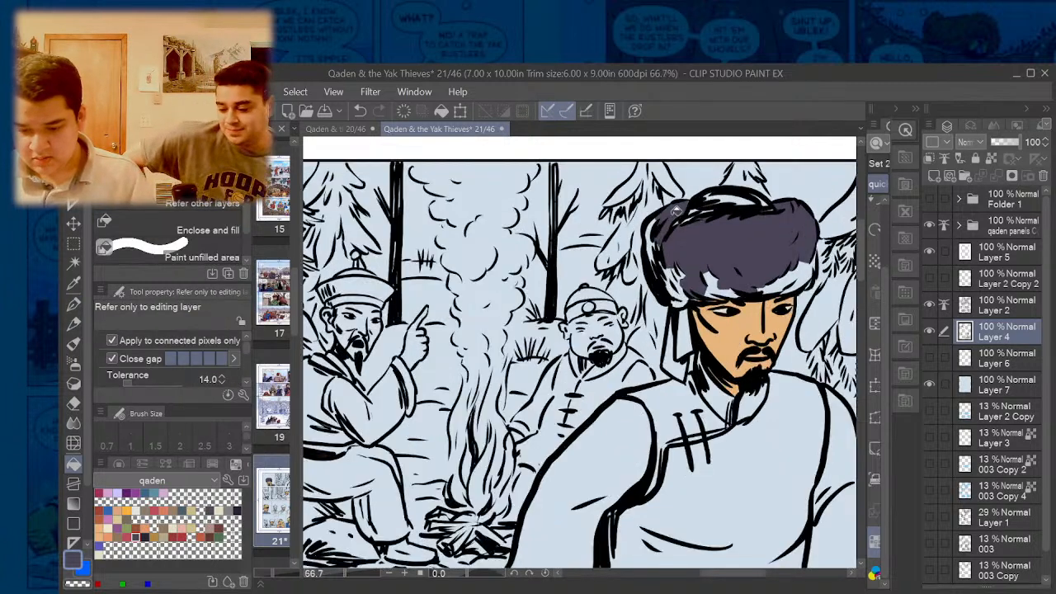
left_click(675, 284)
left_click(721, 285)
left_click(777, 282)
left_click(795, 273)
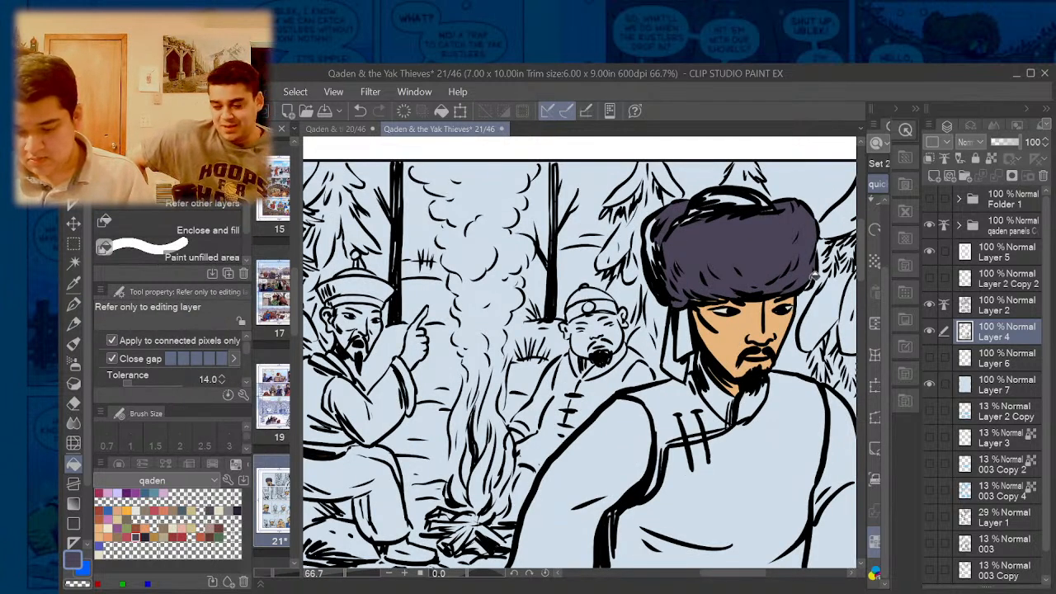
key("p")
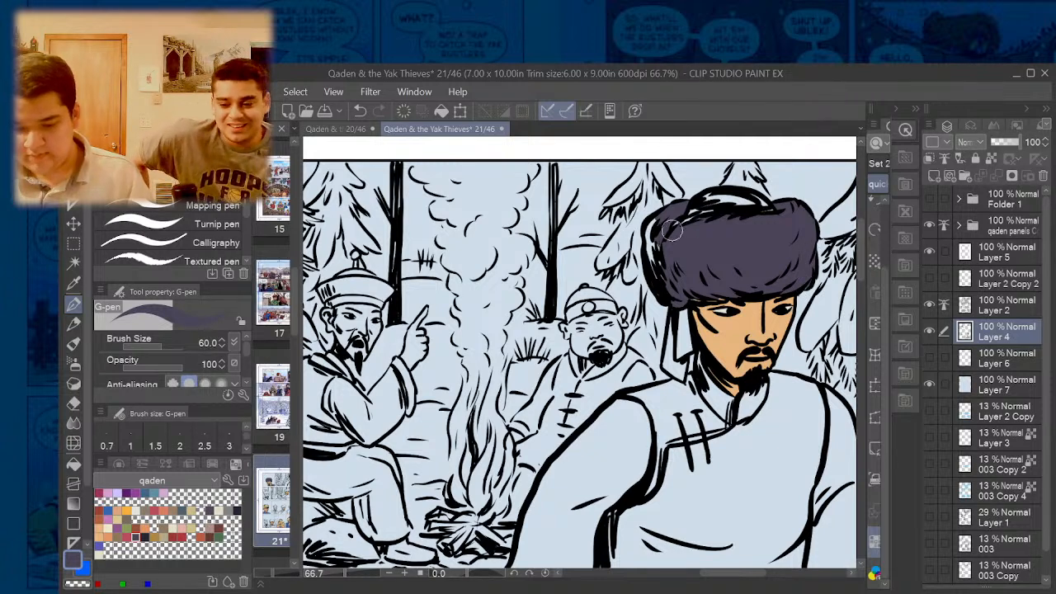
left_click_drag(658, 232, 658, 274)
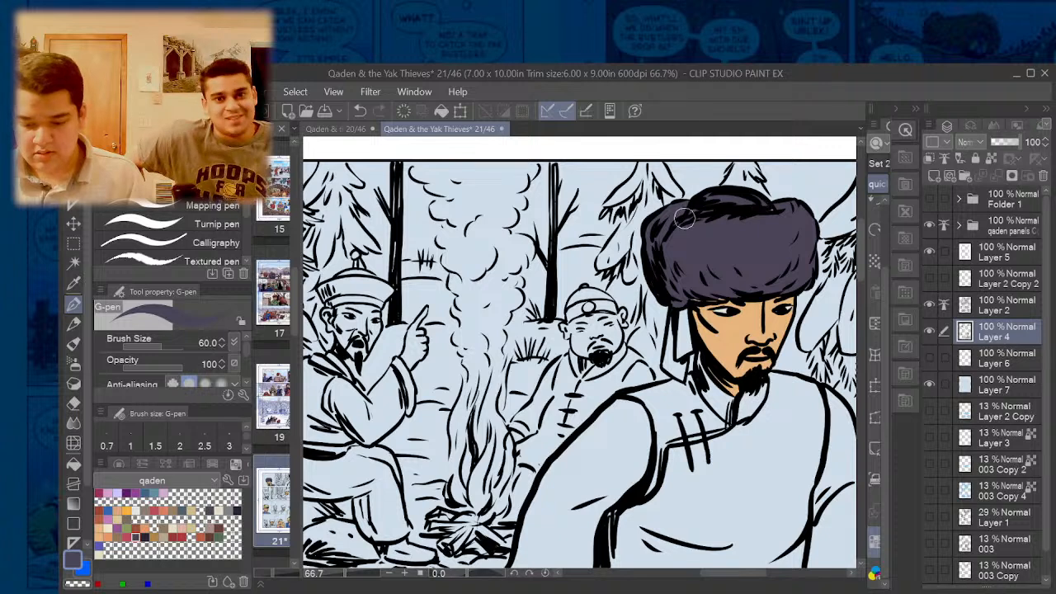
- Fill the collar, chest and shoulder front of the man's robe in the campfire panel with dark purple, touching up the gaps
key("g")
left_click(722, 395)
left_click(756, 397)
left_click(779, 401)
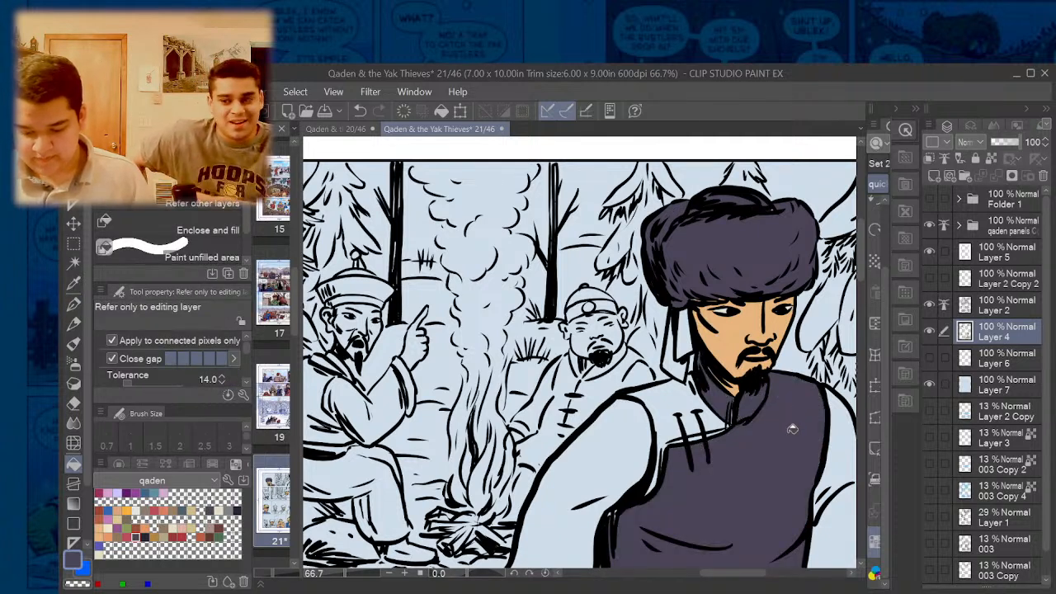
left_click(665, 399)
key("p")
mouse_move(694, 440)
left_mouse_down()
mouse_move(657, 451)
mouse_move(643, 500)
left_mouse_up()
- Fill both sleeves of the man's robe in the campfire panel with dark purple
key("g")
left_click(591, 420)
scroll(596, 409, "down", 1)
left_click(798, 503)
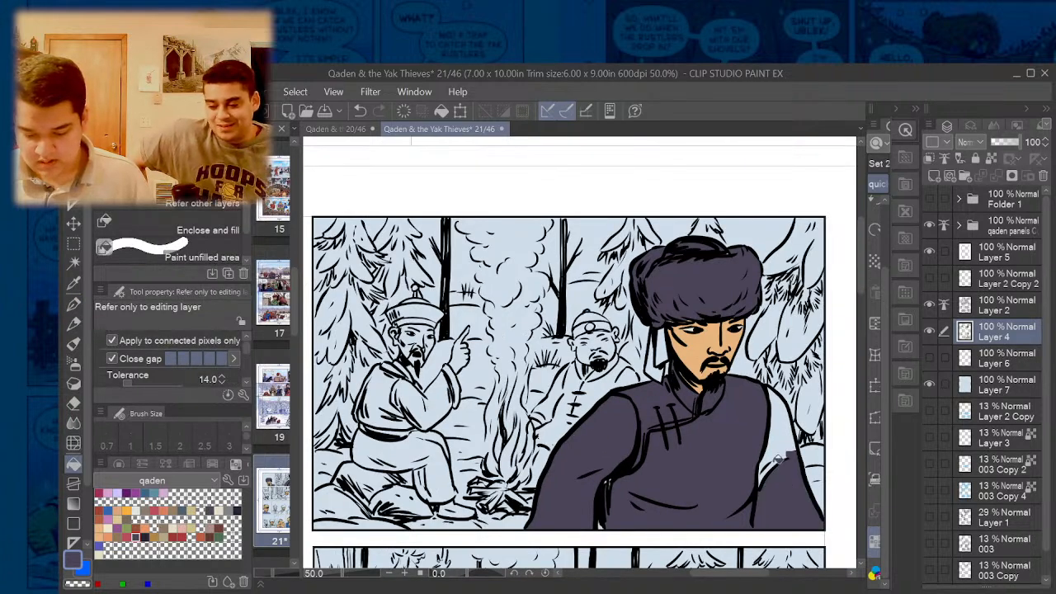
left_click(766, 414)
key("p")
key("g")
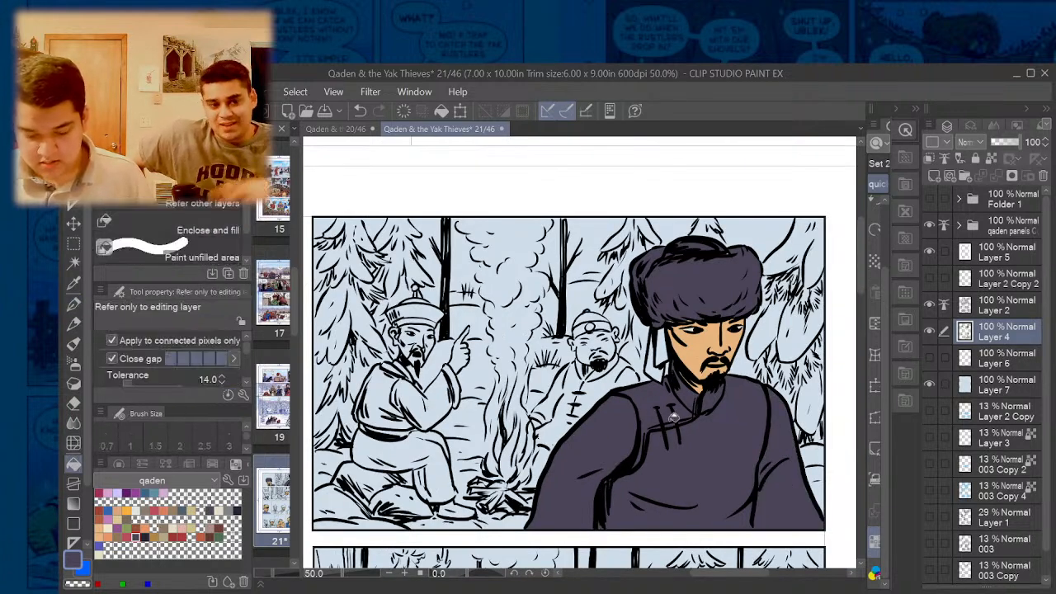
- Fill the robe of the man in the second row's wide panel with dark purple and clear the spill beside his neck
scroll(601, 522, "down", 3)
scroll(509, 525, "up", 2)
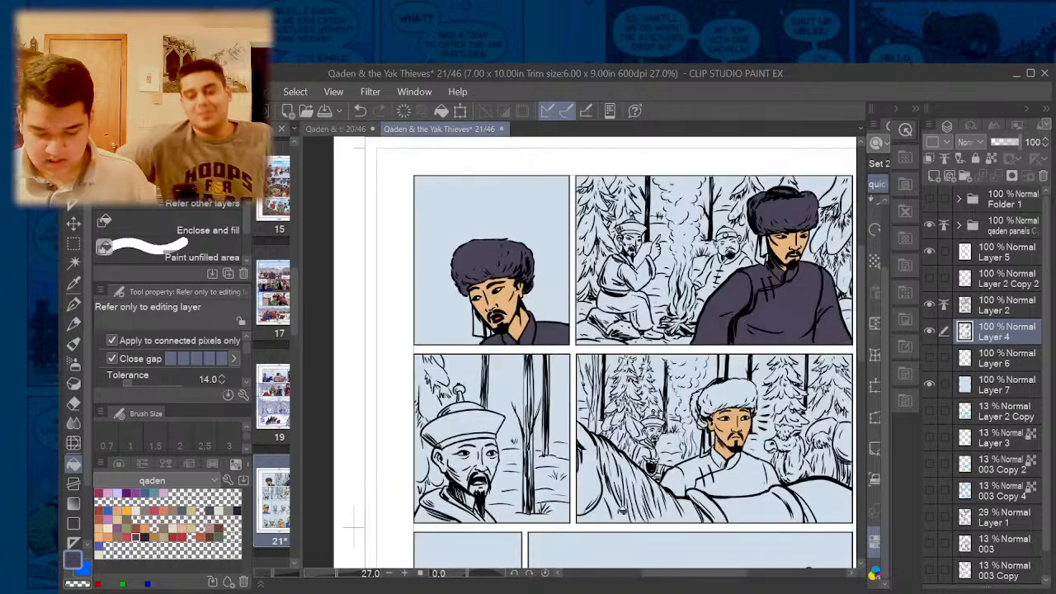
scroll(723, 487, "up", 2)
mouse_move(817, 467)
left_mouse_down()
mouse_move(655, 467)
mouse_move(692, 482)
mouse_move(643, 479)
mouse_move(714, 435)
left_mouse_up()
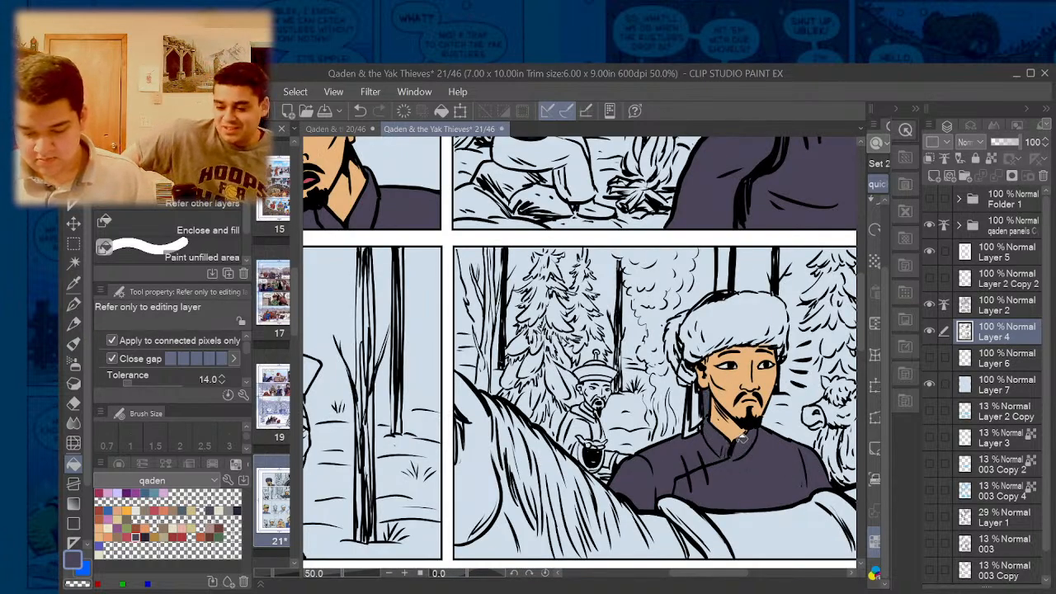
scroll(726, 442, "up", 1)
key("e")
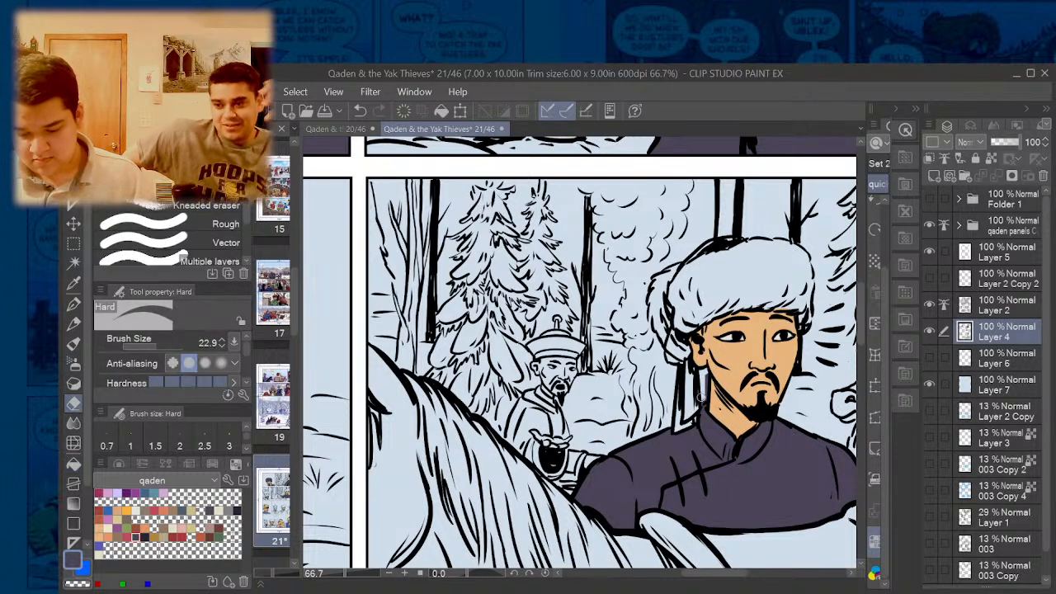
- Color the front fur band of the man's hat in the second row's wide panel dark purple, closing the gaps along its edges
key("g")
left_click(734, 280)
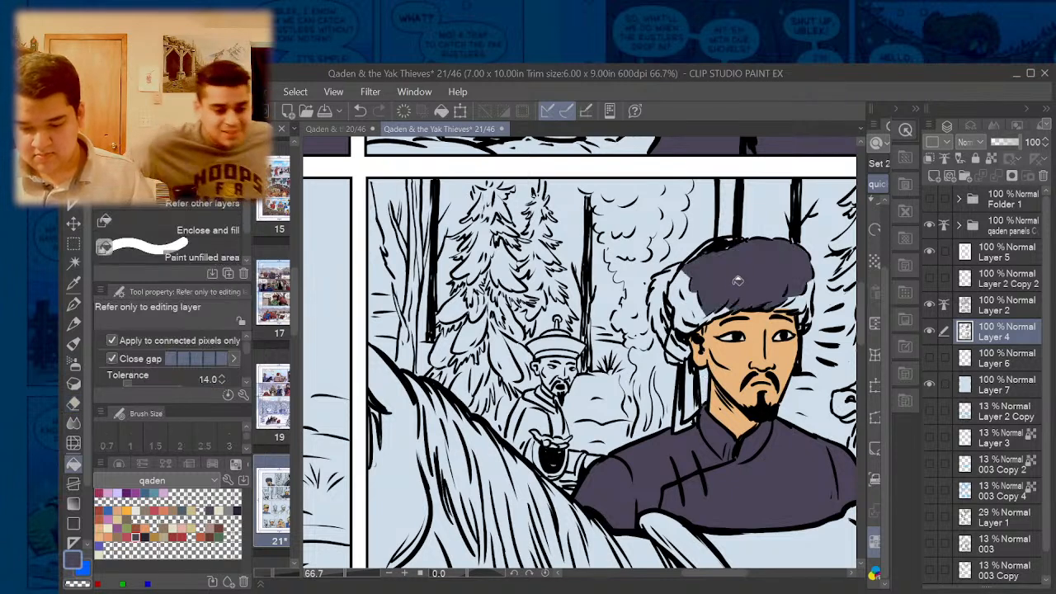
scroll(814, 287, "up", 3)
key("p")
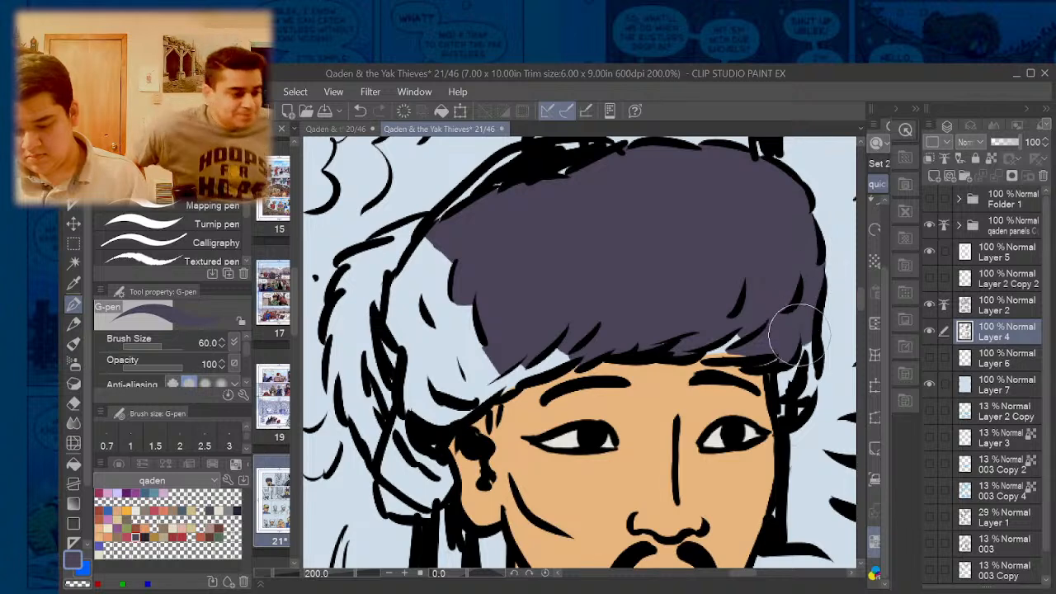
left_click_drag(794, 384, 790, 401)
left_click_drag(755, 341, 718, 343)
mouse_move(565, 340)
left_mouse_down()
mouse_move(480, 370)
mouse_move(527, 357)
mouse_move(482, 376)
mouse_move(497, 378)
mouse_move(427, 385)
mouse_move(439, 402)
mouse_move(477, 371)
mouse_move(452, 252)
left_mouse_up()
key("g")
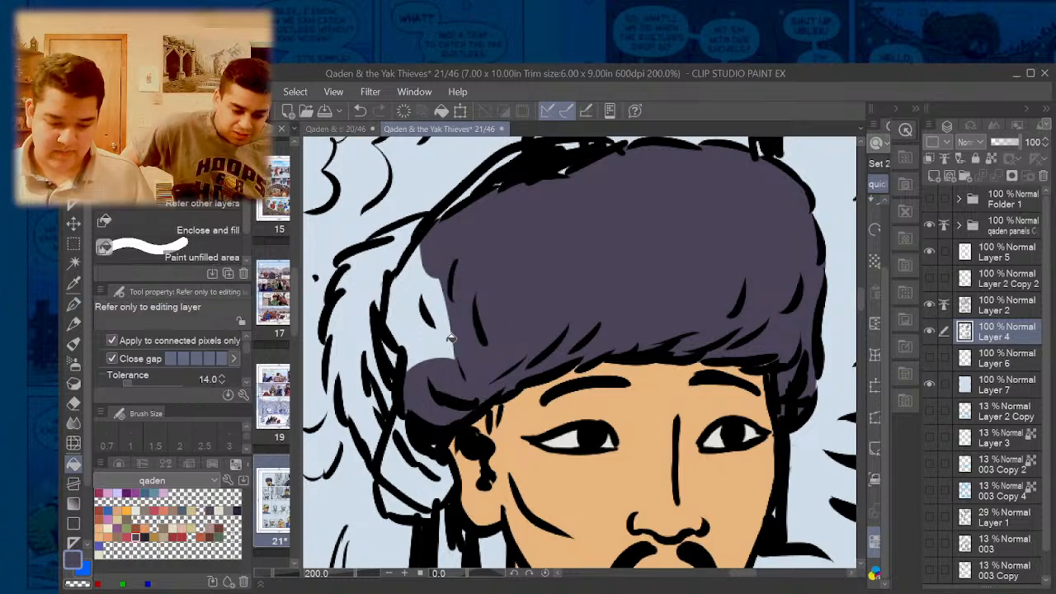
scroll(508, 323, "down", 2)
scroll(492, 319, "up", 2)
left_click(487, 308)
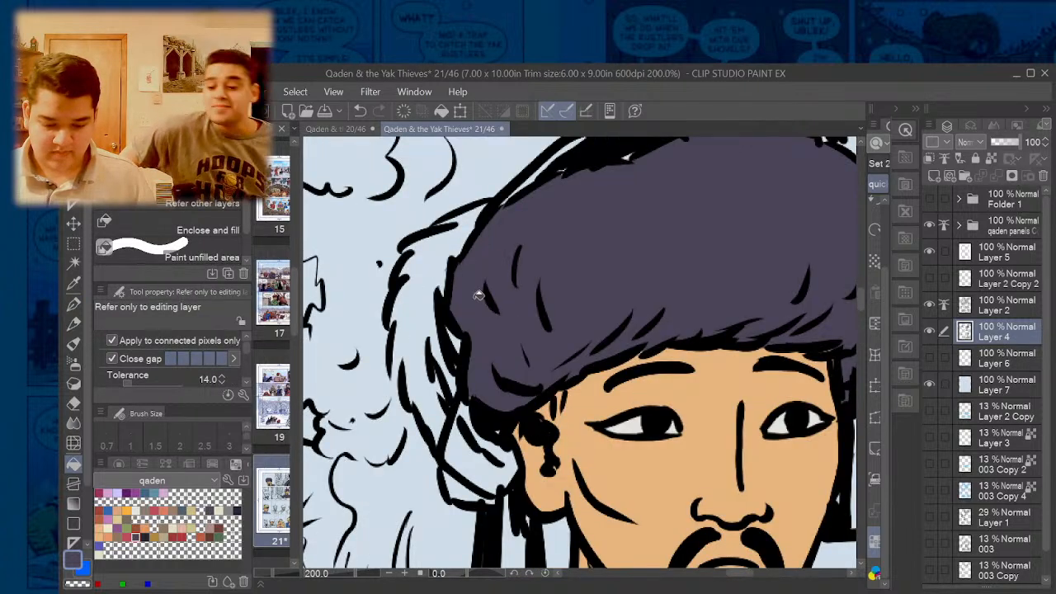
- Fill the back flap of the fur hat in the second row's wide panel with dark purple, including the slivers between fur lines
left_click(452, 245)
left_click(410, 311)
key("p")
mouse_move(452, 329)
left_mouse_down()
mouse_move(465, 396)
mouse_move(502, 464)
mouse_move(453, 436)
mouse_move(489, 473)
left_mouse_up()
key("g")
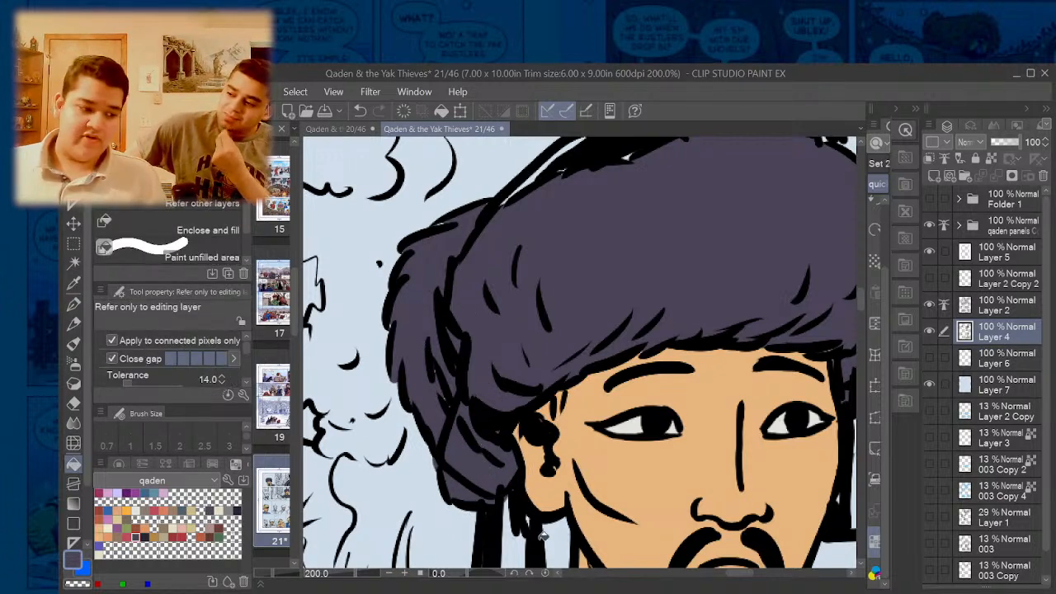
scroll(515, 409, "down", 9)
scroll(500, 391, "up", 9)
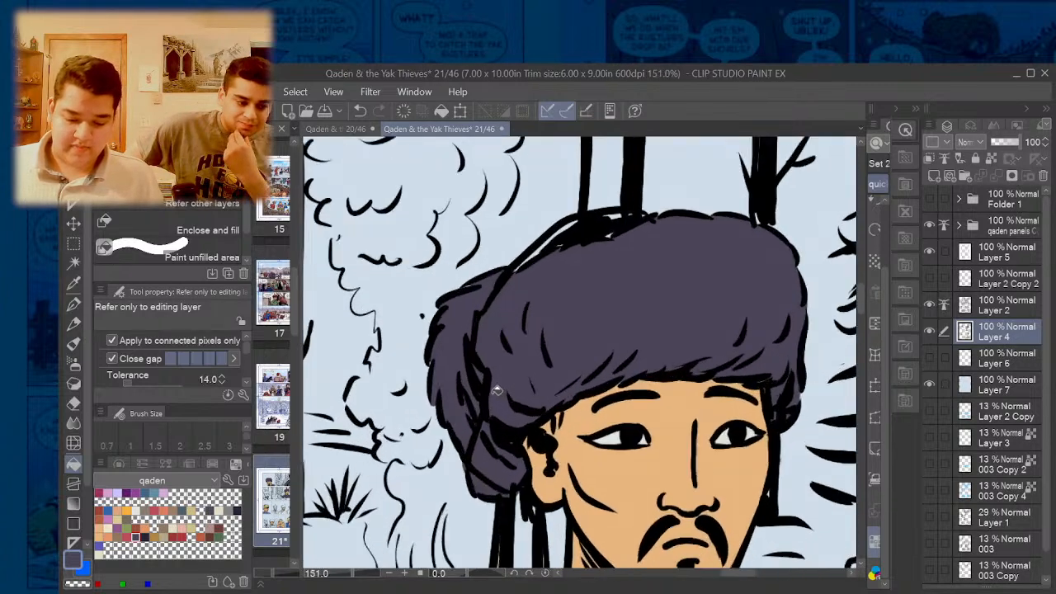
scroll(505, 353, "down", 1)
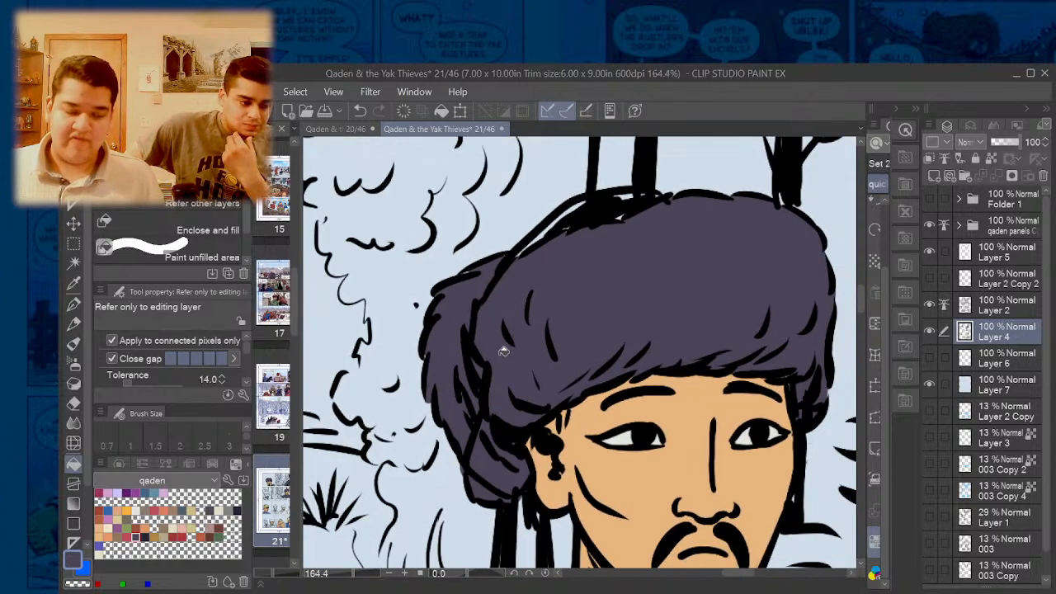
scroll(505, 342, "down", 4)
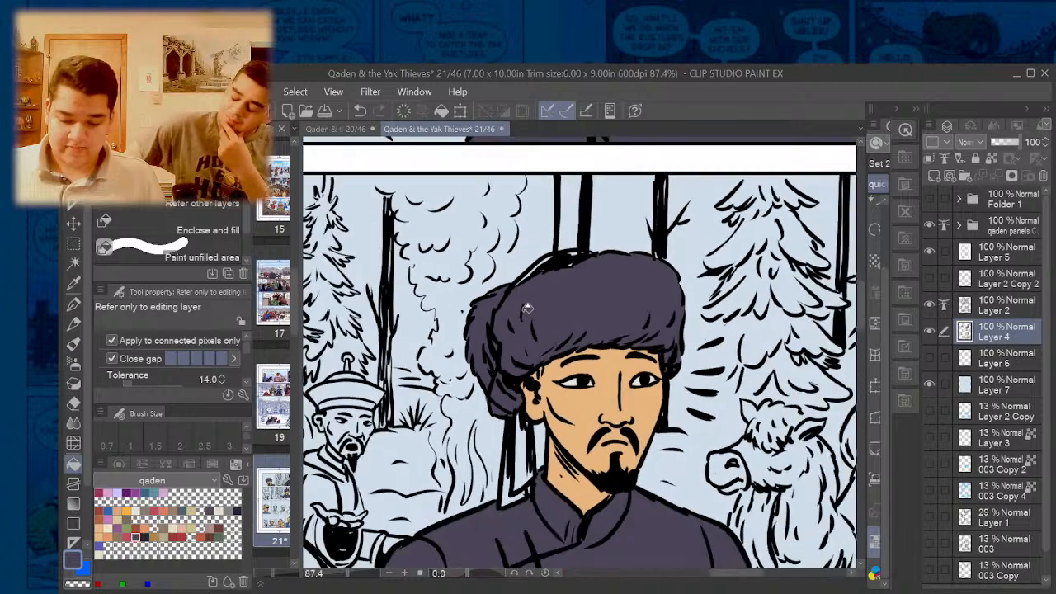
scroll(528, 314, "up", 3)
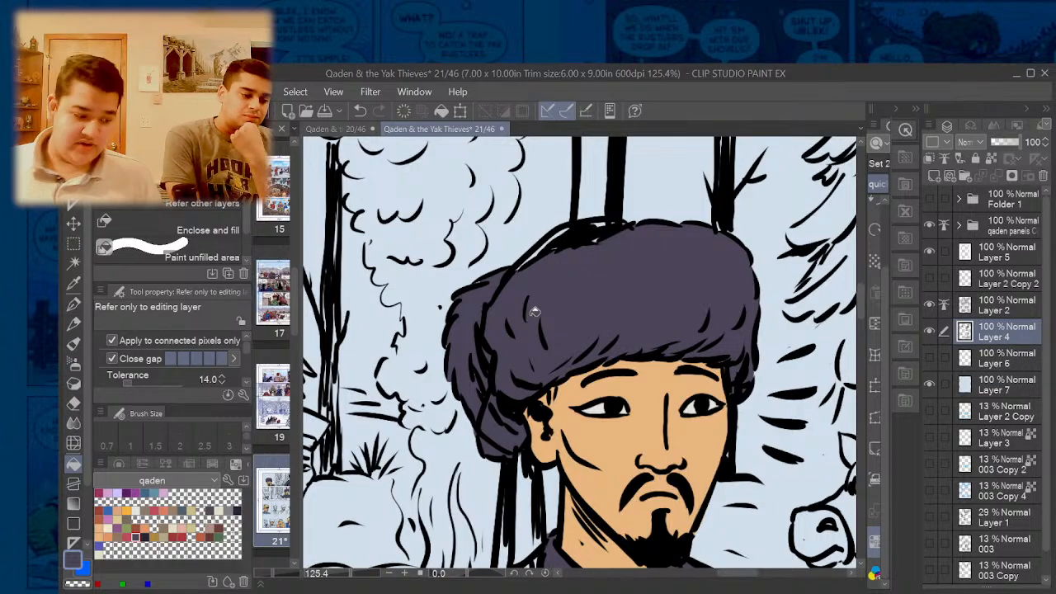
scroll(535, 312, "down", 4)
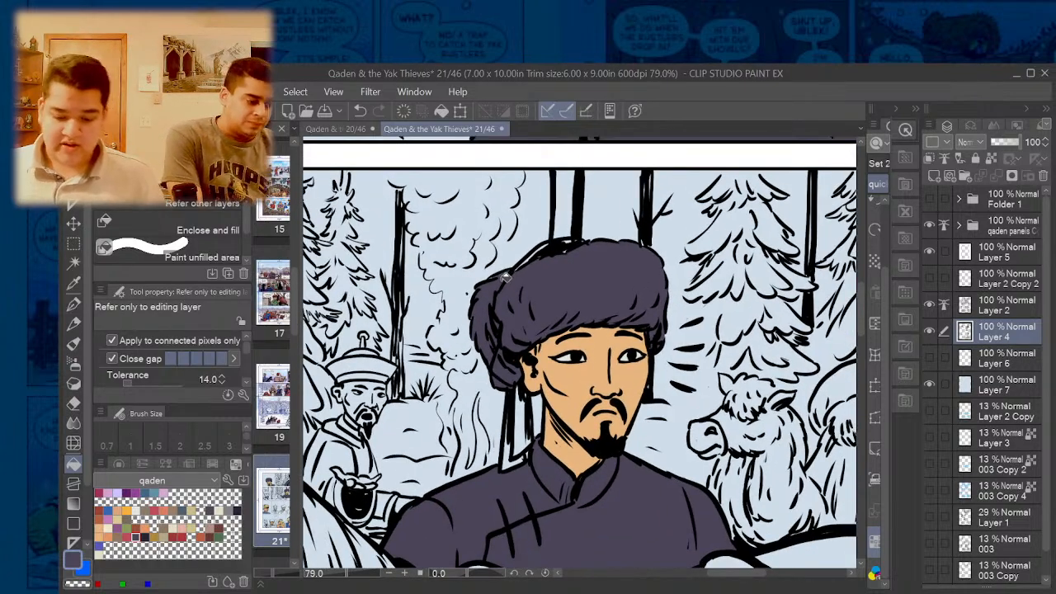
- Fill the robe of the fur-hatted man in the third row's middle panel with dark purple, including both sleeves and the collar
scroll(505, 280, "down", 1)
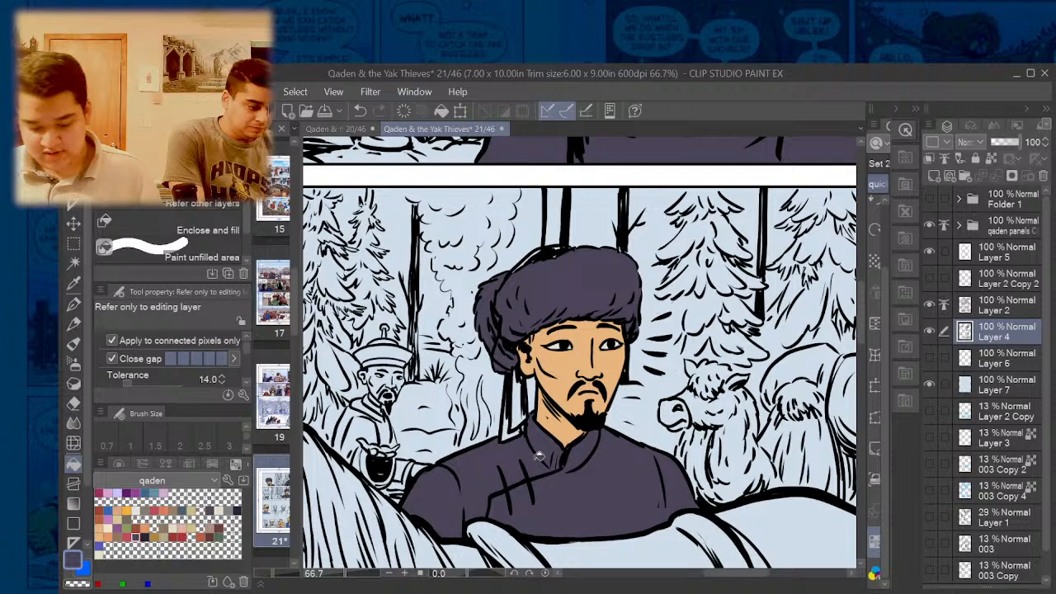
scroll(536, 418, "down", 1)
scroll(572, 500, "up", 1)
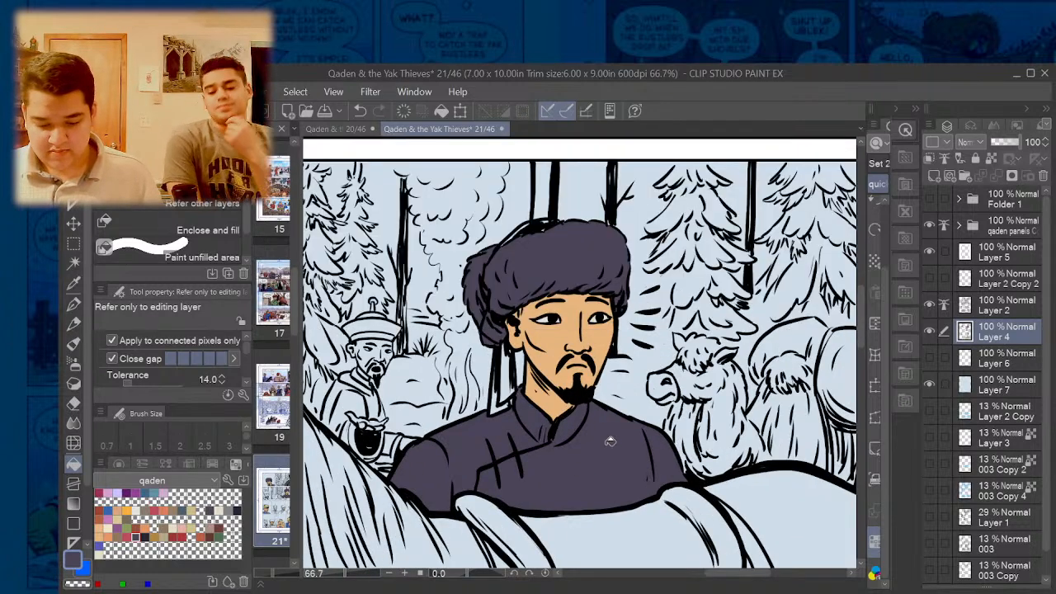
scroll(630, 375, "down", 3)
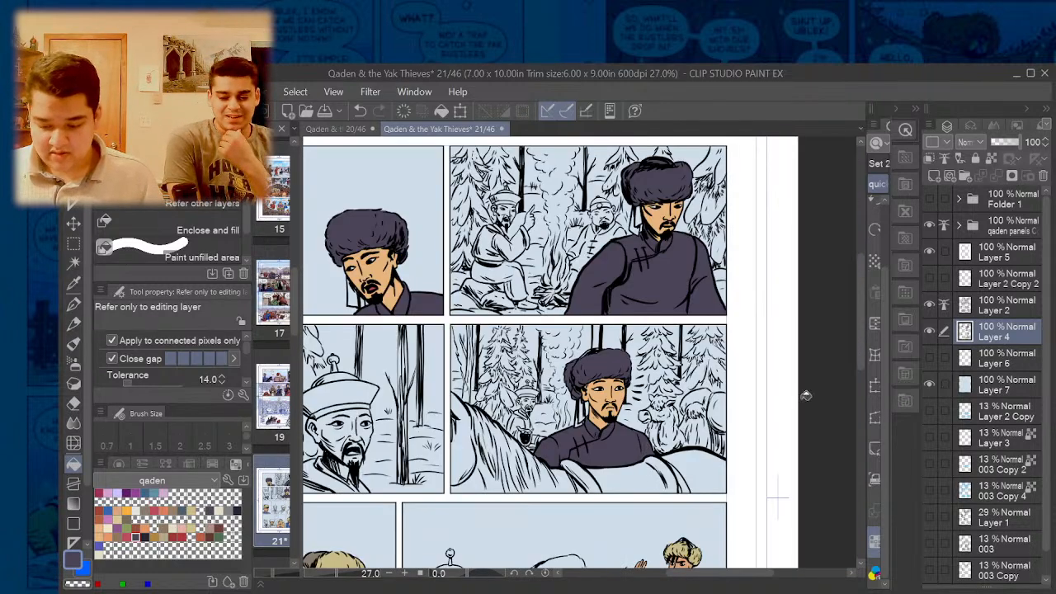
left_click_drag(860, 365, 862, 400)
left_click_drag(716, 573, 701, 578)
scroll(600, 476, "up", 3)
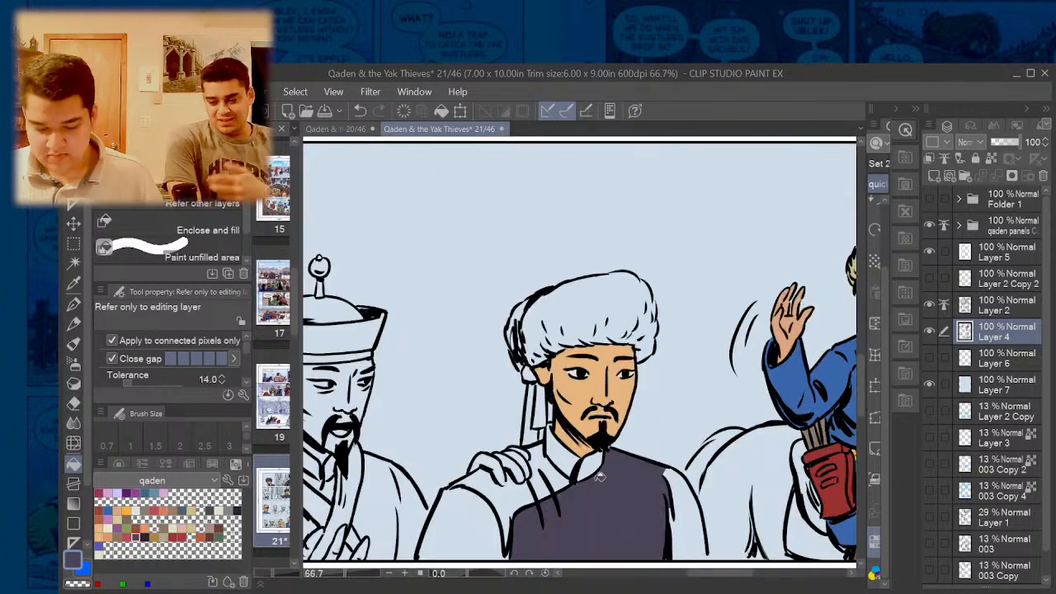
mouse_move(599, 477)
left_mouse_down()
mouse_move(557, 443)
mouse_move(559, 480)
mouse_move(520, 495)
mouse_move(480, 480)
mouse_move(480, 508)
mouse_move(508, 475)
mouse_move(543, 461)
mouse_move(683, 503)
left_mouse_up()
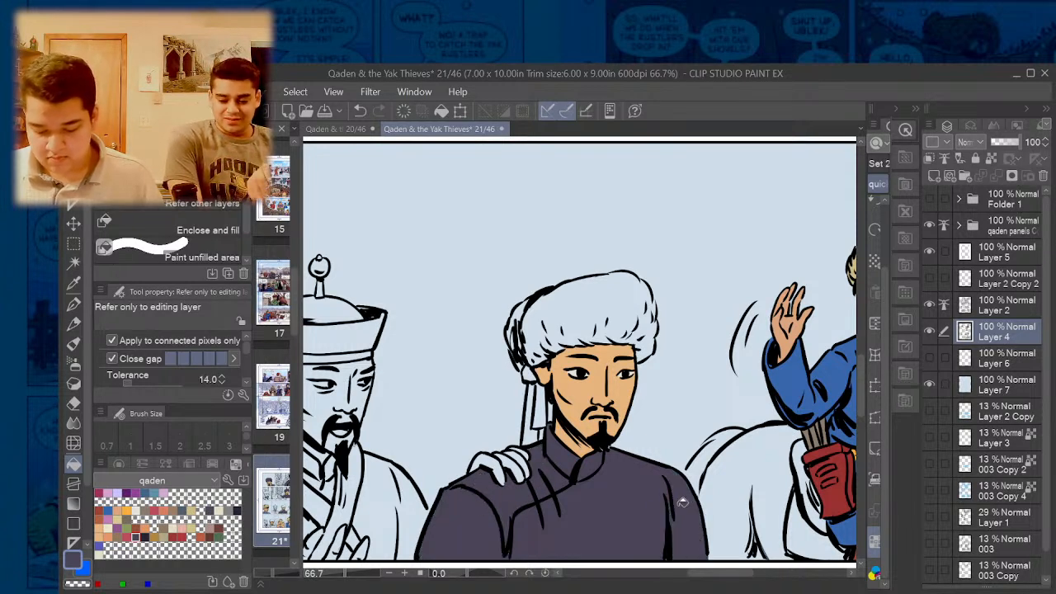
scroll(667, 443, "down", 1)
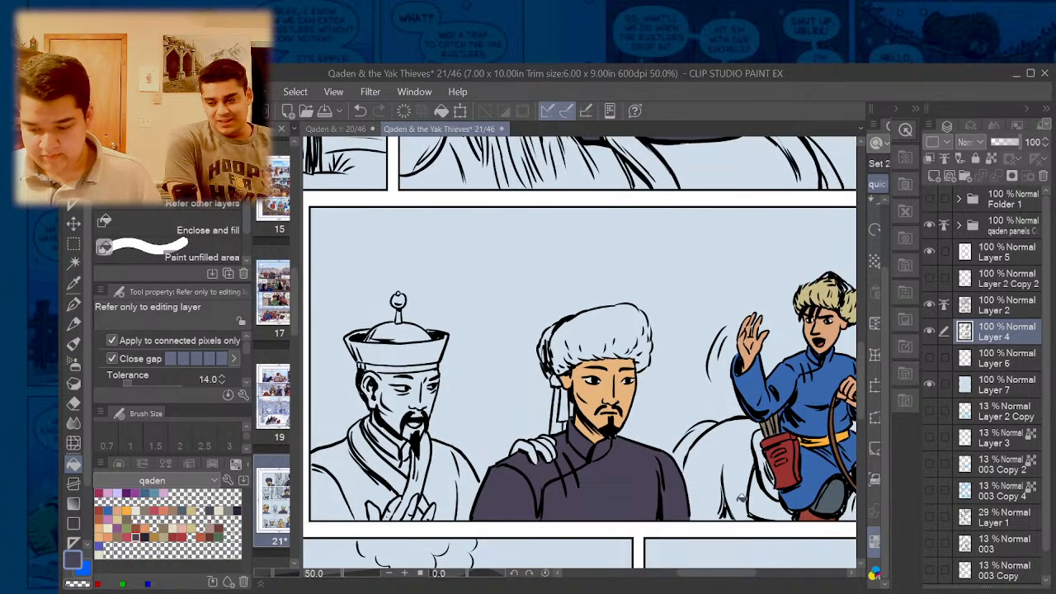
- Color the front fur band of the man's hat in the third row's middle panel dark purple, covering the gaps at its edge
scroll(624, 421, "up", 1)
left_click(625, 421)
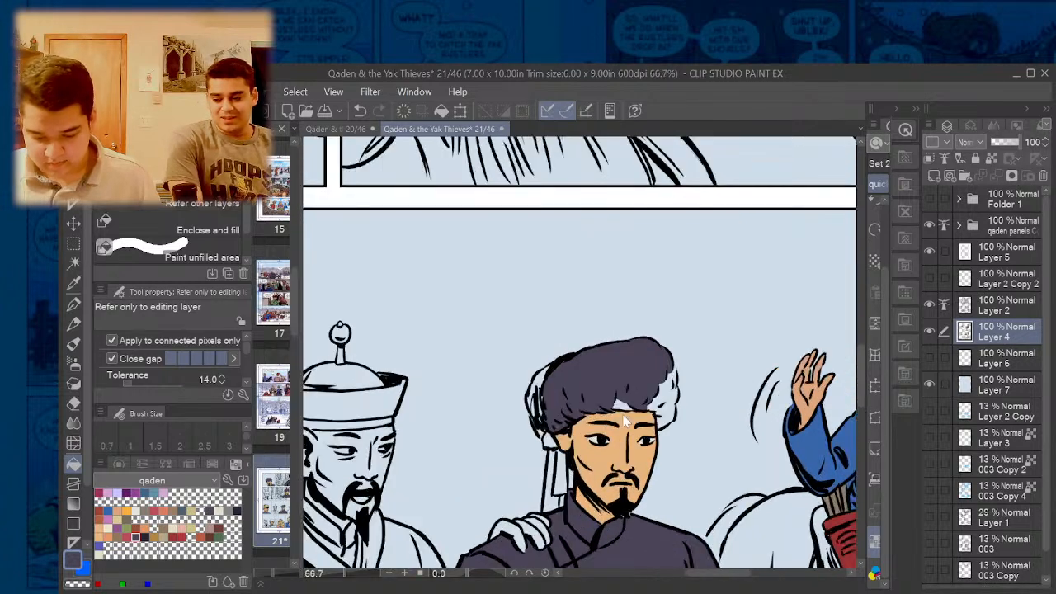
left_click(673, 393)
scroll(674, 391, "up", 3)
key("p")
mouse_move(688, 318)
left_mouse_down()
mouse_move(691, 347)
mouse_move(681, 301)
left_mouse_up()
key("g")
left_click(679, 412)
left_click(534, 418)
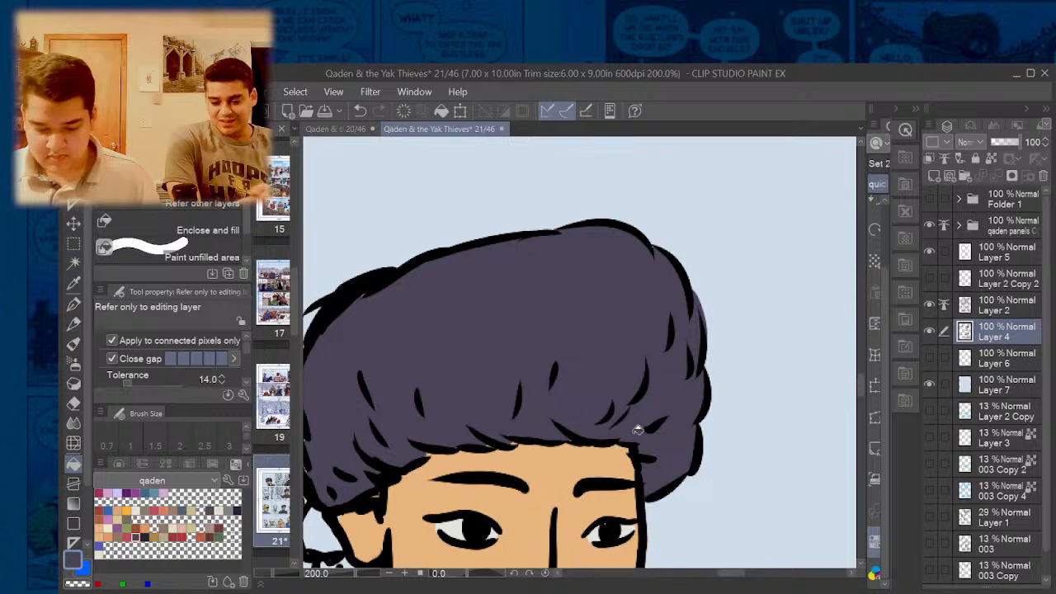
- Fill the back flap of the fur hat in the third row's middle panel with dark purple, including slivers between the fur lines
scroll(549, 446, "down", 3)
scroll(551, 446, "up", 3)
left_click(532, 364)
left_click(515, 403)
left_click(537, 363)
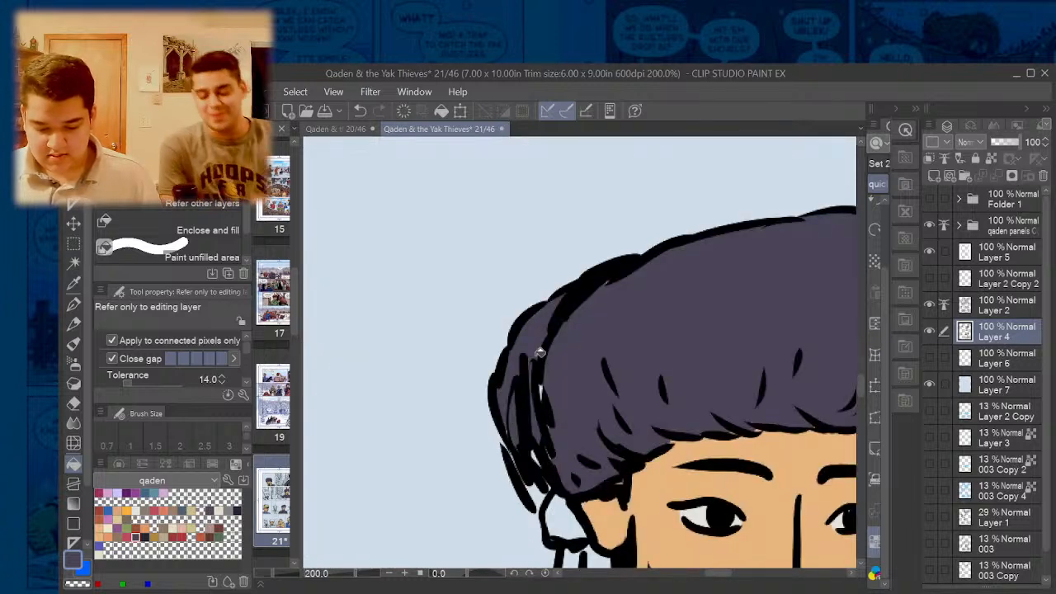
key("p")
left_click_drag(537, 377, 539, 401)
key("g")
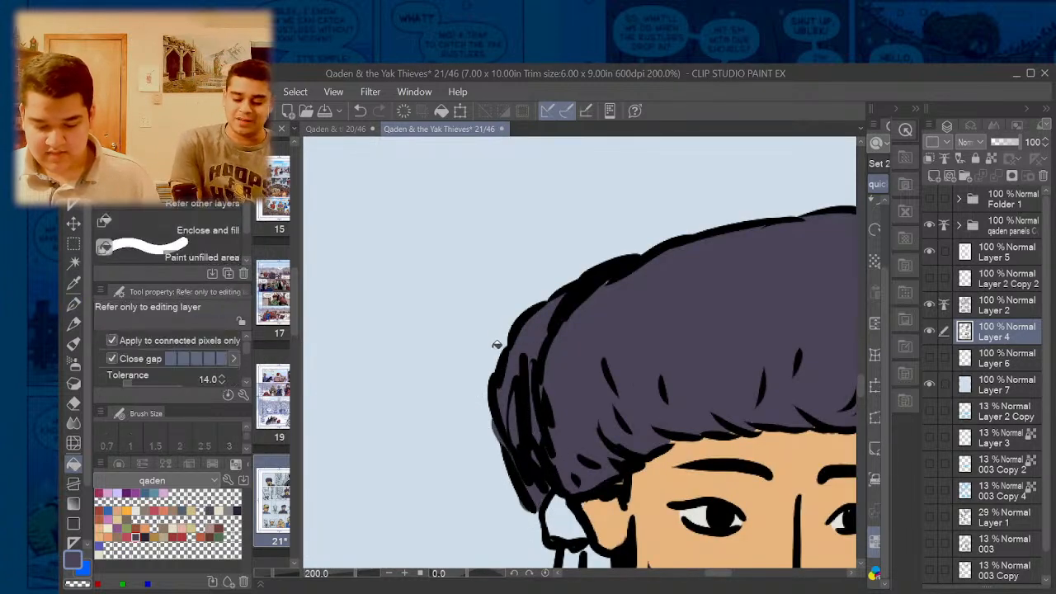
scroll(488, 334, "down", 3)
scroll(518, 388, "down", 1)
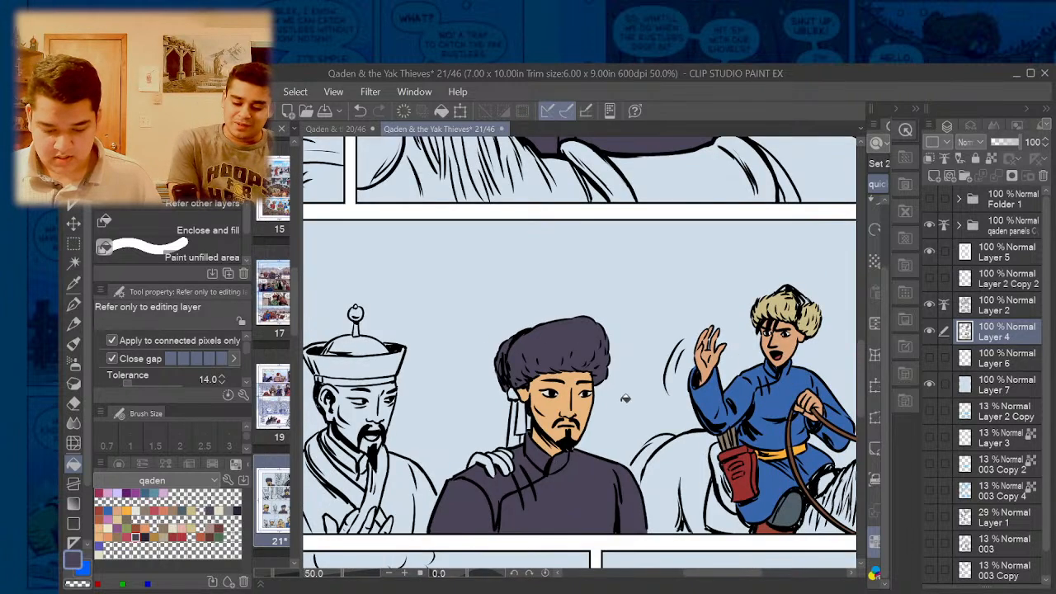
- Fill the robe, collar and sleeves of the fur-hatted man in the bottom row's campfire smoke panel with dark purple
scroll(626, 399, "down", 3)
scroll(488, 556, "up", 3)
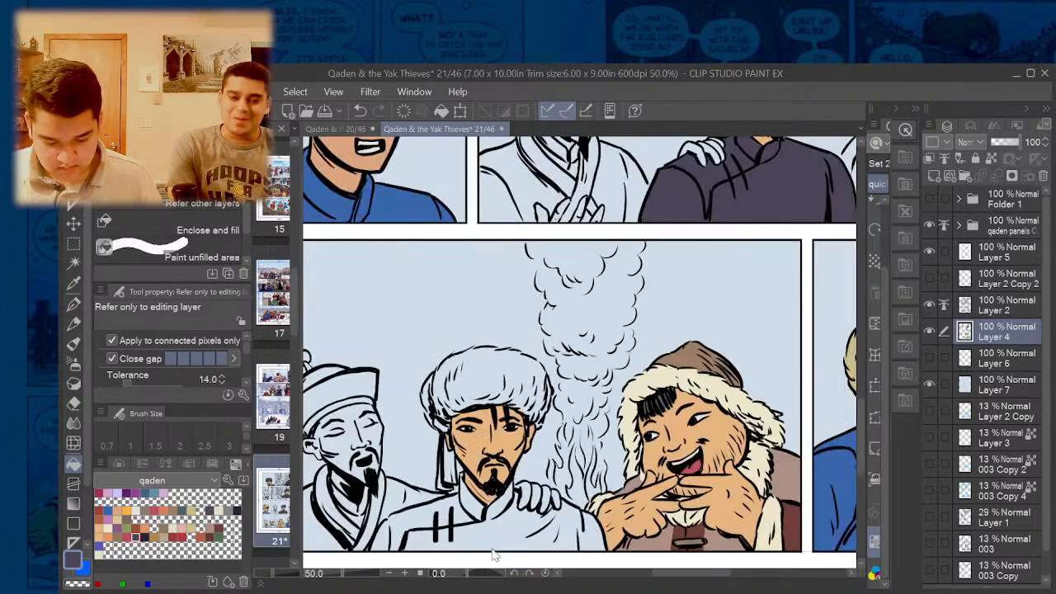
left_click(503, 528)
left_click(427, 518)
left_click(423, 532)
left_click(388, 535)
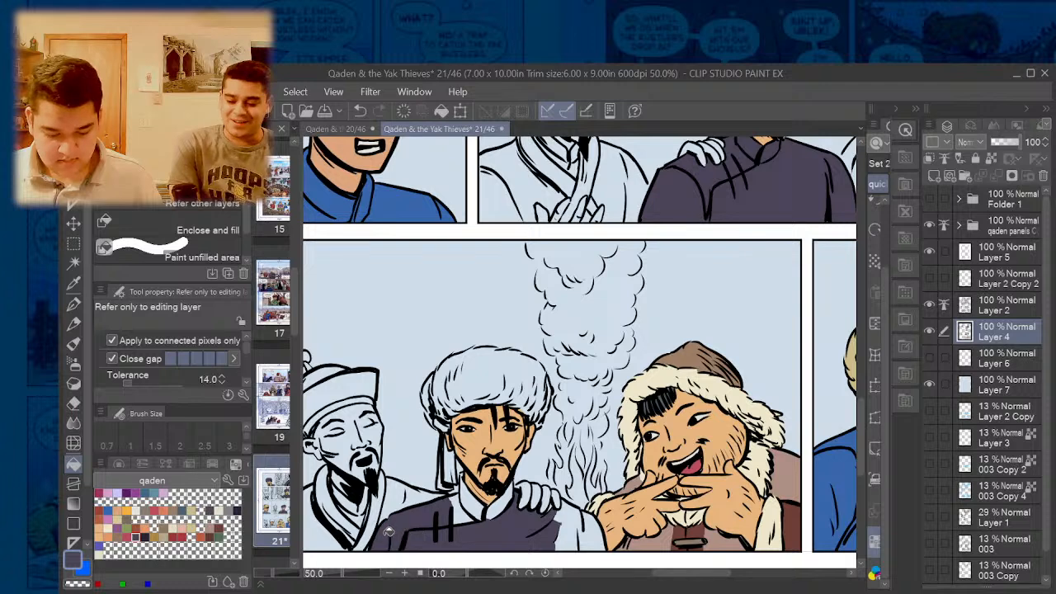
left_click(467, 504)
left_click(498, 501)
left_click(568, 524)
left_click(589, 529)
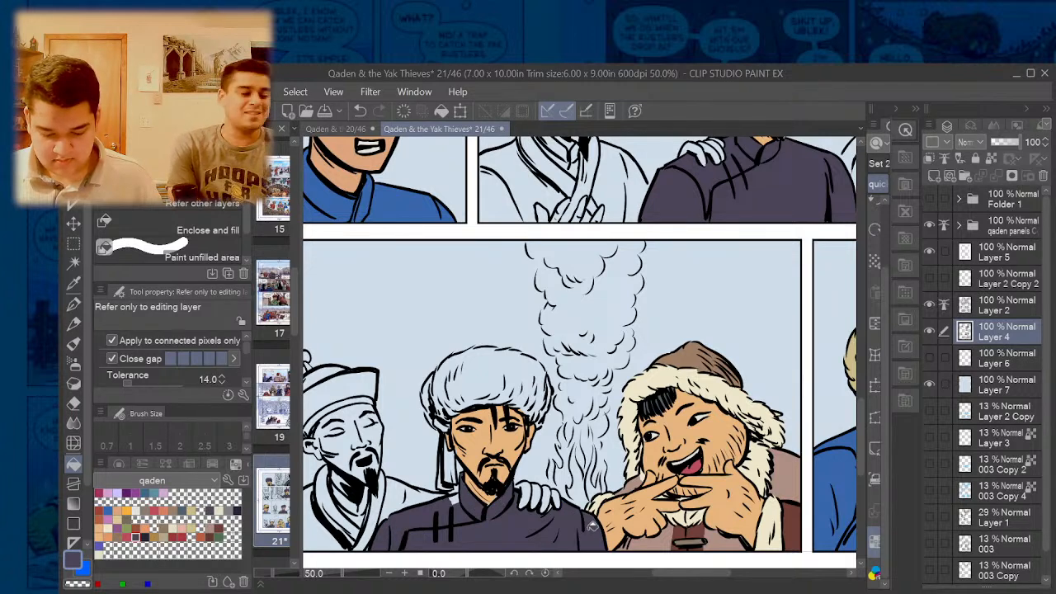
- Touch up the bottom-row man's robe beside the hand with dark purple and the gaps around his beard with his skin tone
scroll(557, 499, "up", 4)
key("p")
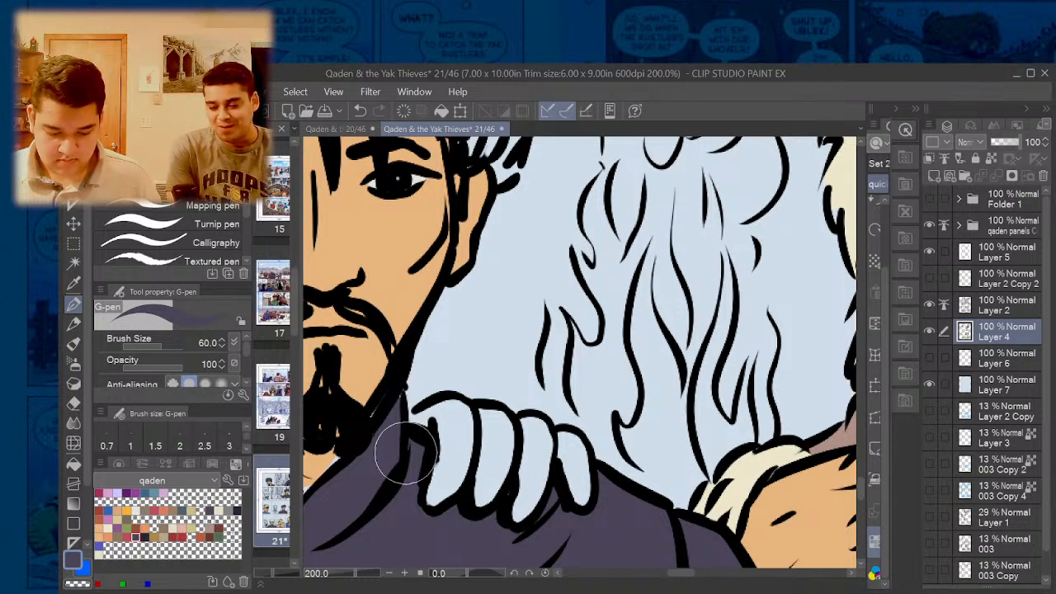
key("g")
scroll(507, 465, "down", 3)
scroll(508, 463, "up", 3)
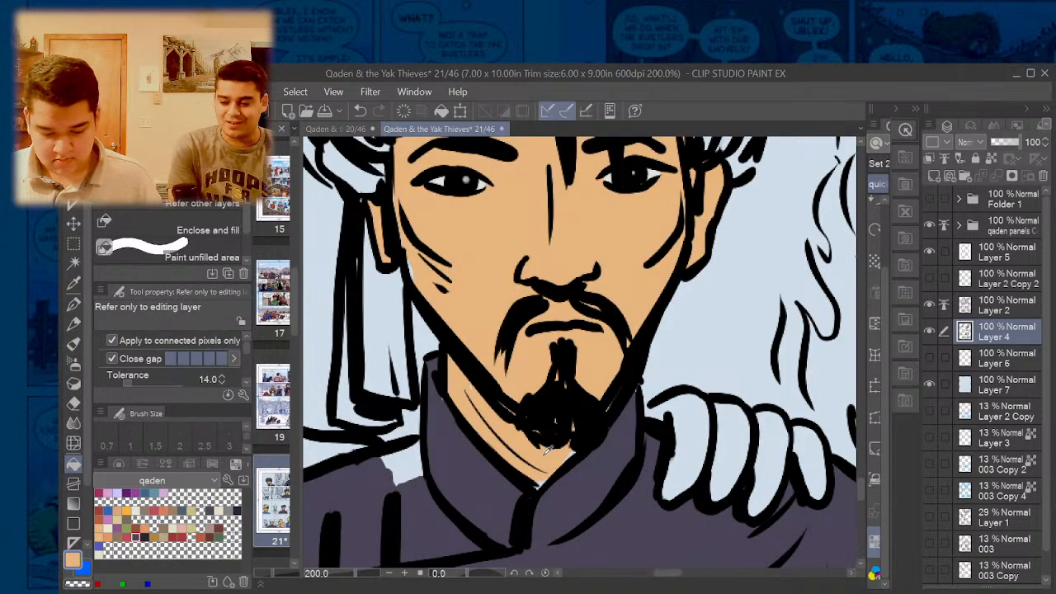
key("p")
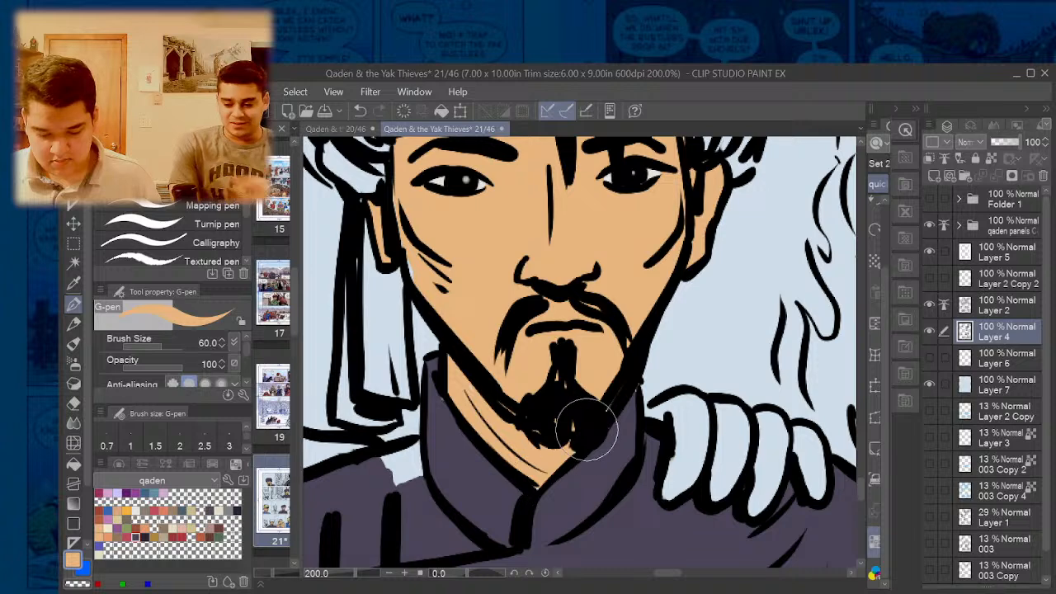
key("g")
scroll(577, 416, "down", 3)
scroll(576, 420, "down", 1)
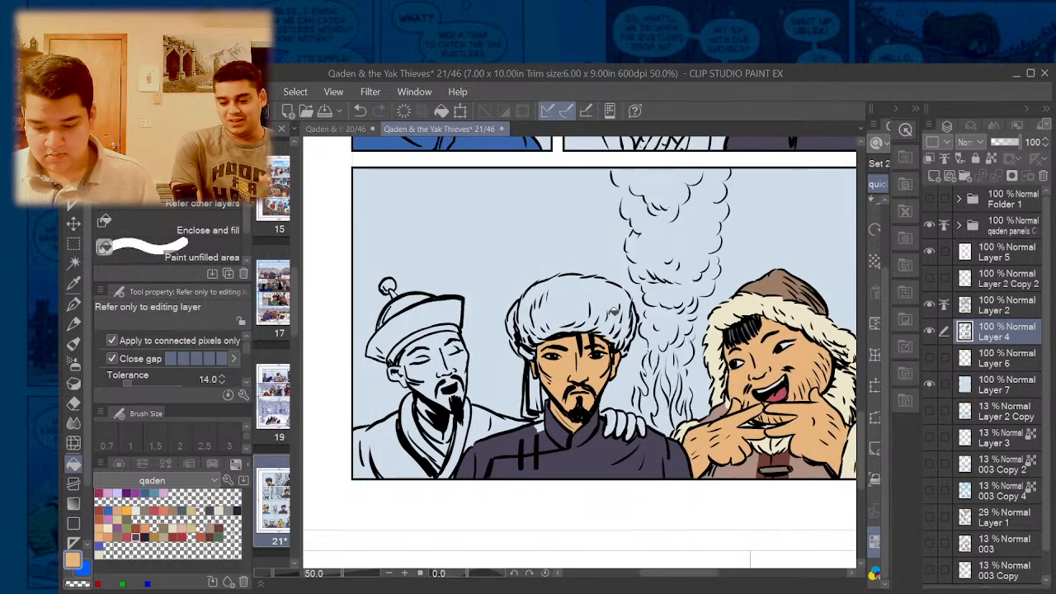
- Color the hat ribbon and its knot on the bottom-row fur-hatted man red (RGB 187, 78, 91)
scroll(613, 312, "down", 2)
scroll(865, 388, "up", 3)
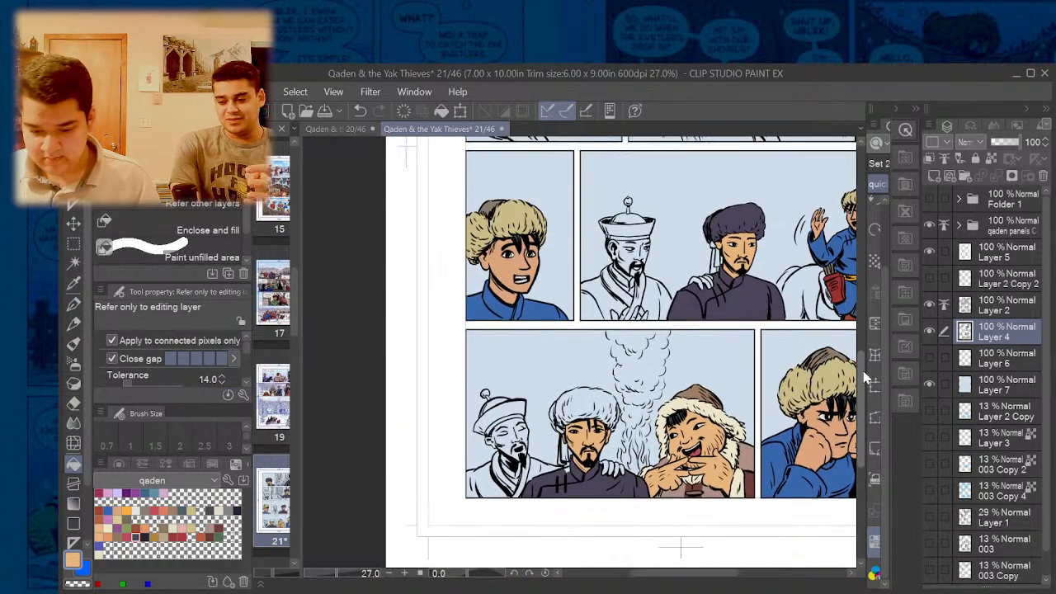
left_click_drag(711, 580, 726, 577)
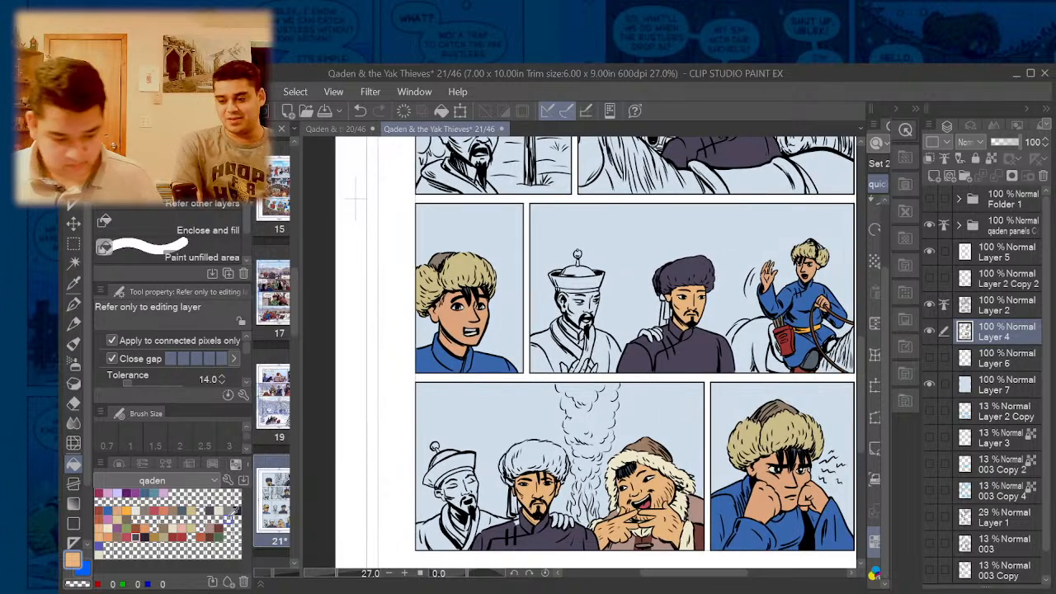
left_click(130, 531)
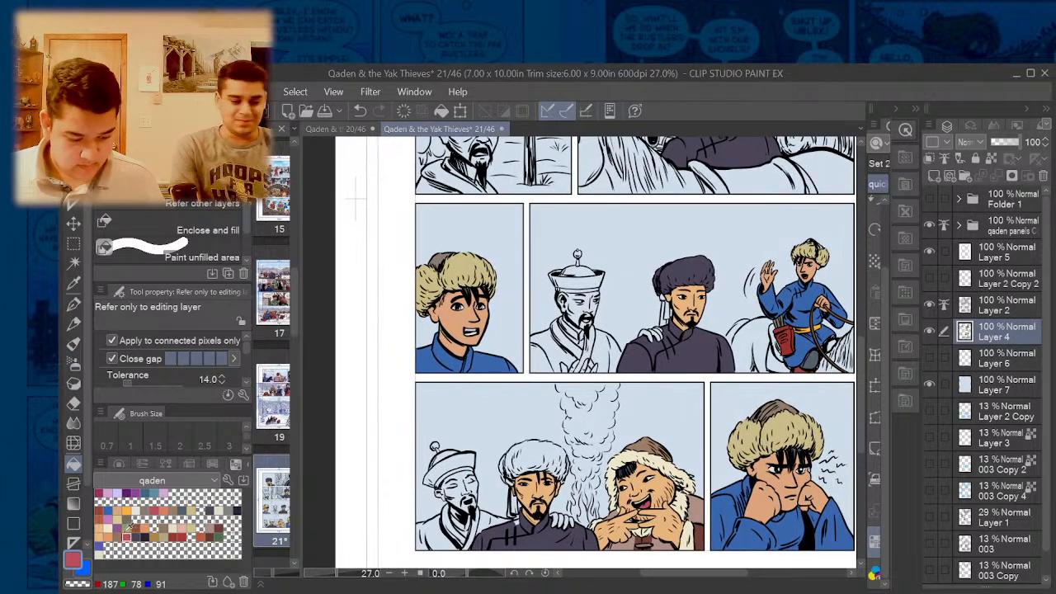
scroll(520, 495, "up", 3)
left_click(510, 502)
left_click(502, 529)
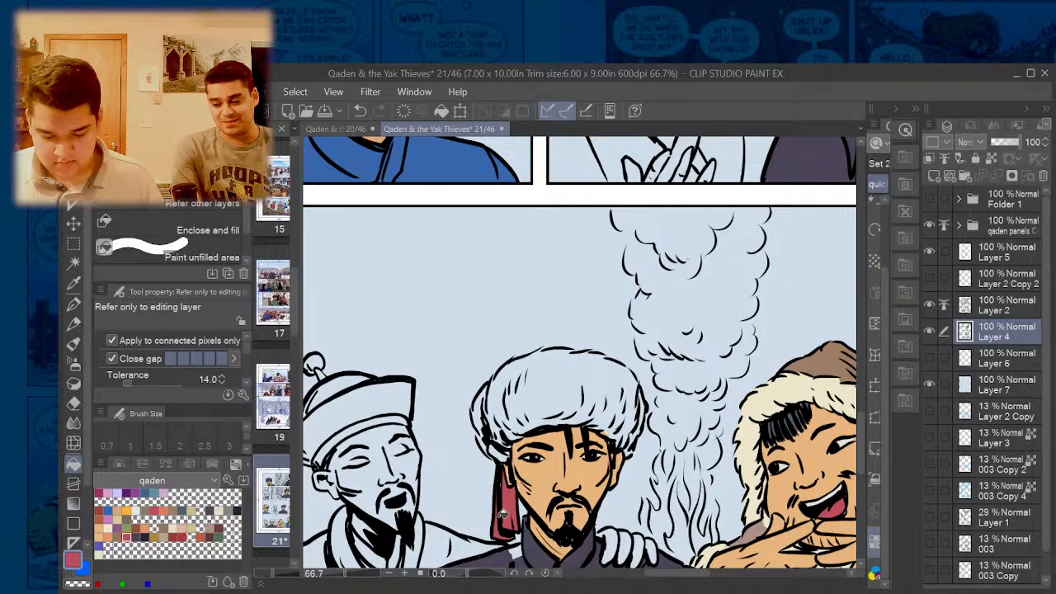
key("p")
left_click_drag(501, 479, 501, 496)
key("g")
left_click(495, 453)
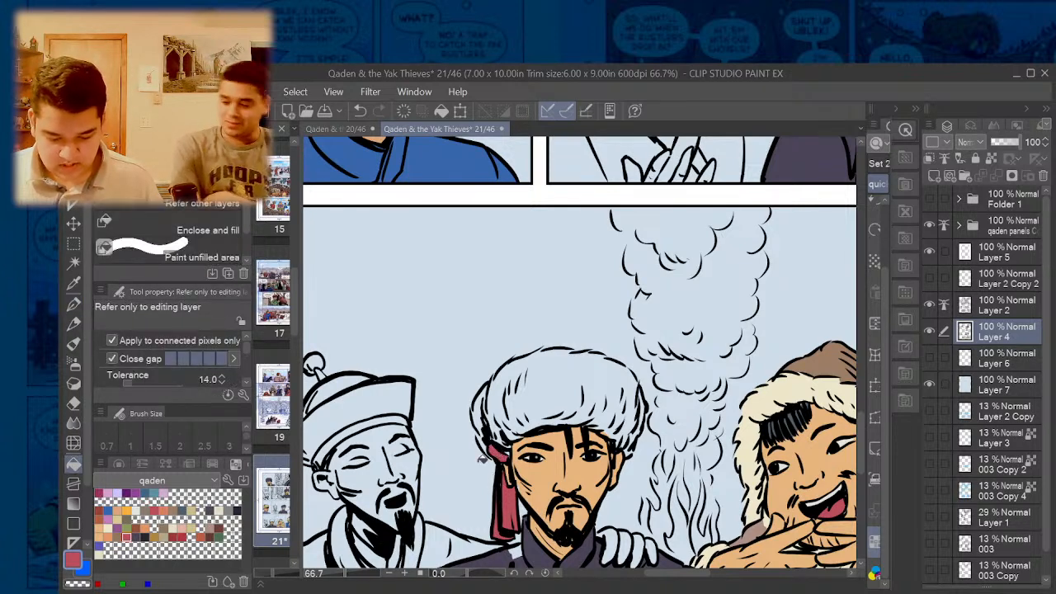
- Fill the hat ribbon and knot of the fur-hatted man in the third row's middle panel with the same red
scroll(506, 489, "down", 1)
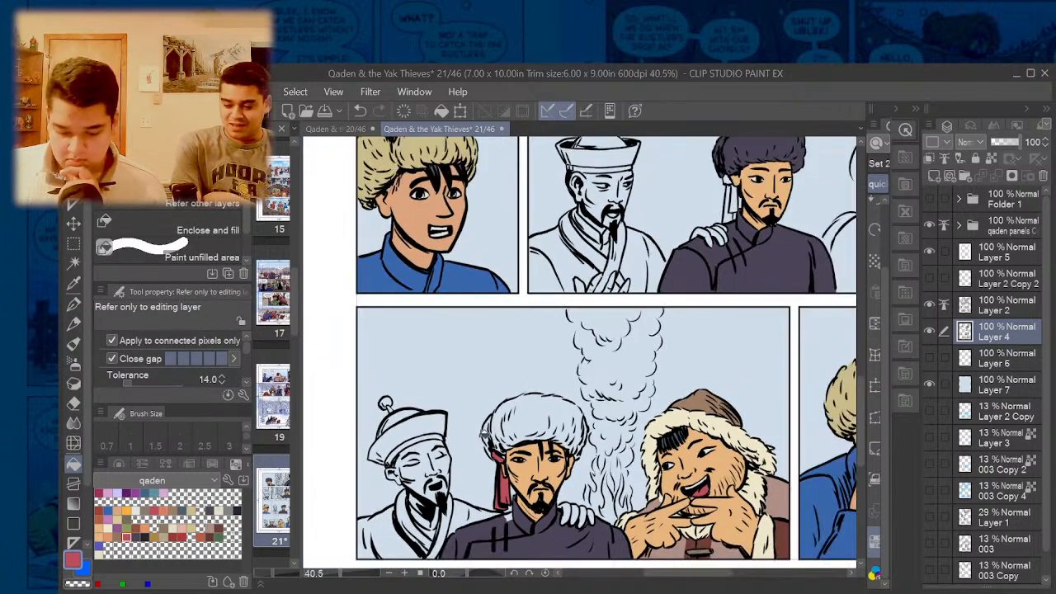
scroll(475, 441, "down", 1)
scroll(693, 198, "up", 2)
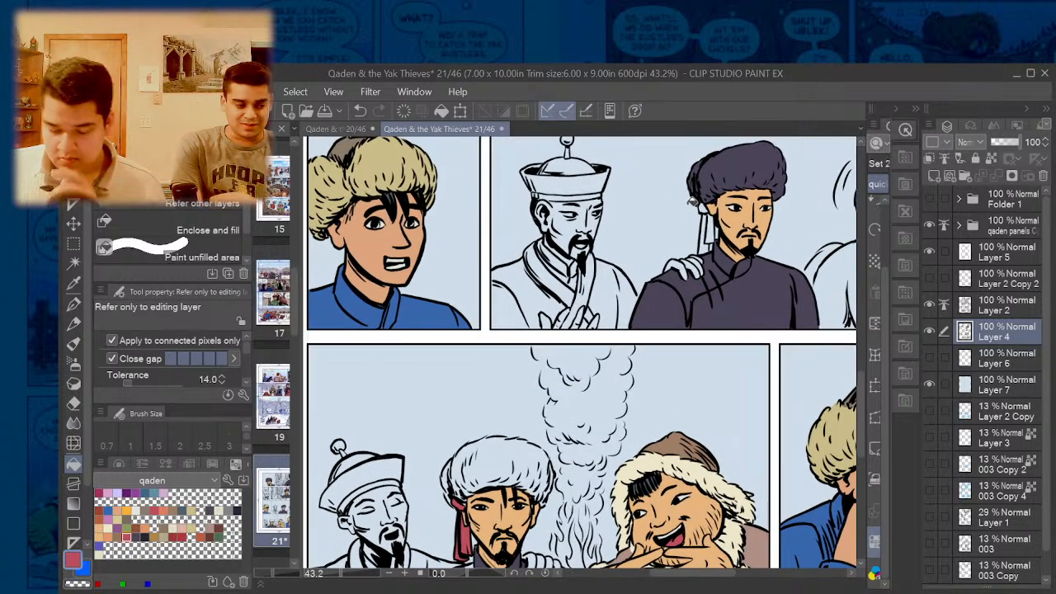
scroll(707, 204, "up", 2)
left_click_drag(707, 207, 707, 234)
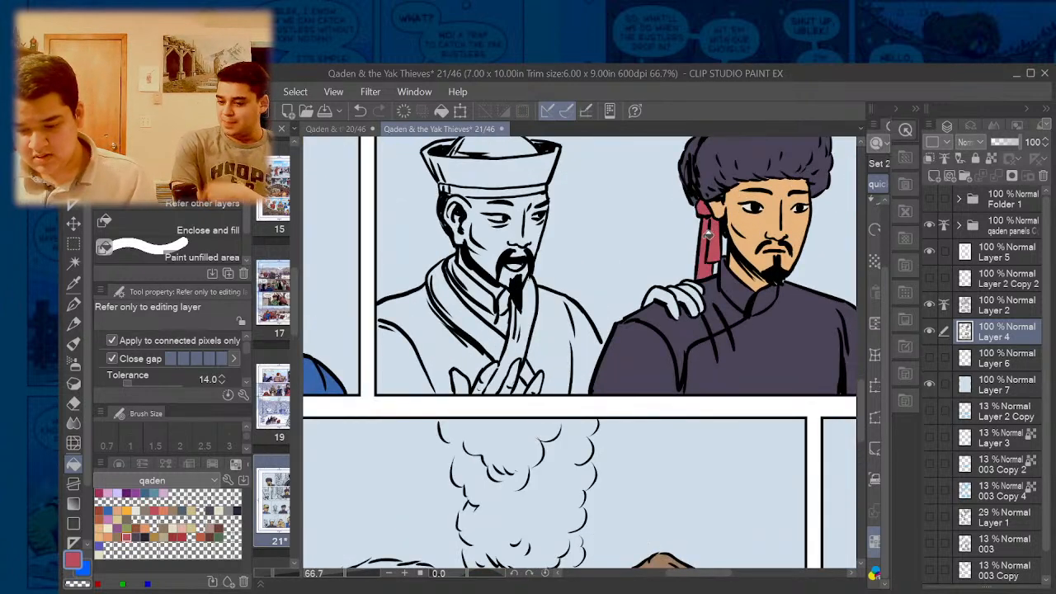
scroll(685, 309, "down", 3)
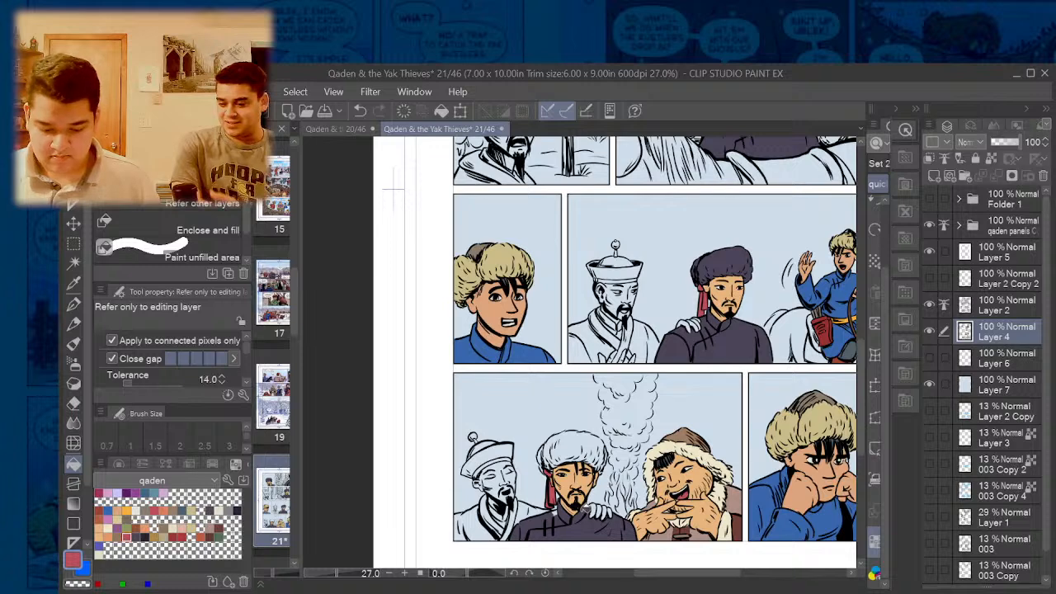
- Color the front fur band of the bottom-row man's hat dark purple, painting over the slivers between the fur lines
scroll(591, 523, "up", 3)
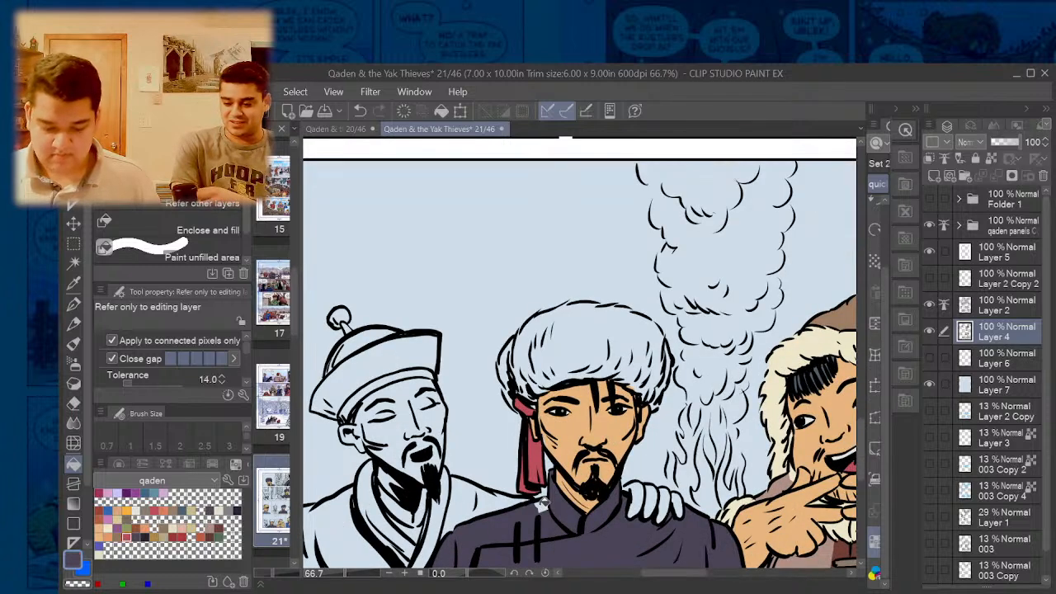
mouse_move(562, 320)
left_mouse_down()
mouse_move(525, 338)
mouse_move(545, 380)
mouse_move(509, 355)
mouse_move(524, 337)
mouse_move(681, 360)
mouse_move(695, 346)
mouse_move(686, 299)
mouse_move(646, 270)
mouse_move(647, 349)
mouse_move(631, 400)
left_mouse_up()
scroll(667, 358, "up", 3)
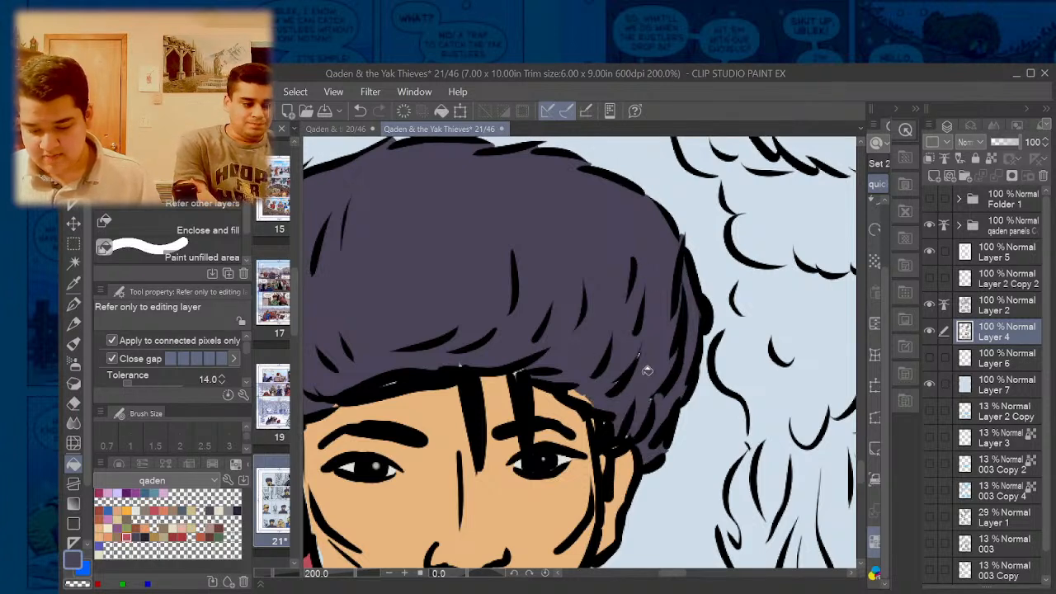
key("p")
key("g")
key("p")
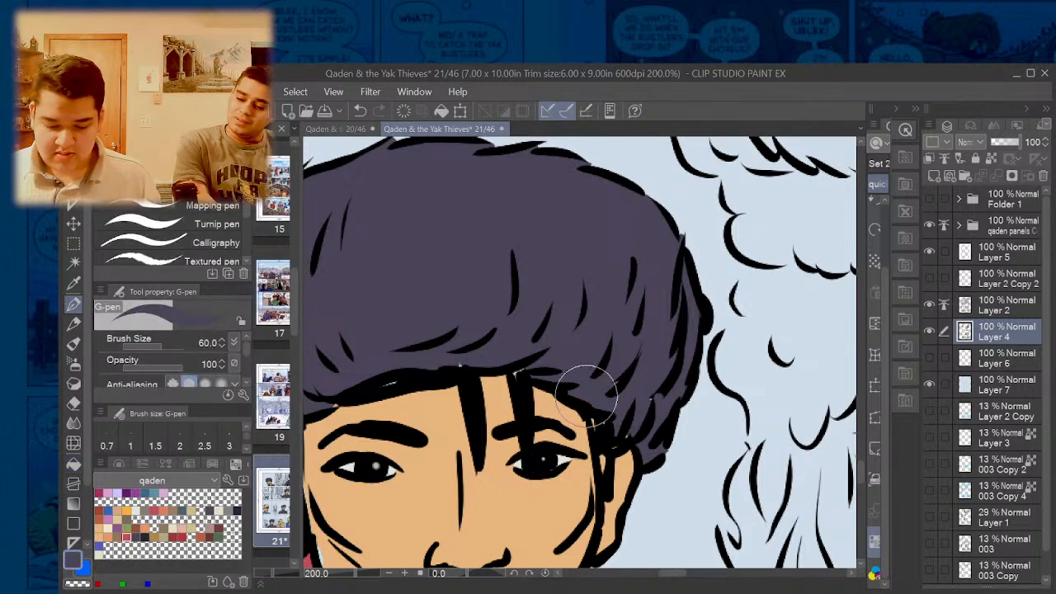
key("g")
key("p")
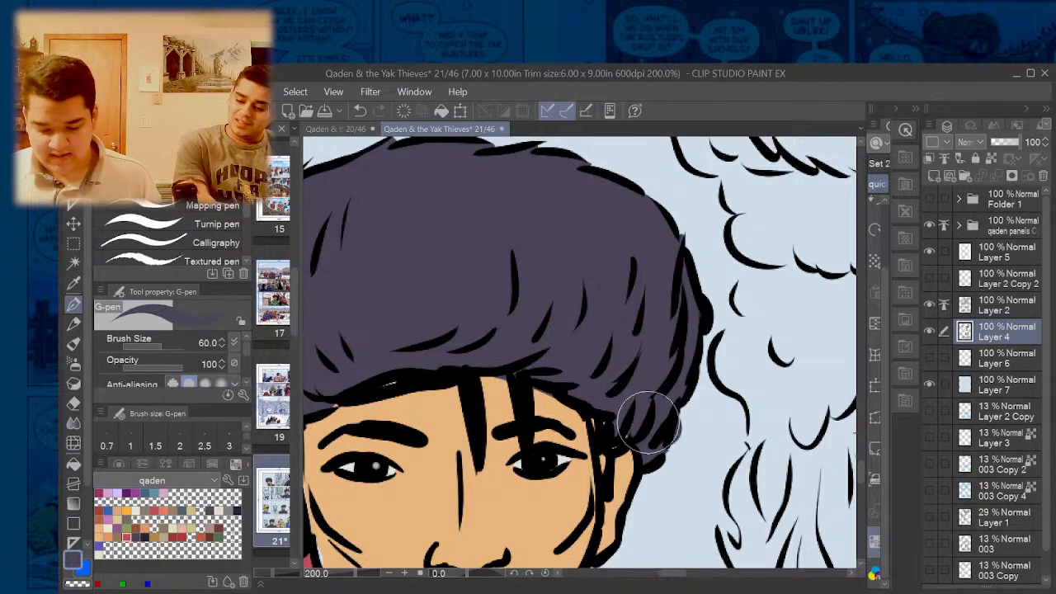
key("g")
- Cover the remaining light gaps in the side fur and along the lower brim of the bottom-row man's hat with dark purple
scroll(635, 422, "down", 4)
scroll(532, 409, "up", 4)
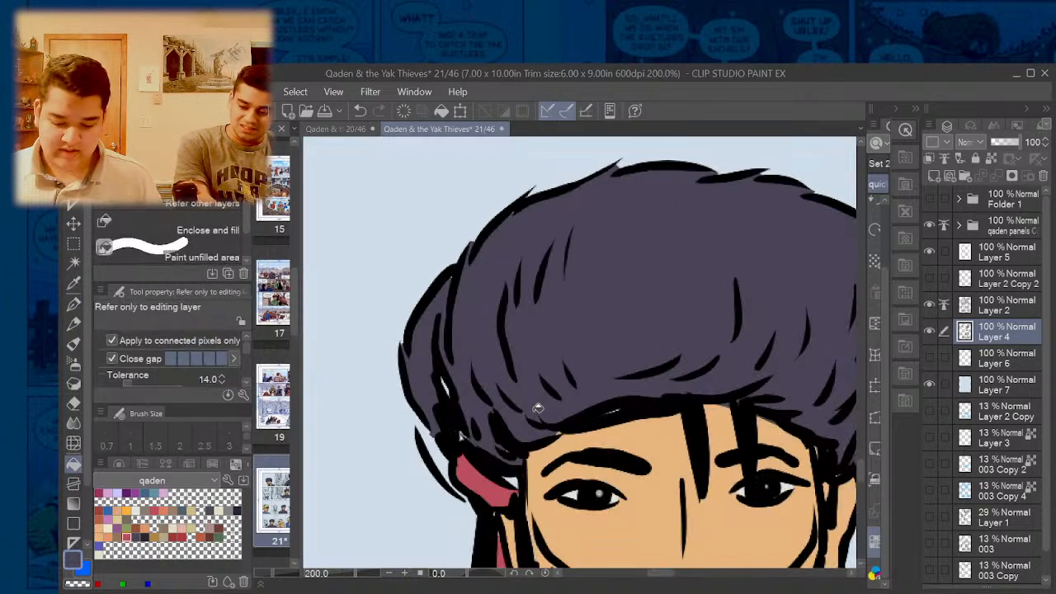
key("p")
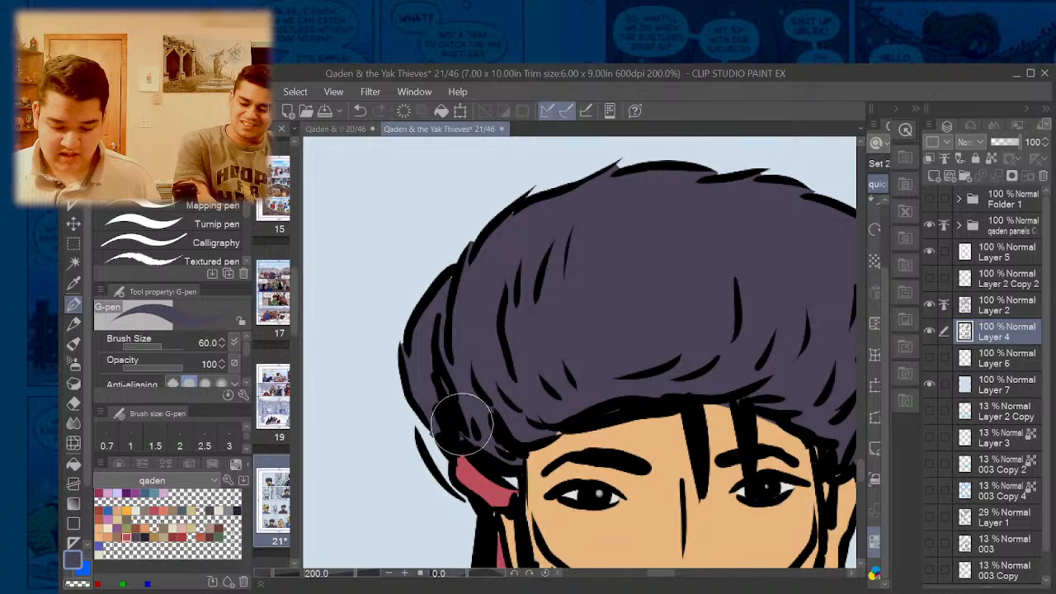
key("g")
scroll(490, 375, "down", 4)
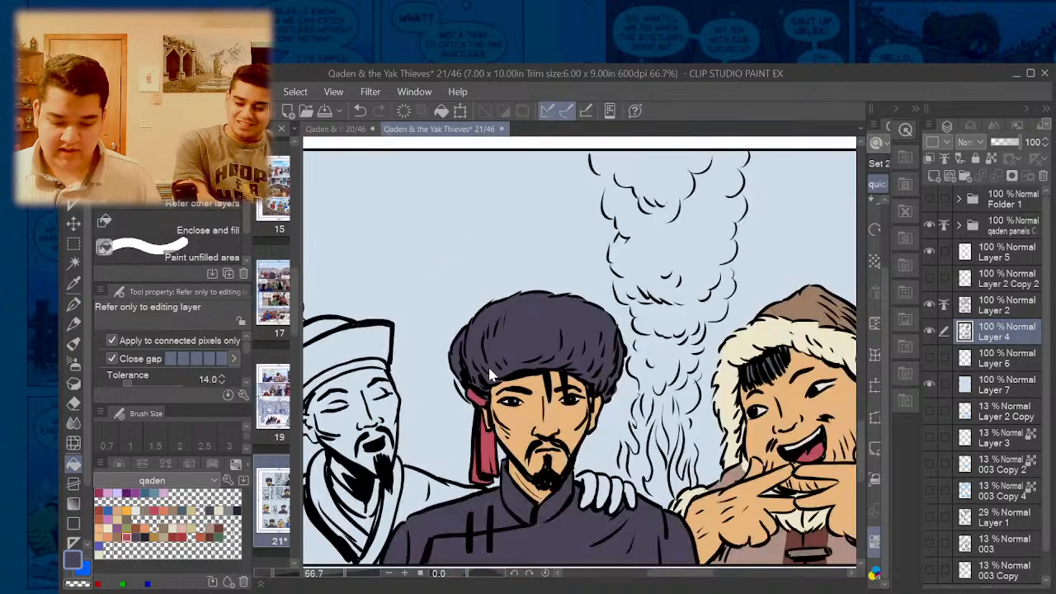
scroll(497, 378, "up", 4)
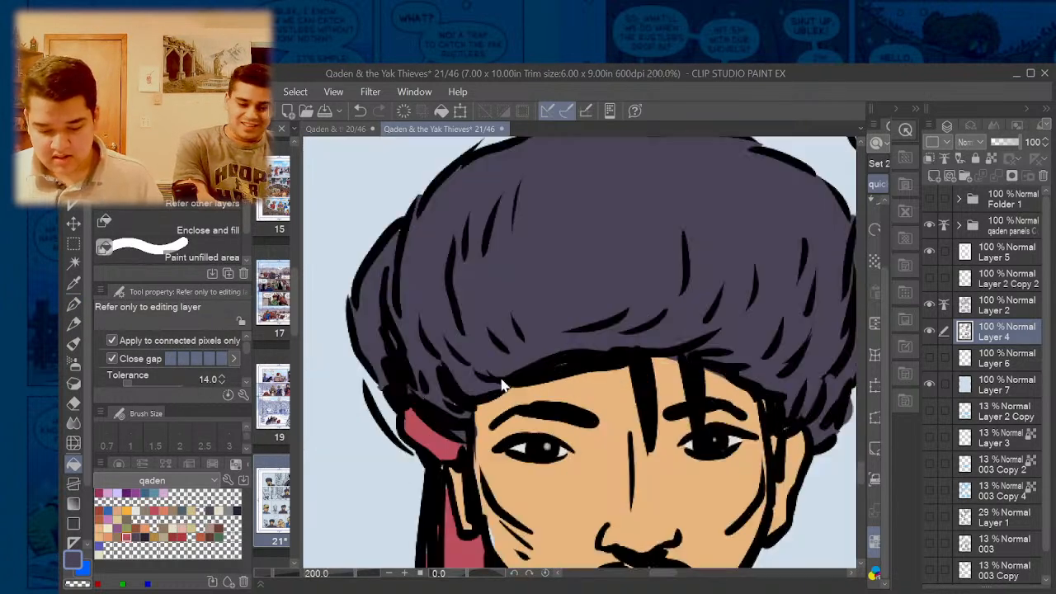
key("p")
key("g")
key("p")
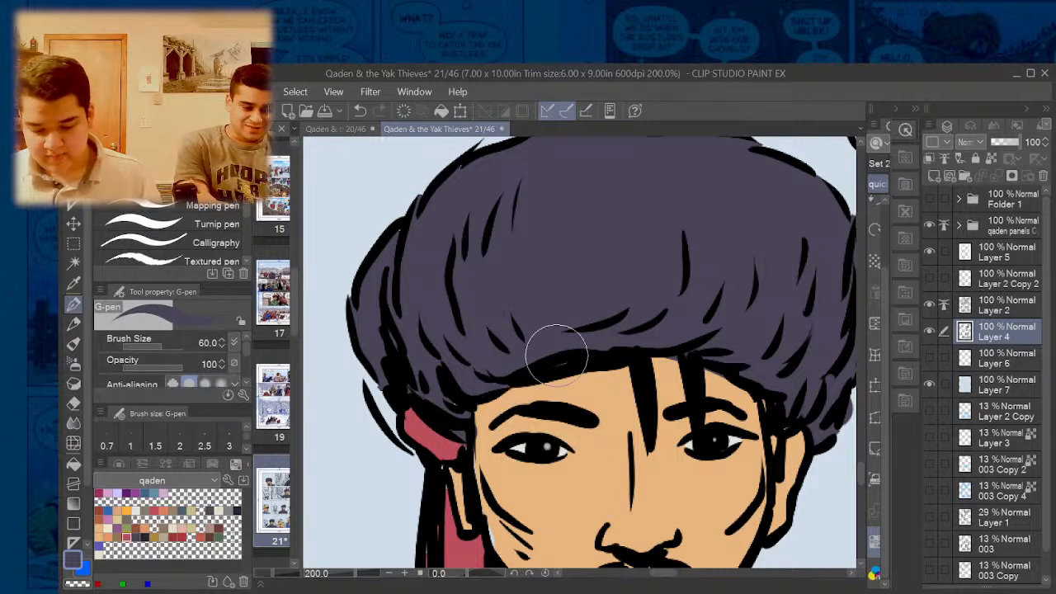
key("g")
scroll(541, 481, "down", 6)
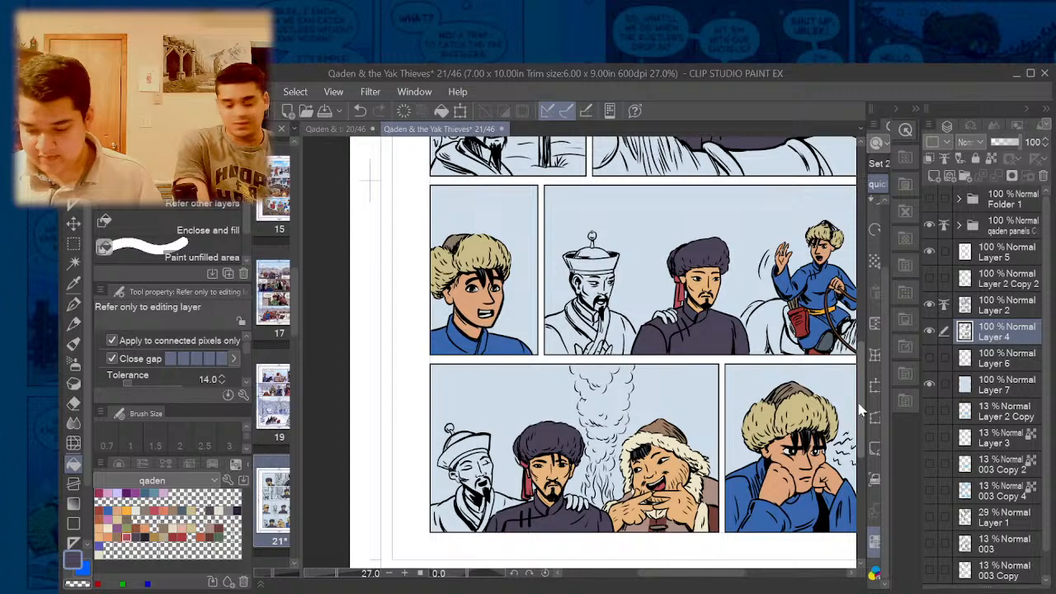
- Fill the fur-hatted man's hat ribbons in the two top-row panels with red from the qaden color set
left_click_drag(865, 397, 865, 331)
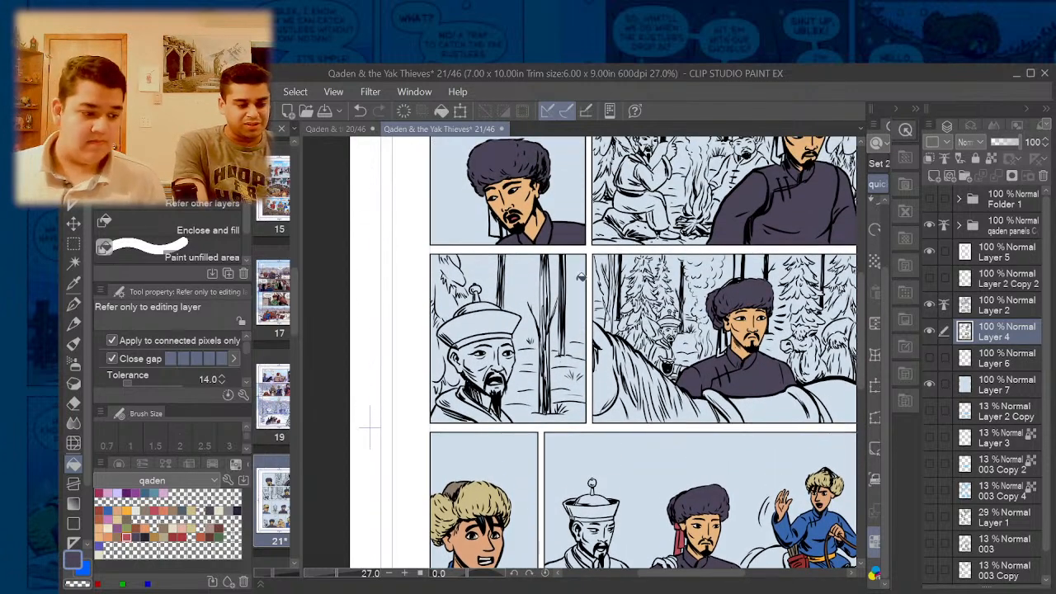
scroll(751, 284, "up", 6)
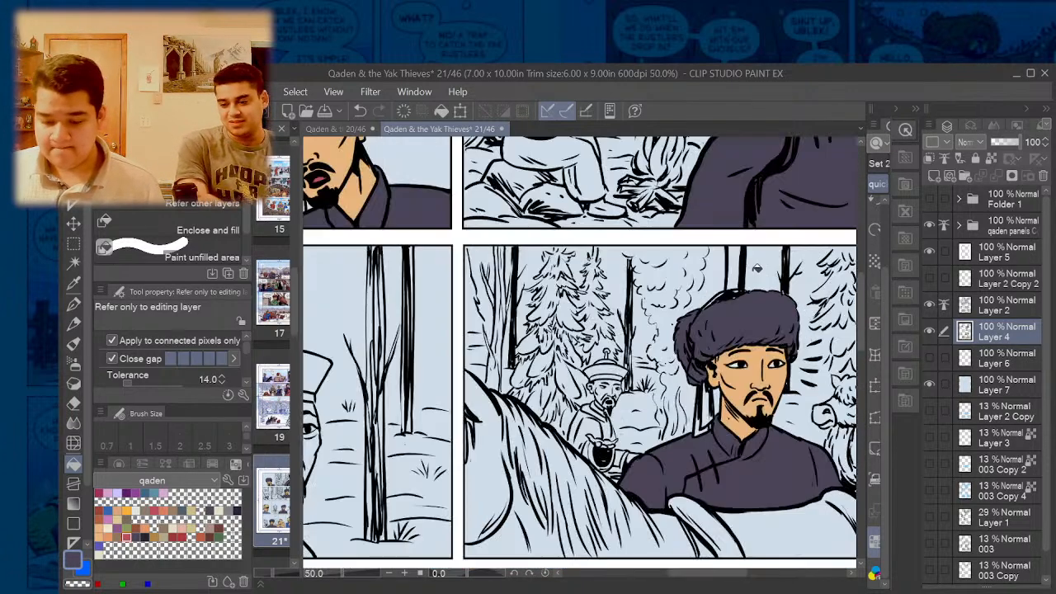
key("p")
mouse_move(727, 293)
left_mouse_down()
mouse_move(643, 325)
mouse_move(597, 369)
mouse_move(741, 317)
mouse_move(538, 388)
left_mouse_up()
scroll(538, 388, "down", 6)
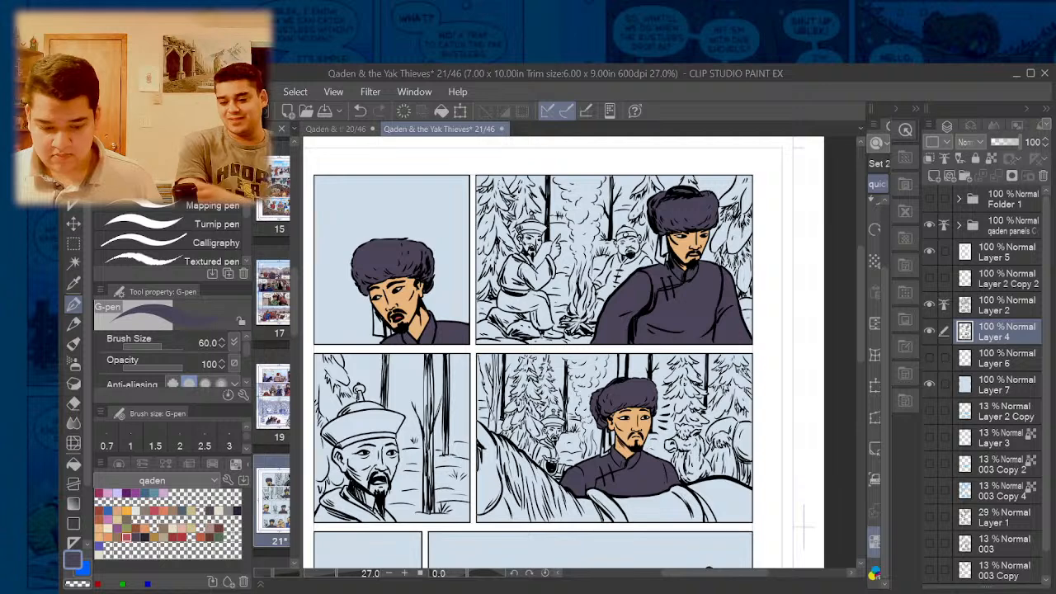
left_click(132, 528)
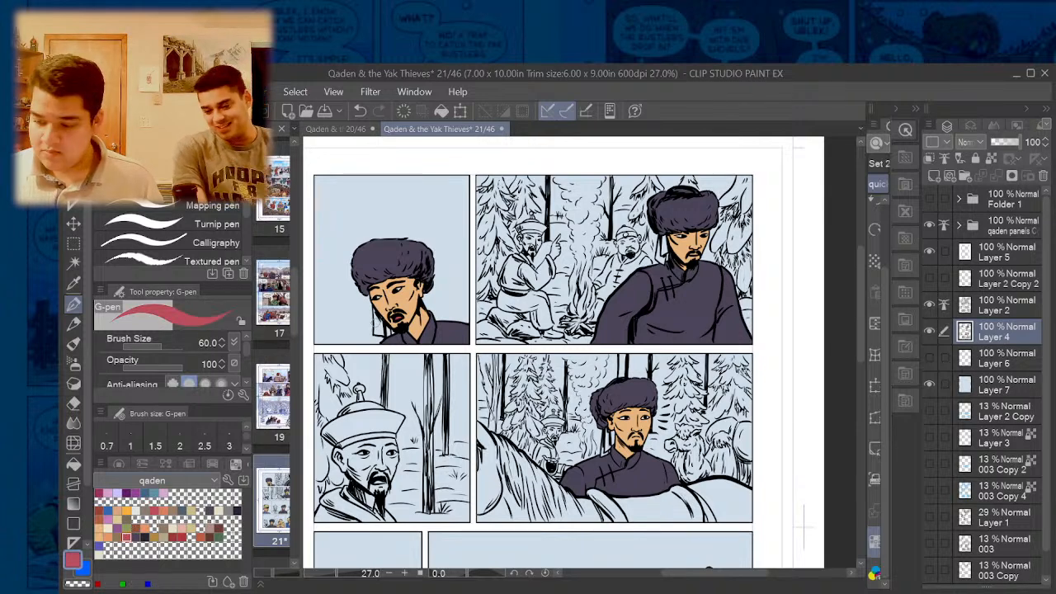
key("g")
scroll(650, 248, "up", 3)
left_click(676, 244)
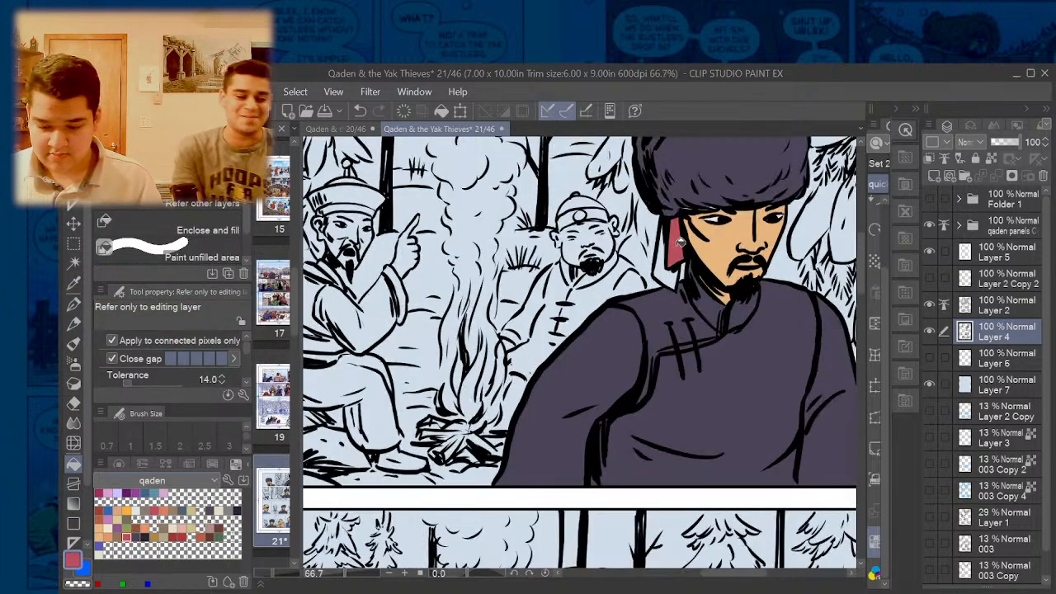
scroll(612, 290, "down", 5)
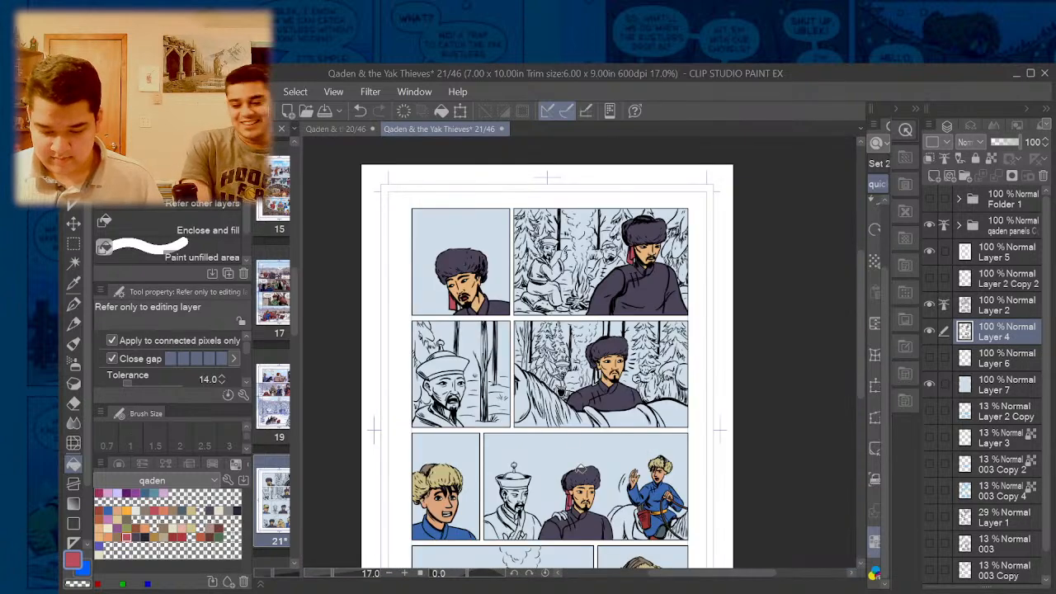
- Fill the fur-hatted man's hat ribbon in the second row's horse panel with the same red, including its outer strip
scroll(581, 468, "up", 10)
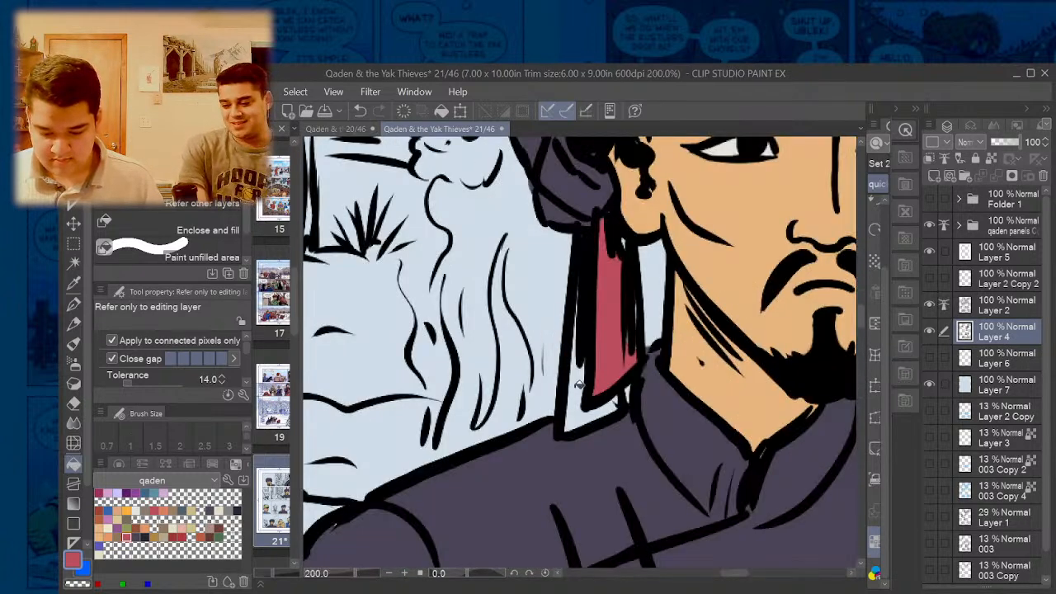
left_click(579, 384)
key("p")
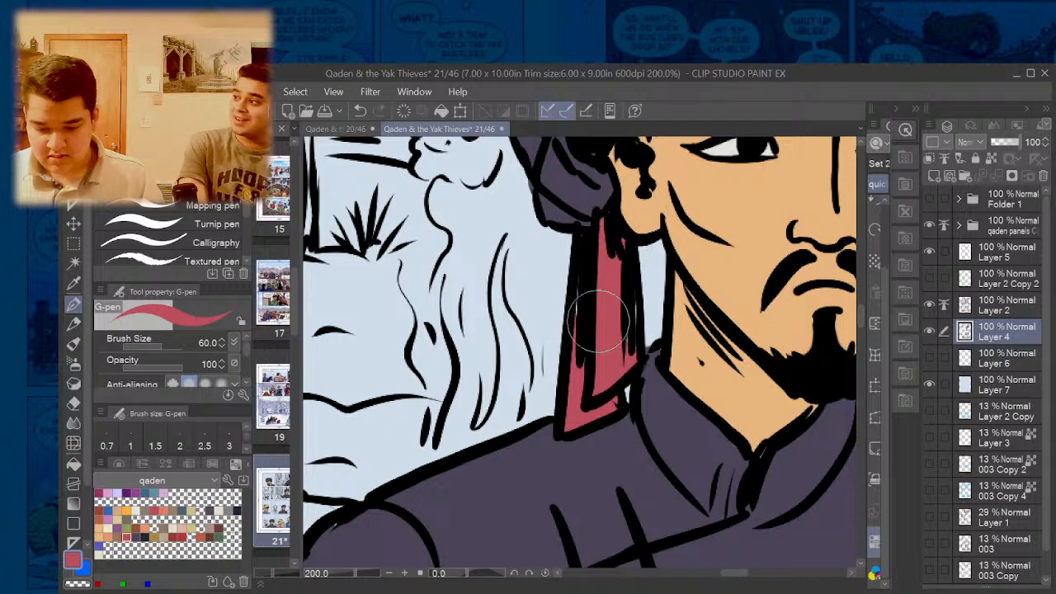
key("g")
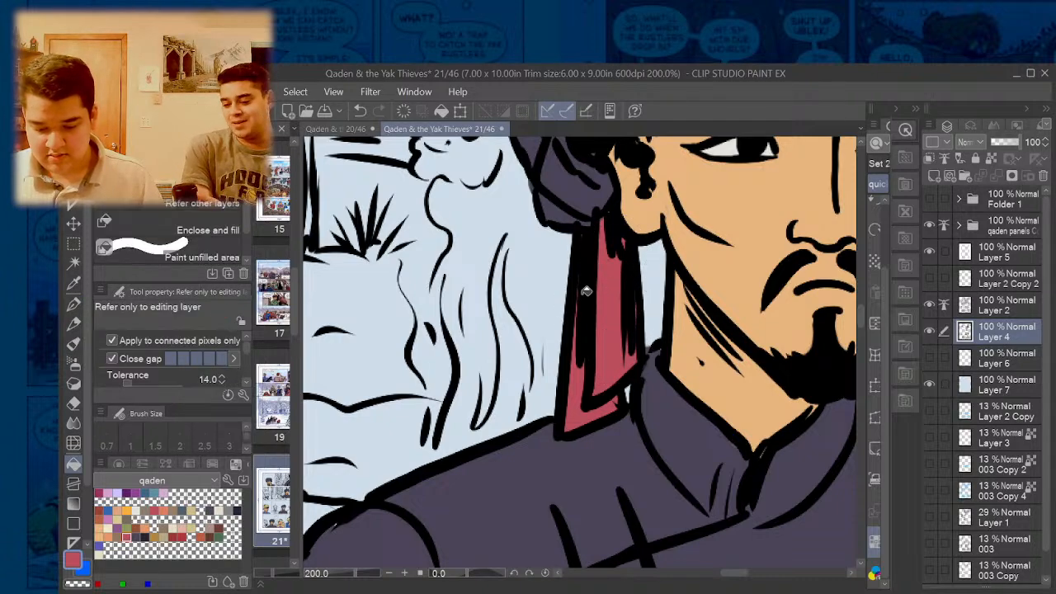
scroll(580, 289, "down", 4)
scroll(713, 344, "down", 4)
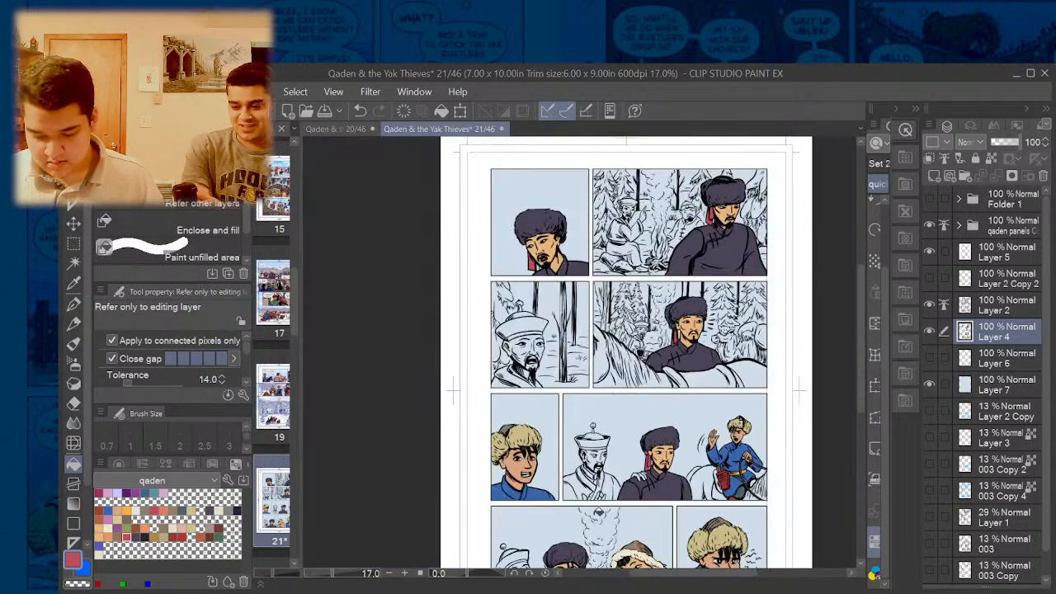
- Paint the outer fur flap above the ribbon knot on the bottom-row man's hat dark purple
scroll(521, 420, "up", 5)
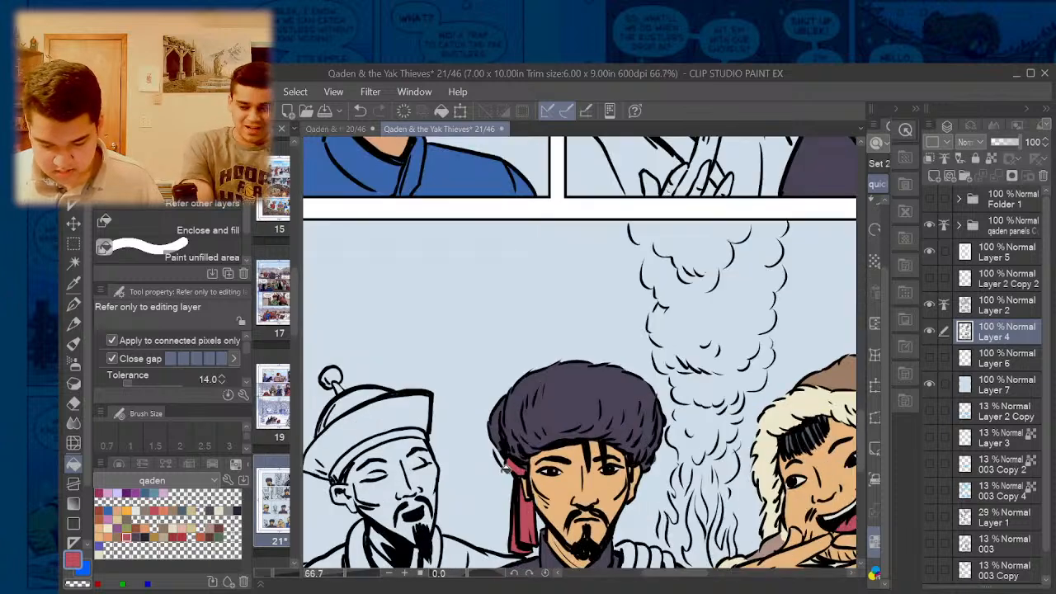
scroll(504, 418, "up", 3)
key("p")
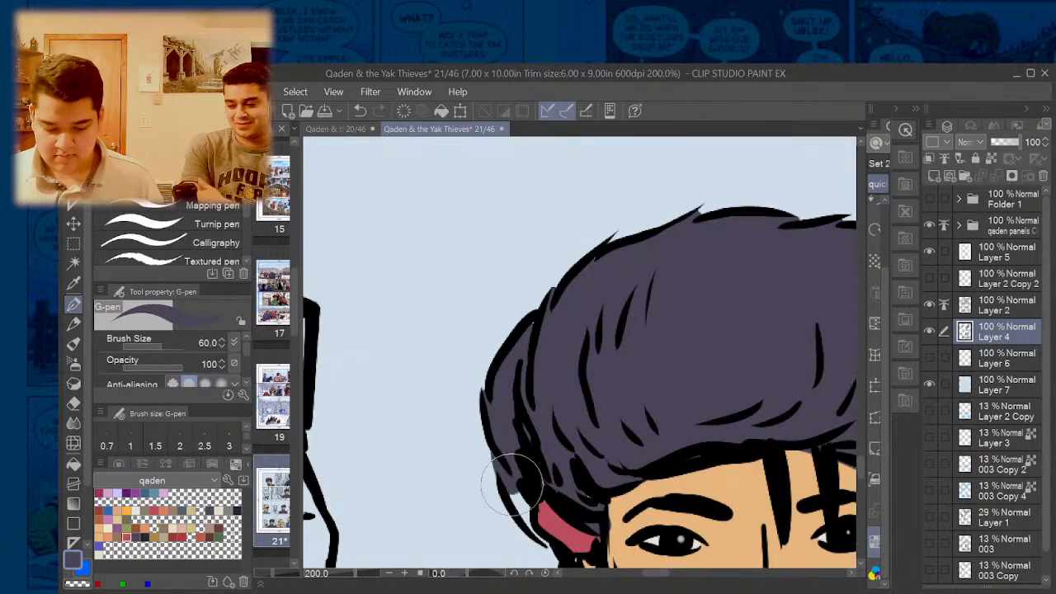
mouse_move(494, 412)
left_mouse_down()
mouse_move(520, 504)
mouse_move(549, 540)
left_mouse_up()
key("g")
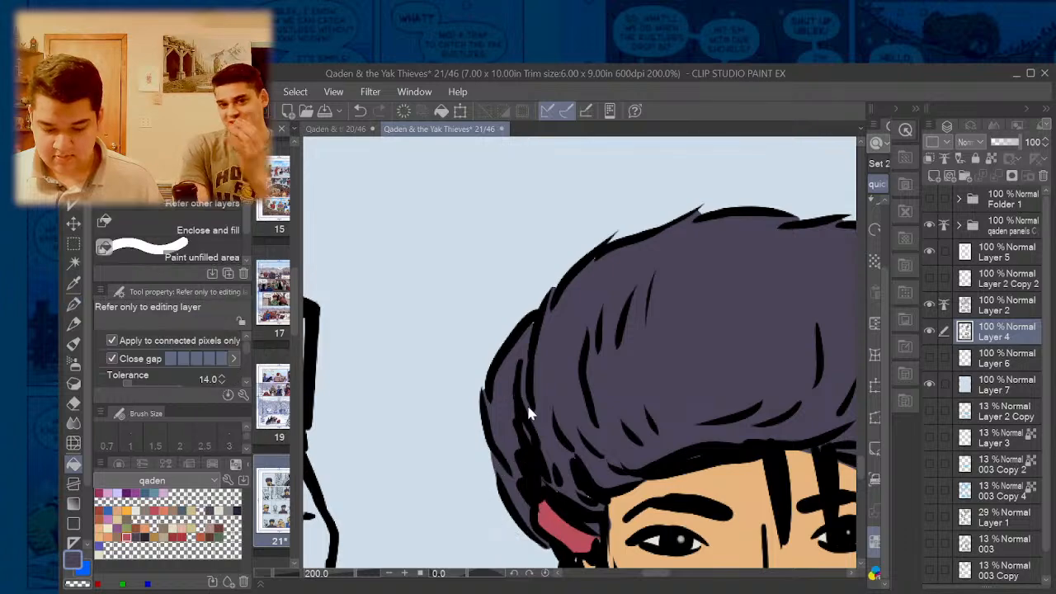
scroll(526, 403, "down", 7)
scroll(604, 485, "down", 2)
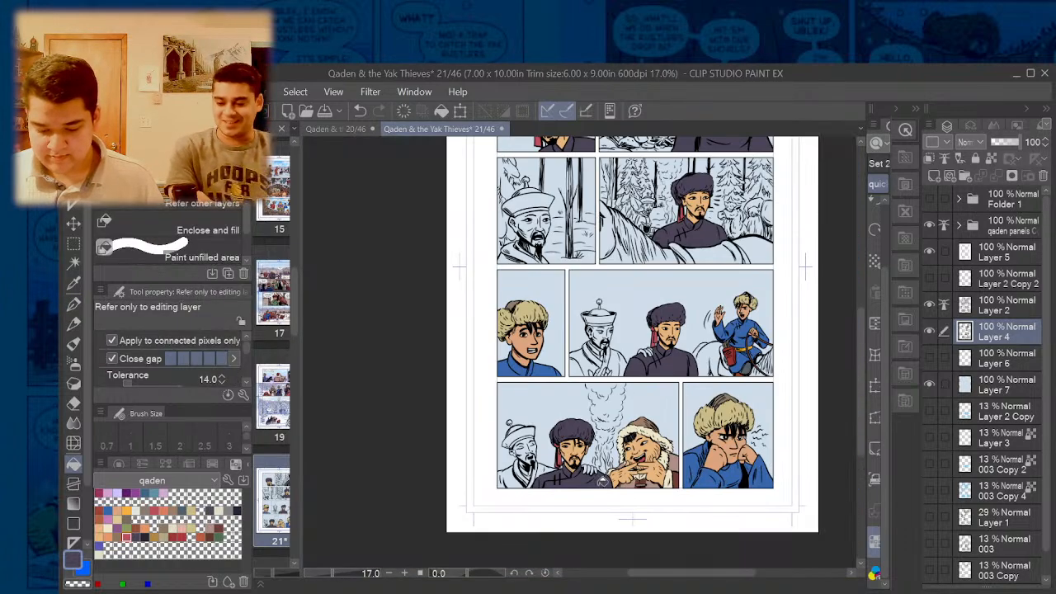
- Compare the uncolored men on page 21 with the already colored characters on page 20 to check their clothing colors
scroll(577, 355, "up", 2)
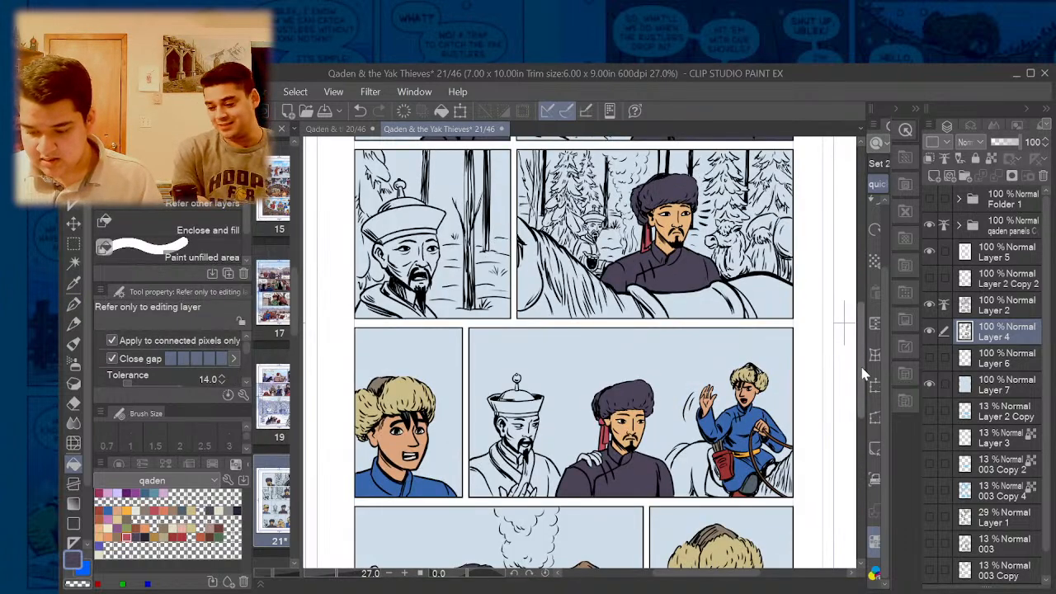
scroll(577, 354, "up", 5)
scroll(689, 285, "down", 2)
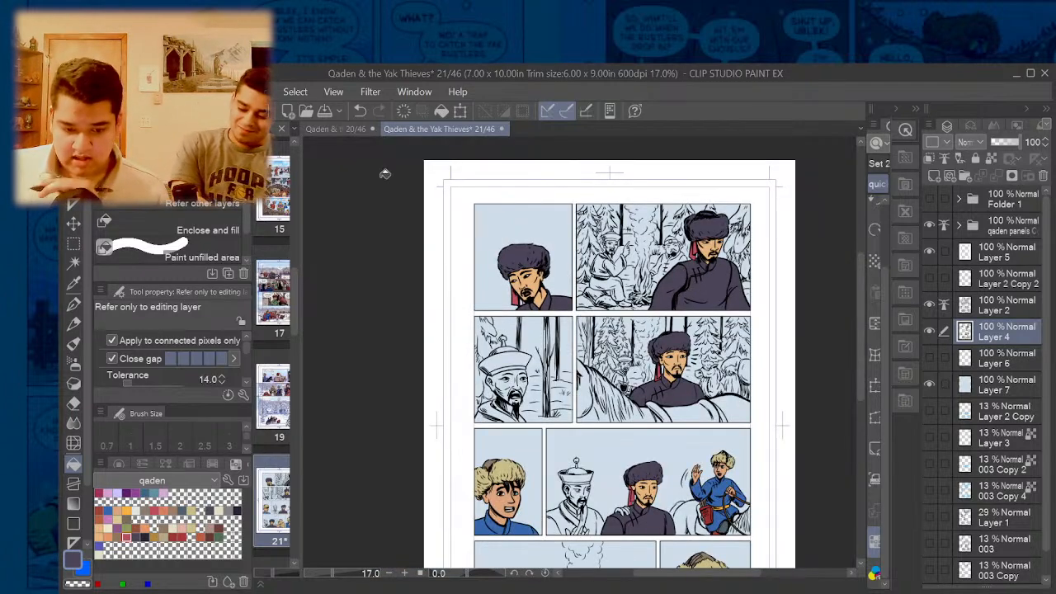
left_click(337, 130)
scroll(569, 355, "down", 4)
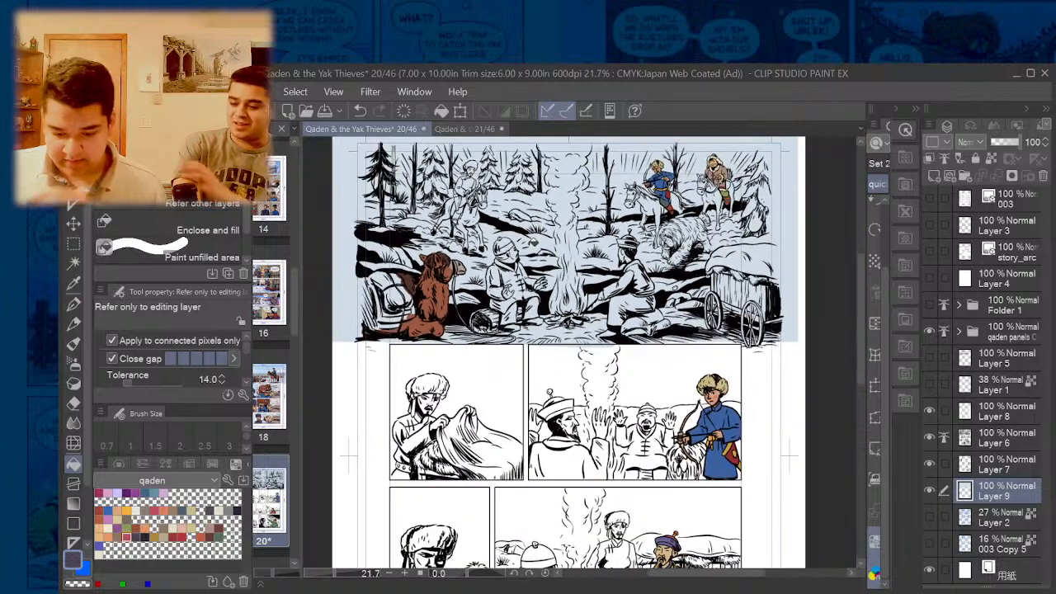
left_click_drag(862, 330, 863, 419)
scroll(674, 408, "up", 1)
scroll(743, 309, "up", 3)
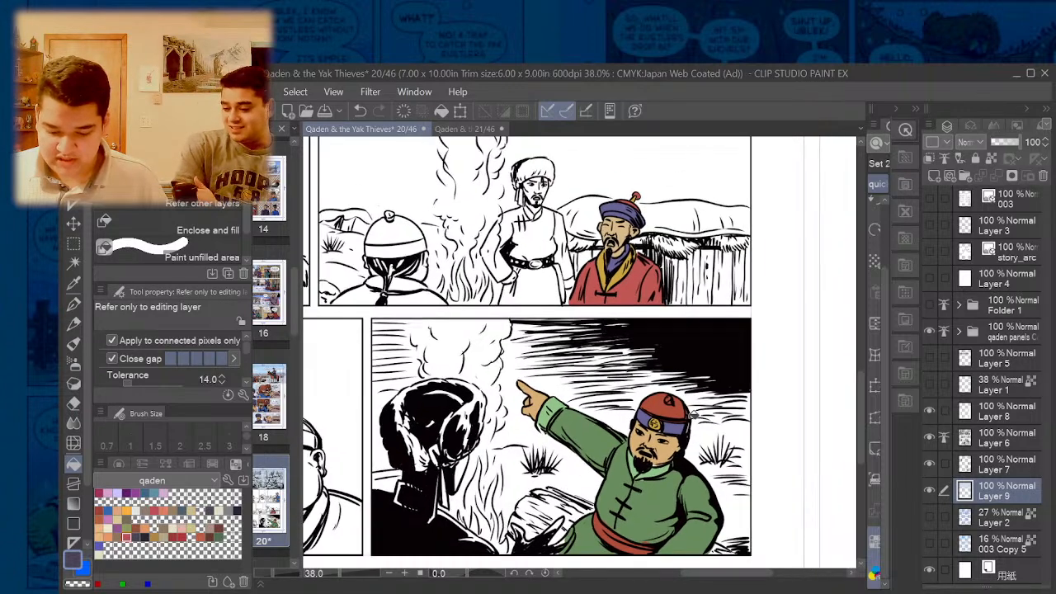
scroll(693, 415, "up", 1)
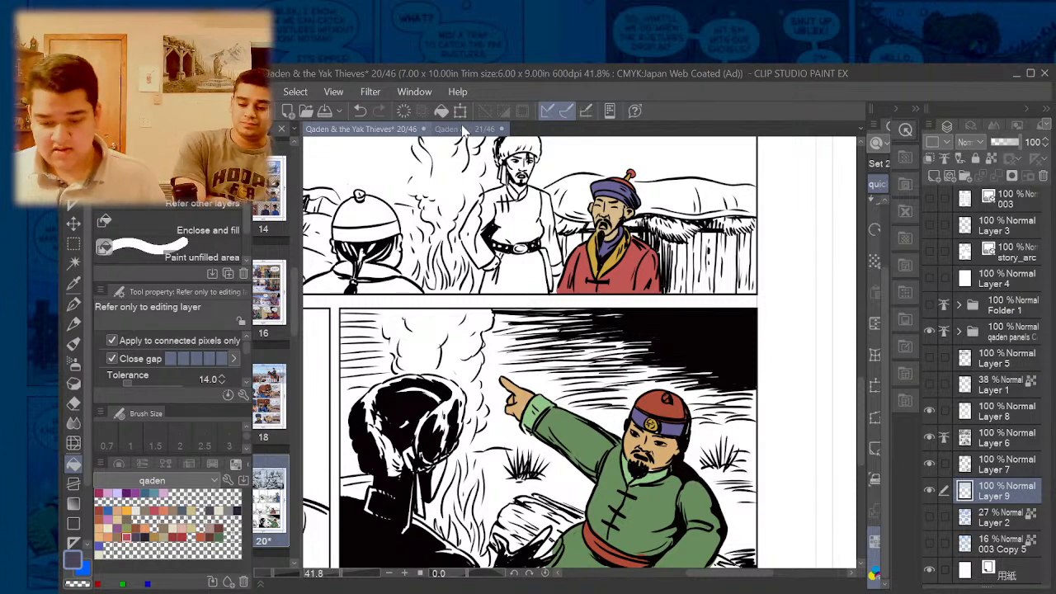
mouse_move(860, 399)
left_mouse_down()
mouse_move(863, 414)
mouse_move(861, 403)
left_mouse_up()
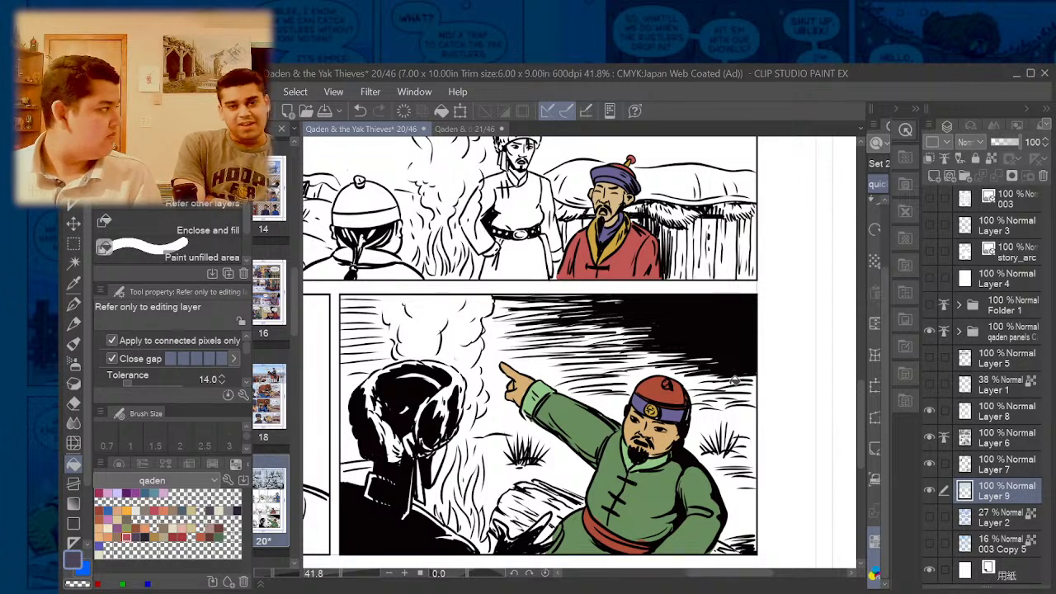
left_click(464, 130)
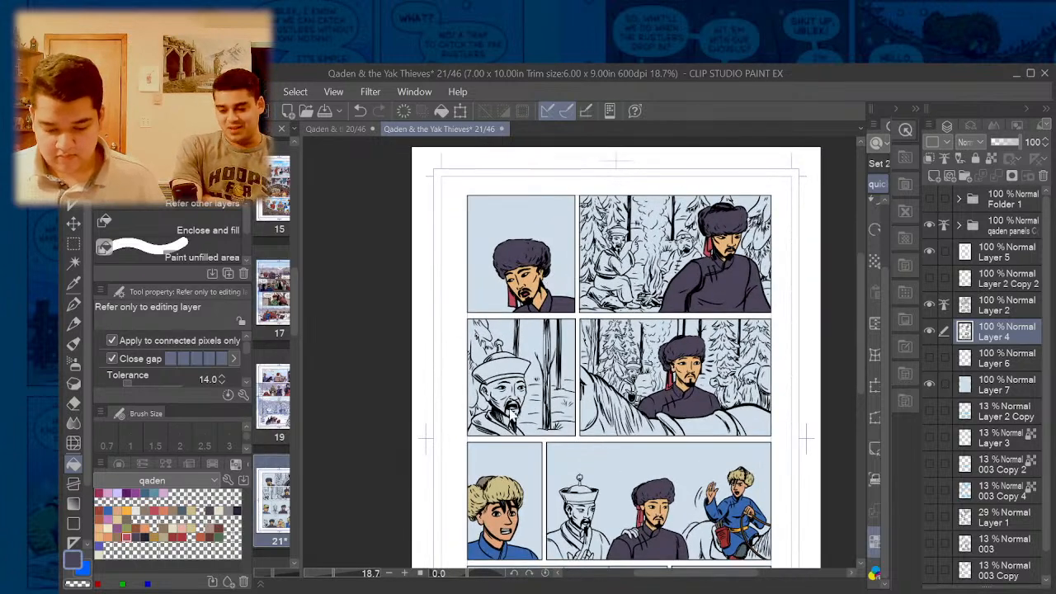
scroll(512, 411, "up", 3)
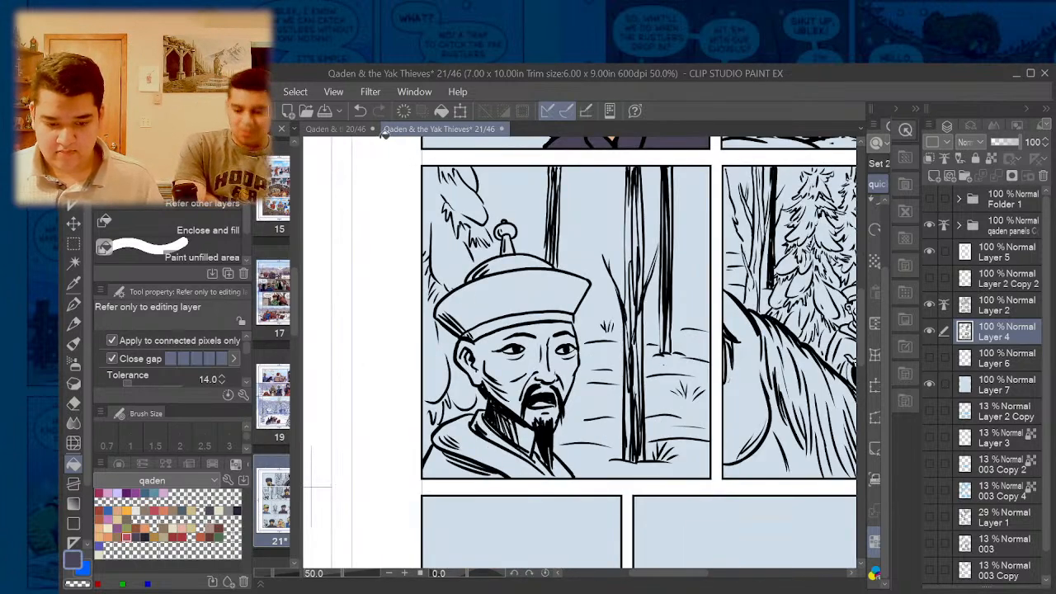
scroll(450, 173, "down", 4)
scroll(582, 377, "down", 1)
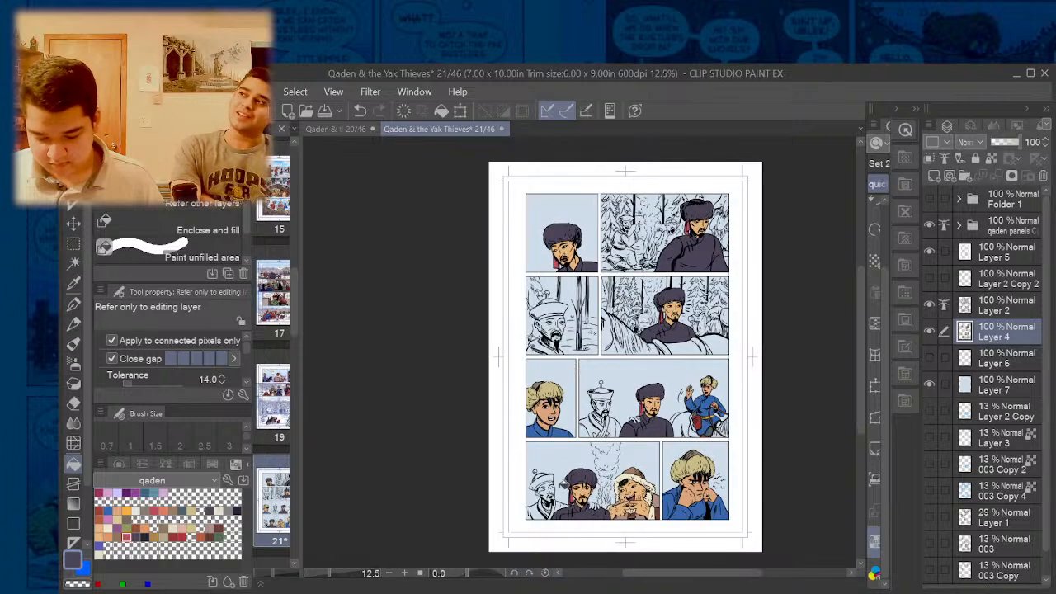
- Sample the green of the pointing man's robe on page 20 and return to page 21
left_click(363, 130)
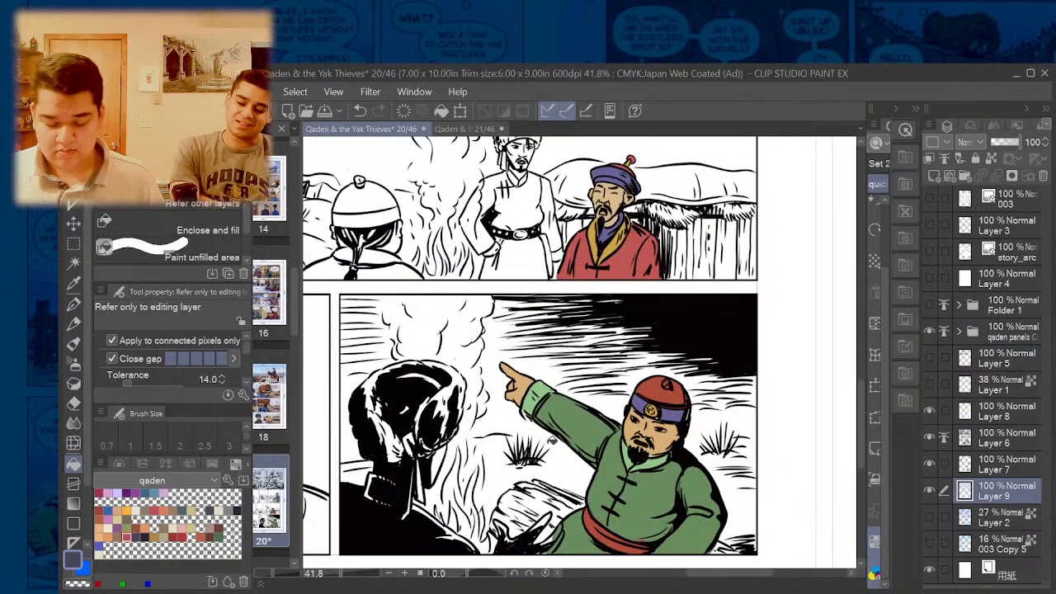
left_click(601, 449, "alt")
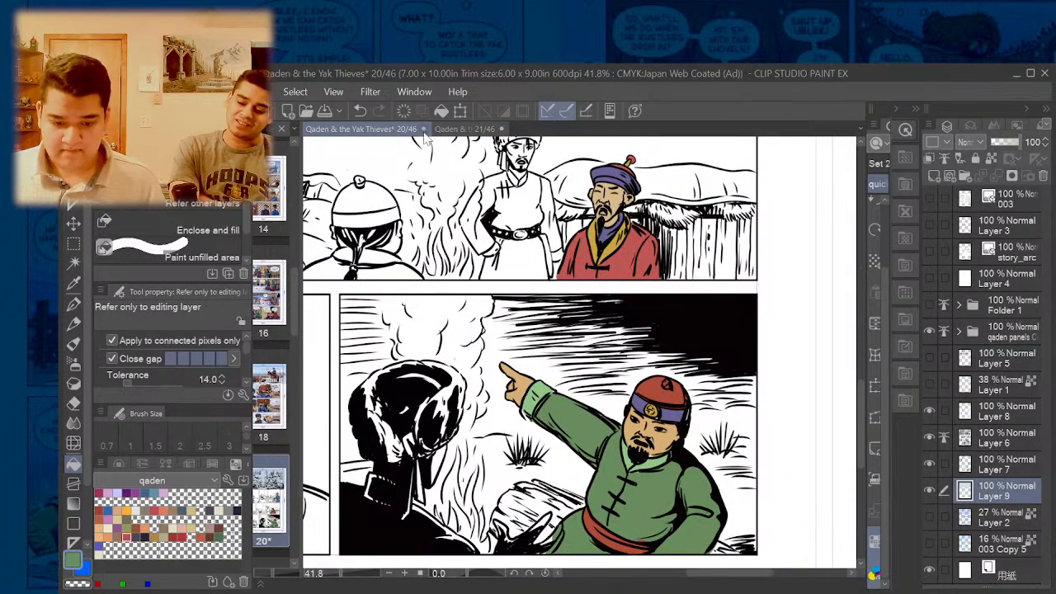
left_click(466, 130)
- Color the far shoulder of the round-capped man by the campfire in the top row's wide panel green
scroll(627, 226, "up", 1)
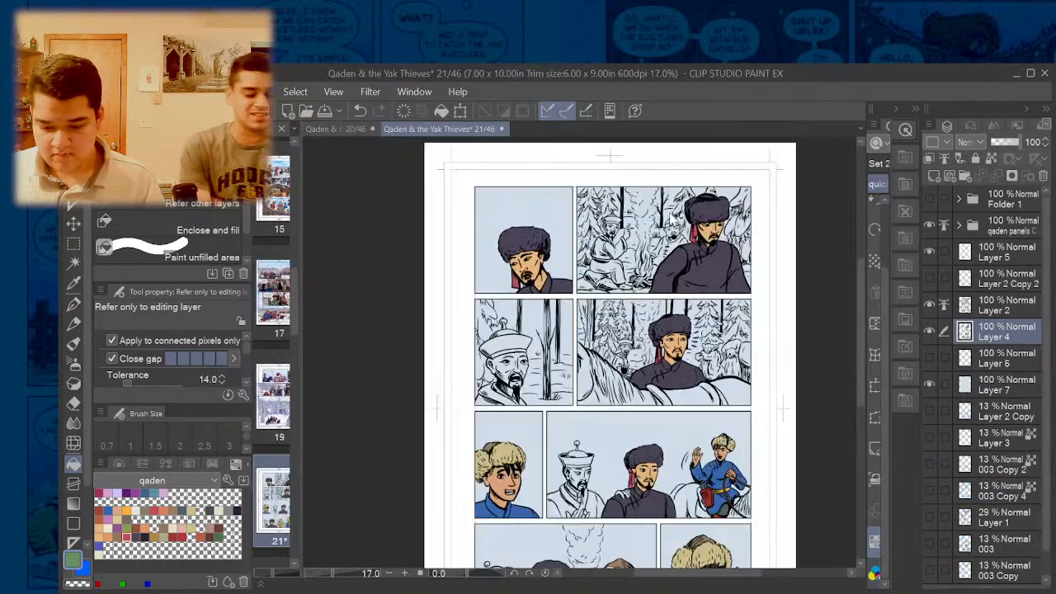
scroll(606, 216, "up", 8)
mouse_move(753, 410)
left_mouse_down()
mouse_move(779, 432)
mouse_move(831, 442)
left_mouse_up()
key("p")
scroll(745, 381, "down", 5)
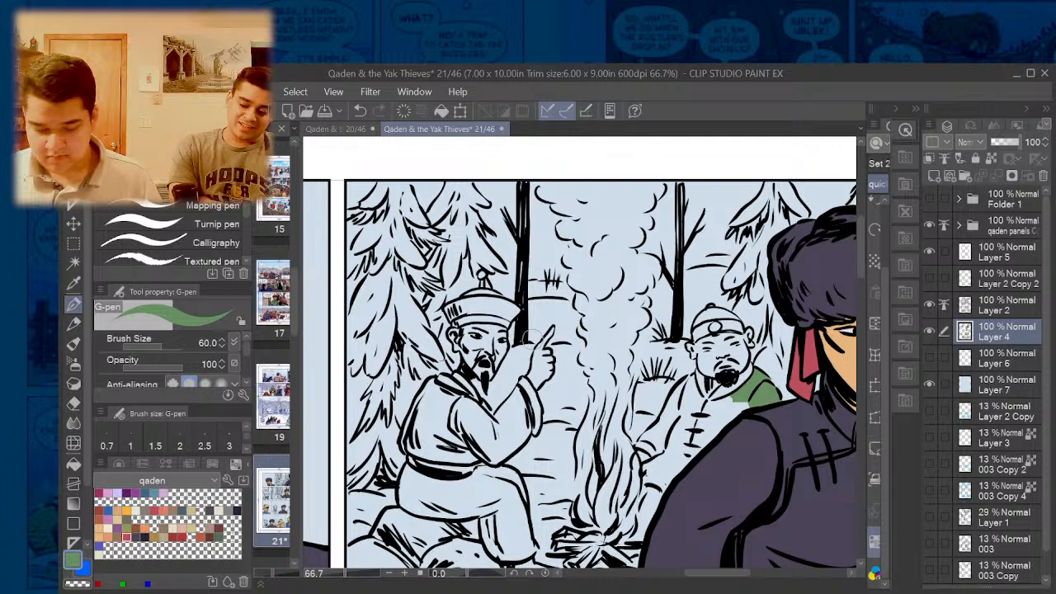
- Fill the rest of the round-capped campfire man's robe green with a 30.9 brush and the fill tool, and save the page
left_click_drag(161, 349, 153, 349)
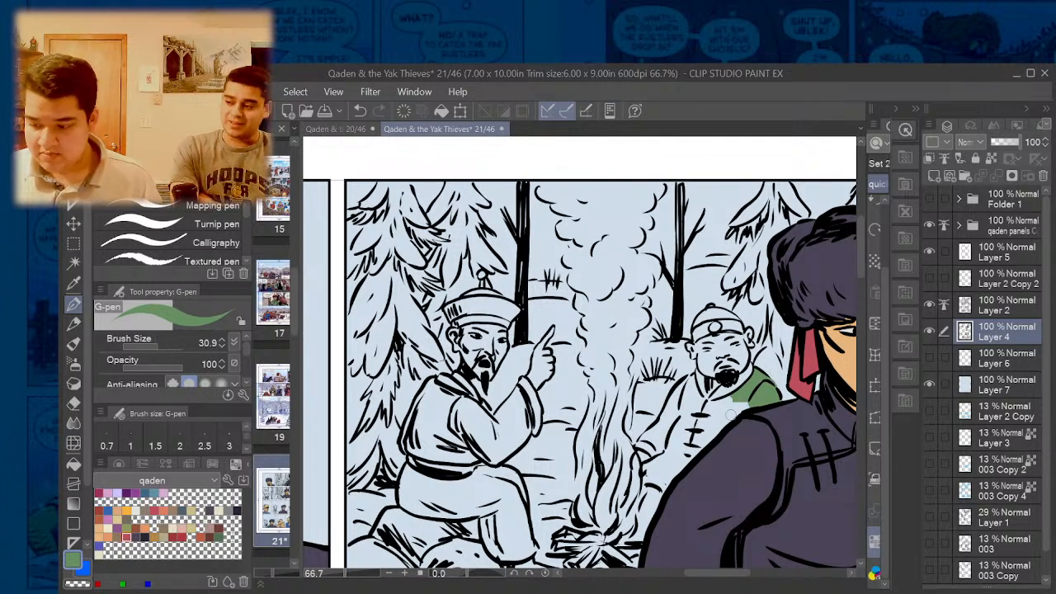
key("g")
key("g")
mouse_move(729, 417)
left_mouse_down()
mouse_move(687, 398)
mouse_move(660, 429)
mouse_move(683, 444)
left_mouse_up()
scroll(664, 492, "up", 4)
key("p")
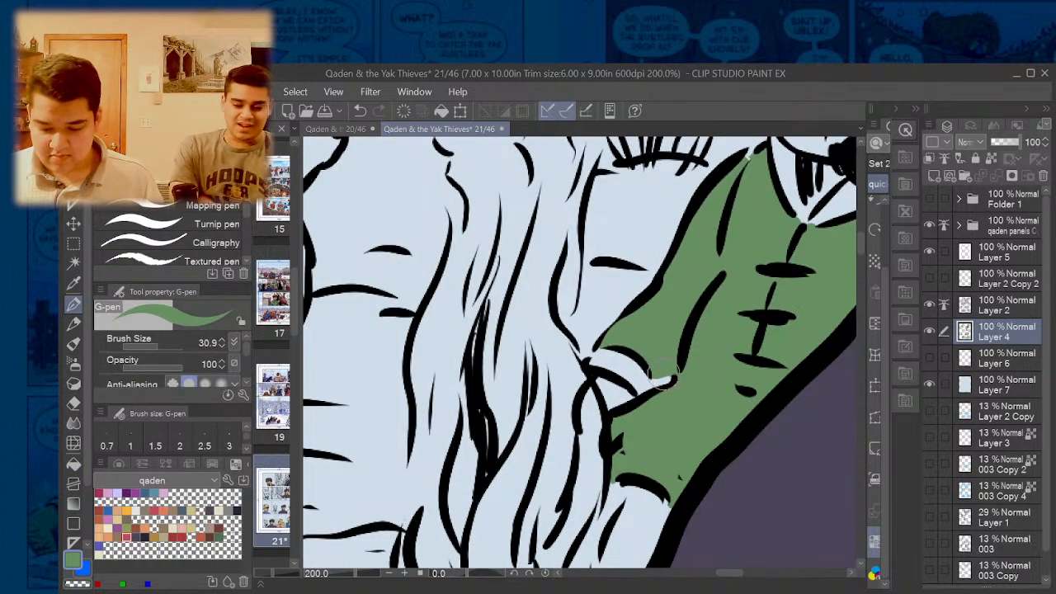
key("g")
scroll(640, 387, "down", 4)
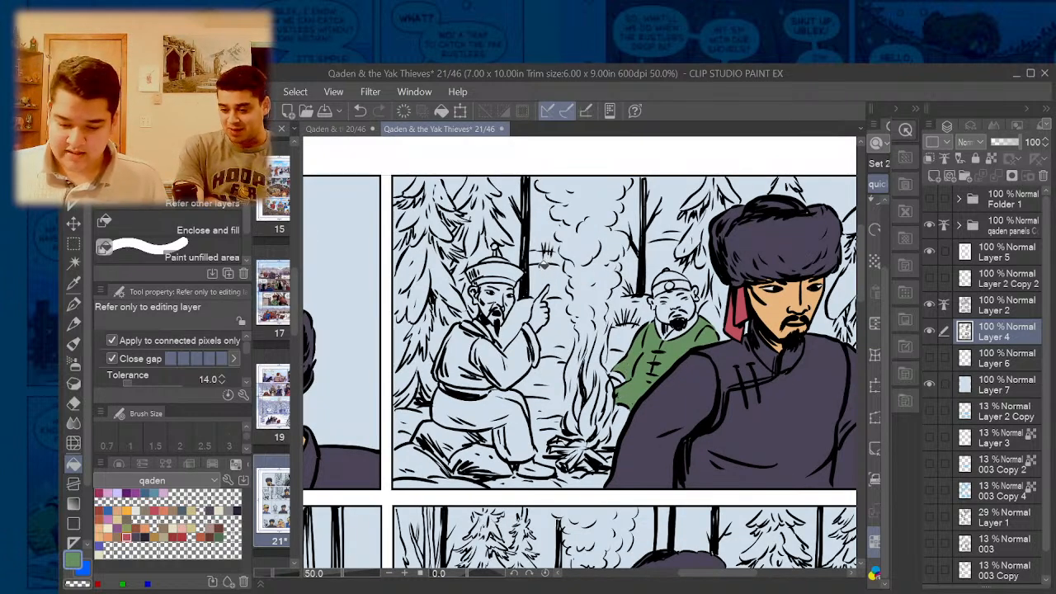
key("ctrl+s")
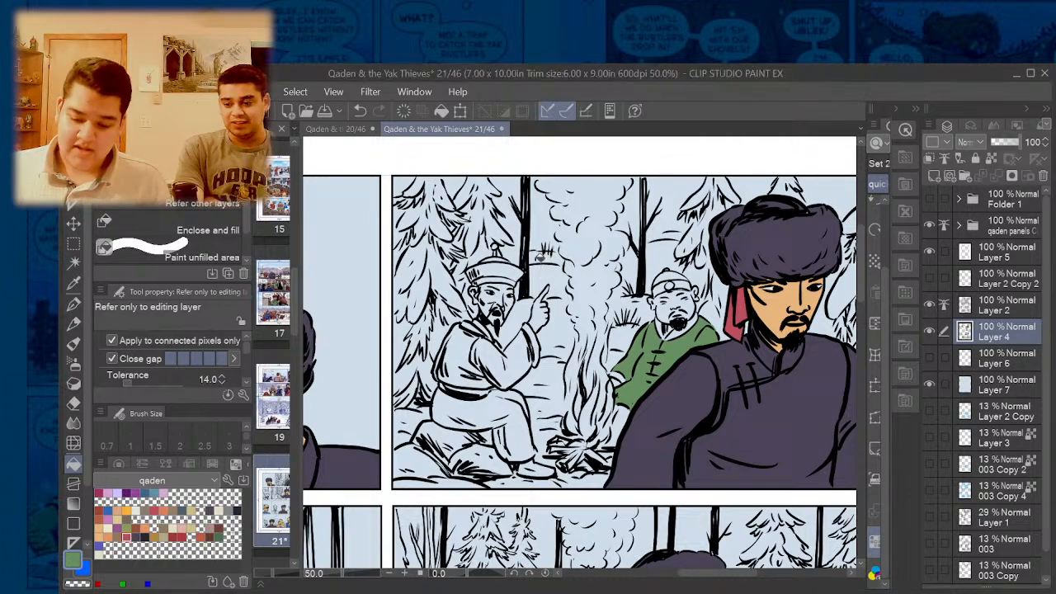
- Look over page 21's panels to check which figures and clothing areas are still uncolored
scroll(542, 272, "down", 5)
scroll(509, 414, "up", 4)
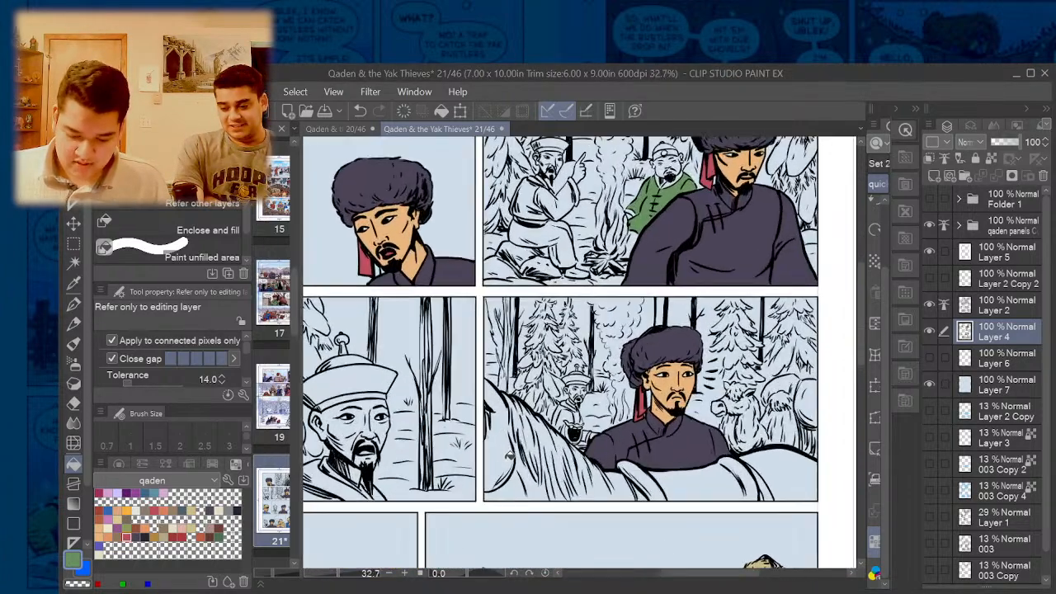
scroll(513, 425, "down", 5)
scroll(561, 458, "up", 4)
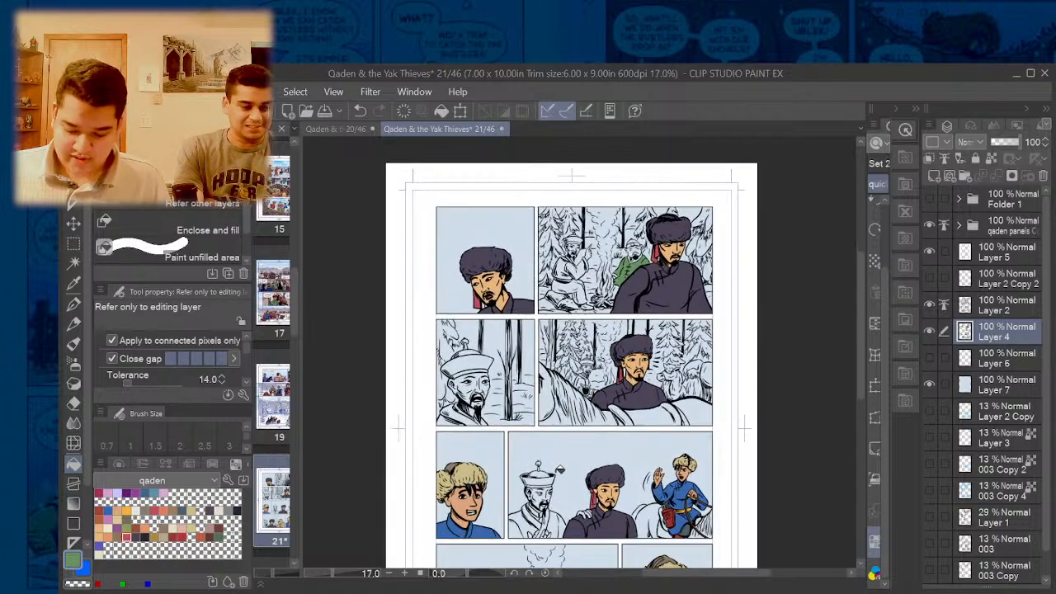
scroll(647, 262, "up", 2)
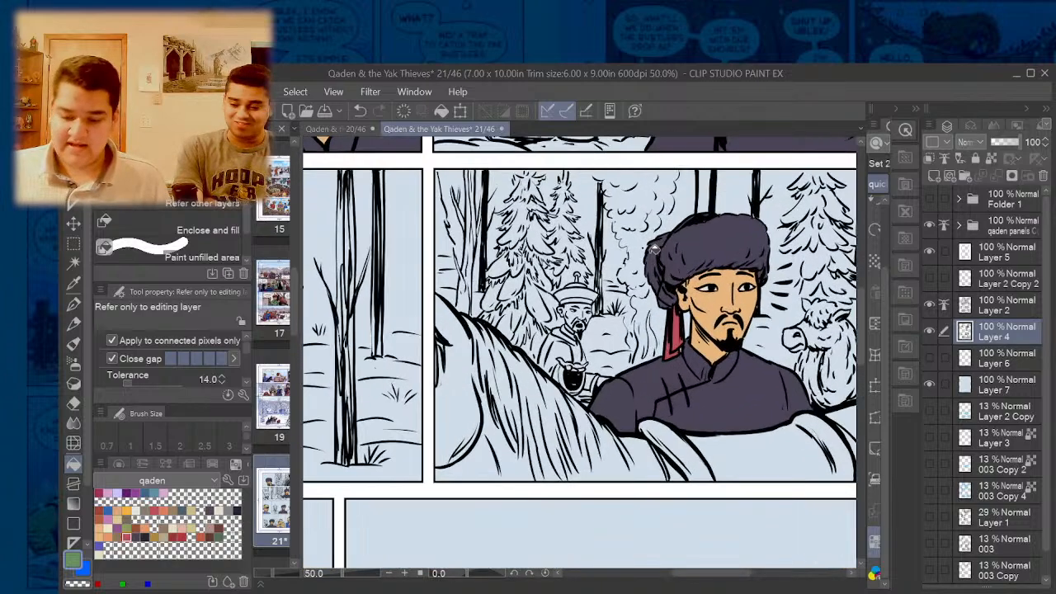
scroll(654, 249, "down", 4)
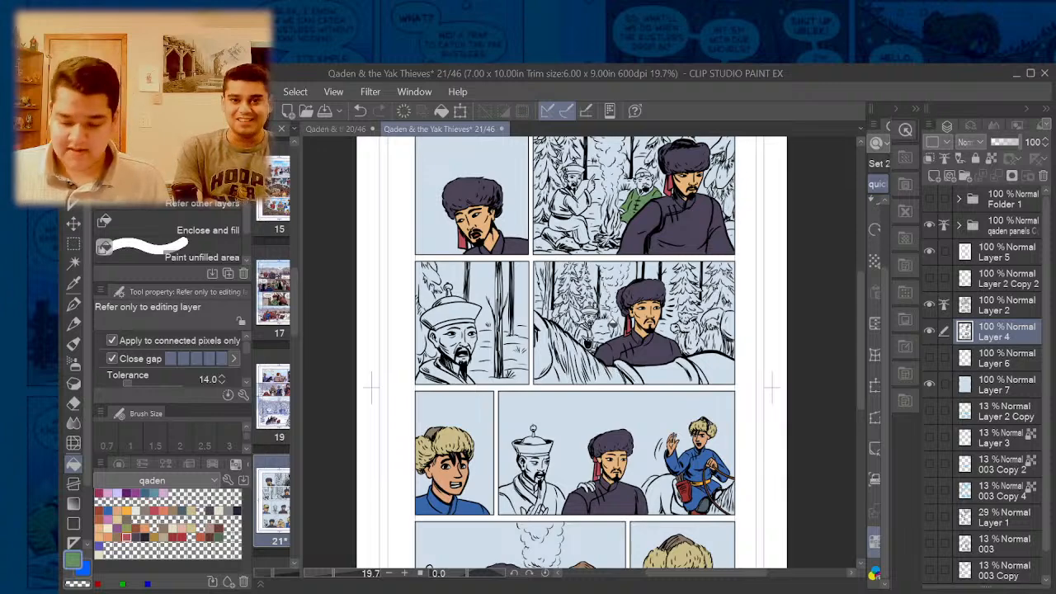
scroll(608, 327, "up", 2)
scroll(617, 323, "up", 2)
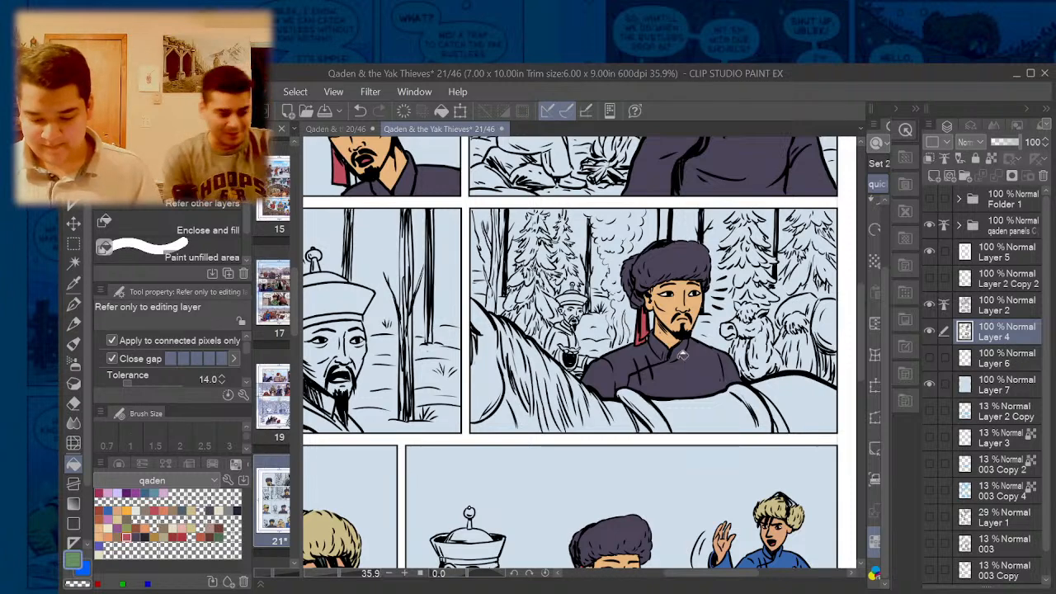
scroll(689, 359, "down", 2)
scroll(678, 381, "down", 1)
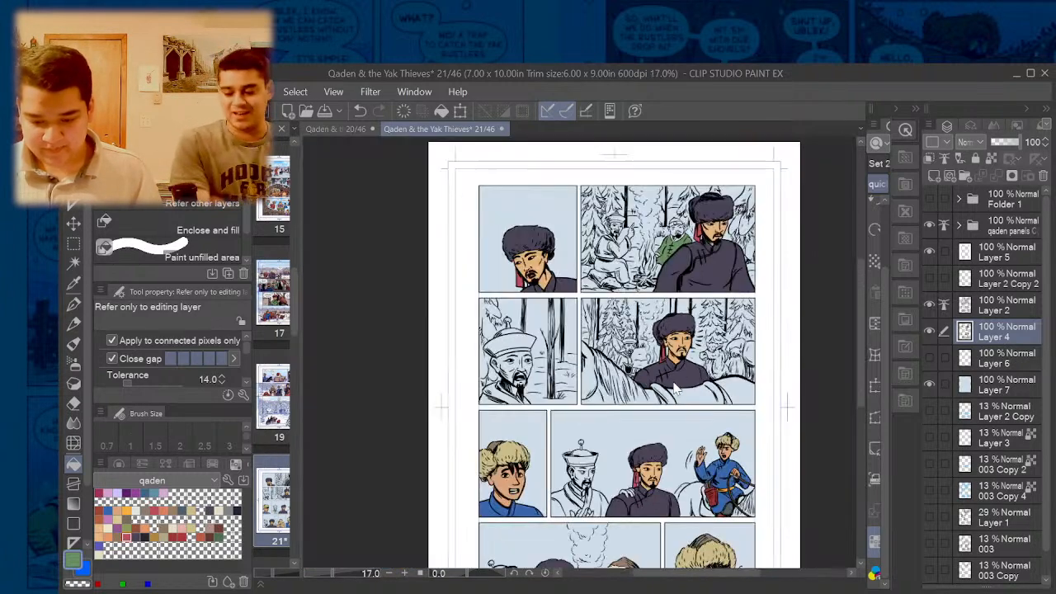
scroll(675, 363, "up", 4)
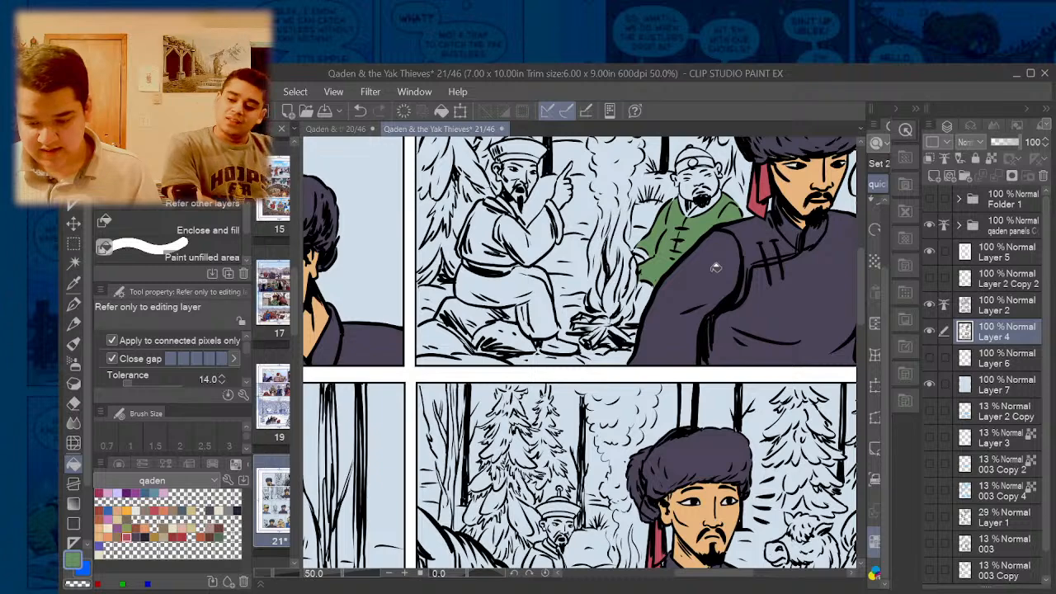
scroll(693, 342, "down", 5)
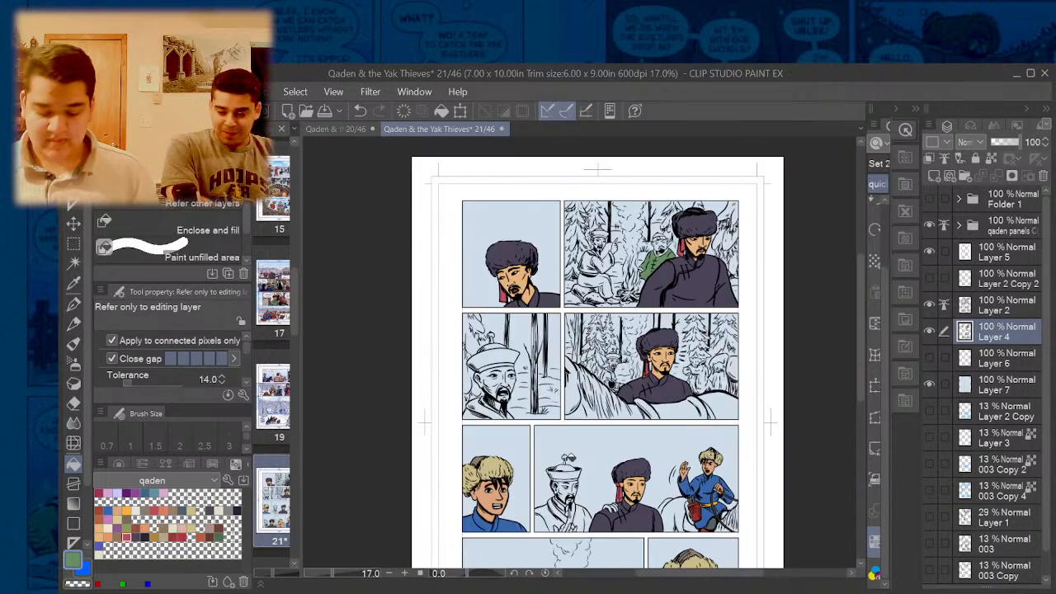
scroll(611, 400, "up", 2)
scroll(546, 371, "down", 2)
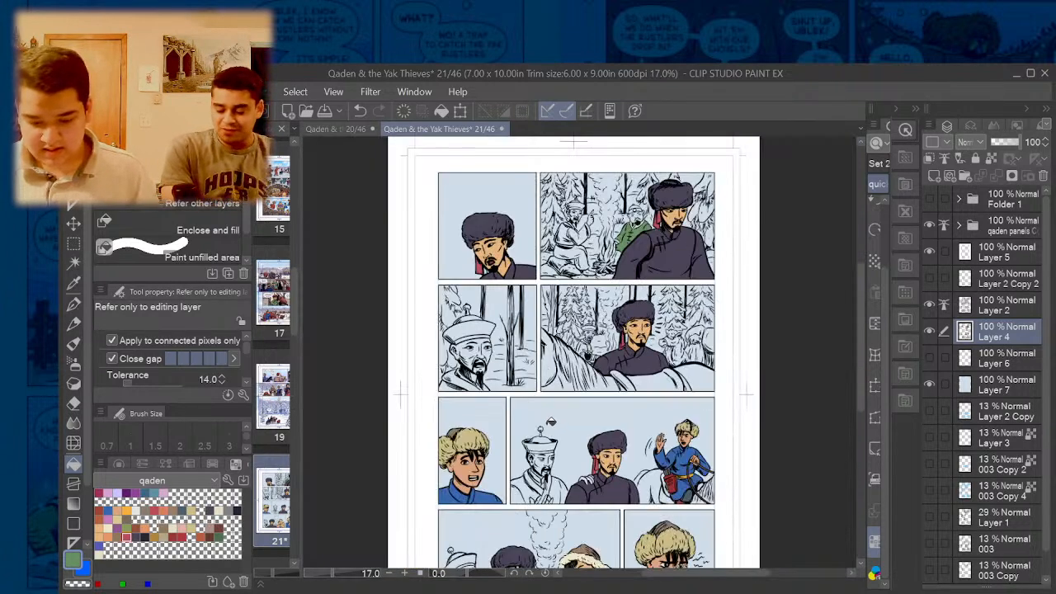
- Sample the light green of the pointing man's sleeve cuff on page 20 and return to page 21
left_click(346, 131)
scroll(667, 415, "down", 2)
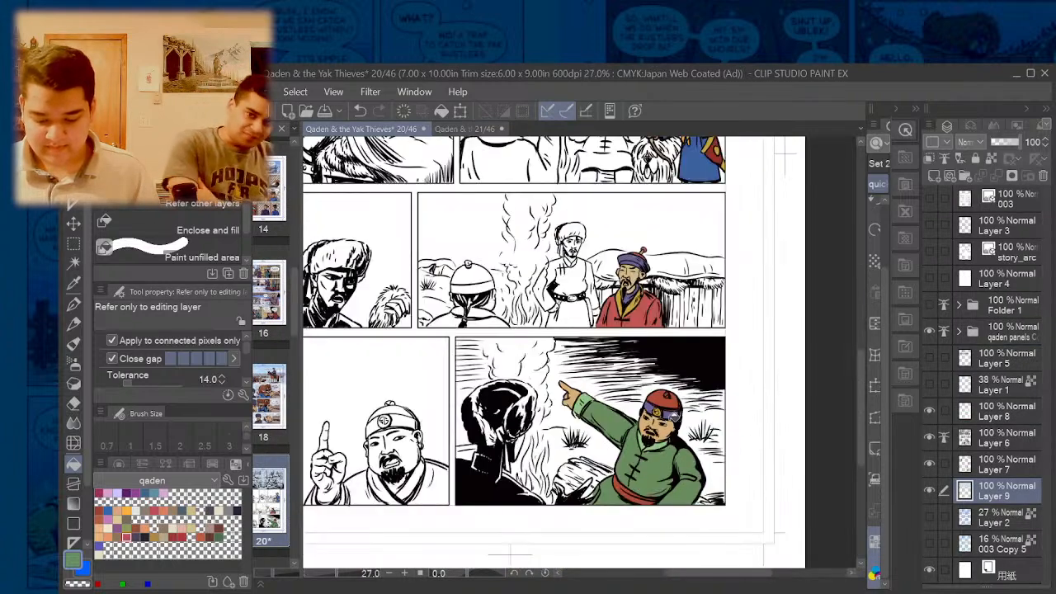
scroll(587, 399, "up", 3)
scroll(578, 409, "up", 1)
key("p")
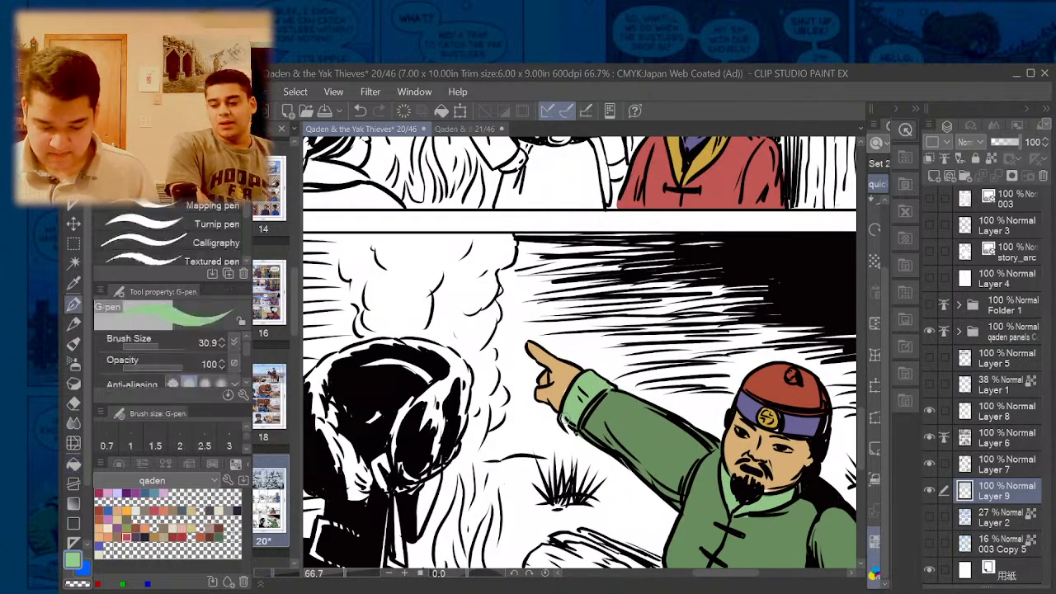
left_click(466, 129)
- Paint the round-capped campfire man's collar and sleeve cuff light green, cleaning up the edges with the robe's darker green
scroll(636, 239, "up", 8)
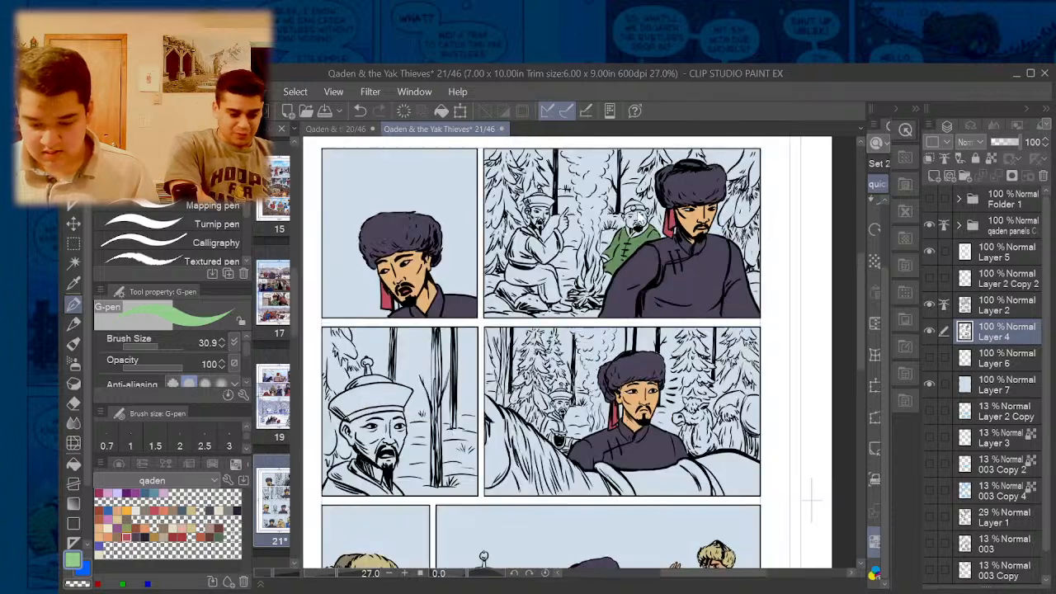
mouse_move(646, 263)
left_mouse_down()
mouse_move(623, 232)
mouse_move(642, 297)
mouse_move(644, 266)
mouse_move(676, 311)
mouse_move(664, 310)
mouse_move(745, 274)
mouse_move(784, 215)
mouse_move(765, 246)
mouse_move(674, 304)
left_mouse_up()
left_click(598, 285, "alt")
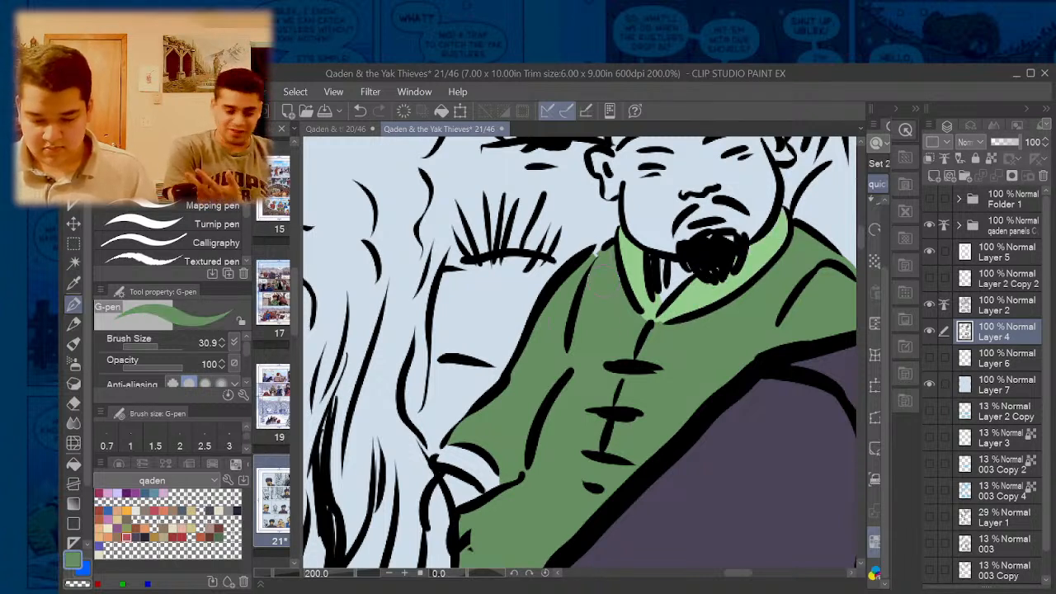
left_click(621, 264, "alt")
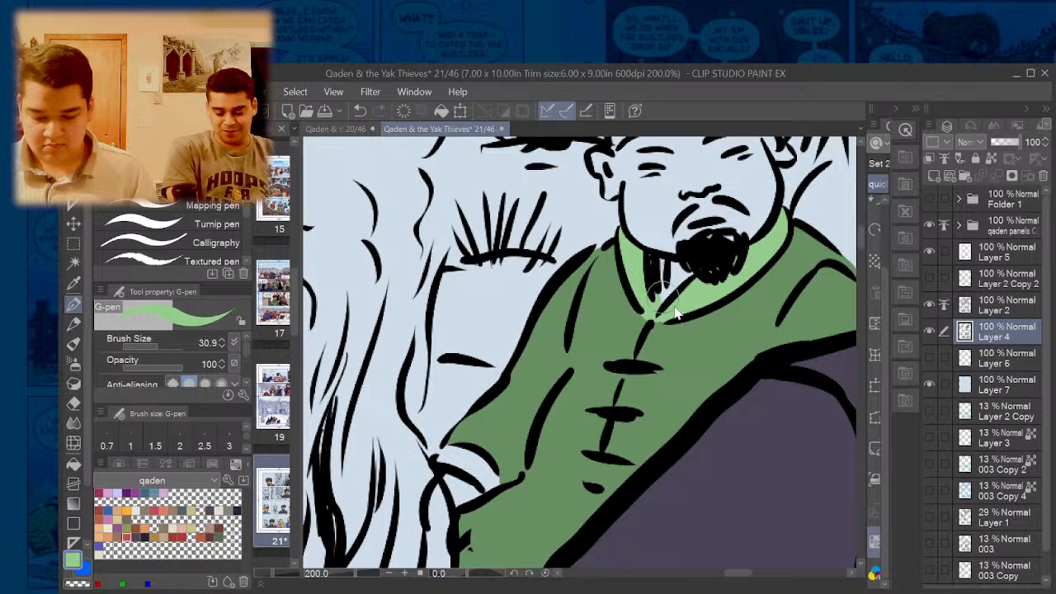
scroll(665, 289, "down", 4)
scroll(587, 351, "up", 4)
mouse_move(587, 351)
left_mouse_down()
mouse_move(578, 347)
mouse_move(628, 380)
mouse_move(605, 350)
left_mouse_up()
scroll(604, 351, "down", 4)
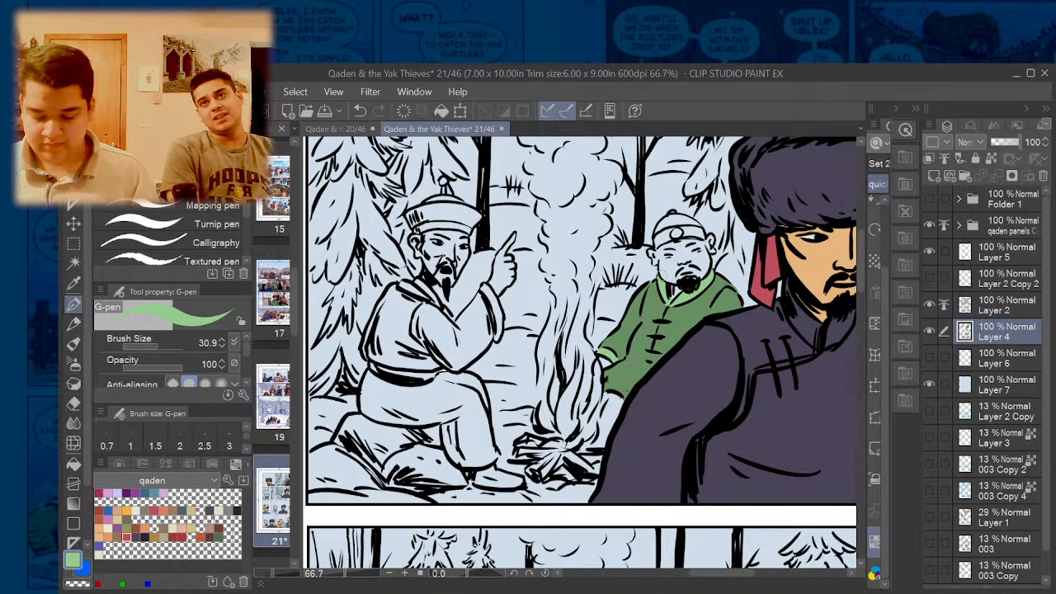
- Sample the pointing man's skin tone on page 20 and color the round-capped campfire man's face, ears and neck with it
left_click(351, 129)
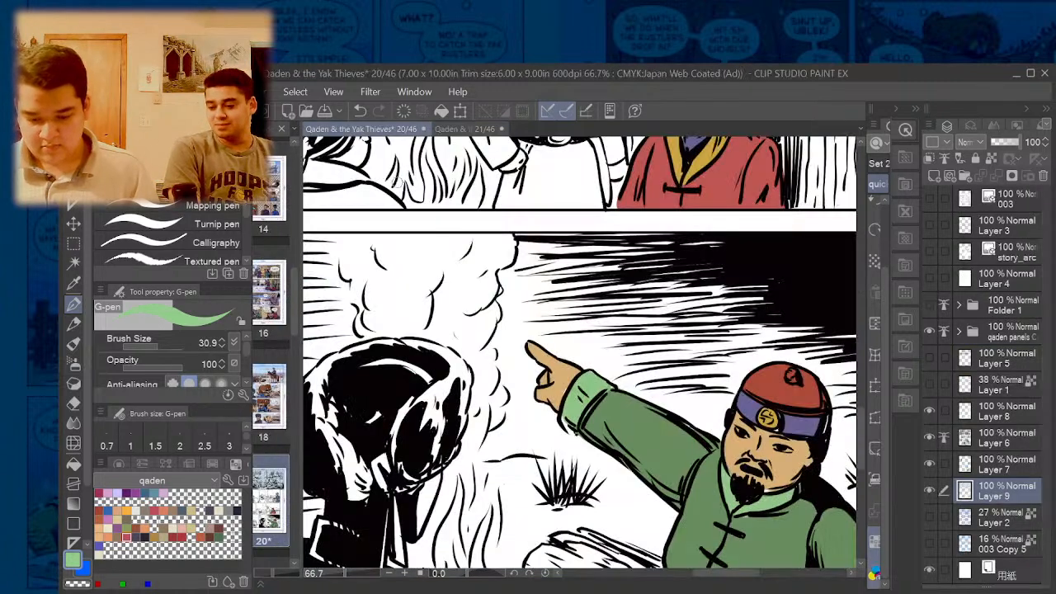
left_click(467, 129)
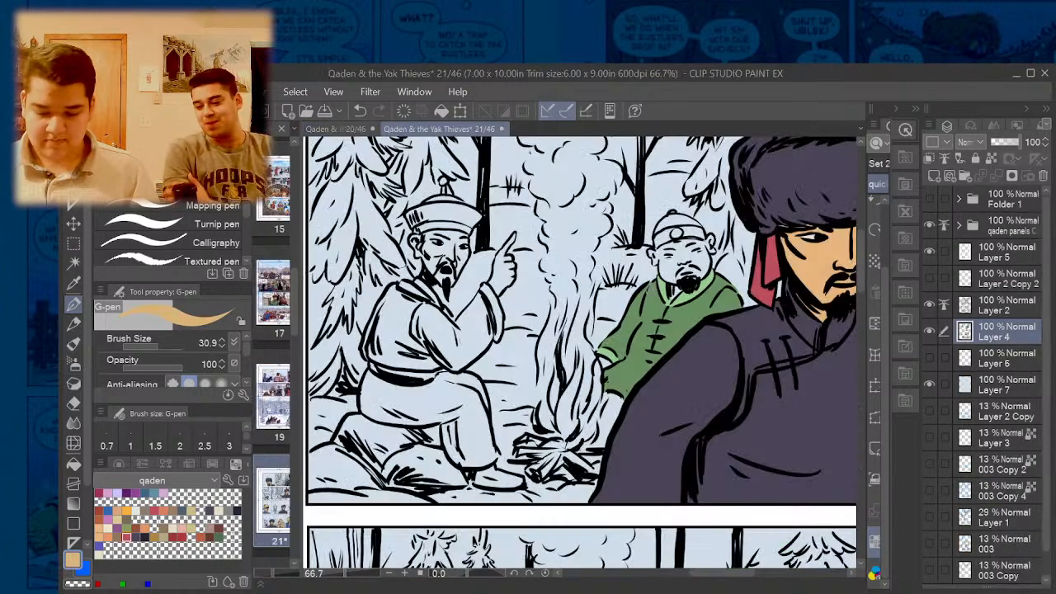
scroll(679, 238, "up", 4)
mouse_move(747, 235)
left_mouse_down()
mouse_move(679, 250)
mouse_move(588, 276)
mouse_move(600, 307)
mouse_move(618, 285)
mouse_move(755, 254)
mouse_move(766, 235)
mouse_move(774, 272)
mouse_move(751, 260)
mouse_move(743, 330)
mouse_move(706, 357)
mouse_move(644, 352)
mouse_move(622, 313)
mouse_move(631, 299)
mouse_move(736, 285)
mouse_move(649, 318)
mouse_move(727, 316)
mouse_move(672, 339)
mouse_move(637, 310)
mouse_move(742, 306)
mouse_move(592, 312)
mouse_move(664, 394)
left_mouse_up()
key("ctrl+z")
key("ctrl+z")
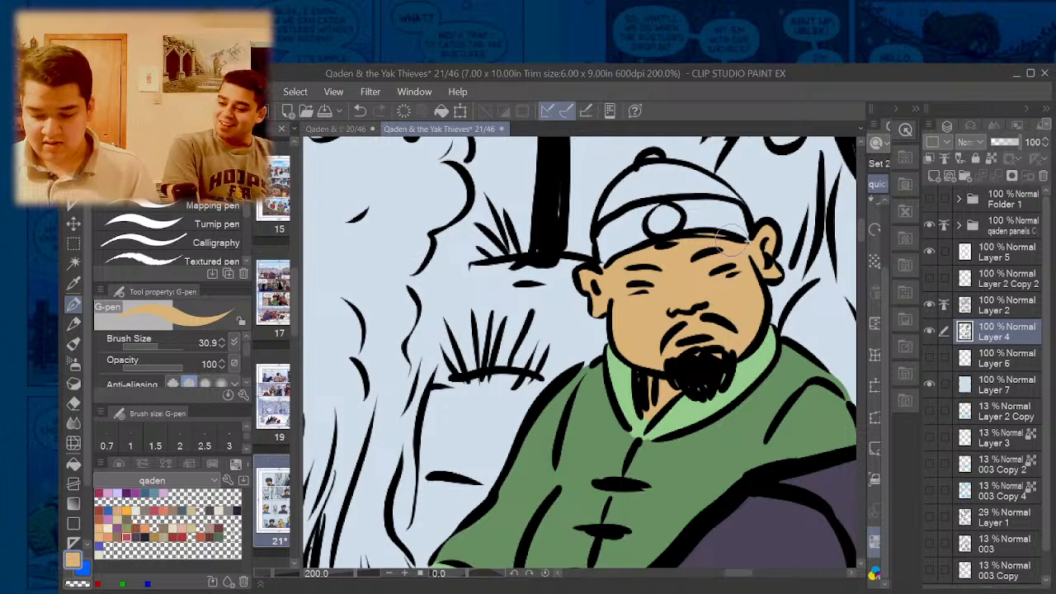
- Sample the purple of the pointing man's hat band on page 20 and paint the campfire man's hat band with it
left_click(343, 130)
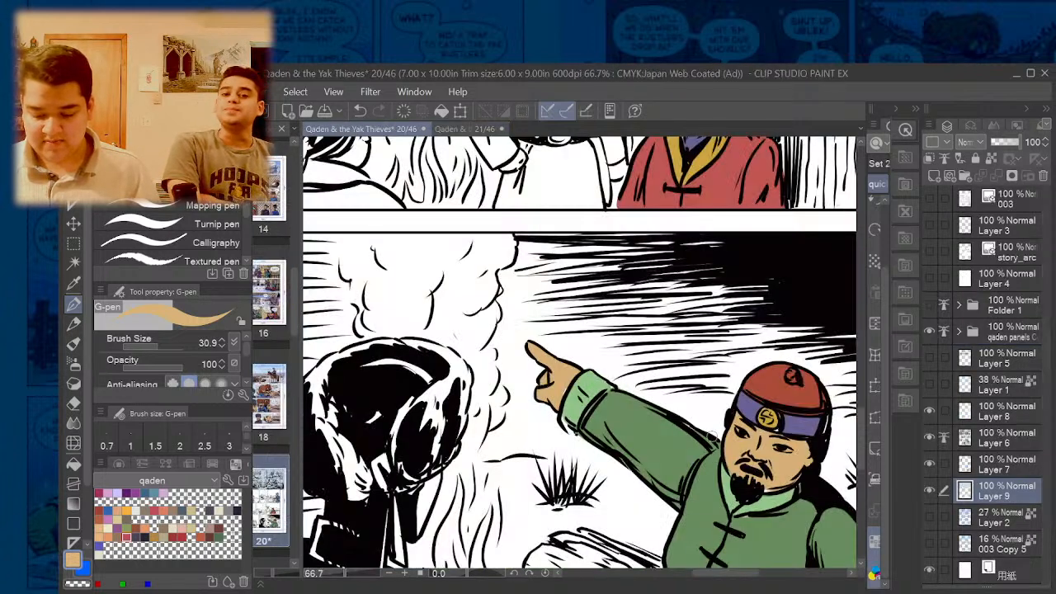
left_click(740, 402, "alt")
left_click(487, 129)
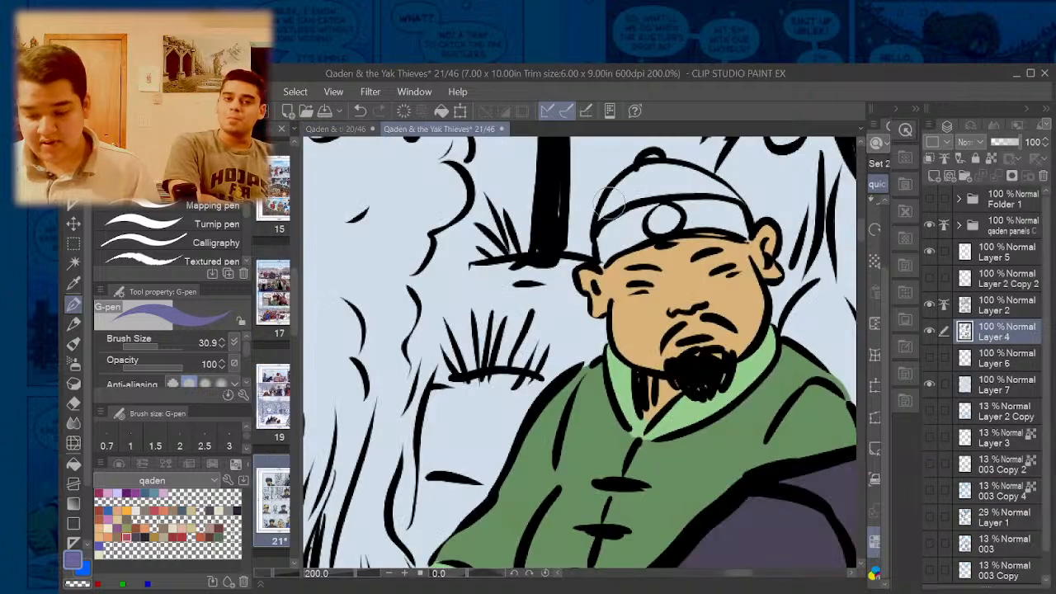
mouse_move(743, 213)
left_mouse_down()
mouse_move(675, 208)
mouse_move(623, 219)
mouse_move(606, 263)
mouse_move(632, 237)
mouse_move(721, 219)
mouse_move(742, 235)
left_mouse_up()
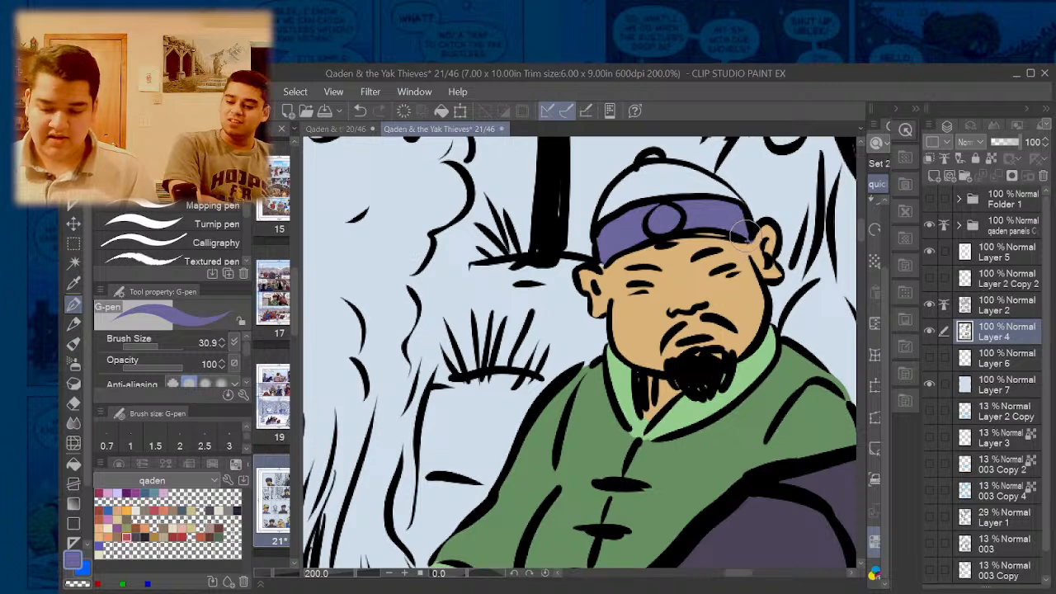
- Sample the gold of the hat emblem on page 20 and paint the round emblem on the campfire man's cap gold
left_click(334, 129)
left_click(759, 414, "alt")
left_click(771, 417, "alt")
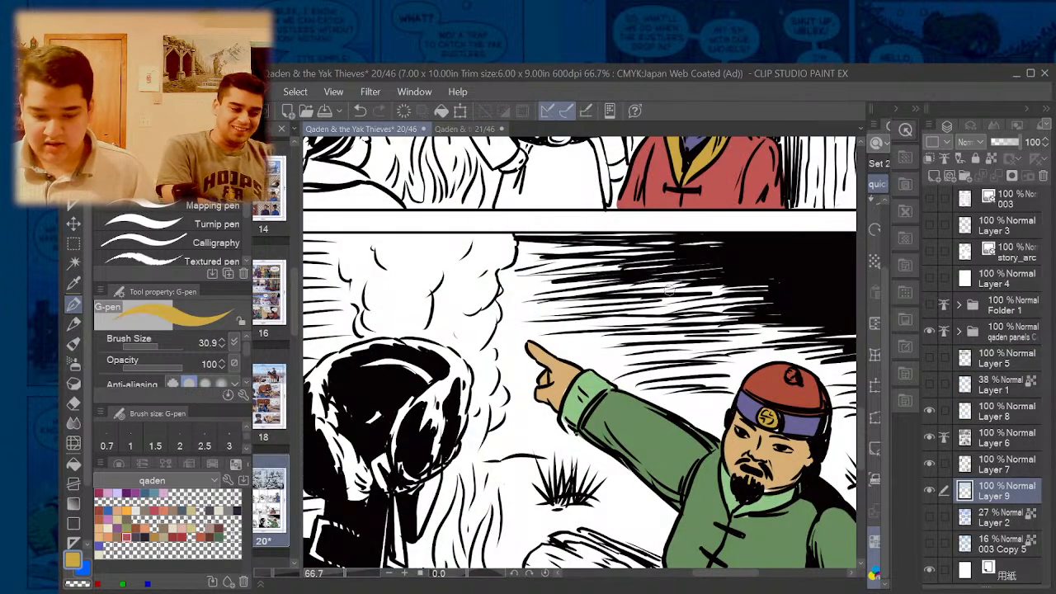
left_click(467, 129)
left_click_drag(658, 213, 669, 223)
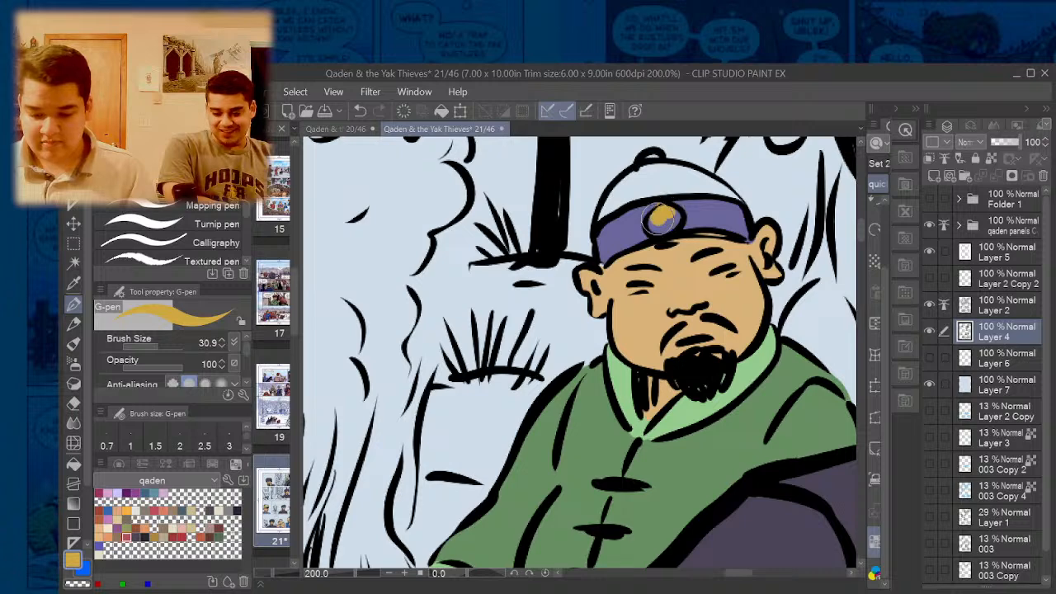
- Sample the red of the cap on page 20, paint the crown of the campfire man's cap red, and touch up its band and emblem
left_click(334, 130)
left_click(771, 375, "alt")
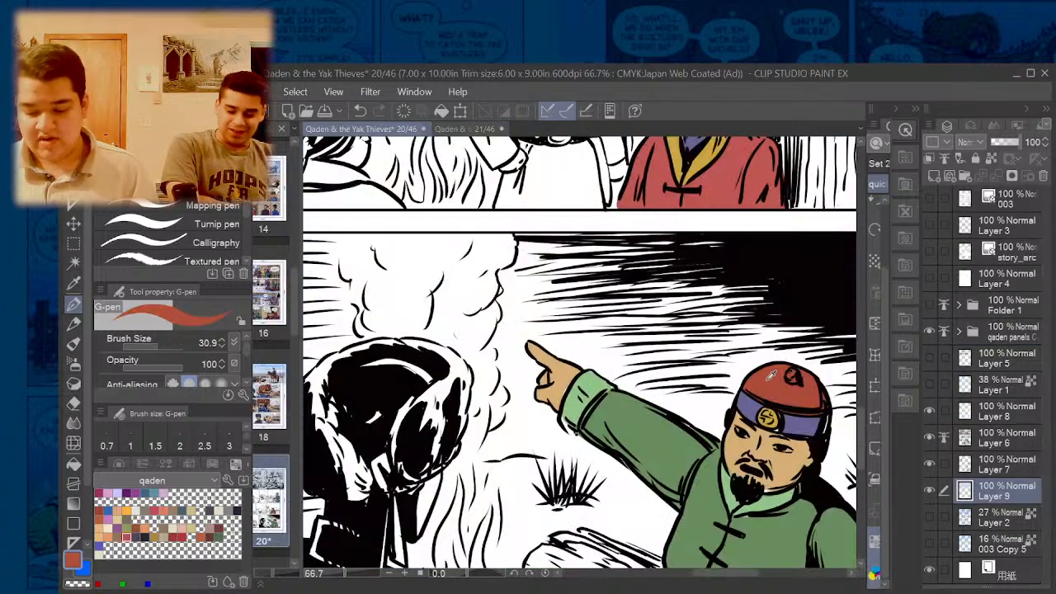
left_click(467, 129)
mouse_move(647, 167)
left_mouse_down()
mouse_move(716, 185)
mouse_move(663, 174)
mouse_move(682, 172)
mouse_move(670, 169)
mouse_move(636, 176)
mouse_move(602, 218)
mouse_move(669, 191)
mouse_move(726, 196)
mouse_move(651, 178)
mouse_move(661, 184)
mouse_move(635, 186)
left_mouse_up()
left_click(716, 209, "alt")
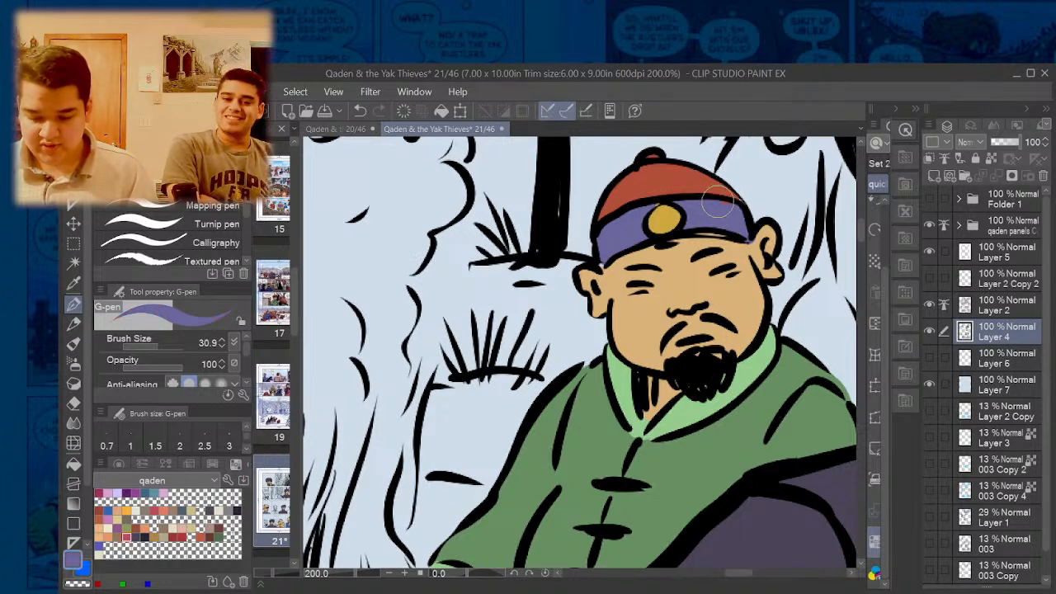
left_click(661, 207, "alt")
scroll(661, 216, "down", 4)
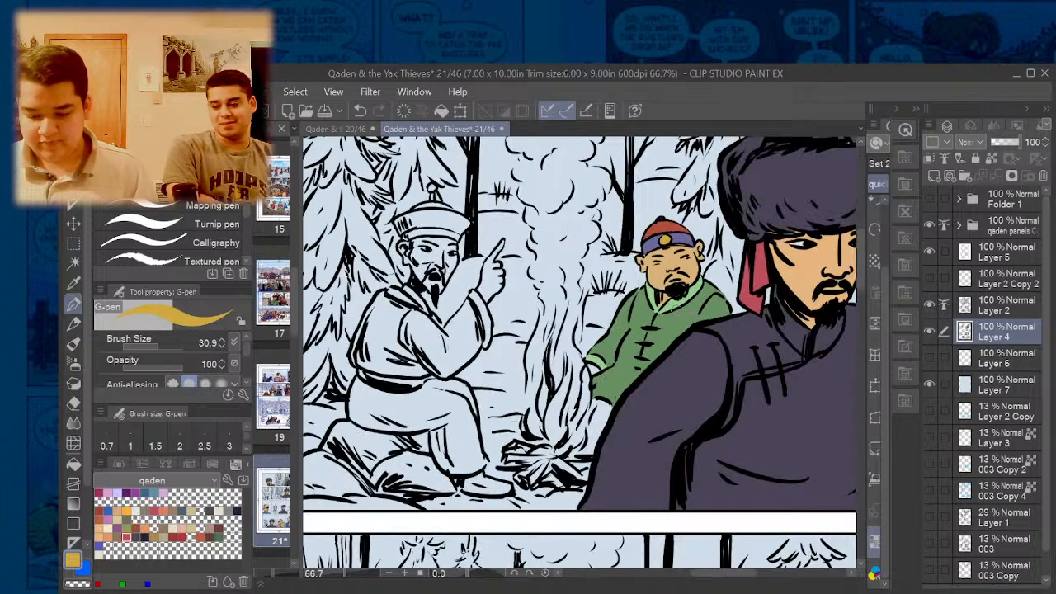
- Sample the pointing man's skin tone on page 20 and color the campfire man's hand below the light green cuff
left_click(345, 130)
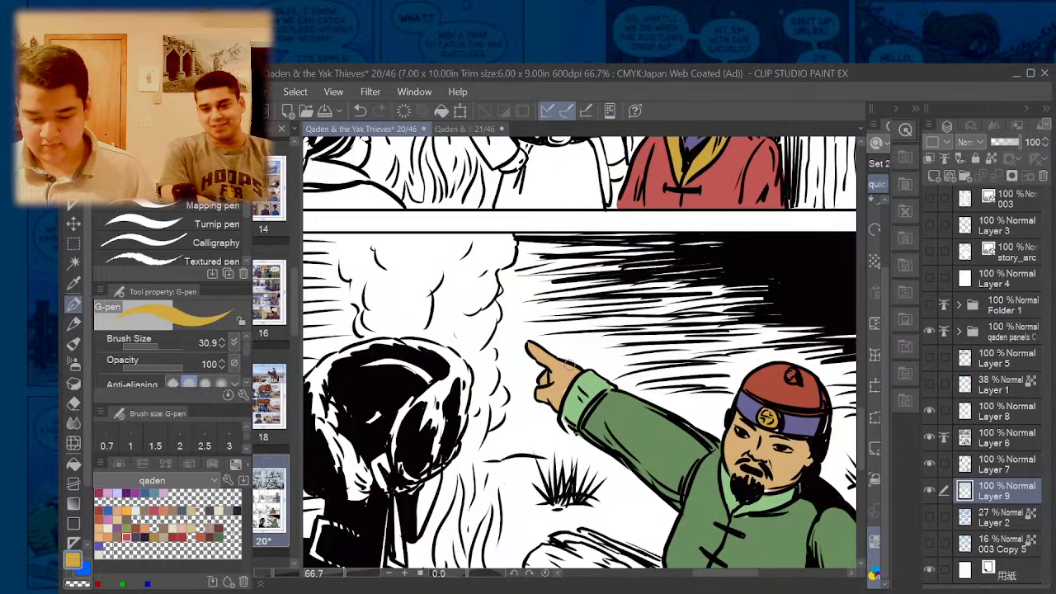
left_click(459, 130)
scroll(586, 368, "up", 4)
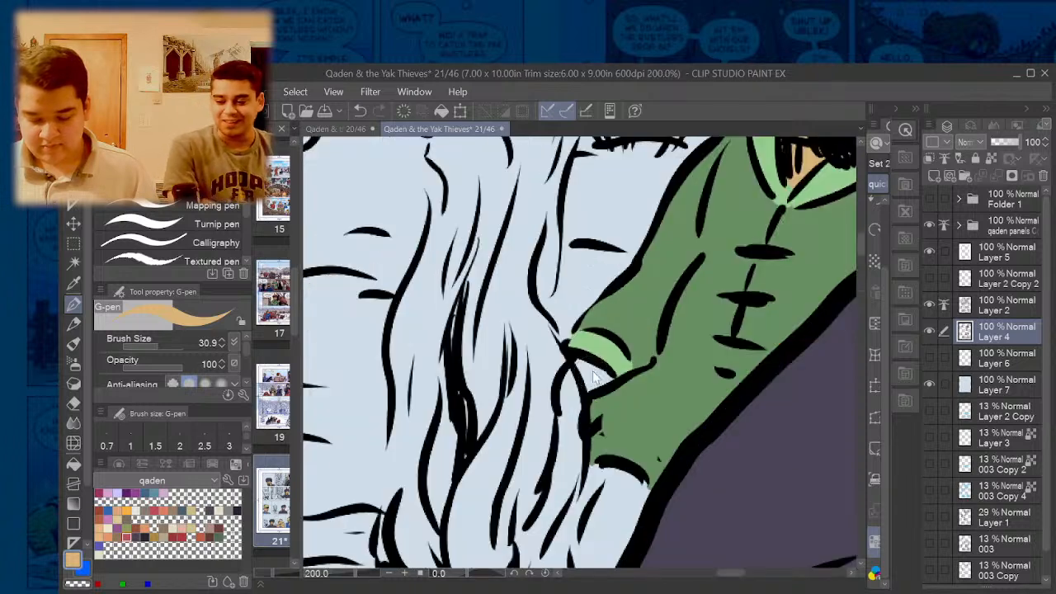
mouse_move(593, 376)
left_mouse_down()
mouse_move(588, 368)
mouse_move(603, 376)
mouse_move(571, 388)
mouse_move(581, 389)
left_mouse_up()
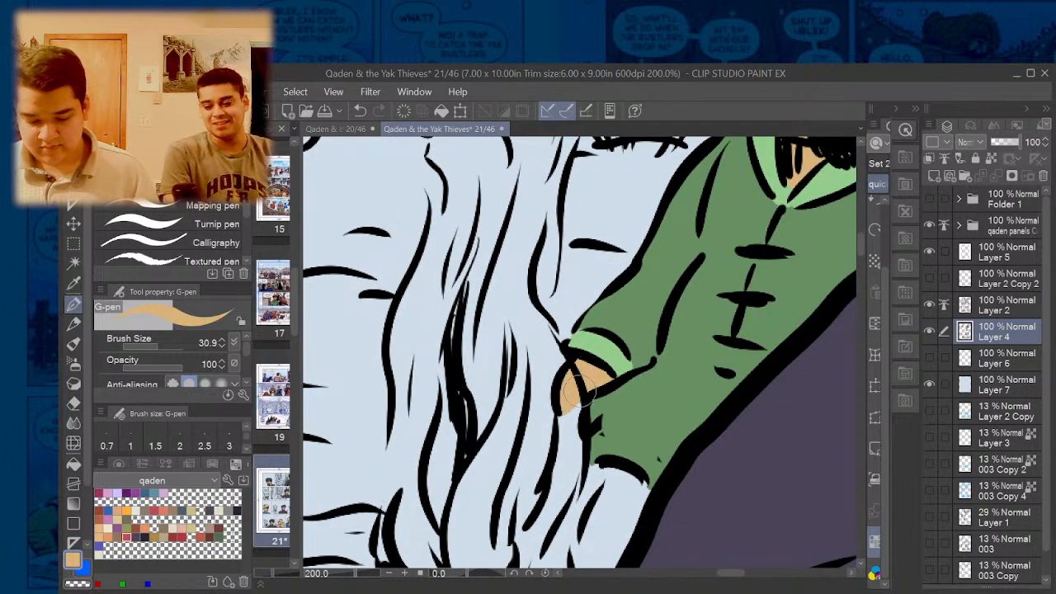
scroll(576, 351, "down", 4)
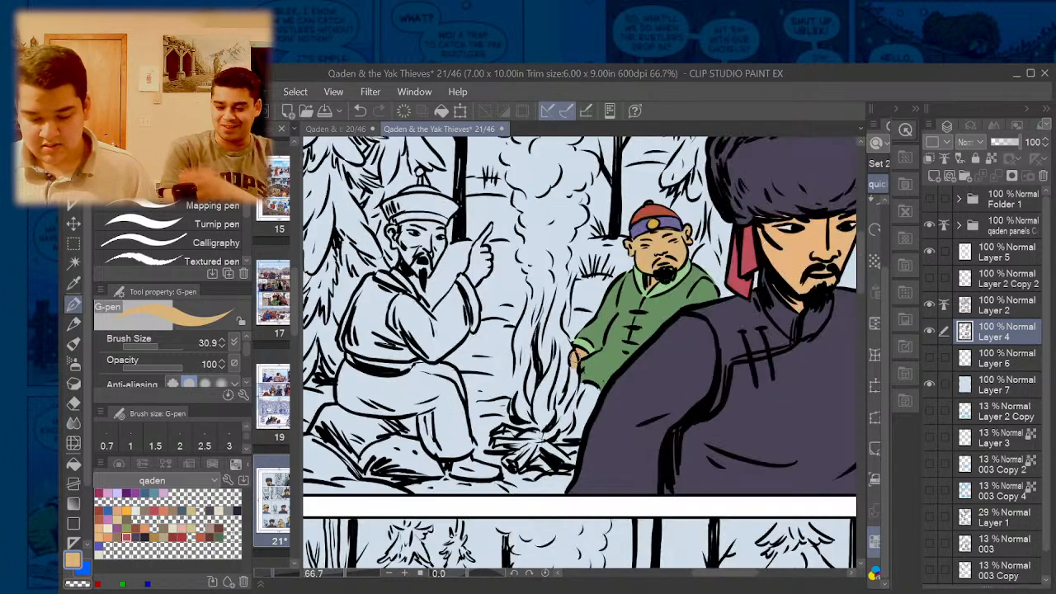
- Check the pointing man's clothing on page 20 and paint the green-robed campfire man's leg below the robe with the dark purple swatch
left_click(339, 130)
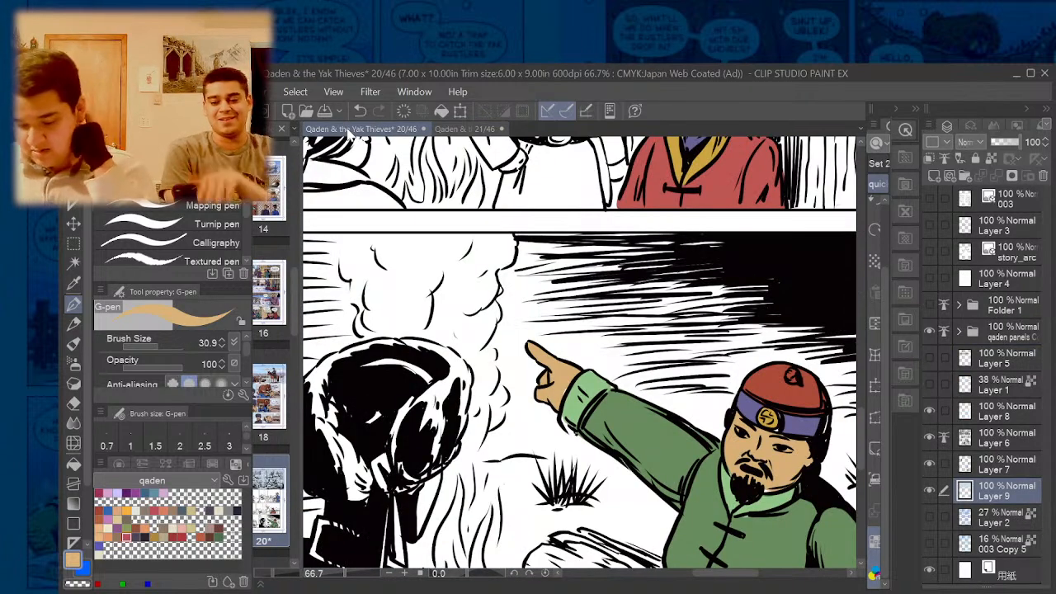
scroll(355, 183, "down", 2)
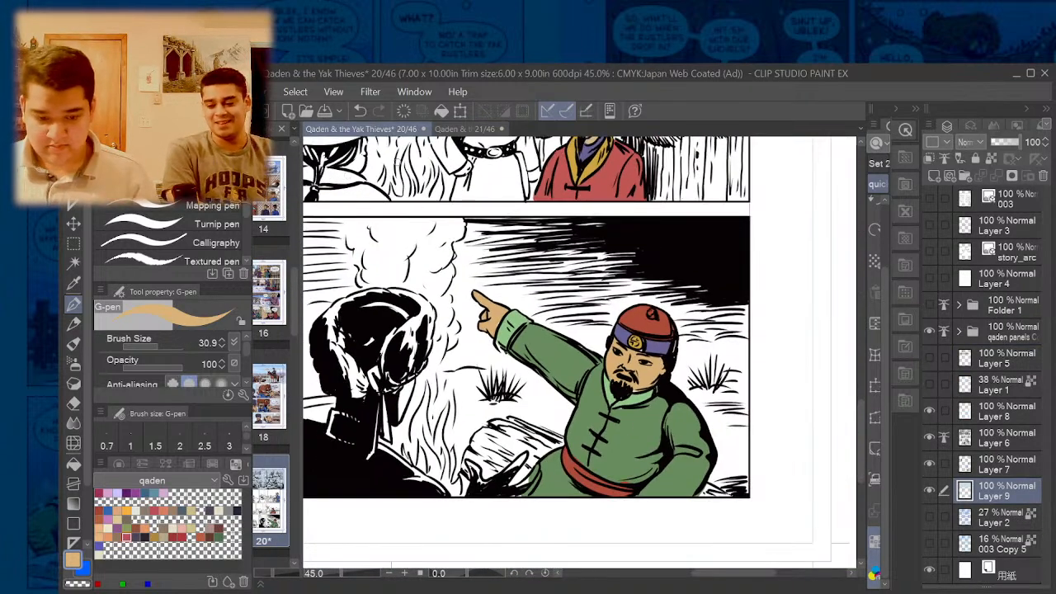
left_click(446, 132)
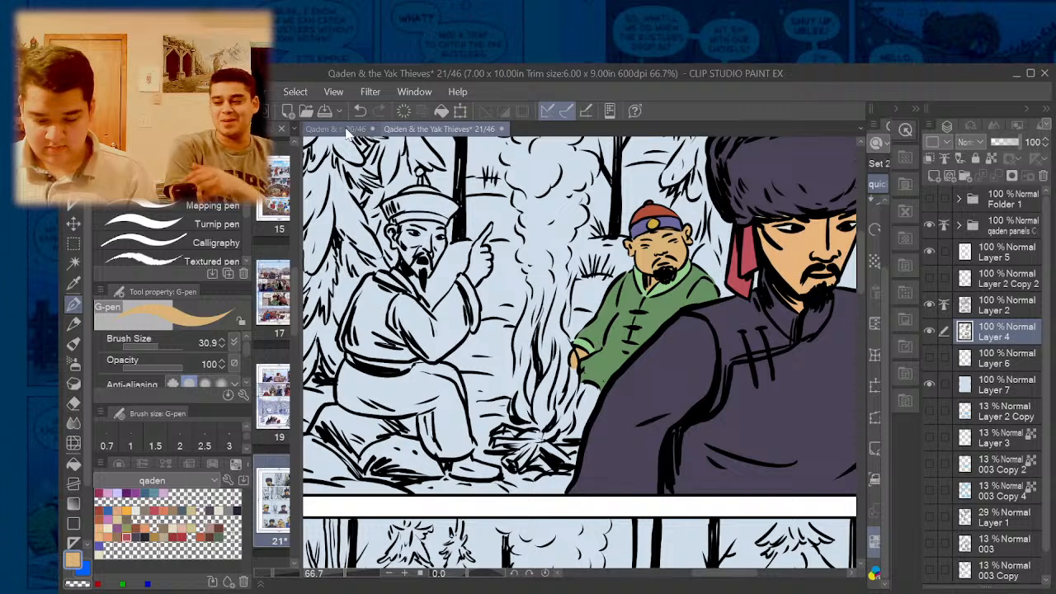
left_click(633, 231, "alt")
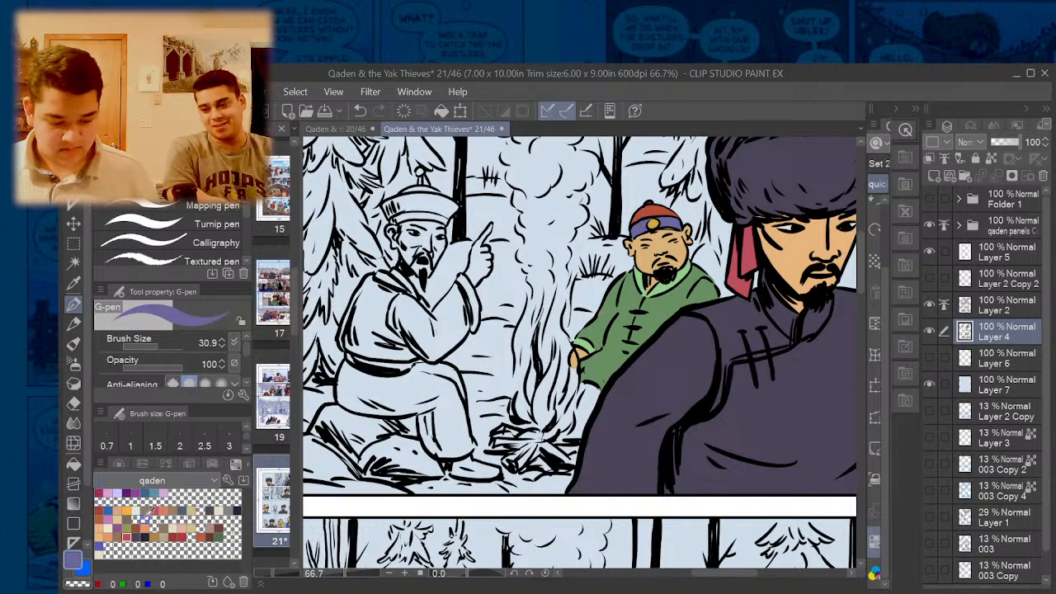
left_click(137, 536)
scroll(574, 409, "up", 4)
left_click_drag(611, 355, 596, 381)
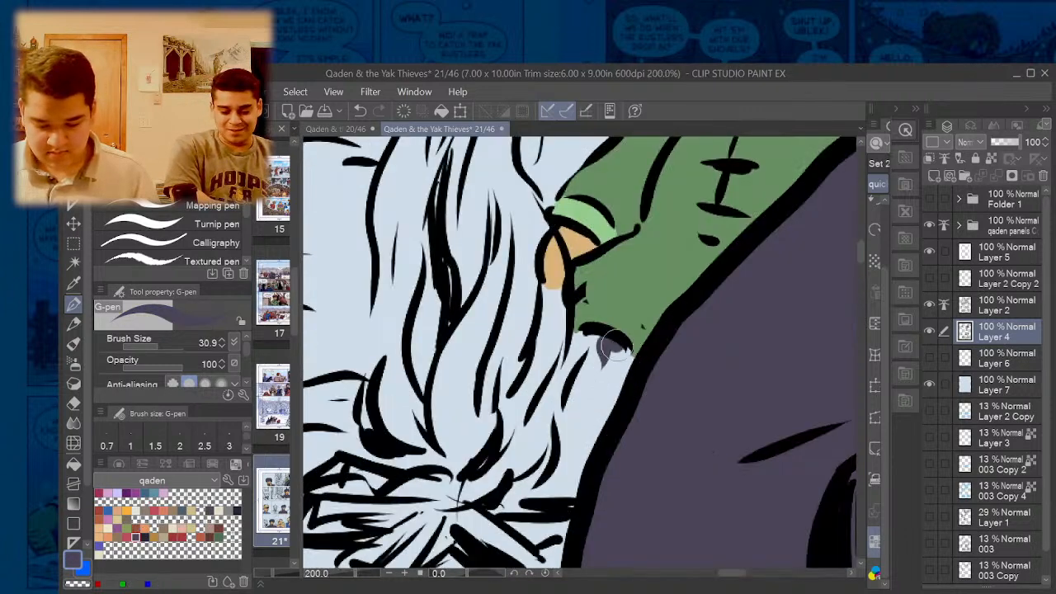
mouse_move(574, 330)
left_mouse_down()
mouse_move(585, 418)
mouse_move(602, 373)
mouse_move(621, 369)
mouse_move(613, 352)
mouse_move(590, 438)
left_mouse_up()
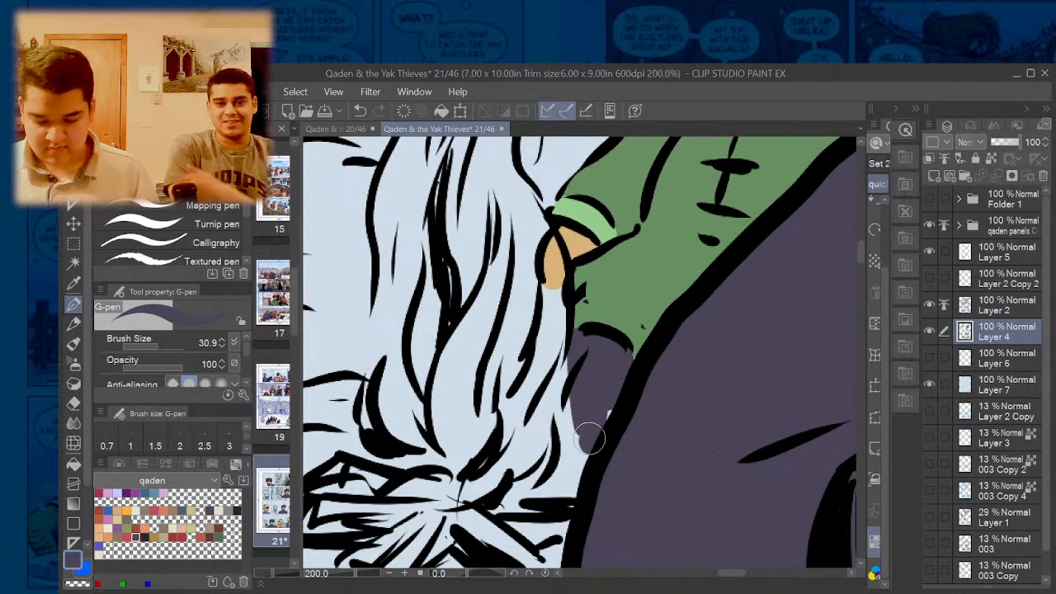
left_click_drag(602, 371, 606, 403)
scroll(639, 419, "down", 4)
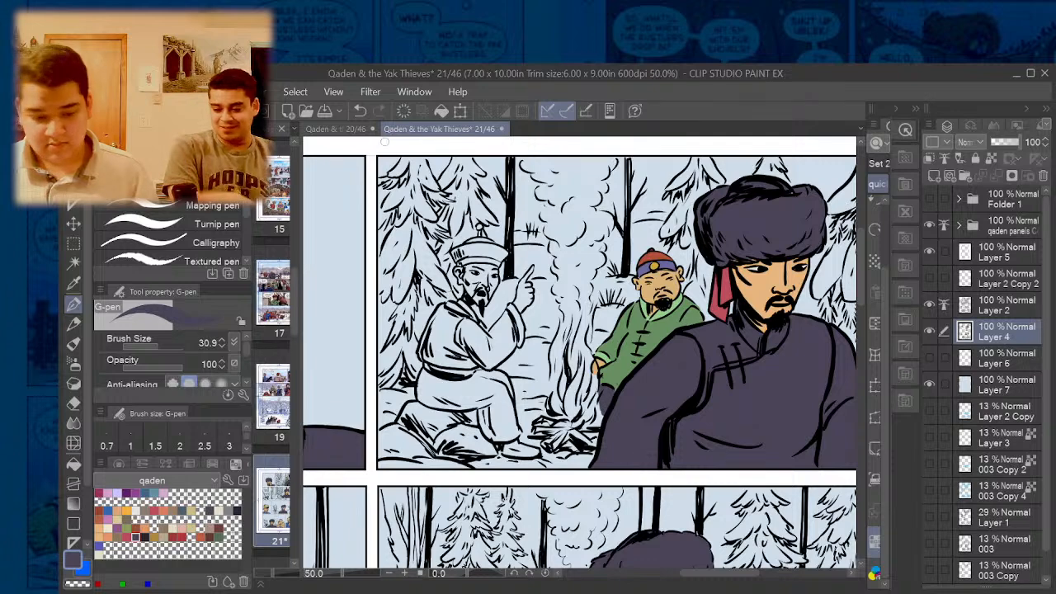
- Sample the purple of the red-robed man's hat on page 20 and paint the hat brim of the seated man with the raised finger
left_click(339, 129)
scroll(689, 413, "down", 2)
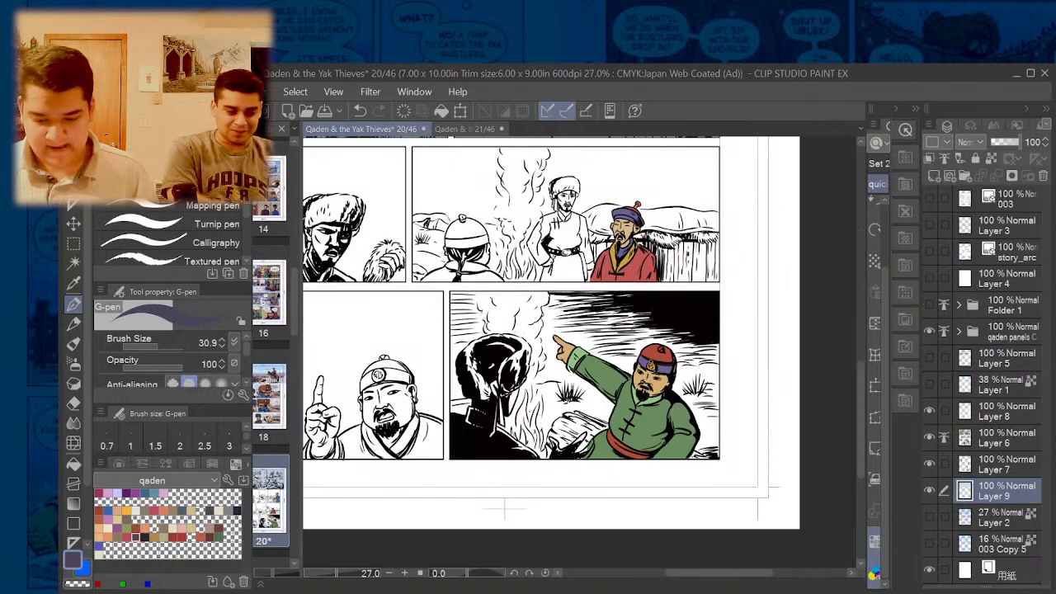
scroll(623, 178, "up", 2)
left_click(464, 129)
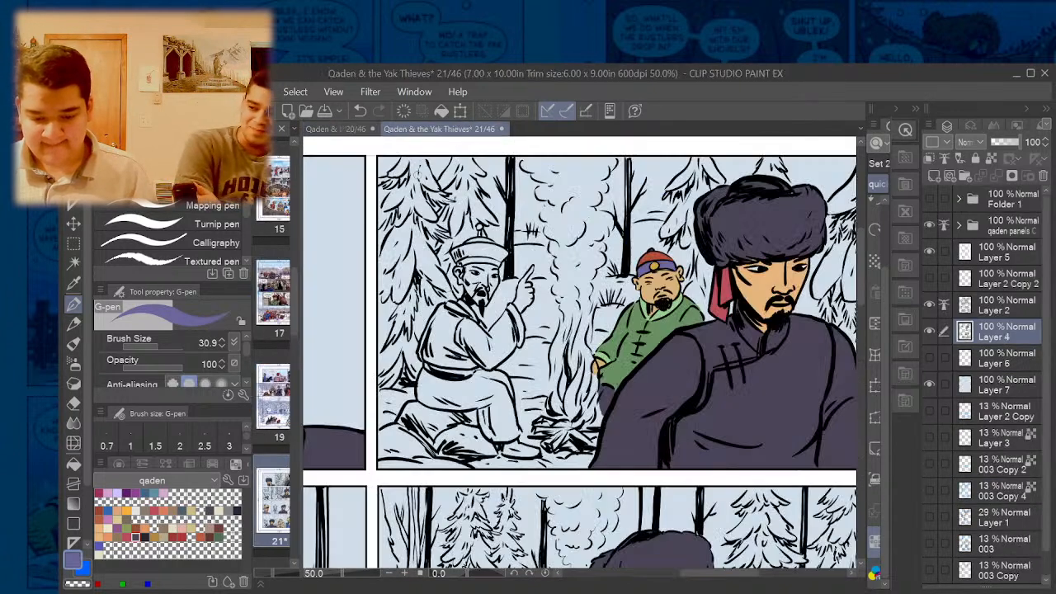
scroll(453, 253, "up", 4)
mouse_move(446, 240)
left_mouse_down()
mouse_move(472, 297)
mouse_move(518, 286)
mouse_move(627, 296)
mouse_move(657, 252)
mouse_move(565, 232)
mouse_move(468, 245)
mouse_move(581, 228)
mouse_move(650, 253)
mouse_move(510, 242)
mouse_move(594, 252)
mouse_move(470, 258)
left_mouse_up()
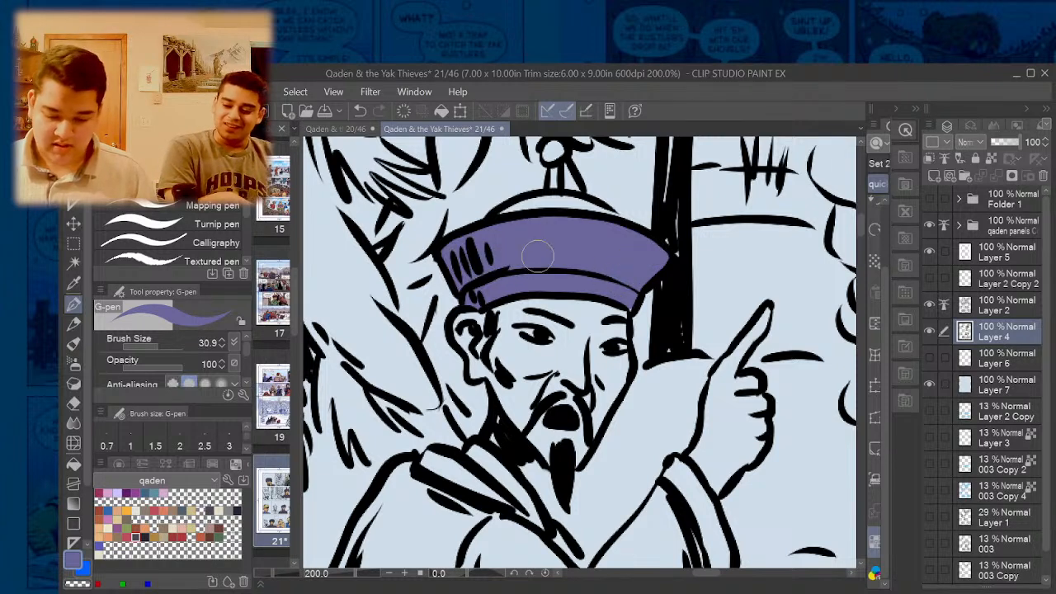
scroll(528, 257, "down", 3)
- Sample the gold of the red-robed man's collar on page 20 and paint the seated man's outer collar trim with it
left_click(337, 128)
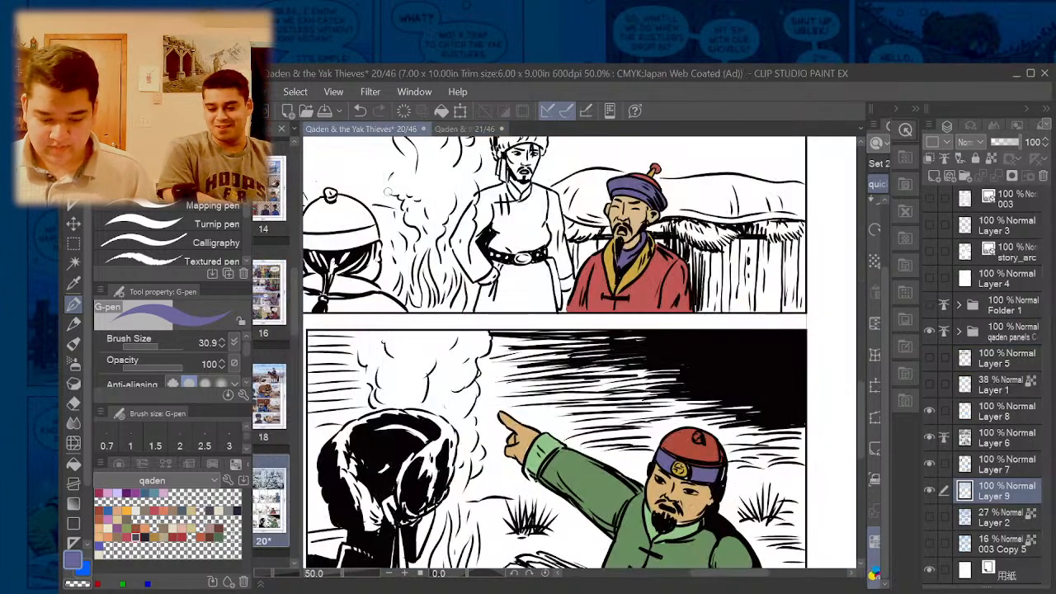
left_click(614, 264, "alt")
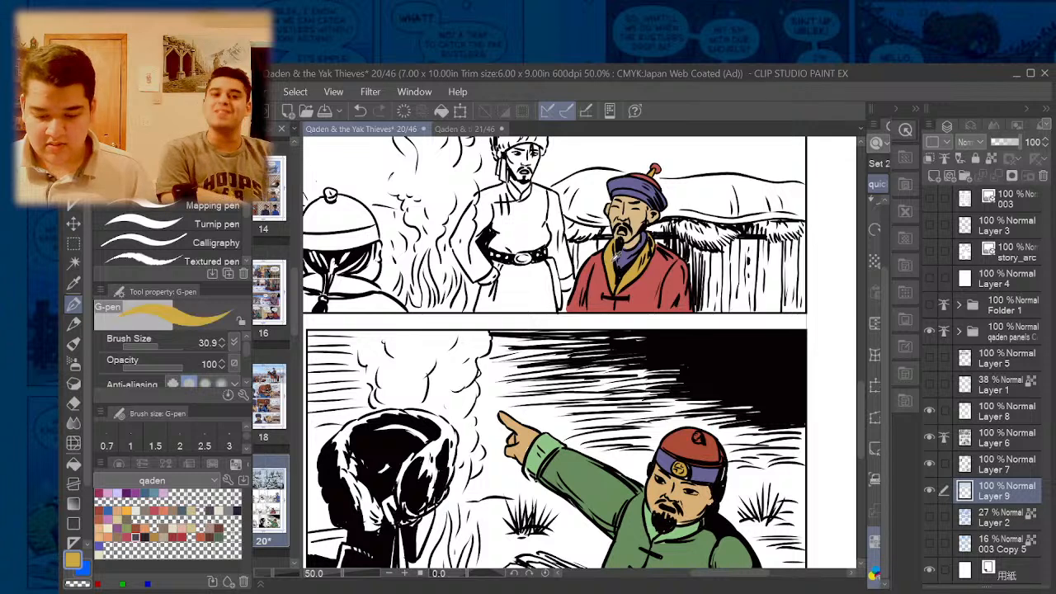
left_click(455, 132)
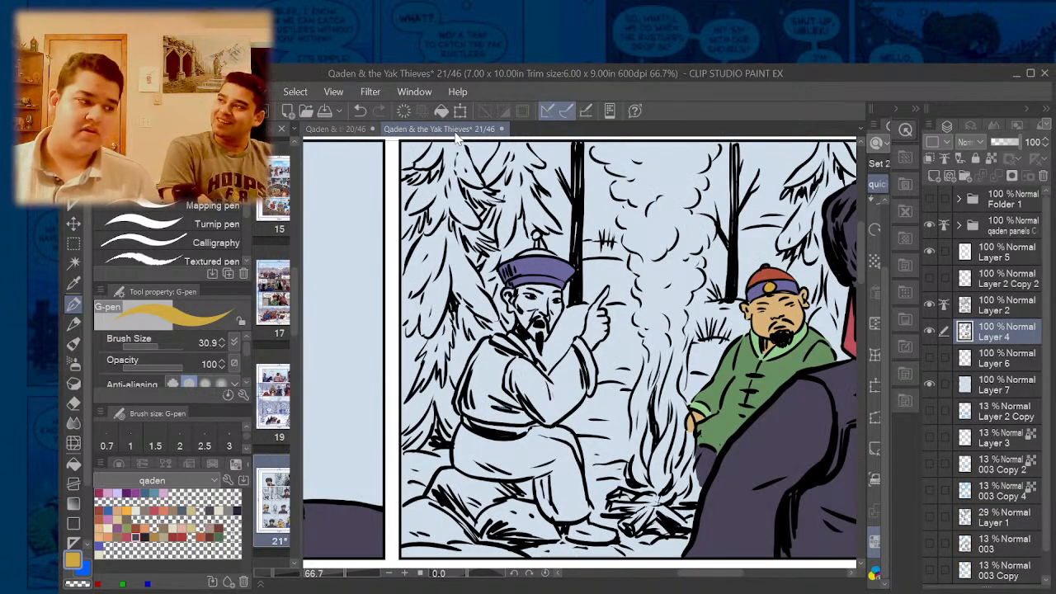
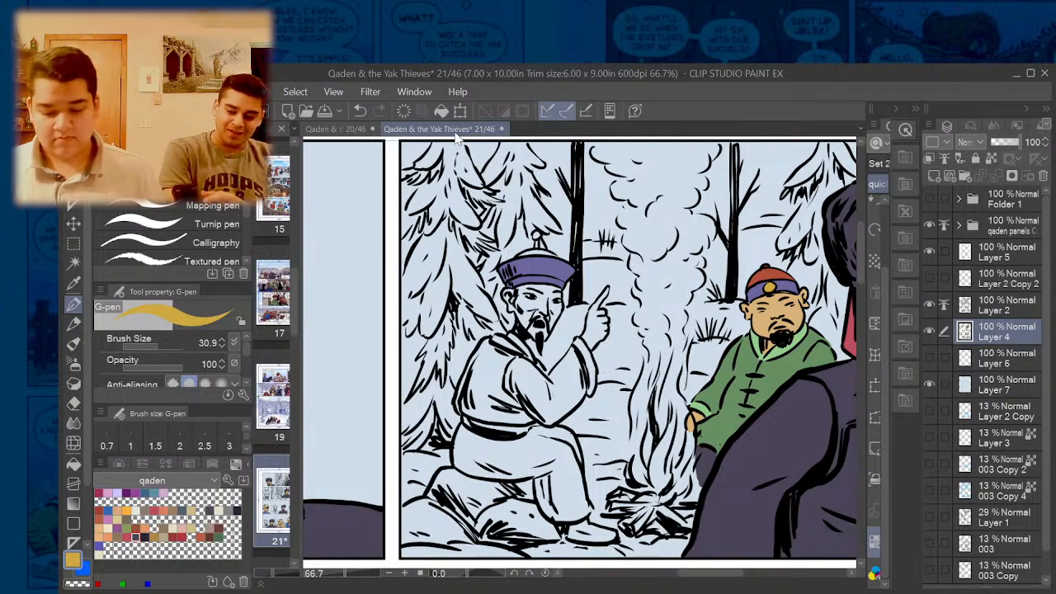
left_click(345, 130)
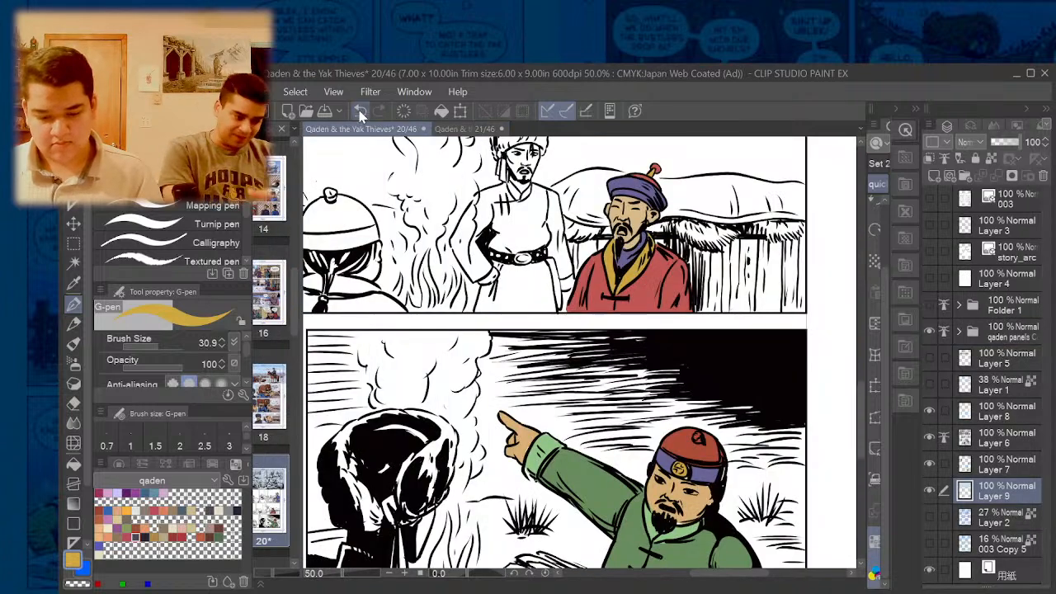
left_click(445, 130)
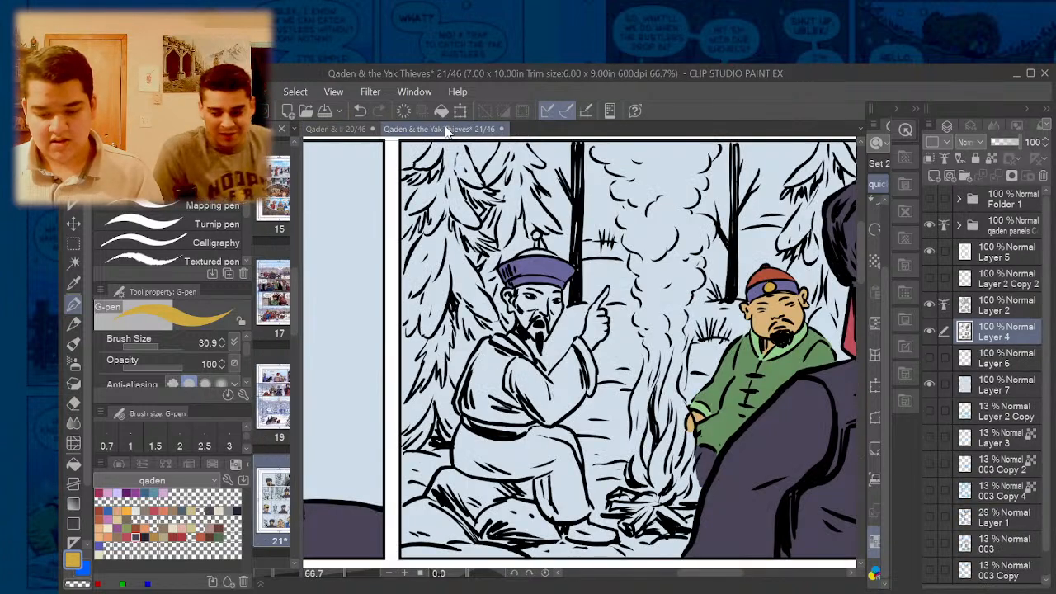
left_click(347, 129)
left_click(464, 129)
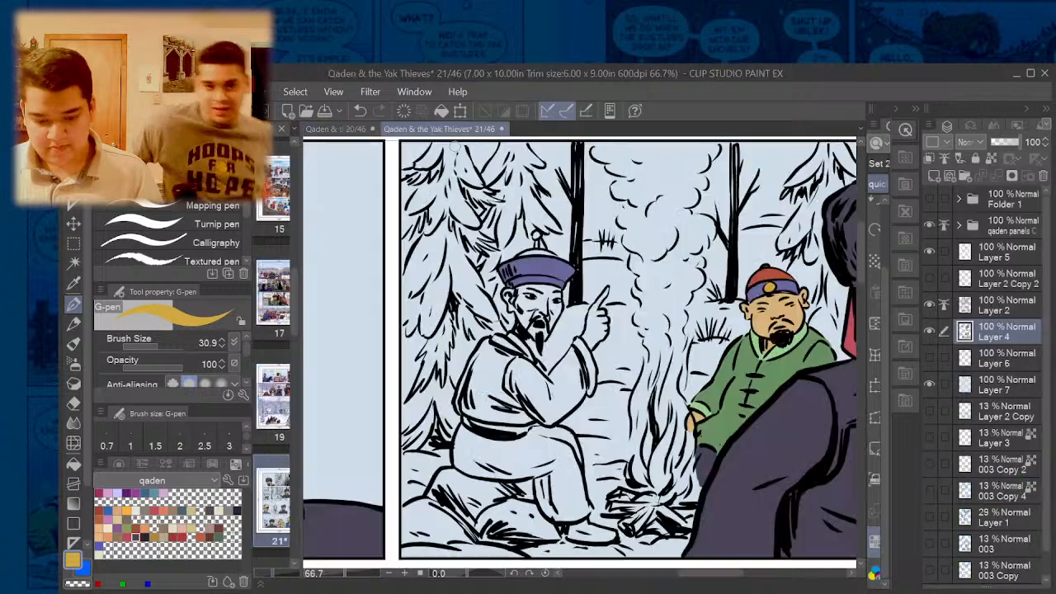
scroll(504, 353, "up", 3)
mouse_move(494, 315)
left_mouse_down()
mouse_move(562, 360)
mouse_move(481, 308)
left_mouse_up()
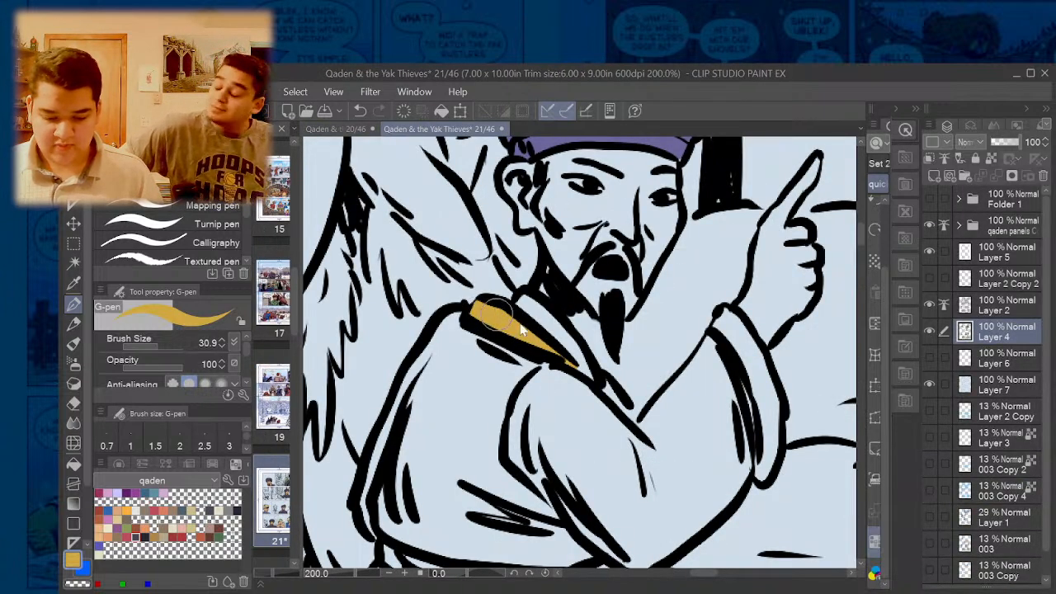
scroll(485, 312, "down", 3)
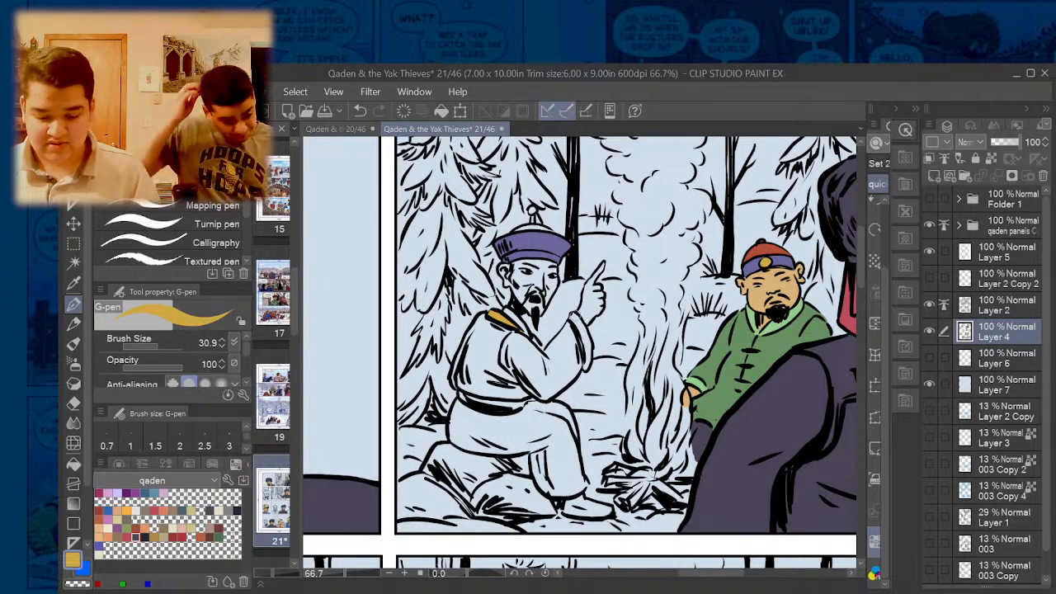
- Paint the cuff on the seated man's raised sleeve in the same gold
scroll(573, 316, "up", 3)
mouse_move(565, 289)
left_mouse_down()
mouse_move(591, 334)
mouse_move(565, 307)
mouse_move(609, 372)
mouse_move(604, 392)
mouse_move(590, 339)
mouse_move(605, 454)
mouse_move(612, 398)
left_mouse_up()
scroll(636, 338, "down", 3)
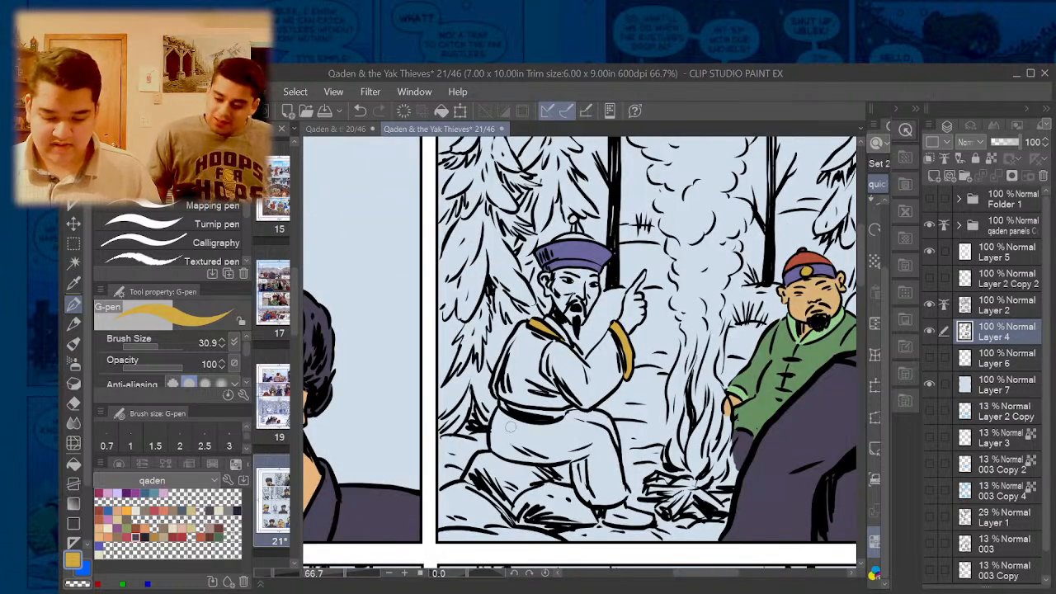
- Sample the red of the robe on page 20 and paint the torso and upper sleeve of the seated man's jacket
left_click(339, 128)
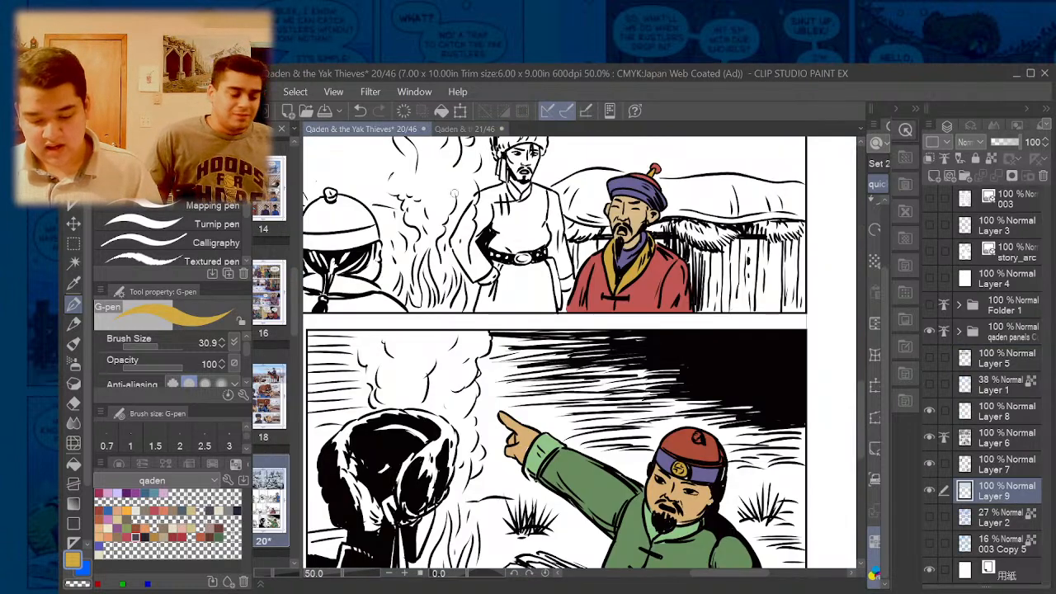
scroll(517, 252, "down", 1)
scroll(561, 216, "up", 2)
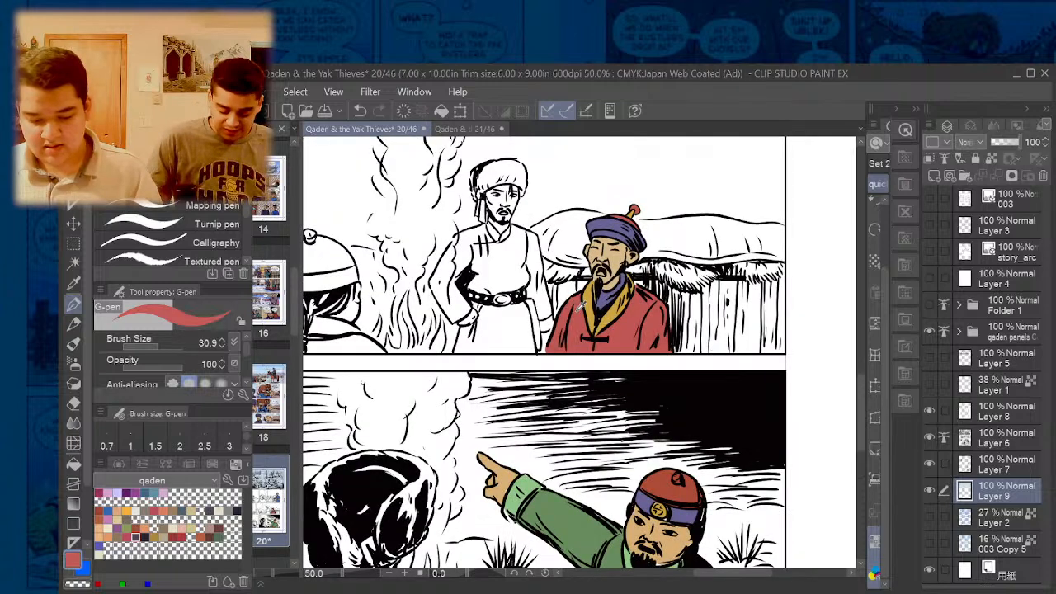
left_click(466, 130)
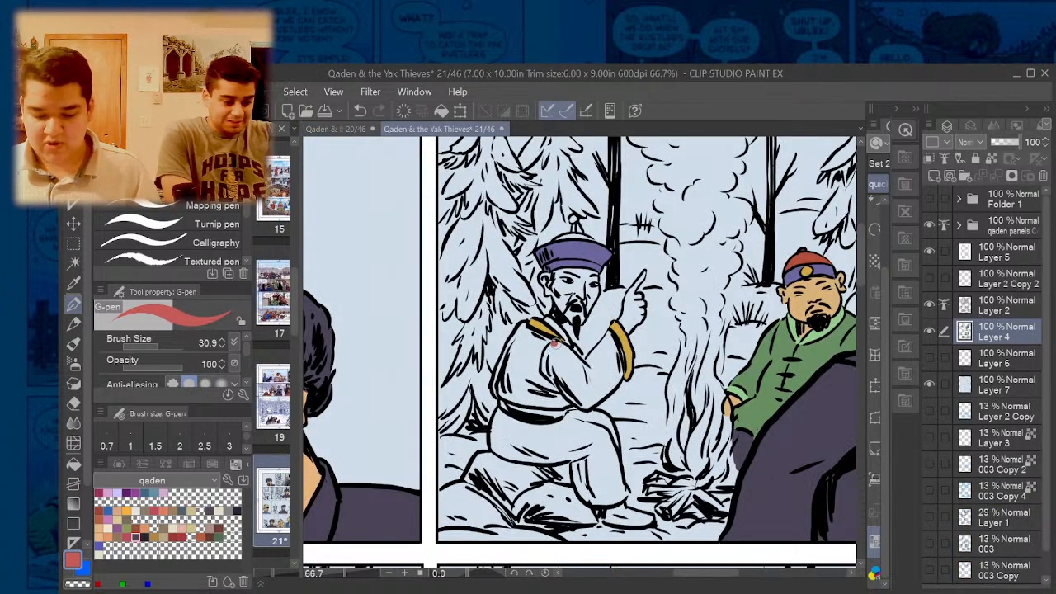
mouse_move(583, 369)
left_mouse_down()
mouse_move(552, 353)
mouse_move(563, 390)
left_mouse_up()
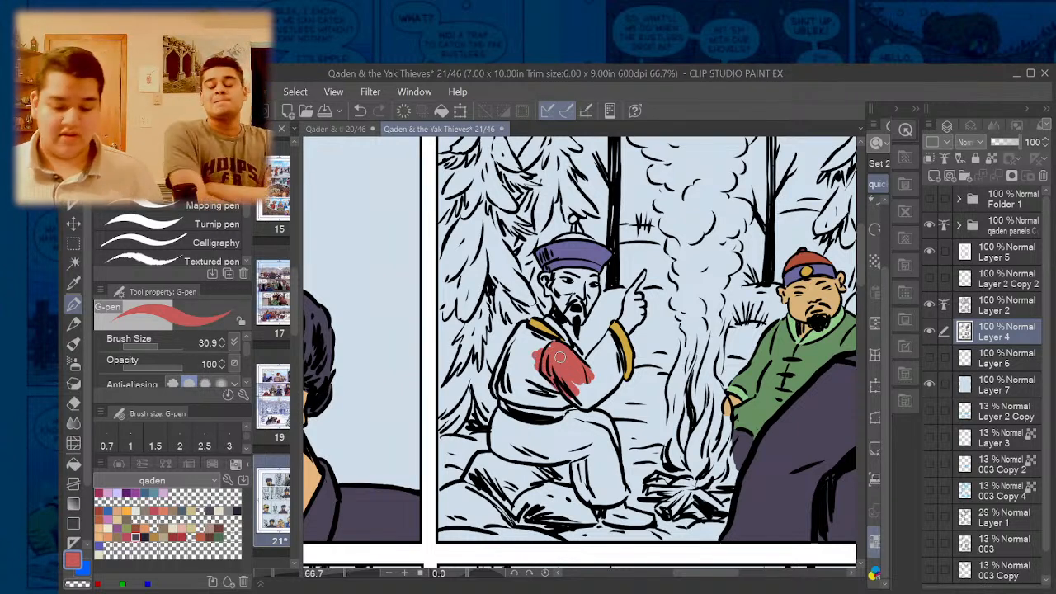
scroll(528, 331, "up", 5)
mouse_move(505, 318)
left_mouse_down()
mouse_move(624, 384)
mouse_move(557, 354)
mouse_move(609, 394)
mouse_move(597, 396)
mouse_move(514, 340)
mouse_move(512, 318)
mouse_move(467, 412)
mouse_move(480, 367)
mouse_move(472, 375)
mouse_move(455, 442)
mouse_move(487, 340)
mouse_move(425, 504)
mouse_move(435, 521)
mouse_move(644, 549)
mouse_move(507, 516)
mouse_move(484, 432)
mouse_move(515, 346)
mouse_move(543, 382)
mouse_move(531, 361)
mouse_move(518, 384)
mouse_move(598, 496)
mouse_move(505, 442)
mouse_move(590, 543)
mouse_move(455, 495)
mouse_move(499, 391)
mouse_move(492, 457)
mouse_move(512, 367)
mouse_move(519, 427)
left_mouse_up()
key("e")
key("p")
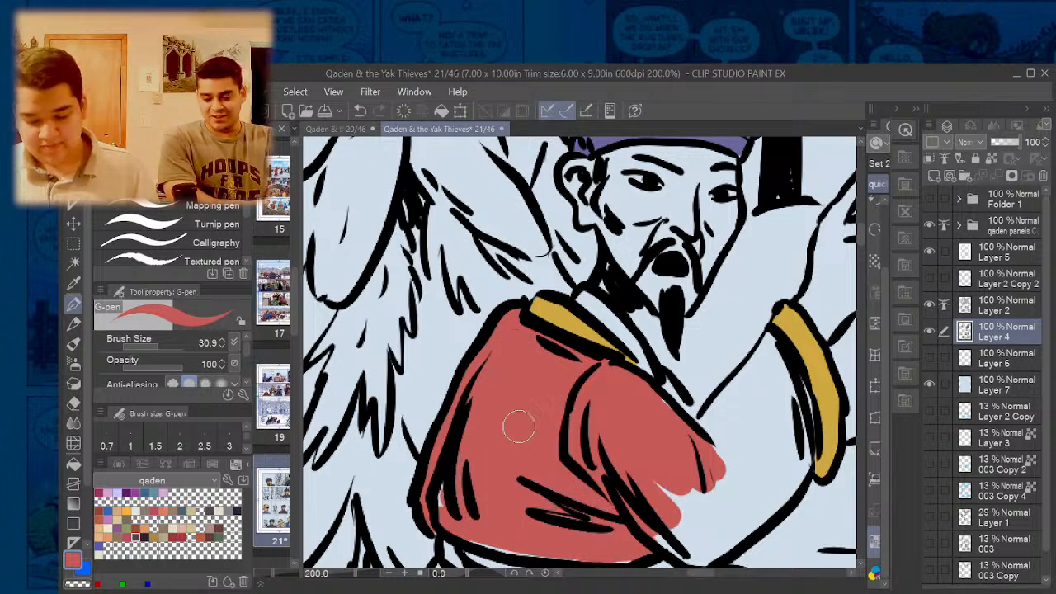
- Fill the rest of the seated man's raised sleeve with red, from the elbow up to the gold cuff
scroll(516, 379, "down", 5)
scroll(618, 306, "up", 5)
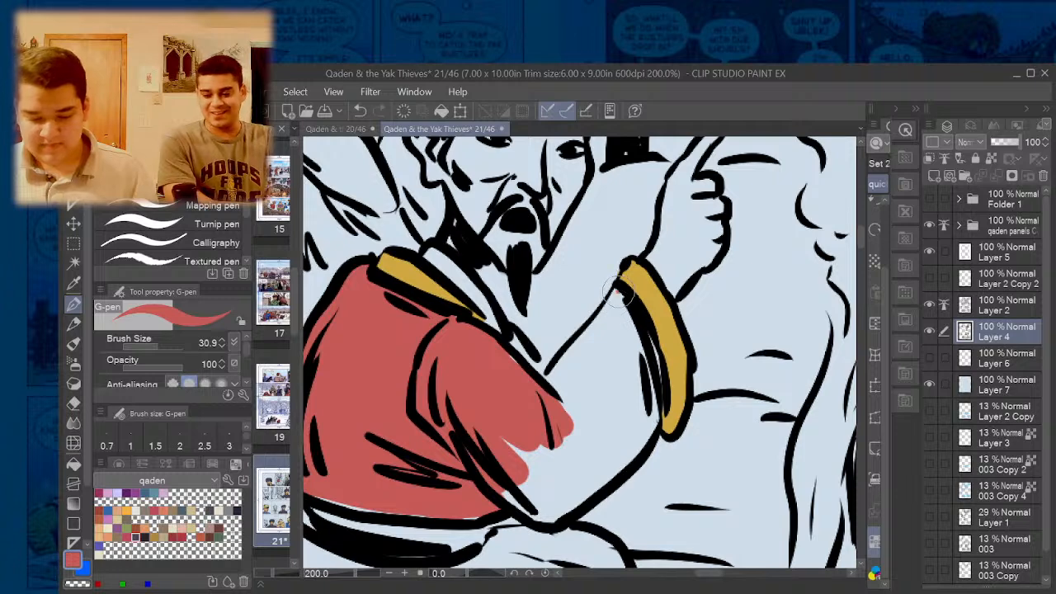
mouse_move(618, 293)
left_mouse_down()
mouse_move(557, 379)
mouse_move(615, 302)
mouse_move(643, 368)
mouse_move(635, 323)
mouse_move(647, 361)
mouse_move(641, 352)
mouse_move(646, 416)
mouse_move(648, 350)
mouse_move(646, 426)
mouse_move(565, 496)
mouse_move(508, 455)
mouse_move(546, 514)
mouse_move(504, 484)
mouse_move(558, 506)
mouse_move(617, 448)
mouse_move(625, 322)
mouse_move(535, 476)
mouse_move(591, 357)
mouse_move(538, 427)
mouse_move(610, 367)
mouse_move(606, 423)
mouse_move(542, 461)
mouse_move(551, 474)
mouse_move(575, 463)
mouse_move(594, 405)
left_mouse_up()
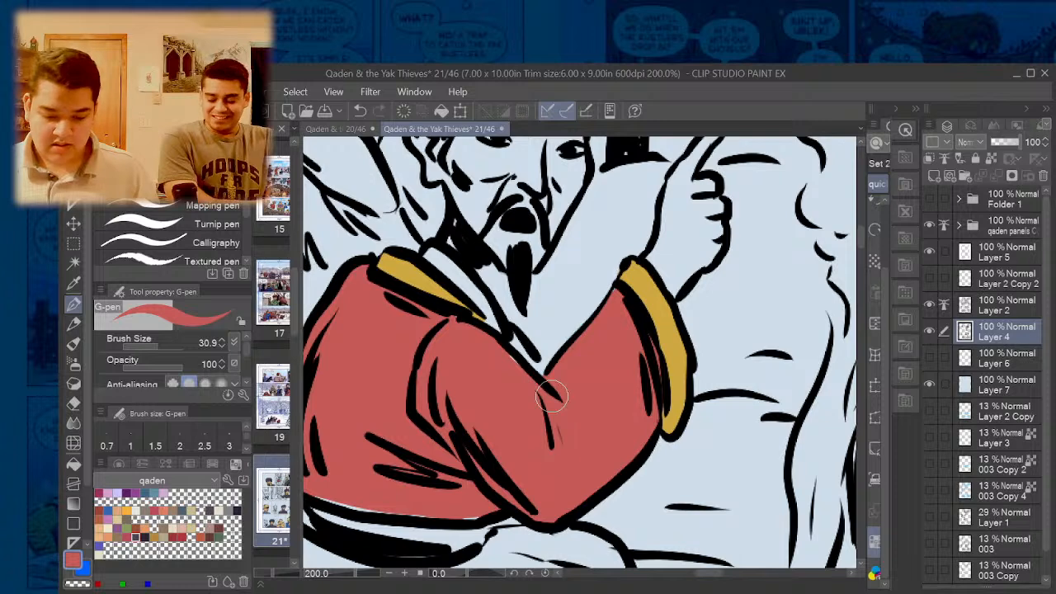
scroll(503, 347, "down", 3)
- Paint the seated man's inner collar, between the gold trim and the neck, with the purple of his hat
scroll(491, 326, "up", 3)
left_click(464, 299)
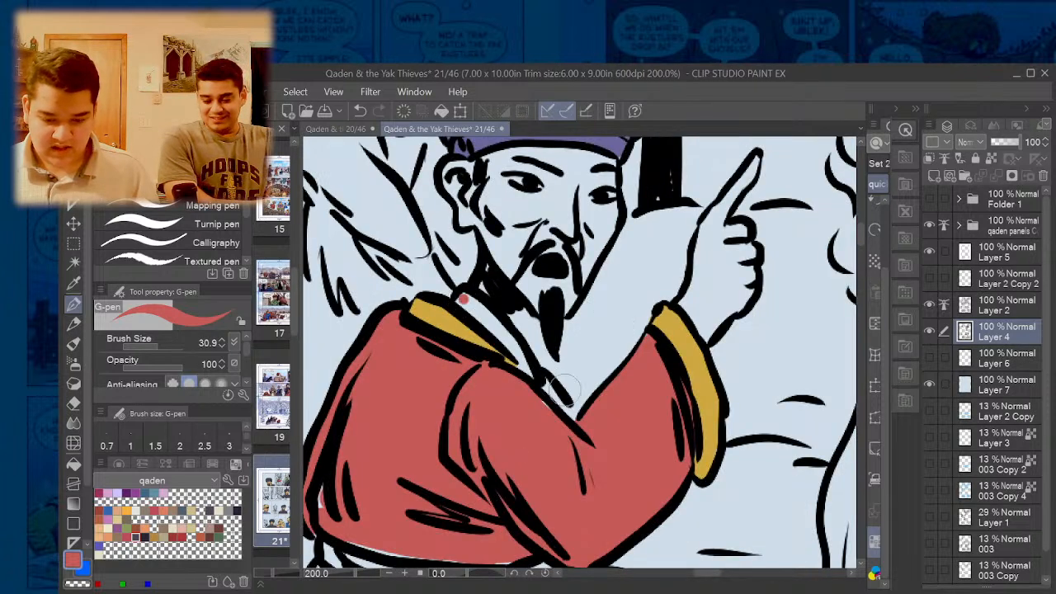
scroll(562, 387, "down", 3)
scroll(538, 285, "up", 3)
mouse_move(538, 354)
left_mouse_down()
mouse_move(507, 367)
mouse_move(562, 394)
mouse_move(587, 431)
left_mouse_up()
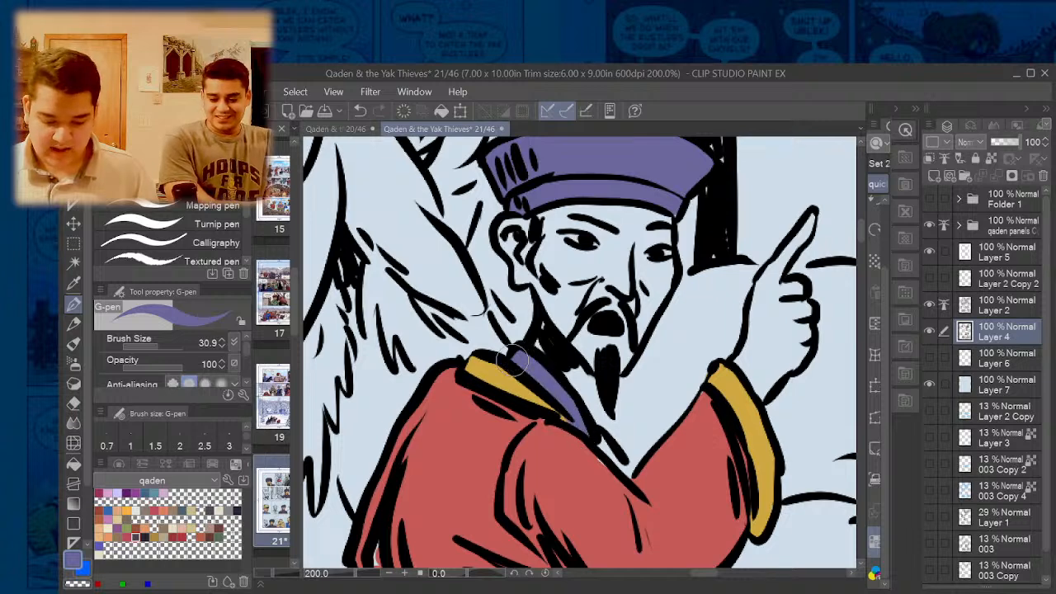
scroll(623, 433, "down", 3)
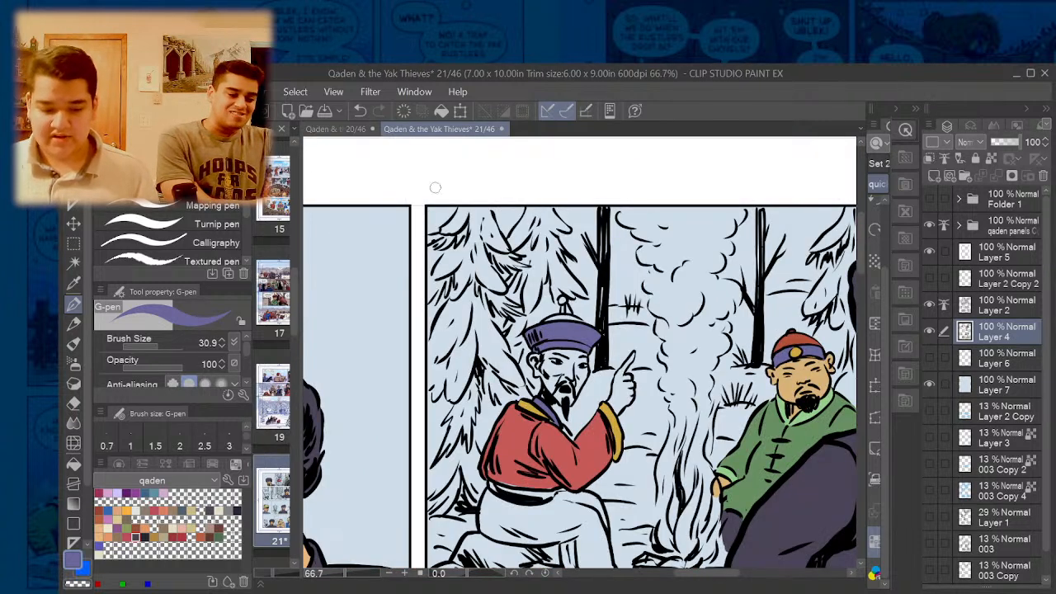
- Sample the red of the hat crown on page 20, paint the seated man's hat crown with it, and recheck the hat reference
left_click(338, 130)
scroll(606, 223, "up", 3)
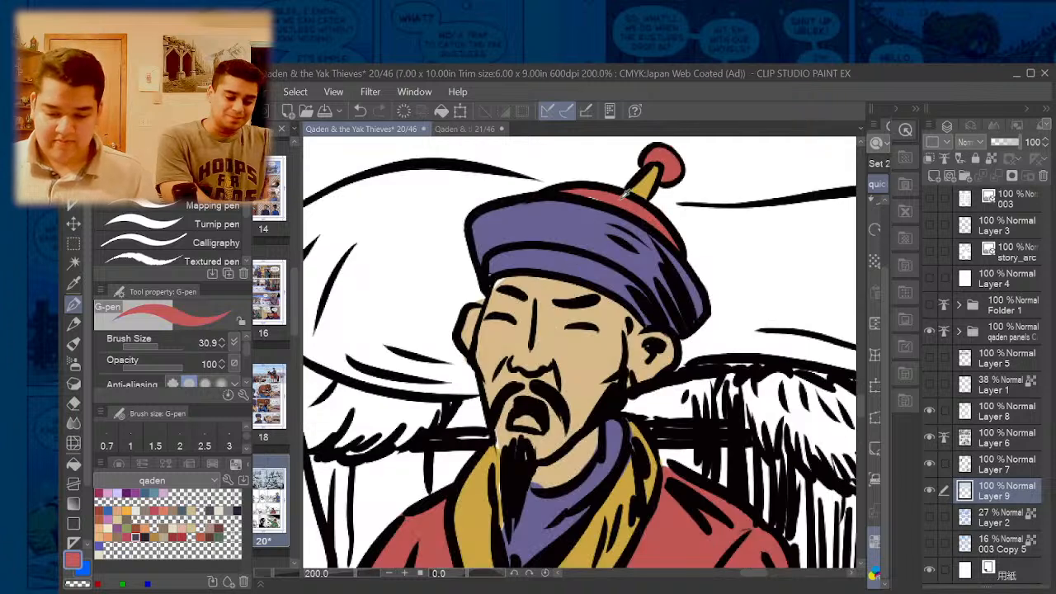
left_click(464, 128)
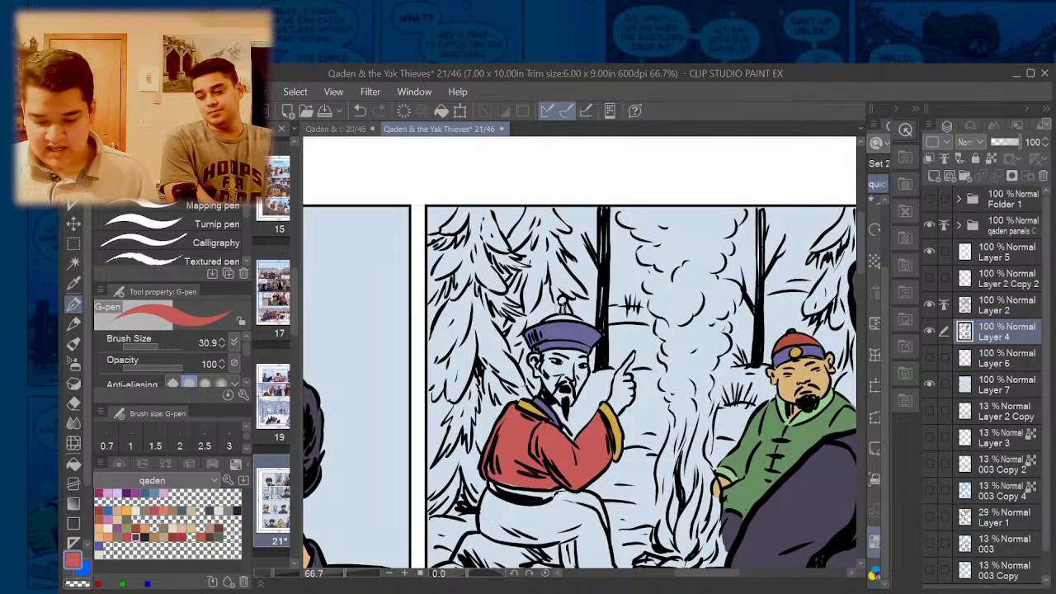
scroll(565, 330, "up", 3)
mouse_move(508, 340)
left_mouse_down()
mouse_move(614, 335)
mouse_move(629, 345)
left_mouse_up()
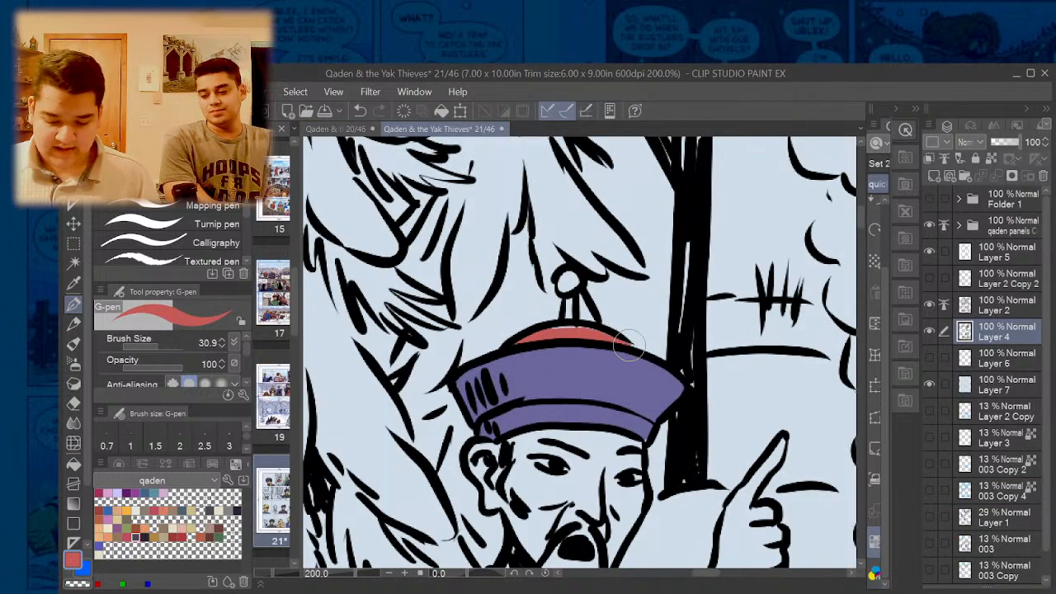
left_click(345, 132)
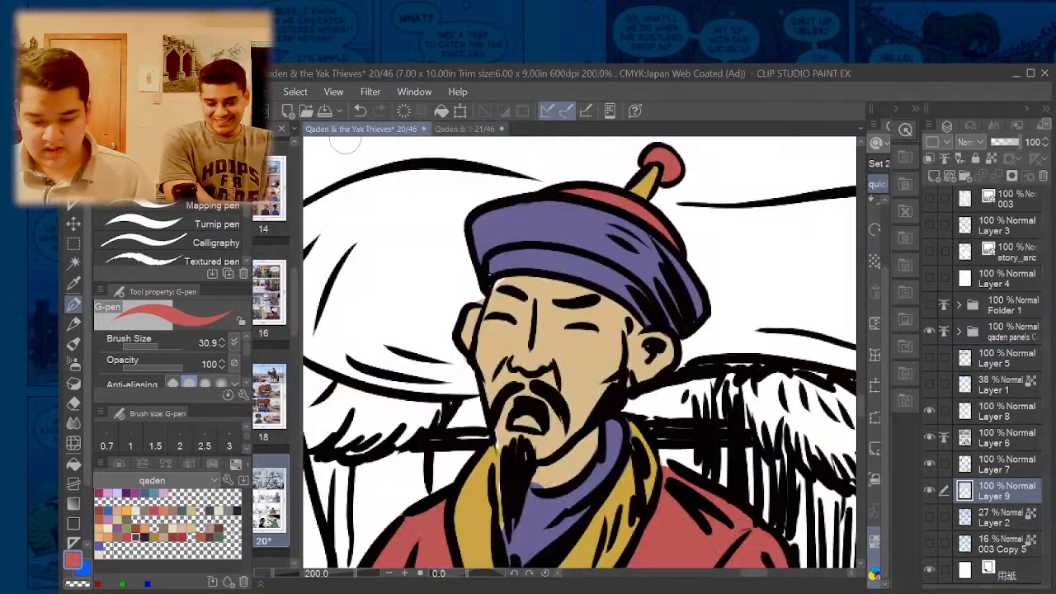
left_click(466, 128)
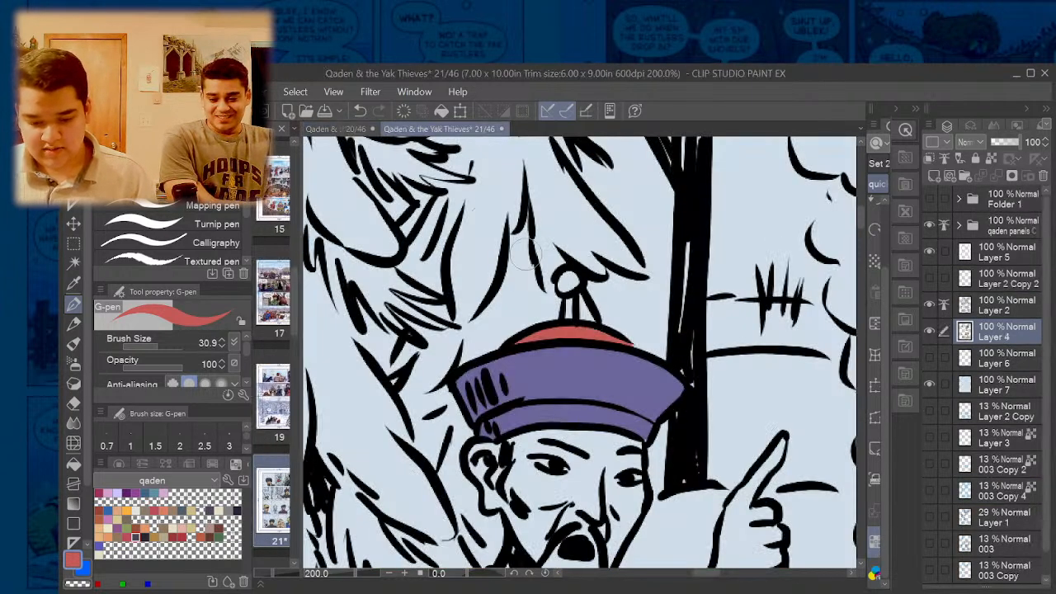
- Sample the gold of the hat stem on page 20 and paint the stem under the seated man's red hat knob with it
left_click(338, 131)
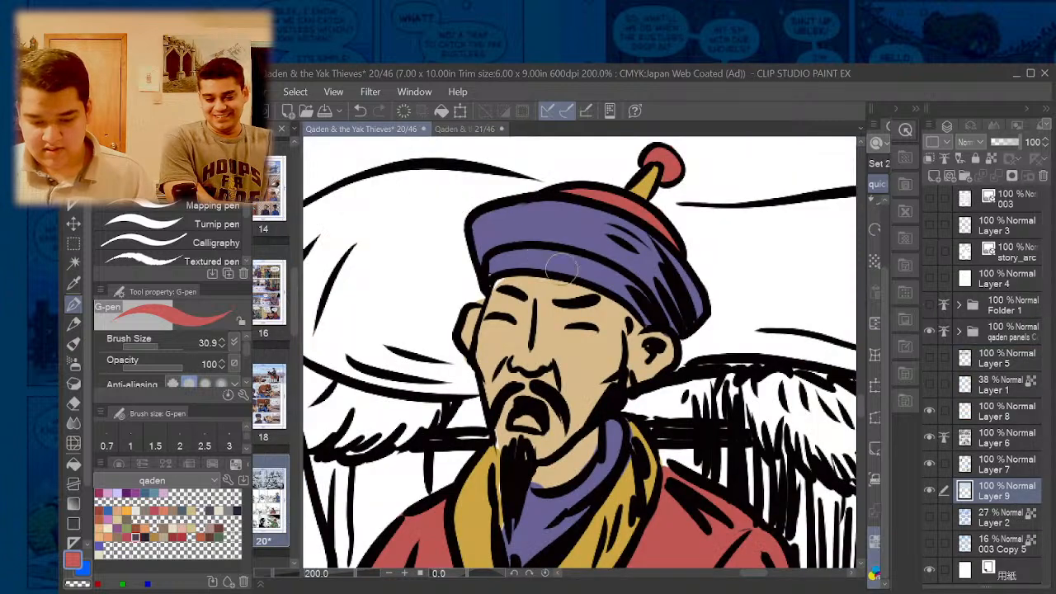
left_click(633, 175, "alt")
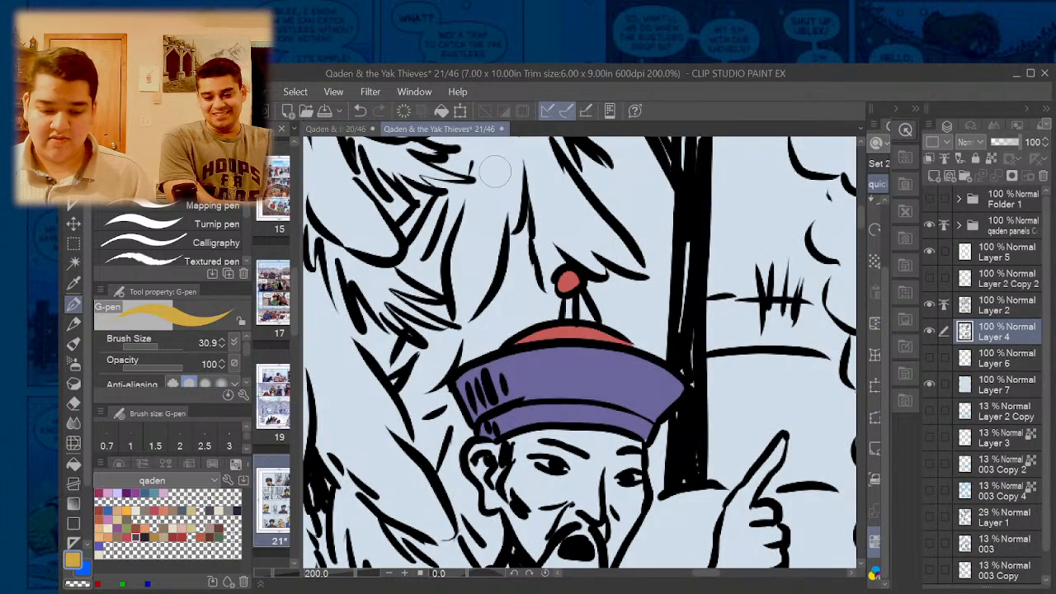
left_click(466, 129)
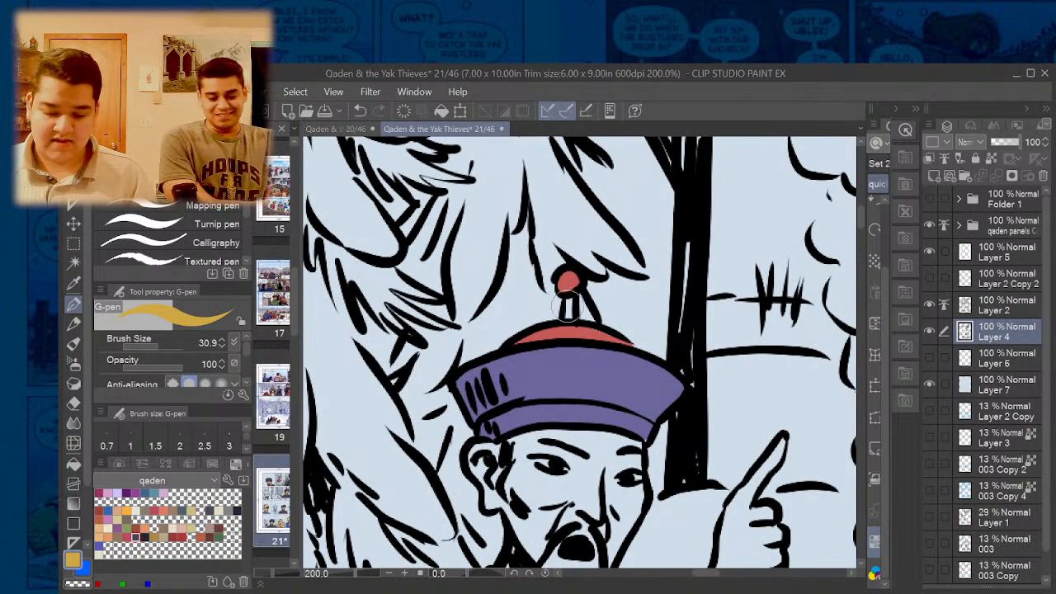
left_click_drag(568, 303, 569, 314)
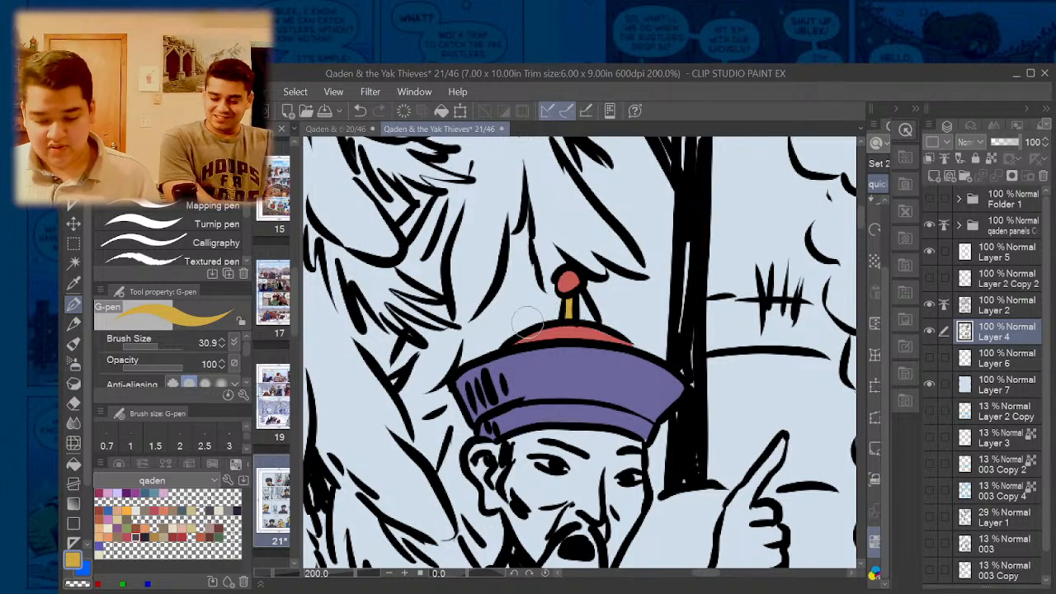
- On Layer 2, add black ink at the seated man's neck just above the purple collar, using brush size 20
scroll(529, 328, "down", 3)
scroll(527, 380, "up", 3)
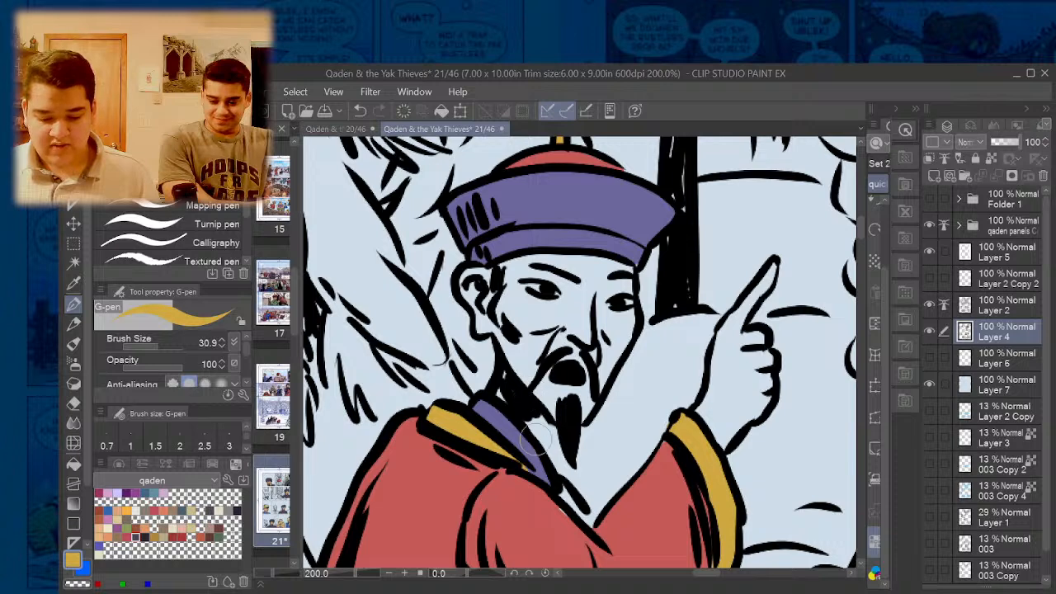
left_click(995, 307)
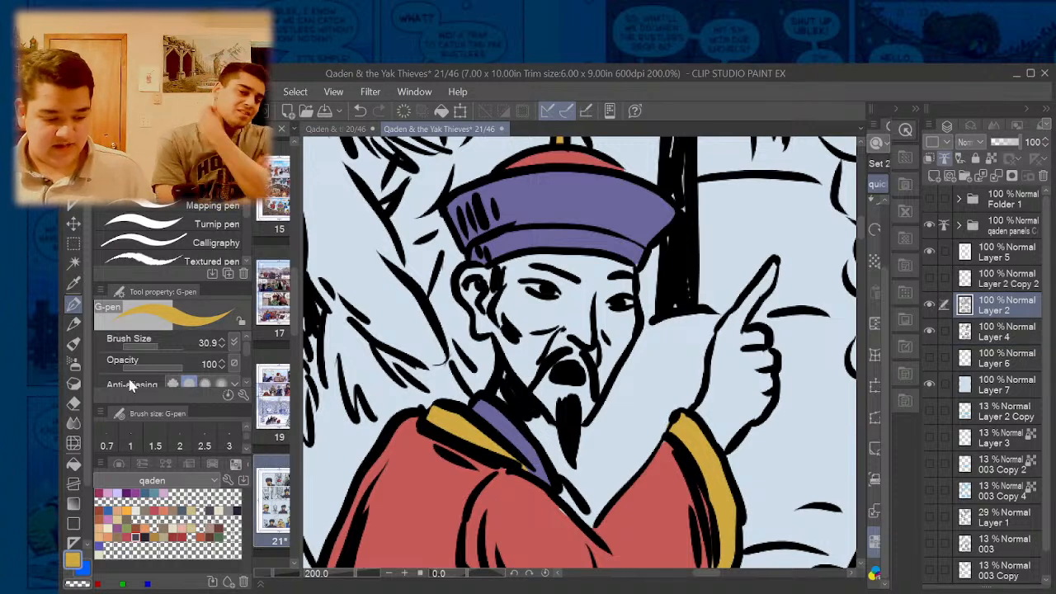
left_click(155, 348)
key("bracketright")
key("bracketright")
key("bracketright")
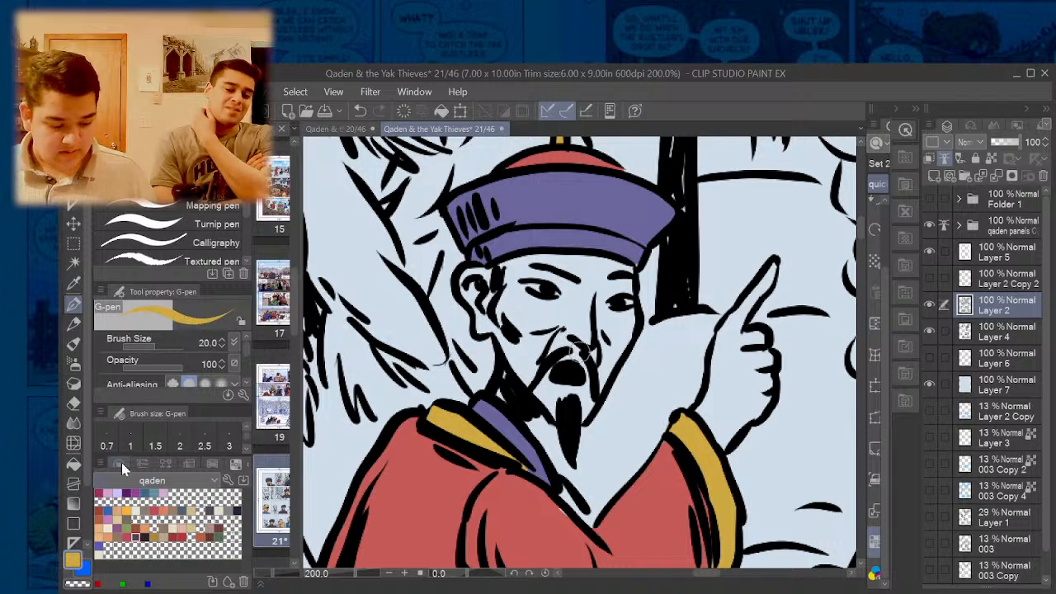
left_click(120, 464)
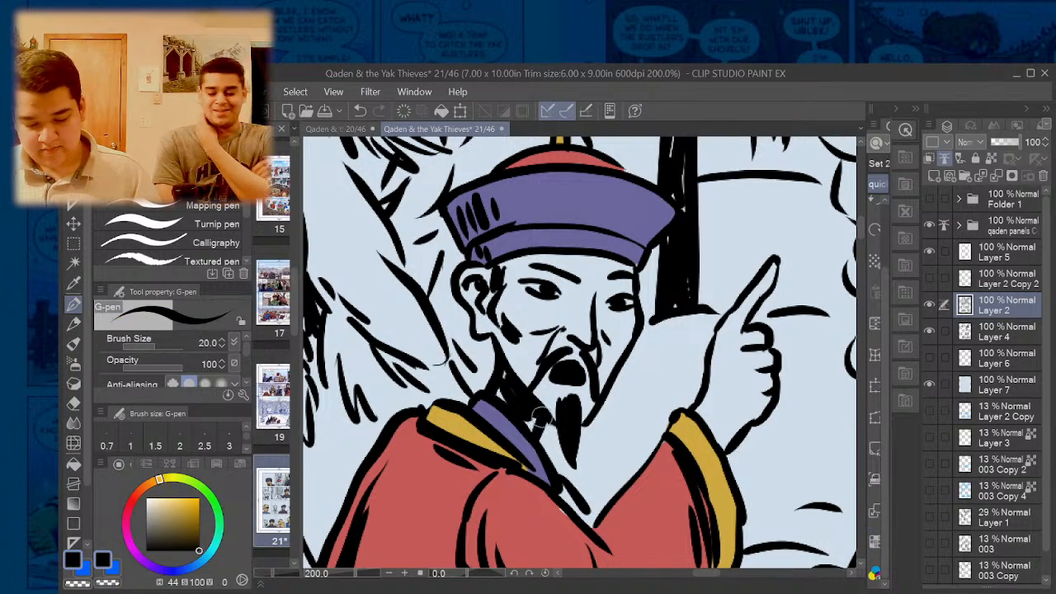
- Sample the skin tone from the face on page 20 and paint the seated man's face and ear with it on Layer 4
left_click(983, 338)
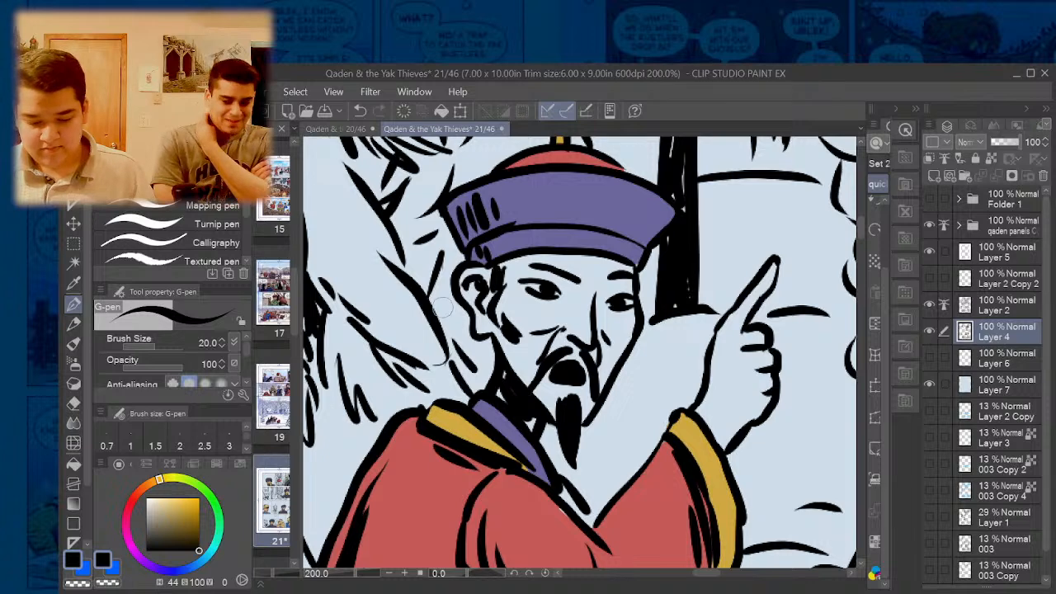
left_click(345, 129)
left_click(512, 330, "alt")
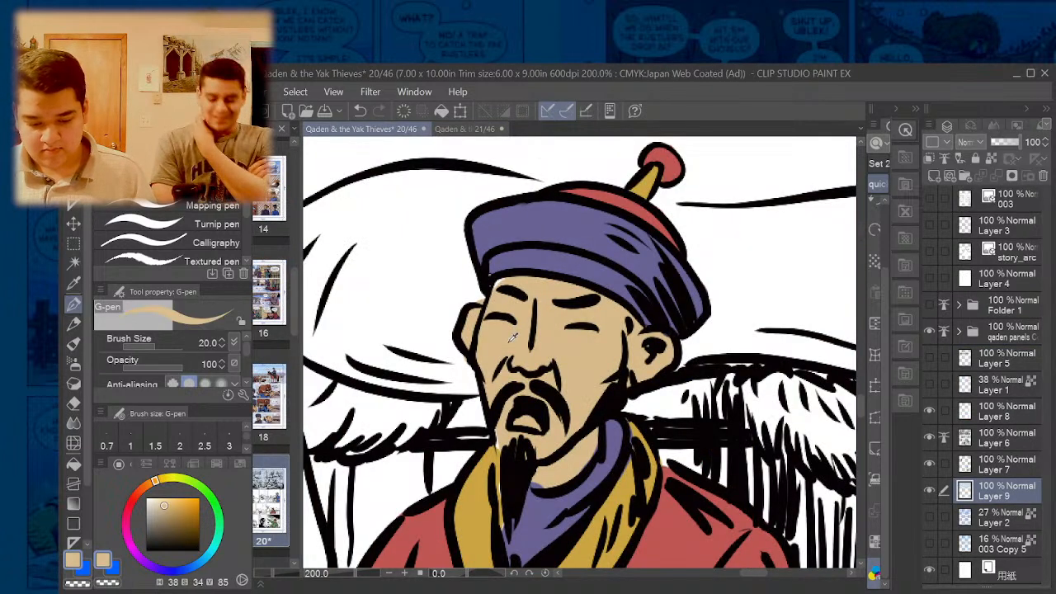
left_click(449, 130)
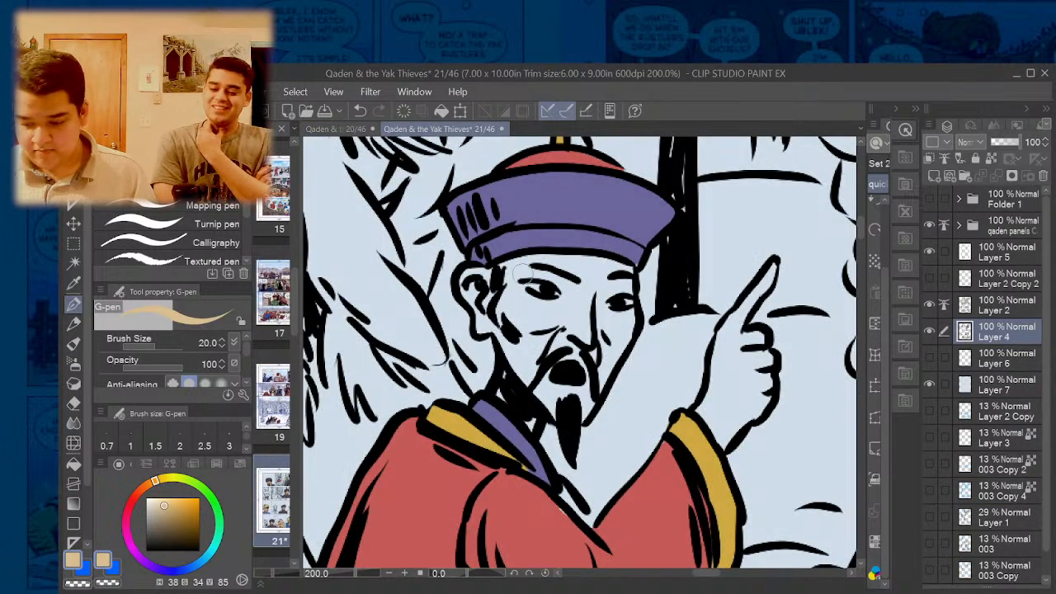
mouse_move(500, 269)
left_mouse_down()
mouse_move(579, 260)
mouse_move(617, 266)
mouse_move(630, 281)
mouse_move(621, 269)
mouse_move(625, 330)
mouse_move(597, 390)
mouse_move(617, 321)
mouse_move(596, 377)
mouse_move(608, 262)
mouse_move(589, 389)
mouse_move(587, 302)
mouse_move(579, 380)
mouse_move(560, 409)
mouse_move(500, 332)
mouse_move(536, 396)
left_mouse_up()
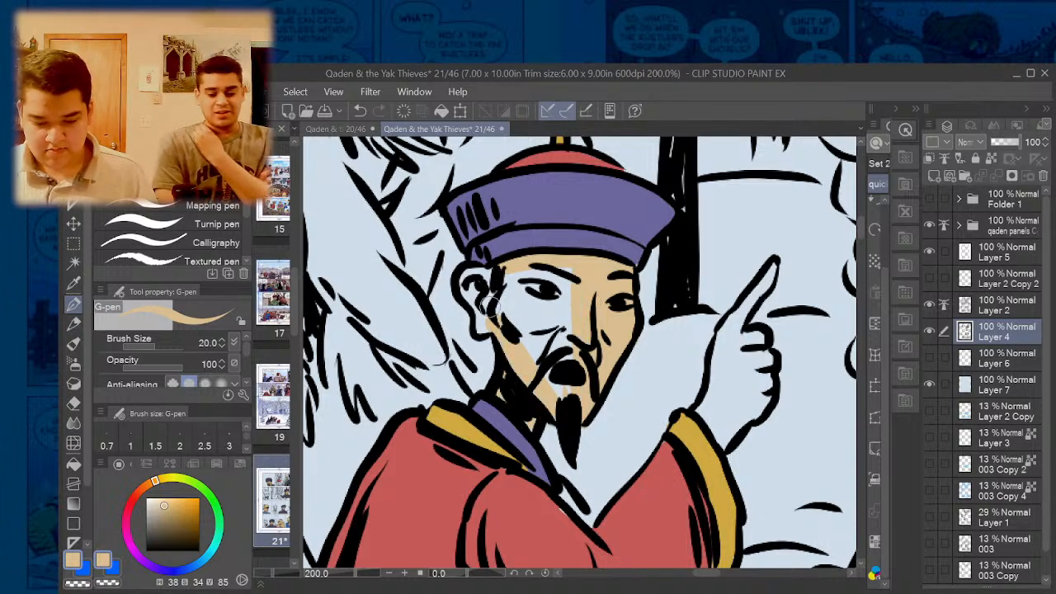
mouse_move(480, 276)
left_mouse_down()
mouse_move(486, 310)
mouse_move(478, 327)
mouse_move(489, 300)
mouse_move(521, 276)
mouse_move(571, 287)
mouse_move(500, 297)
mouse_move(561, 299)
mouse_move(545, 318)
mouse_move(502, 308)
mouse_move(545, 325)
mouse_move(568, 371)
mouse_move(555, 374)
mouse_move(534, 349)
mouse_move(560, 307)
left_mouse_up()
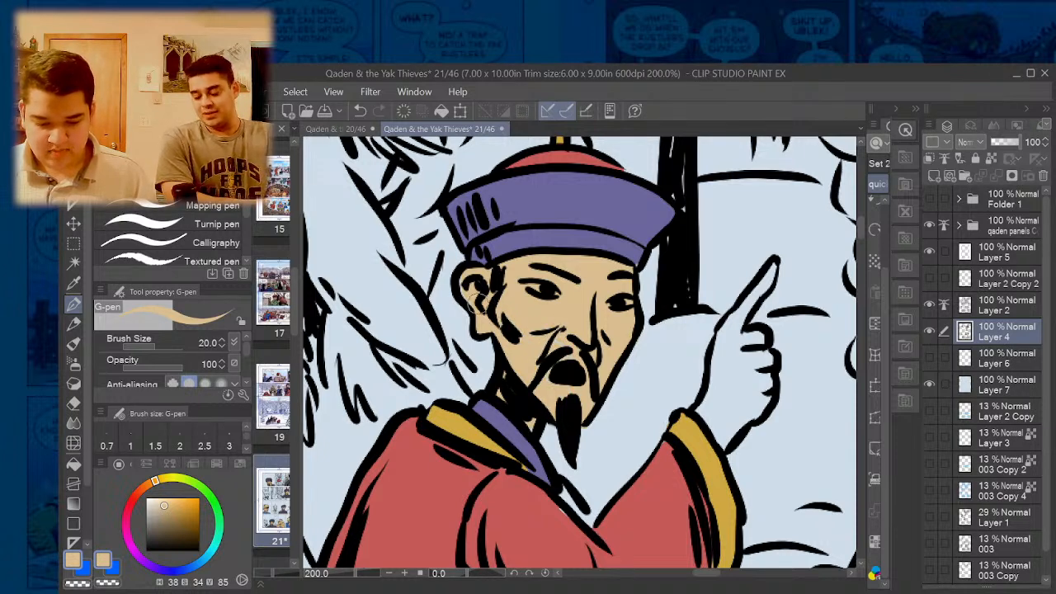
- Paint the seated man's raised pointing hand with the same skin tone, from the fingertip to the gold cuff
scroll(594, 313, "down", 6)
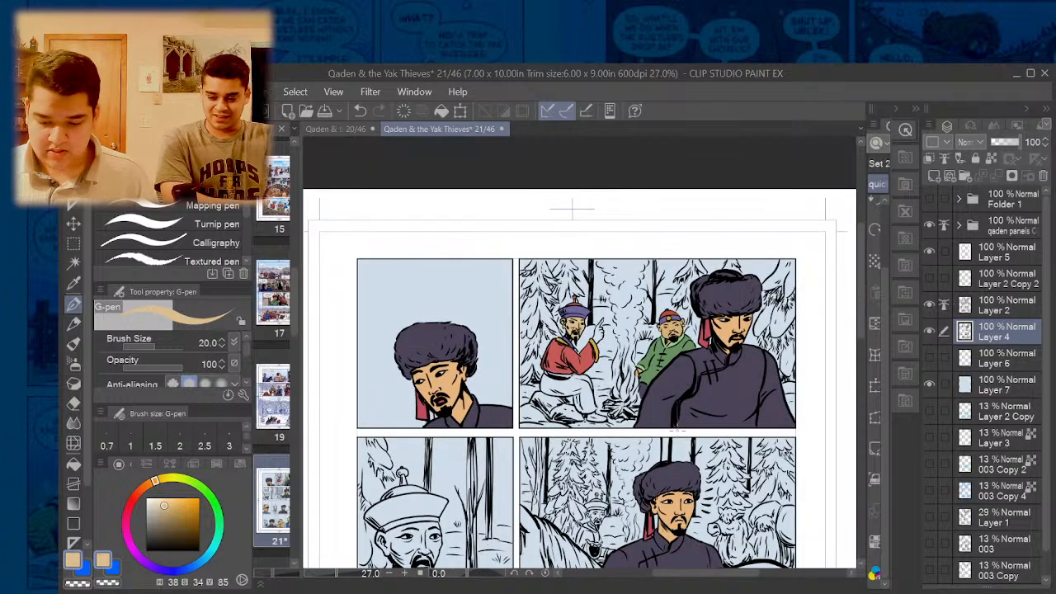
scroll(564, 344, "up", 5)
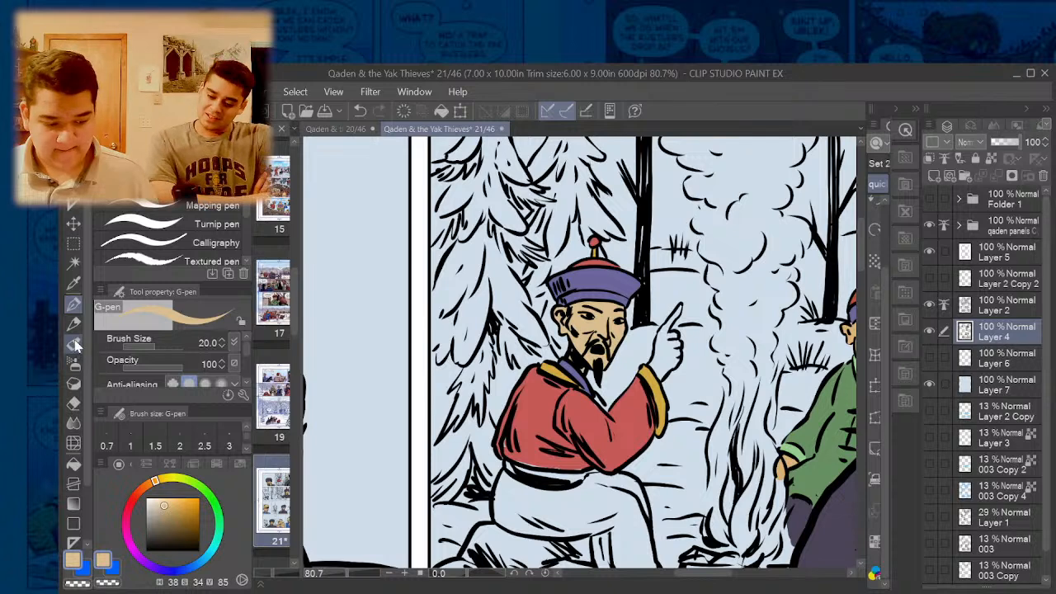
scroll(672, 332, "up", 3)
mouse_move(695, 274)
left_mouse_down()
mouse_move(642, 346)
mouse_move(624, 417)
mouse_move(646, 451)
mouse_move(649, 422)
mouse_move(638, 427)
mouse_move(639, 444)
mouse_move(653, 400)
mouse_move(673, 420)
mouse_move(686, 362)
mouse_move(675, 341)
mouse_move(650, 343)
mouse_move(643, 405)
mouse_move(672, 348)
mouse_move(679, 376)
left_mouse_up()
scroll(684, 273, "down", 4)
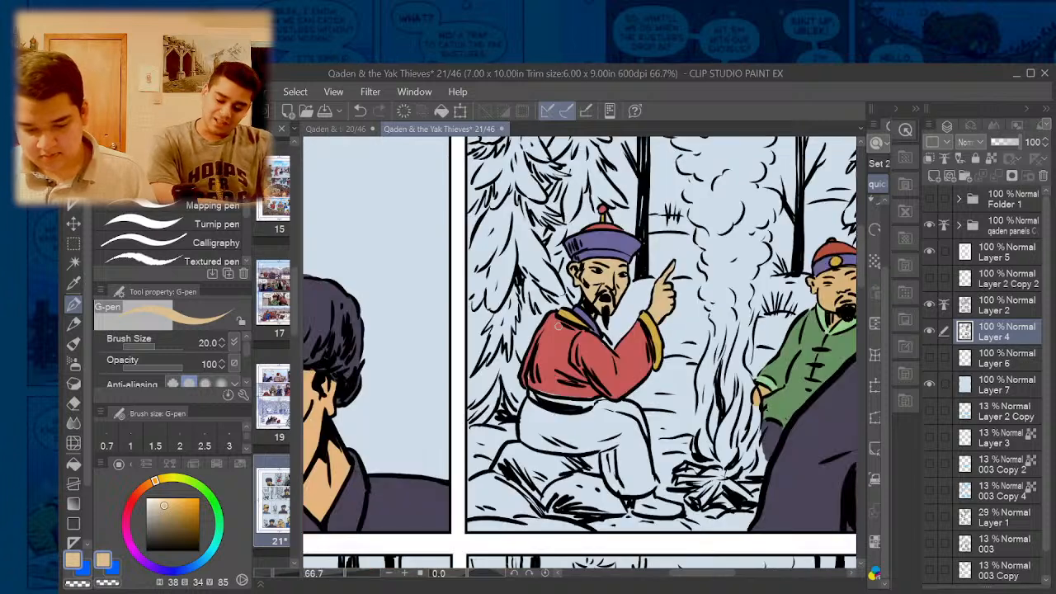
- Sample the red of the seated man's jacket and fill his clothing below the belt, down to the foot
left_click(541, 377, "alt")
scroll(538, 379, "up", 4)
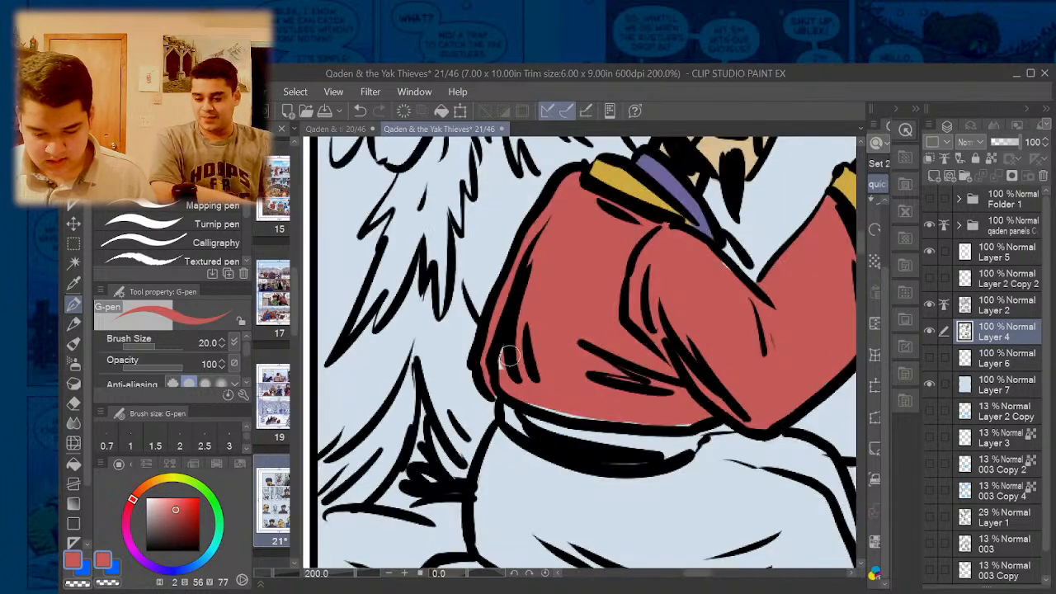
scroll(517, 382, "down", 4)
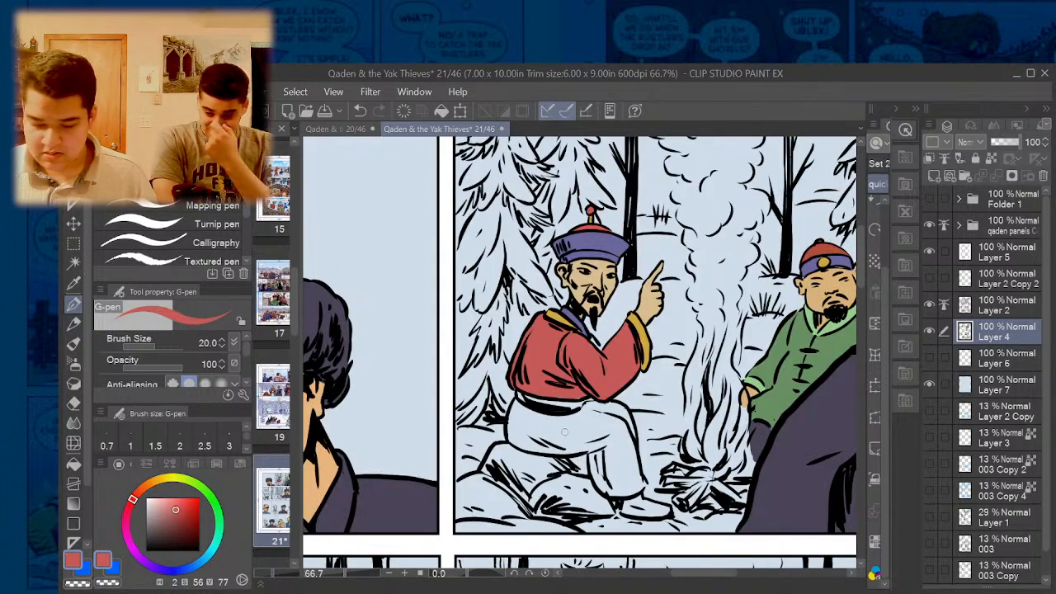
key("p")
key("g")
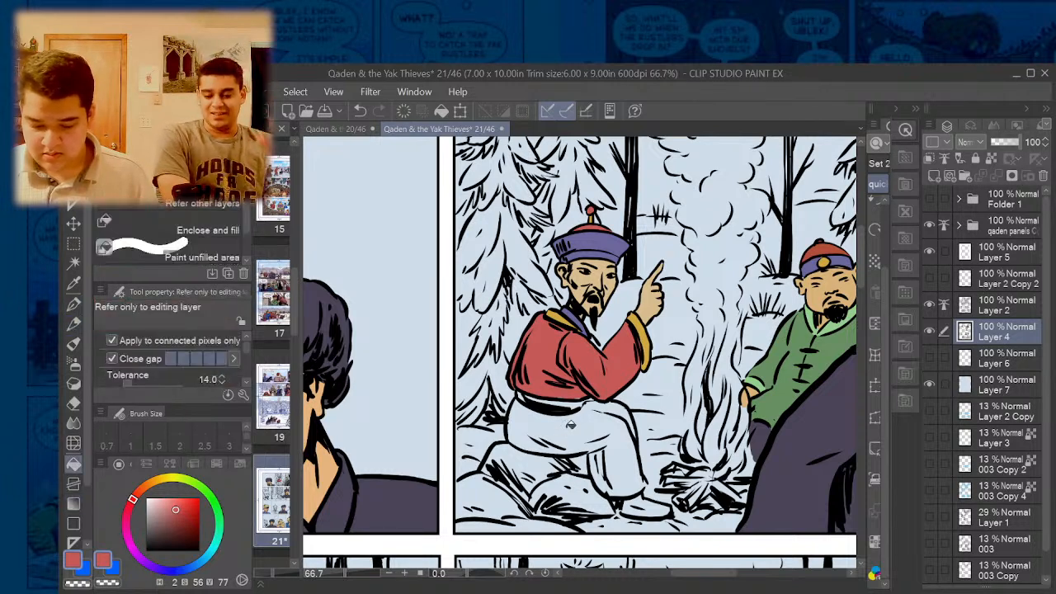
left_click(568, 427)
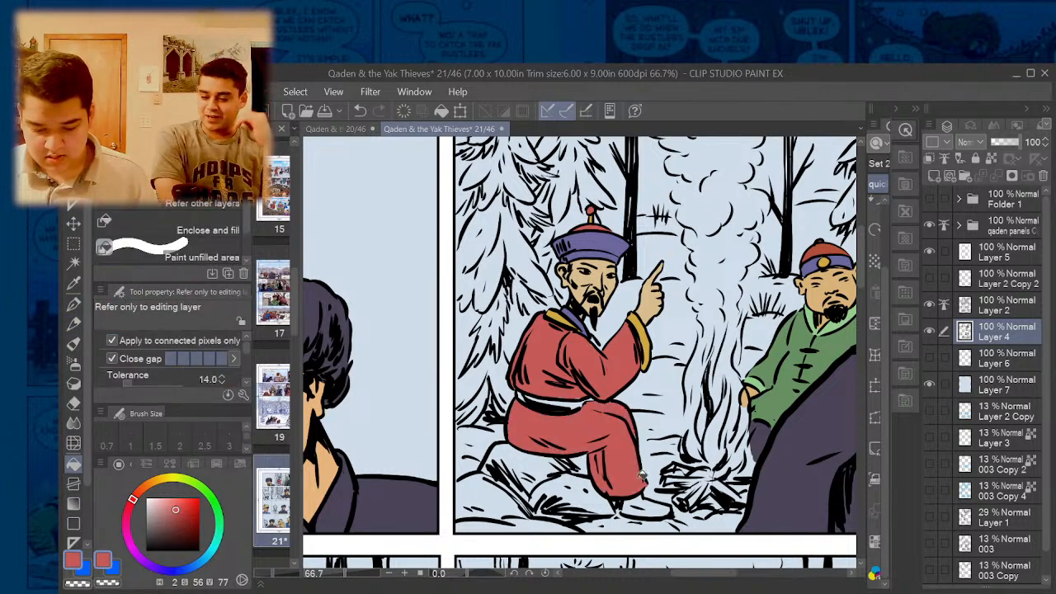
- Fill the robe of the bearded man in the close-up panel of the second row with the same red, on both sides of the collar
scroll(642, 476, "down", 5)
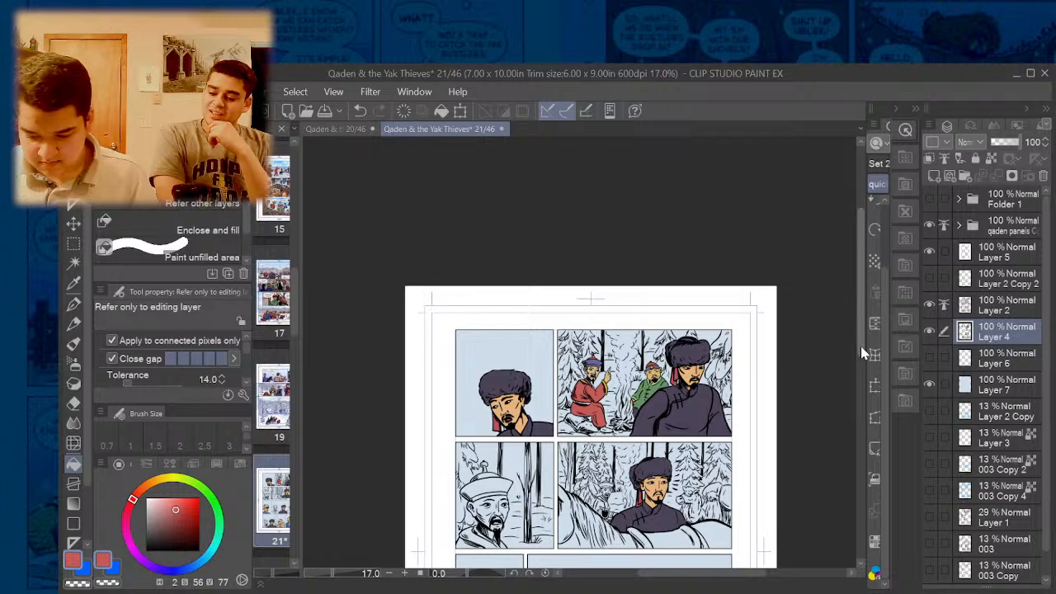
left_click_drag(861, 346, 825, 395)
scroll(571, 255, "up", 4)
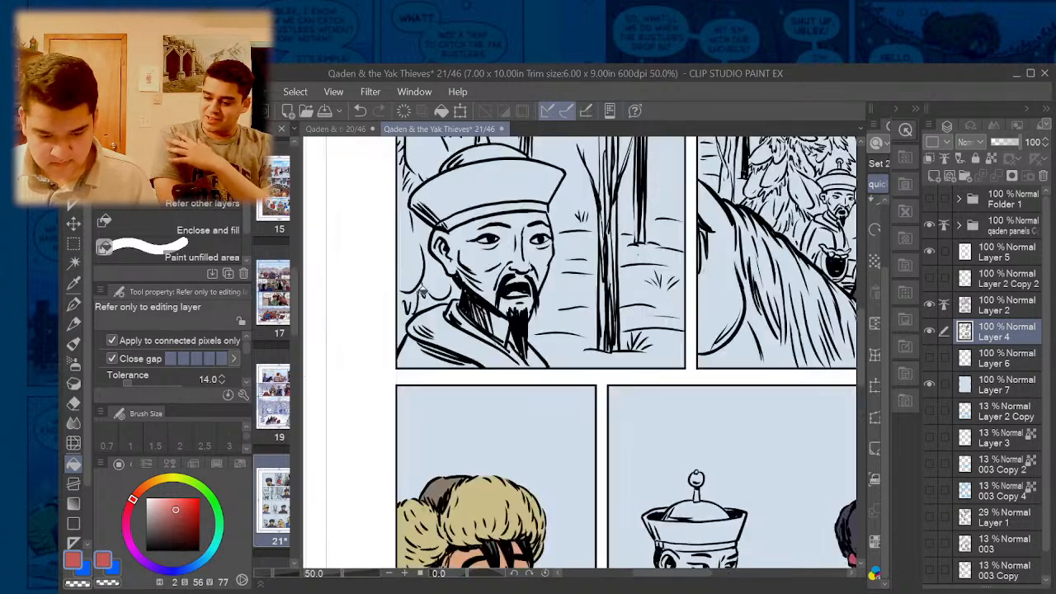
scroll(419, 292, "up", 1)
left_click_drag(416, 299, 415, 374)
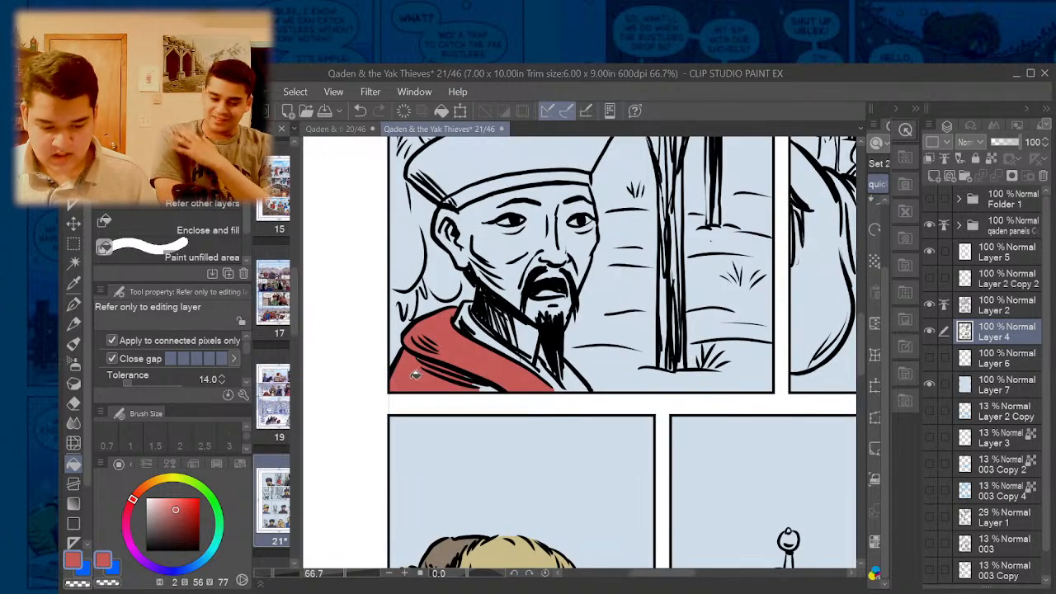
key("p")
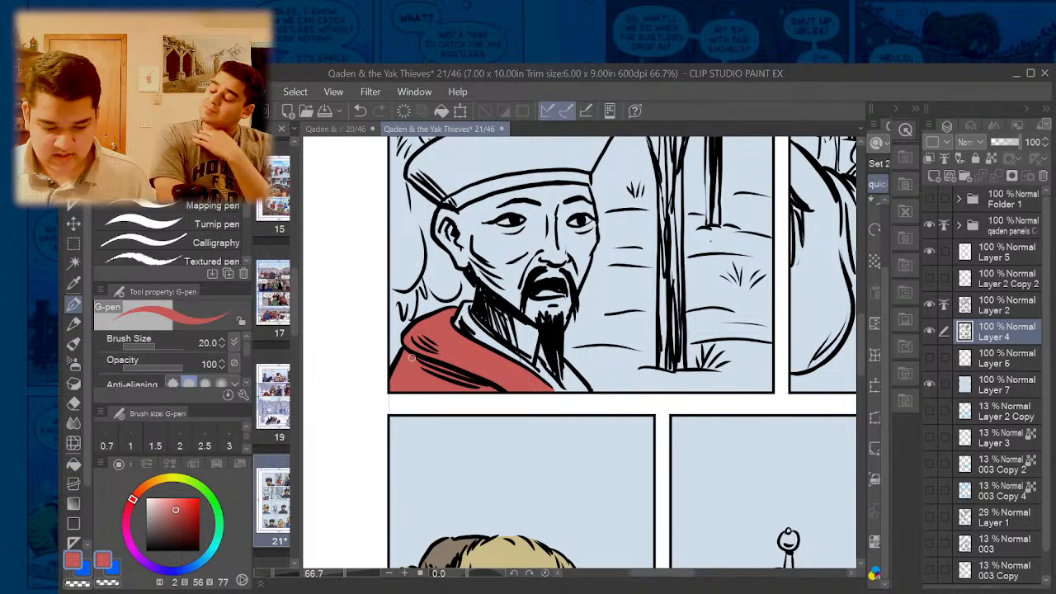
key("g")
left_click_drag(583, 381, 567, 376)
- Check the hat colors on page 20 and fill the close-up man's hat crown and knob with red
scroll(528, 351, "down", 1)
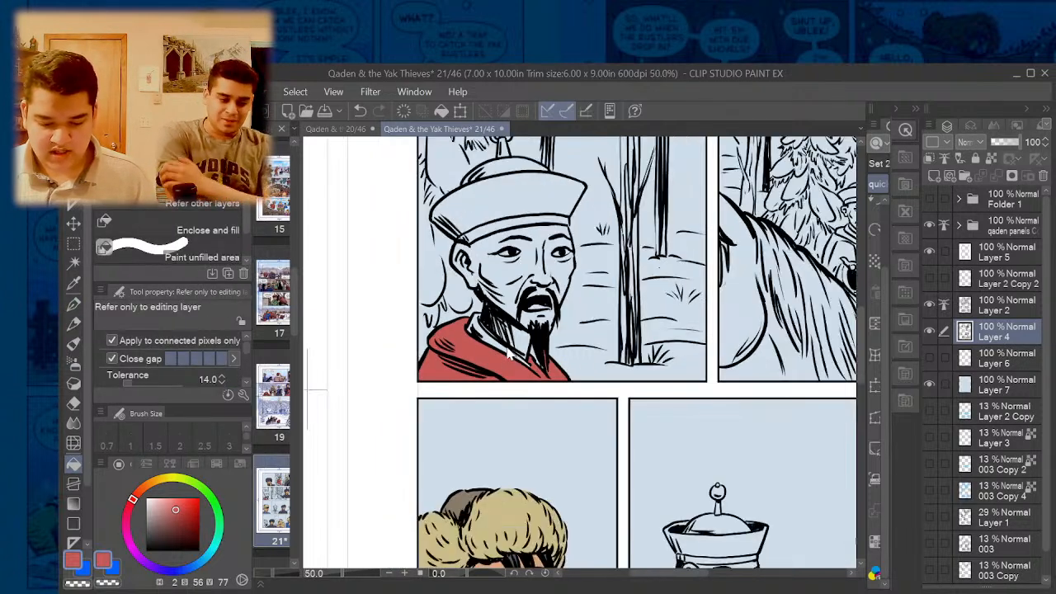
scroll(477, 219, "down", 1)
left_click(340, 132)
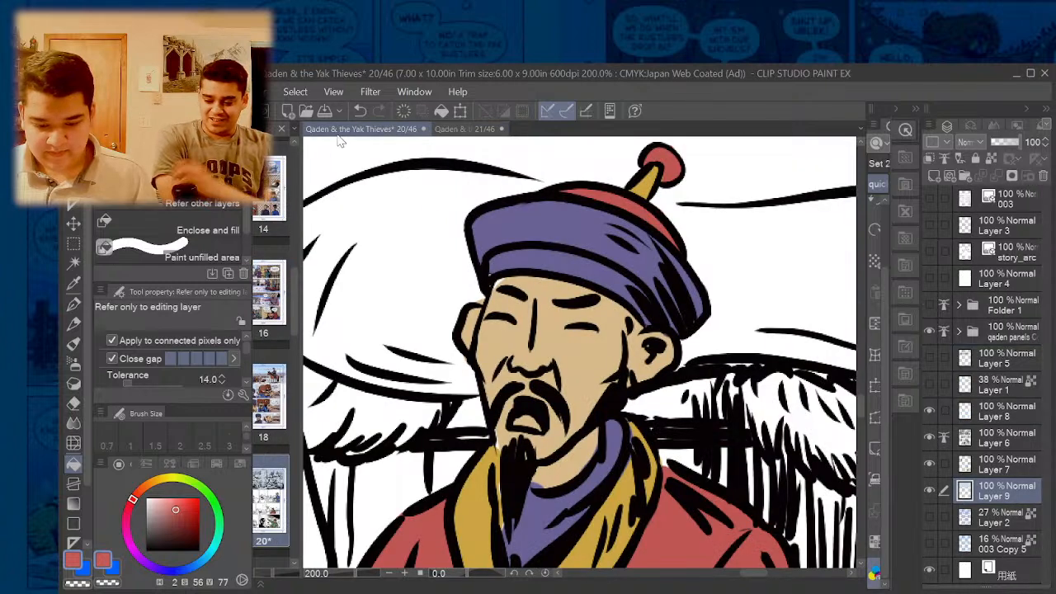
left_click(455, 131)
scroll(493, 206, "up", 2)
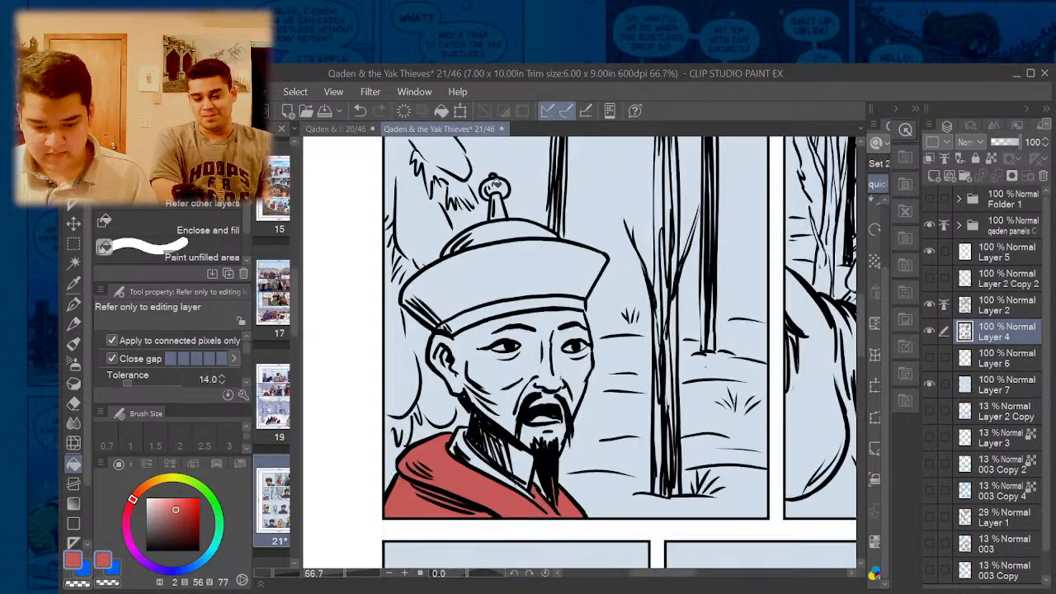
scroll(466, 280, "down", 4)
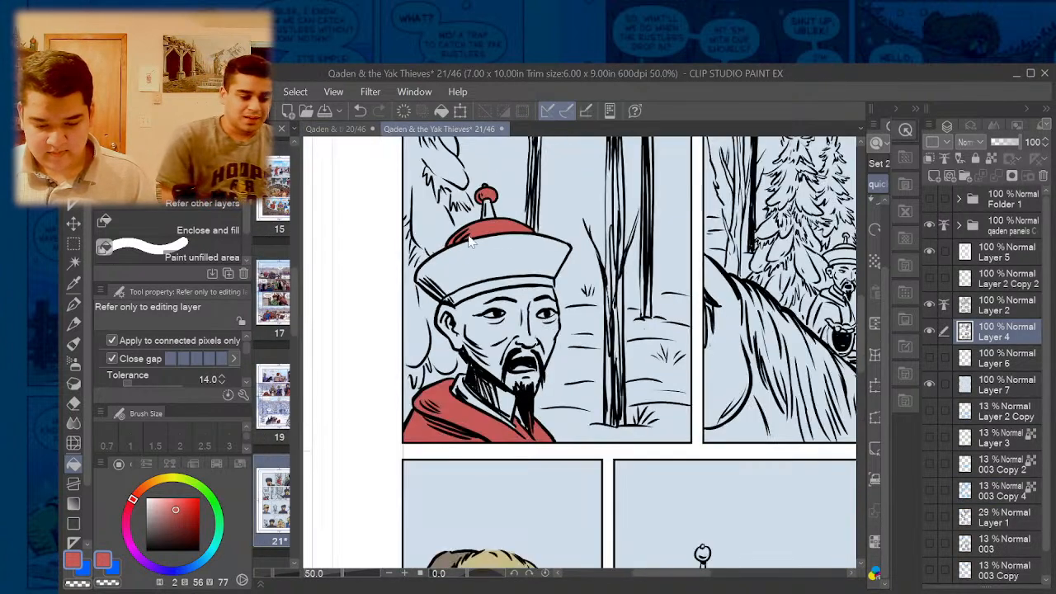
- Fill the robe of the hatted man in the large group panel with red, covering both shoulders
scroll(448, 538, "up", 3)
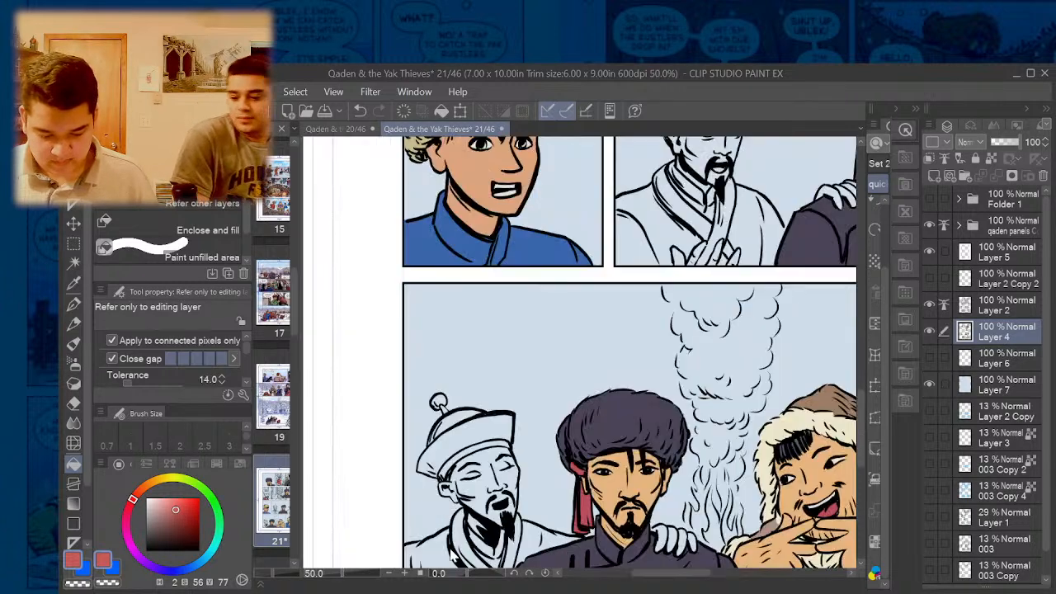
scroll(445, 544, "down", 1)
scroll(431, 557, "up", 1)
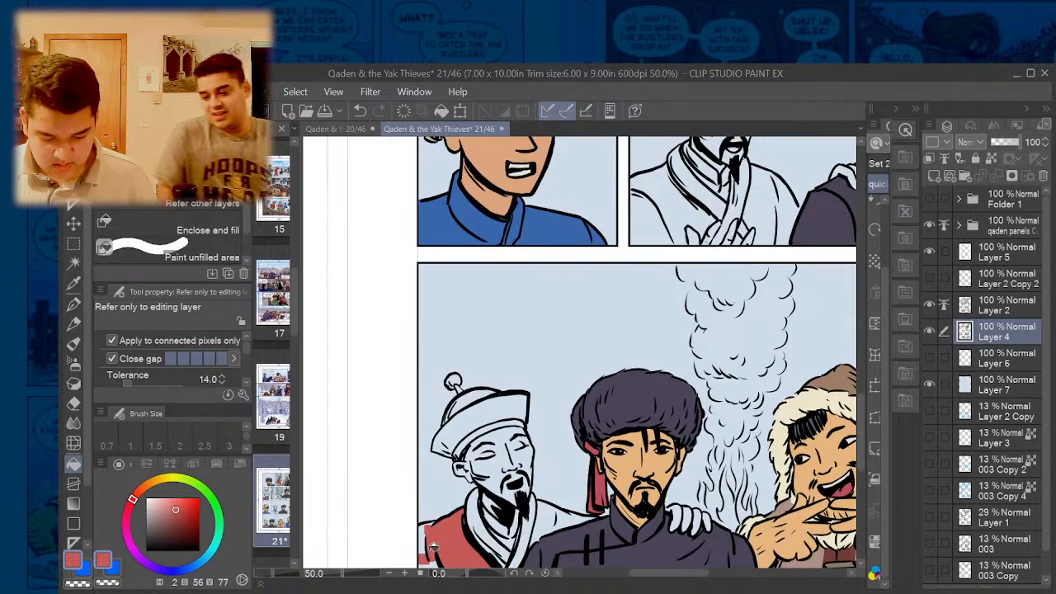
scroll(858, 388, "down", 2)
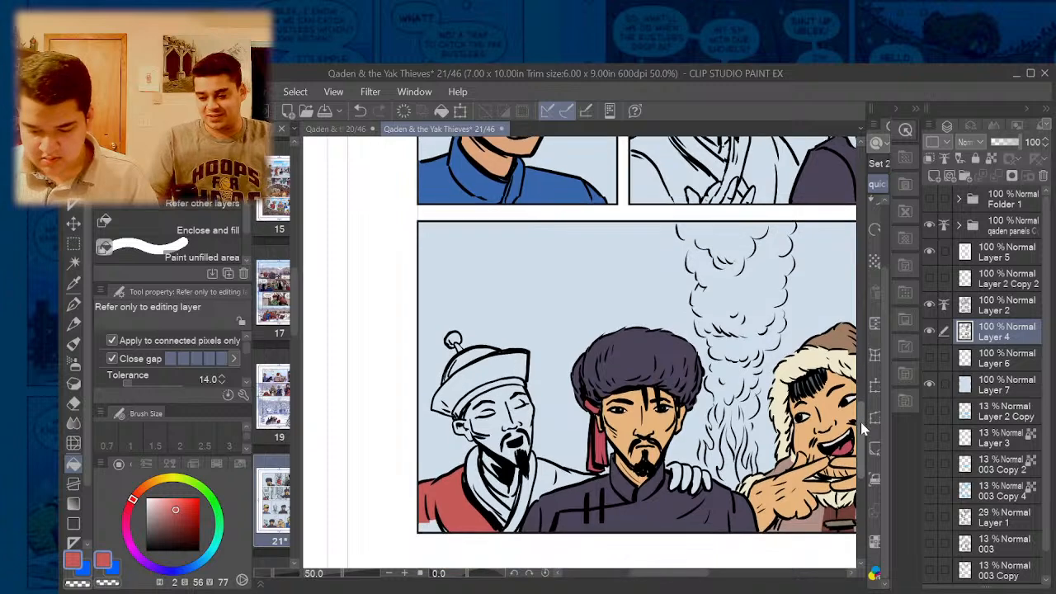
left_click_drag(538, 506, 576, 475)
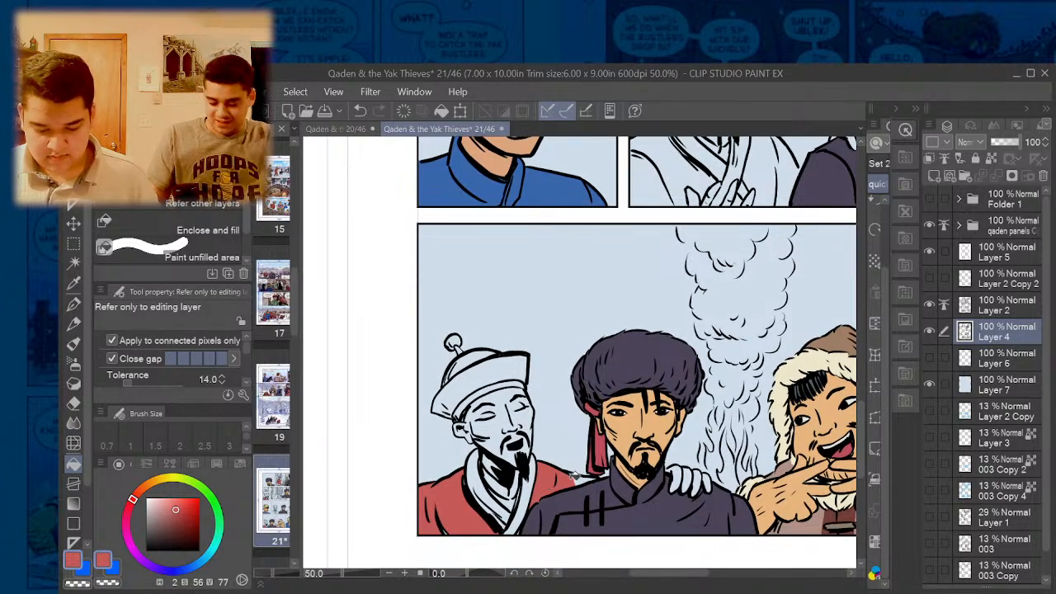
- Fill the crown and round knob of that man's hat in the group panel with the same red
left_click_drag(476, 361, 452, 343)
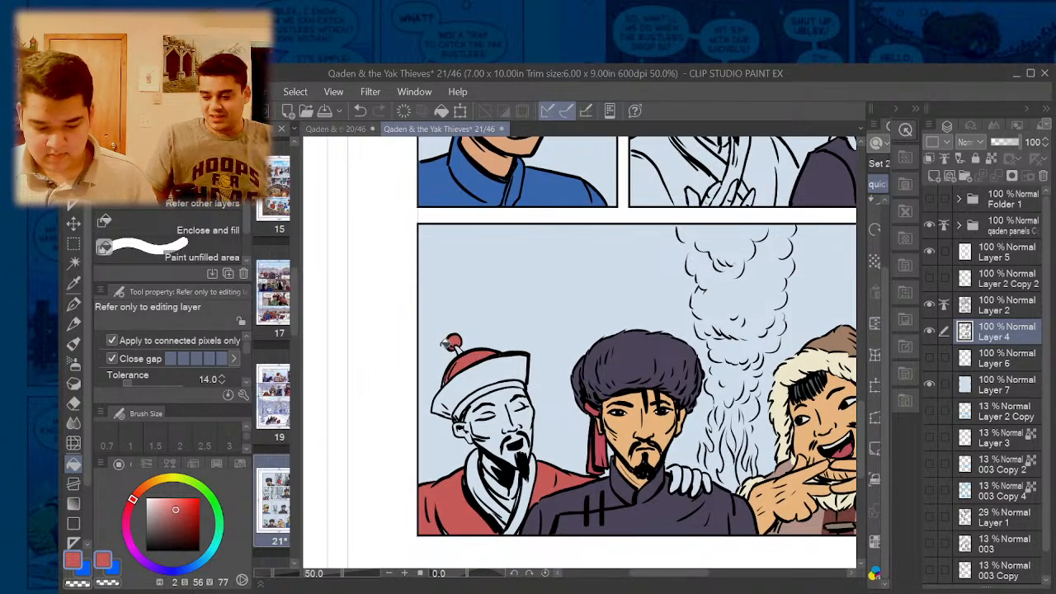
key("p")
key("g")
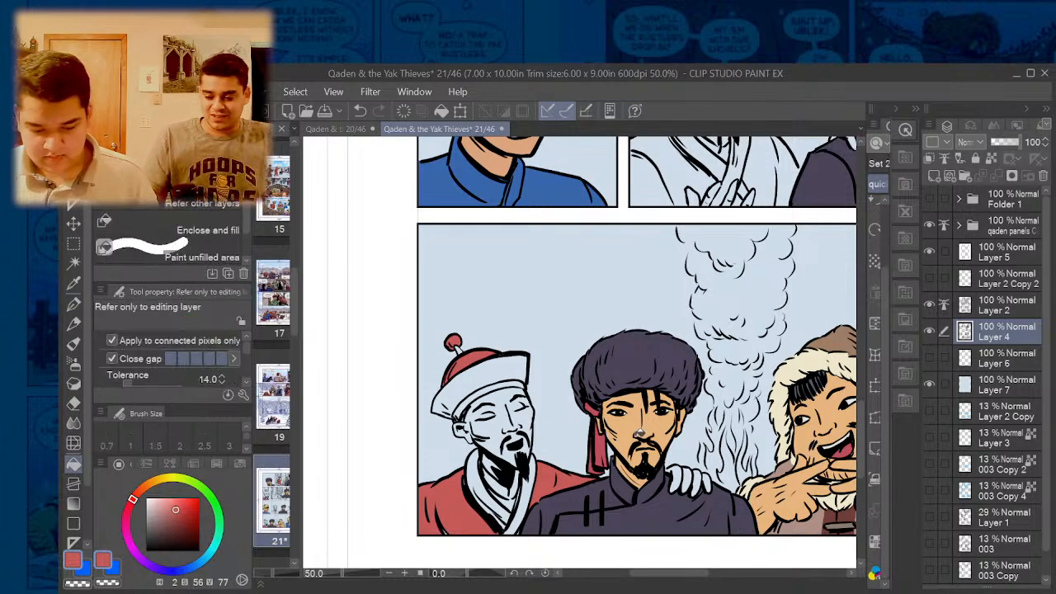
scroll(863, 413, "up", 5)
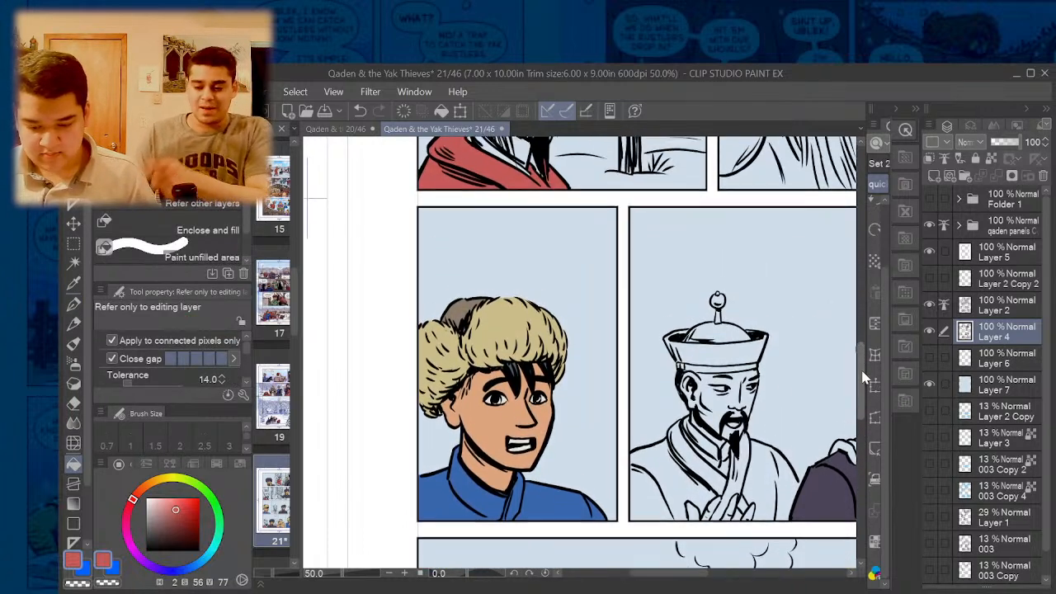
- Fill the hat crown, round knob and both sides of the robe of the third-row hatted man with red
left_click(719, 321)
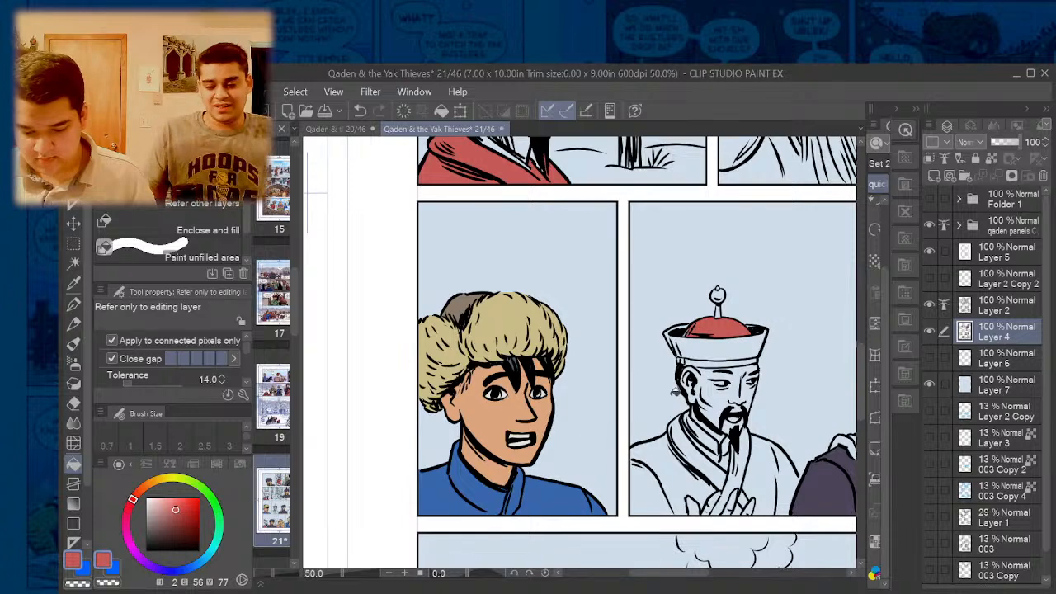
key("p")
key("g")
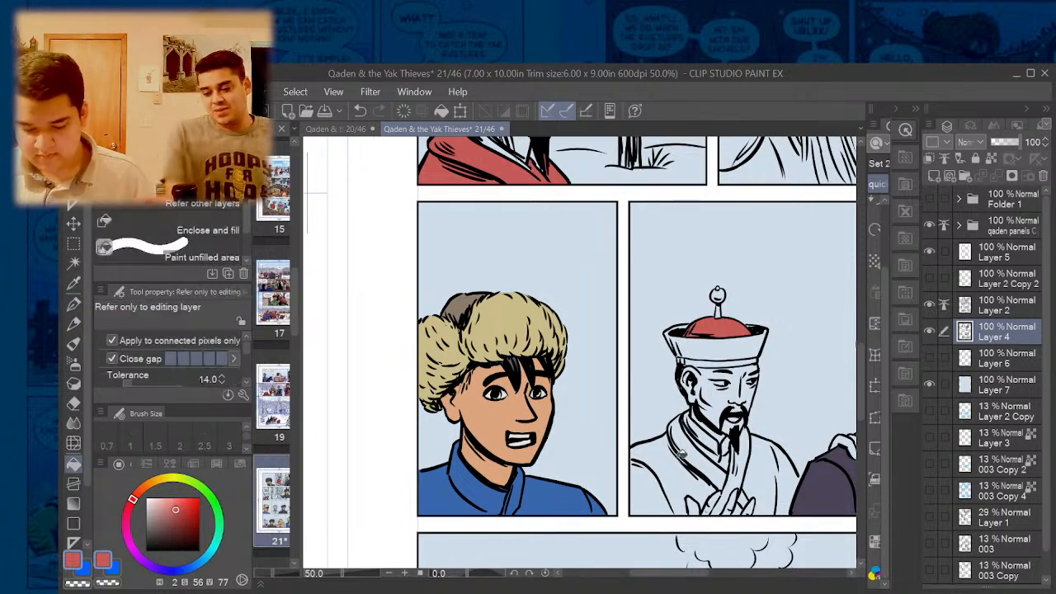
left_click_drag(677, 455, 649, 488)
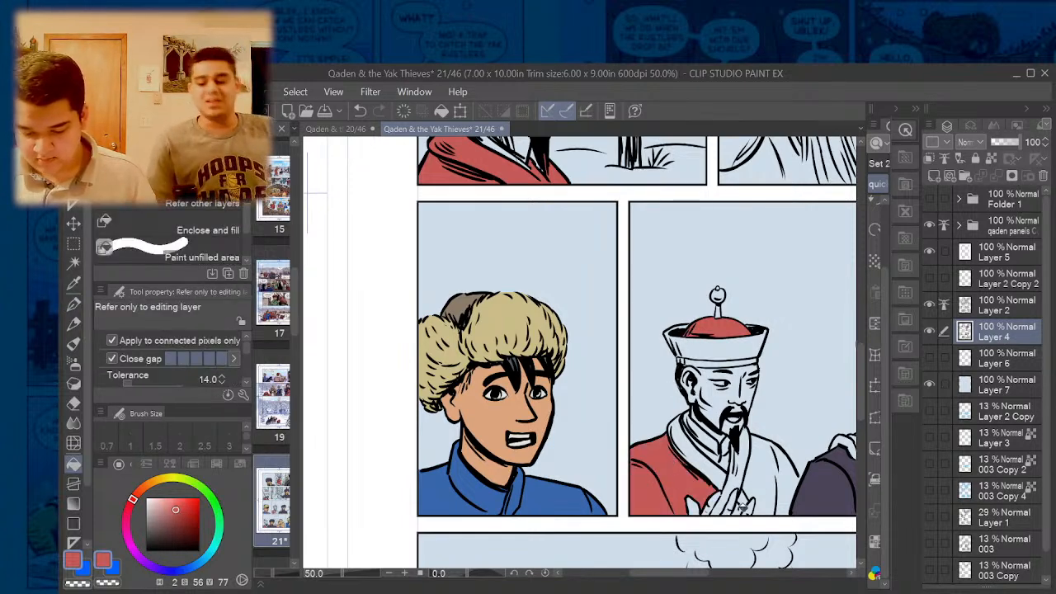
mouse_move(740, 500)
left_mouse_down()
mouse_move(756, 481)
mouse_move(793, 491)
left_mouse_up()
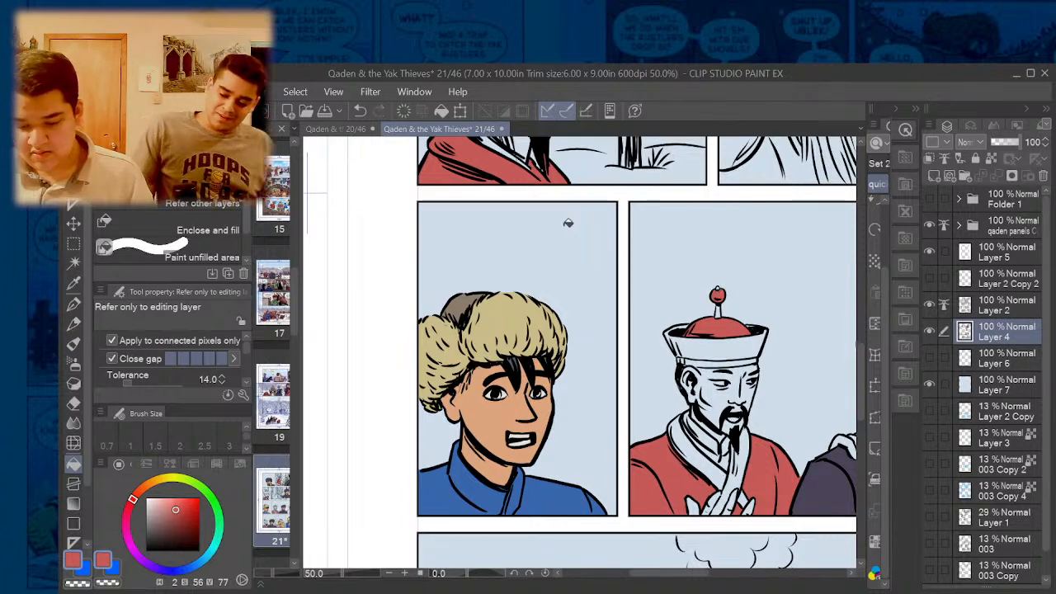
- Sample the gold of the hat stem in the campfire panel and fill the third-row man's crossed robe collar with it
scroll(596, 411, "down", 4)
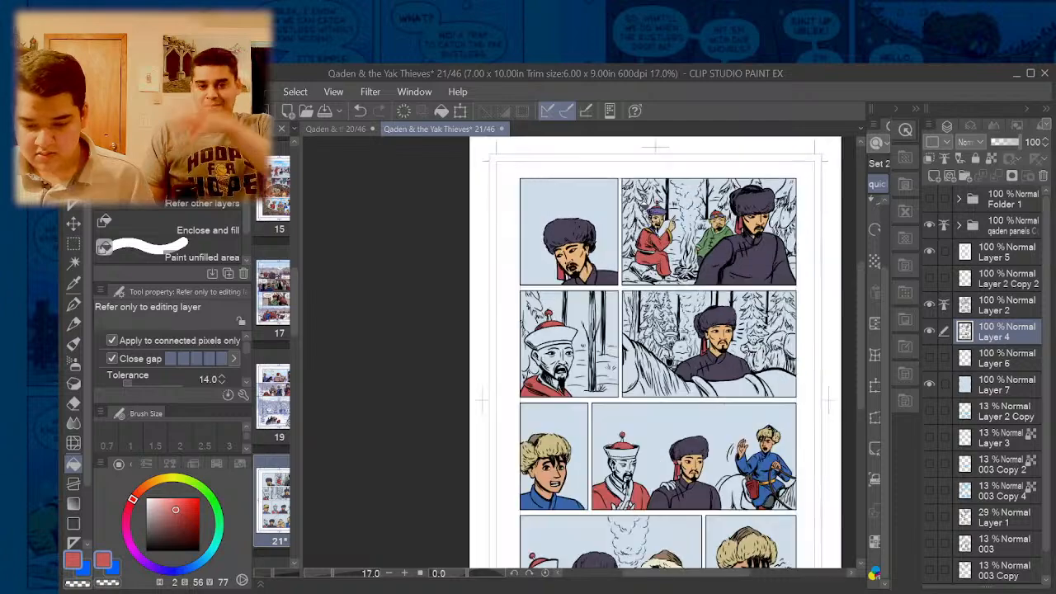
scroll(660, 213, "up", 8)
left_click(692, 201, "alt")
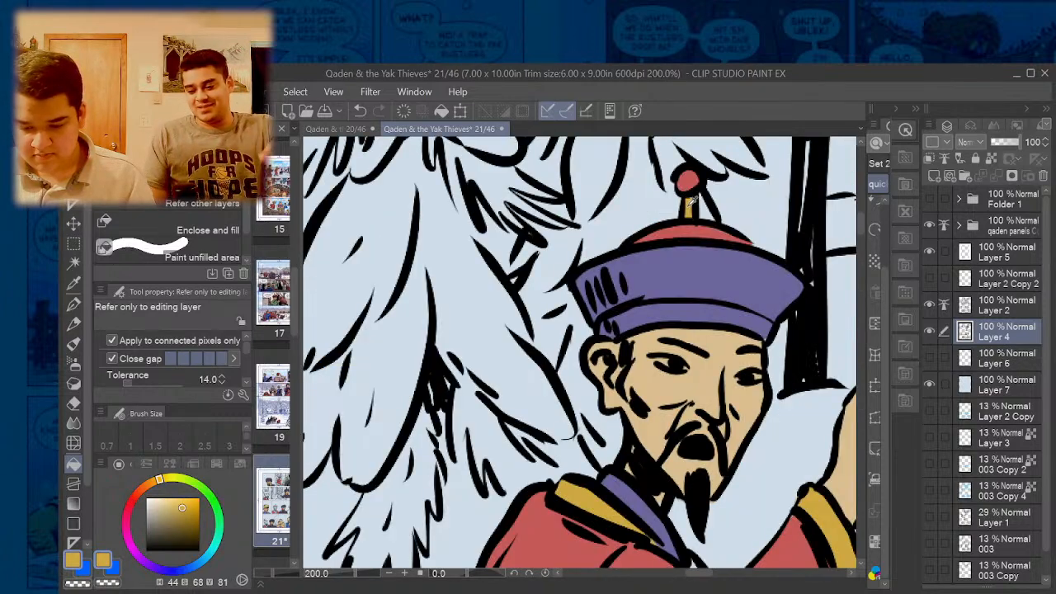
scroll(691, 202, "down", 8)
scroll(616, 410, "up", 2)
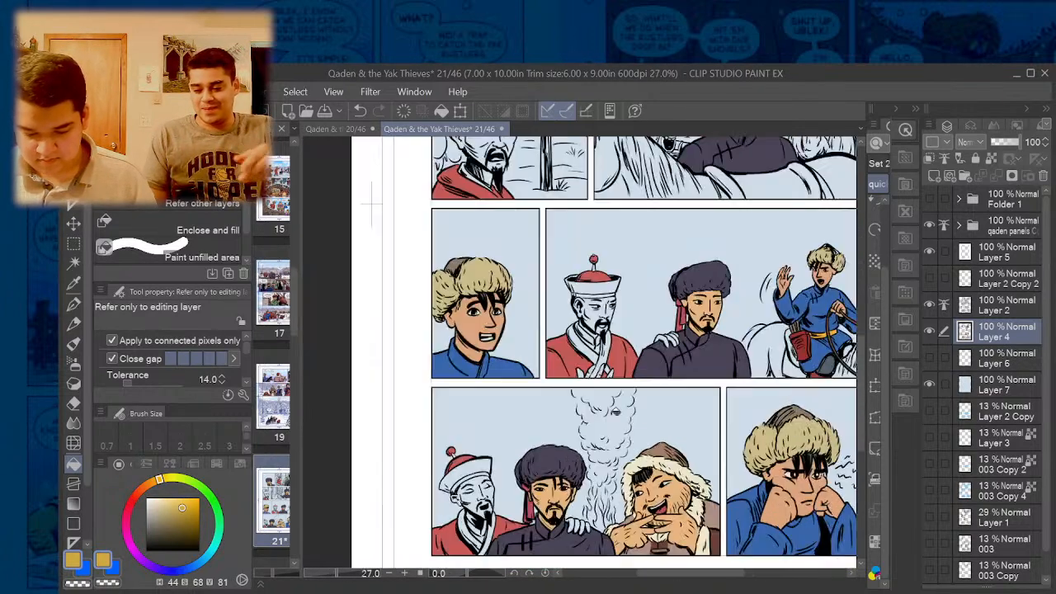
scroll(594, 372, "up", 2)
left_click(593, 340)
left_click(612, 345)
left_click(621, 320)
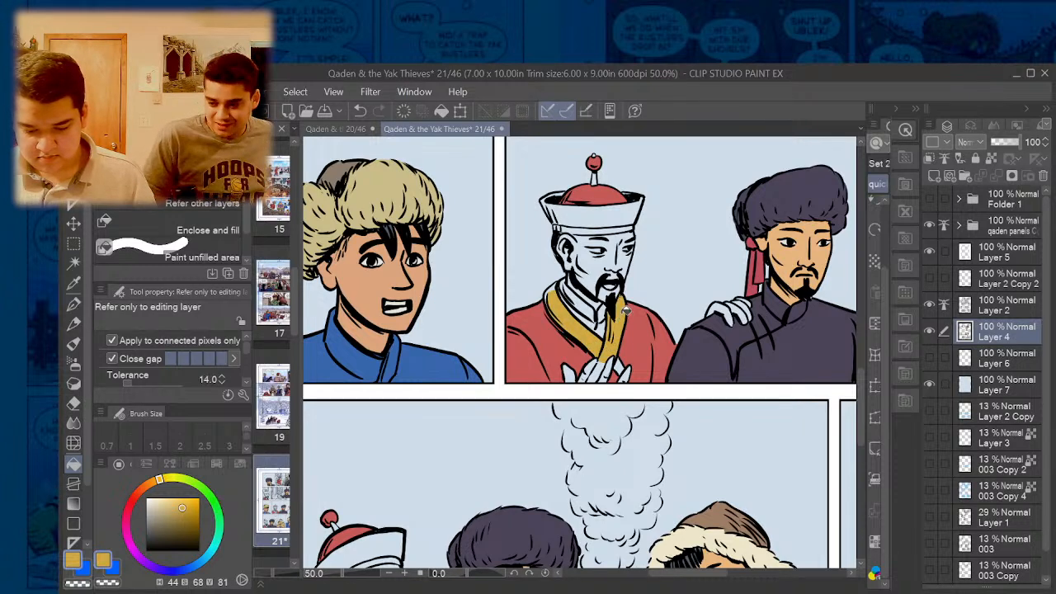
- Fill the remaining collar gaps around that man's pressed hands with gold and clean up the edges
key("e")
key("g")
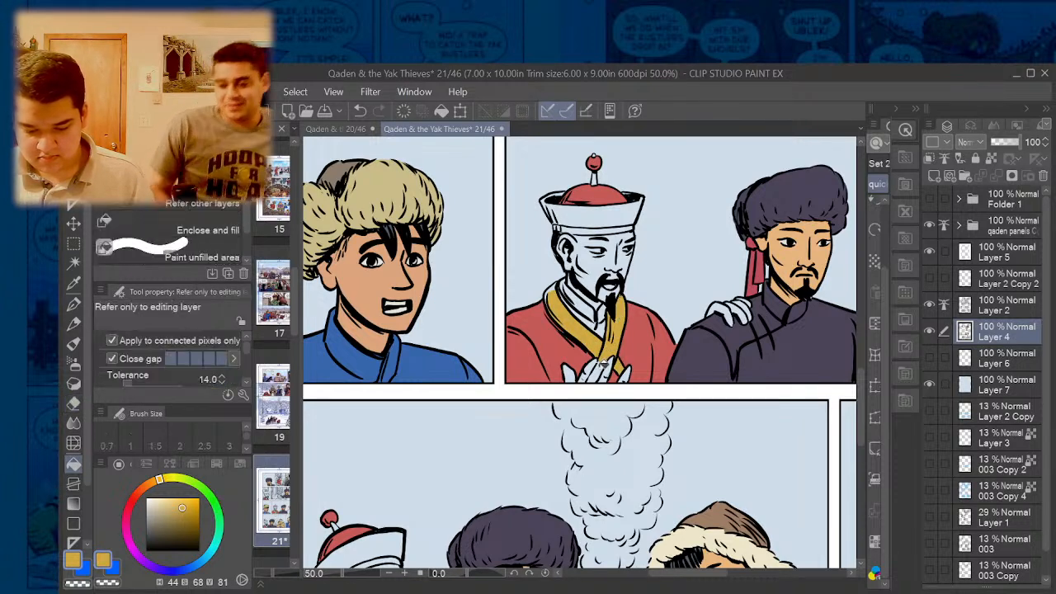
left_click(602, 368)
key("e")
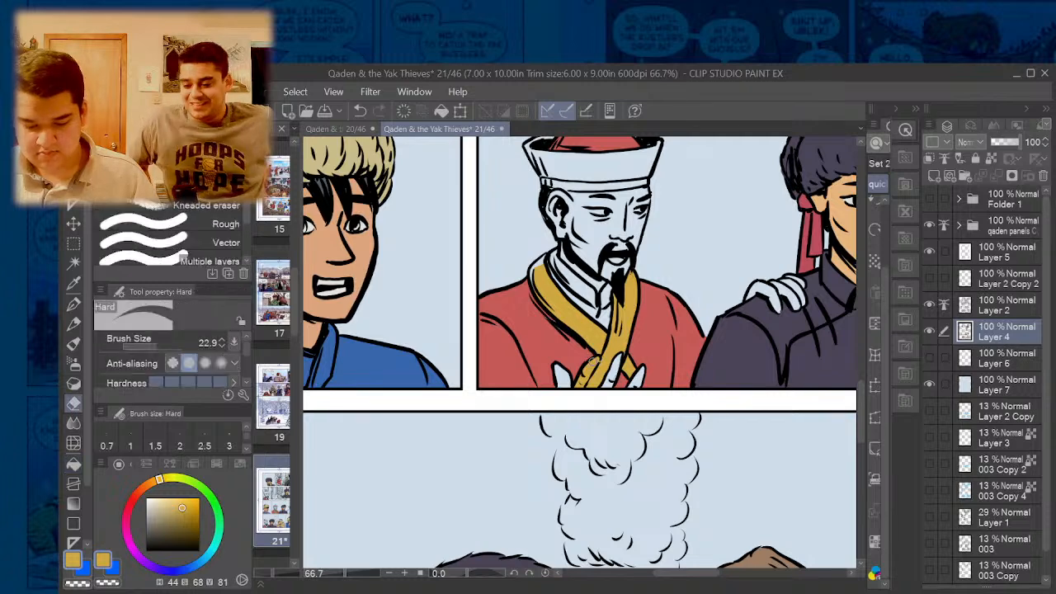
key("g")
scroll(585, 371, "down", 1)
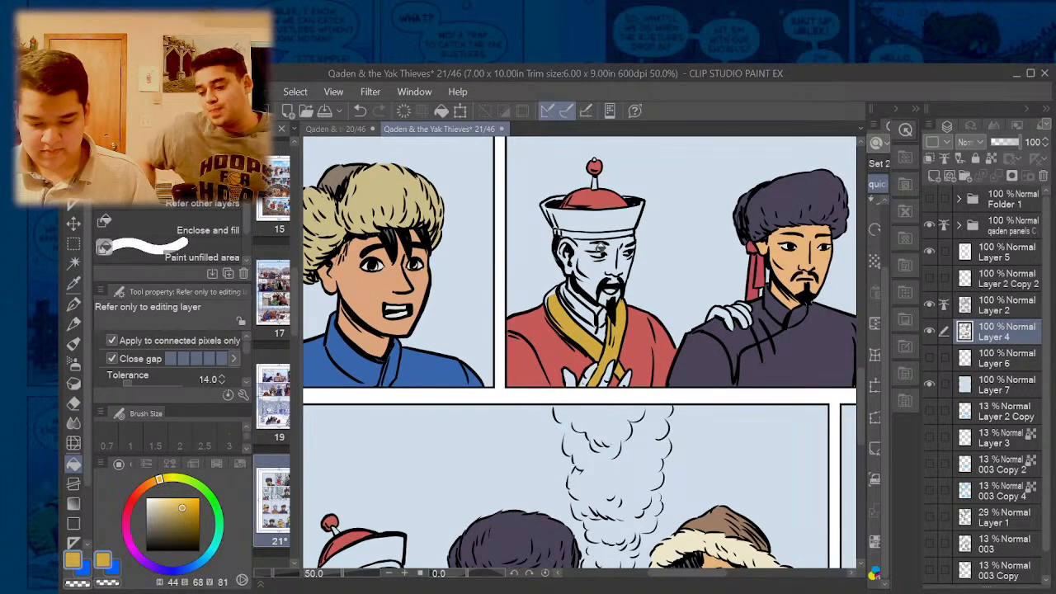
- Fill the stem and the tiny tip on the knob of the third-row man's hat with gold
scroll(596, 161, "up", 5)
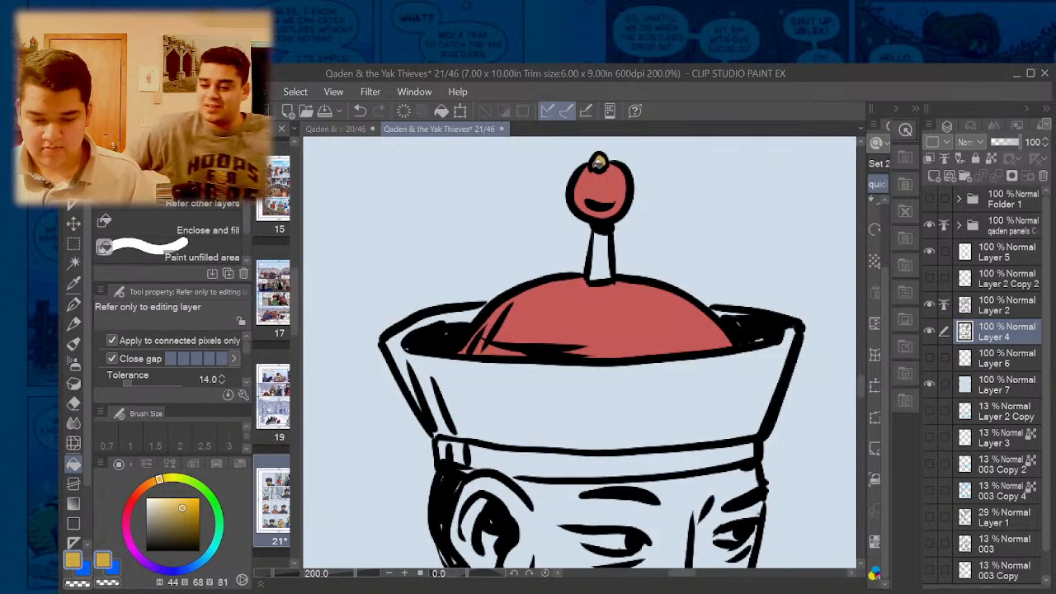
left_click(600, 257)
scroll(606, 305, "down", 5)
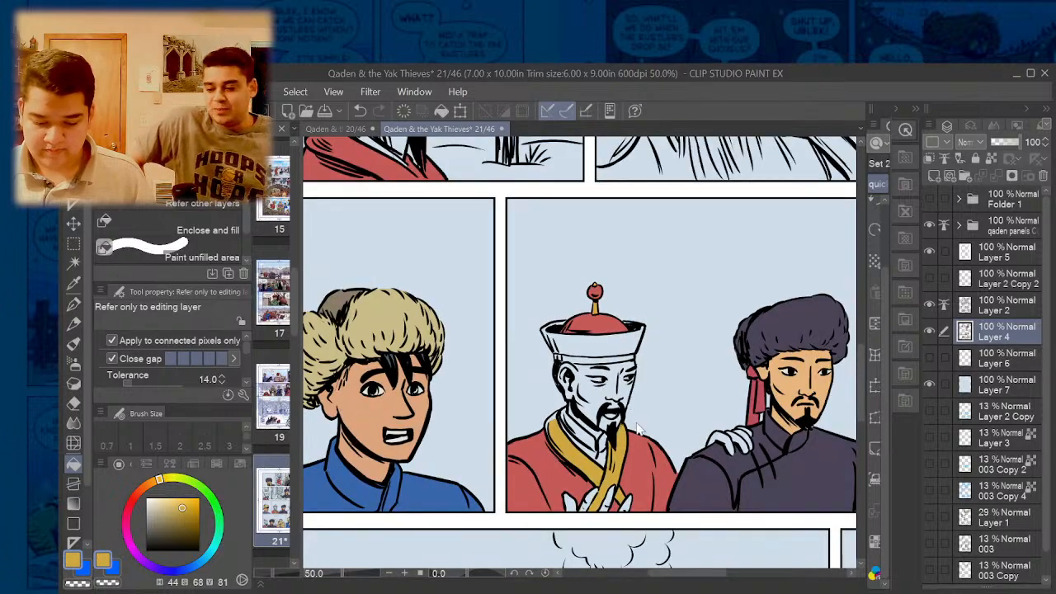
- Sample the purple-blue hat color in the campfire panel and fill the third-row man's hat brim and band with it
scroll(637, 429, "down", 3)
scroll(648, 437, "down", 2)
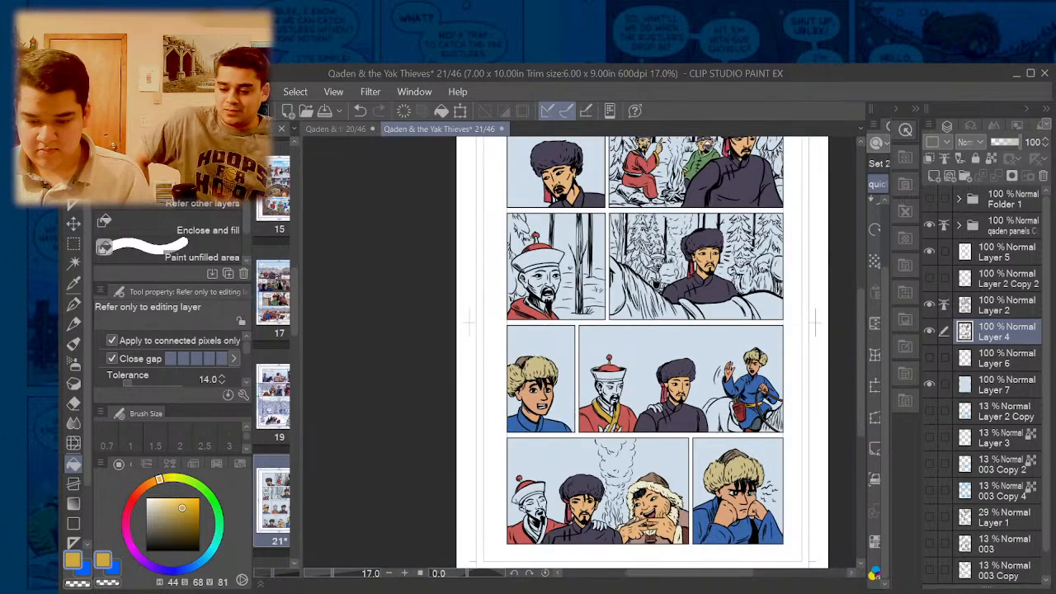
scroll(700, 137, "up", 4)
left_click(709, 137, "alt")
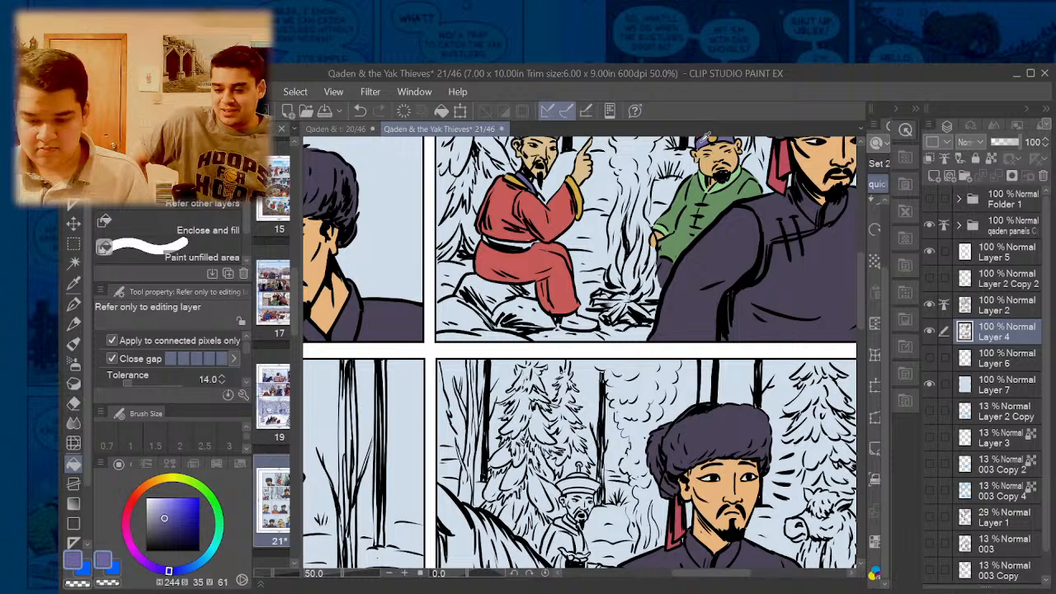
left_click_drag(860, 297, 861, 360)
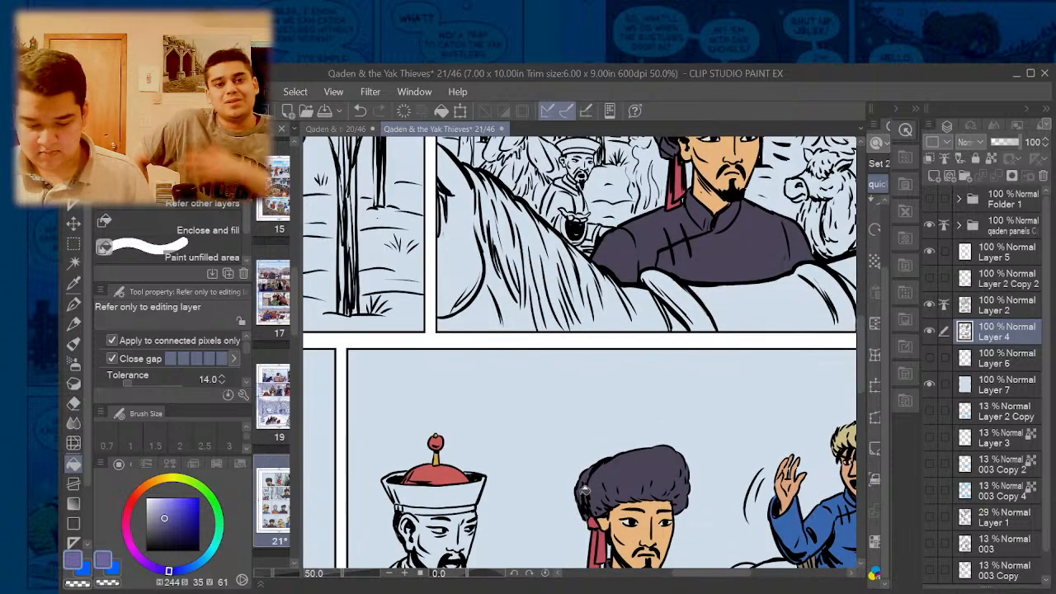
left_click(438, 494)
scroll(436, 505, "up", 1)
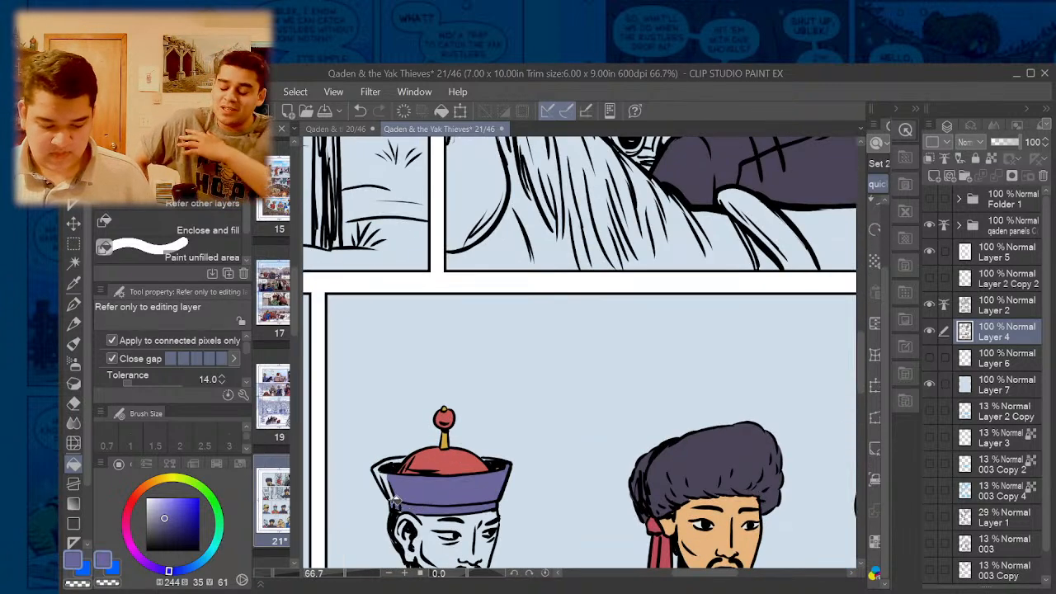
key("p")
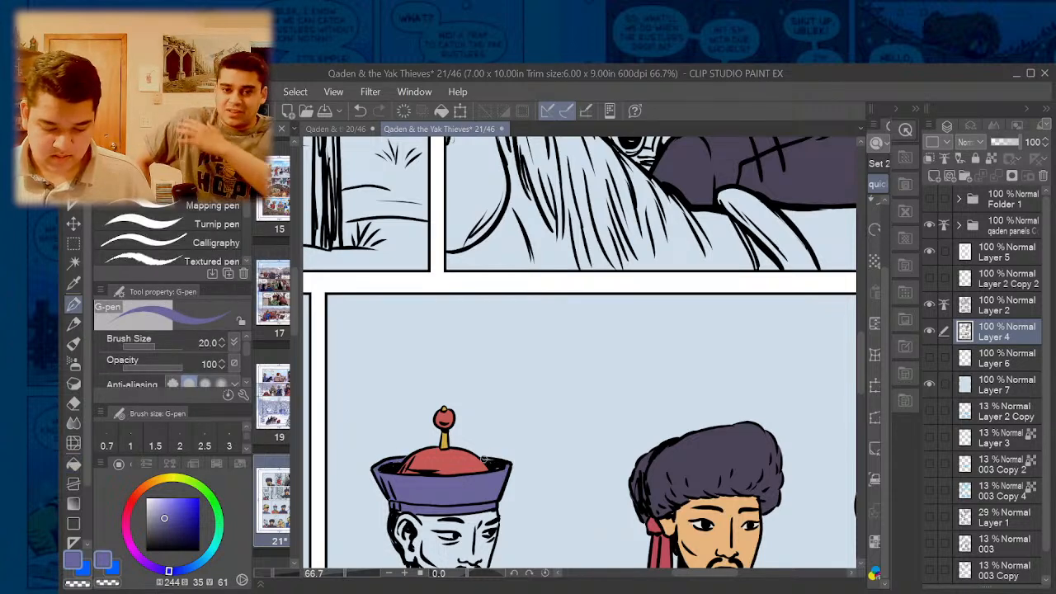
key("g")
scroll(716, 360, "down", 5)
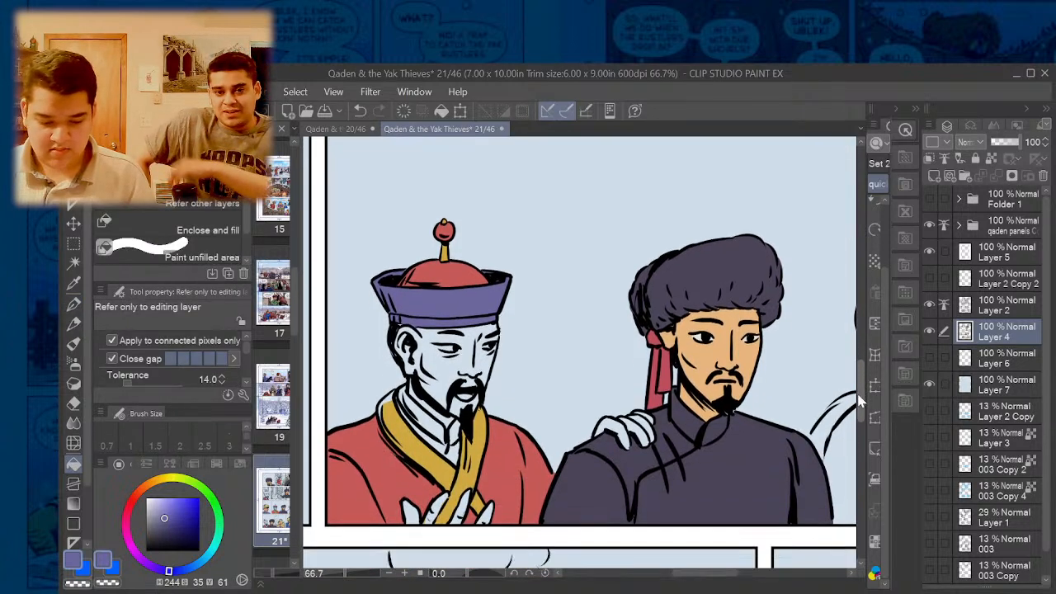
- Fill the third-row man's inner collar with purple-blue and pick up the gold of his outer collar
mouse_move(400, 335)
left_mouse_down()
mouse_move(450, 394)
mouse_move(454, 373)
left_mouse_up()
left_click(396, 351, "alt")
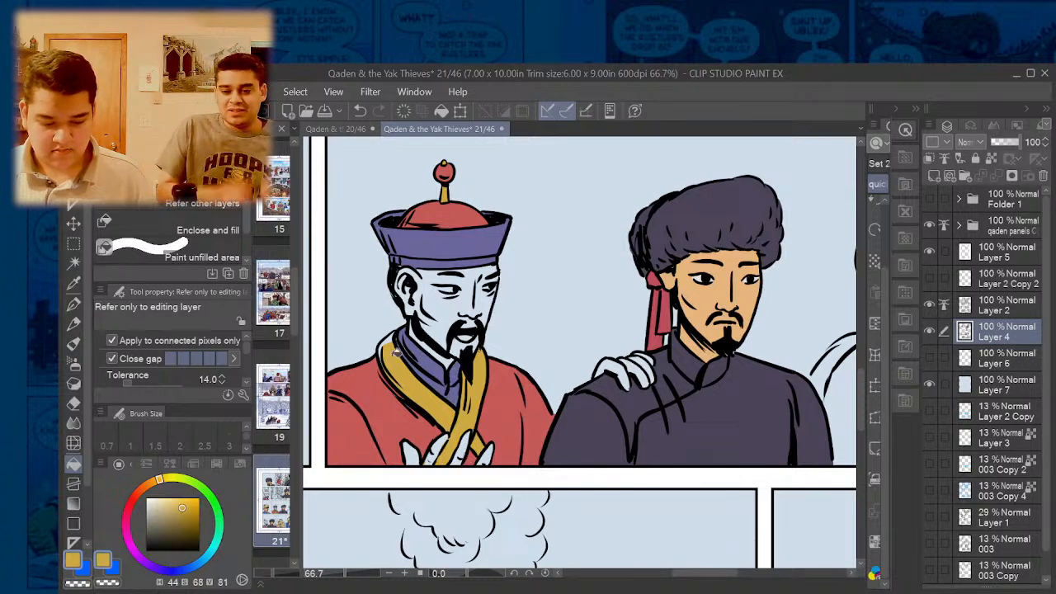
scroll(507, 442, "down", 1)
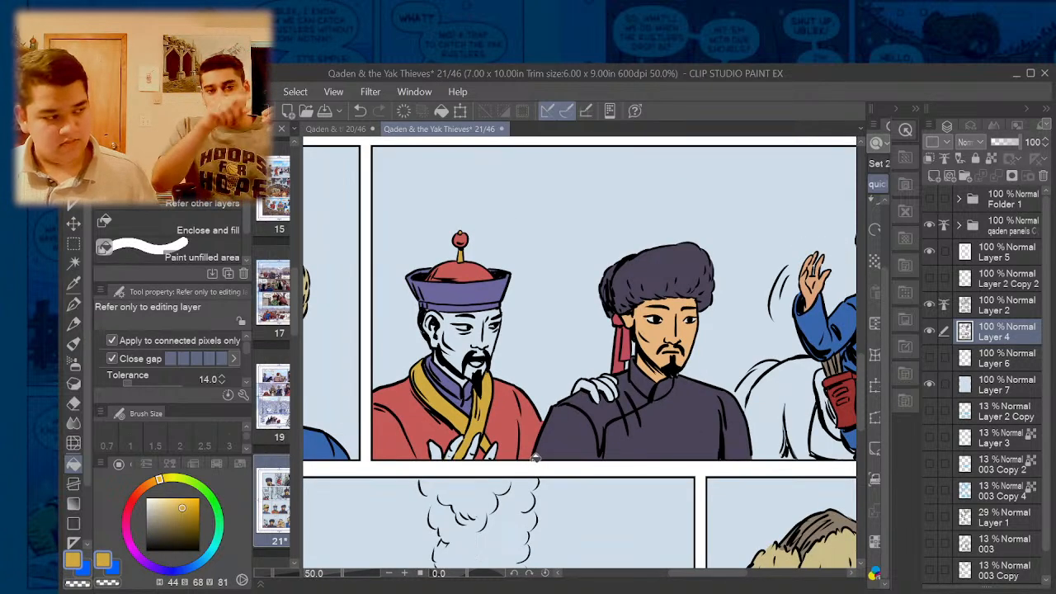
- Fill the hat stem of the close-up man in the second row with gold, undoing any misplaced fill
scroll(532, 452, "down", 4)
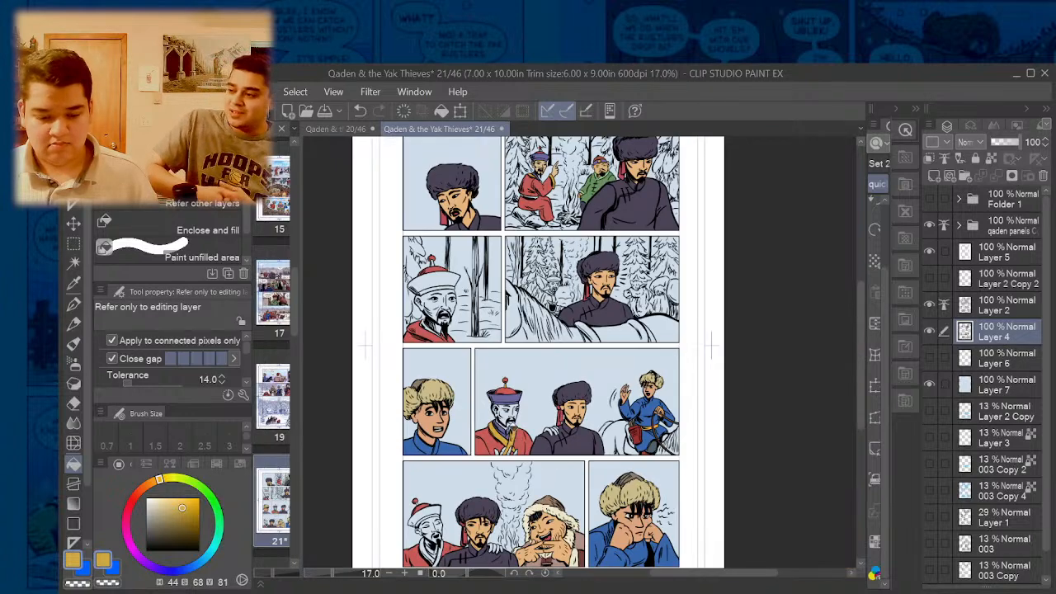
left_click_drag(680, 575, 664, 576)
scroll(502, 321, "up", 4)
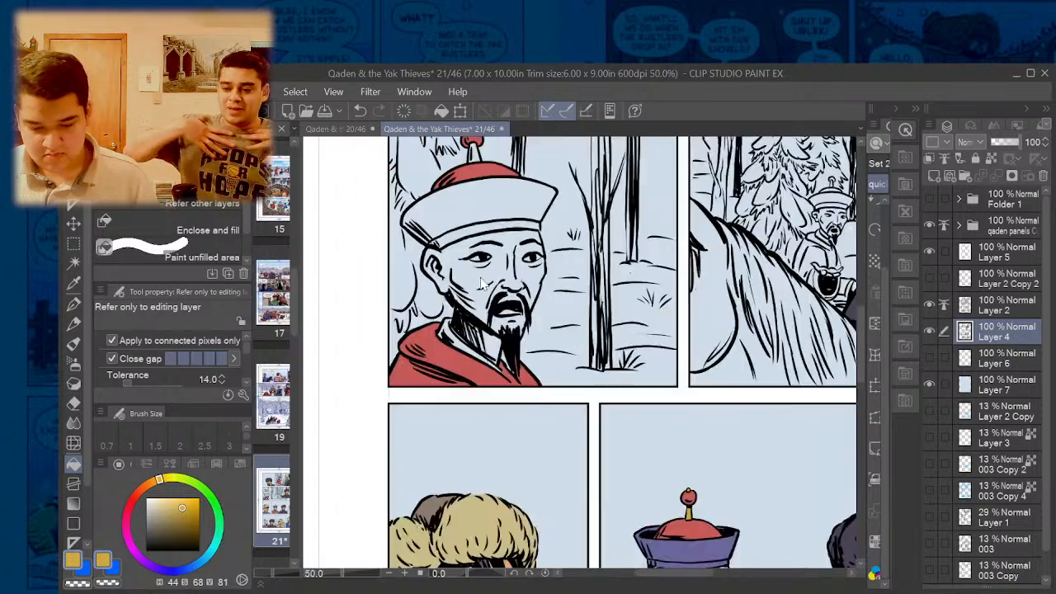
left_click(466, 211)
key("ctrl+z")
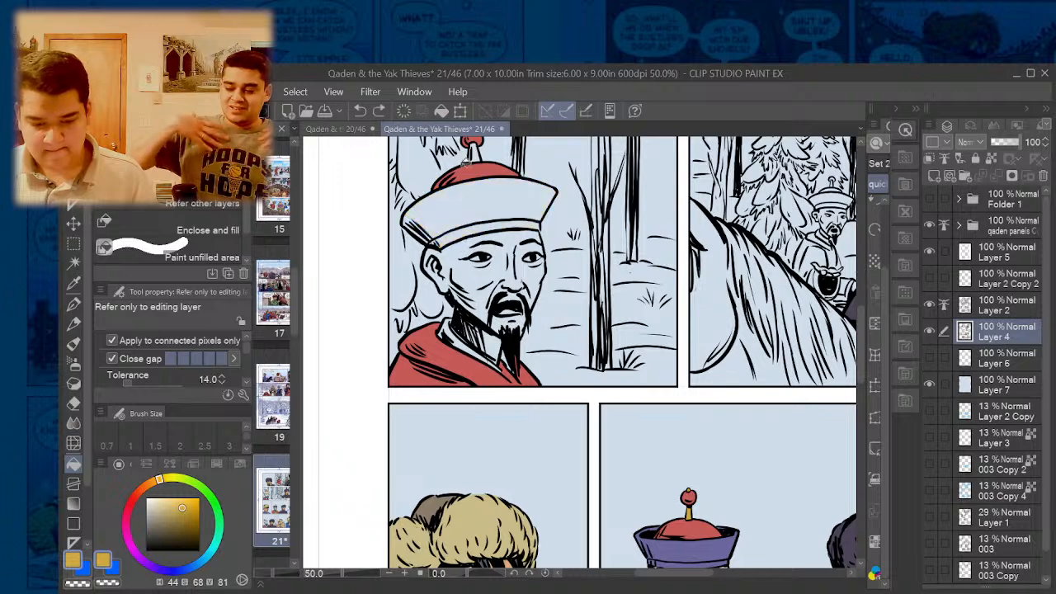
- Sample the purple-blue of the third-row hat and fill the close-up man's hat brim, band and inner collar with it
left_click(675, 545, "alt")
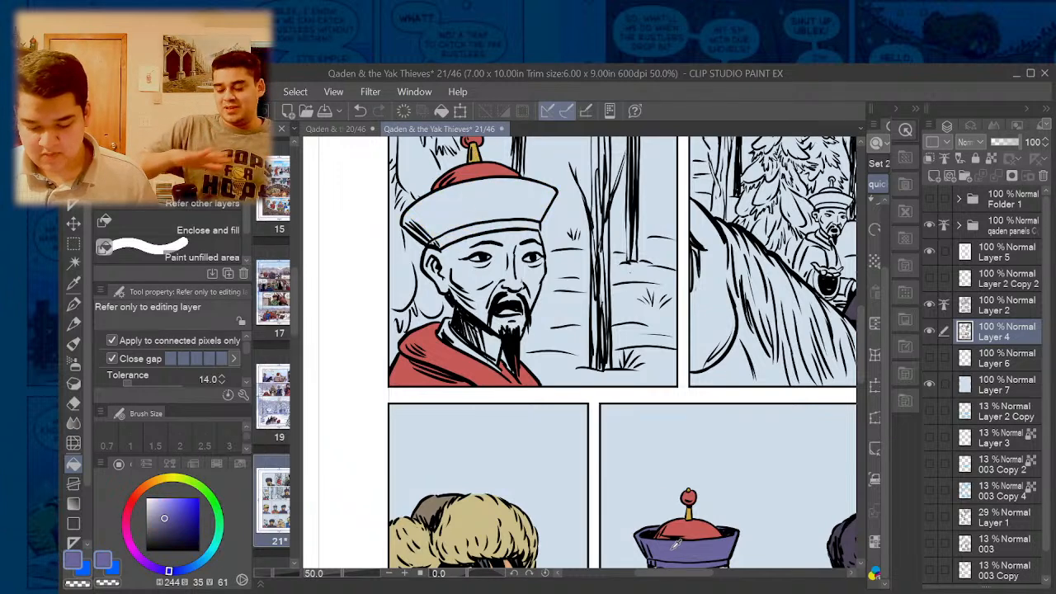
left_click(453, 200)
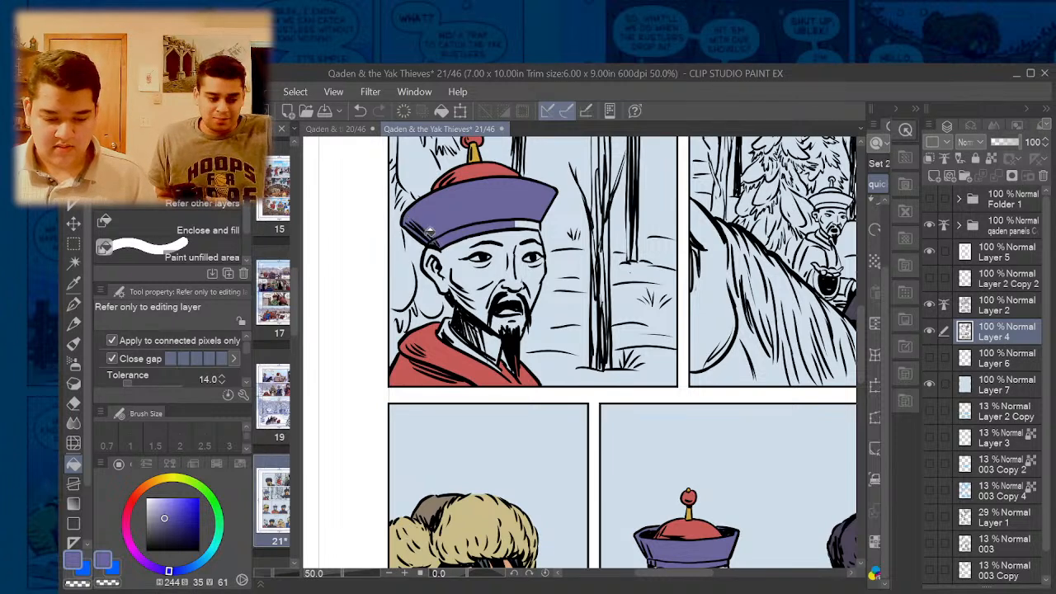
left_click(462, 339)
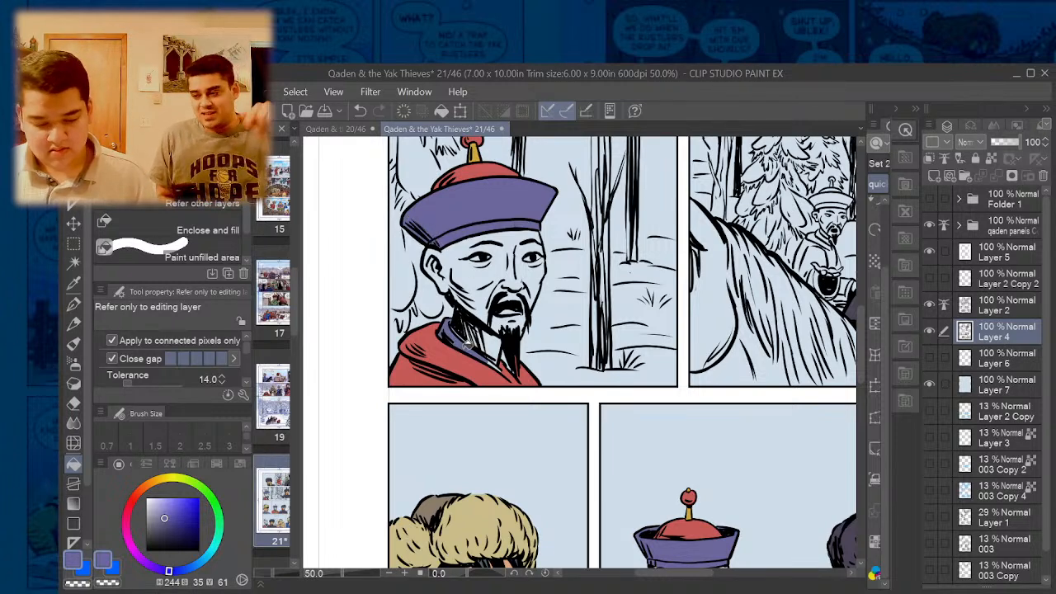
- Sample the skin tone of the hatted man in the campfire panel and fill the second-row close-up man's face and ear with it
scroll(499, 361, "down", 2)
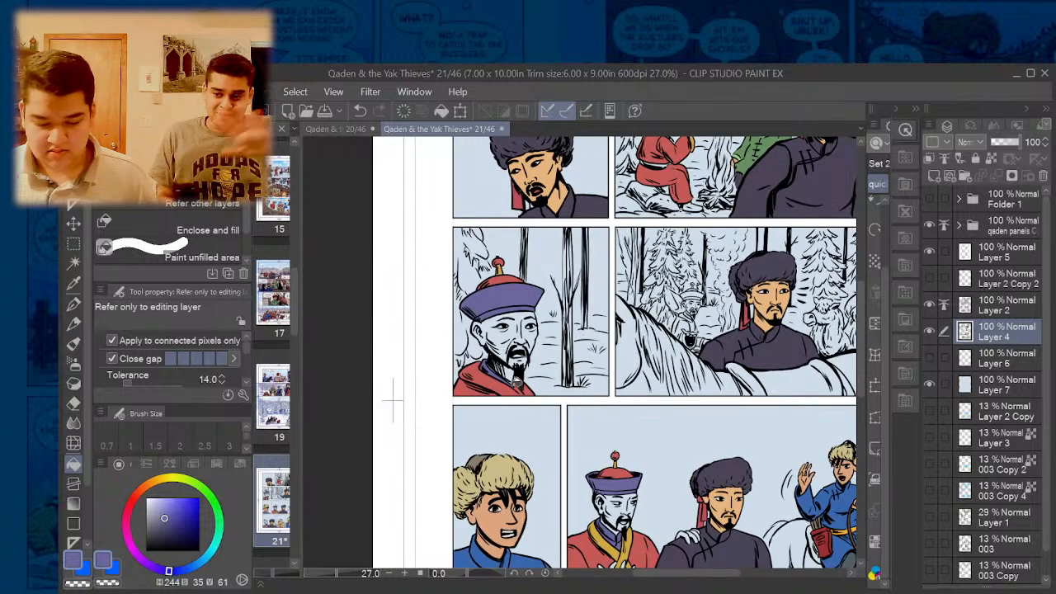
scroll(602, 181, "up", 2)
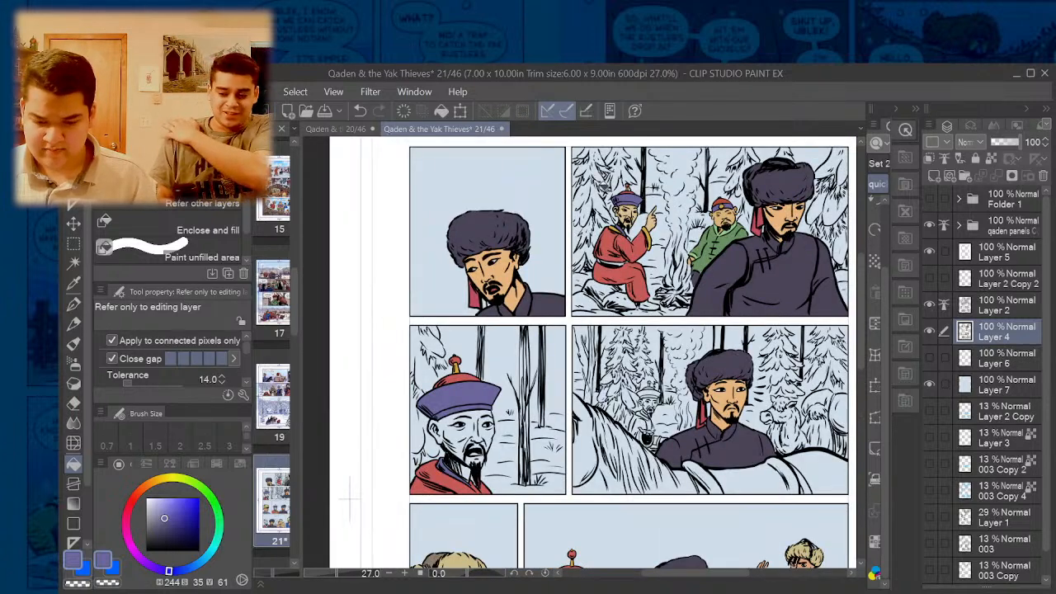
left_click(702, 238, "alt")
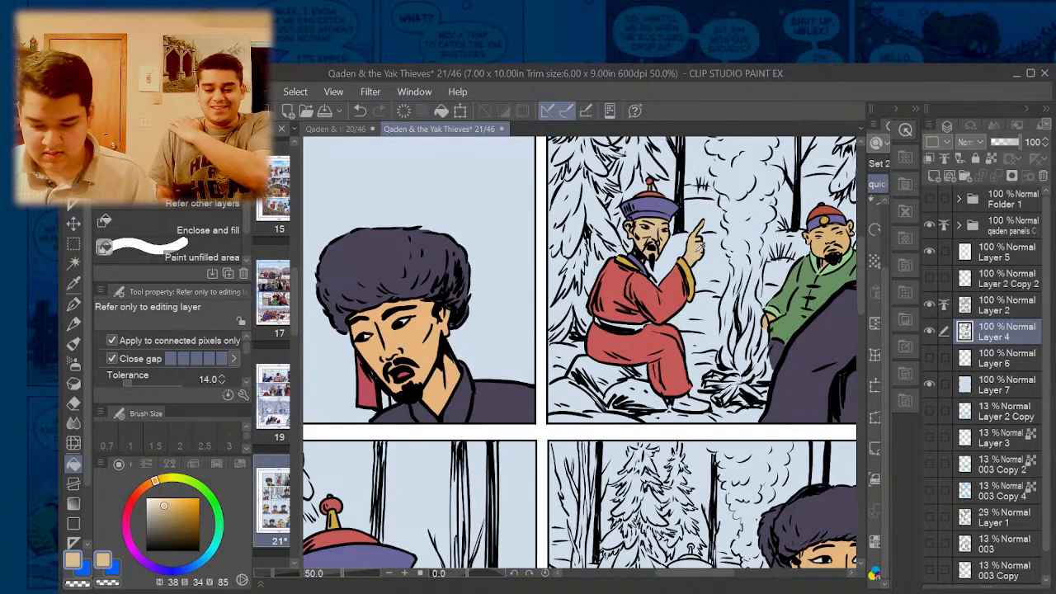
scroll(700, 246, "down", 2)
scroll(578, 386, "up", 2)
left_click(566, 402)
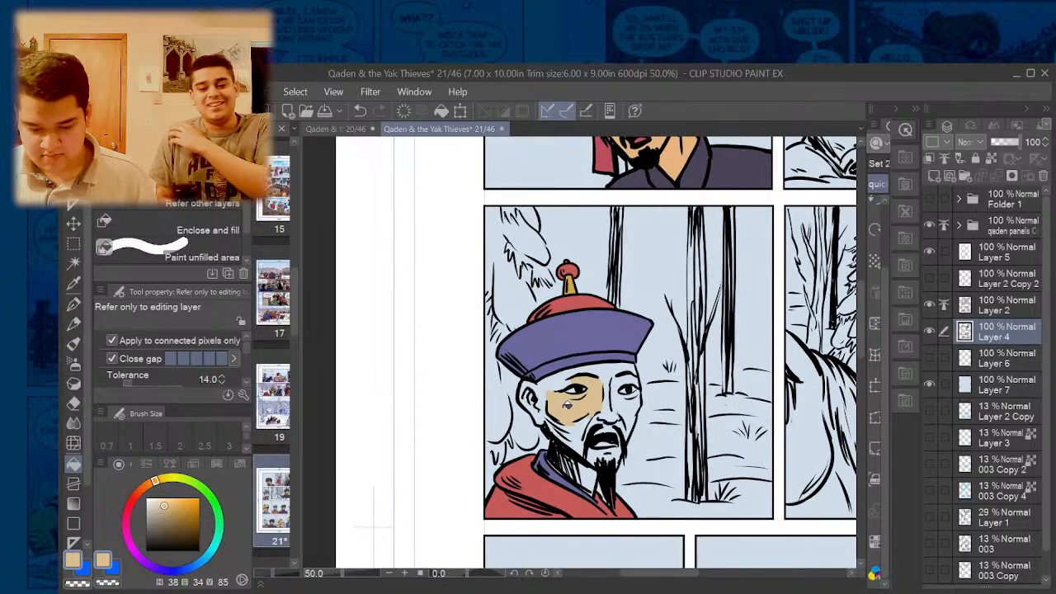
left_click(544, 388)
left_click(531, 402)
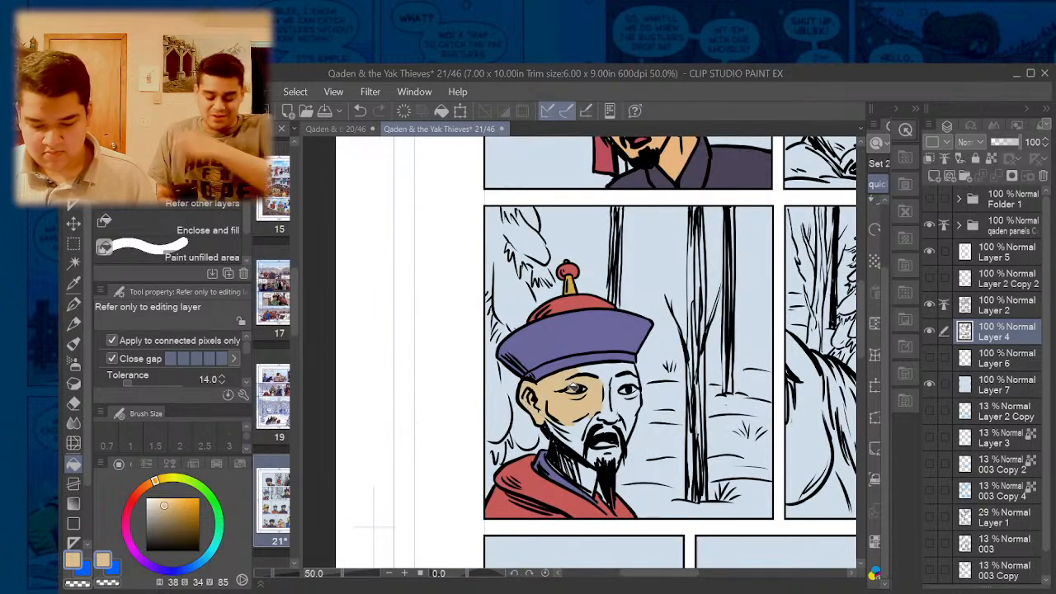
left_click(612, 370)
left_click(627, 407)
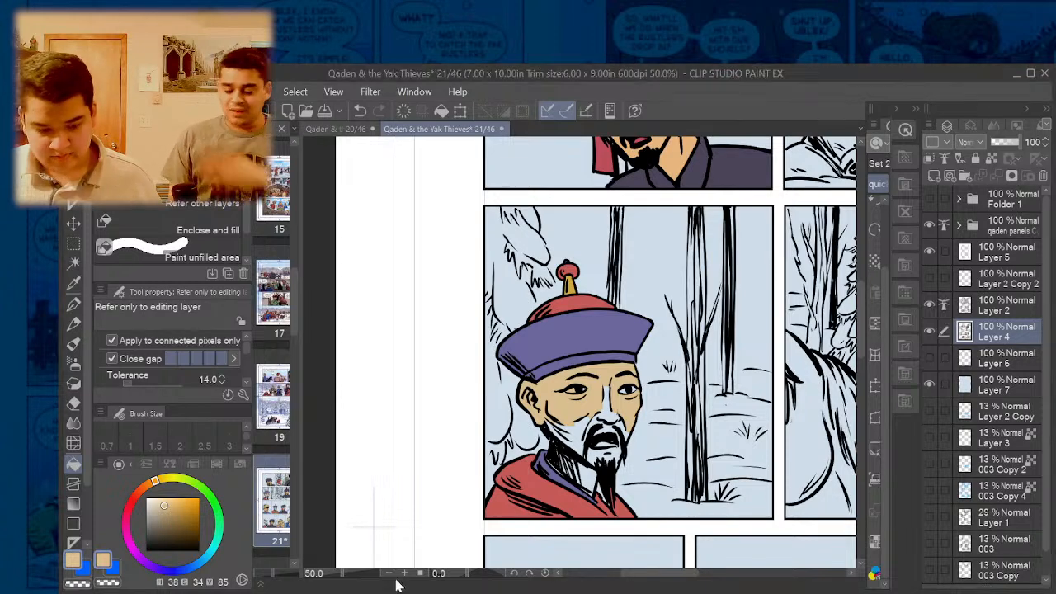
- Fill the close-up man's neck and the leftover gaps between its shading lines with the skin tone
scroll(602, 393, "up", 1)
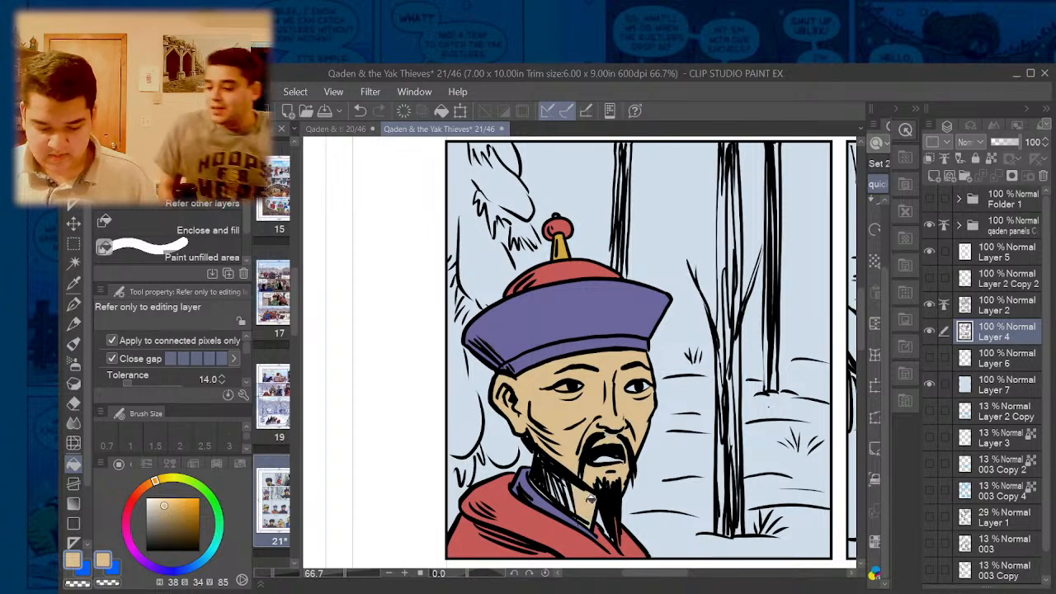
key("p")
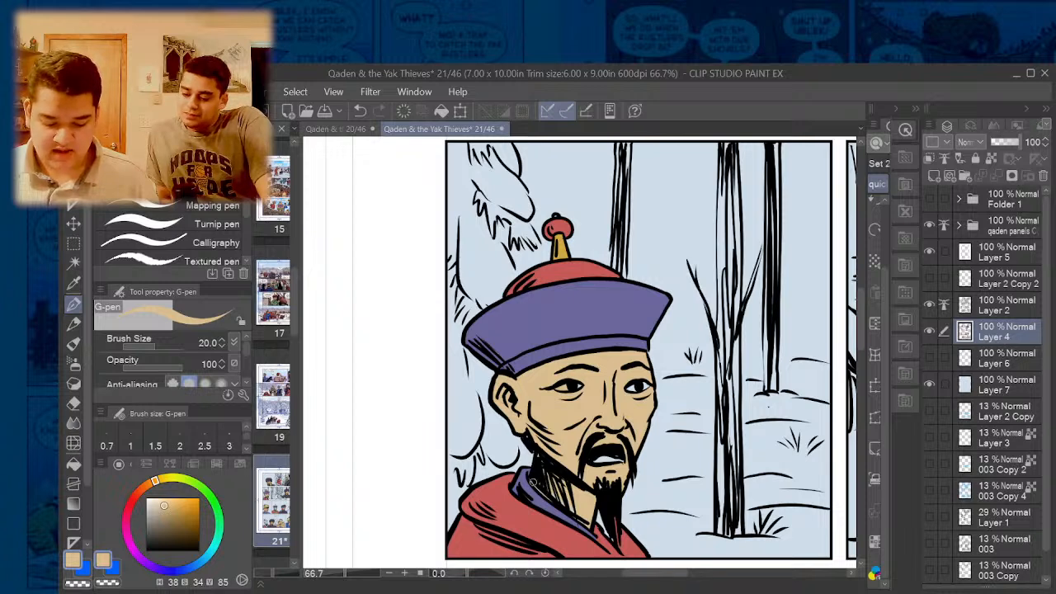
key("g")
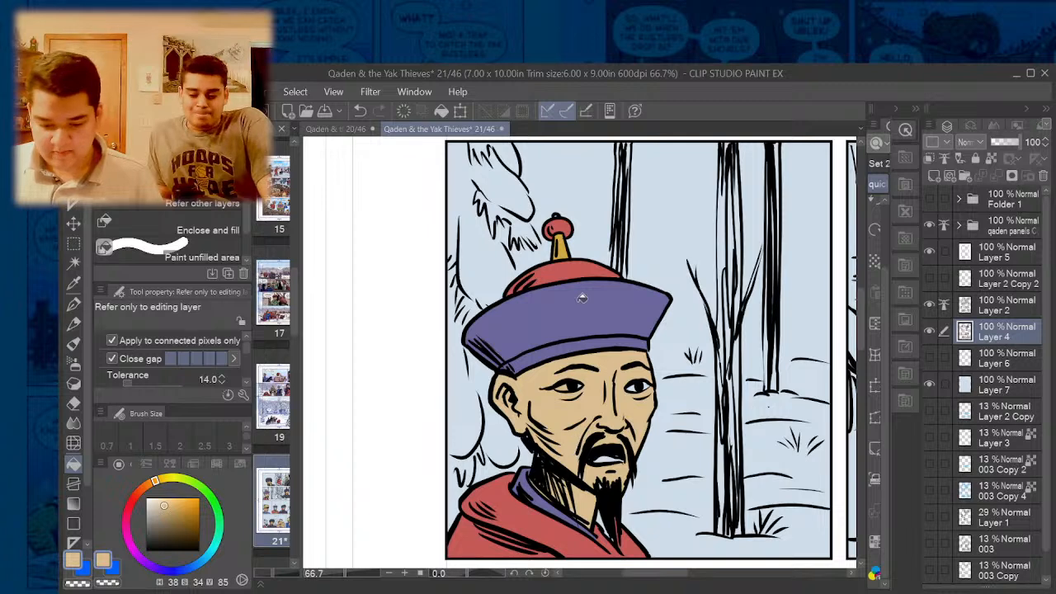
- Sample the gold of the close-up man's hat stem and color the tiny tip above the red knob with it
left_click(564, 241, "alt")
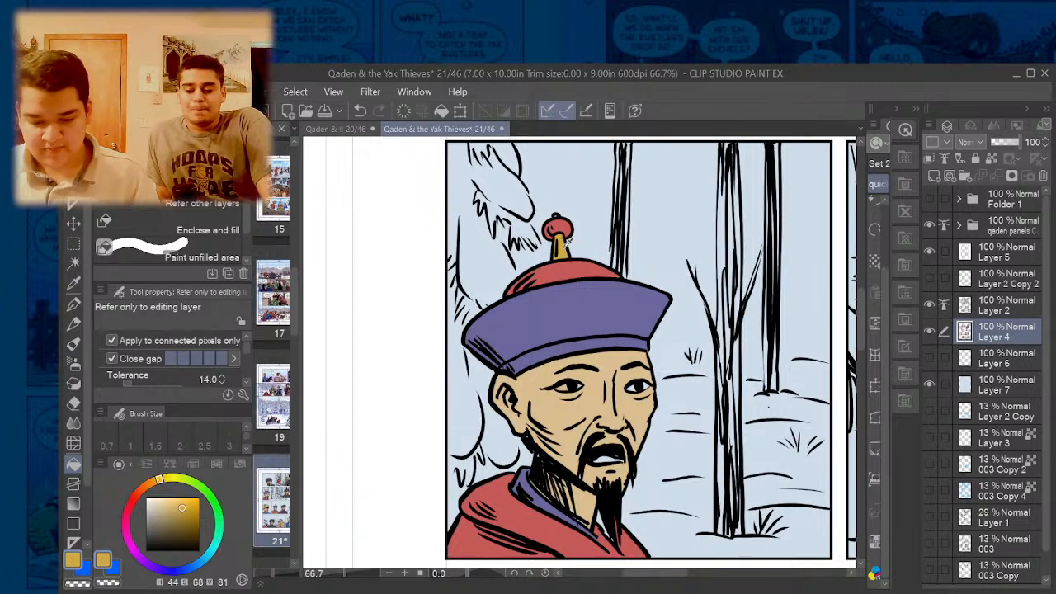
scroll(558, 213, "up", 4)
key("p")
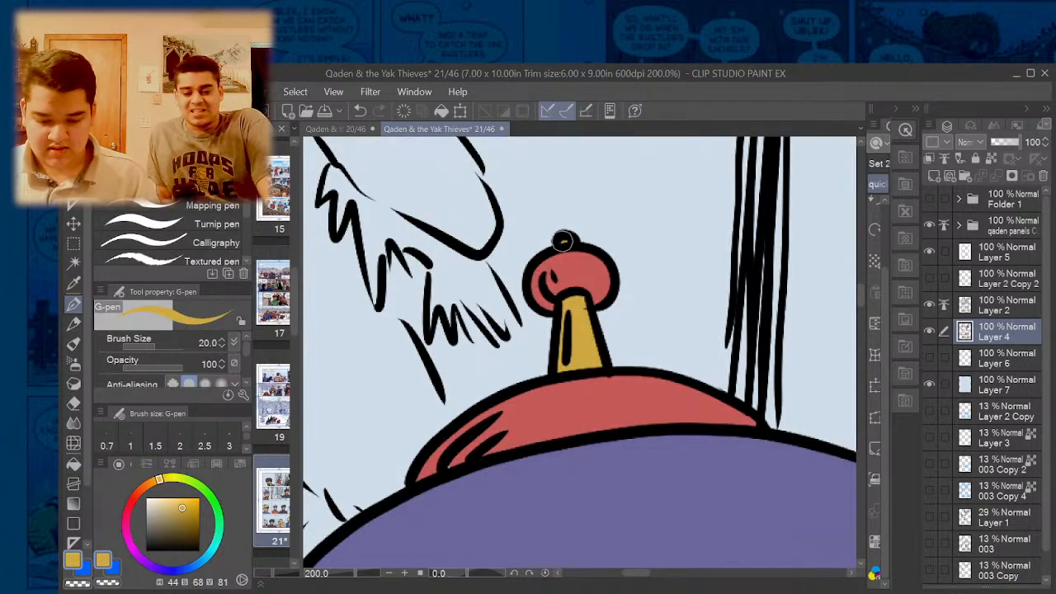
key("g")
scroll(536, 216, "down", 4)
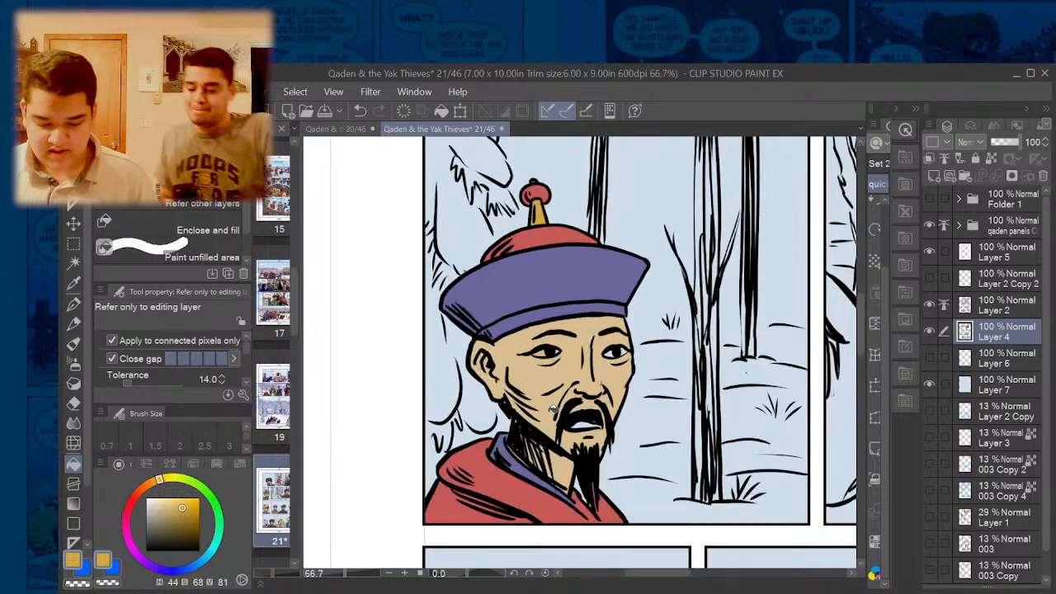
- Pick up the skin tone from the close-up man's cheek
left_click(551, 406, "alt")
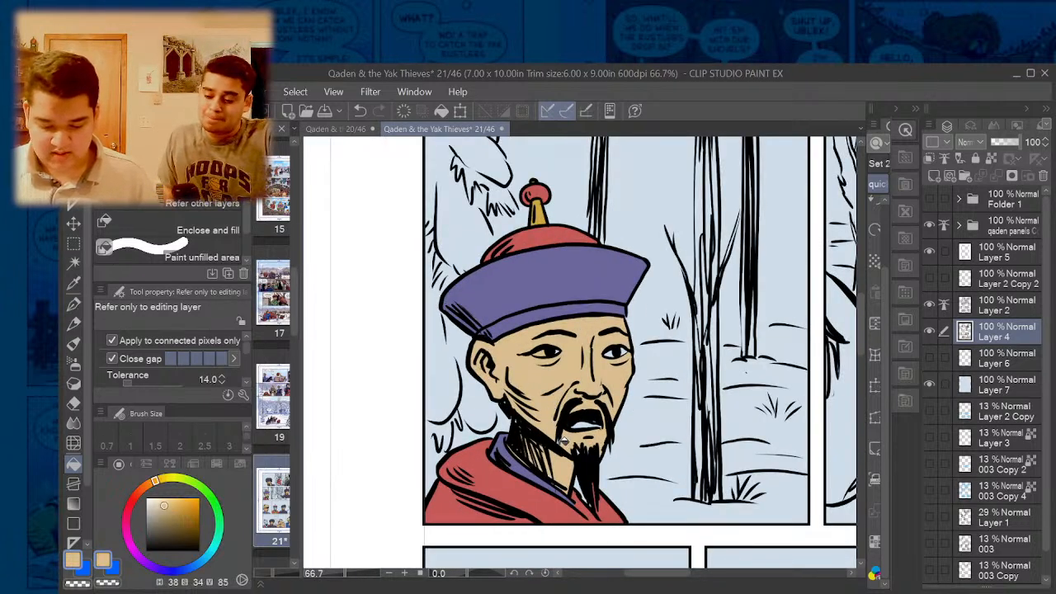
- Touch up the tan skin colour on the purple-hatted man's face in the second-row panel, using the G-pen and fill
key("p")
key("g")
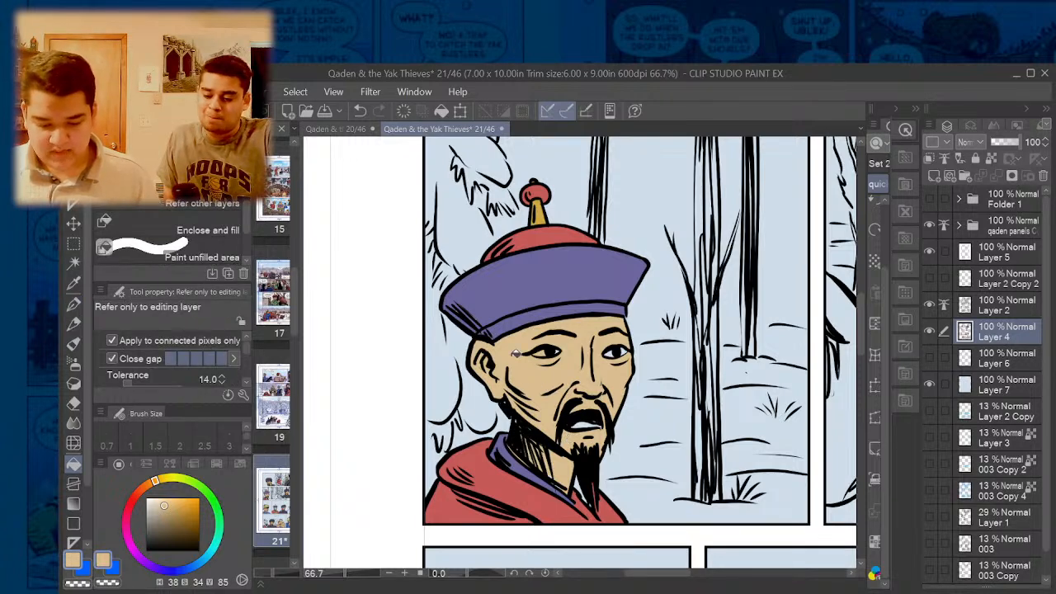
key("p")
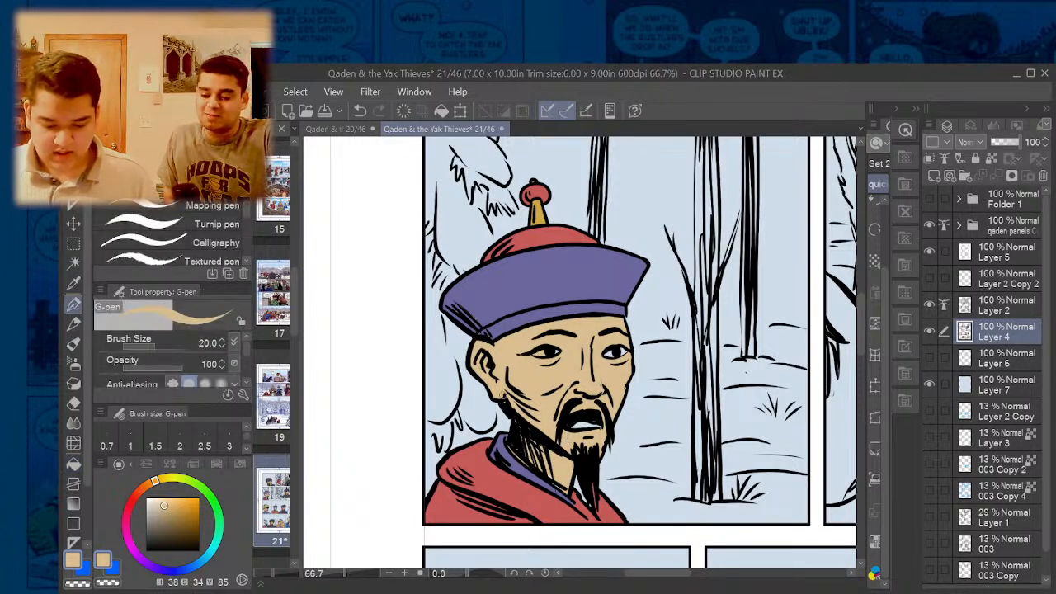
key("g")
- Fill the face of the man in the uncoloured-brim hat in the bottom-row panel with the tan skin colour (H 38, S 34, V 85)
scroll(548, 353, "down", 3)
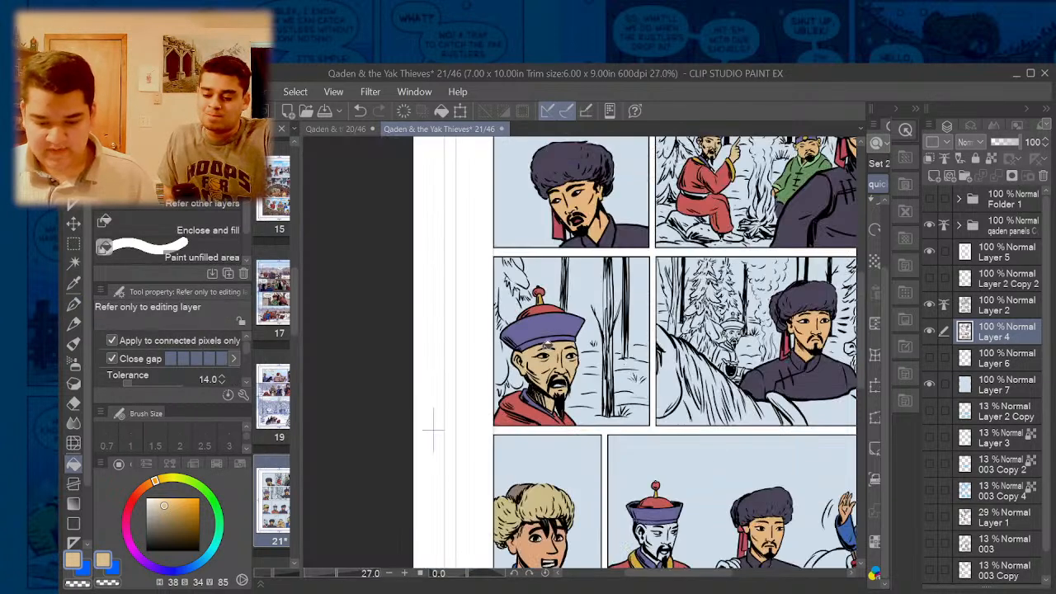
scroll(434, 429, "down", 2)
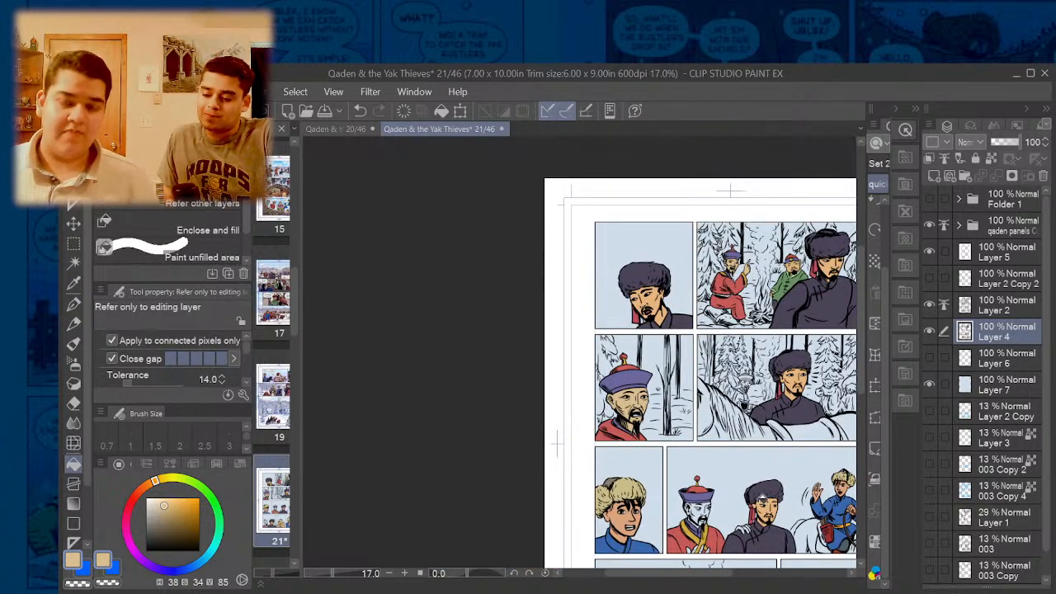
left_click_drag(642, 578, 667, 577)
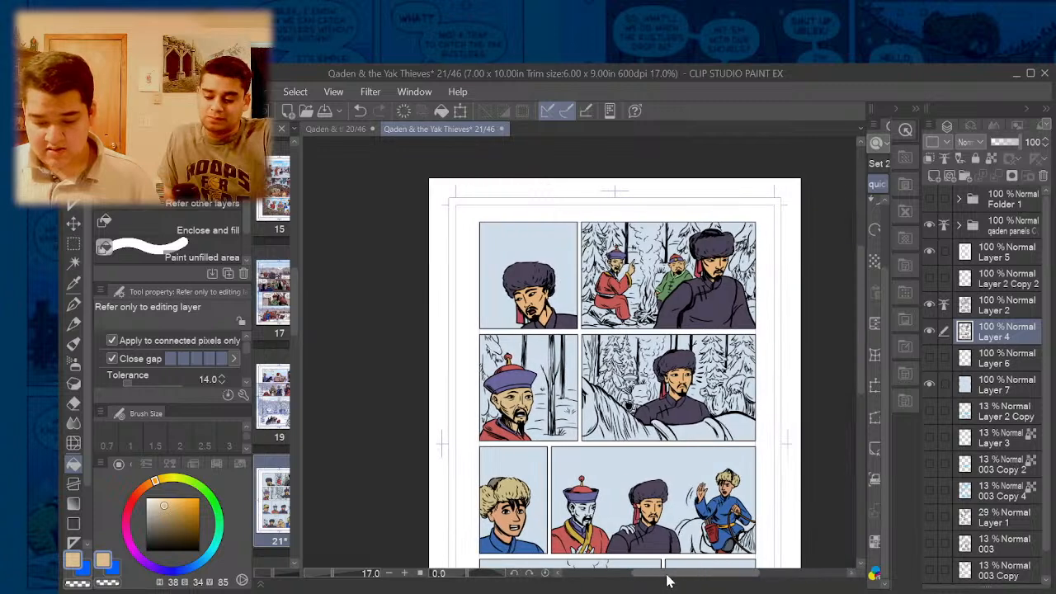
left_click_drag(860, 348, 862, 410)
scroll(545, 246, "up", 2)
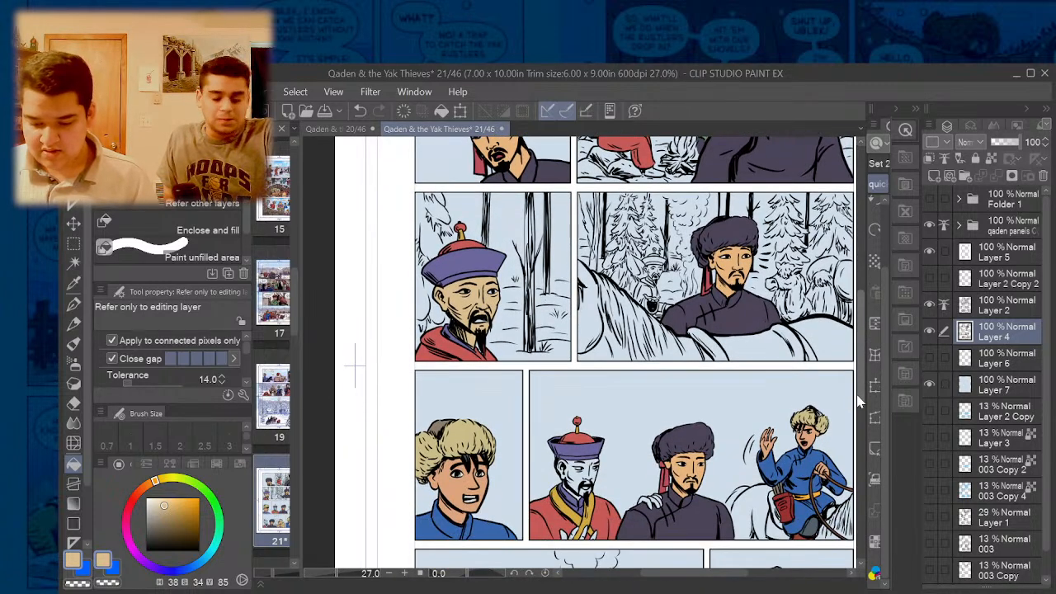
left_click_drag(863, 361, 863, 373)
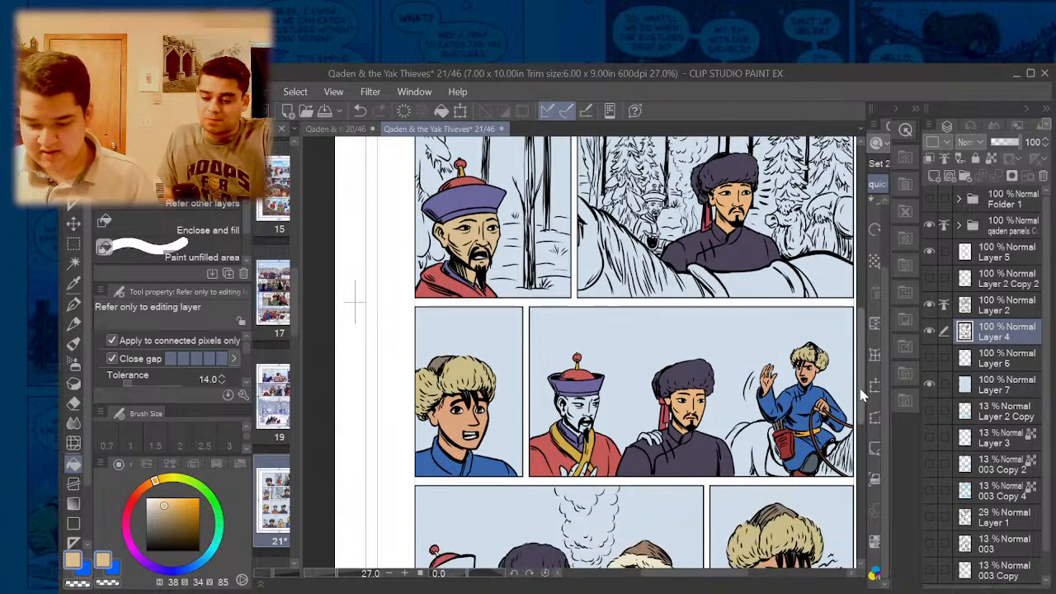
scroll(795, 455, "down", 3)
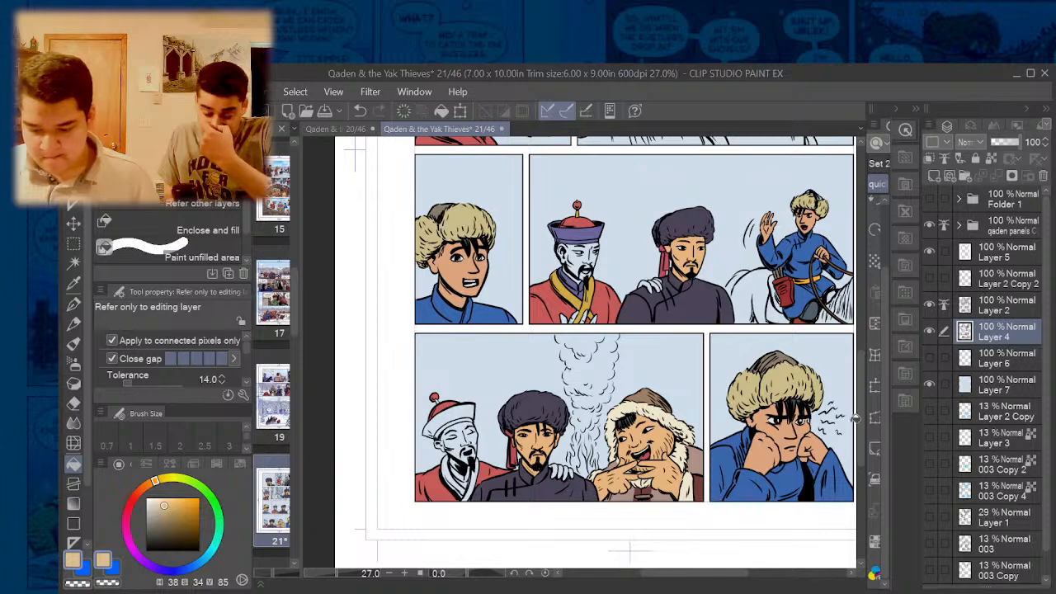
scroll(742, 343, "up", 4)
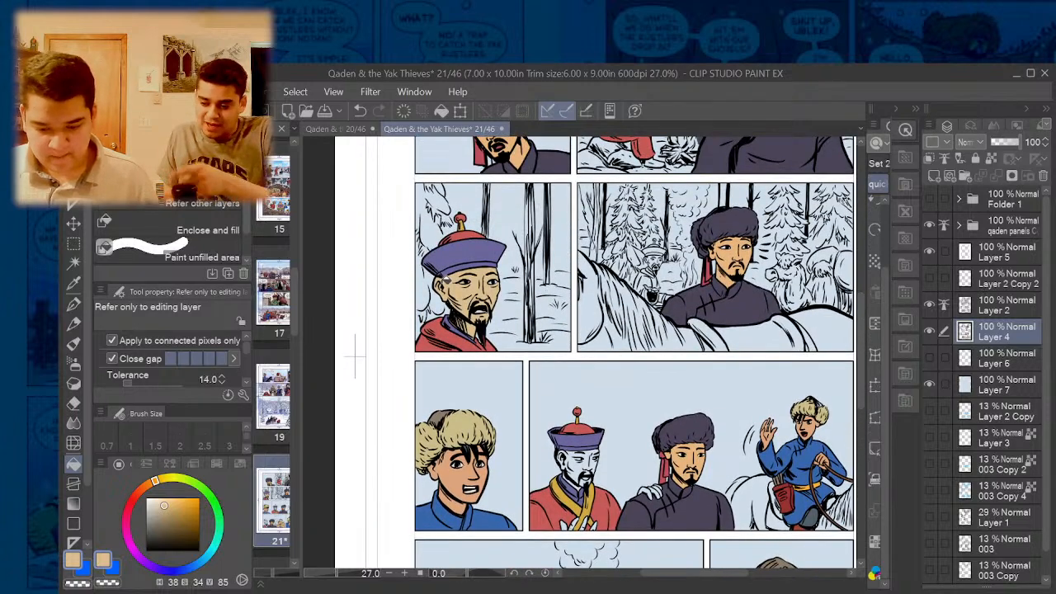
scroll(436, 267, "up", 2)
scroll(481, 303, "down", 3)
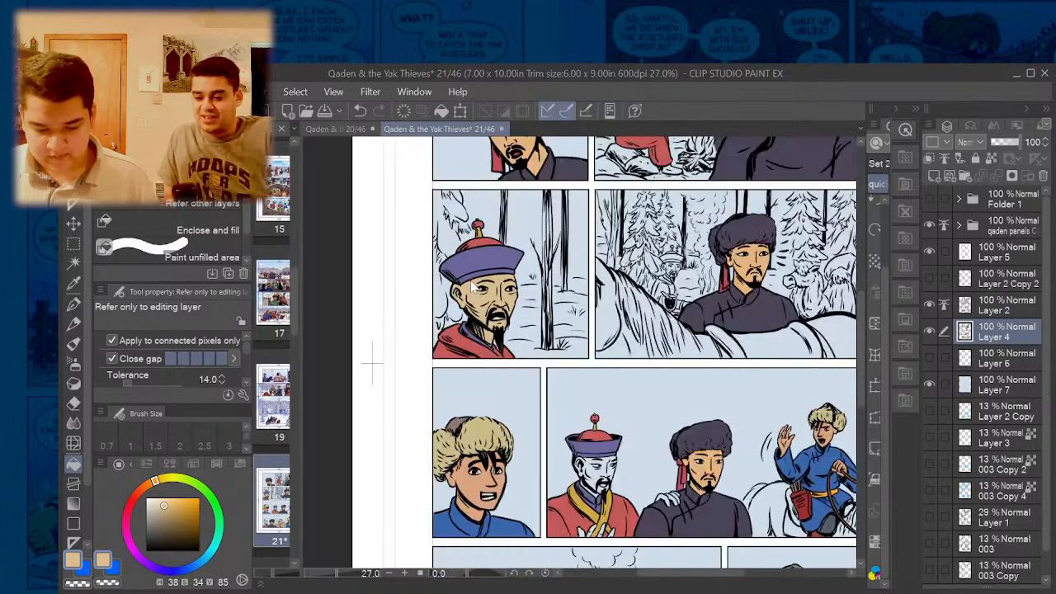
scroll(462, 509, "up", 3)
scroll(476, 528, "up", 1)
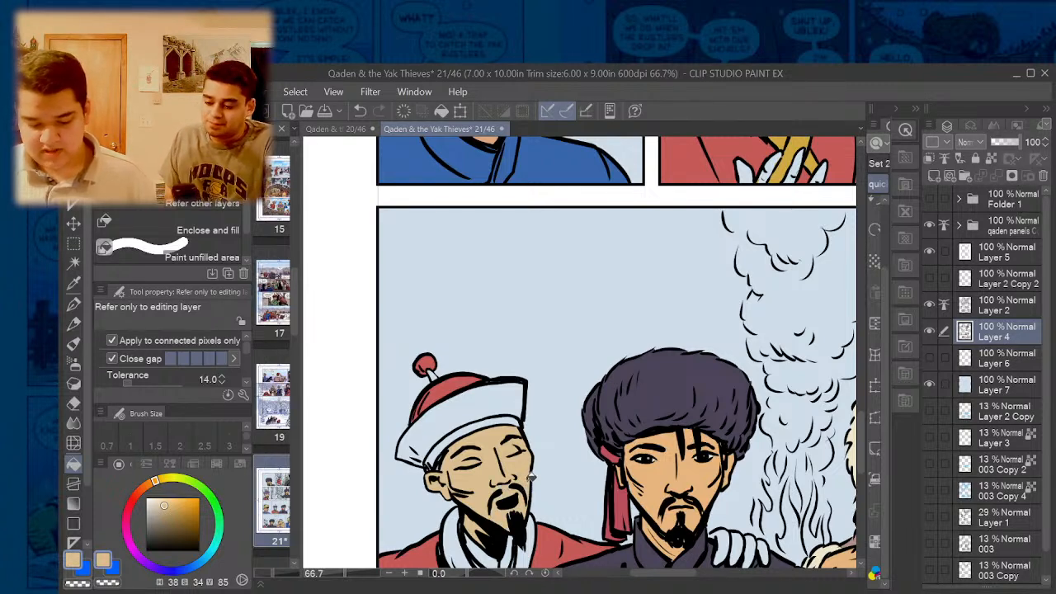
- Review the page's panels, comparing the characters' colouring and checking for areas that are still unfilled
scroll(513, 458, "down", 1)
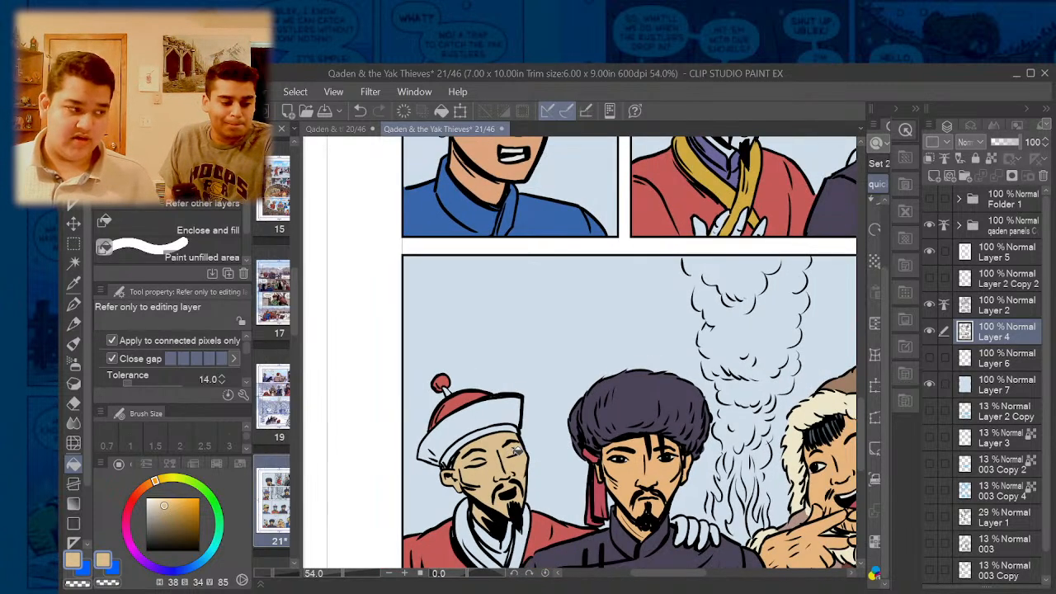
scroll(513, 443, "down", 4)
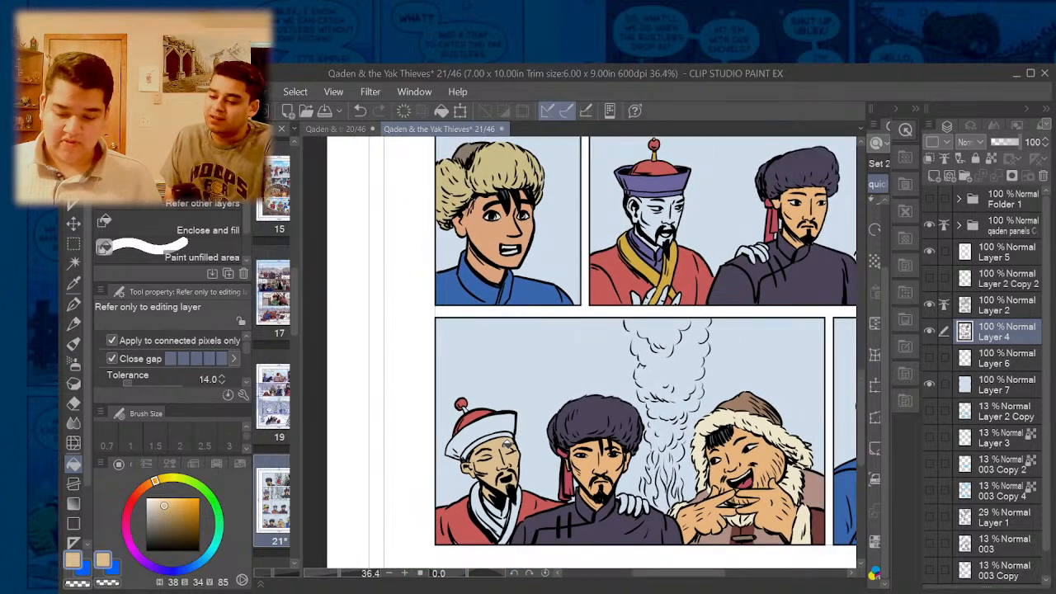
scroll(524, 437, "down", 2)
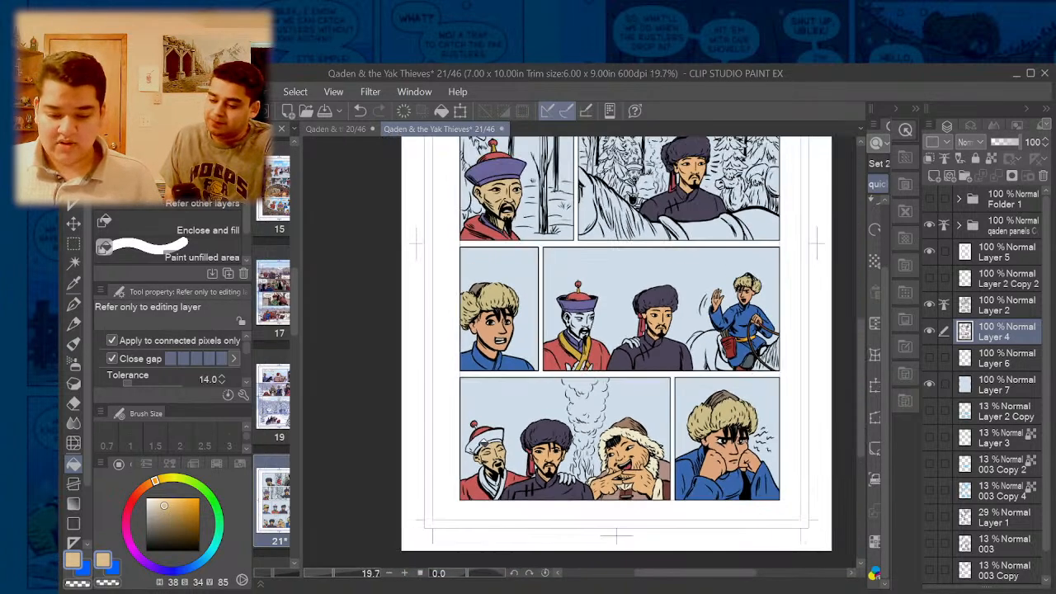
left_click_drag(860, 346, 861, 302)
scroll(669, 218, "up", 3)
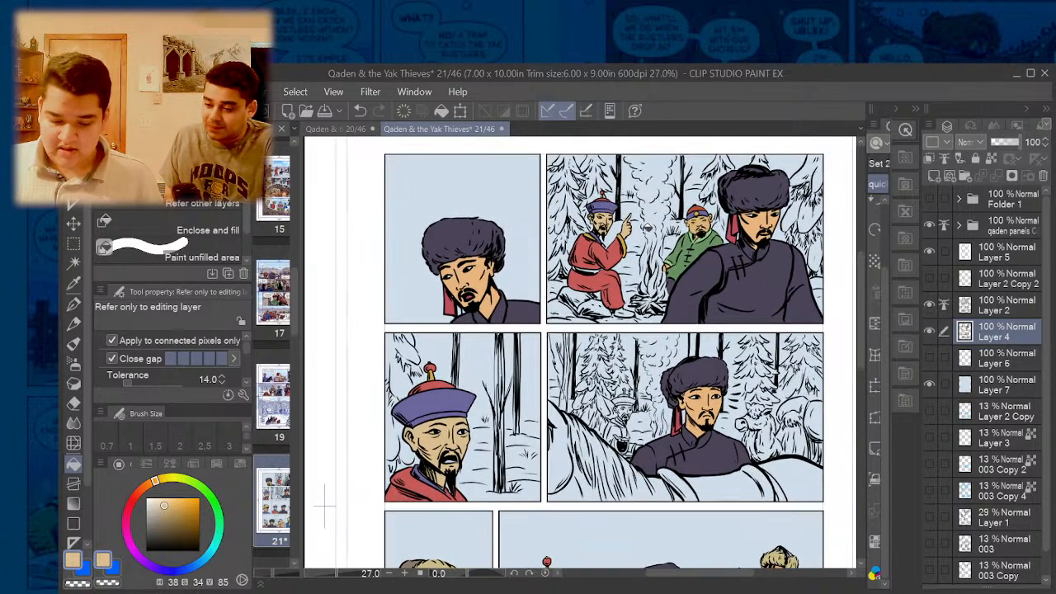
scroll(629, 175, "up", 1)
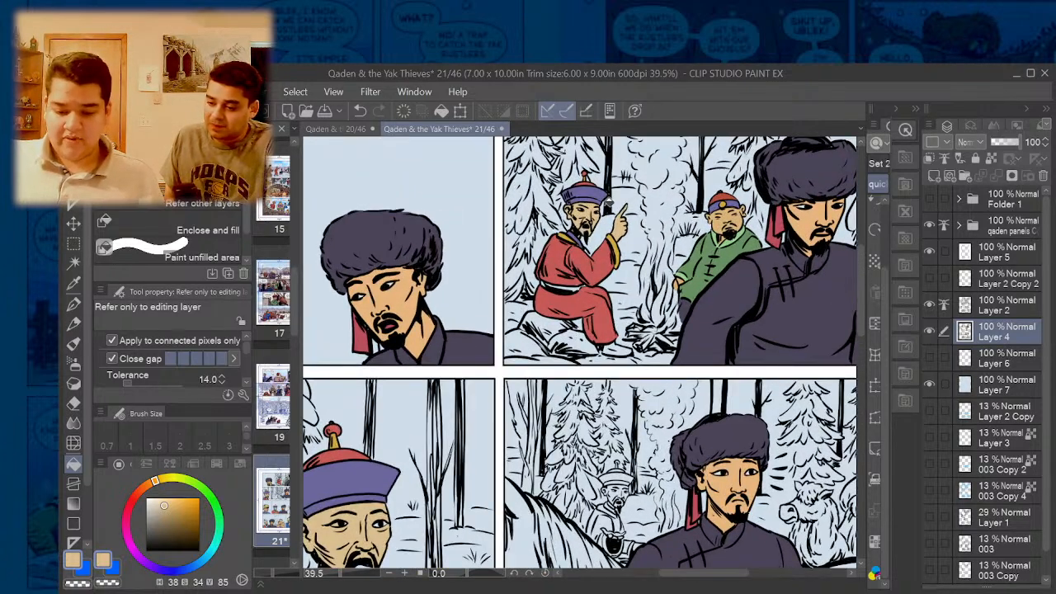
scroll(610, 202, "down", 2)
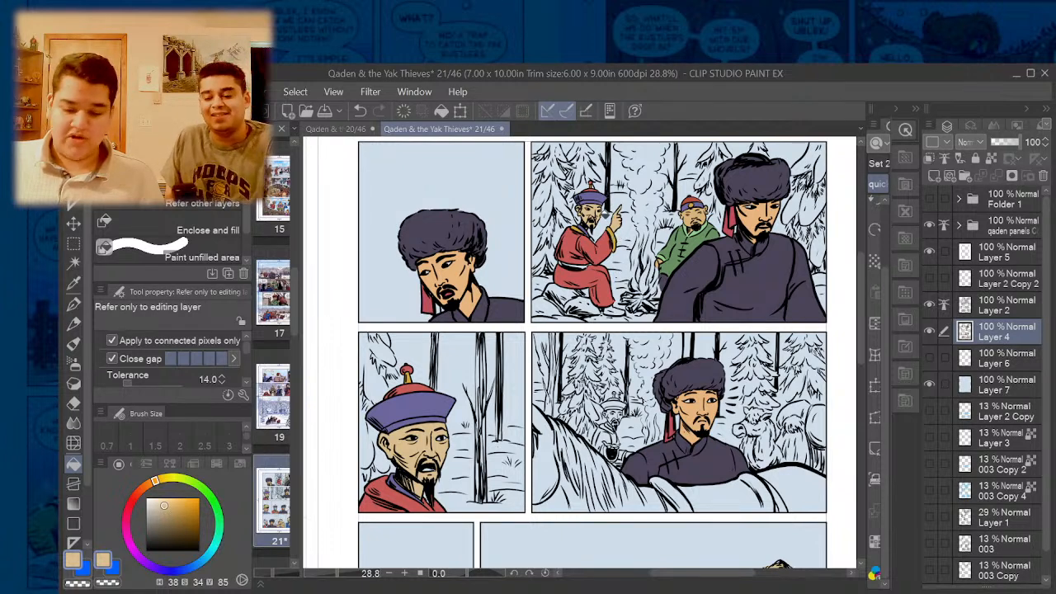
scroll(608, 213, "down", 1)
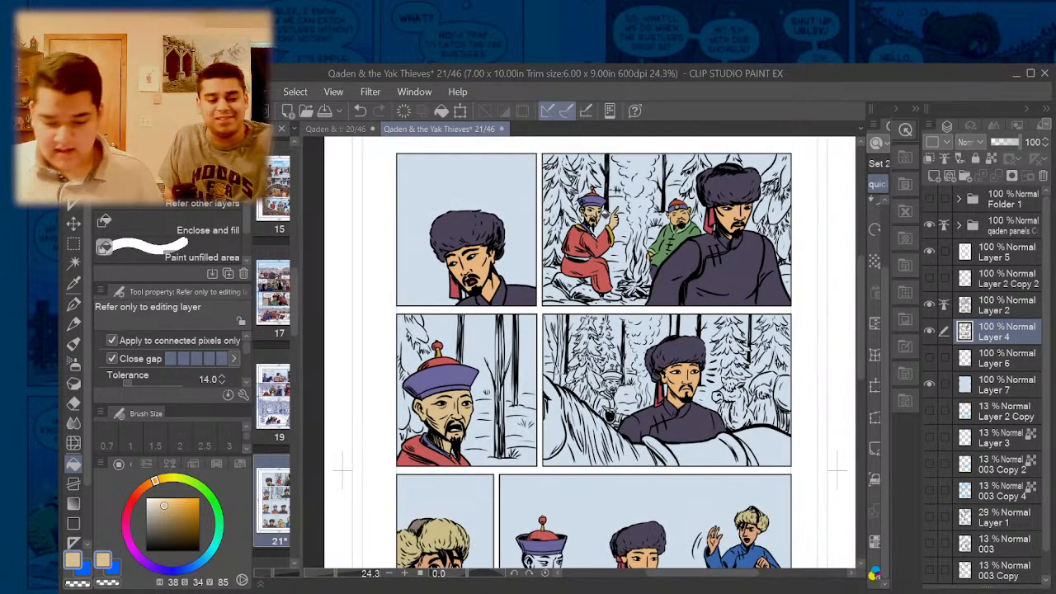
scroll(459, 354, "down", 1)
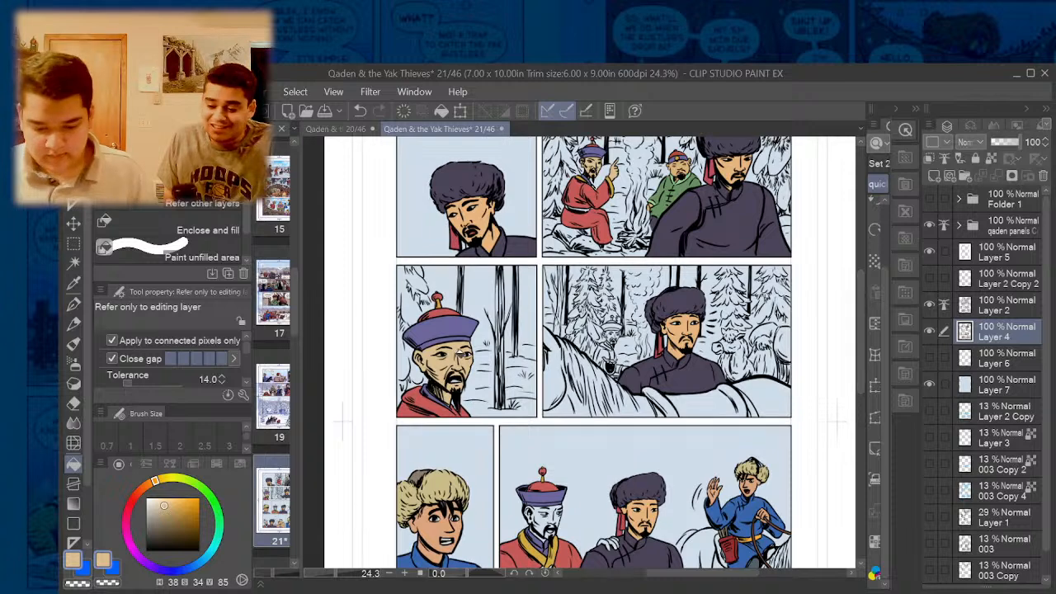
scroll(855, 396, "down", 1)
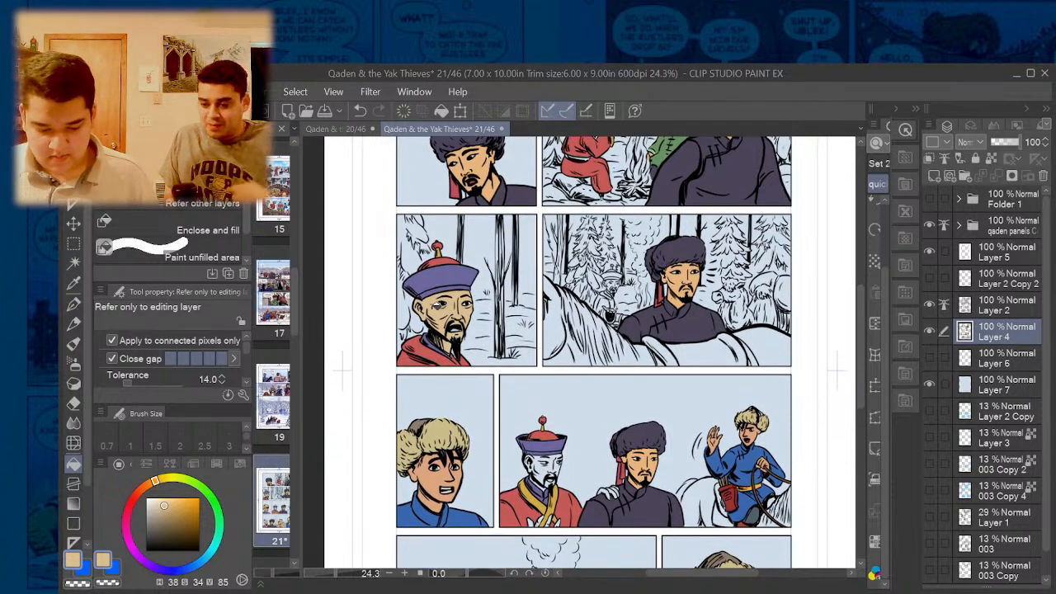
- Fill the purple-hatted man's face and ear in the third-row panel with the same tan skin colour
scroll(545, 500, "up", 6)
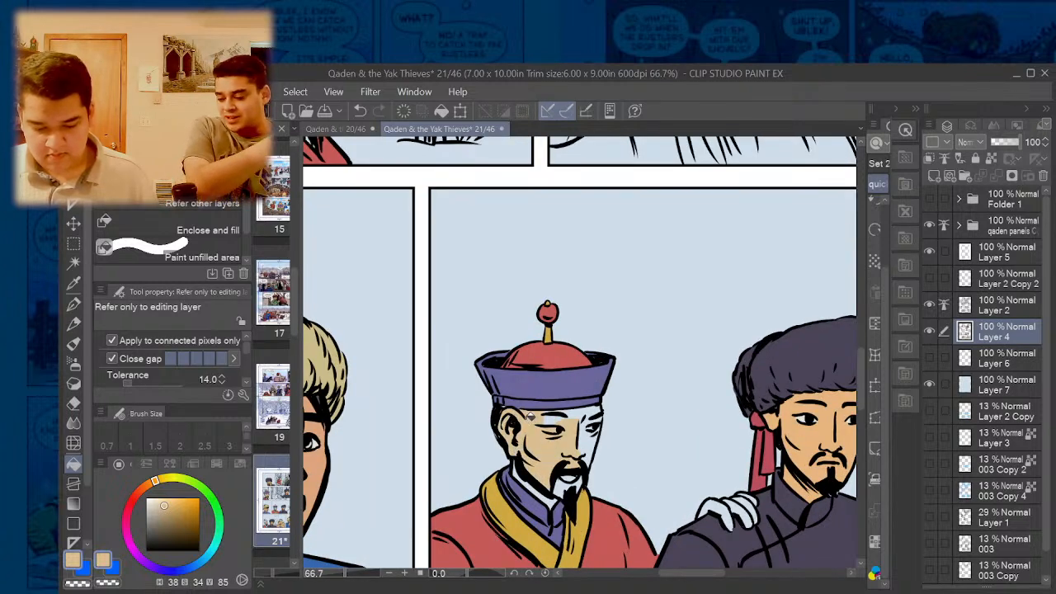
scroll(577, 490, "up", 5)
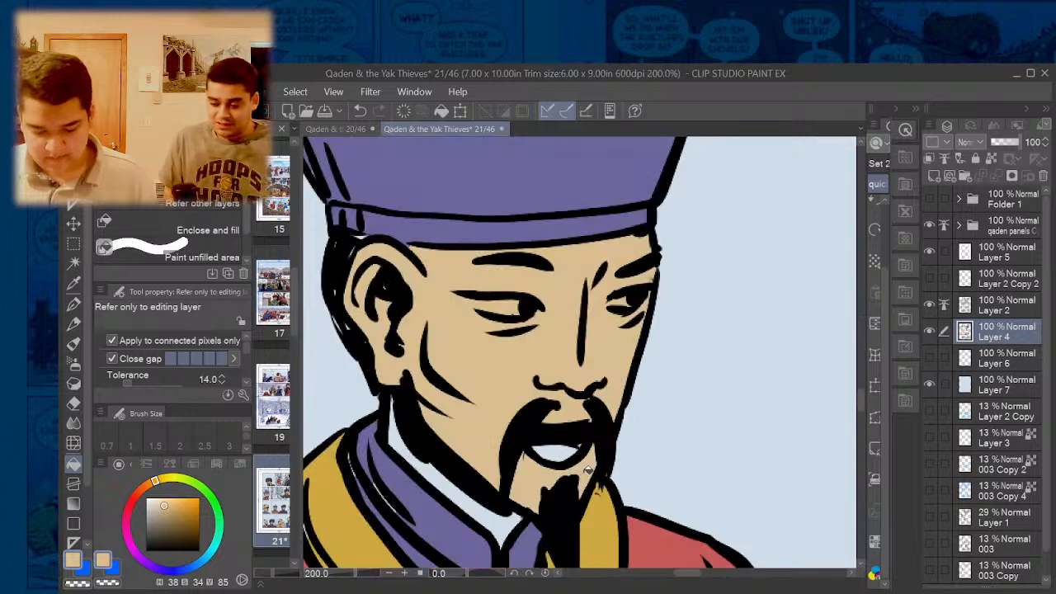
scroll(472, 464, "down", 5)
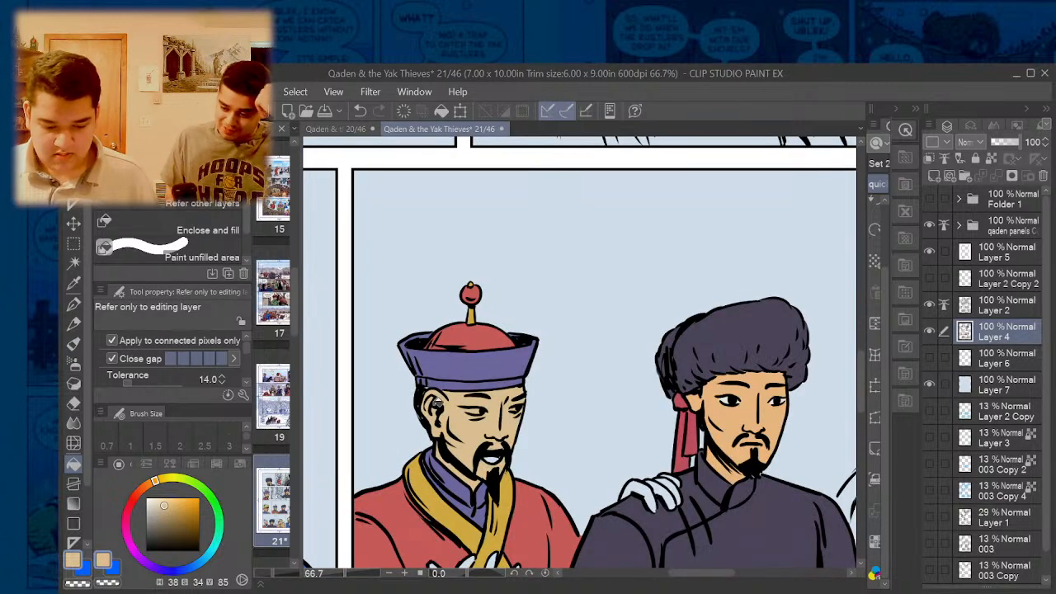
- Sample the purple (H 244, S 35, V 61) from the third-row man's hat and touch up the hat with the G-pen
scroll(417, 396, "up", 4)
left_click(428, 386, "alt")
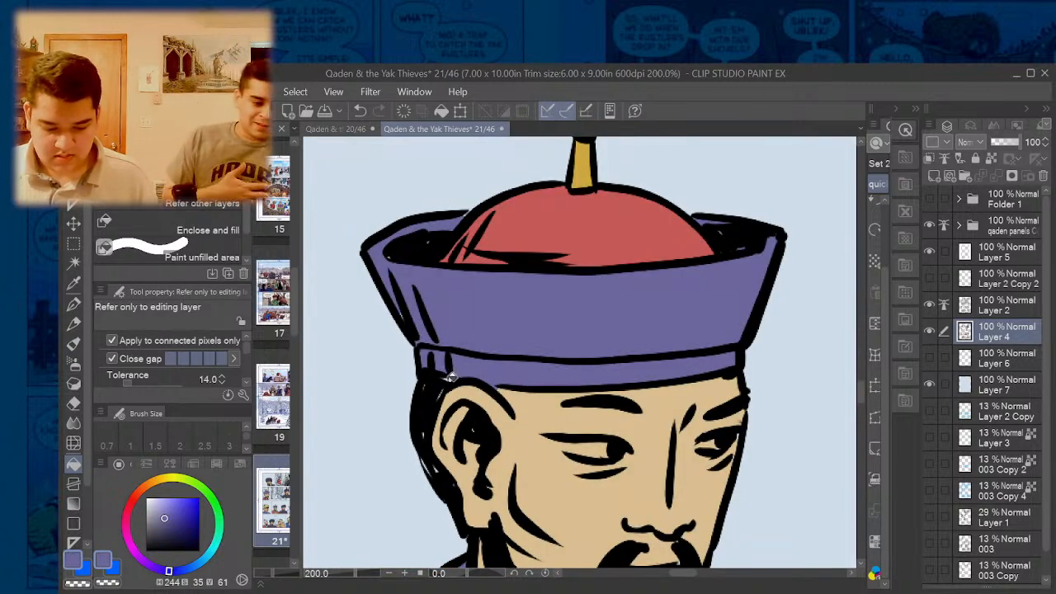
key("p")
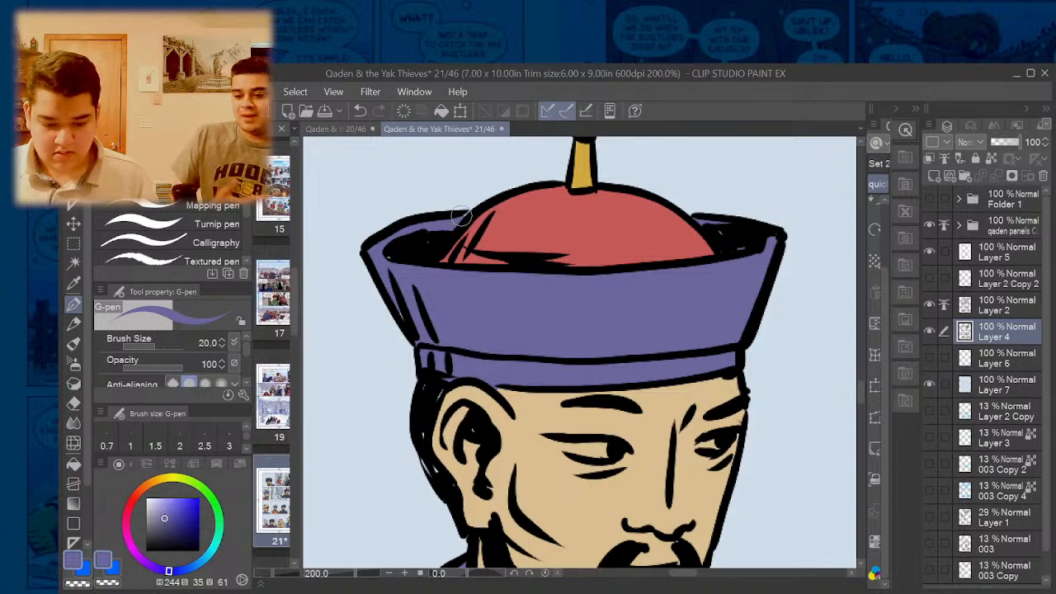
key("g")
- Look over the upper three rows of panels, checking the horse-rider panel and its background figures for remaining uncoloured areas
scroll(599, 295, "down", 6)
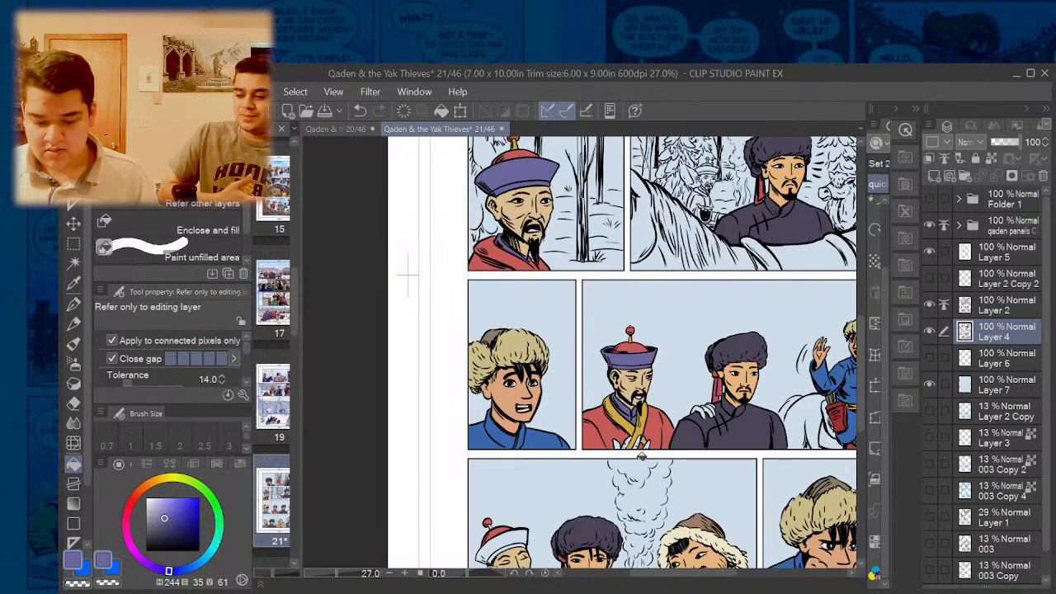
scroll(698, 576, "right", 3)
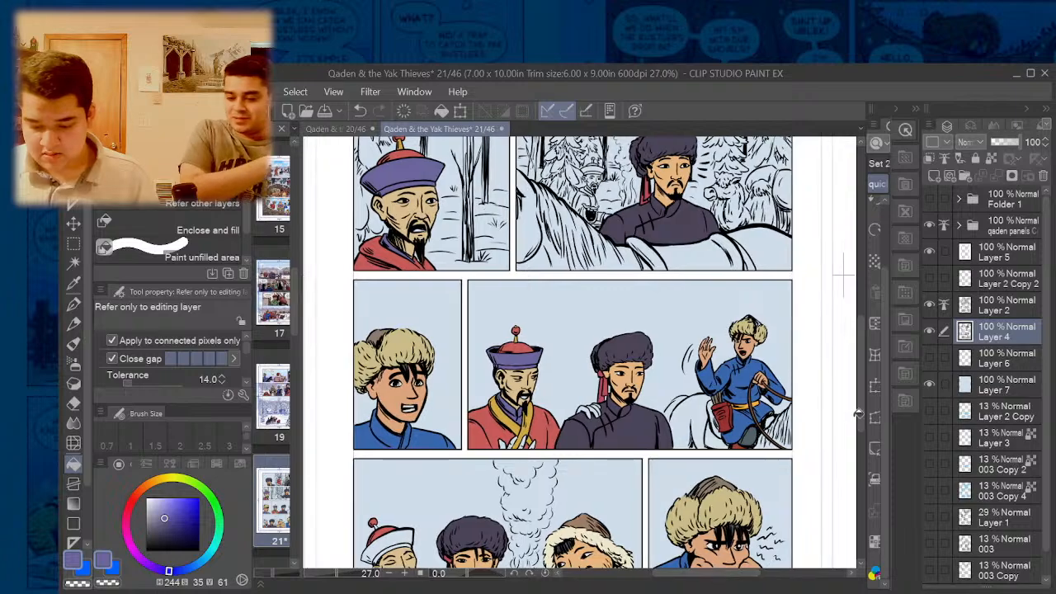
left_click_drag(858, 412, 861, 374)
scroll(758, 310, "up", 1)
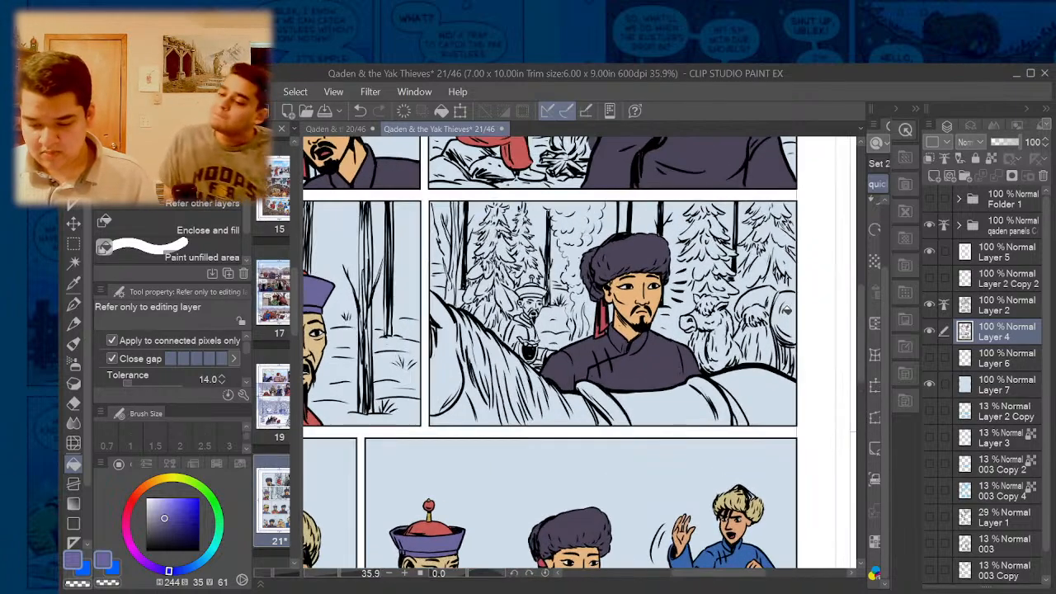
scroll(787, 311, "up", 2)
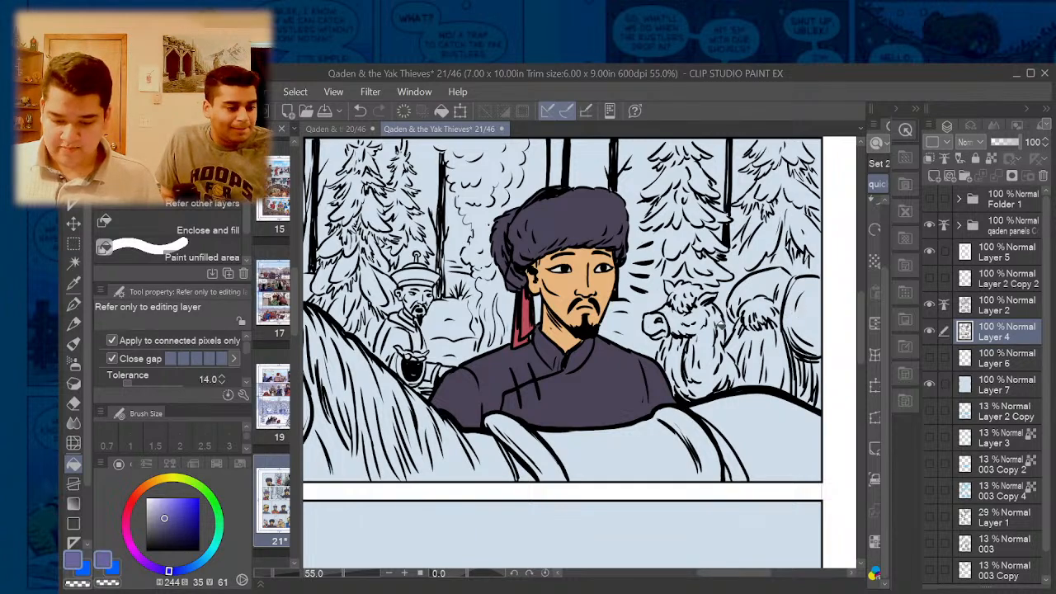
scroll(720, 323, "down", 4)
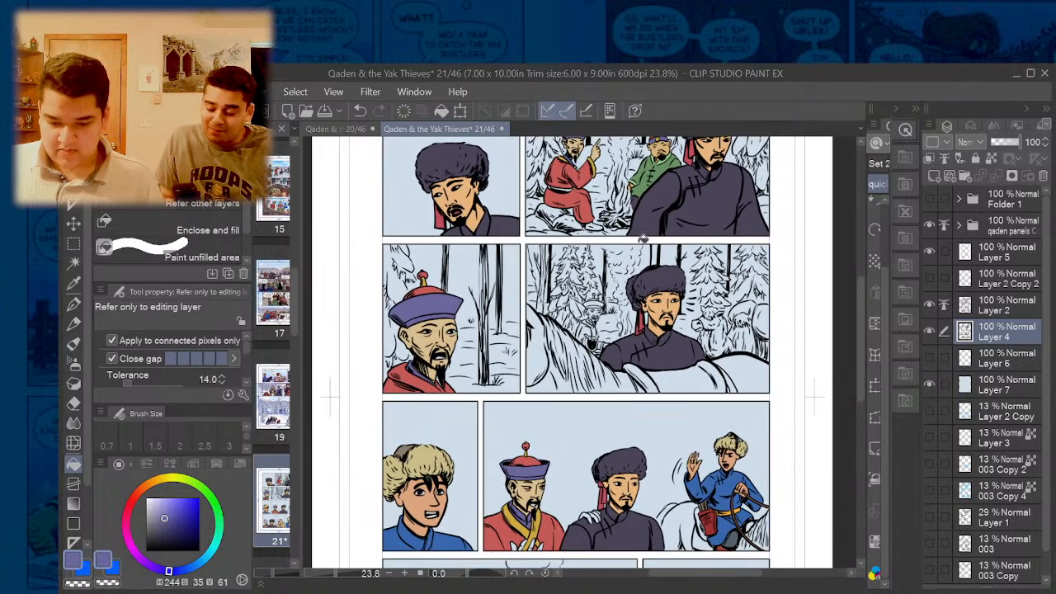
scroll(610, 193, "up", 1)
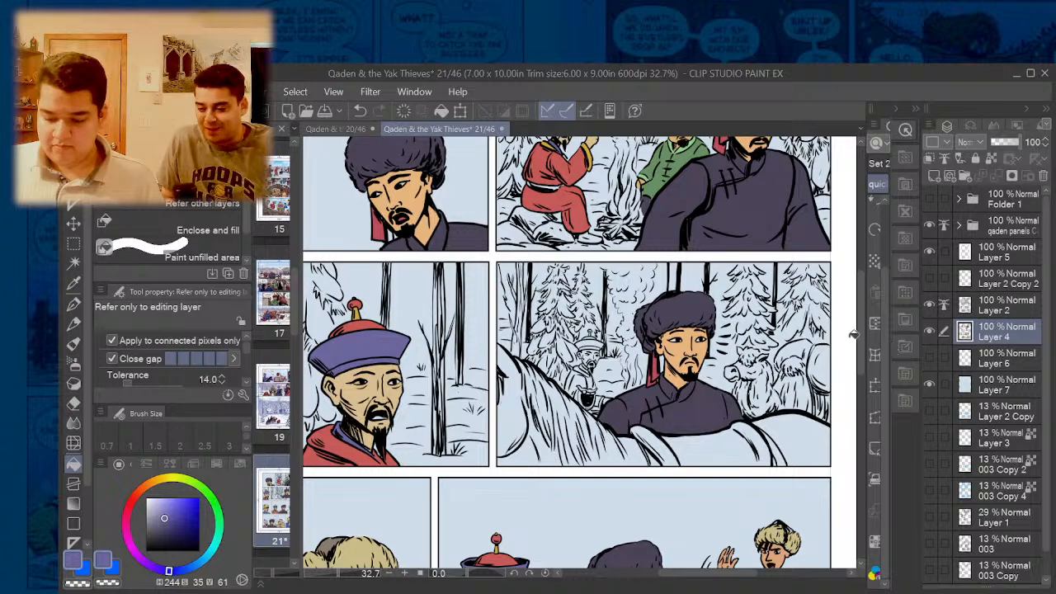
scroll(860, 328, "up", 2)
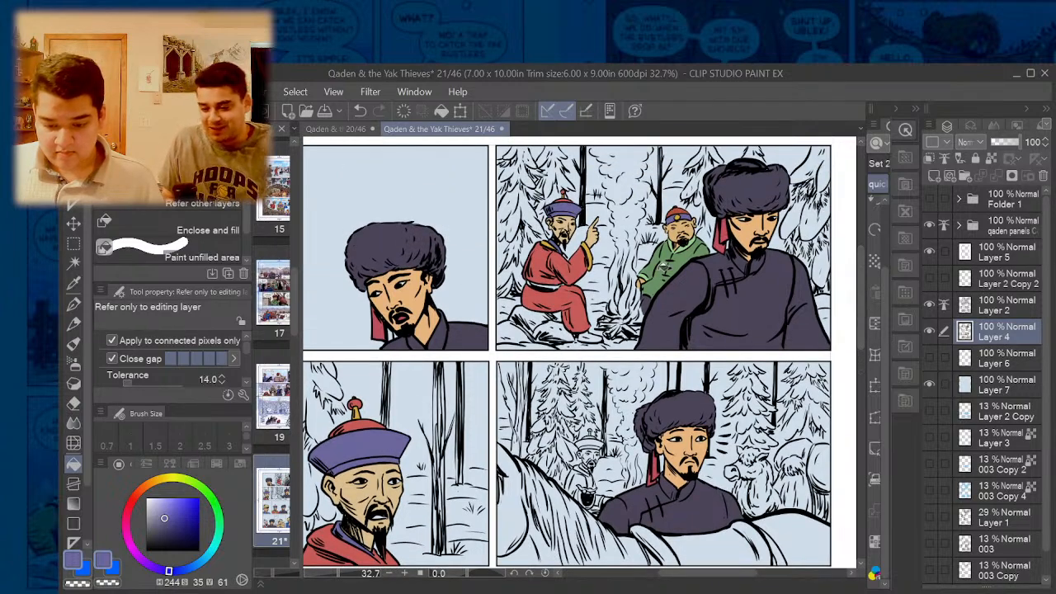
key("ctrl+minus")
scroll(624, 208, "down", 1)
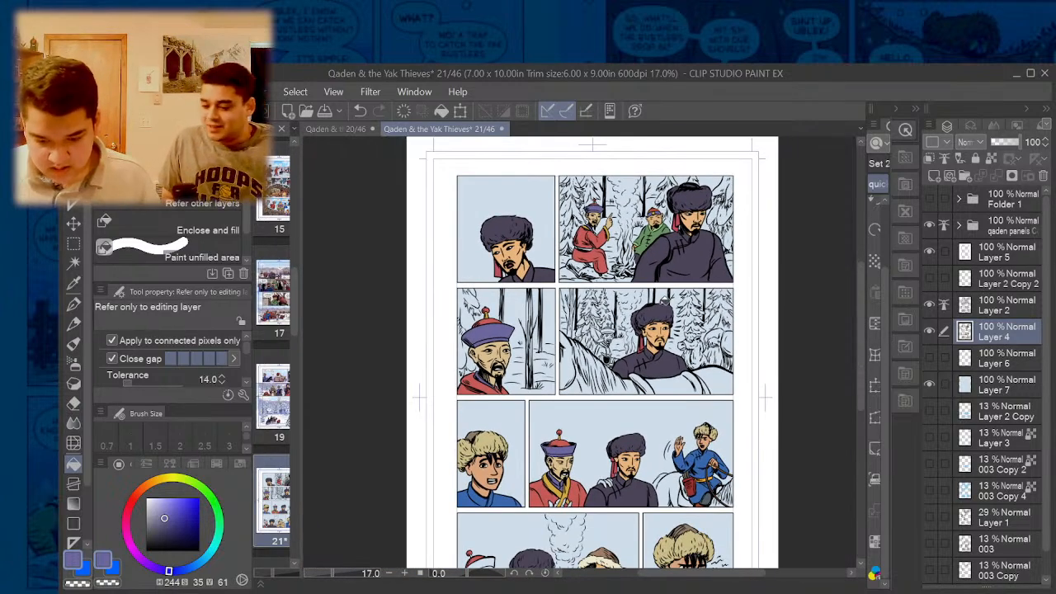
- Fill the belt of the seated red-robed man in the first-row forest panel with purple (H 244, S 35, V 61)
scroll(623, 209, "up", 4)
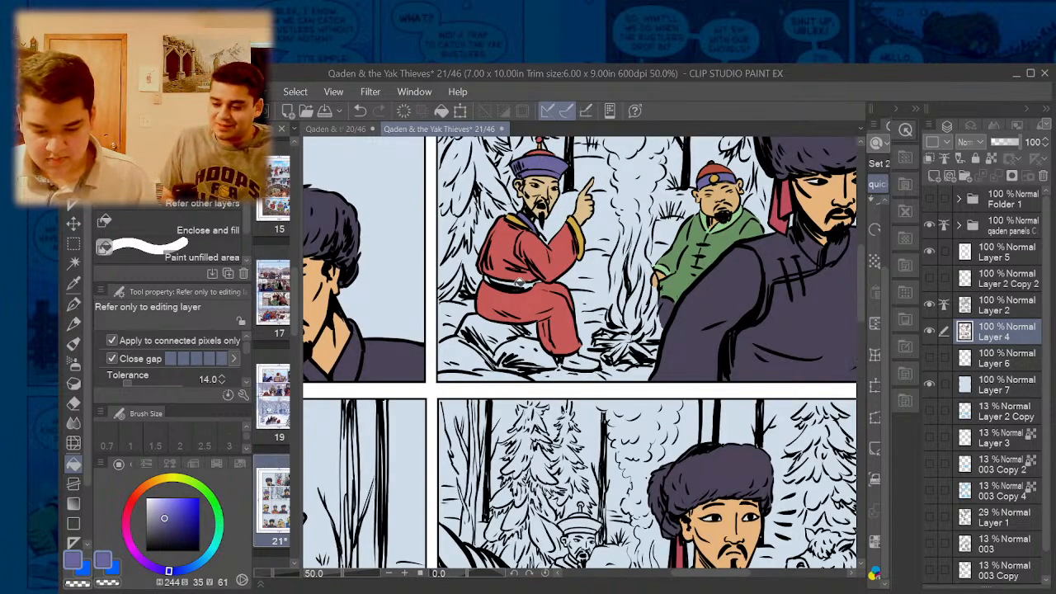
scroll(520, 282, "up", 1)
key("p")
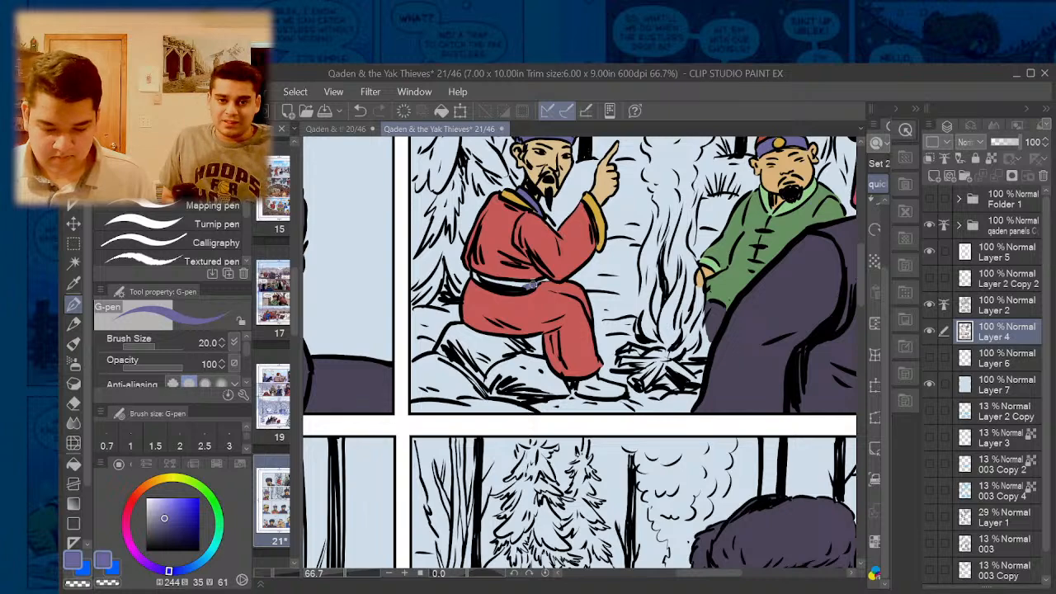
key("g")
left_click(500, 278)
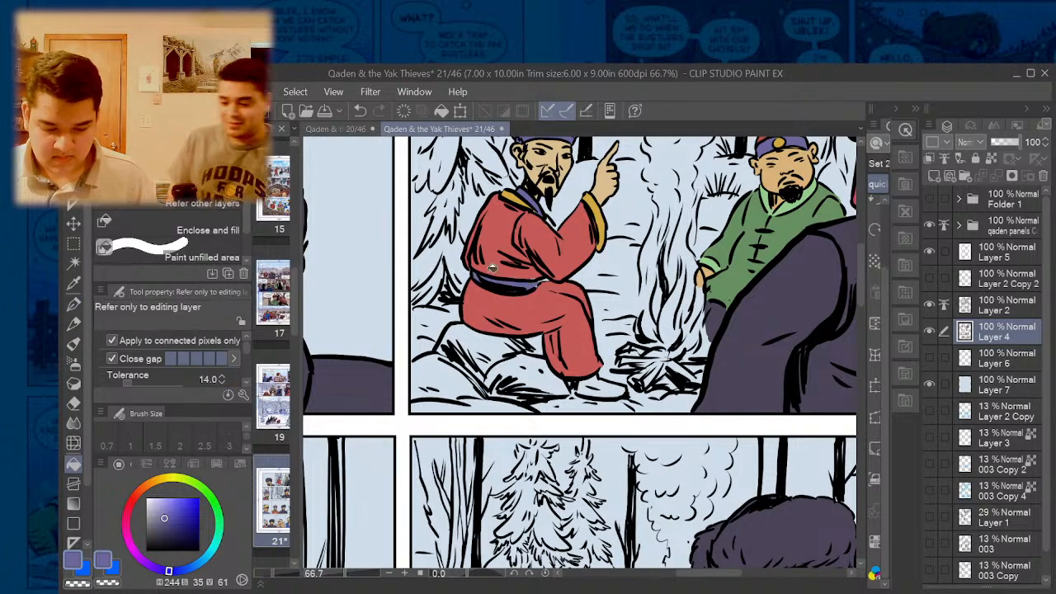
- Sample the tan skin colour (H 38, S 34, V 85) and fill the purple-hatted man's unfilled fingers in the third-row panel
scroll(549, 275, "down", 1)
scroll(548, 194, "up", 1)
left_click(551, 191, "alt")
scroll(553, 189, "down", 4)
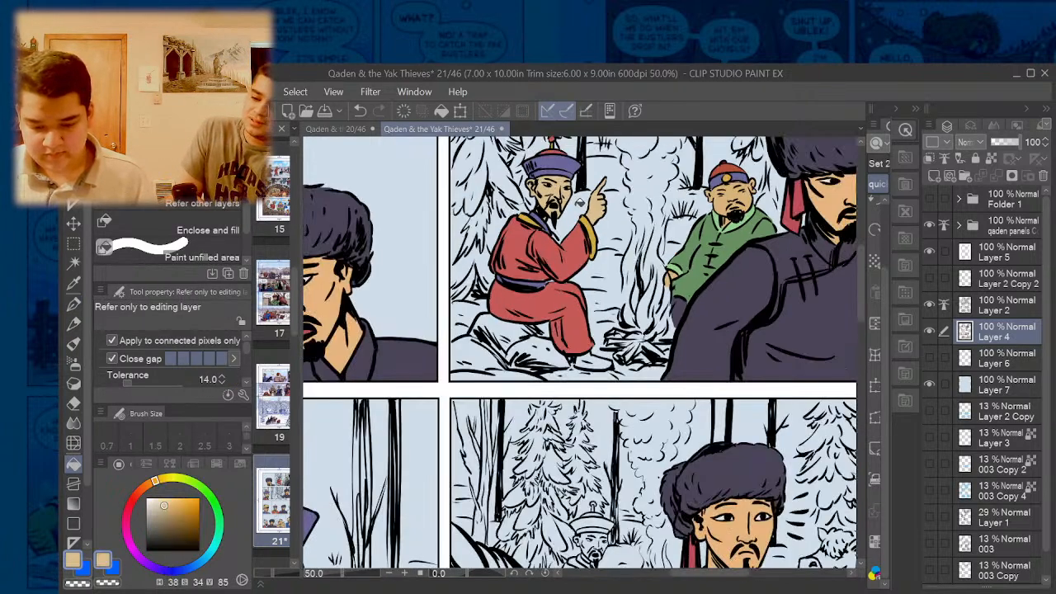
scroll(457, 498, "up", 7)
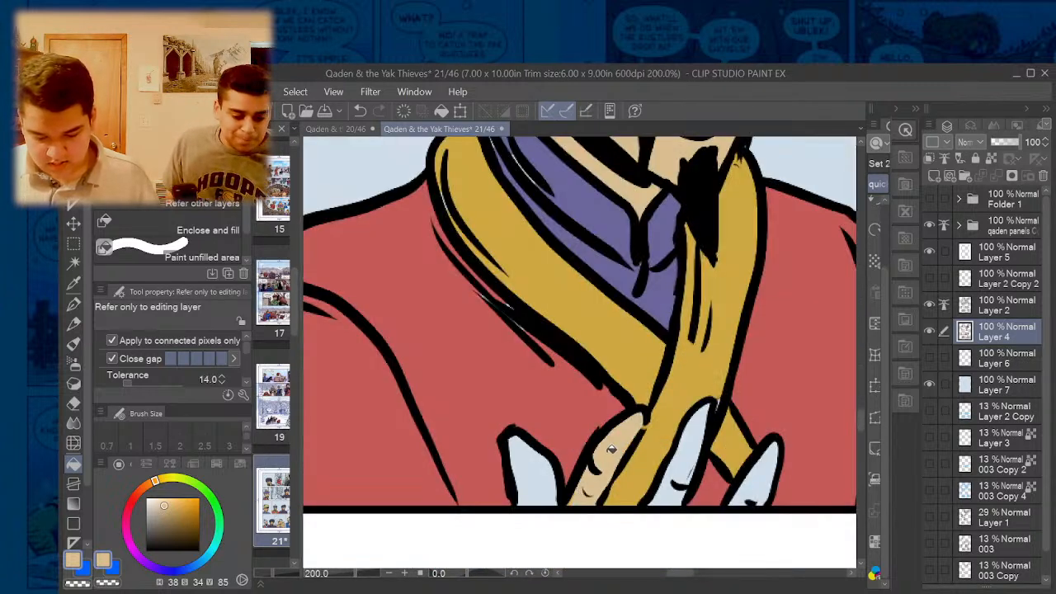
left_click(539, 471)
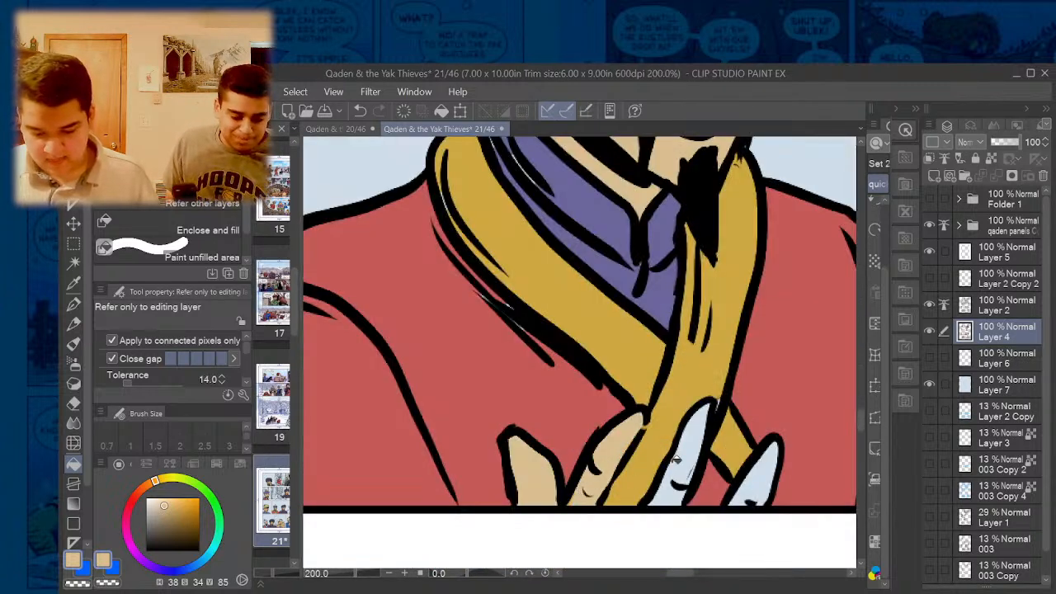
left_click(677, 460)
left_click(758, 486)
- Fill the hand resting on the dark-coated man's shoulder in the bottom-row panel with the same tan skin colour
scroll(602, 375, "down", 4)
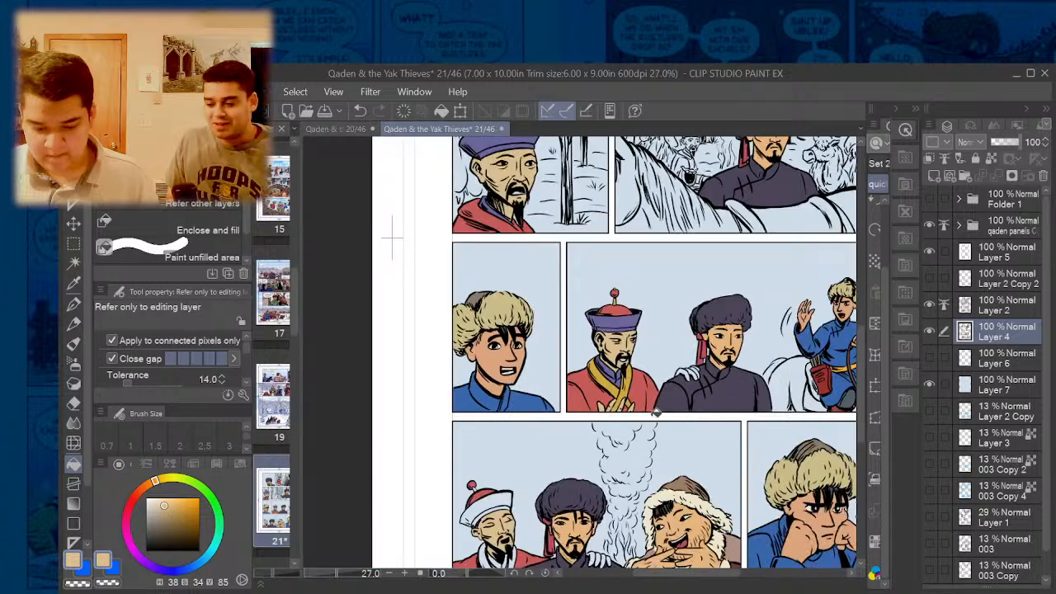
scroll(652, 517, "up", 2)
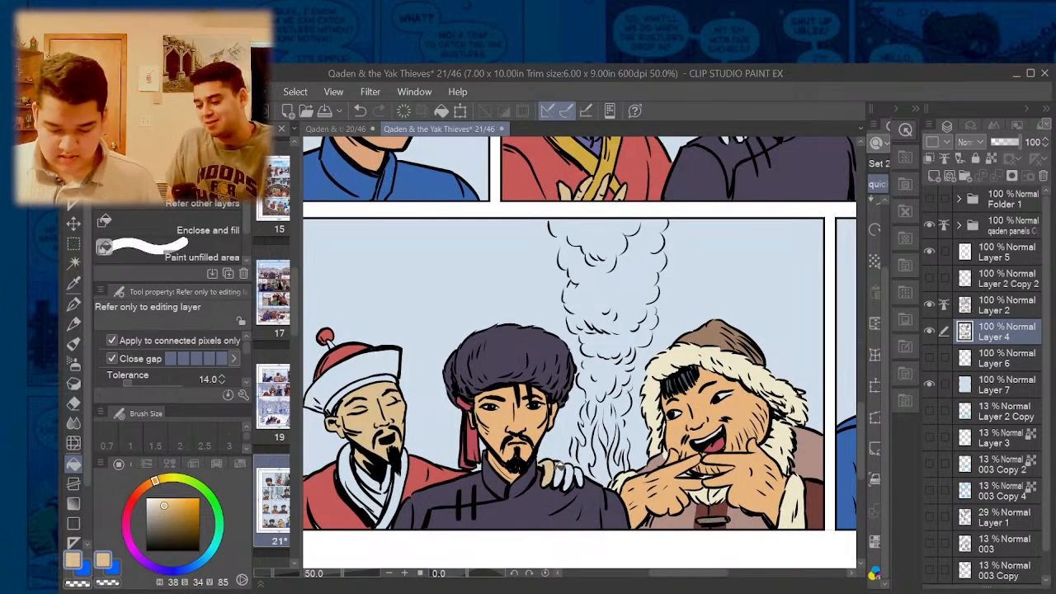
scroll(587, 442, "down", 2)
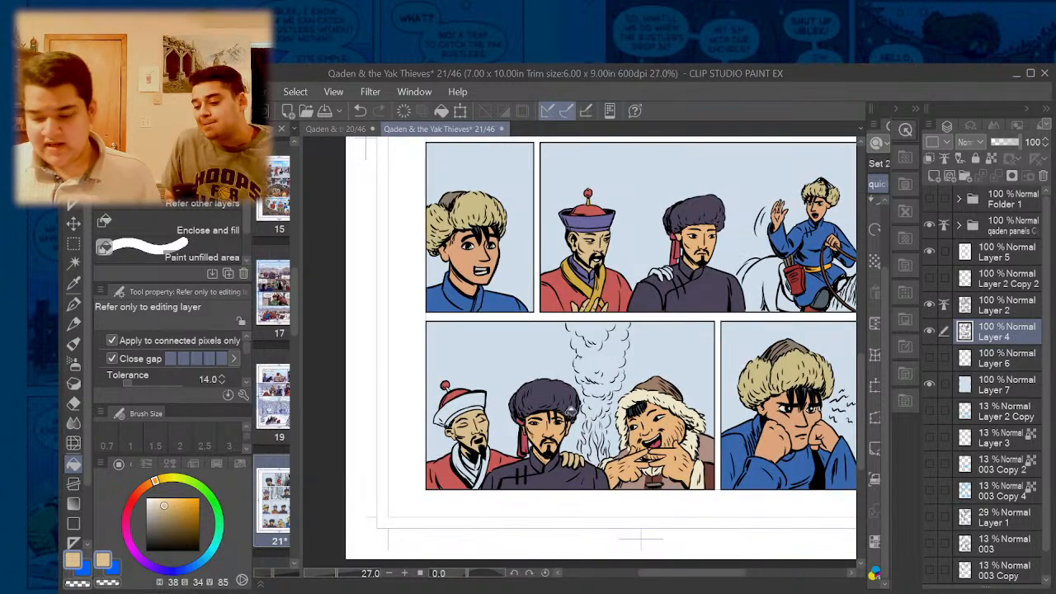
scroll(471, 451, "down", 1)
scroll(487, 341, "down", 1)
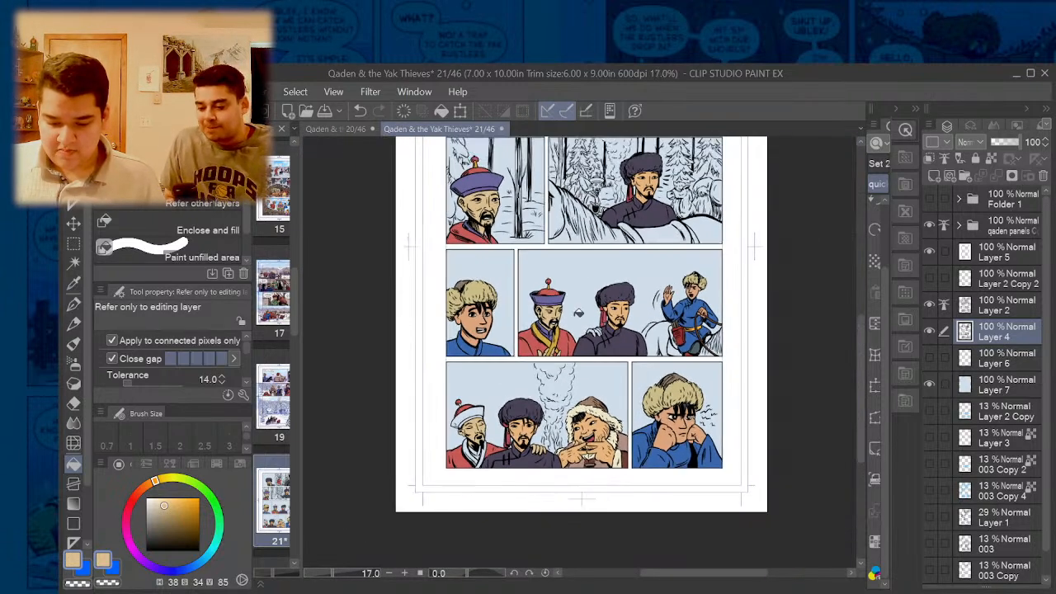
scroll(594, 202, "up", 2)
scroll(534, 308, "down", 4)
scroll(538, 229, "up", 3)
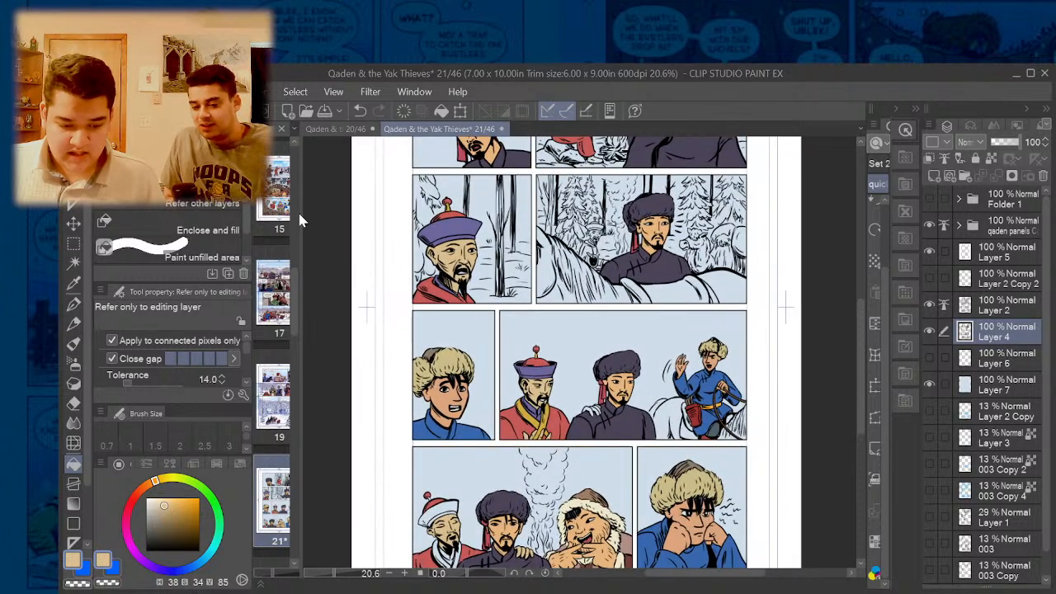
- Widen the page list, open page 15 and examine the finished colouring of the characters standing above the pit
left_click_drag(294, 211, 356, 220)
double_click(302, 186)
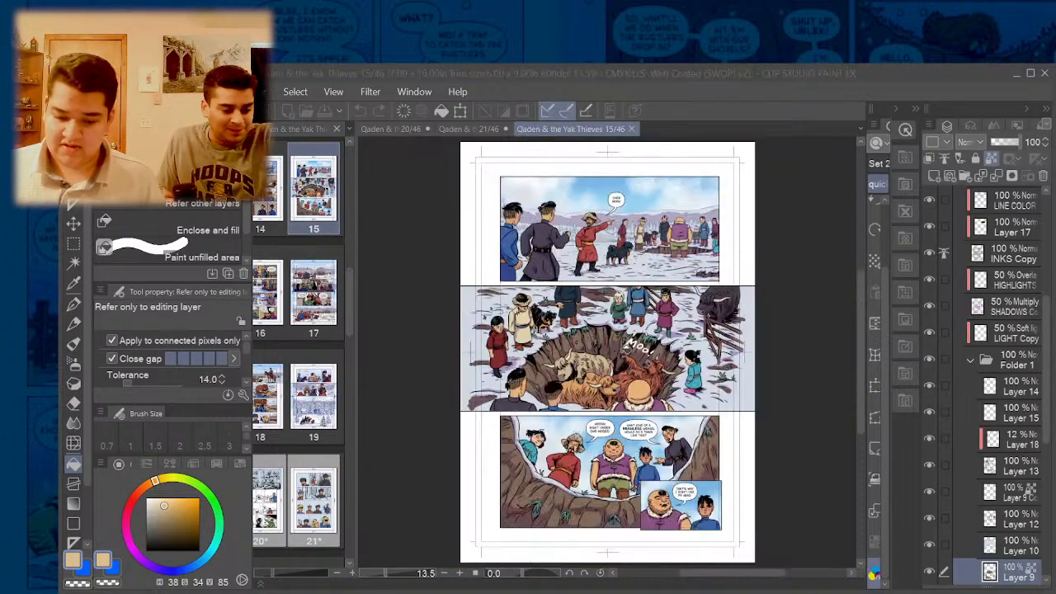
scroll(660, 480, "up", 6)
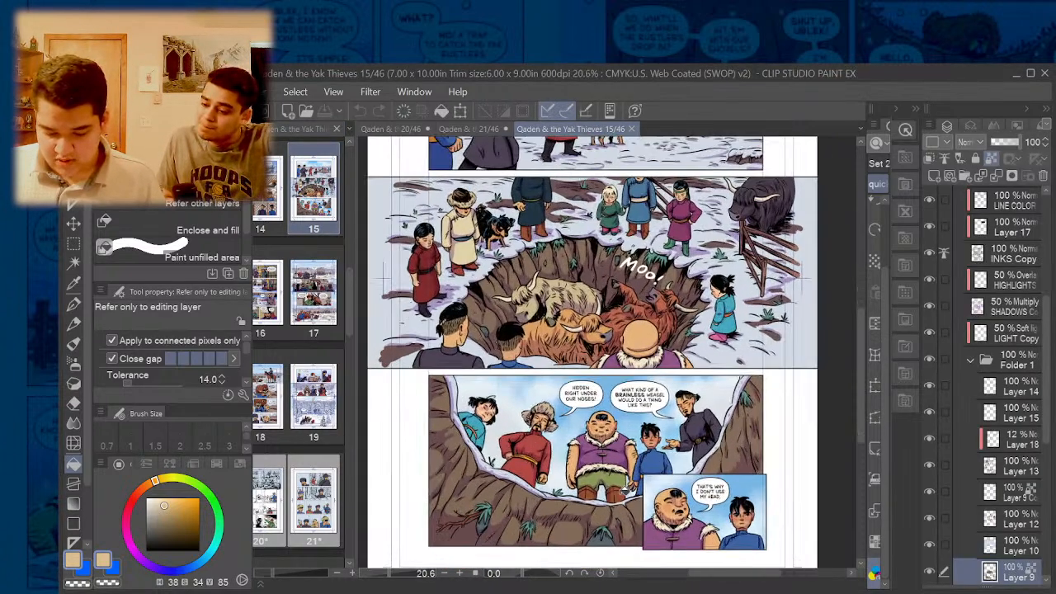
scroll(605, 472, "up", 6)
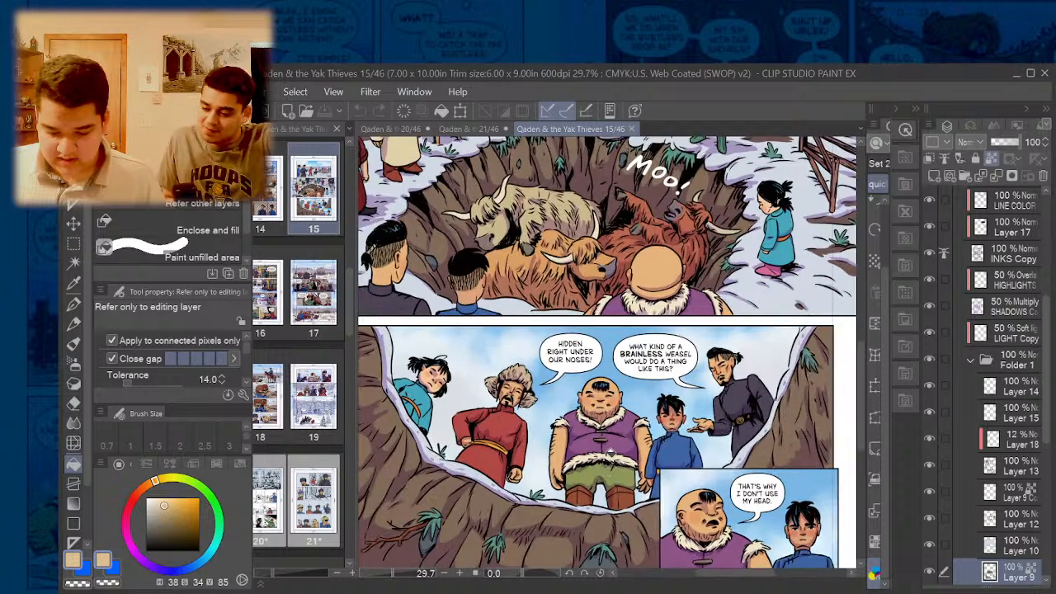
scroll(605, 462, "up", 1)
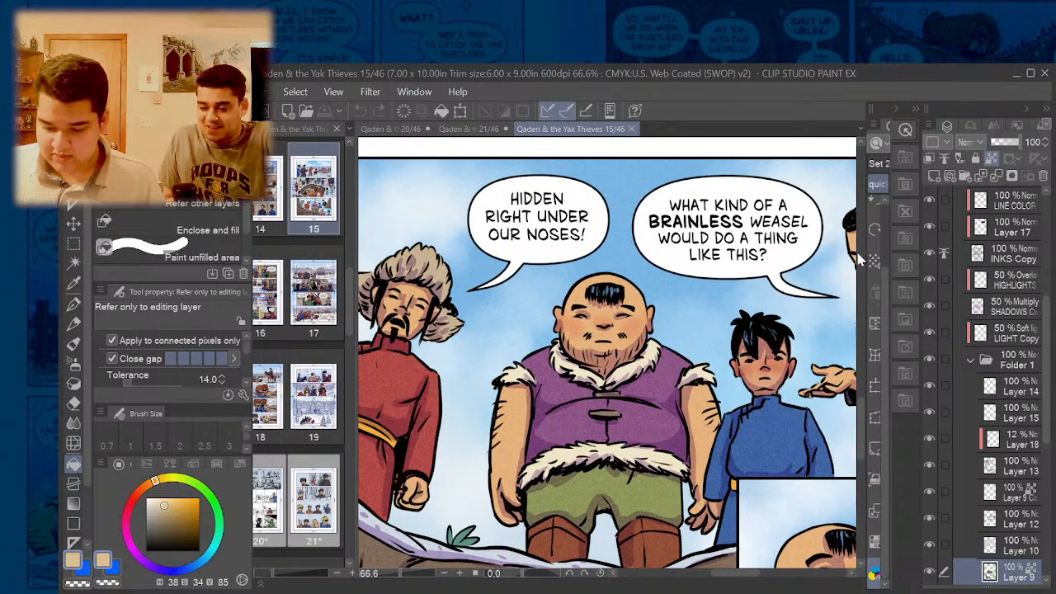
scroll(859, 417, "down", 2)
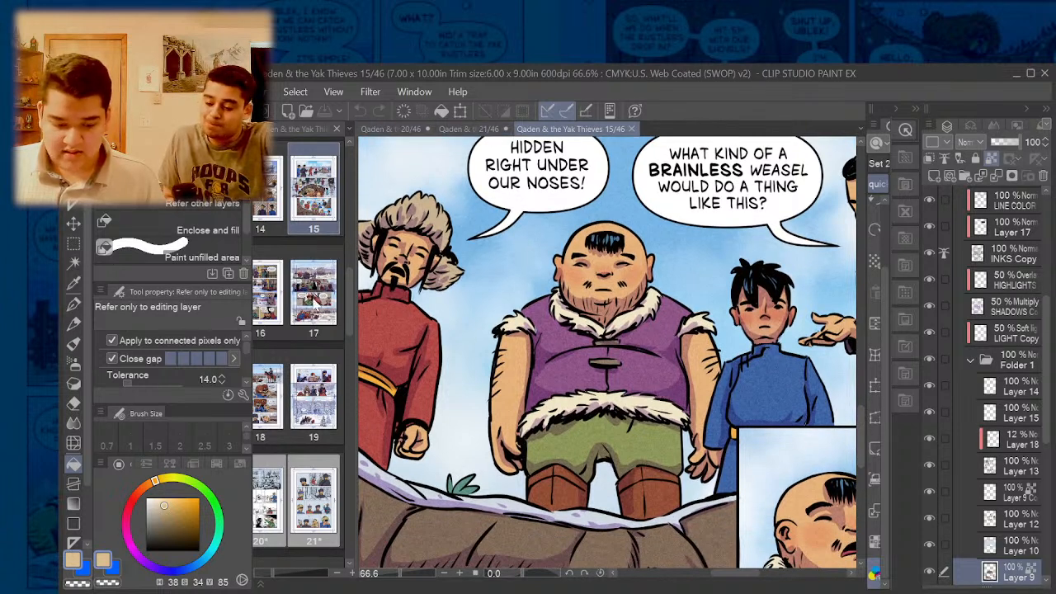
- Open page 18 and examine the finished colouring of the characters lying beside the dog
left_click_drag(354, 339, 402, 347)
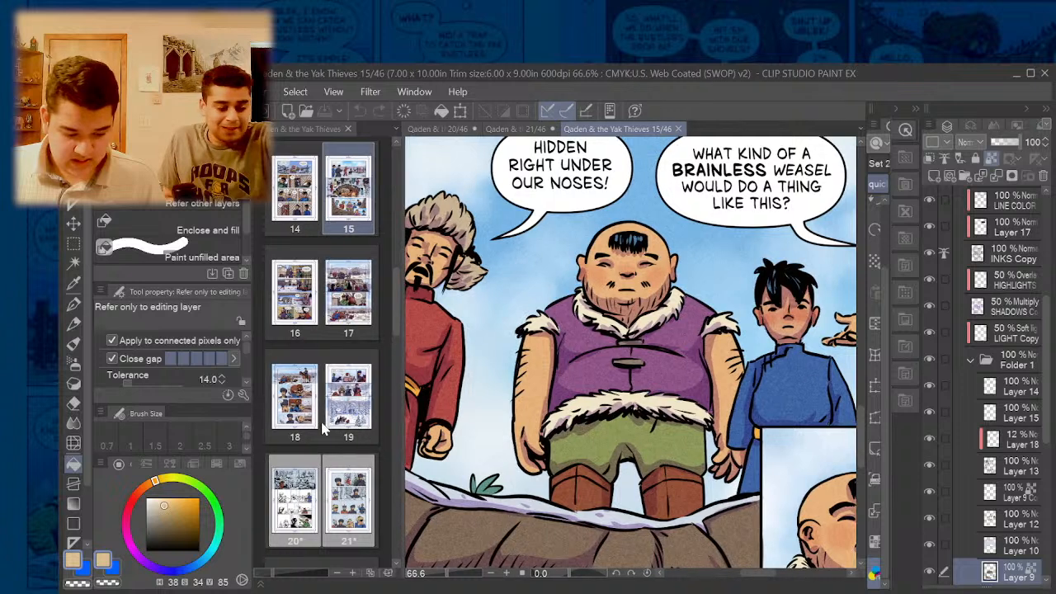
double_click(290, 406)
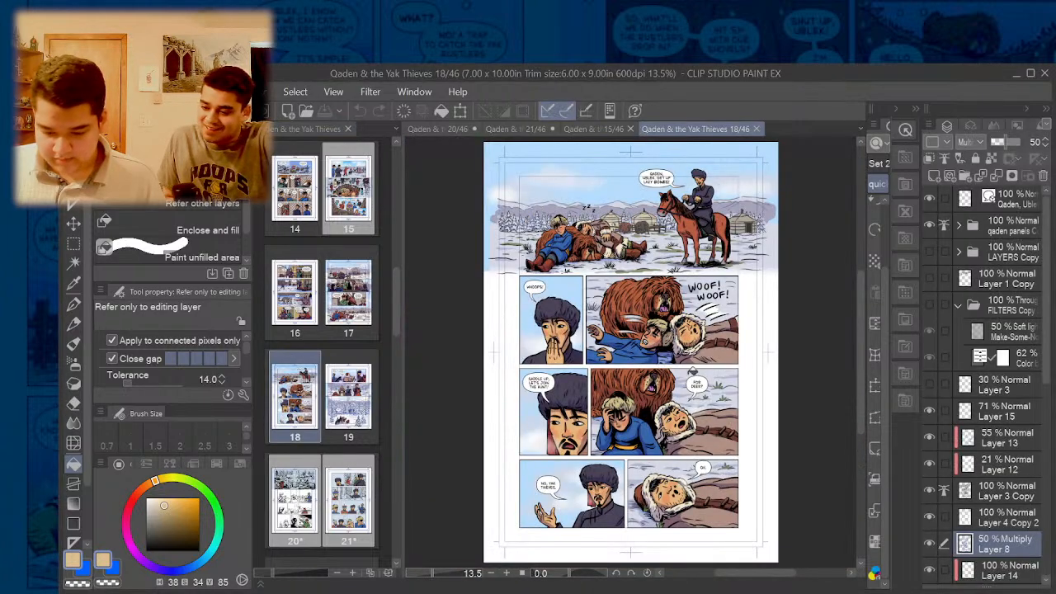
scroll(690, 520, "up", 3)
scroll(735, 325, "up", 3)
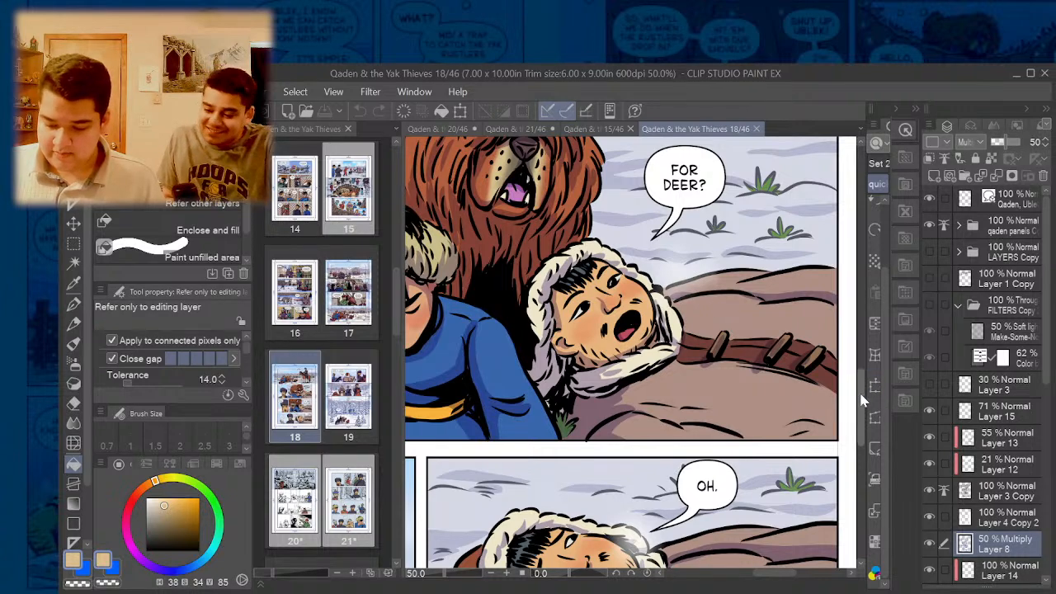
scroll(850, 334, "up", 4)
scroll(850, 334, "up", 1)
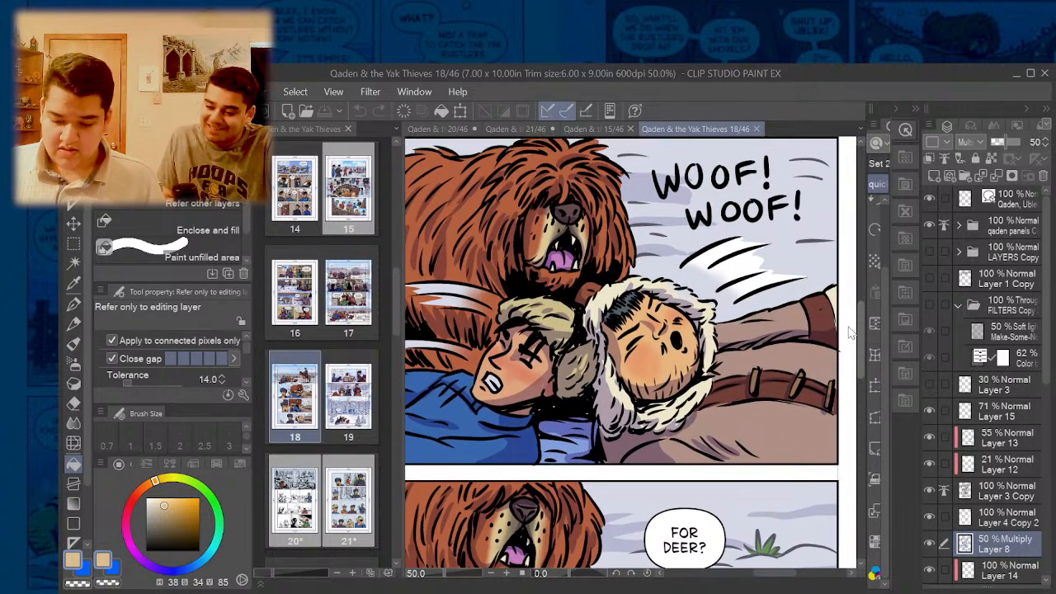
scroll(817, 431, "down", 3)
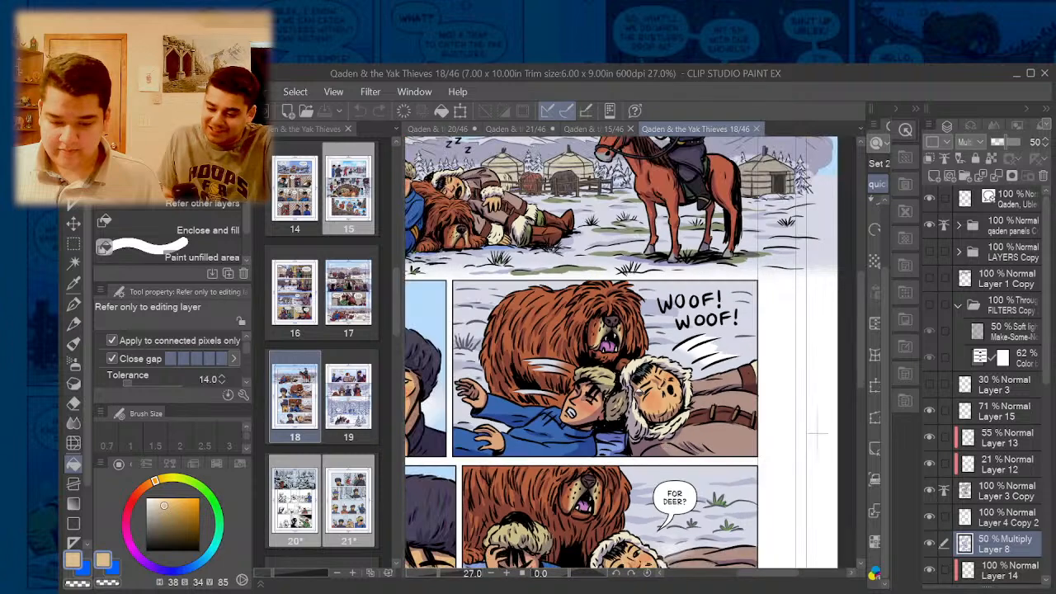
- Return to page 21 and choose the off-white swatch from the qaden colour set
left_click(583, 140)
left_click(513, 136)
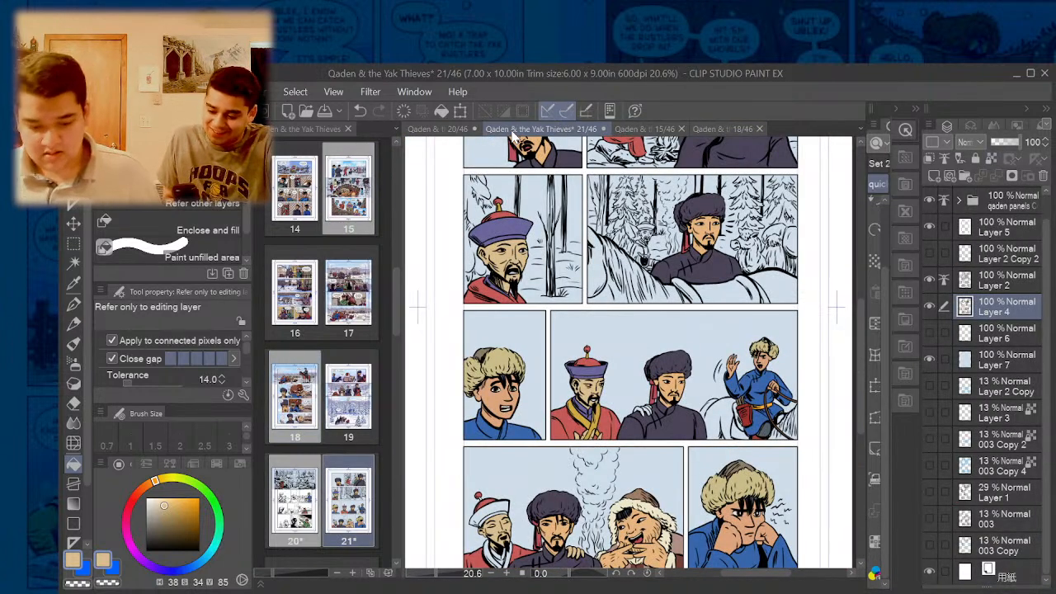
left_click(214, 465)
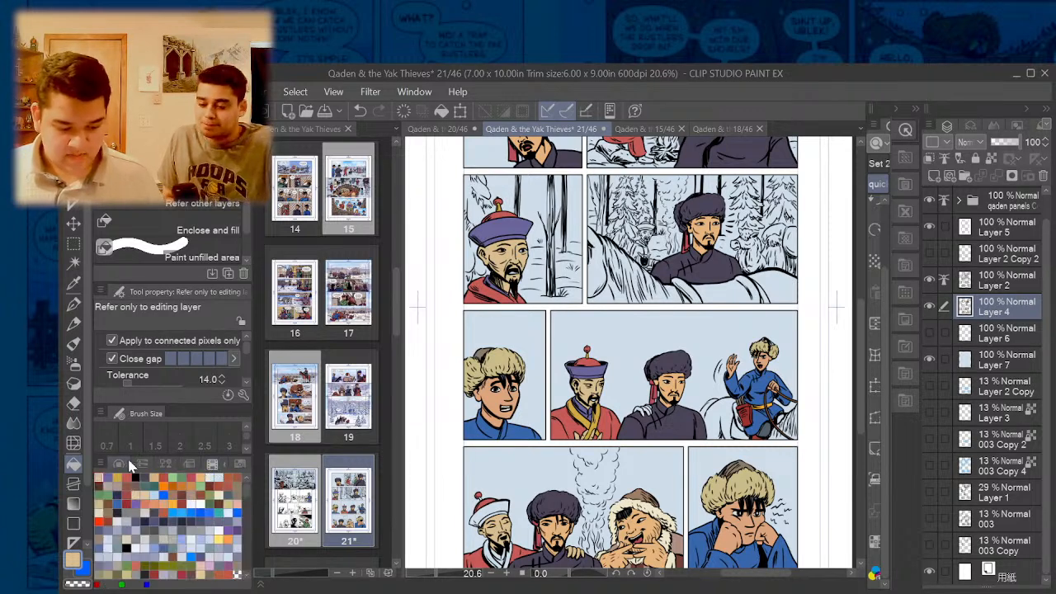
left_click(120, 464)
left_click(236, 466)
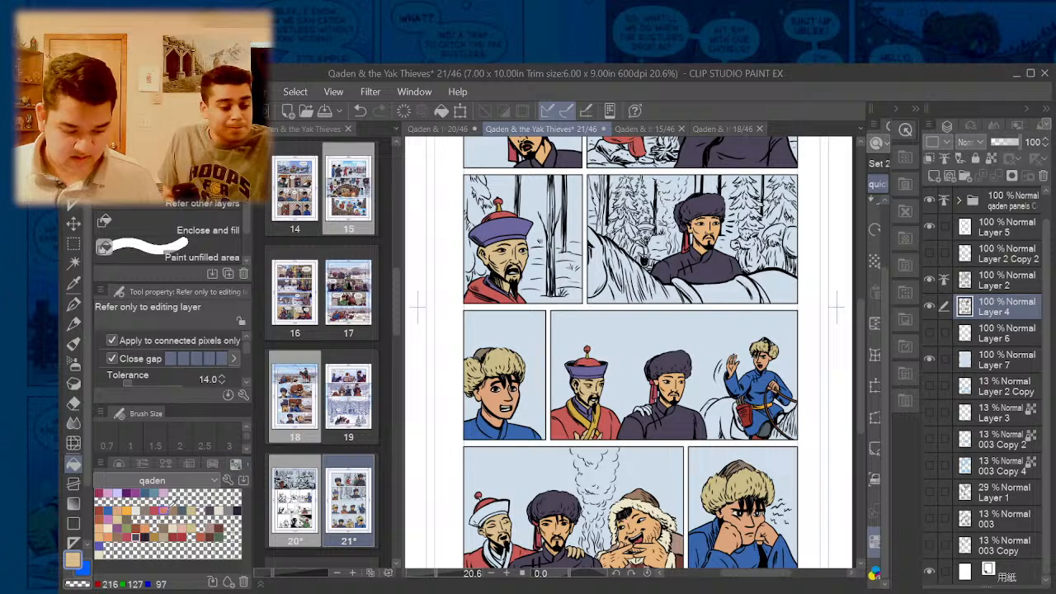
left_click(136, 505)
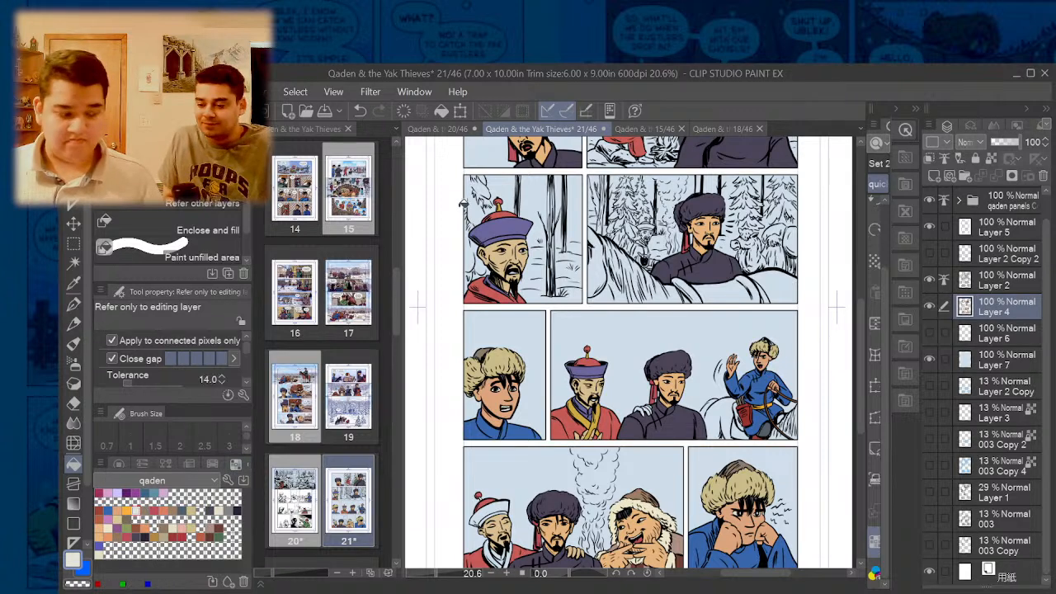
- Paint the whites of the purple-hatted man's eyes in the second-row panel with the G-pen at brush size 20
scroll(472, 234, "up", 10)
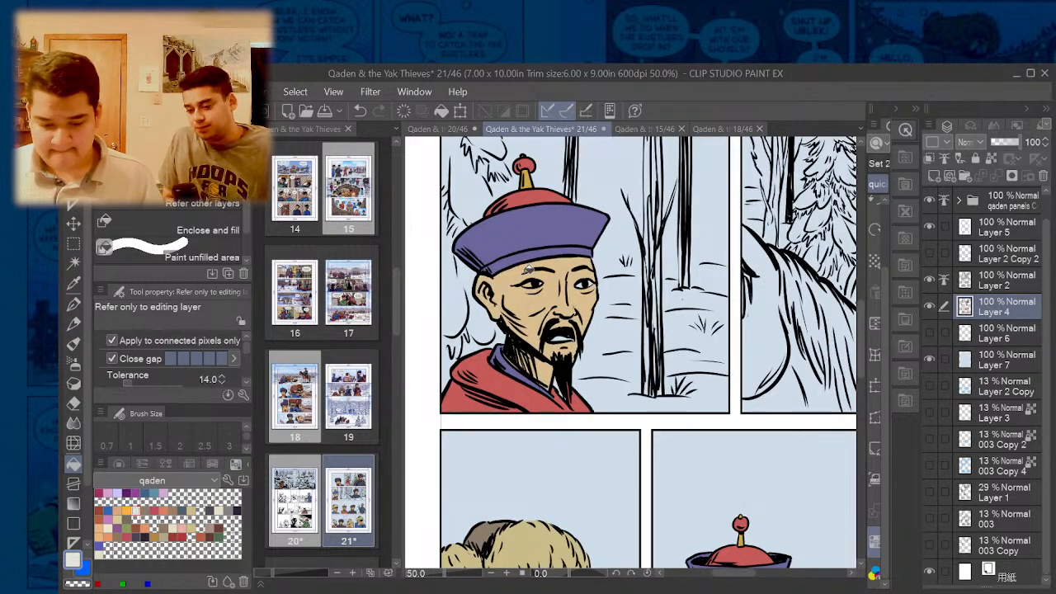
key("p")
mouse_move(524, 289)
left_mouse_down()
mouse_move(523, 303)
mouse_move(538, 307)
left_mouse_up()
scroll(520, 291, "down", 2)
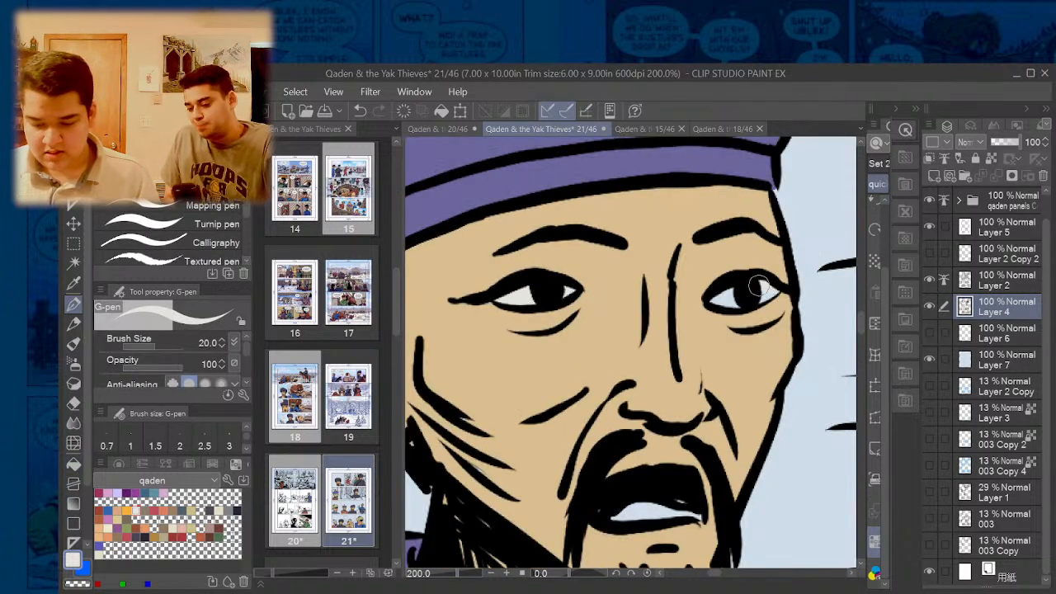
scroll(663, 293, "down", 3)
scroll(662, 293, "down", 4)
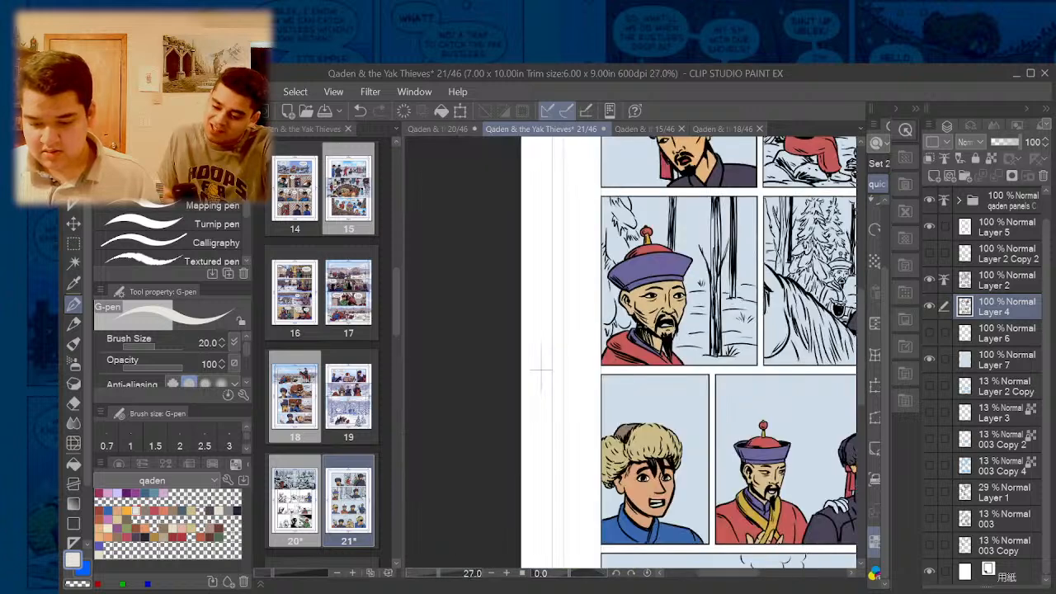
- Look over all the panels on page 21, checking the characters' faces and hands for remaining uncoloured areas
scroll(662, 293, "down", 1)
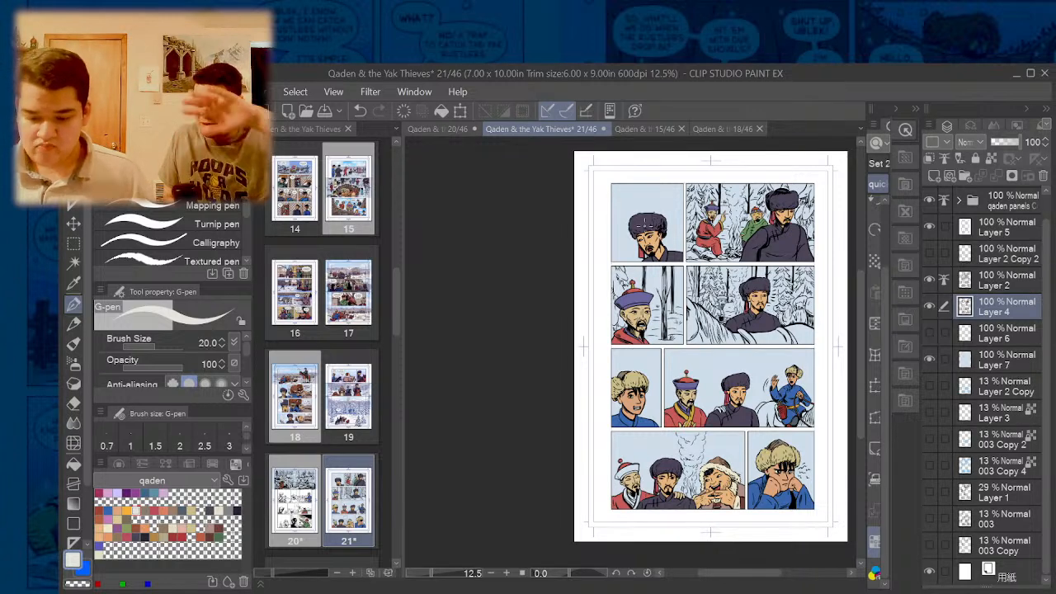
scroll(664, 212, "up", 1)
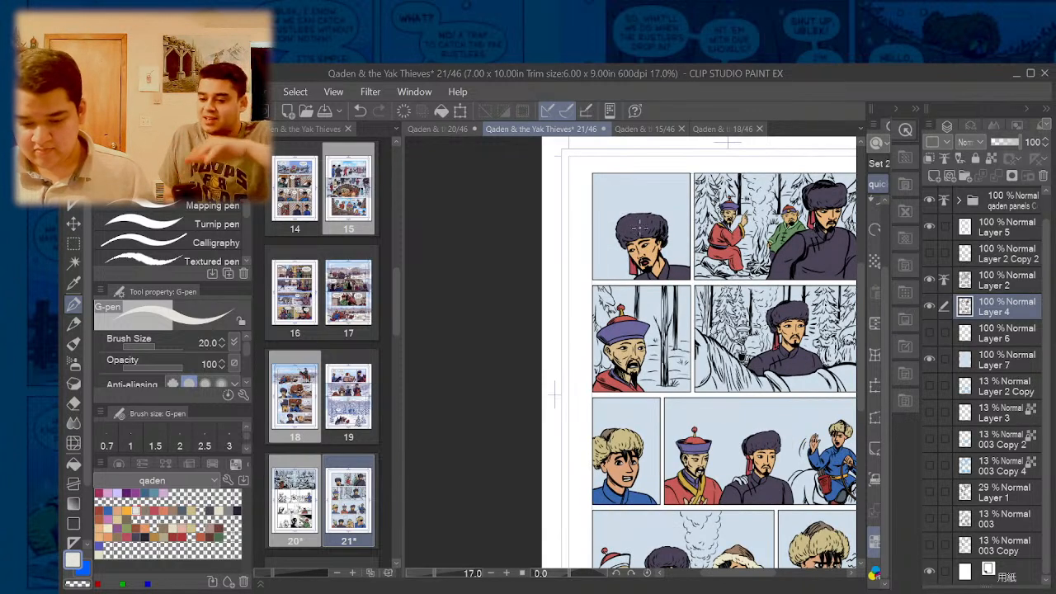
scroll(640, 239, "up", 2)
scroll(642, 240, "up", 1)
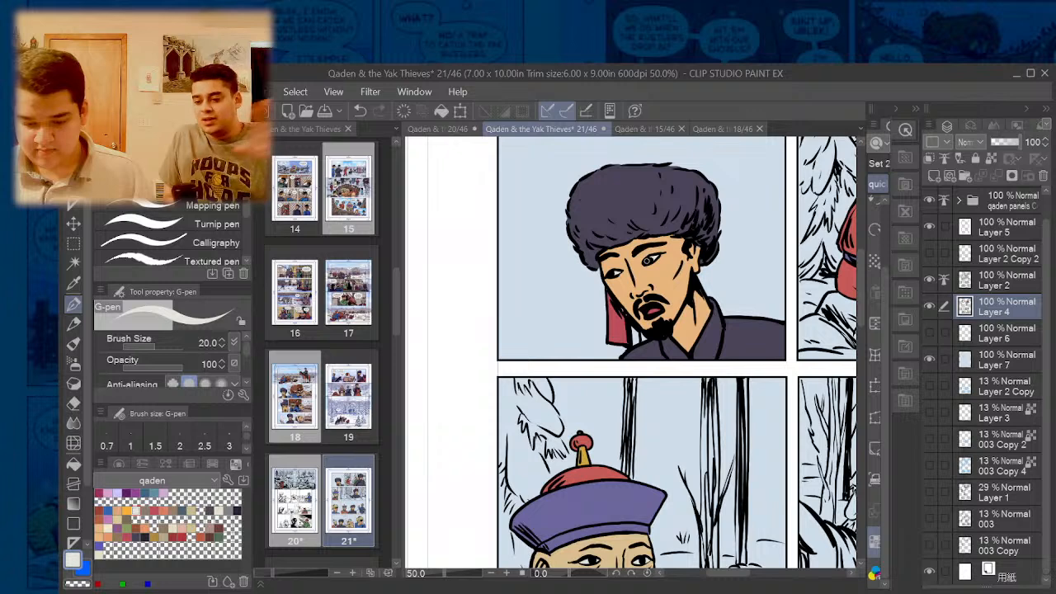
scroll(647, 261, "down", 3)
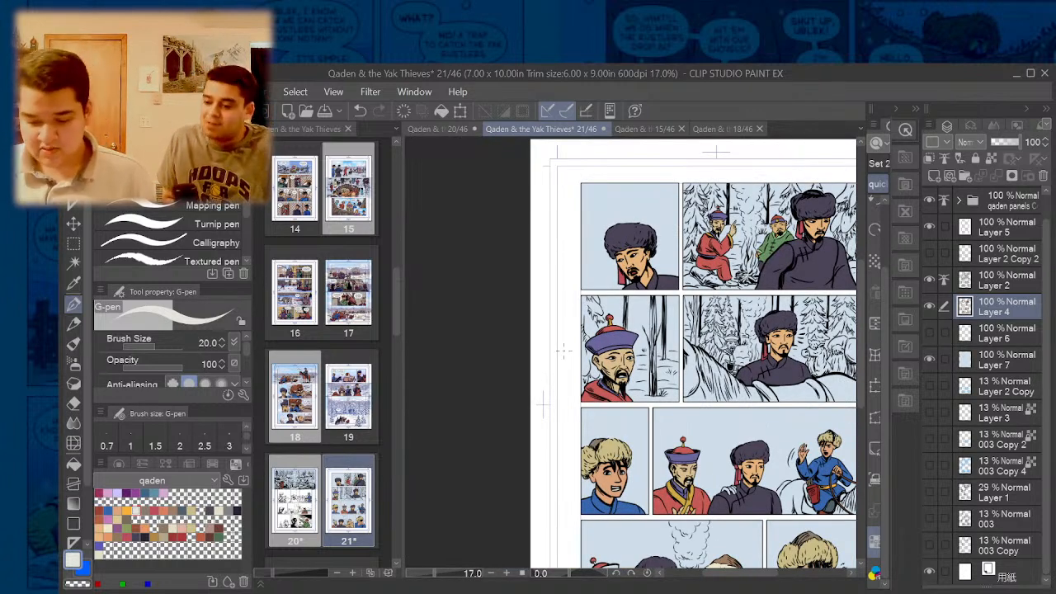
scroll(564, 350, "down", 1)
scroll(693, 495, "down", 1)
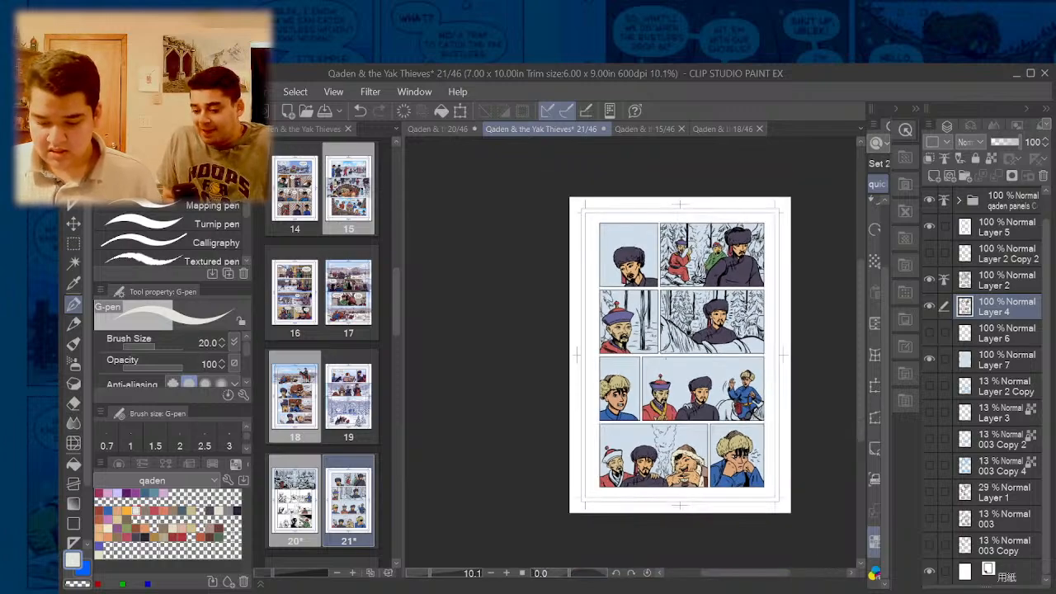
scroll(694, 495, "up", 4)
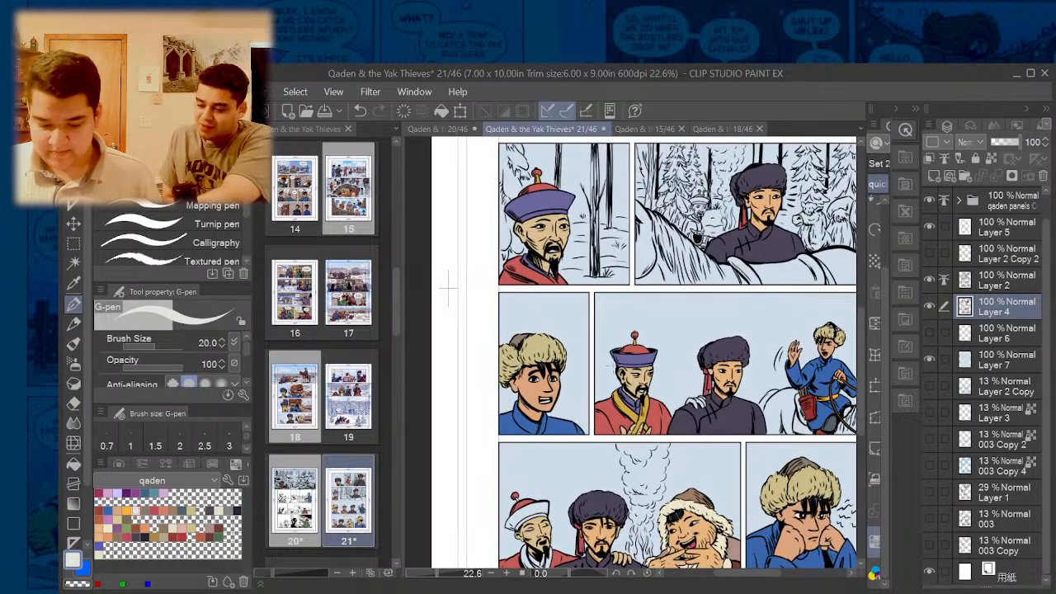
scroll(672, 425, "down", 1)
scroll(673, 425, "up", 2)
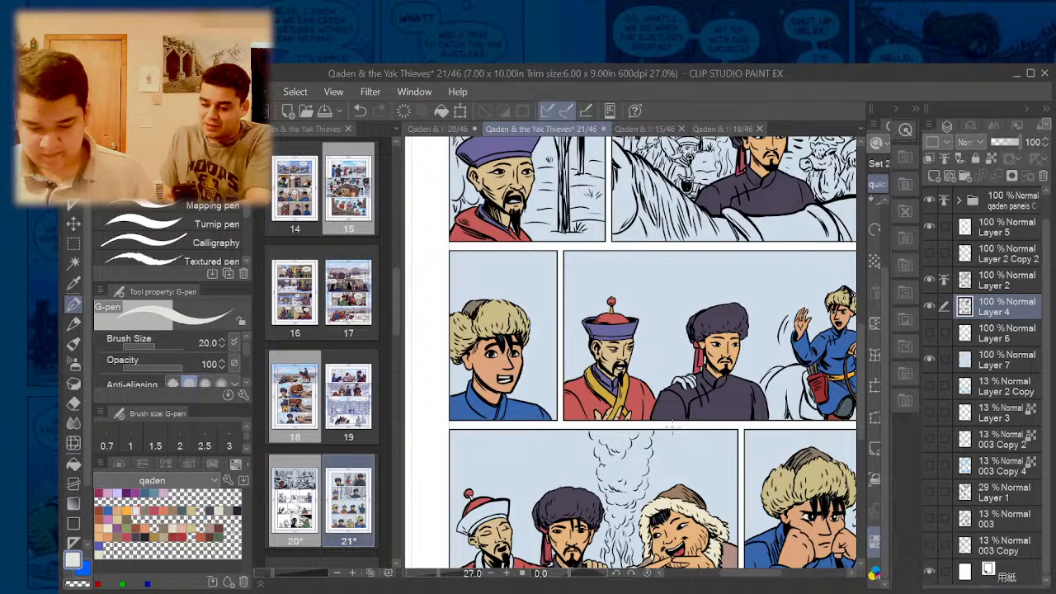
- Undo the off-white stroke on the hand resting on the dark-robed man's shoulder
scroll(673, 425, "up", 10)
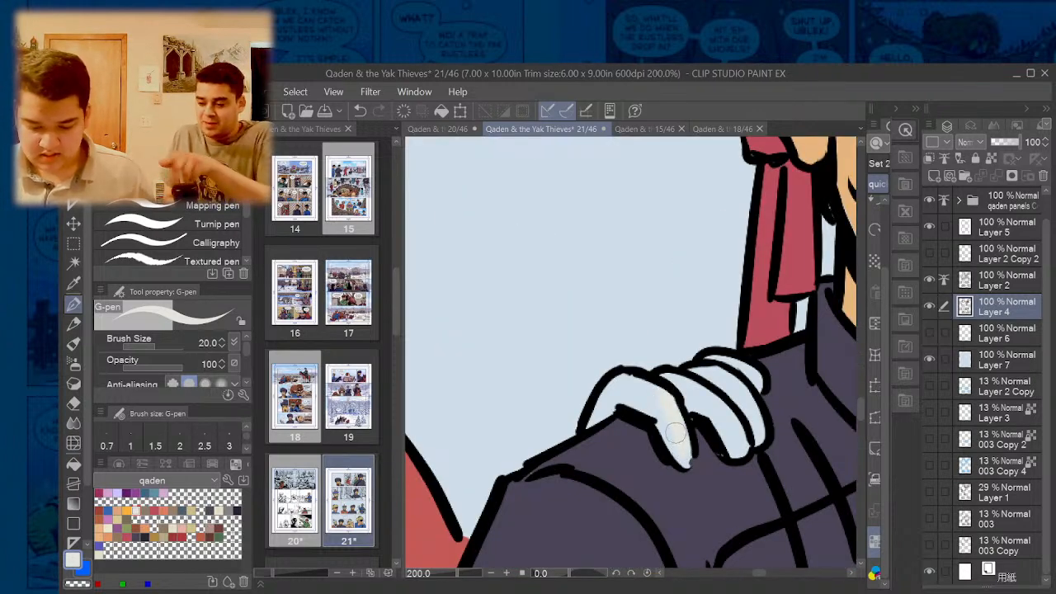
key("ctrl+z")
scroll(675, 432, "down", 10)
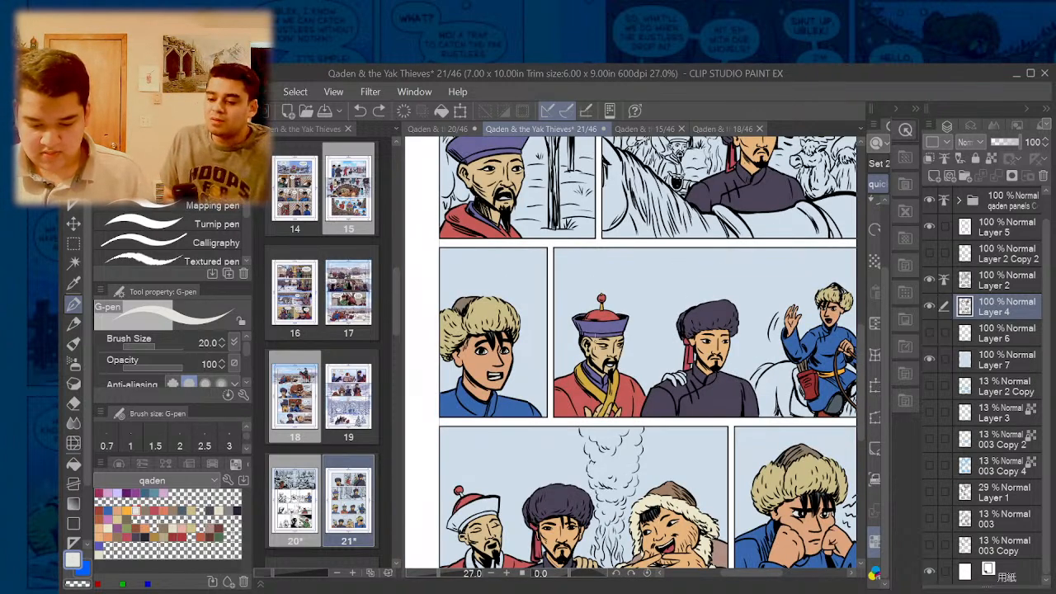
- Paint the whites of the purple-hatted man's eyes off-white in the panel with the waving rider
scroll(609, 345, "up", 10)
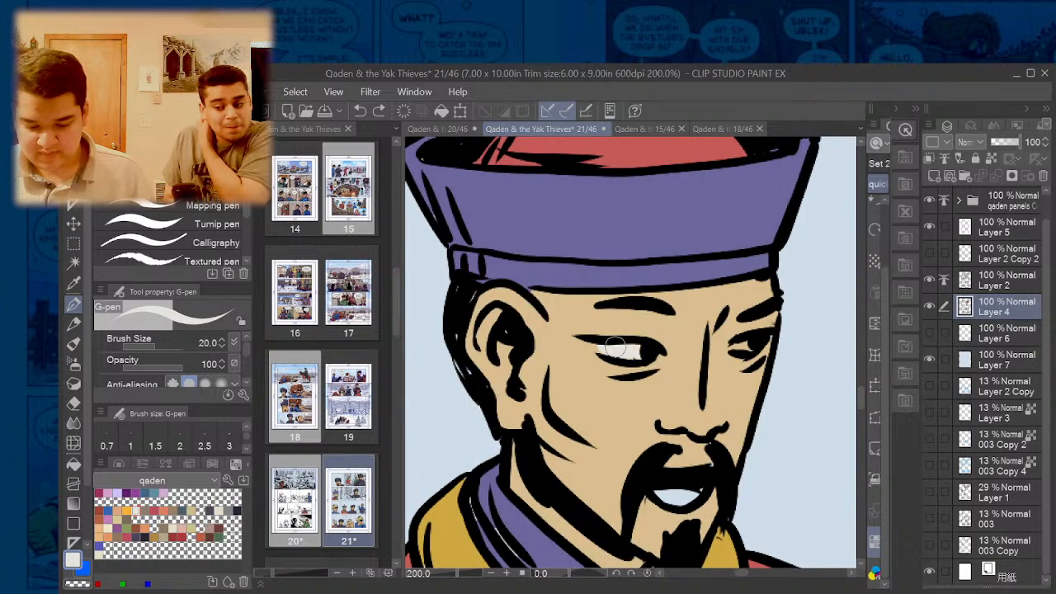
left_click_drag(615, 348, 641, 350)
left_click_drag(761, 341, 738, 348)
scroll(650, 319, "down", 3)
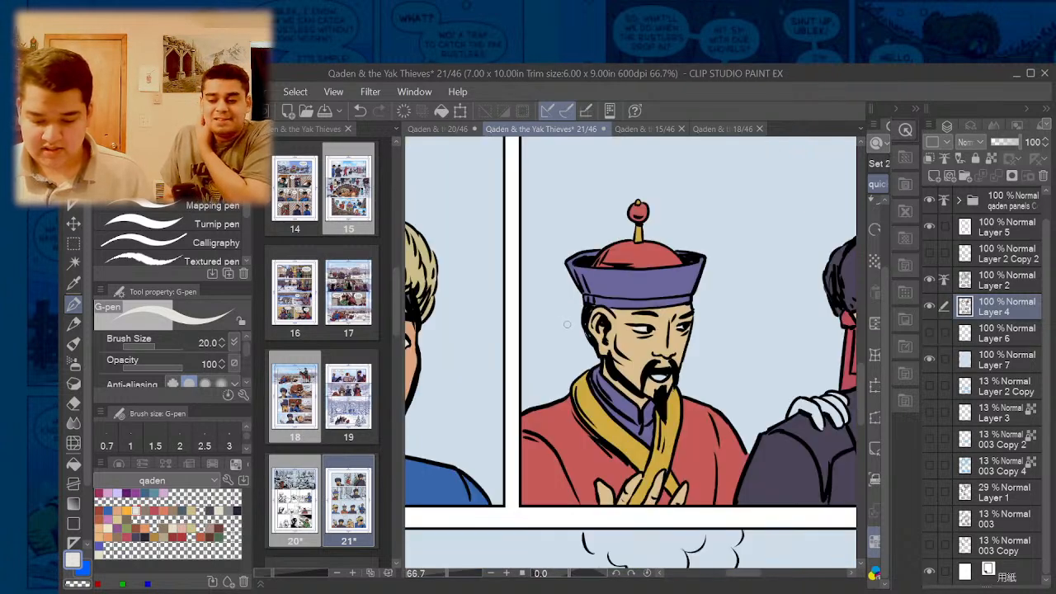
scroll(567, 324, "down", 4)
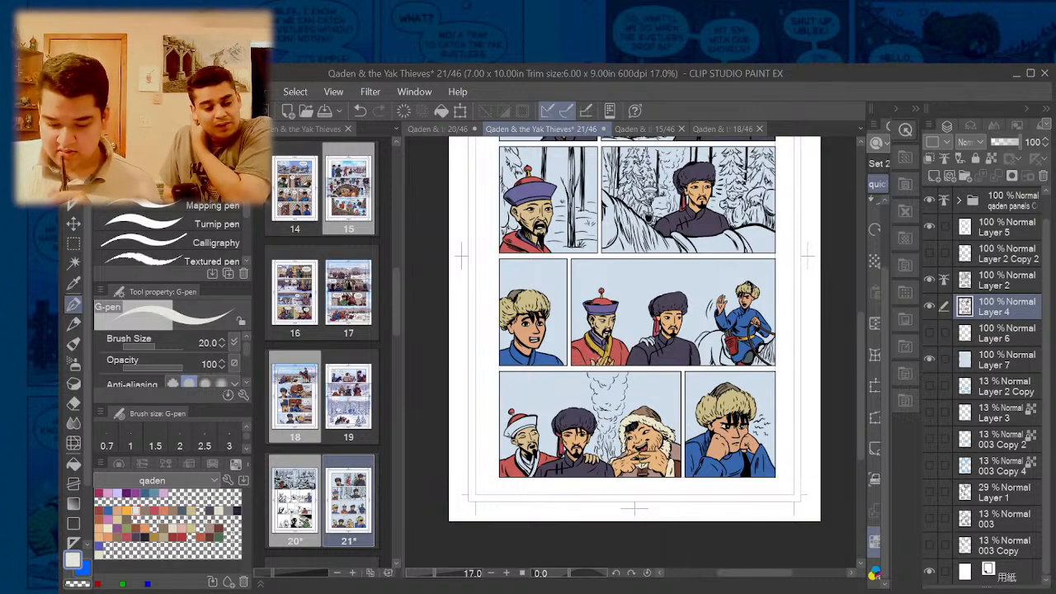
- Show Folder 1 to view the speech balloons over the page, and hide it again
scroll(861, 371, "up", 2)
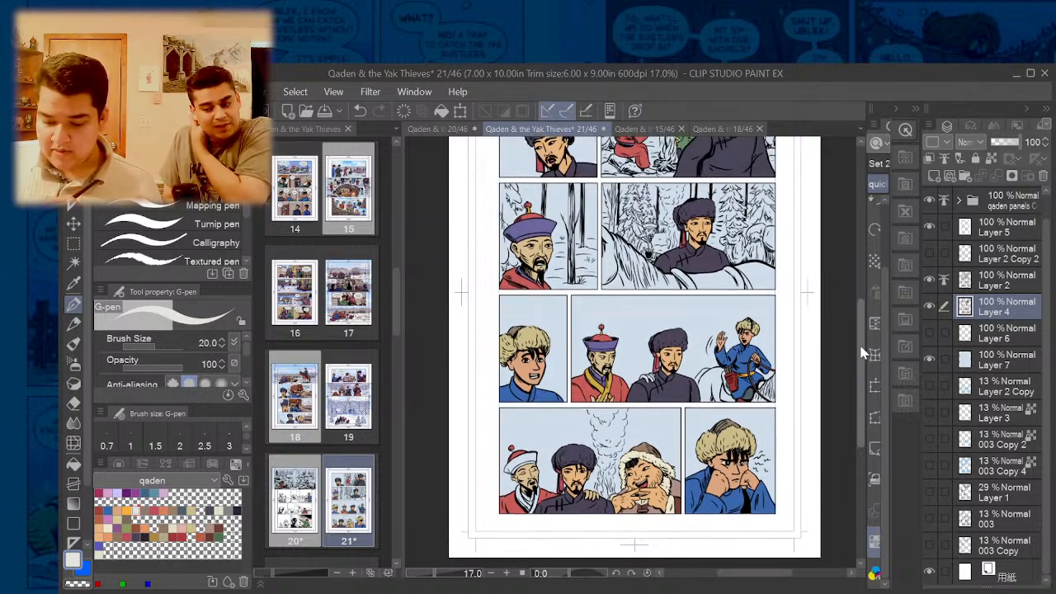
scroll(1020, 216, "up", 1)
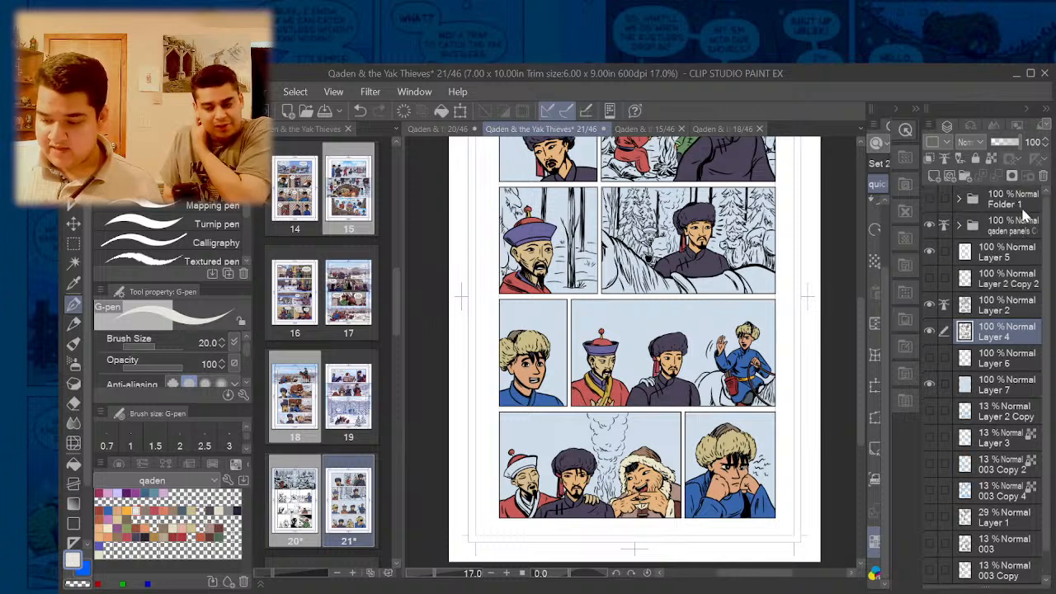
left_click(930, 201)
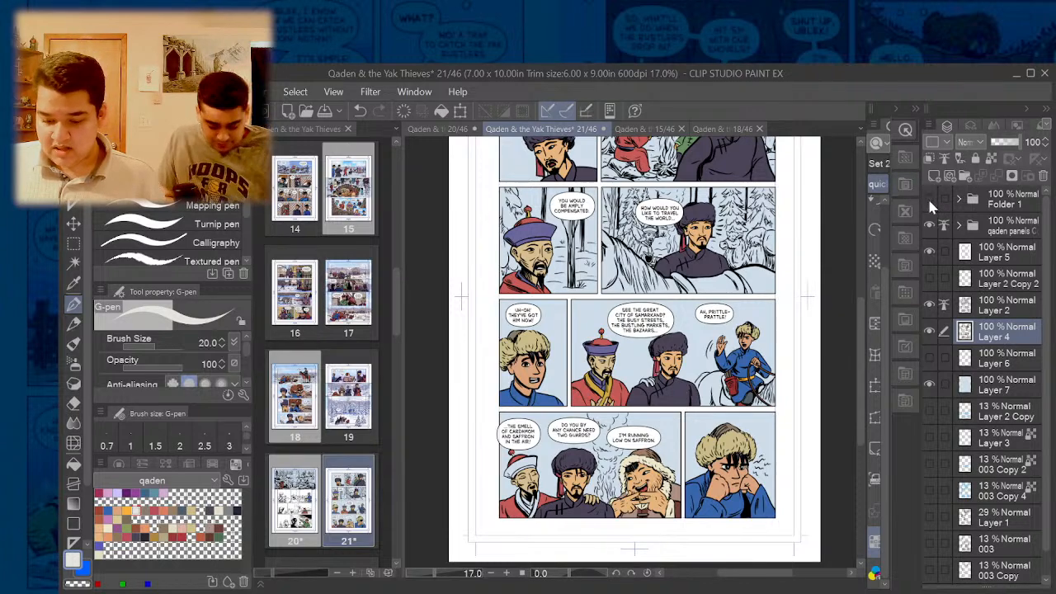
left_click(929, 201)
- Fill the hand on the dark-robed man's shoulder with the skin tone sampled from the purple-hatted man's face
scroll(544, 378, "up", 4)
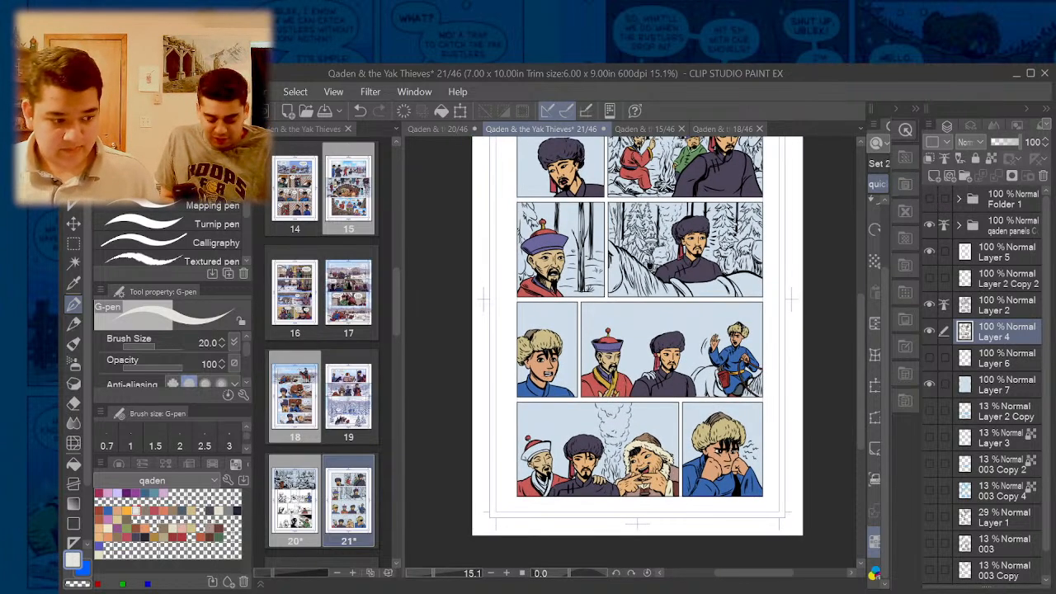
scroll(635, 358, "up", 3)
left_click(638, 357, "alt")
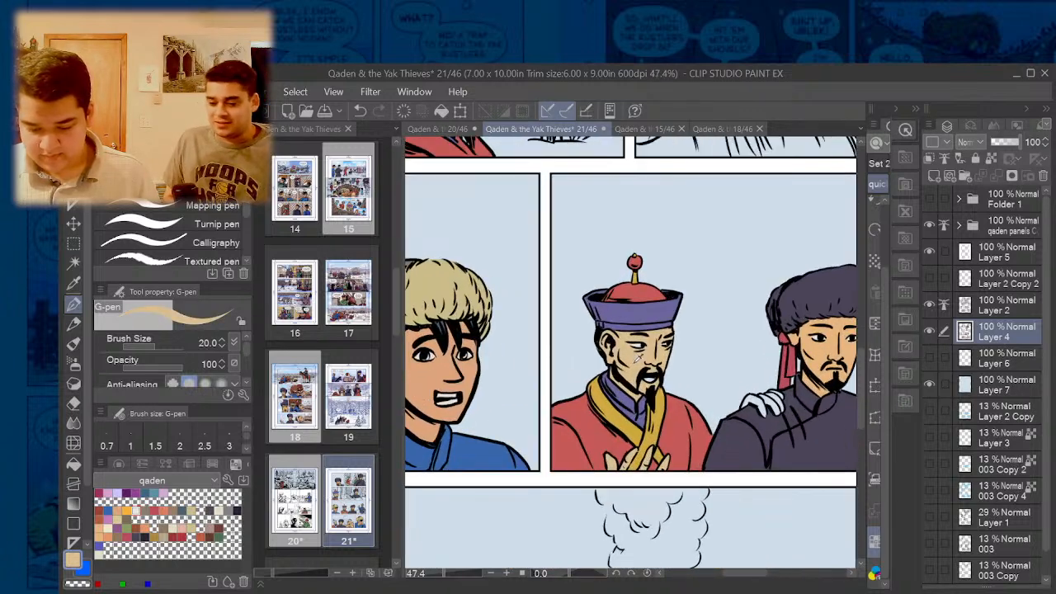
key("g")
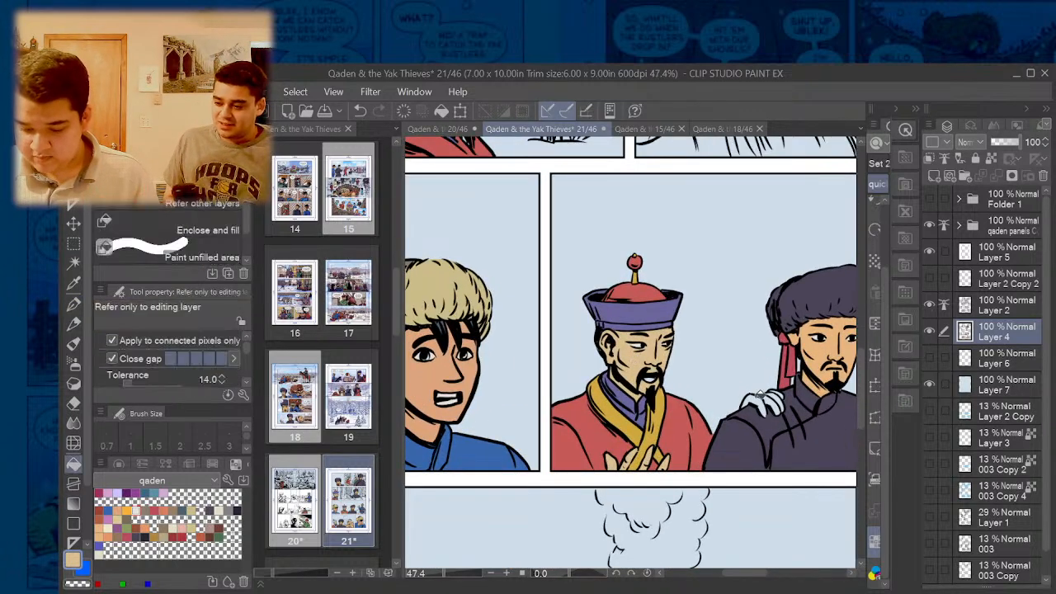
left_click(755, 403)
scroll(767, 398, "up", 1)
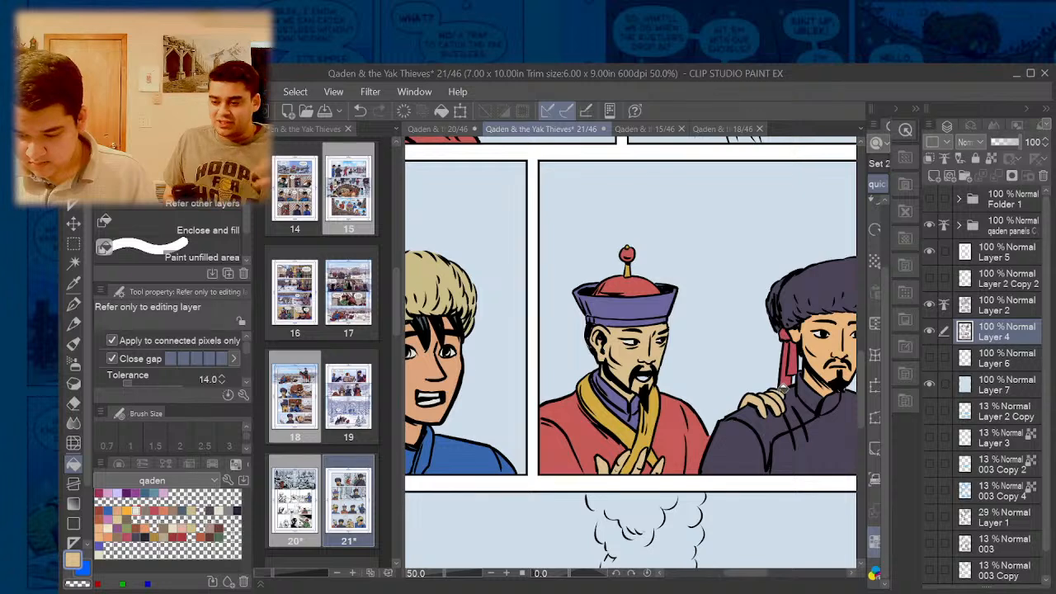
scroll(629, 378, "up", 1)
scroll(637, 381, "down", 1)
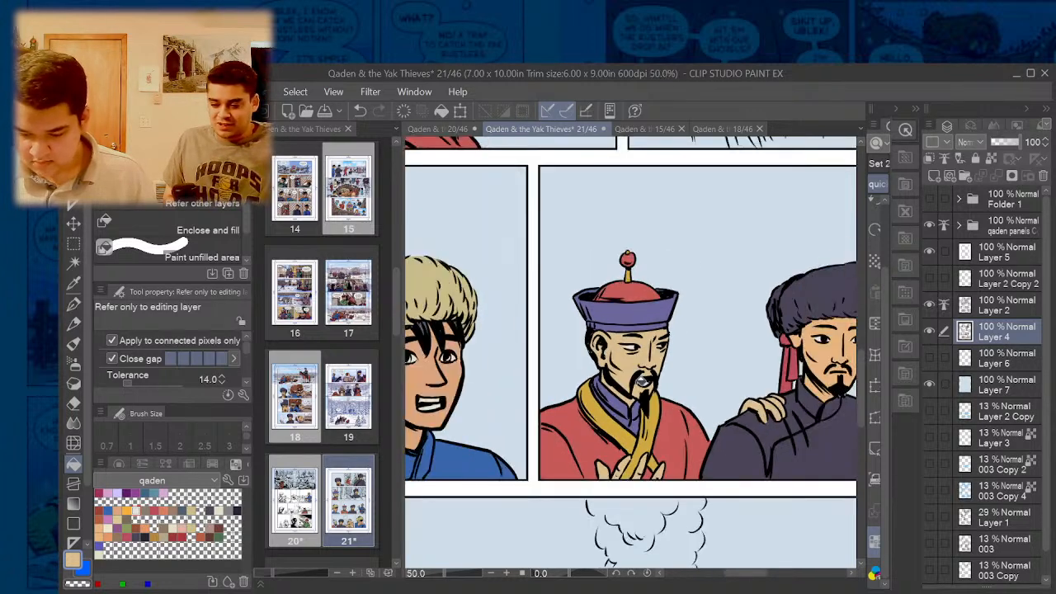
scroll(650, 381, "down", 2)
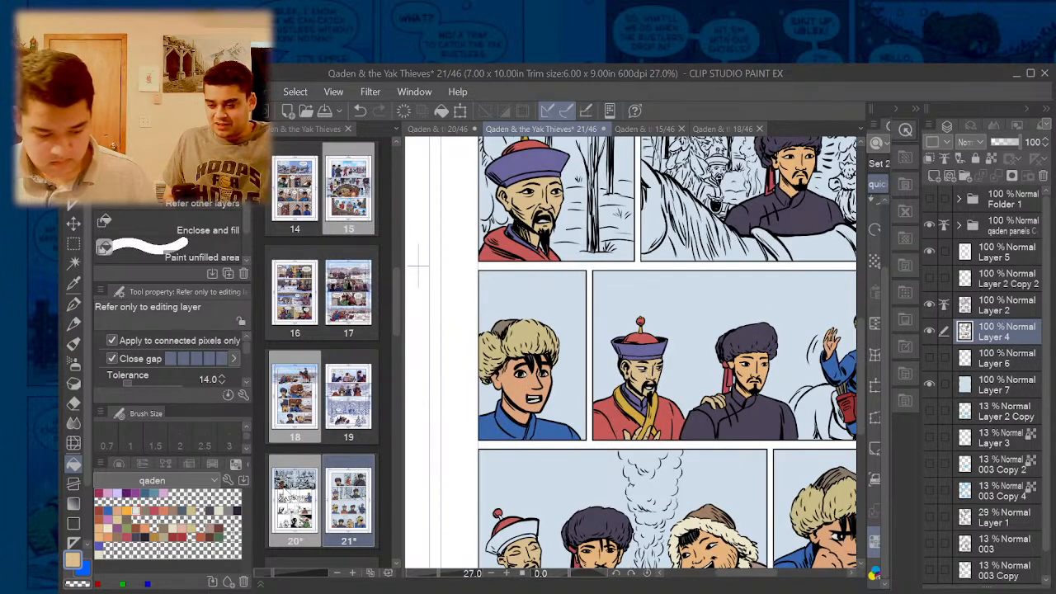
- Choose the red swatch from the qaden colour set and check the characters in the lower panels for uncoloured areas
left_click(154, 510)
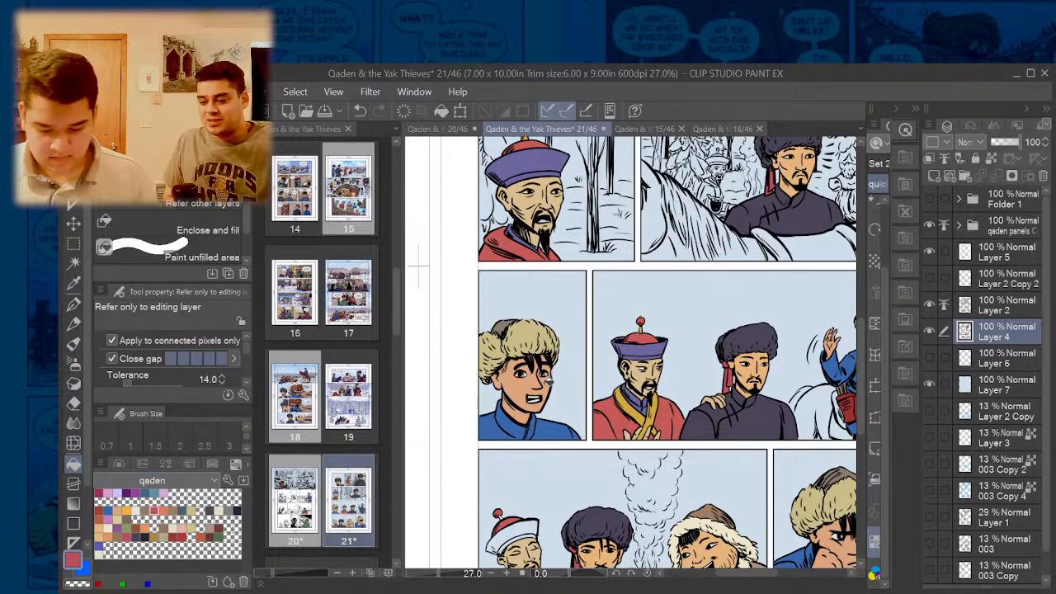
scroll(675, 384, "up", 2)
scroll(644, 382, "down", 2)
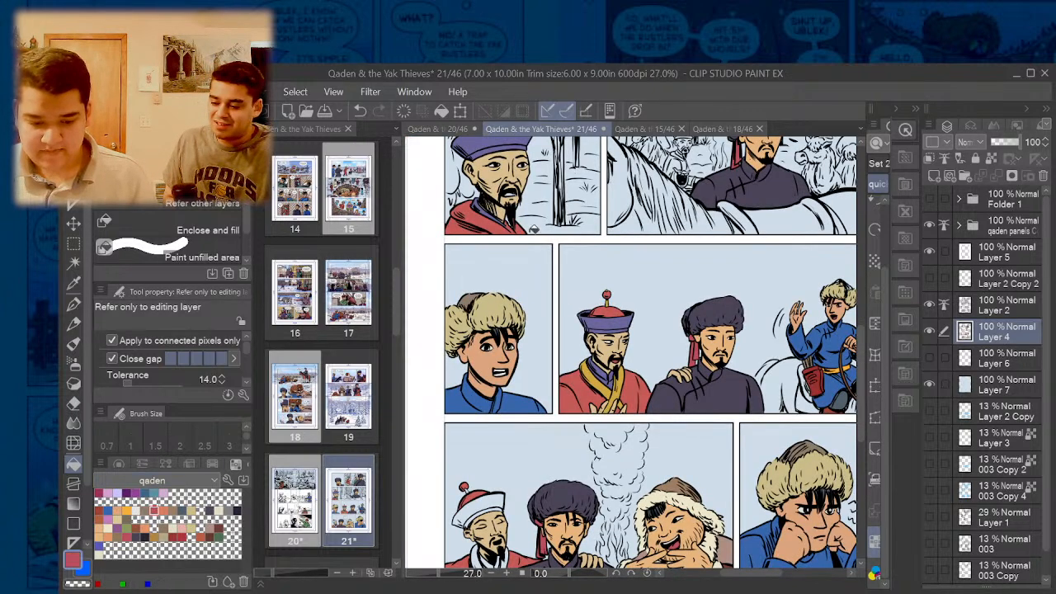
scroll(507, 213, "up", 2)
scroll(487, 213, "down", 2)
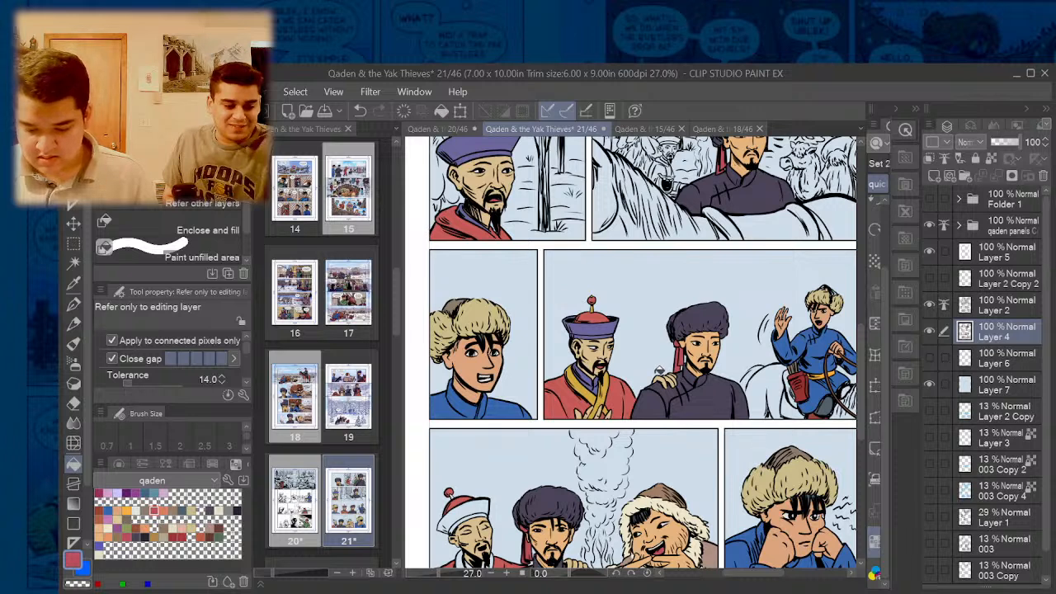
scroll(659, 370, "down", 2)
scroll(534, 506, "up", 2)
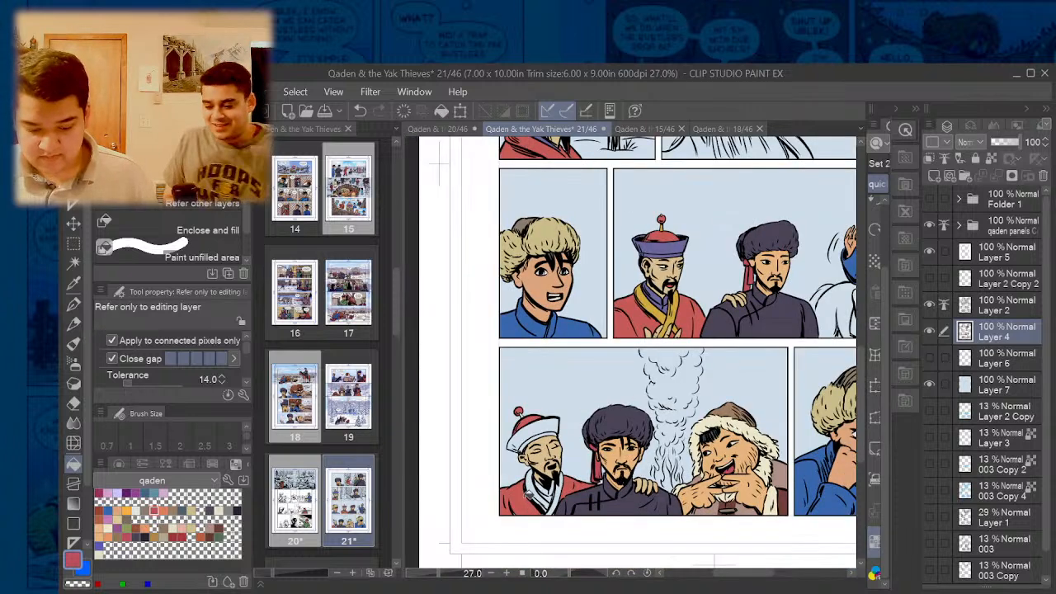
- Fill the robed man's collar trim in the bottom-row panel with the golden yellow sampled from the panel above
left_click(676, 314, "alt")
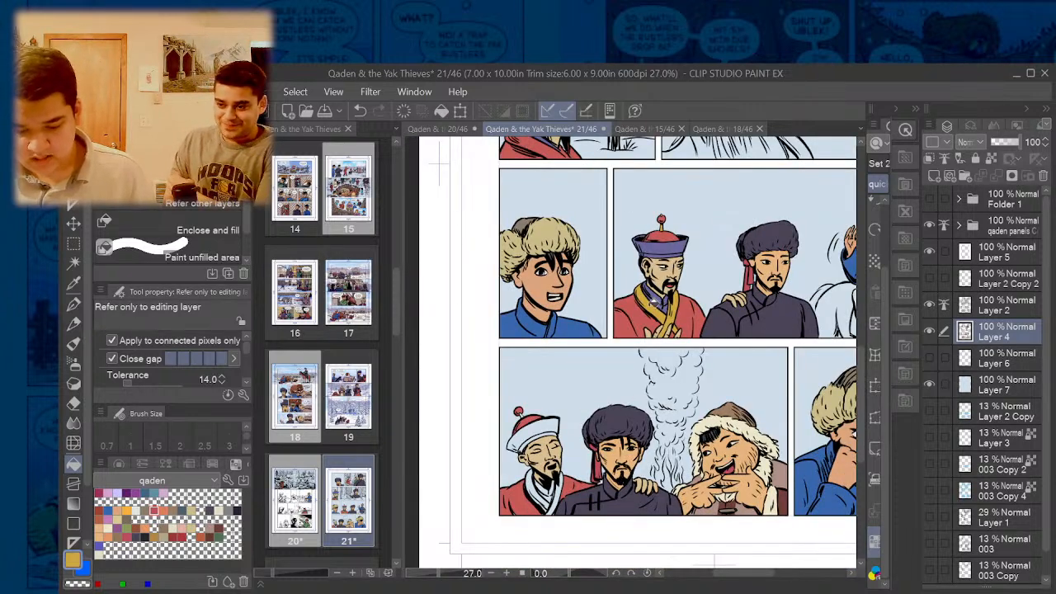
scroll(536, 499, "up", 3)
left_click_drag(554, 508, 581, 532)
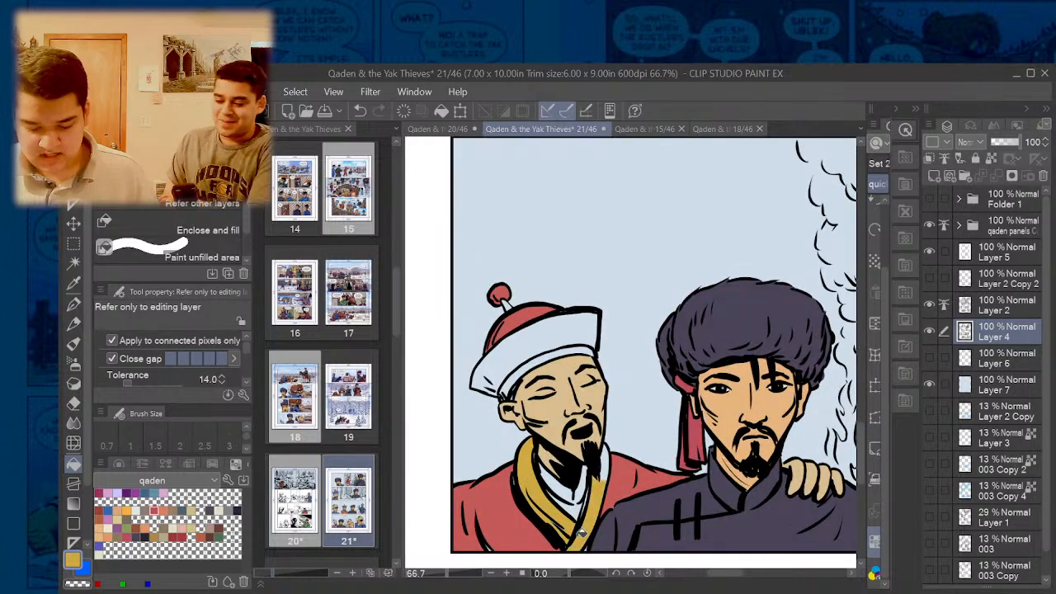
scroll(570, 363, "down", 3)
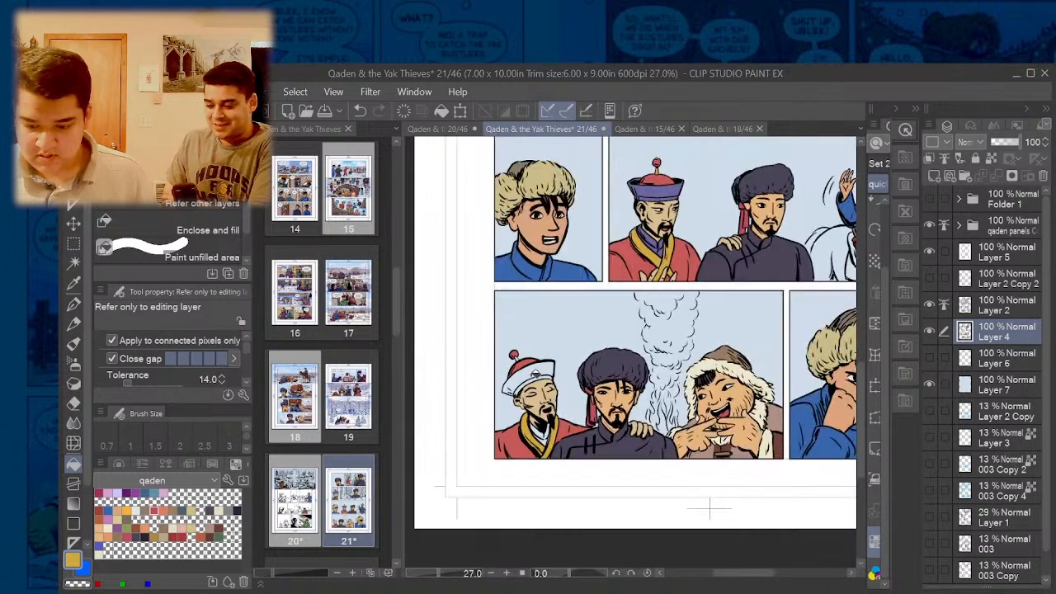
- Fill the bottom-row robed man's hat brim with the sampled purple and the stem of its red ball with the sampled golden yellow
left_click(651, 188, "alt")
scroll(525, 381, "up", 2)
left_click(532, 363)
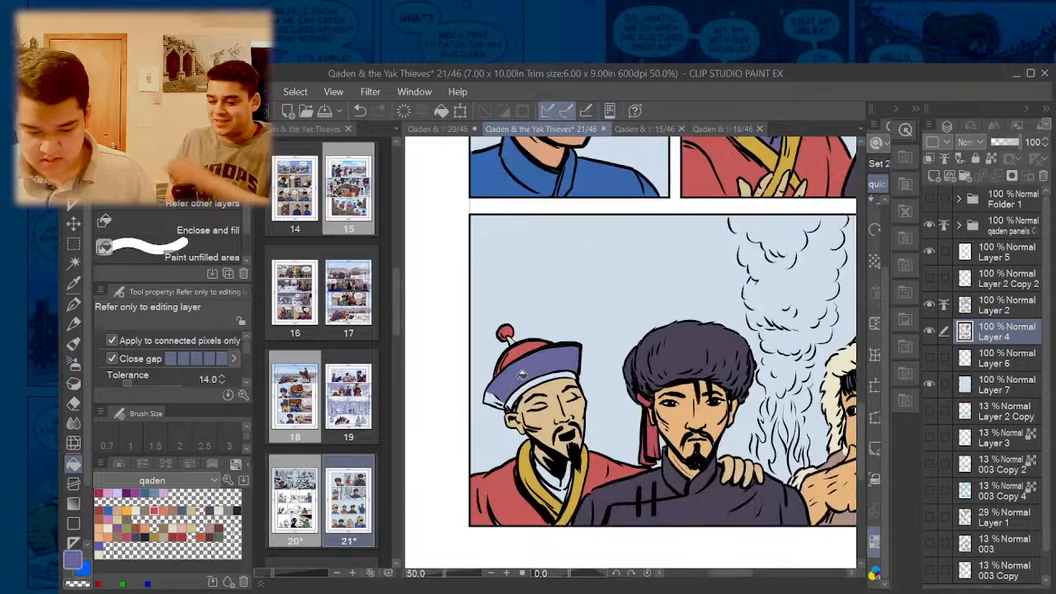
left_click(529, 385)
scroll(495, 403, "down", 2)
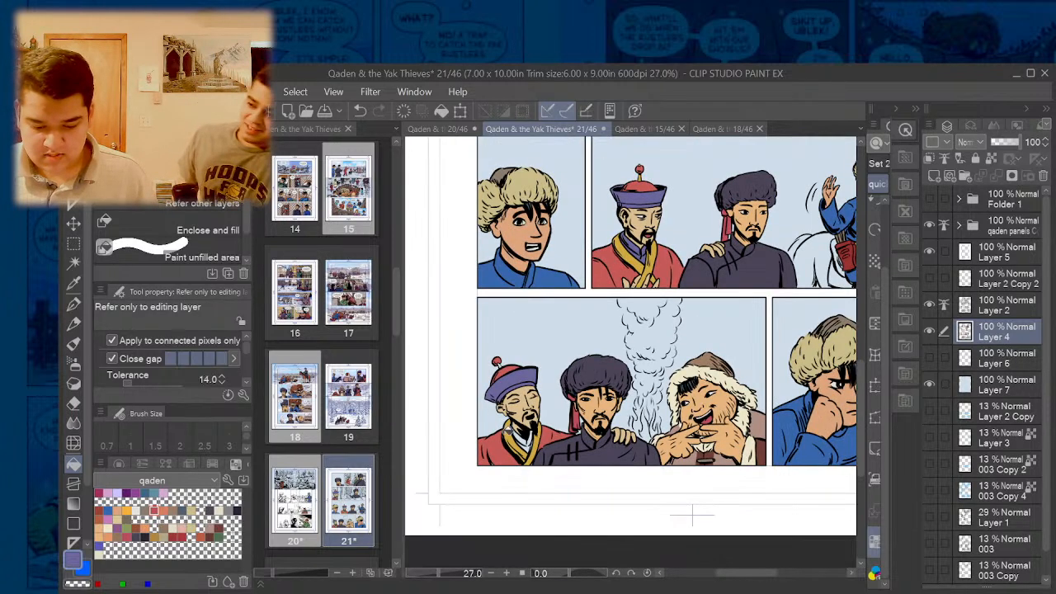
left_click(637, 256, "alt")
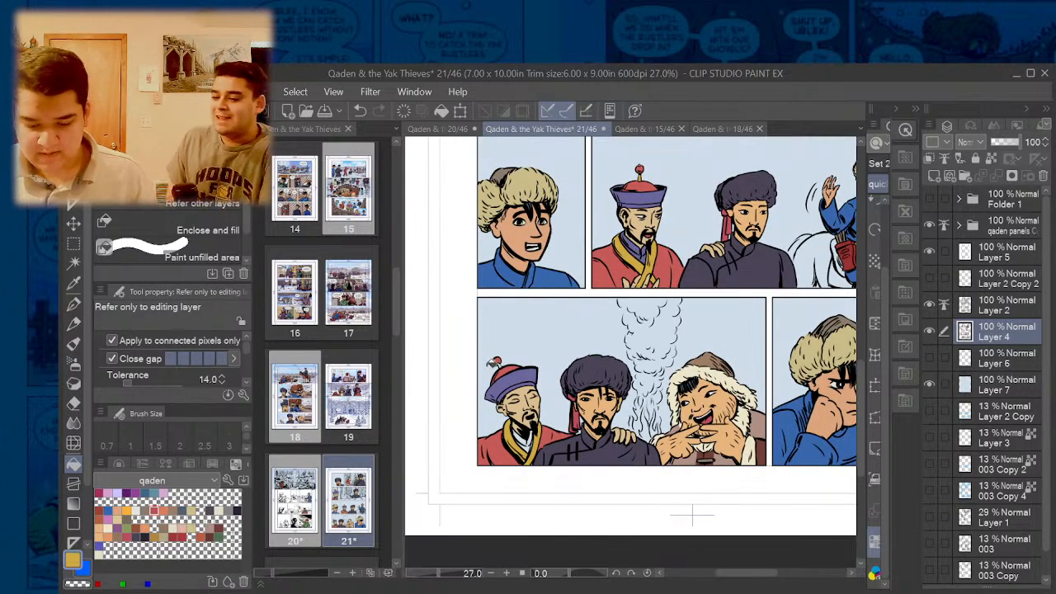
scroll(495, 367, "up", 3)
scroll(509, 361, "down", 1)
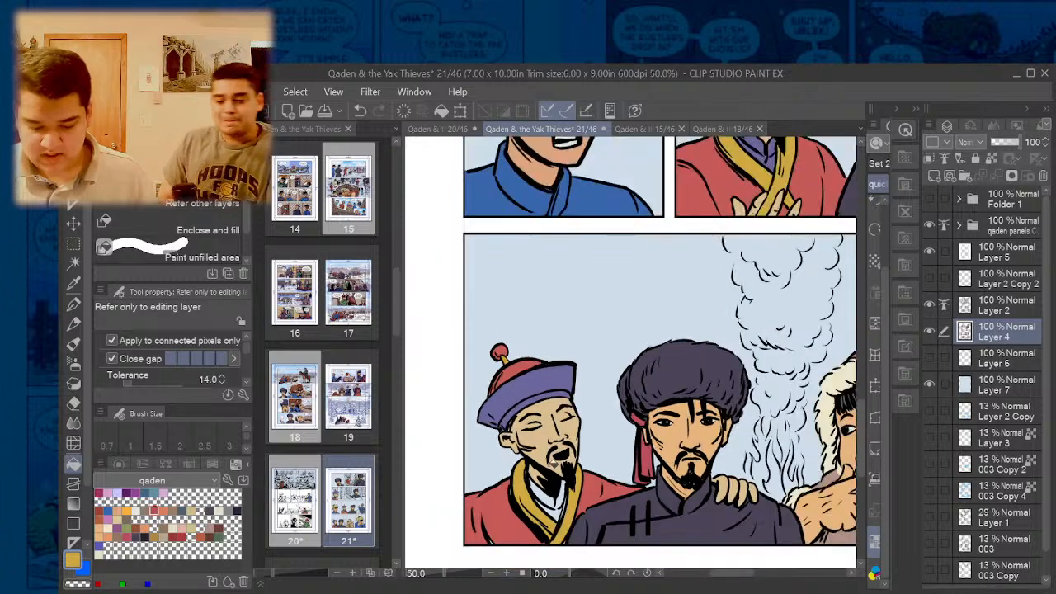
- Fill the inner collar of the bottom-row man in the red robe with the purple sampled from his hat brim
left_click(535, 401, "alt")
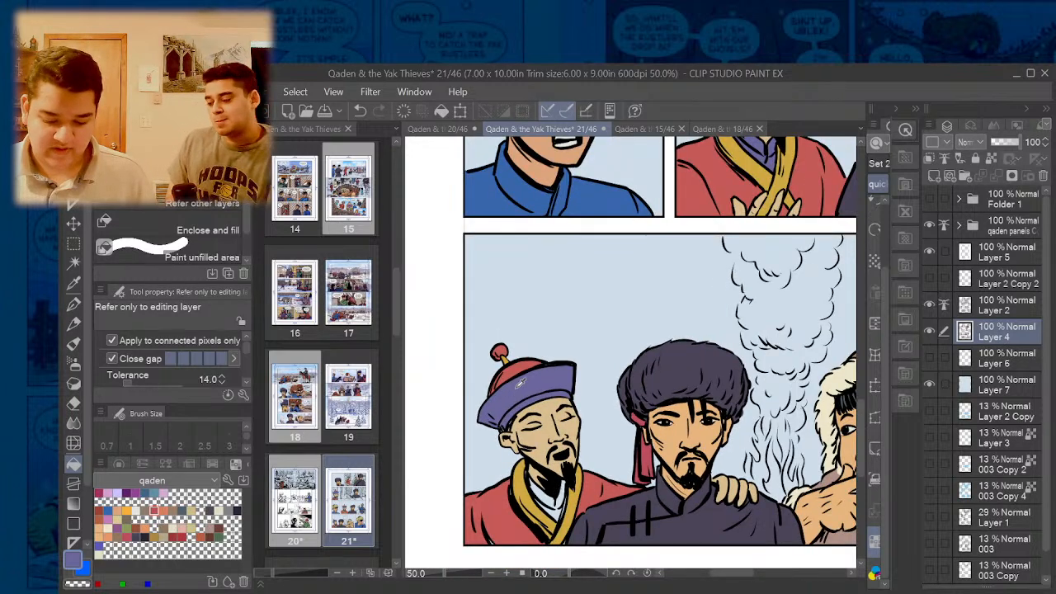
left_click(543, 488)
left_click(554, 506)
left_click(564, 492)
scroll(518, 394, "down", 2)
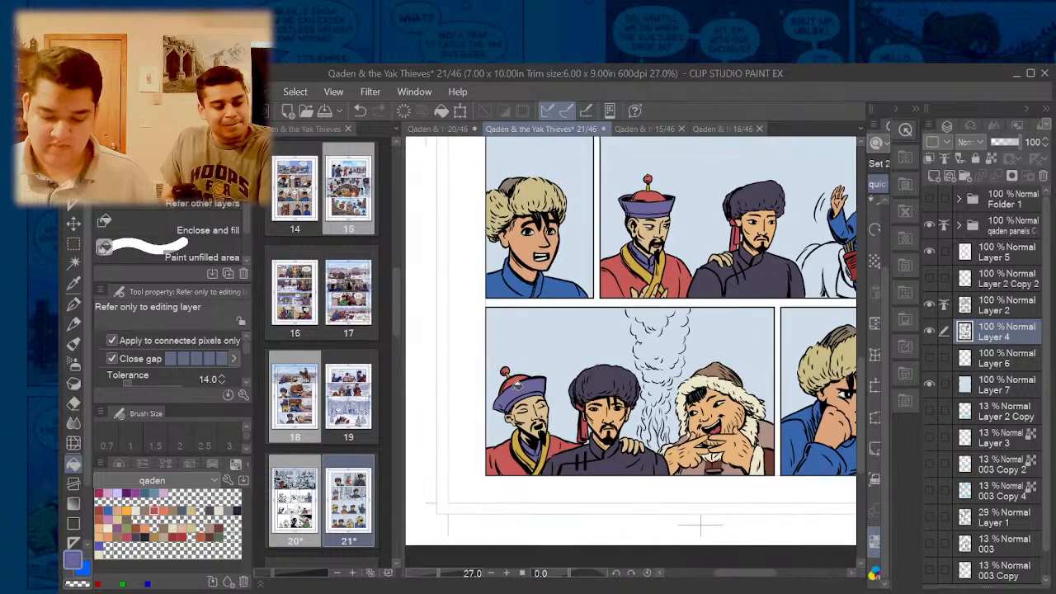
- Try the brown swatch from the qaden colour set, and settle on the dark slate-blue one
scroll(701, 525, "down", 1)
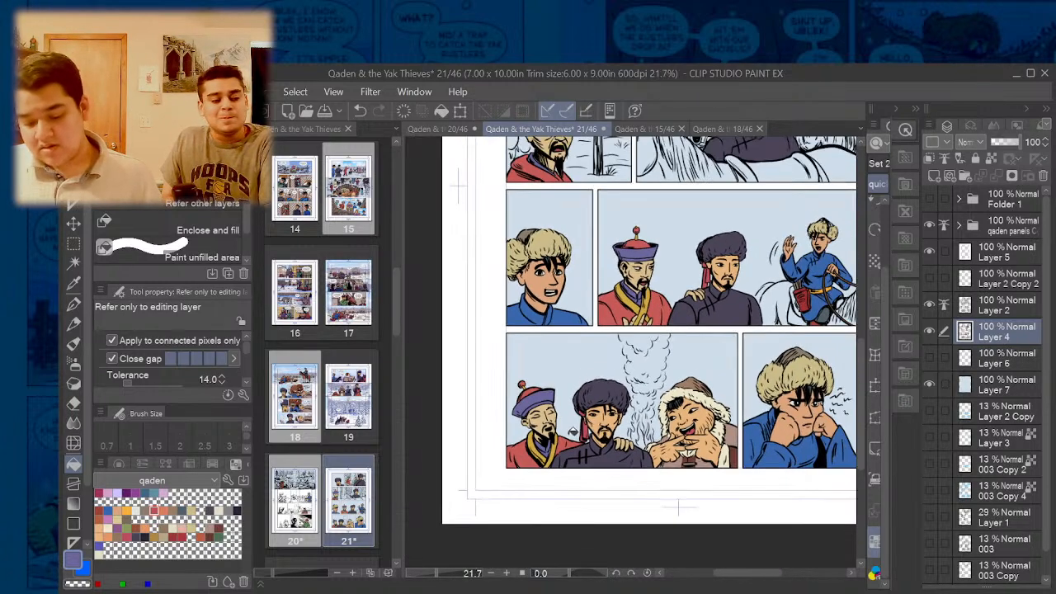
scroll(678, 508, "up", 1)
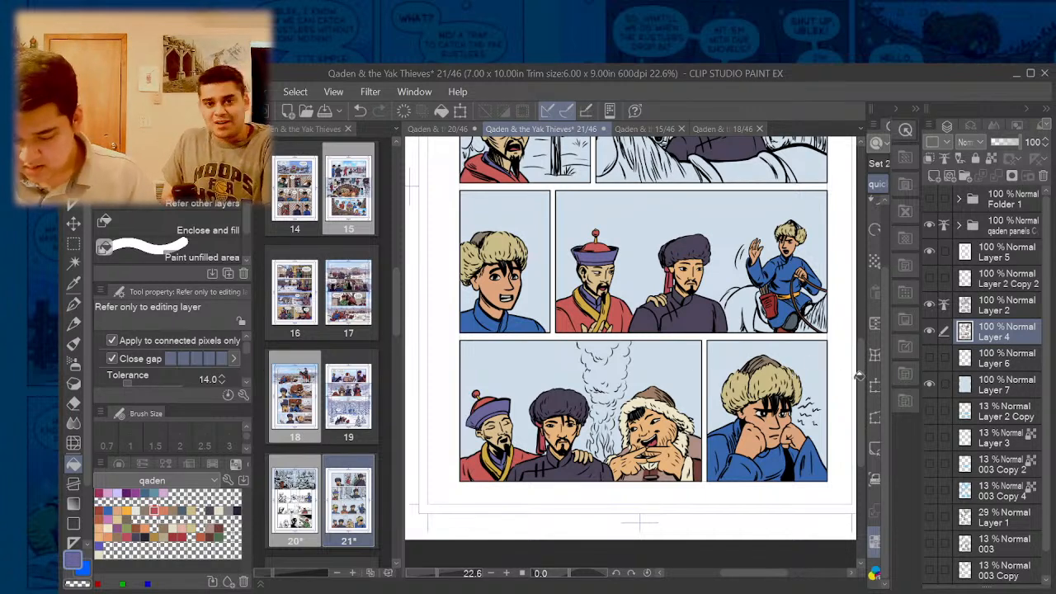
scroll(860, 375, "up", 1)
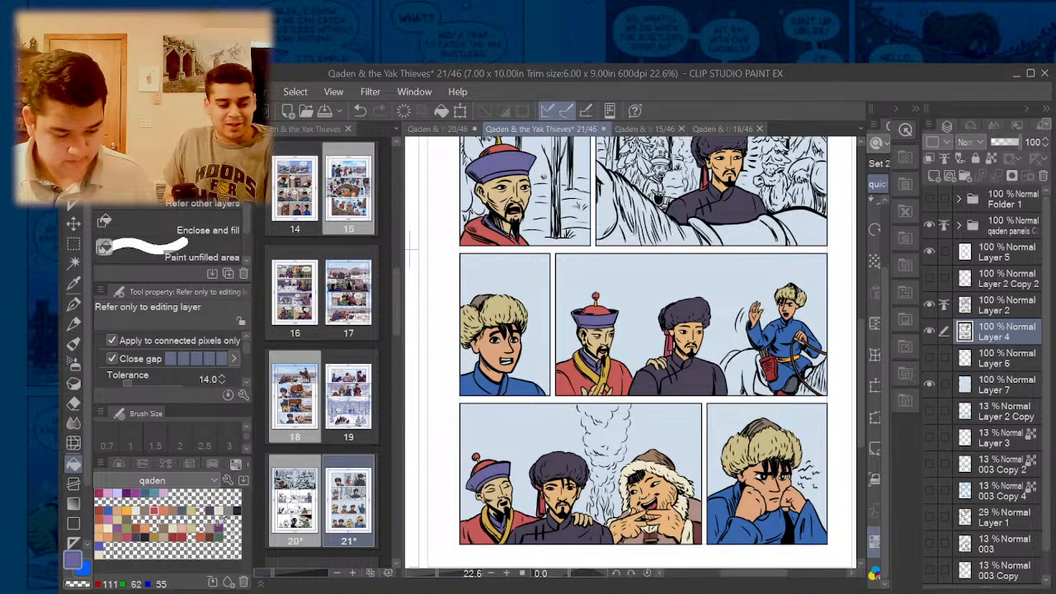
left_click(173, 508)
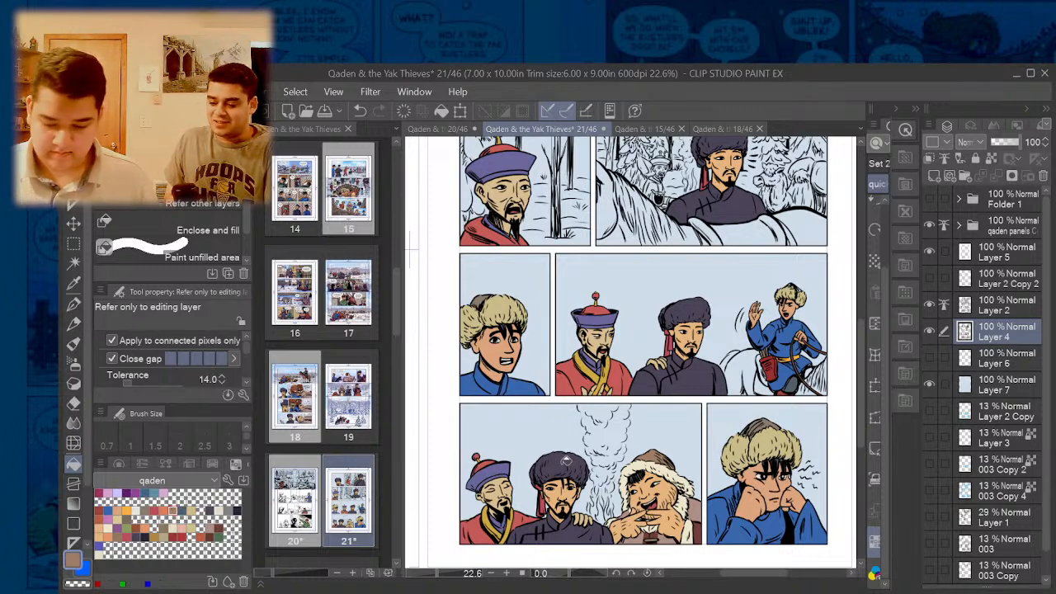
left_click(120, 505)
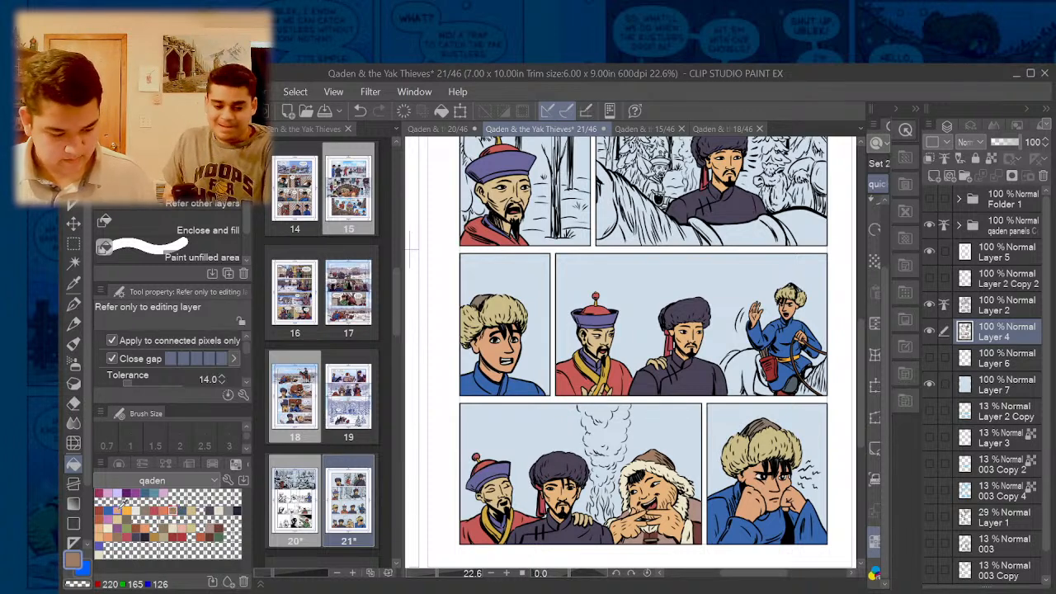
left_click(190, 506)
left_click(219, 510)
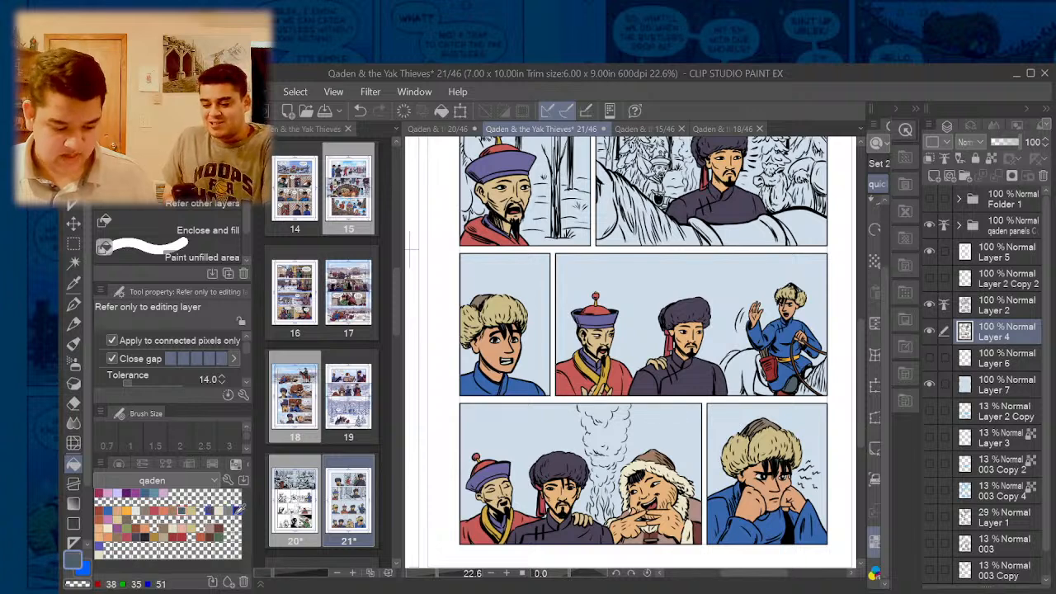
- Open page 20 to examine the colouring of the purple-hatted man, and return to page 21
left_click(446, 129)
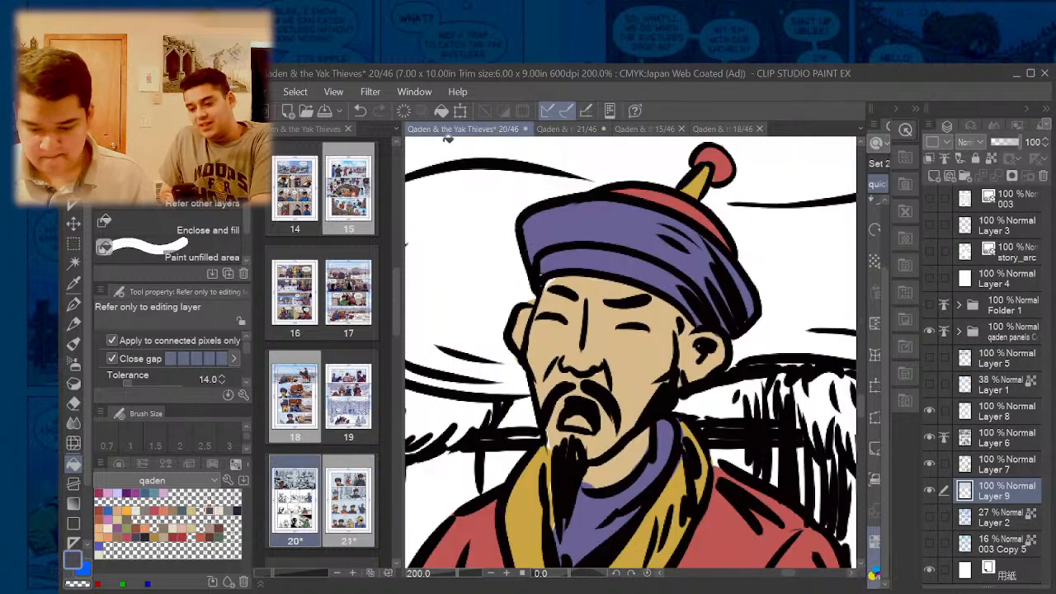
left_click(569, 129)
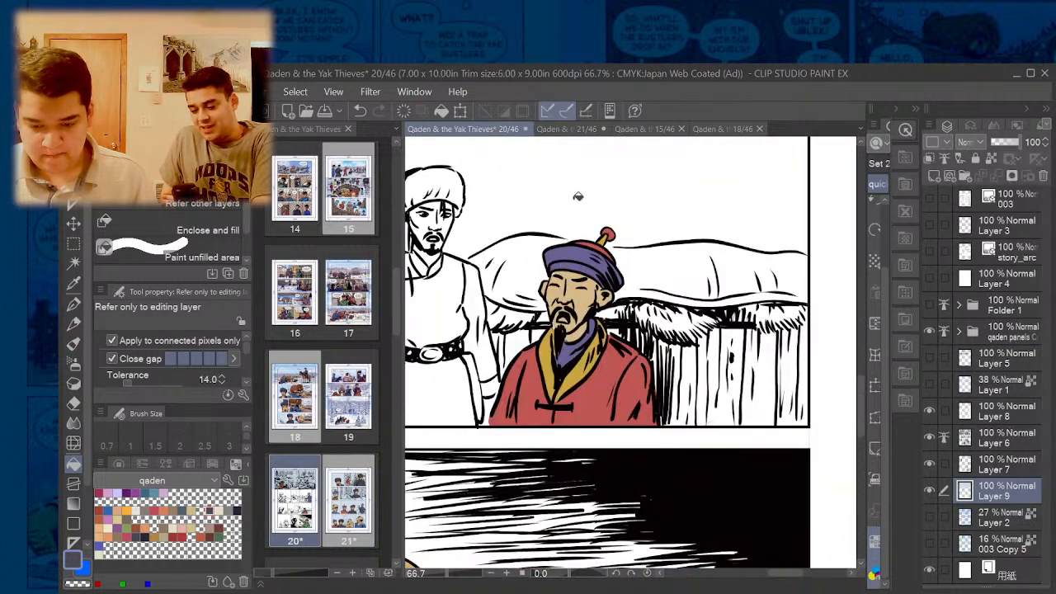
- Examine the coloured horses and riders on pages 15, 18 and 19, and return to page 21
left_click(660, 132)
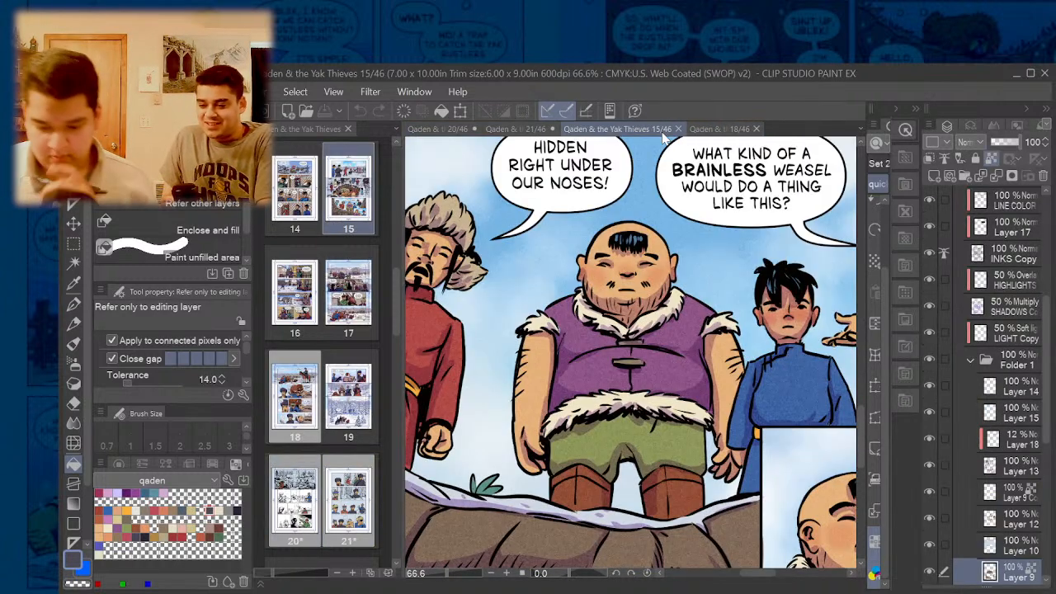
double_click(357, 398)
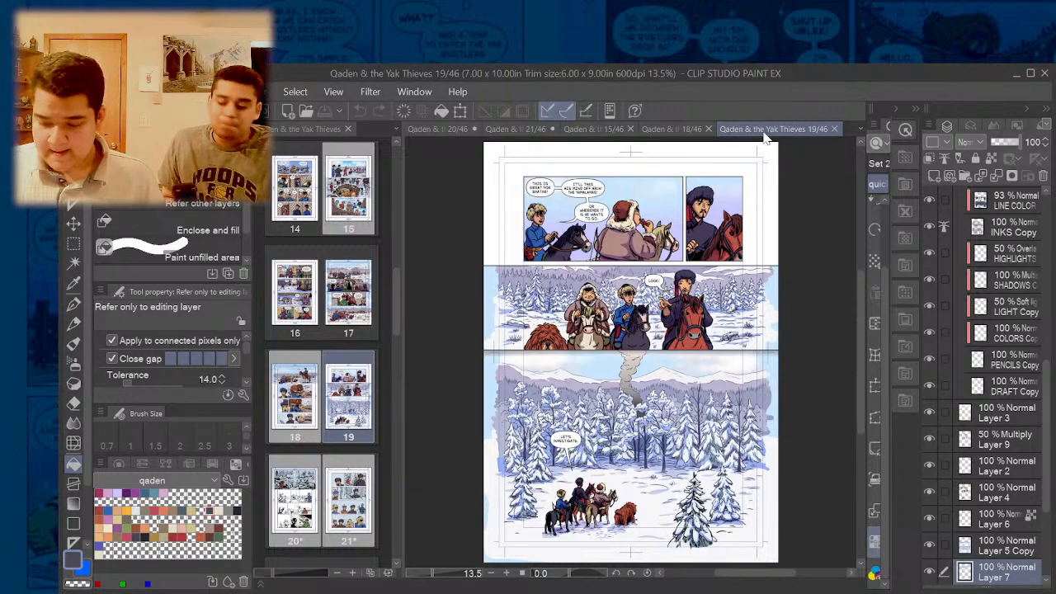
scroll(604, 198, "up", 4)
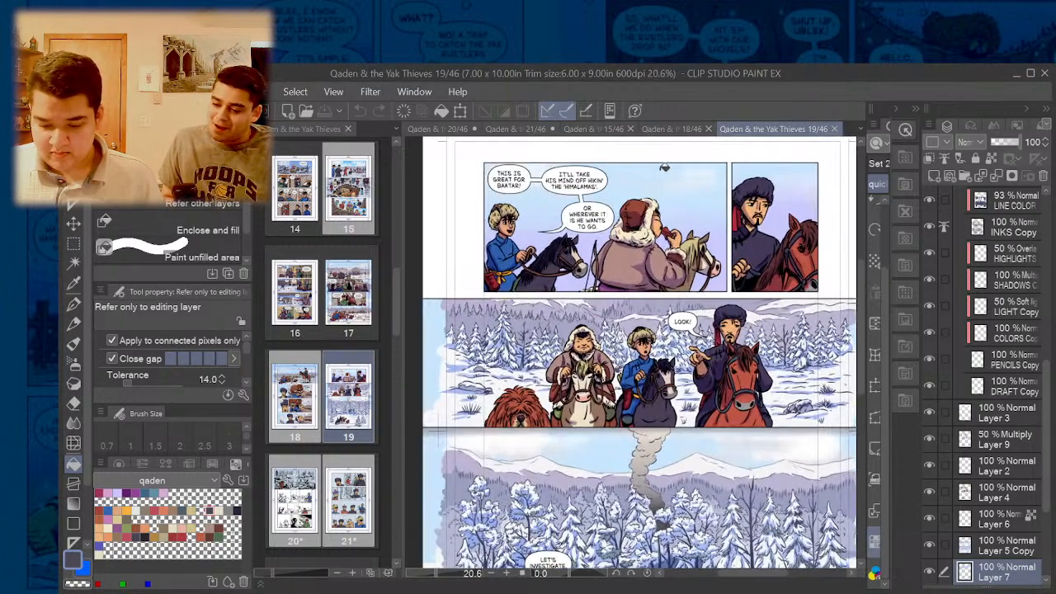
scroll(582, 421, "up", 3)
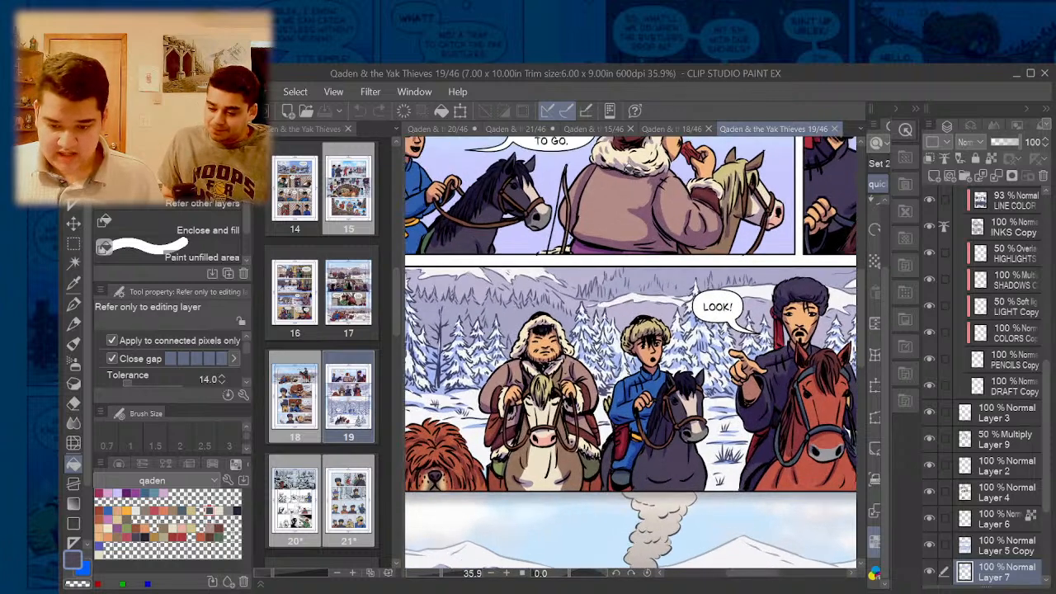
left_click(656, 131)
left_click(572, 127)
left_click(510, 130)
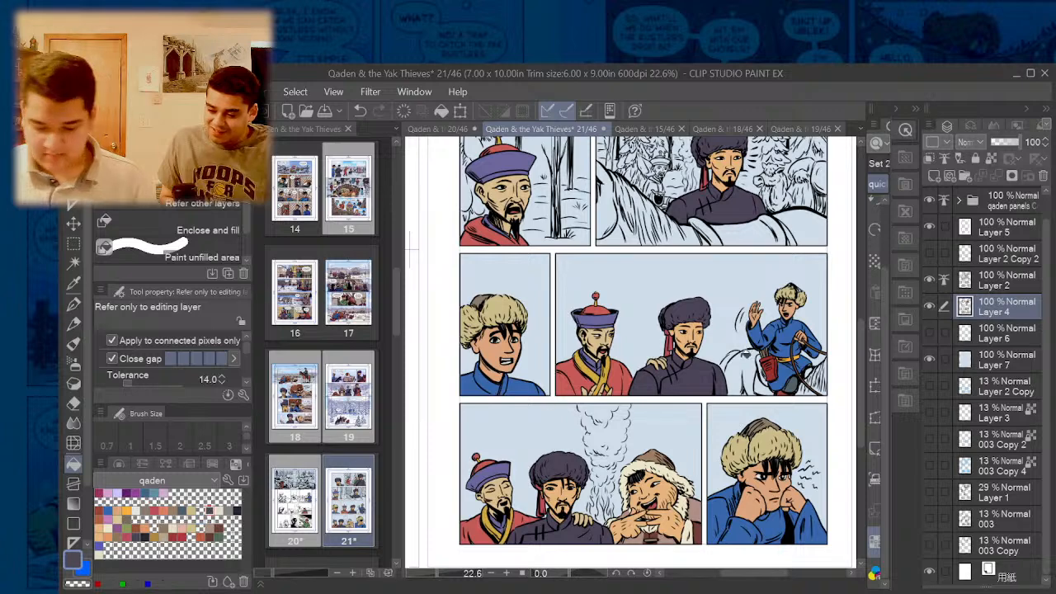
- Fill the waving rider's horse in the middle row with the dark slate colour, painting its body and the lower part of its neck
scroll(747, 364, "up", 3)
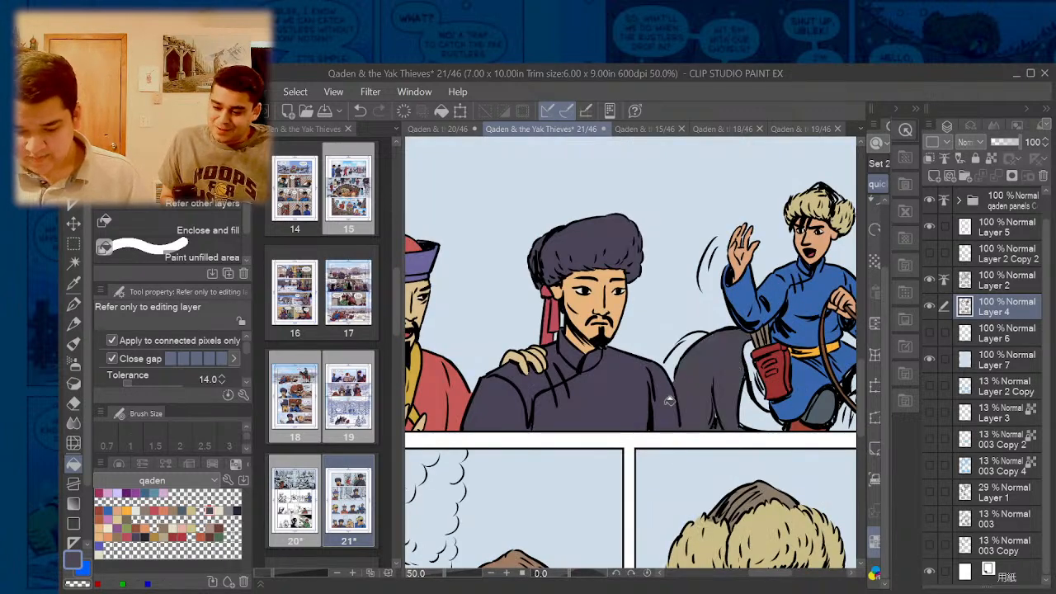
scroll(670, 408, "down", 1)
scroll(791, 417, "up", 1)
scroll(791, 417, "up", 1)
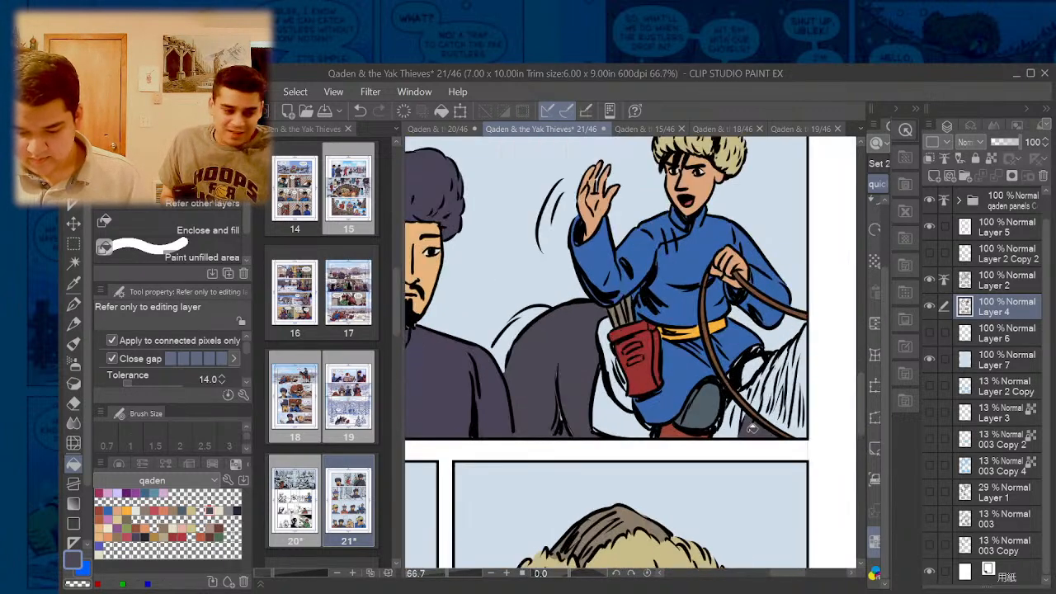
mouse_move(747, 414)
left_mouse_down()
mouse_move(797, 409)
mouse_move(767, 413)
mouse_move(743, 395)
mouse_move(720, 424)
left_mouse_up()
key("p")
scroll(716, 429, "up", 3)
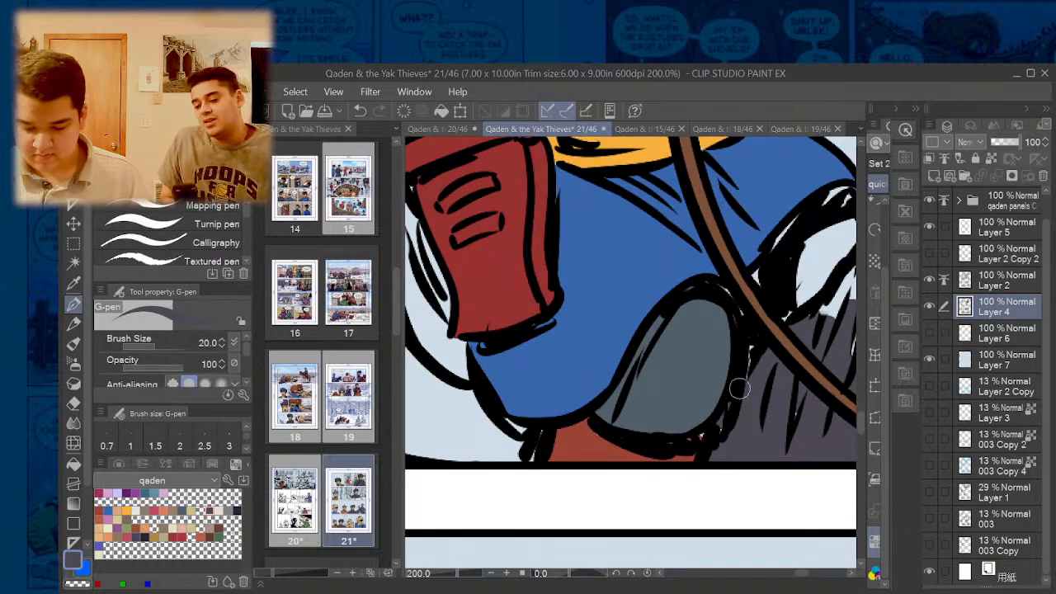
scroll(763, 372, "down", 3)
left_click_drag(767, 359, 808, 377)
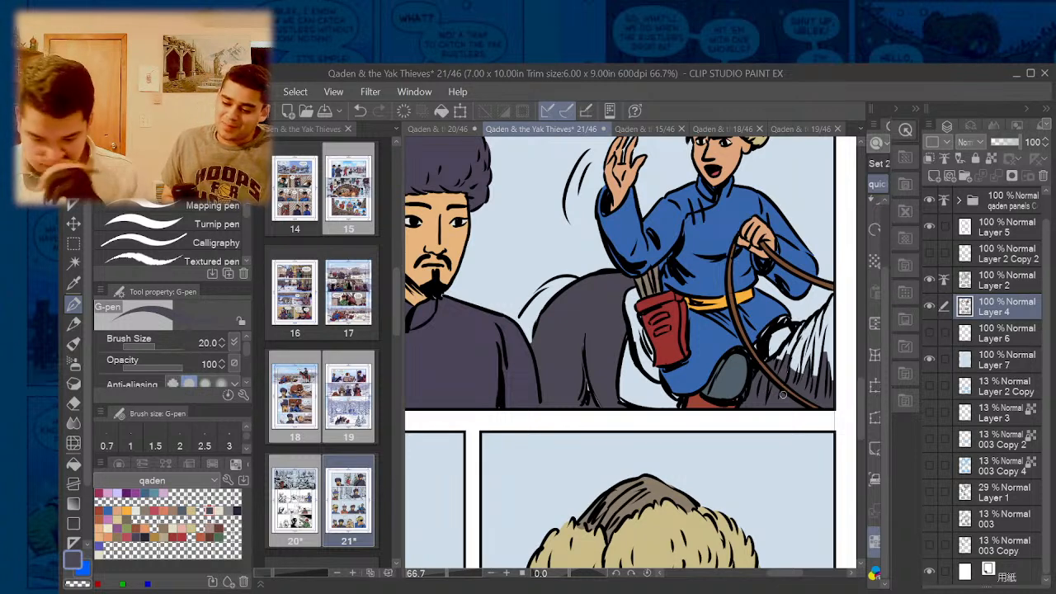
- Paint the horse's raised tail with the near-black swatch from the qaden set, using a G-pen at size 30
key("bracketright")
key("bracketright")
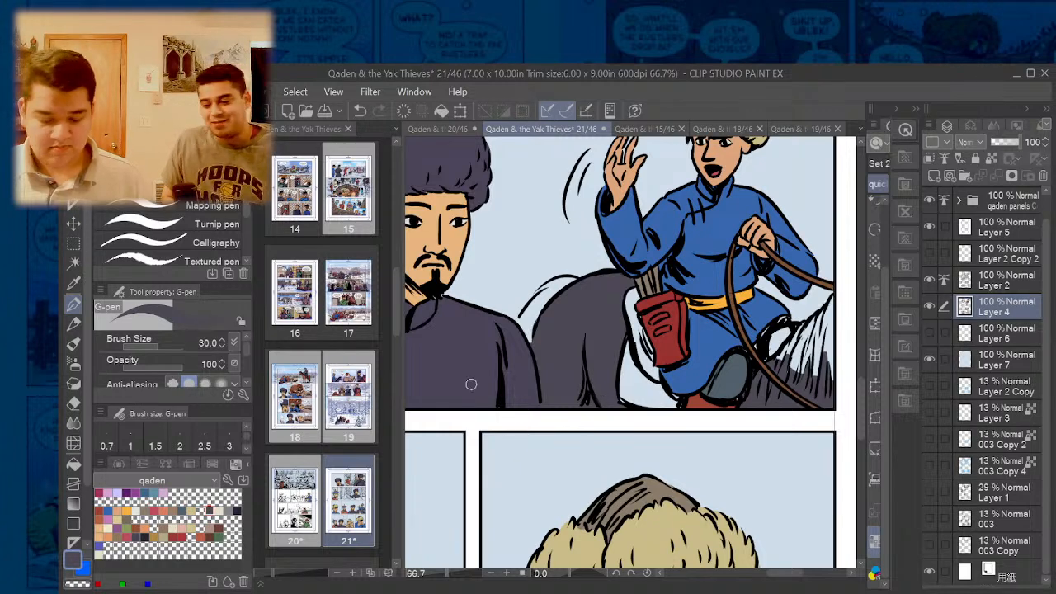
left_click(237, 510)
scroll(556, 281, "up", 3)
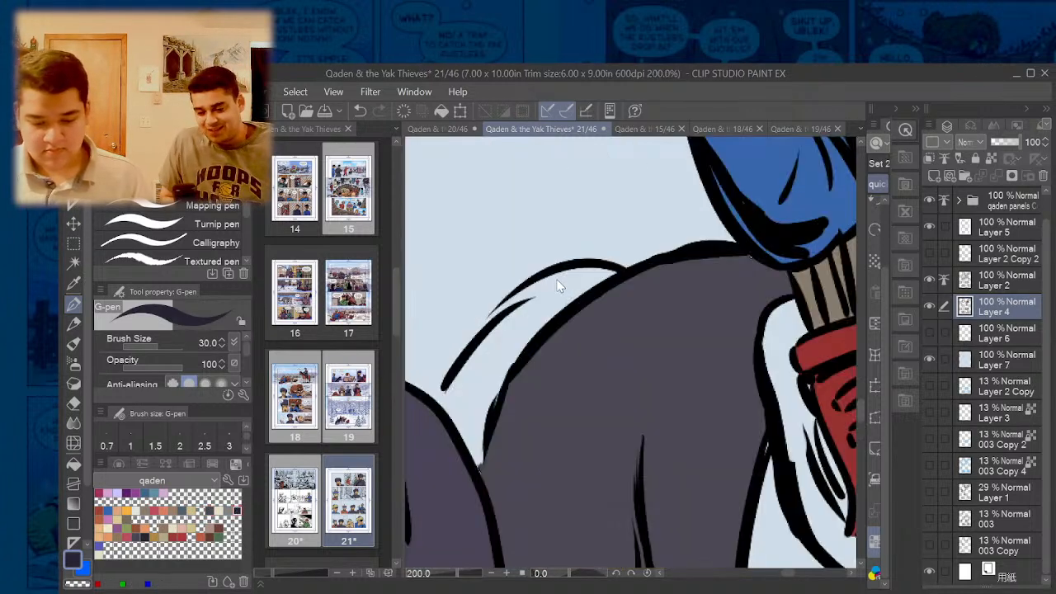
left_click_drag(594, 272, 500, 312)
mouse_move(594, 285)
left_mouse_down()
mouse_move(521, 317)
mouse_move(447, 389)
mouse_move(479, 468)
mouse_move(489, 394)
mouse_move(545, 312)
mouse_move(459, 405)
mouse_move(484, 372)
left_mouse_up()
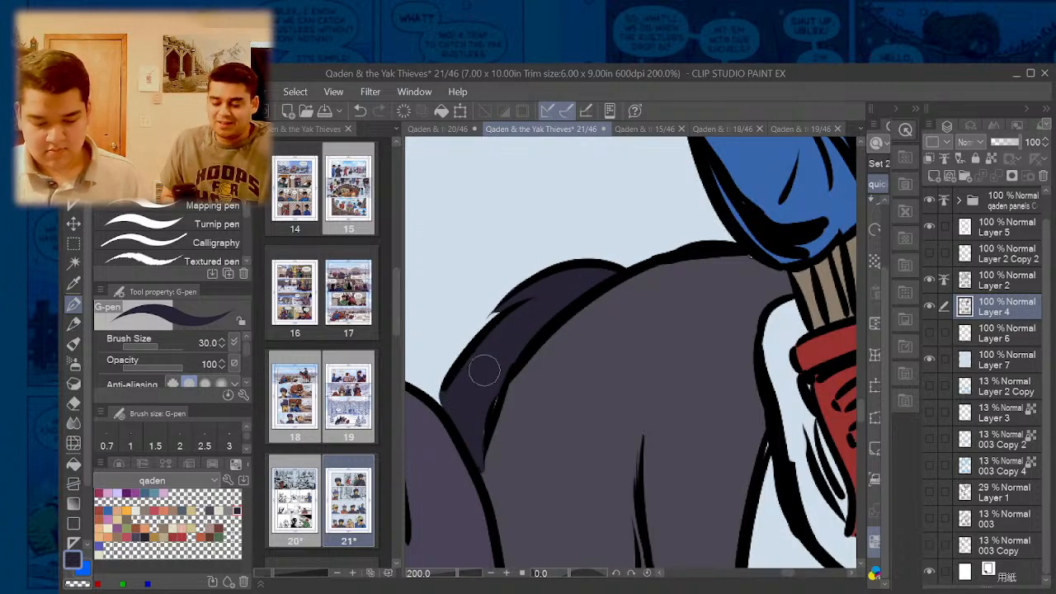
scroll(484, 372, "down", 4)
- Paint over the remaining pale gaps between the horse's mane lines with the same near-black colour
scroll(710, 363, "up", 4)
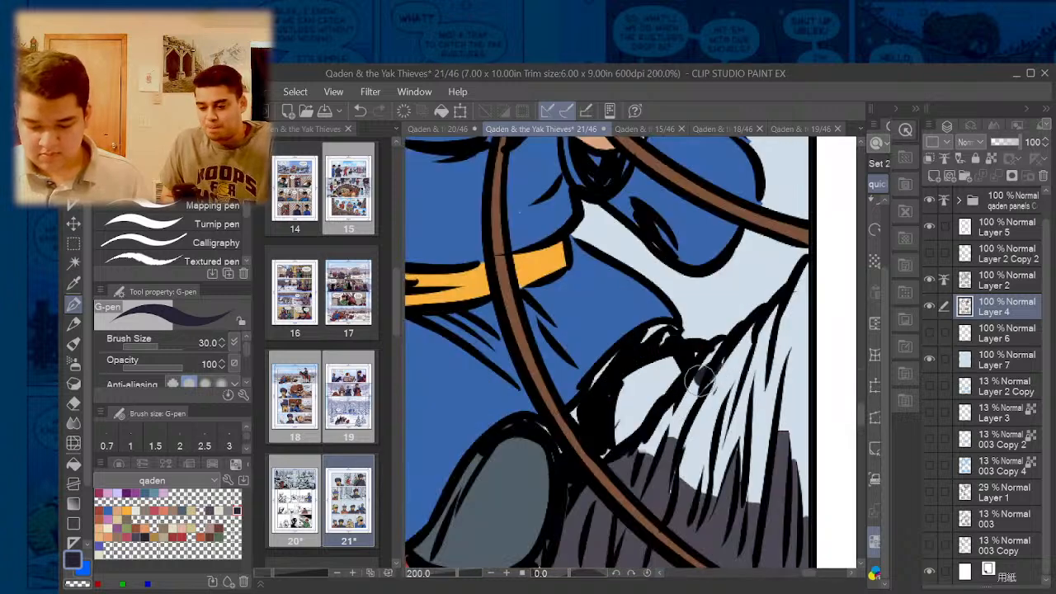
left_click_drag(701, 371, 634, 442)
scroll(734, 369, "down", 3)
scroll(732, 404, "up", 3)
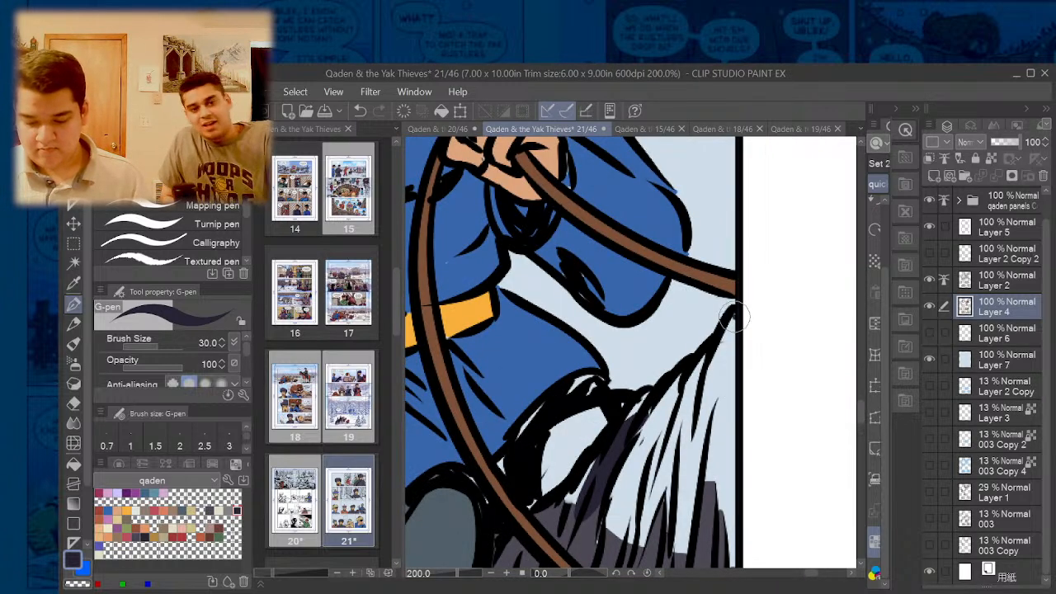
left_click_drag(734, 318, 719, 496)
left_click_drag(735, 361, 732, 400)
scroll(733, 400, "down", 3)
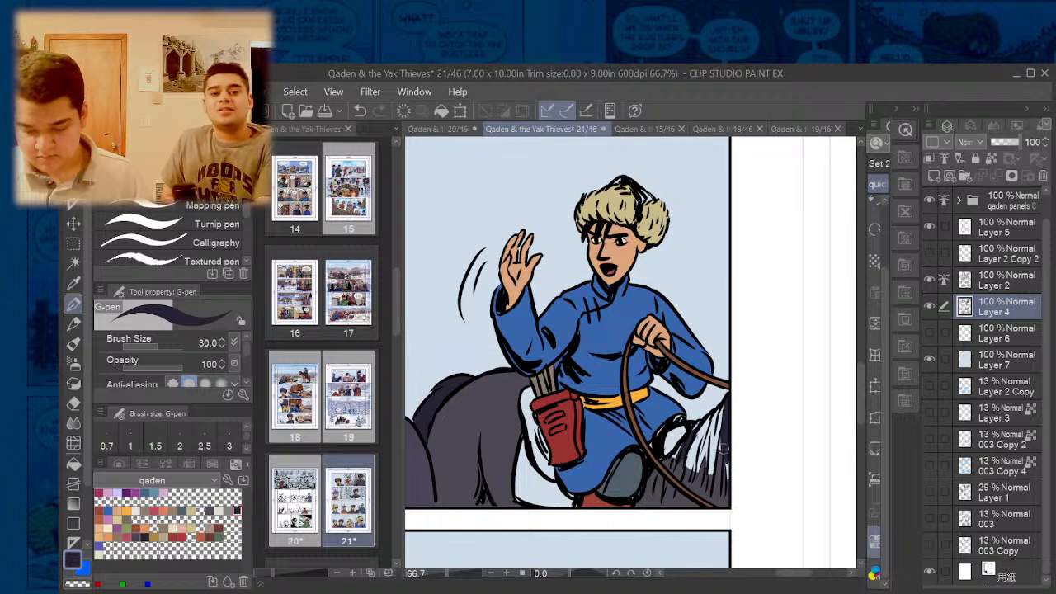
left_click_drag(724, 449, 728, 476)
left_click_drag(725, 409, 717, 481)
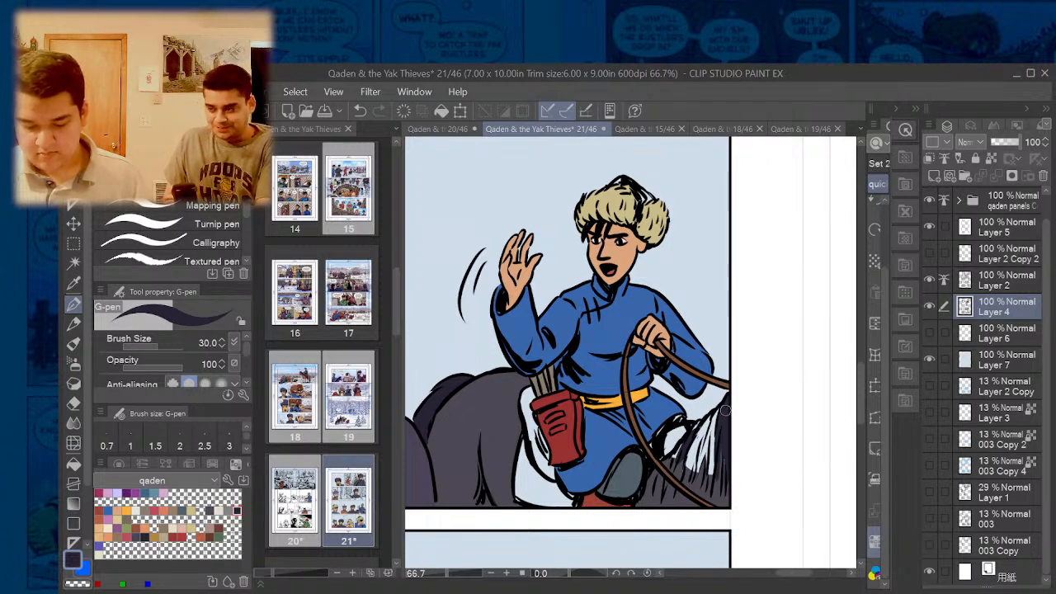
mouse_move(726, 410)
left_mouse_down()
mouse_move(718, 412)
mouse_move(673, 467)
mouse_move(676, 454)
mouse_move(695, 423)
mouse_move(706, 431)
mouse_move(697, 490)
left_mouse_up()
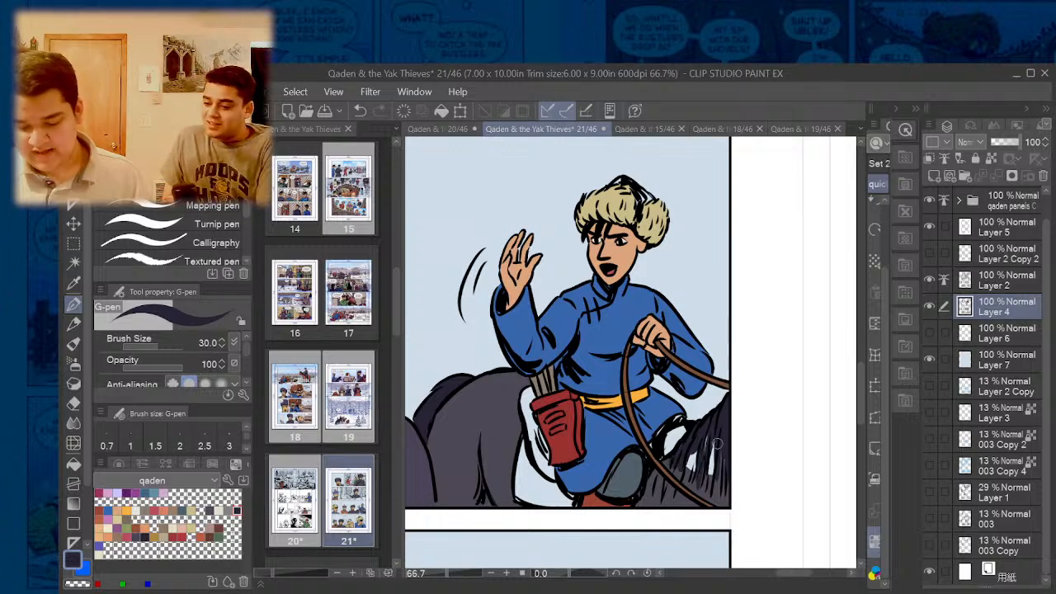
left_click_drag(716, 444, 705, 480)
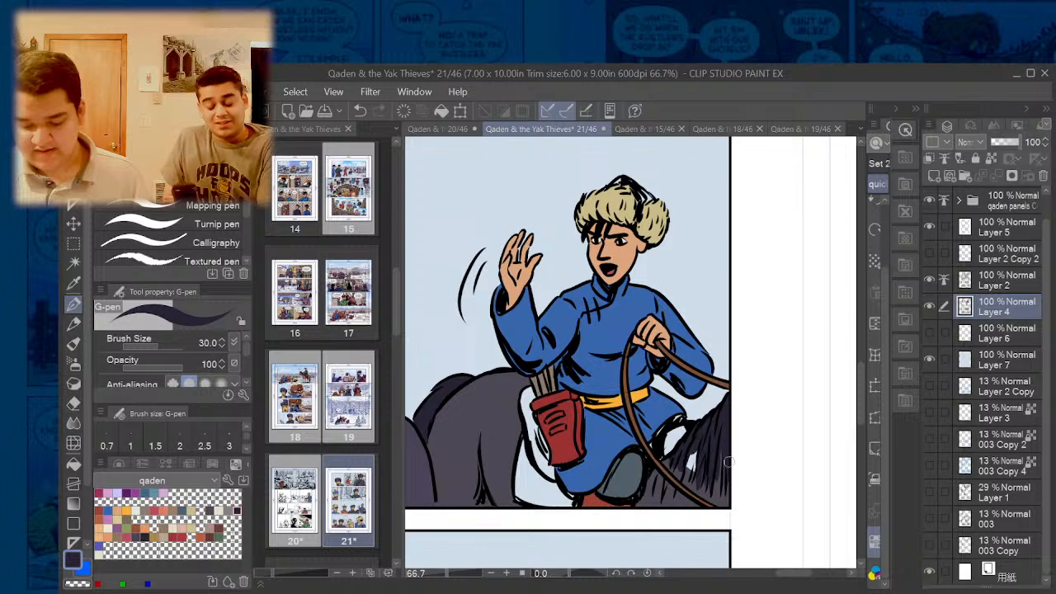
left_click_drag(699, 439, 678, 492)
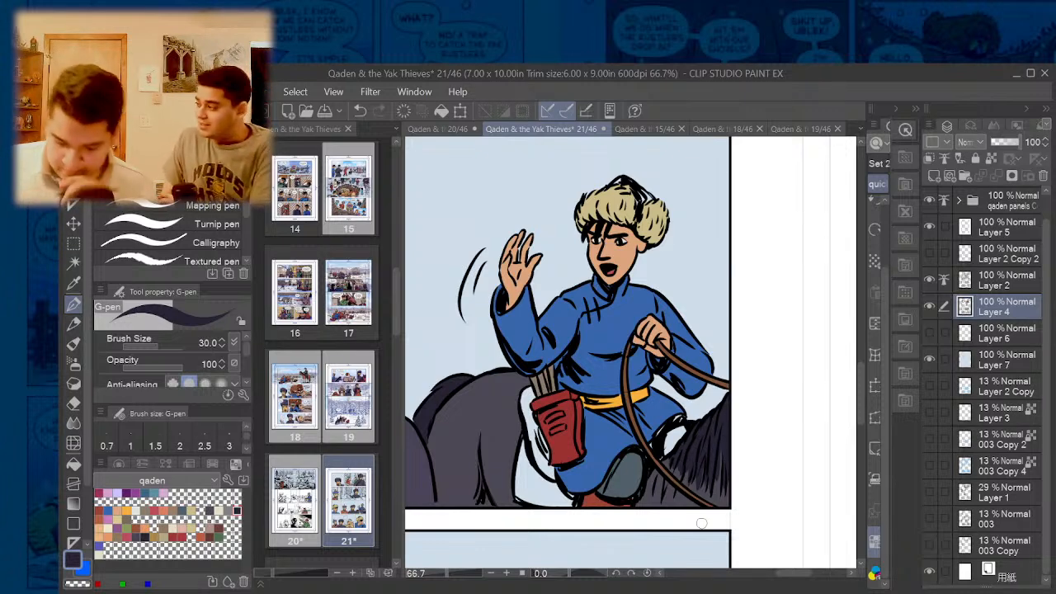
- Paint the front of the saddle by the rider's knee brown, and touch up the robe's edge with its sampled blue
left_click(174, 513)
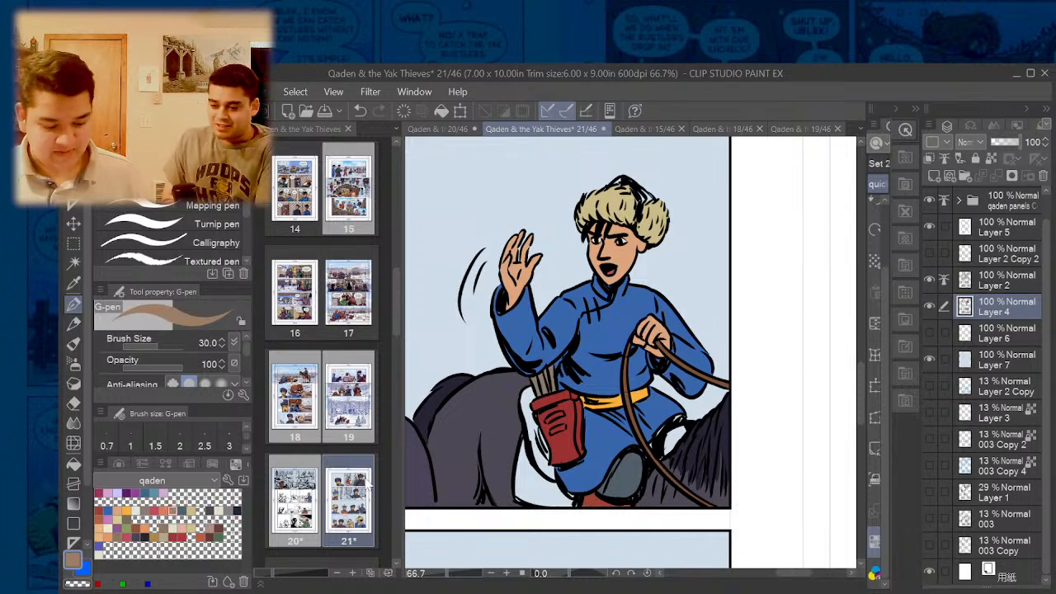
mouse_move(672, 439)
left_mouse_down()
mouse_move(666, 451)
mouse_move(686, 432)
left_mouse_up()
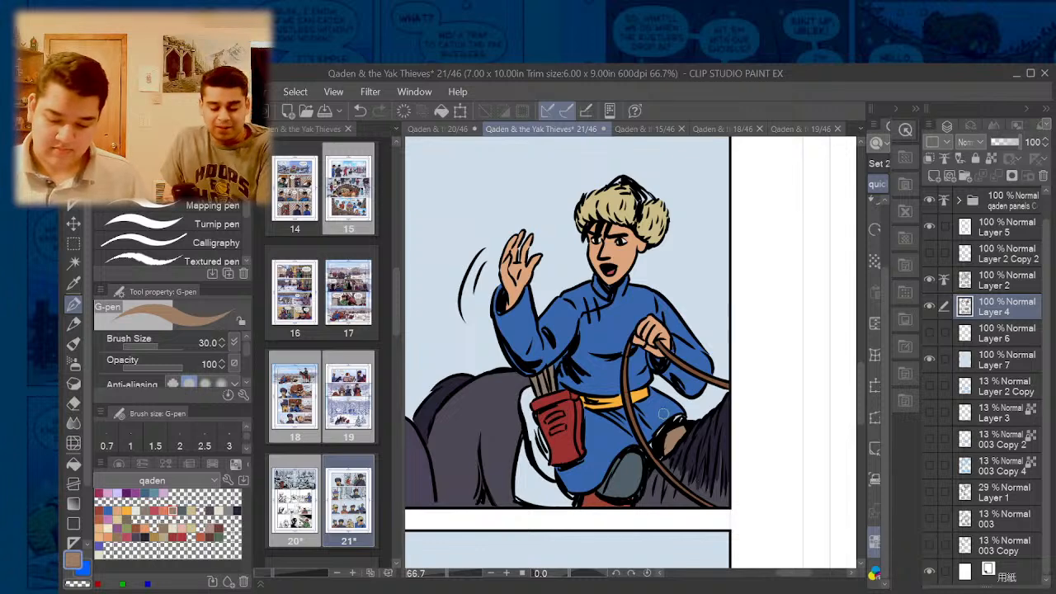
left_click(660, 414, "alt")
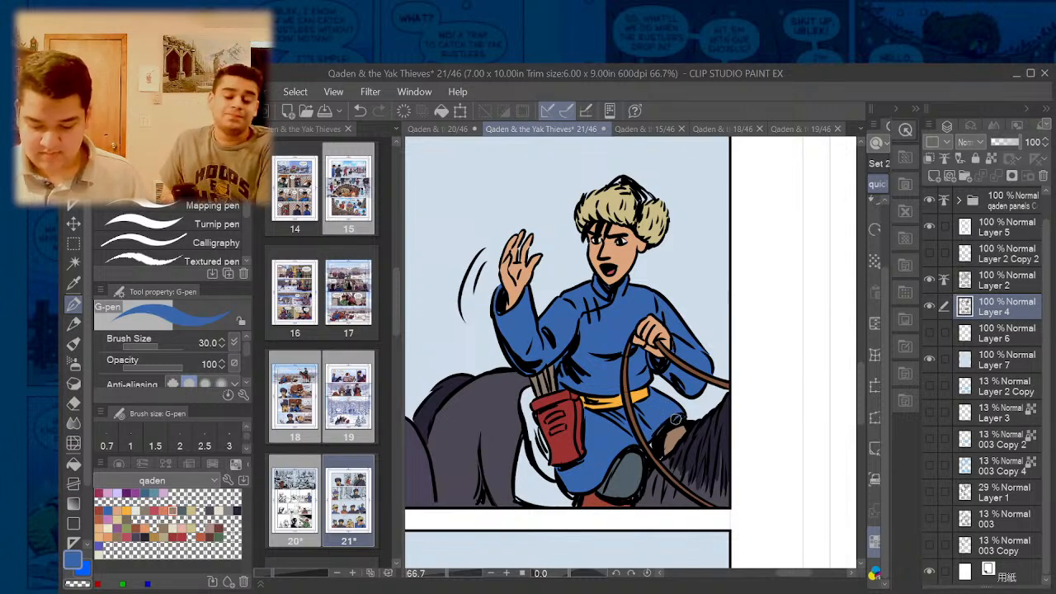
left_click(670, 437, "alt")
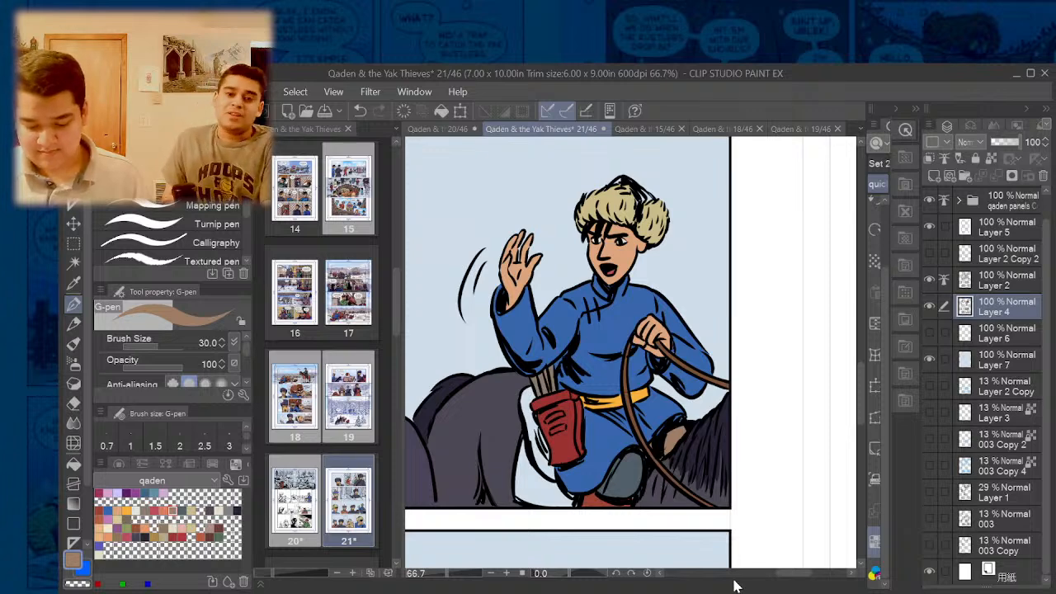
- Fill the rear of the saddle behind the red quiver with the muted brown swatch (H 29, S 41, V 55)
scroll(789, 575, "left", 3)
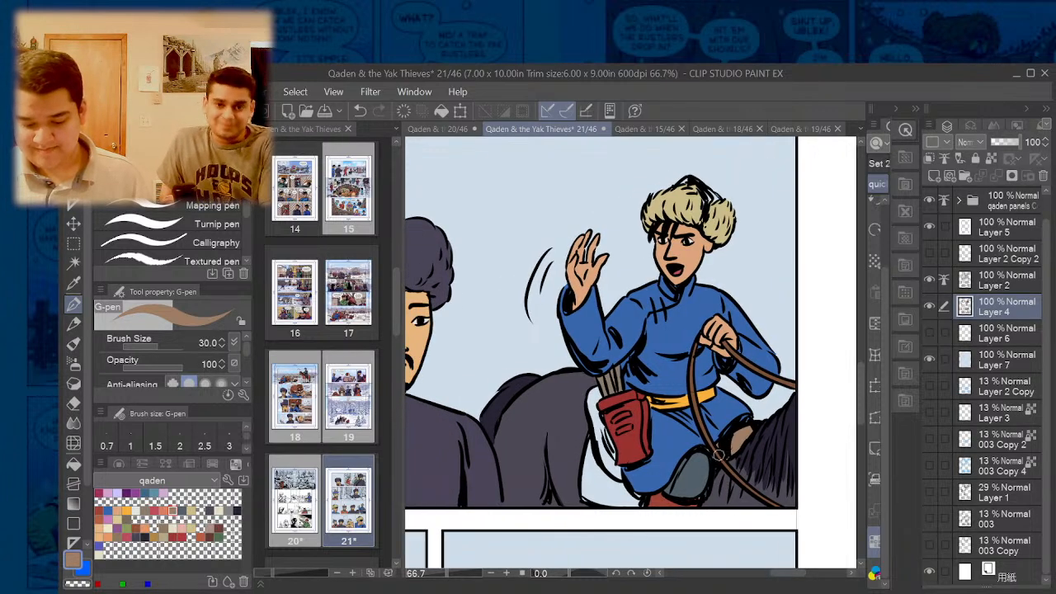
left_click(659, 472, "alt")
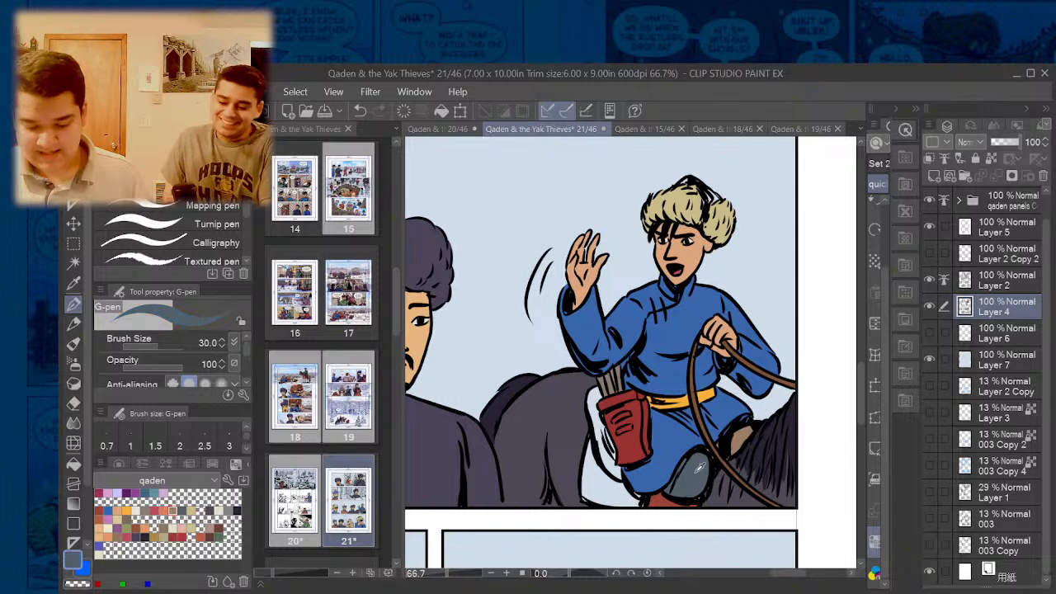
left_click(162, 507)
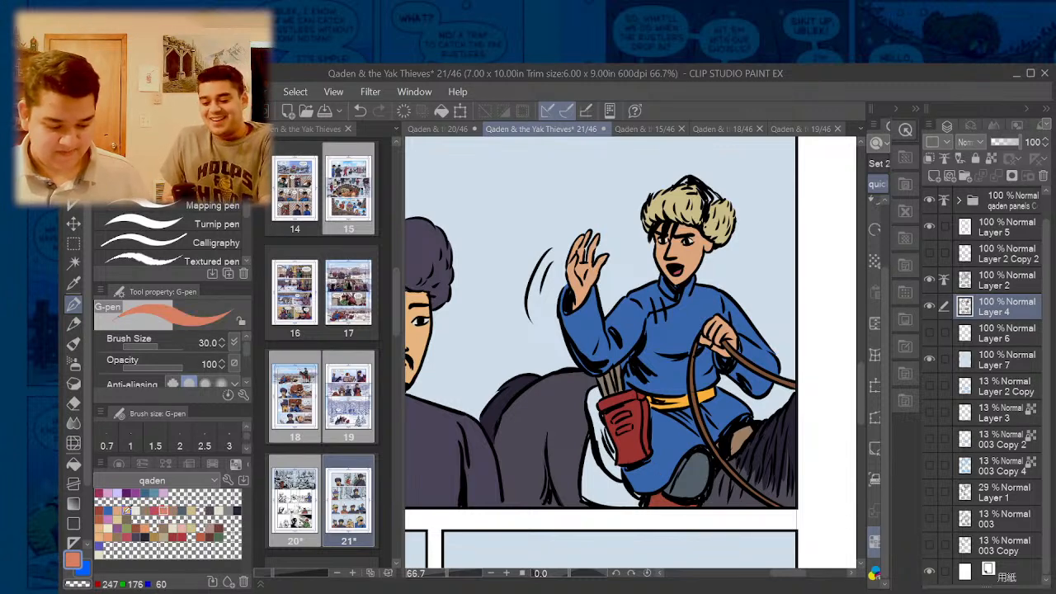
left_click(159, 526)
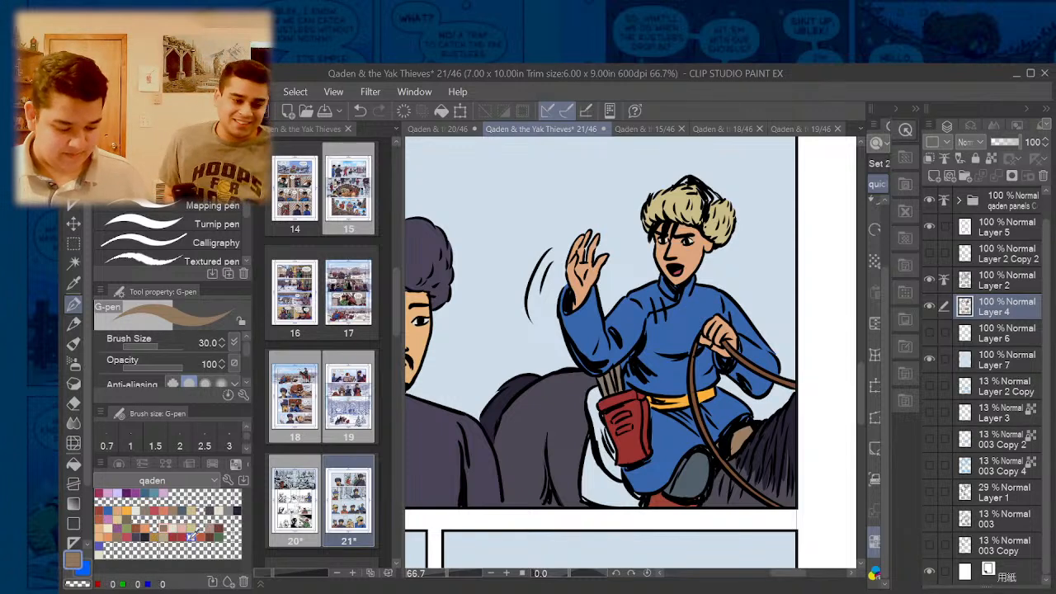
left_click(118, 465)
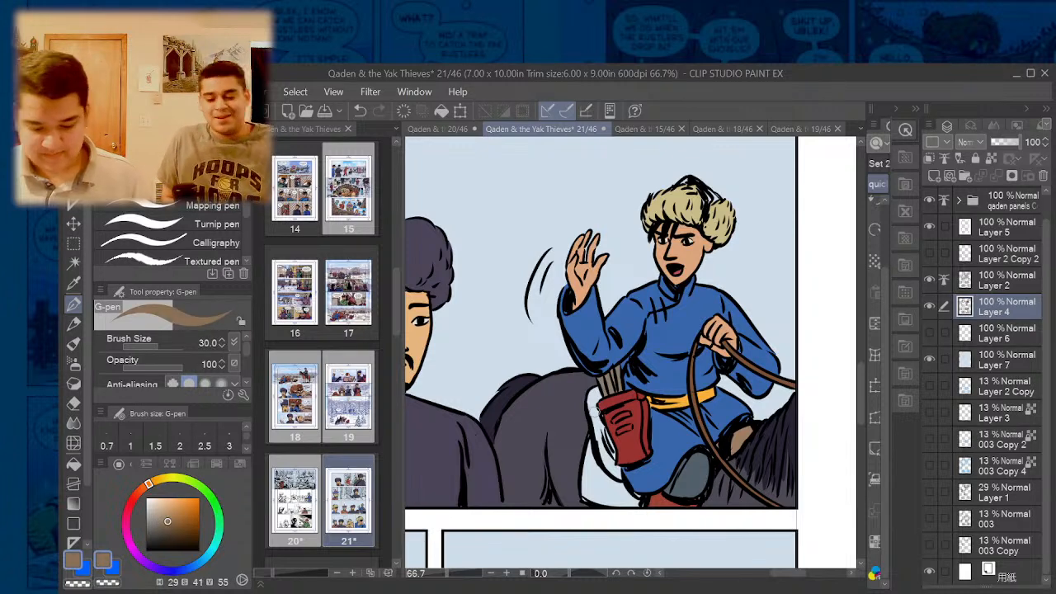
key("g")
key("g")
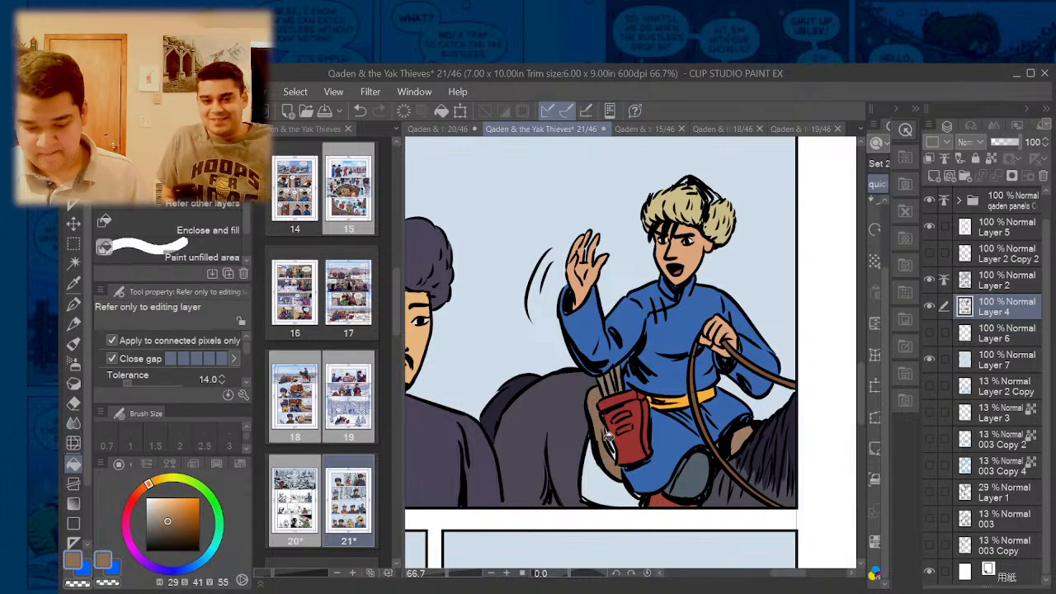
scroll(610, 458, "up", 4)
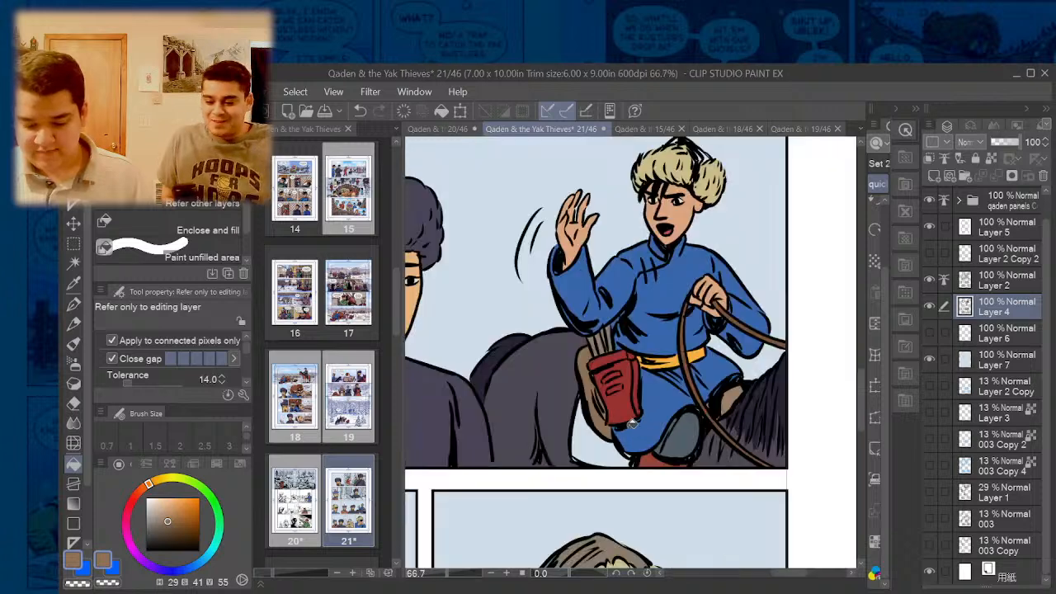
scroll(600, 398, "down", 4)
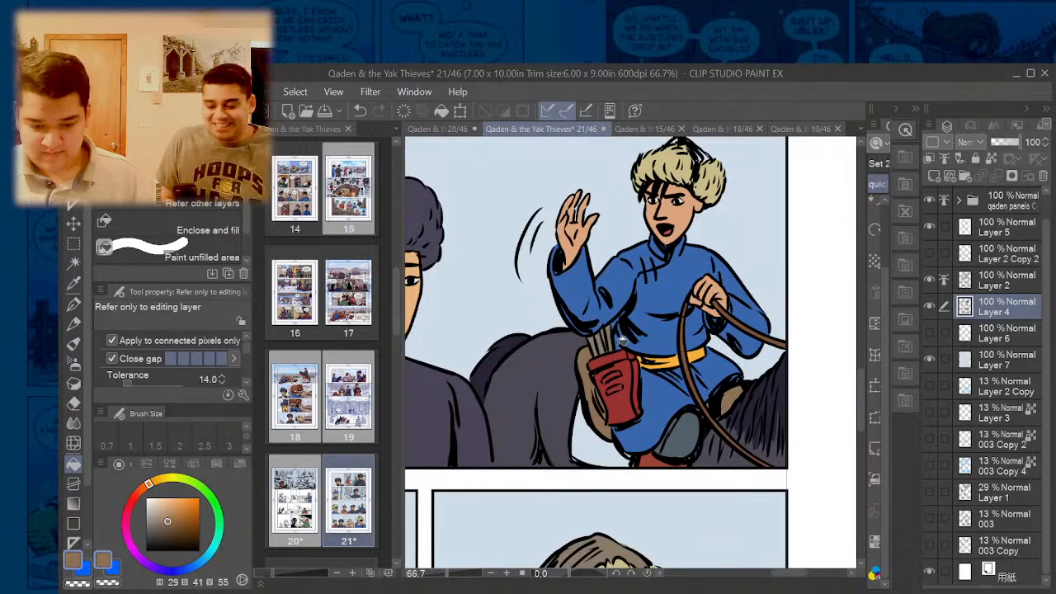
- Check the other coloured pages for reference, and fill the saddle blanket below the quiver with muted green (H 103, S 37, V 50)
left_click(636, 130)
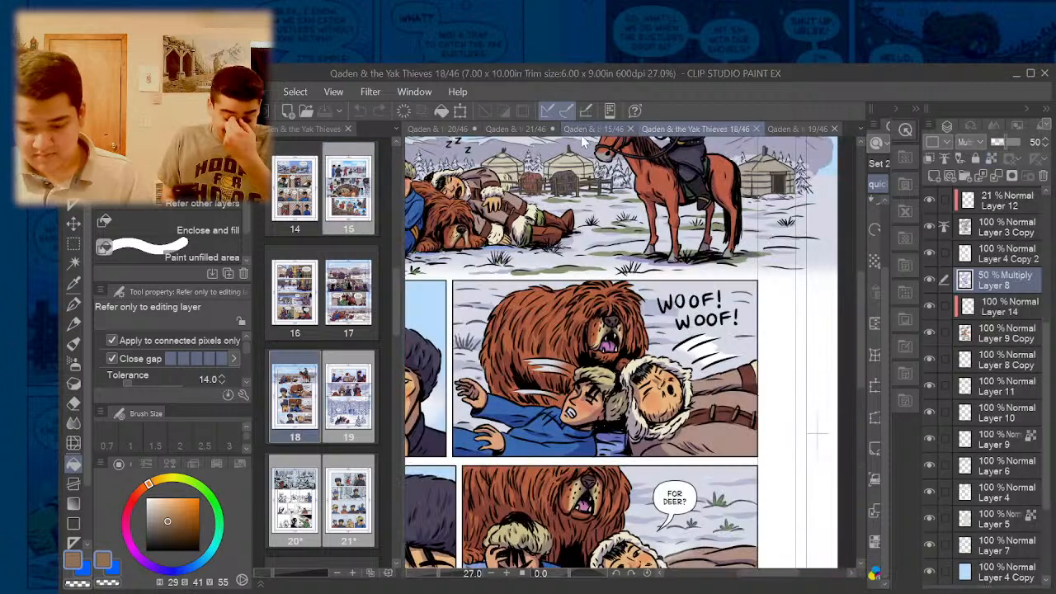
left_click(711, 130)
left_click(488, 129)
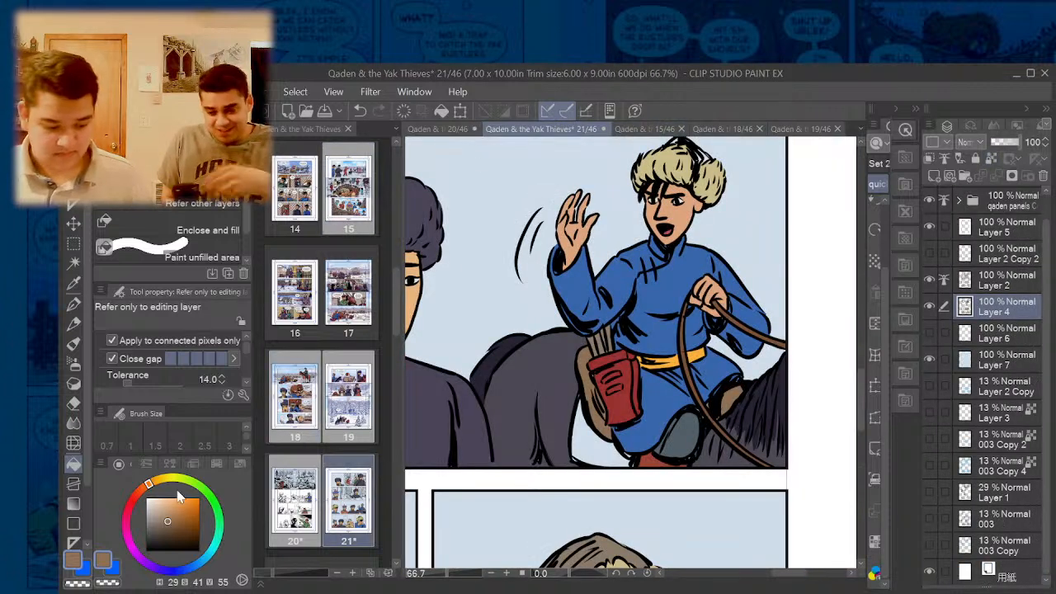
left_click(202, 490)
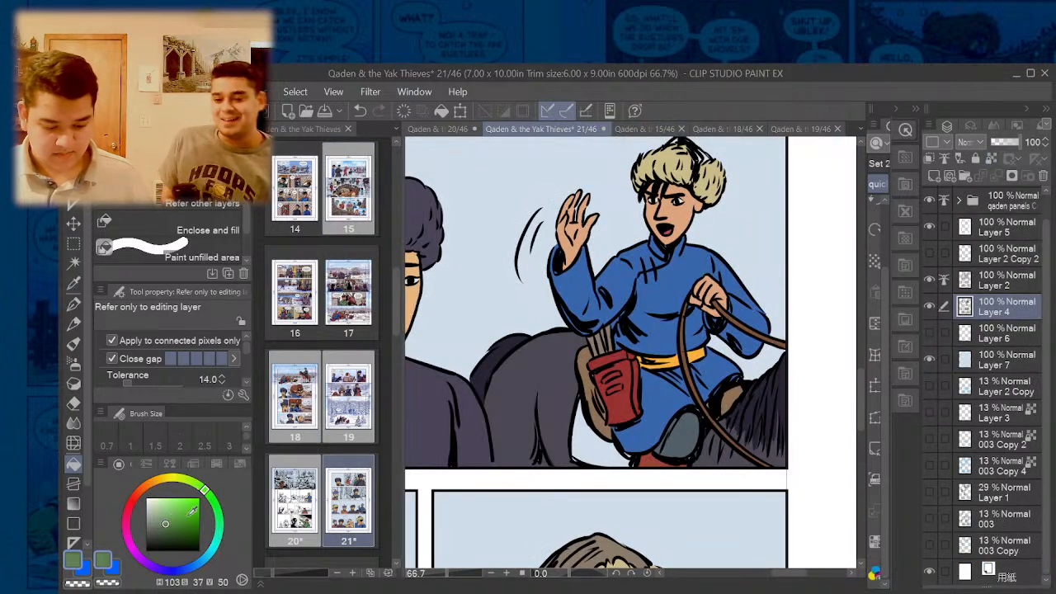
left_click(564, 447)
key("p")
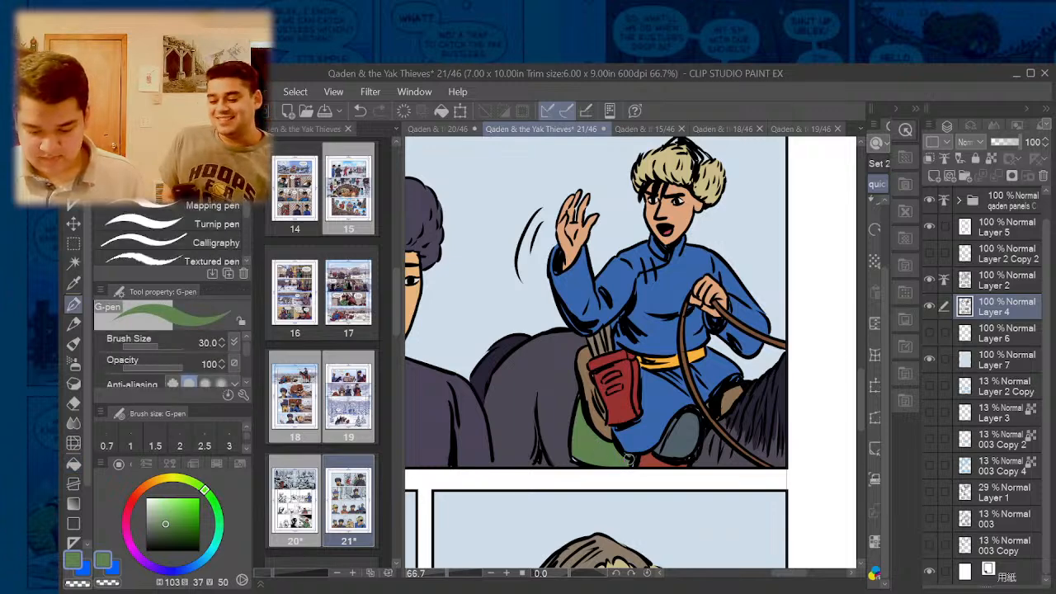
- Paint the pale gaps in the crown of the mounted rider's fur hat with sampled brown (H 29, S 40, V 55)
key("g")
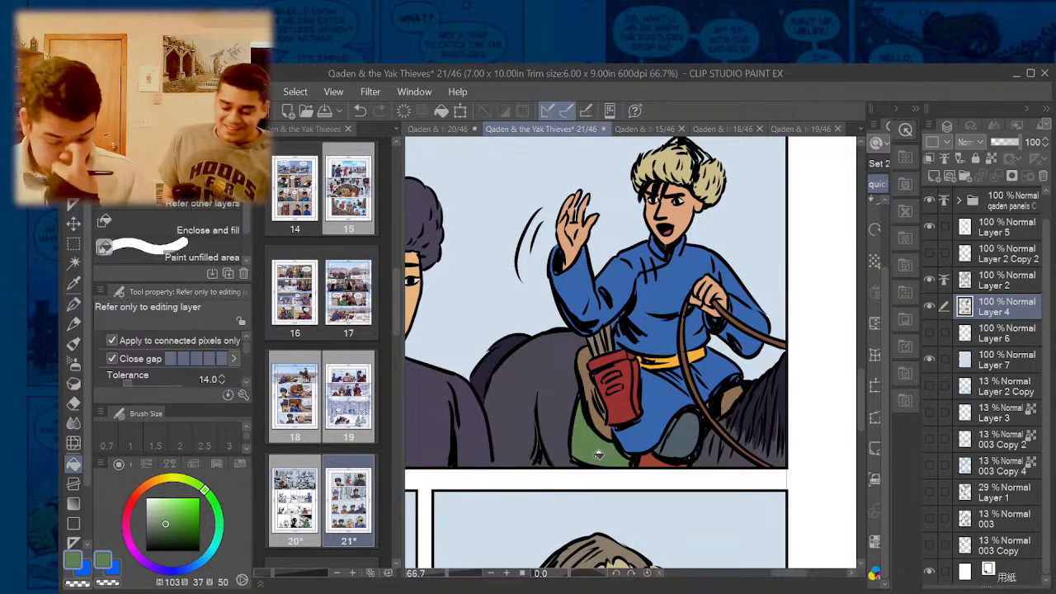
scroll(794, 455, "down", 1)
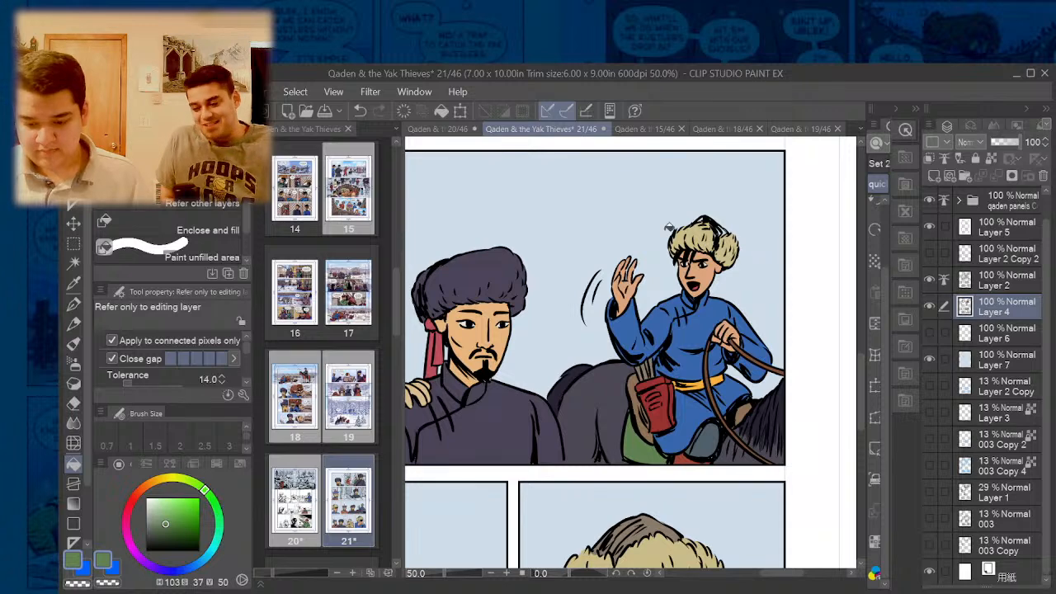
scroll(706, 337, "up", 1)
left_click(754, 348, "alt")
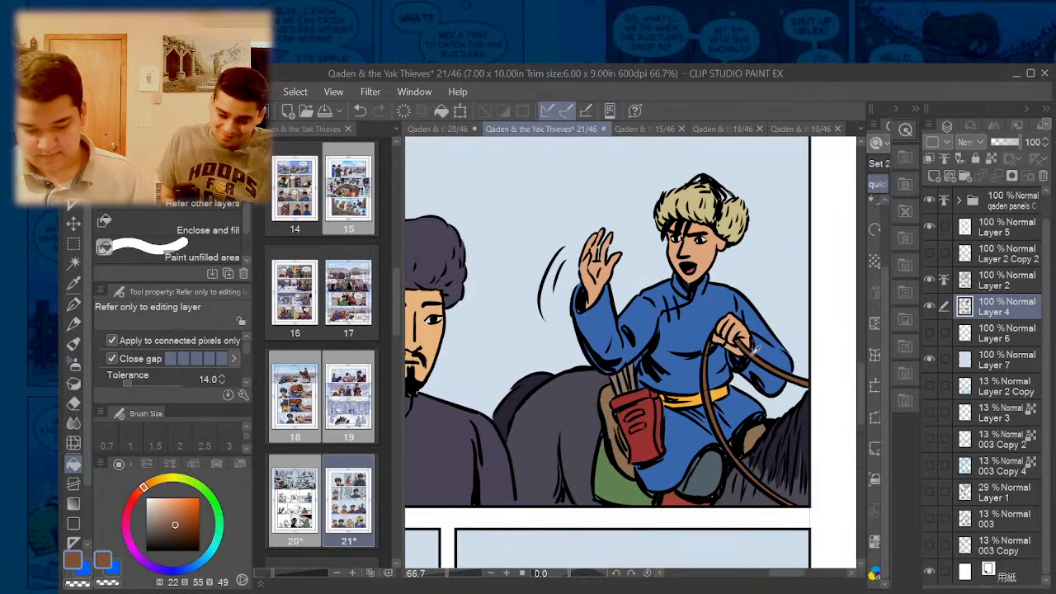
scroll(724, 165, "up", 3)
key("p")
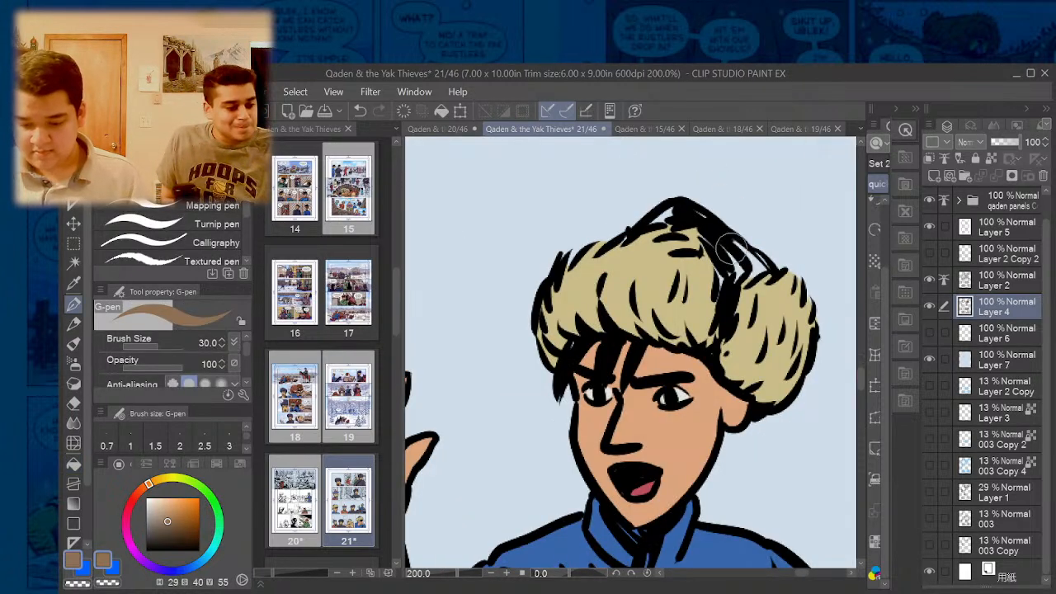
mouse_move(730, 251)
left_mouse_down()
mouse_move(759, 268)
mouse_move(728, 260)
mouse_move(755, 283)
mouse_move(724, 264)
mouse_move(725, 281)
mouse_move(708, 233)
mouse_move(660, 220)
mouse_move(670, 230)
left_mouse_up()
key("g")
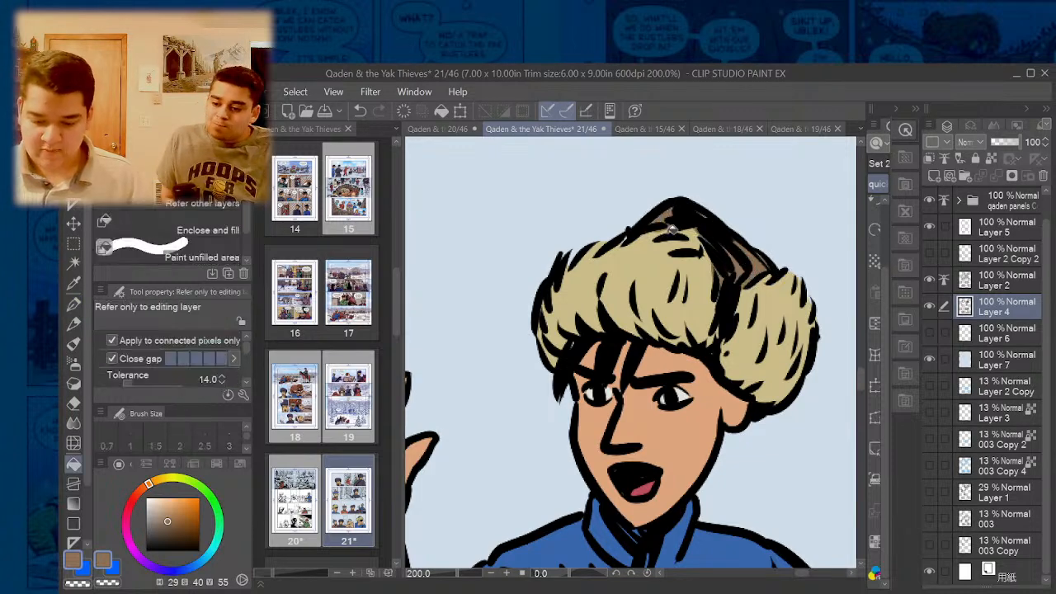
scroll(672, 229, "down", 4)
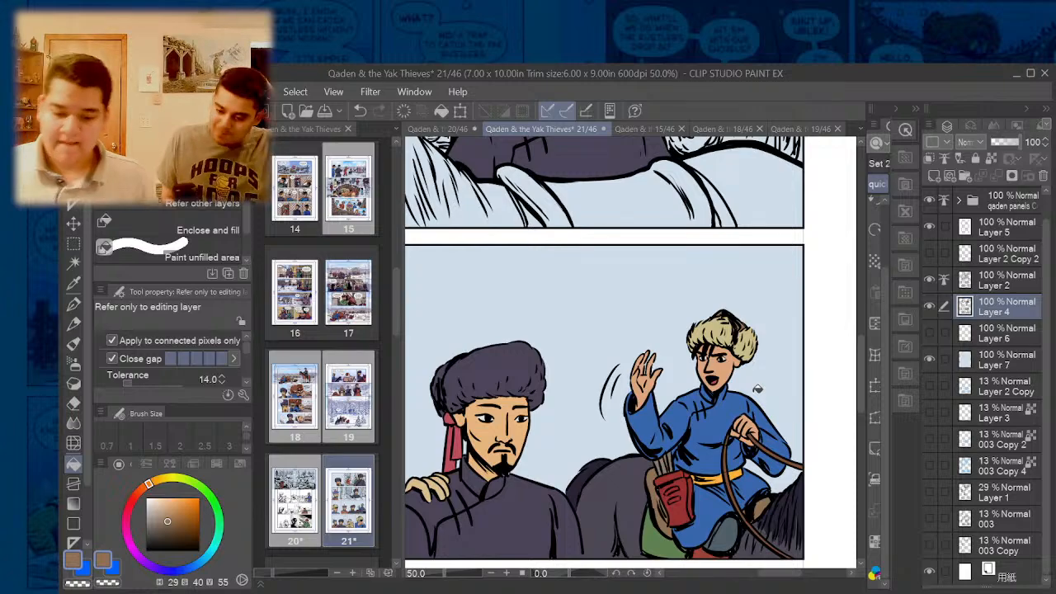
- Touch up missed spots on the foreground man's dark fur hat in the campfire panel with its sampled purple-grey (H 258, S 23, V 35)
scroll(758, 389, "down", 3)
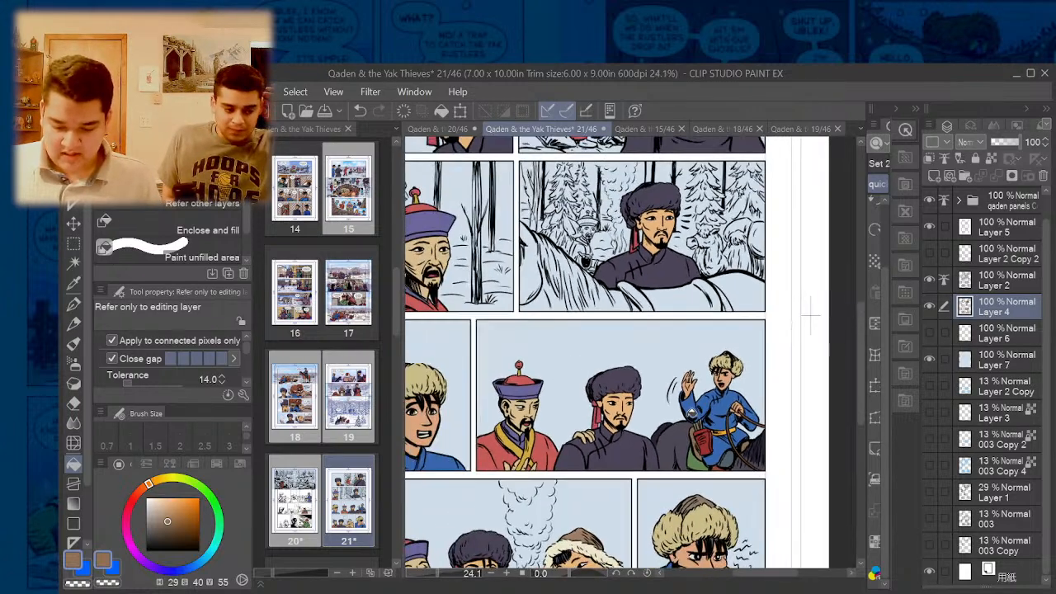
scroll(689, 412, "up", 2)
scroll(677, 409, "down", 2)
scroll(570, 393, "up", 2)
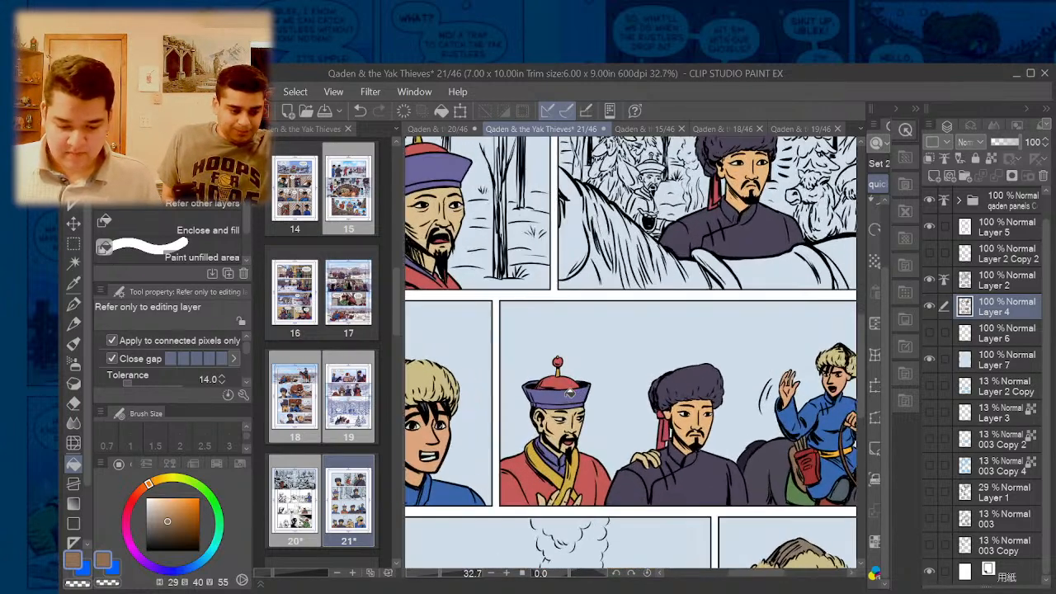
scroll(570, 394, "down", 2)
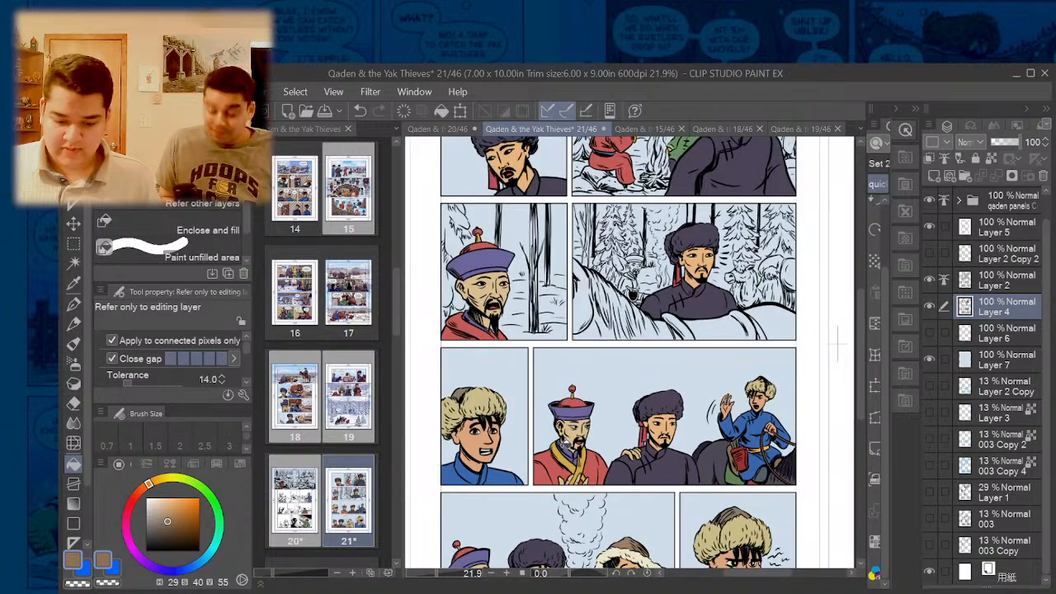
scroll(561, 420, "up", 2)
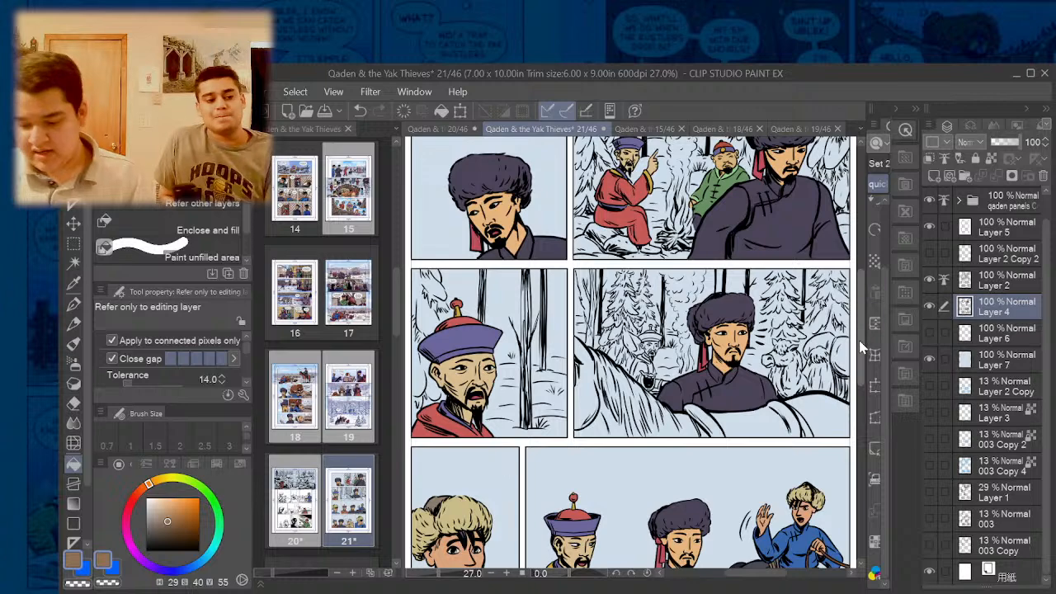
scroll(832, 261, "up", 2)
scroll(785, 172, "up", 4)
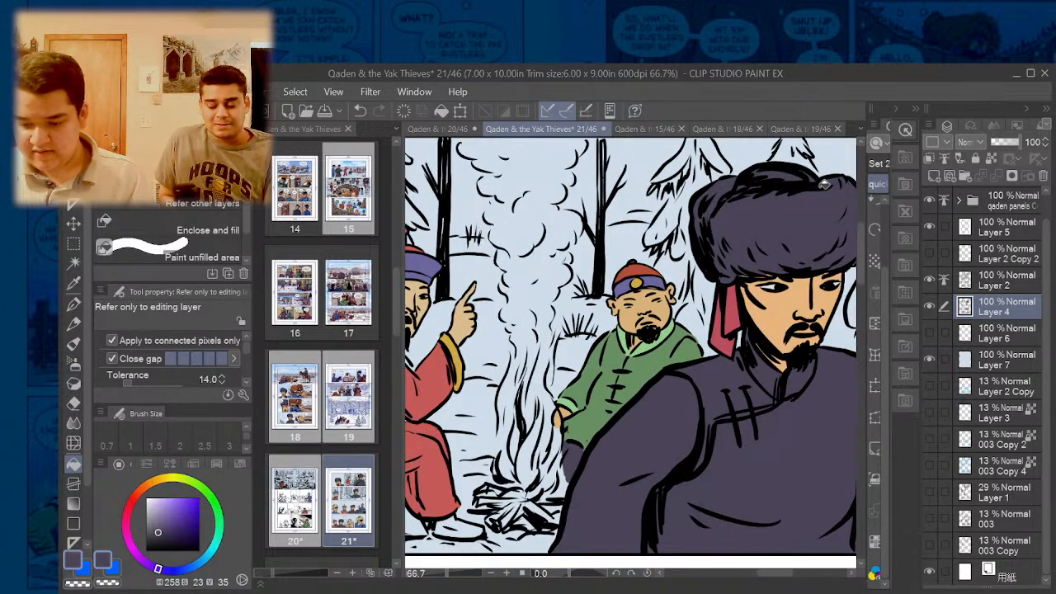
key("p")
left_click_drag(825, 181, 816, 186)
key("g")
scroll(717, 340, "down", 1)
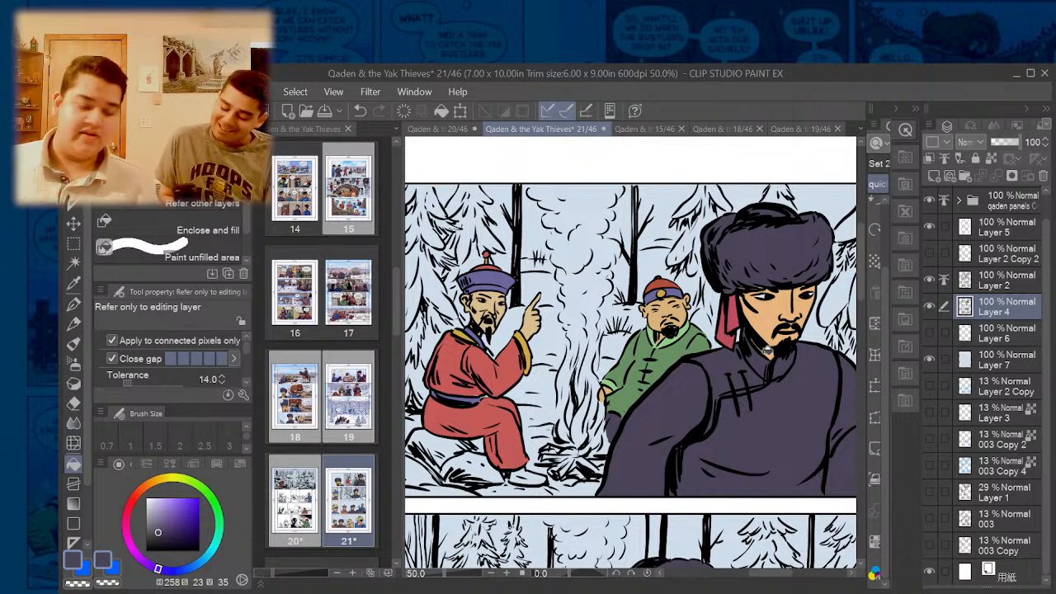
scroll(767, 349, "down", 1)
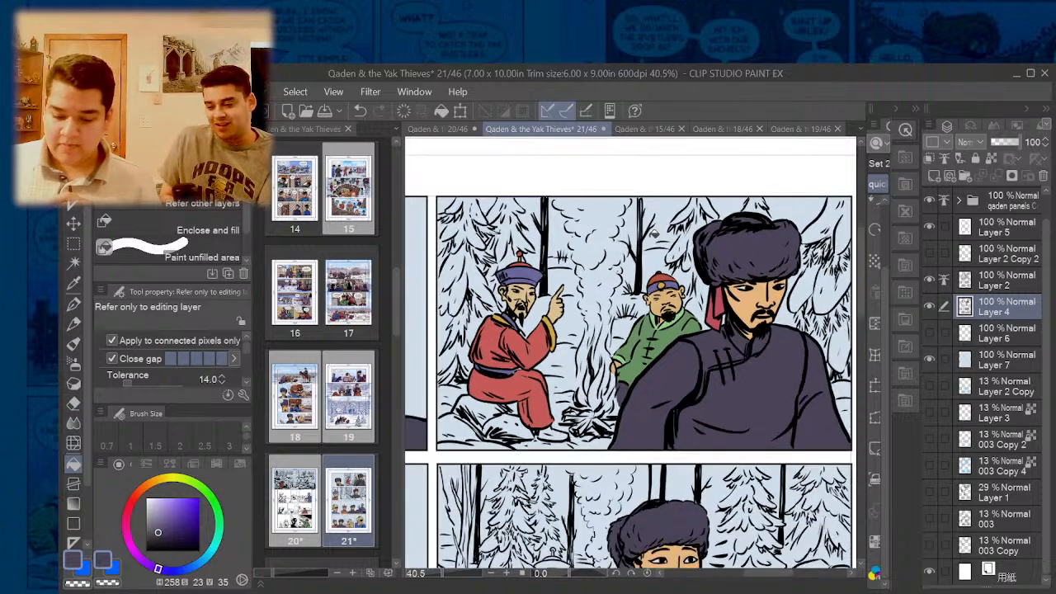
scroll(753, 261, "up", 2)
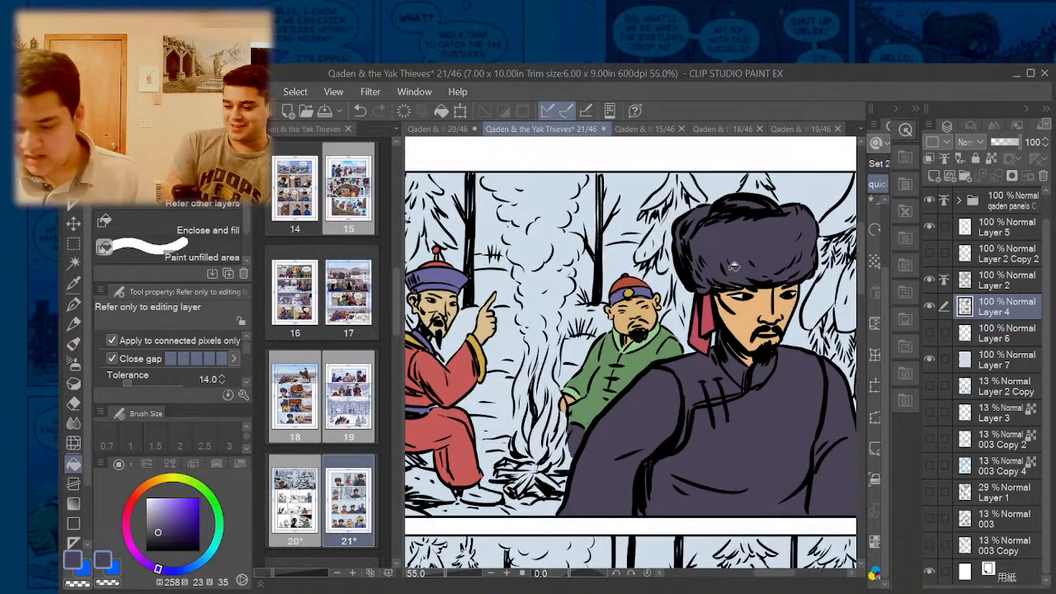
key("p")
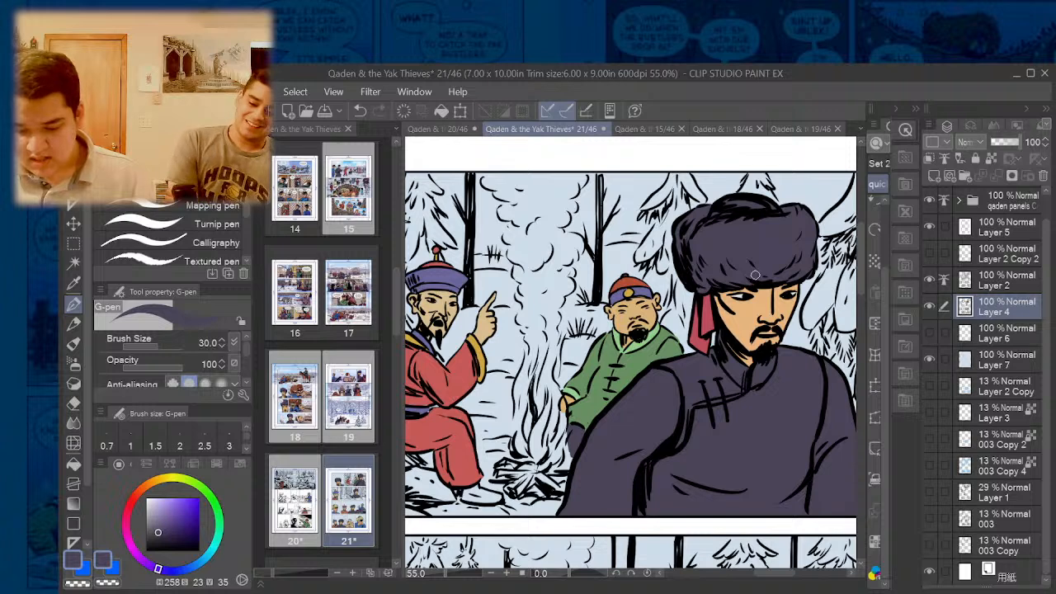
key("g")
scroll(744, 285, "down", 2)
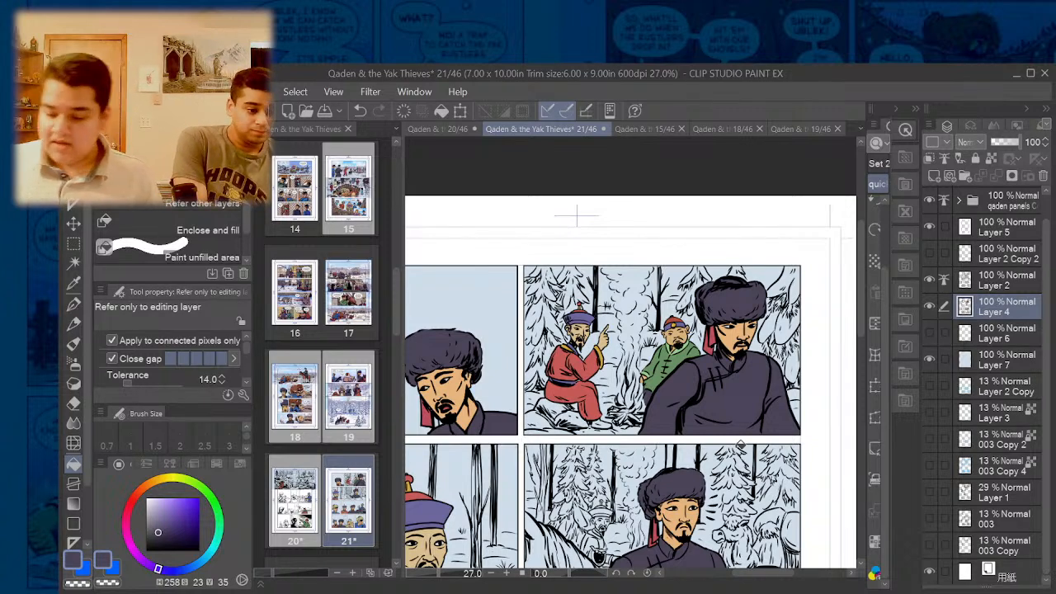
- Examine every panel of the page for uncoloured areas, including the white horse and the background figures in the forest panel
scroll(793, 371, "down", 2)
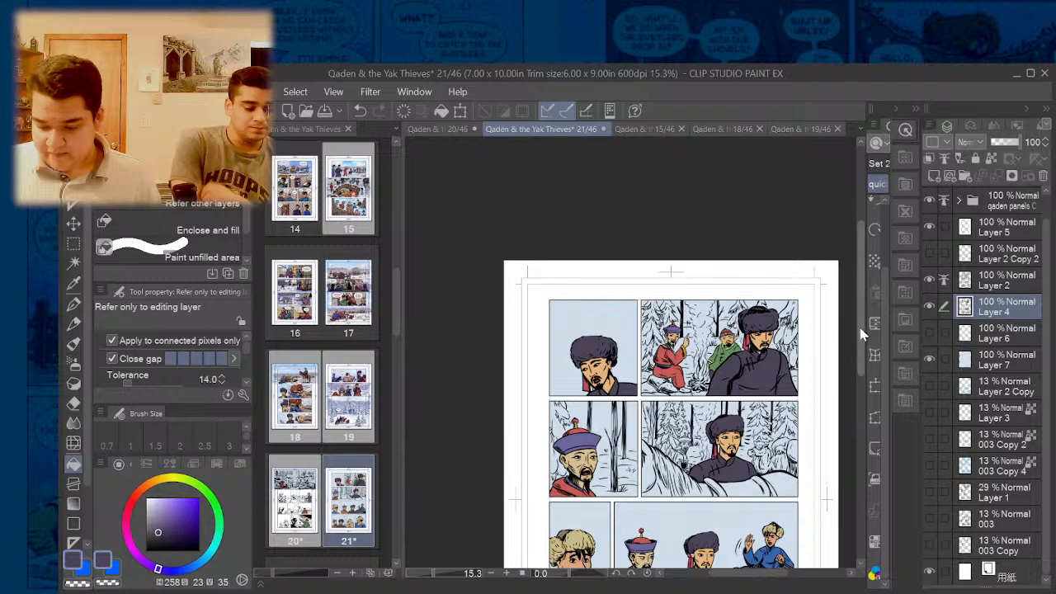
scroll(861, 334, "up", 3)
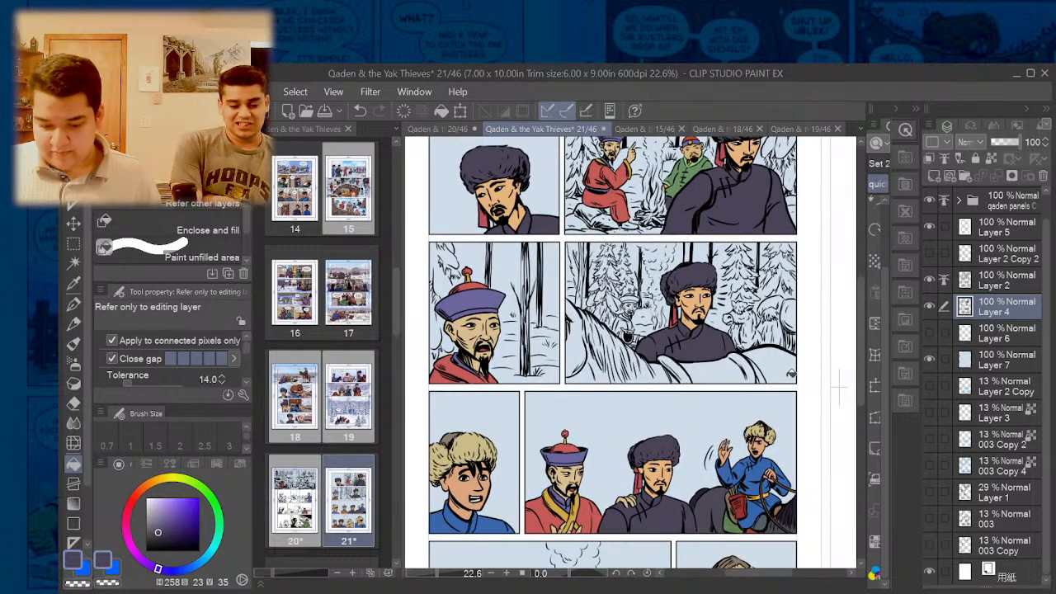
scroll(770, 368, "down", 1)
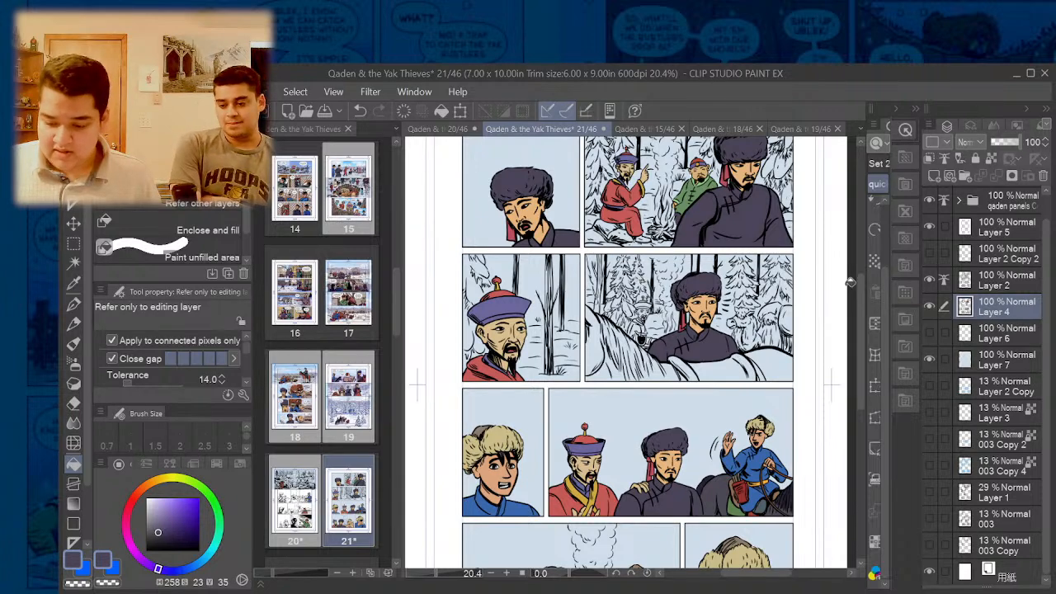
scroll(858, 330, "down", 2)
scroll(637, 369, "up", 2)
scroll(637, 369, "up", 1)
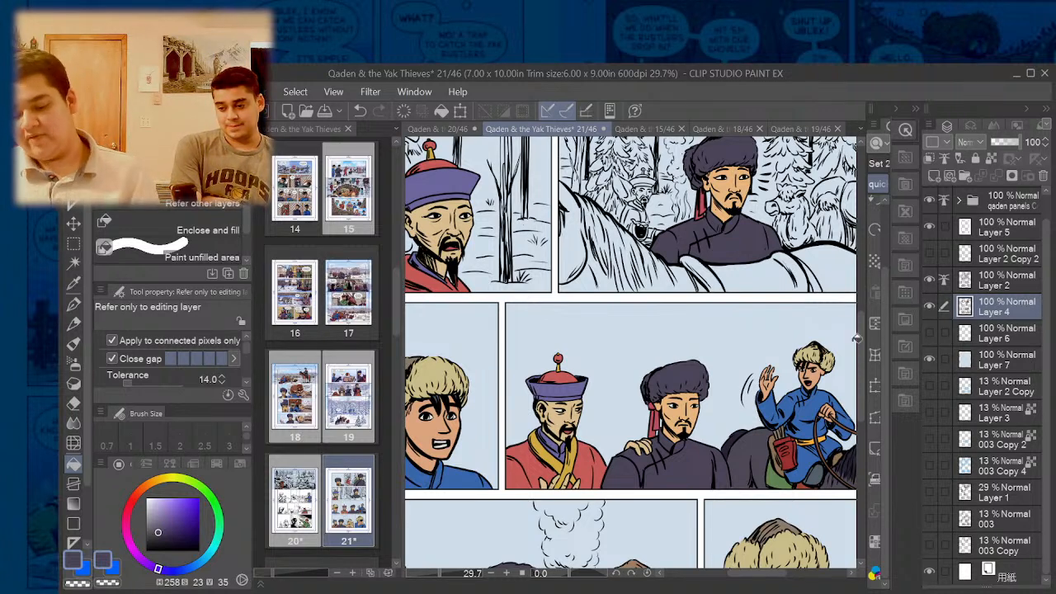
scroll(858, 338, "down", 3)
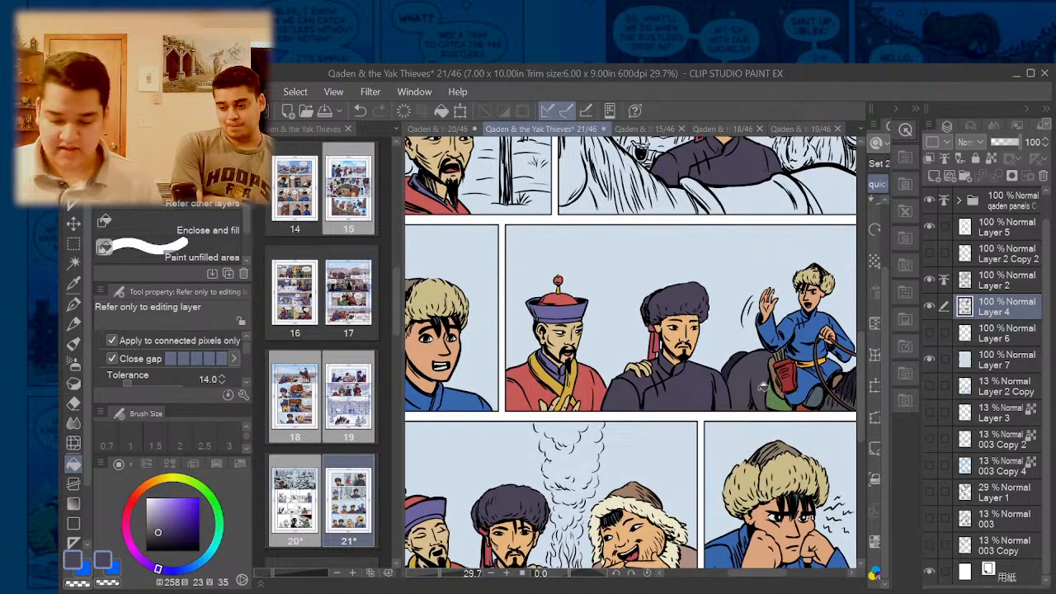
scroll(864, 460, "down", 2)
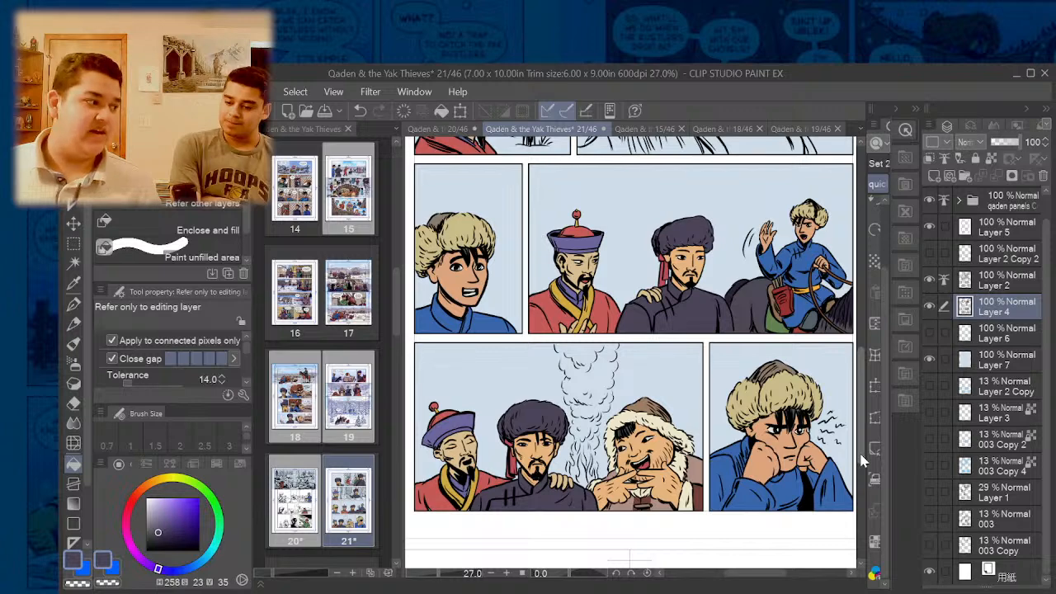
scroll(860, 460, "down", 2)
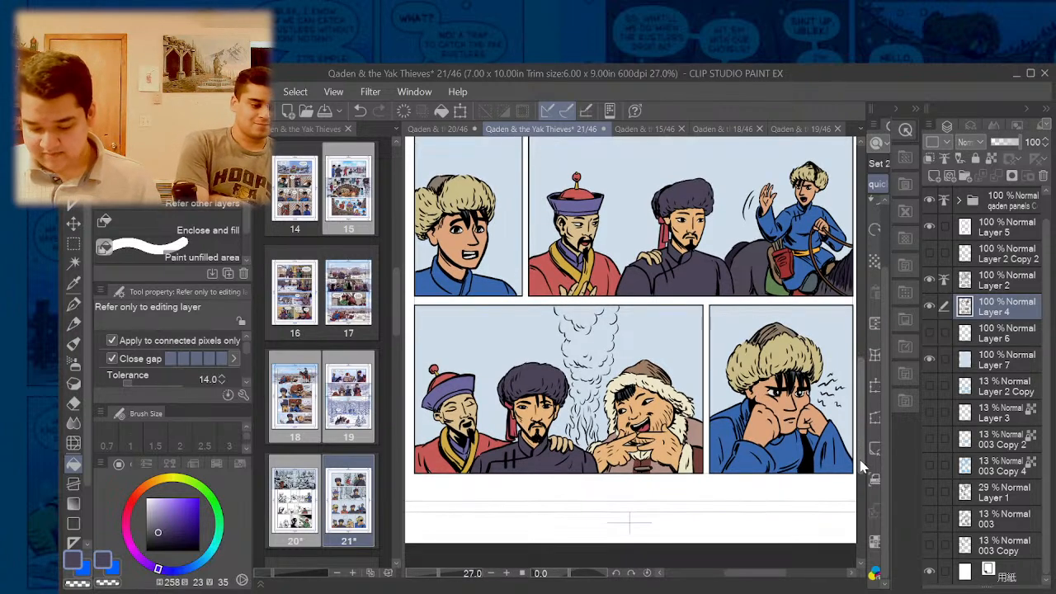
scroll(860, 461, "up", 2)
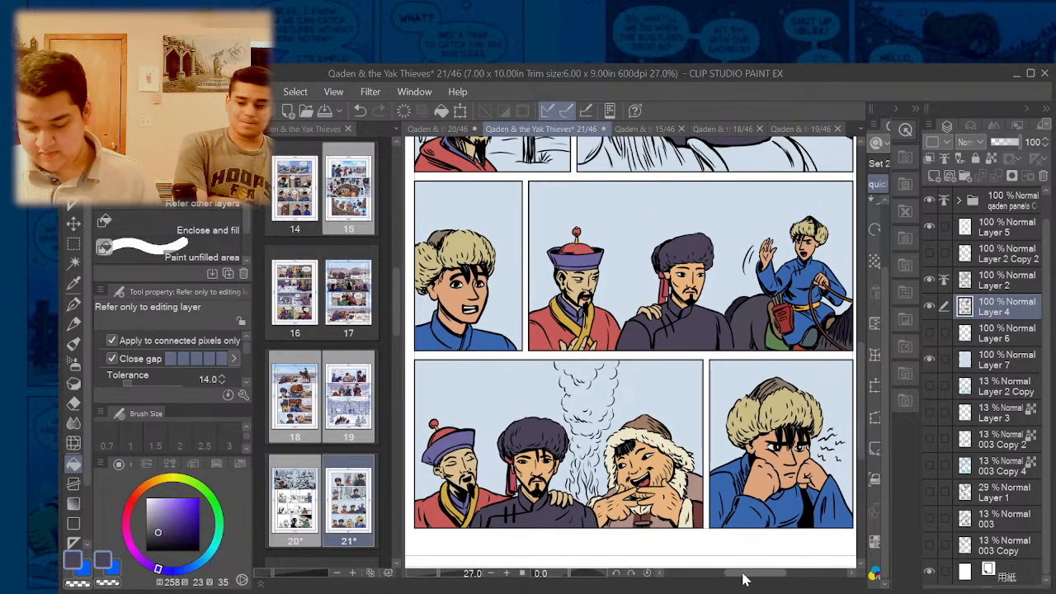
left_click_drag(745, 579, 747, 579)
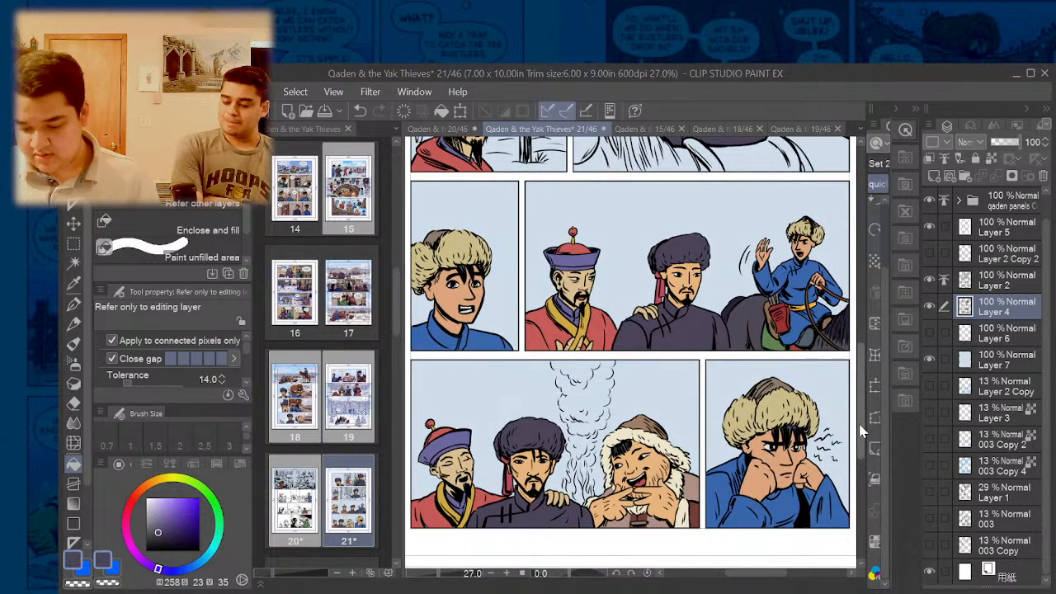
scroll(865, 401, "up", 5)
scroll(867, 399, "up", 8)
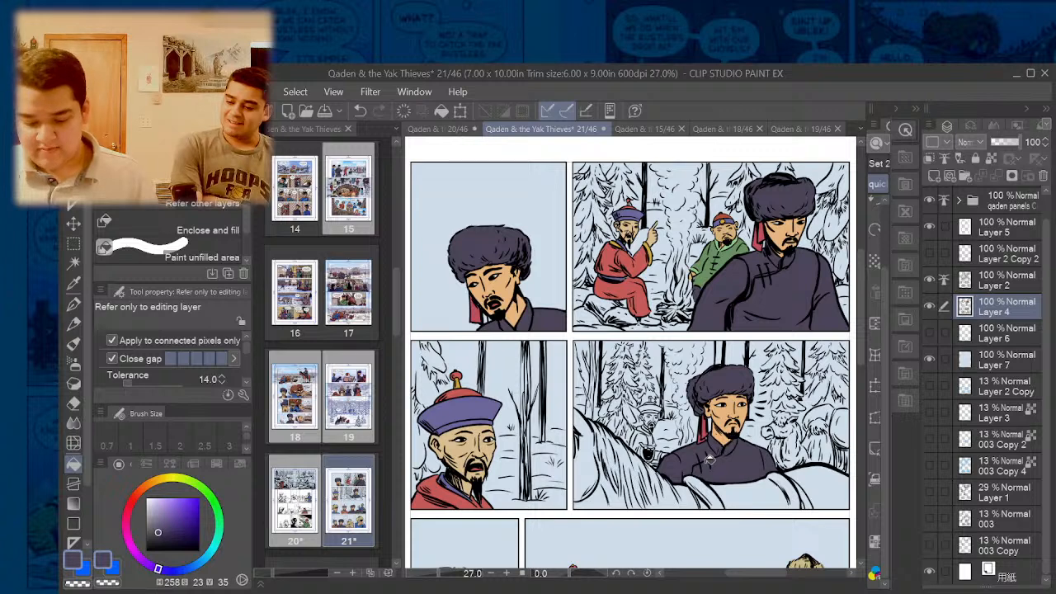
scroll(730, 442, "up", 2)
left_click_drag(765, 582, 758, 578)
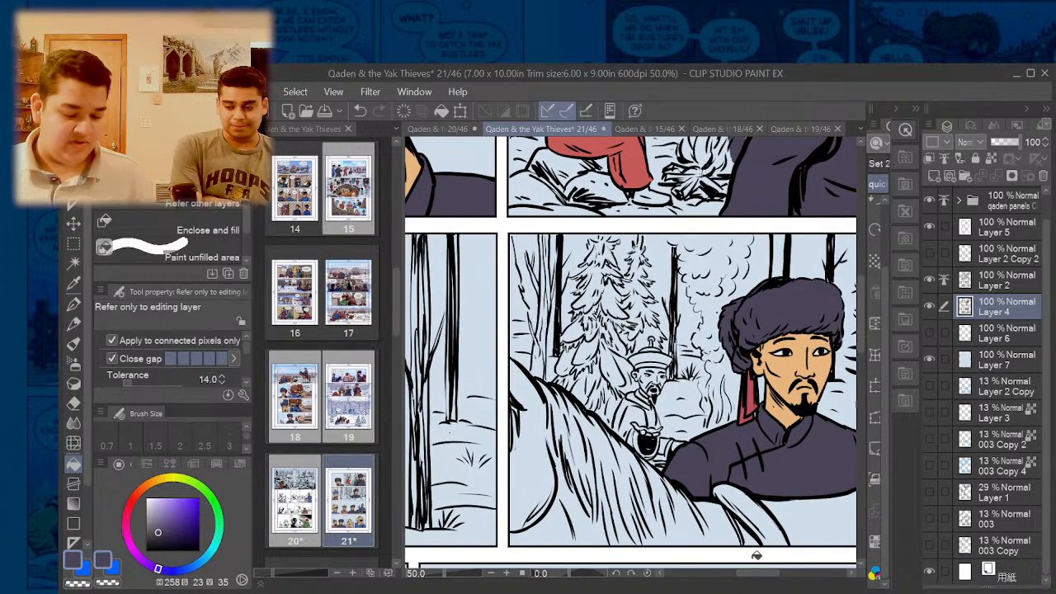
scroll(82, 303, "down", 1)
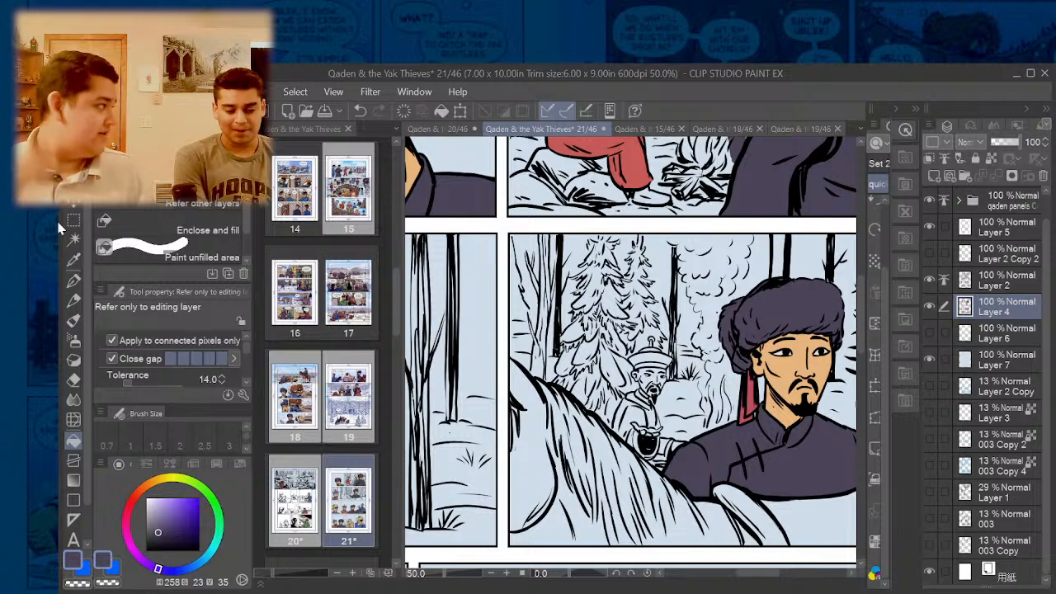
- Switch from the fill tool to the G-pen for colouring the horse in the forest panel
left_click(72, 298)
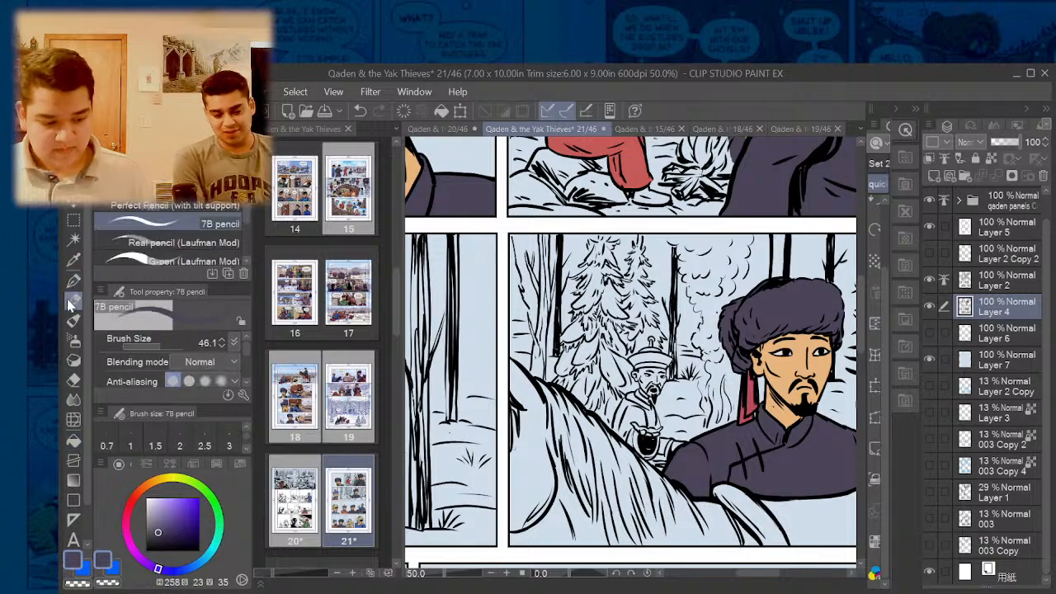
left_click_drag(744, 575, 758, 576)
scroll(728, 488, "down", 3)
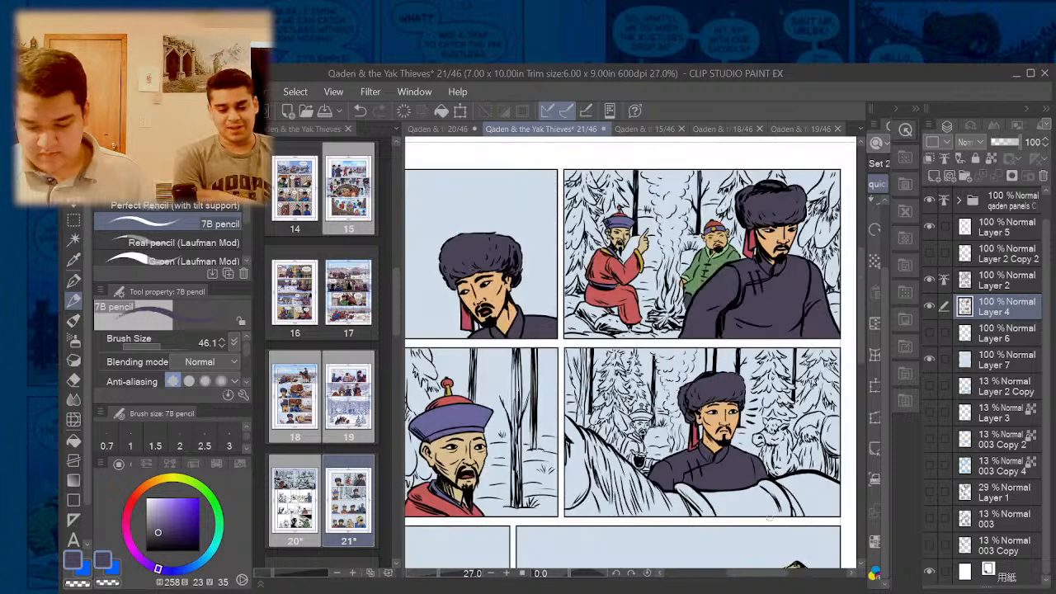
scroll(777, 525, "up", 3)
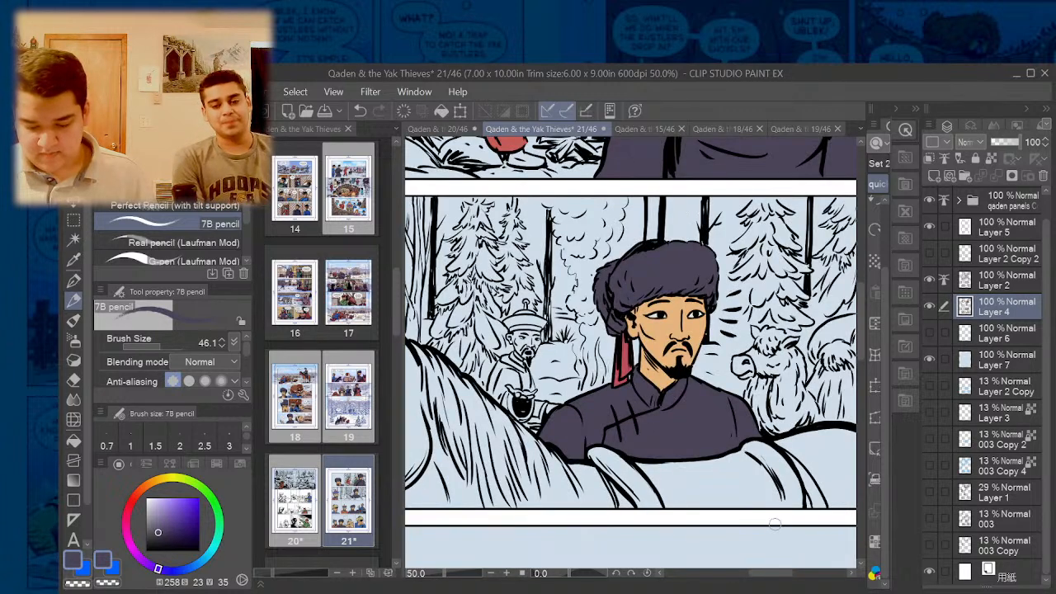
left_click(73, 320)
left_click(74, 303)
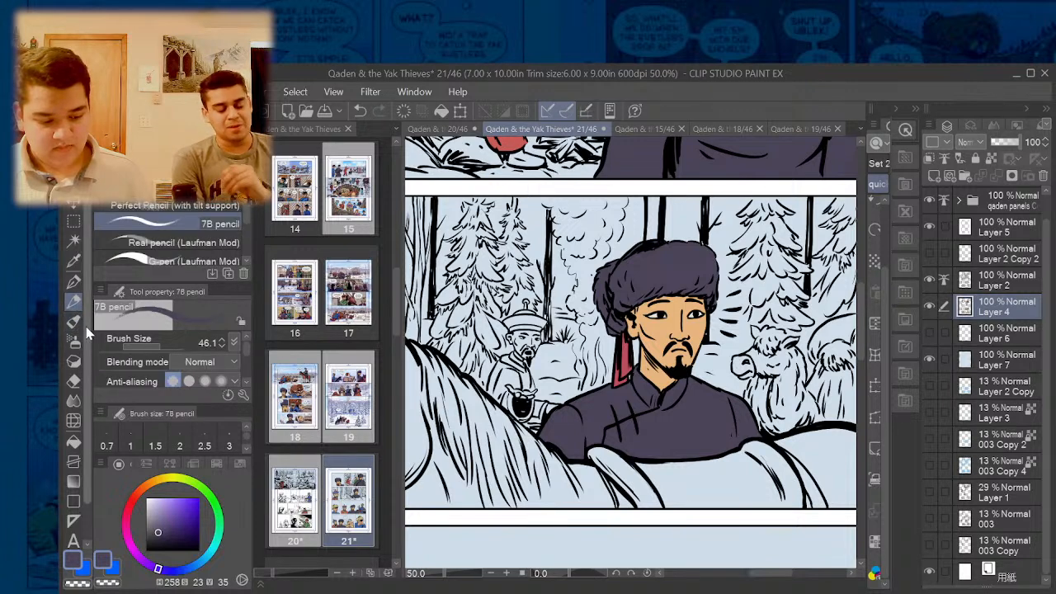
left_click(73, 282)
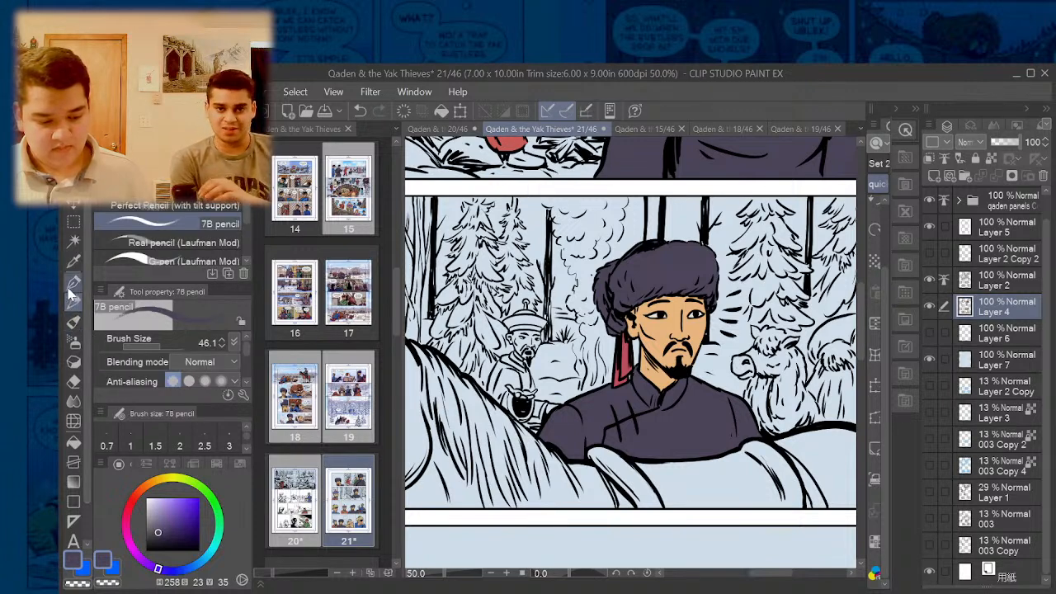
scroll(706, 462, "down", 3)
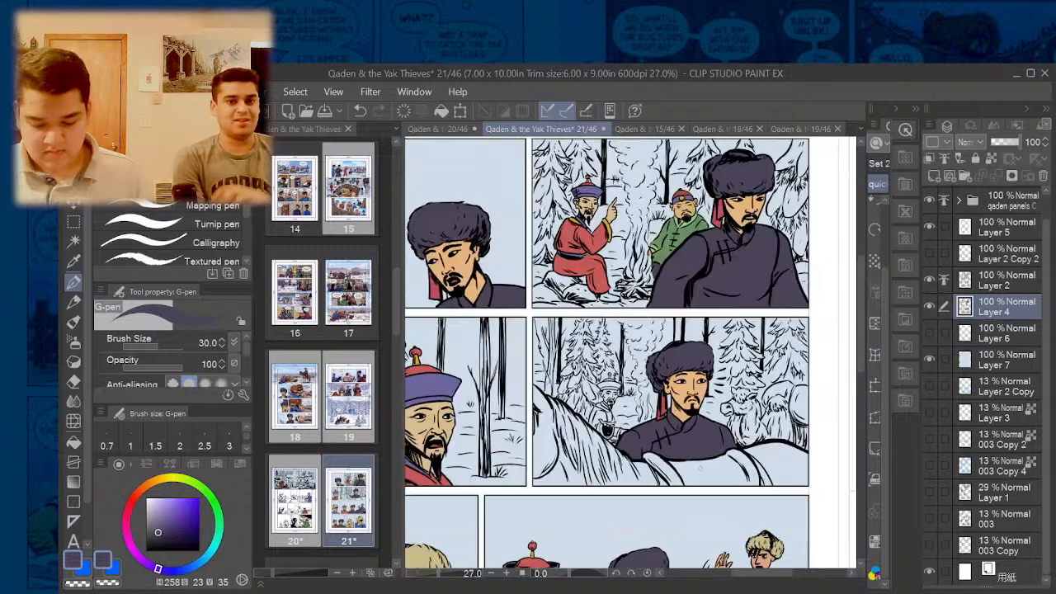
- Display the qaden colour set, widen the palette area, and choose its reddish brown as the drawing colour
left_click(219, 464)
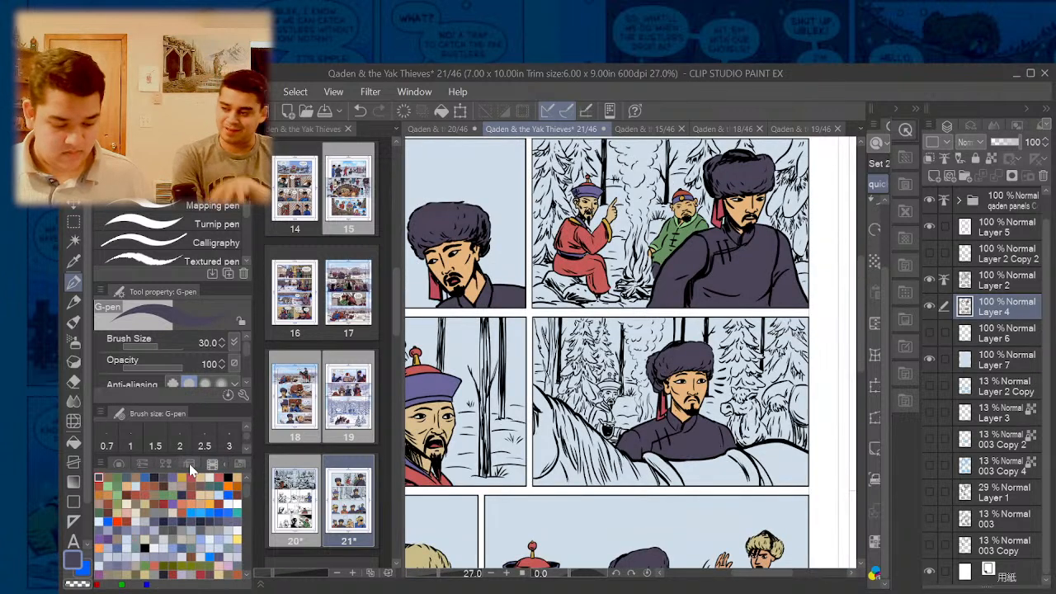
left_click(189, 465)
left_click(170, 469)
left_click(230, 464)
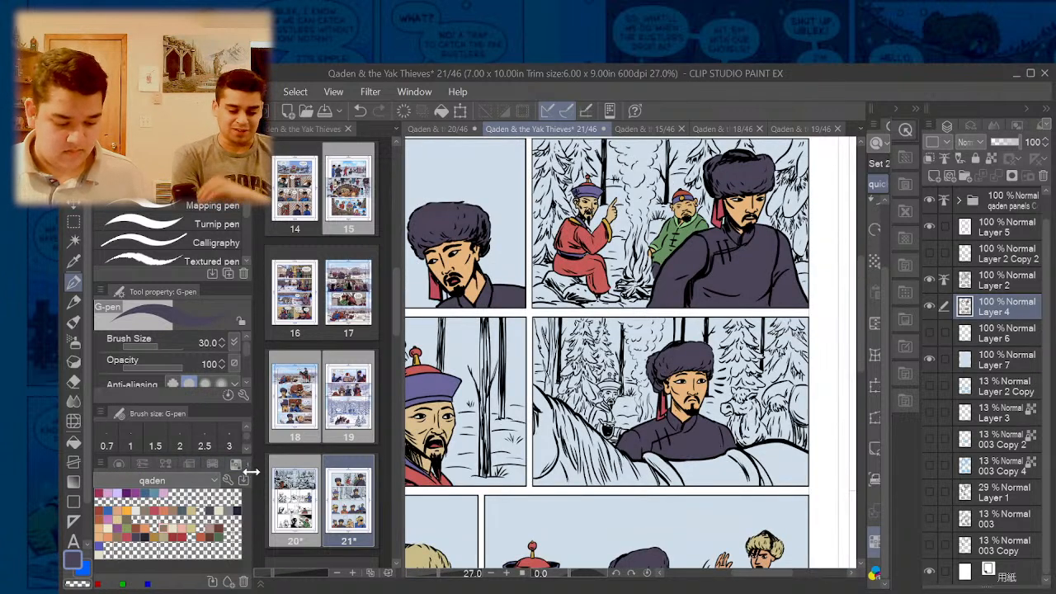
left_click_drag(253, 468, 275, 495)
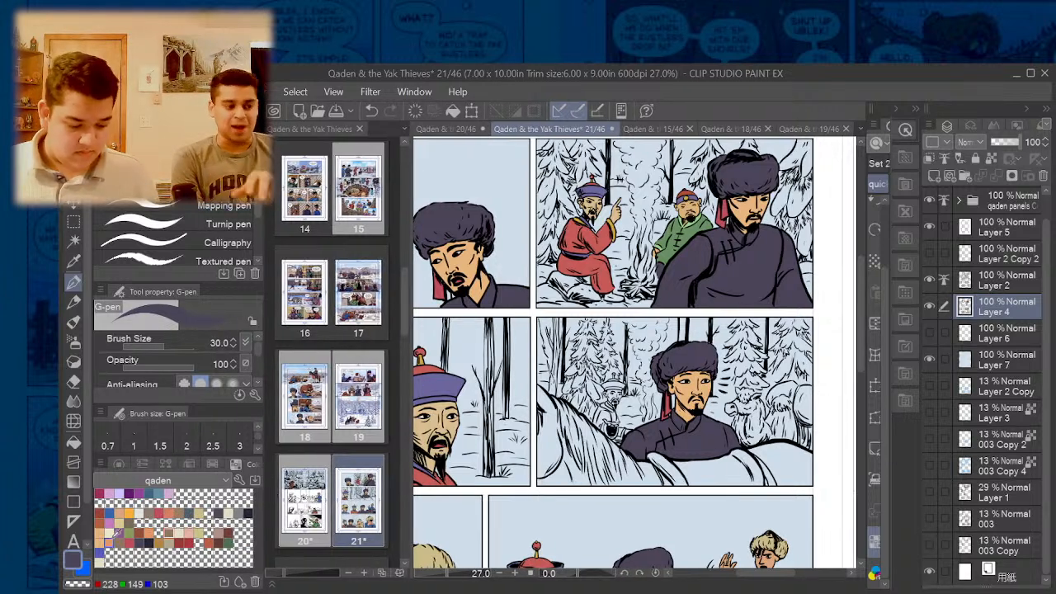
left_click(215, 538)
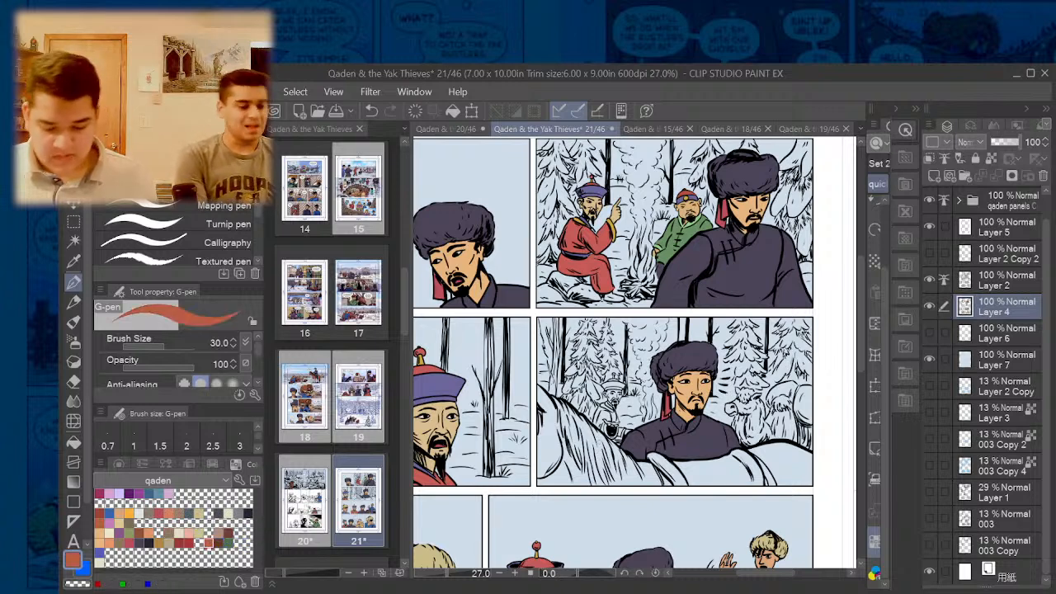
- Fill the horse's head and neck in the forest panel with reddish brown, painting the missed edge and mane-tip gaps with the G-pen
key("g")
mouse_move(553, 444)
left_mouse_down()
mouse_move(549, 430)
mouse_move(598, 495)
mouse_move(567, 403)
left_mouse_up()
scroll(549, 431, "up", 2)
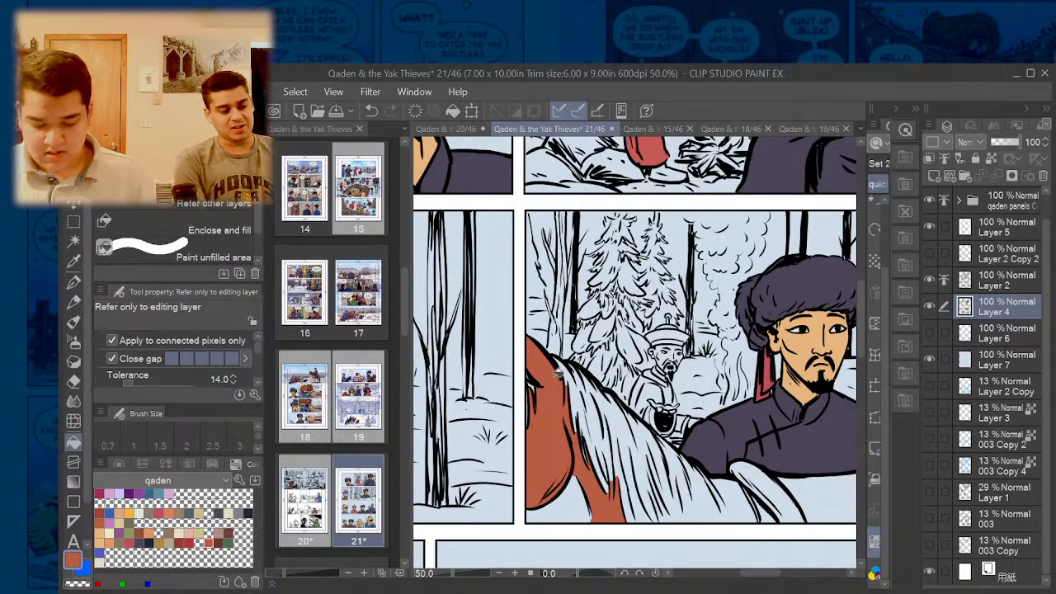
key("p")
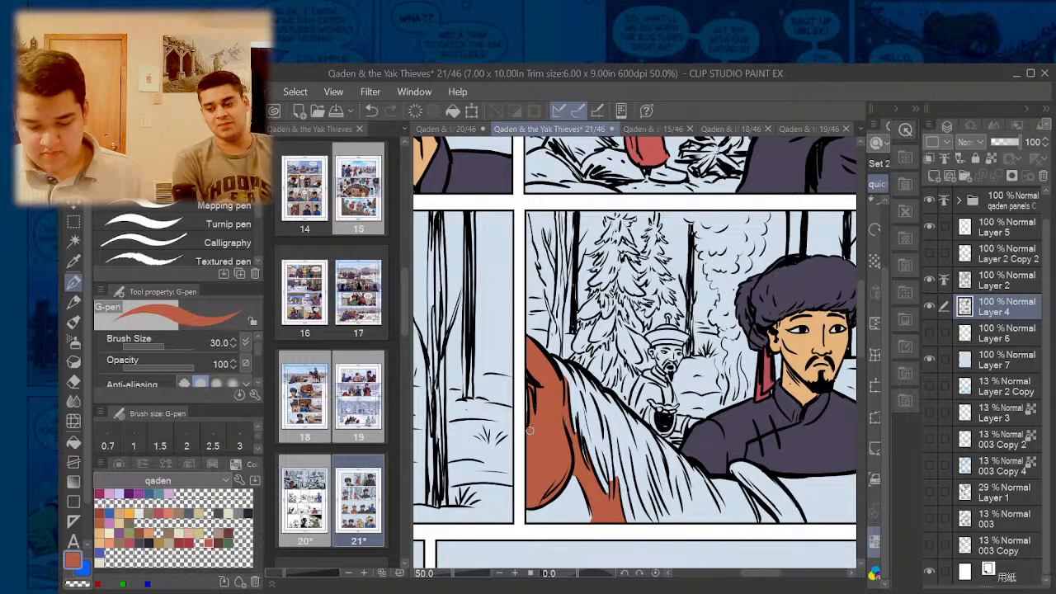
left_click_drag(529, 410, 528, 388)
key("g")
left_click(575, 506)
key("p")
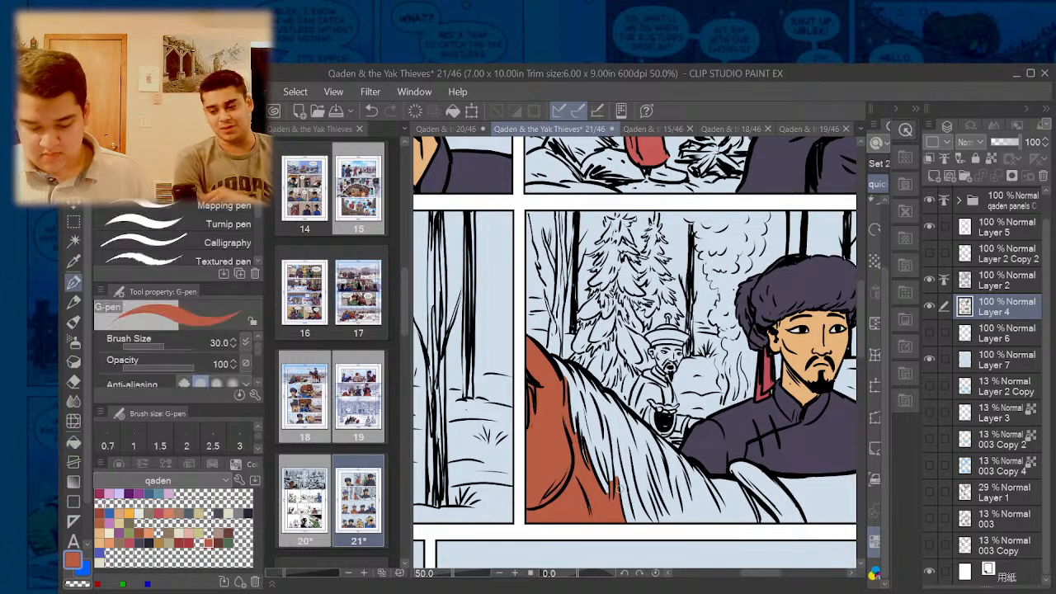
mouse_move(618, 486)
left_mouse_down()
mouse_move(632, 525)
mouse_move(652, 527)
left_mouse_up()
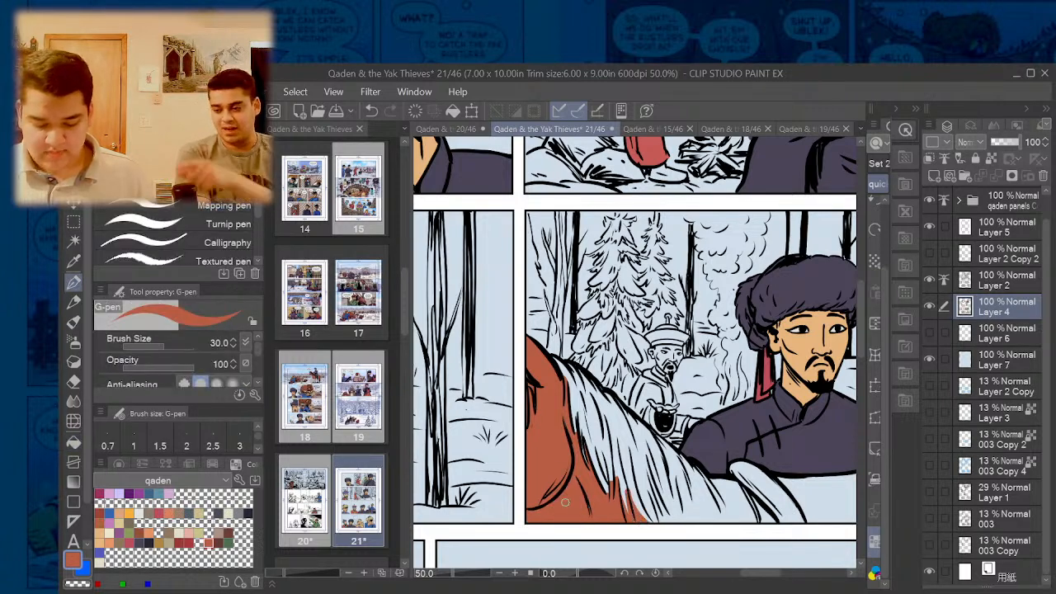
- Fill the horse's hindquarters and the shoulder area in front of the saddle with the same reddish brown
key("g")
scroll(553, 437, "down", 3)
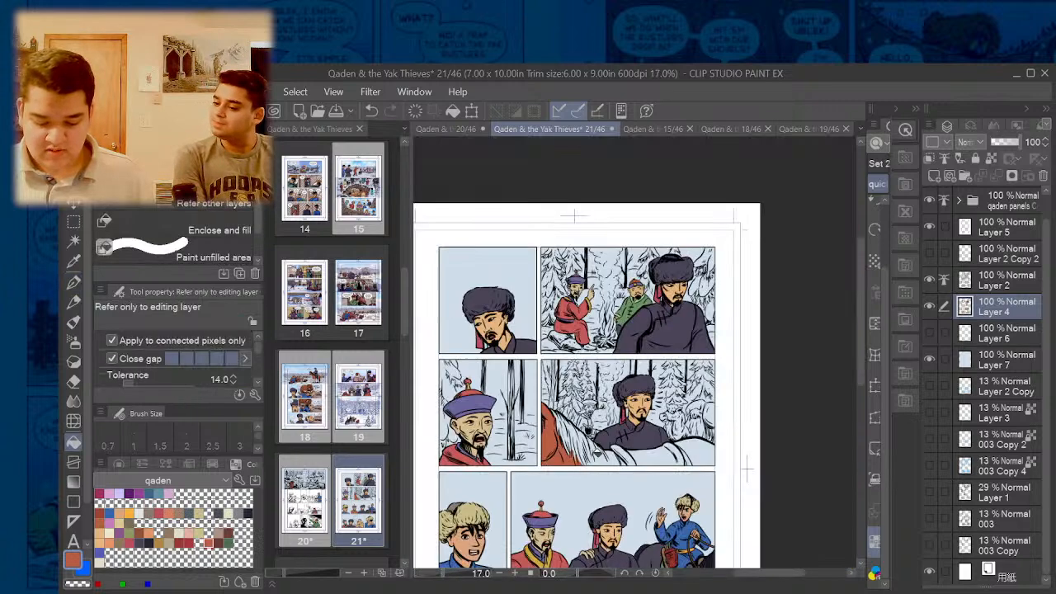
scroll(677, 452, "up", 2)
scroll(709, 462, "up", 1)
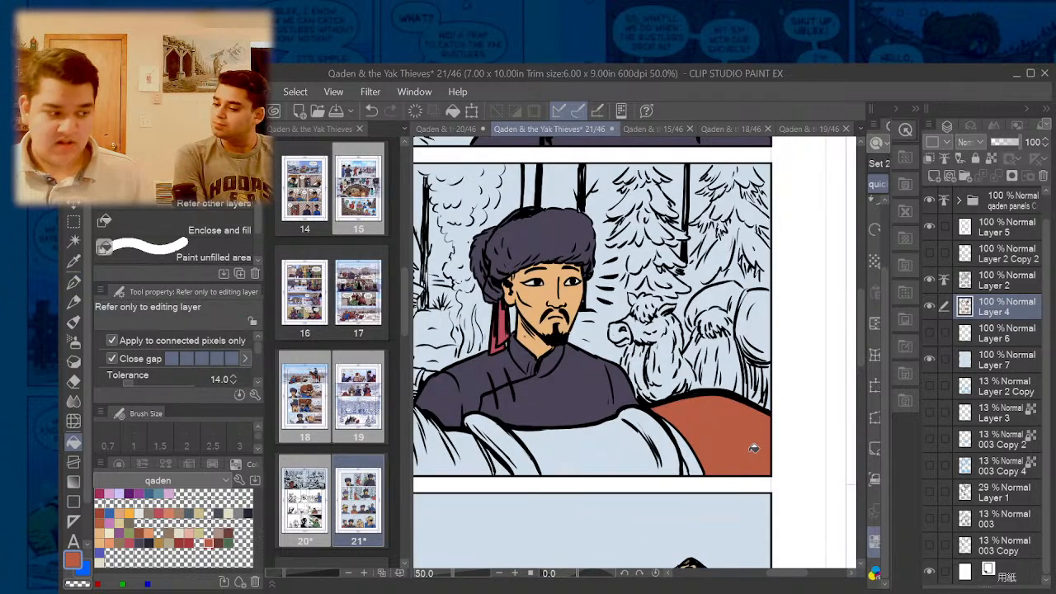
scroll(754, 448, "down", 2)
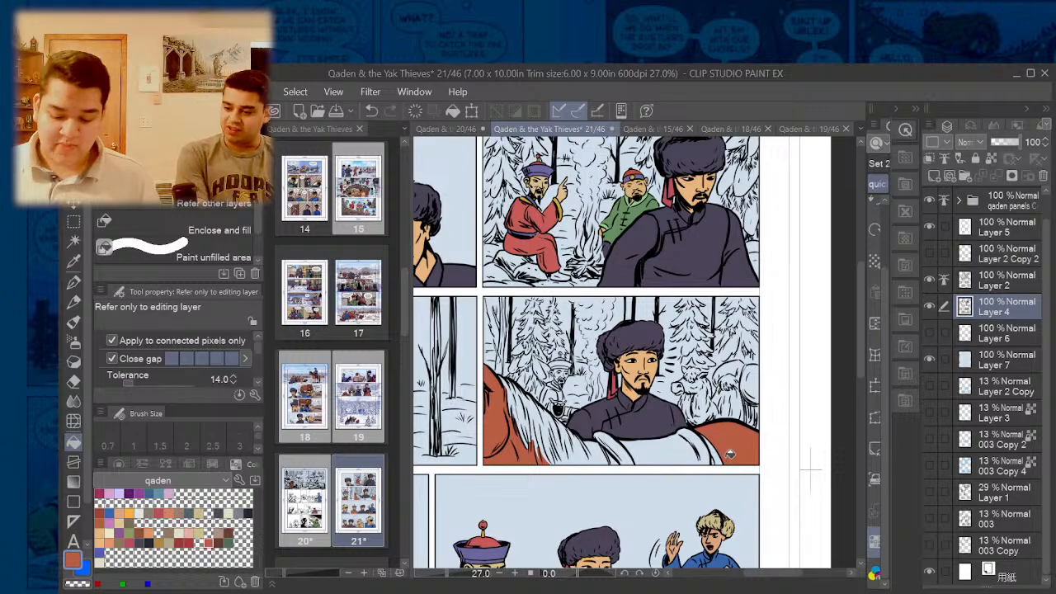
scroll(726, 458, "up", 1)
scroll(580, 444, "up", 1)
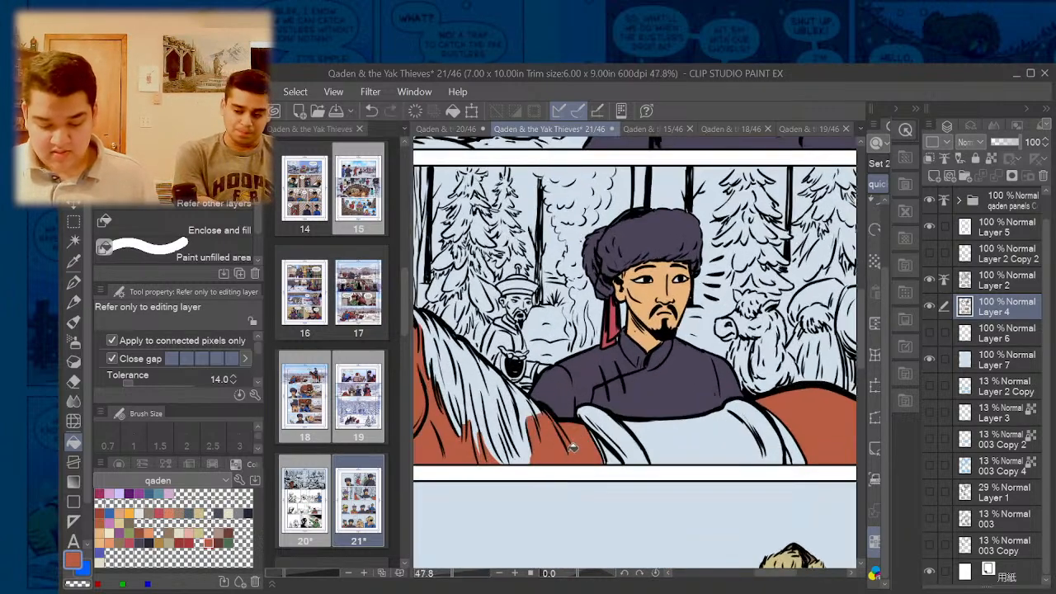
- Fill the remaining pale slivers between the lines below the horse's mane and beside the saddle with reddish brown
scroll(588, 434, "down", 2)
scroll(660, 420, "up", 1)
scroll(568, 442, "down", 1)
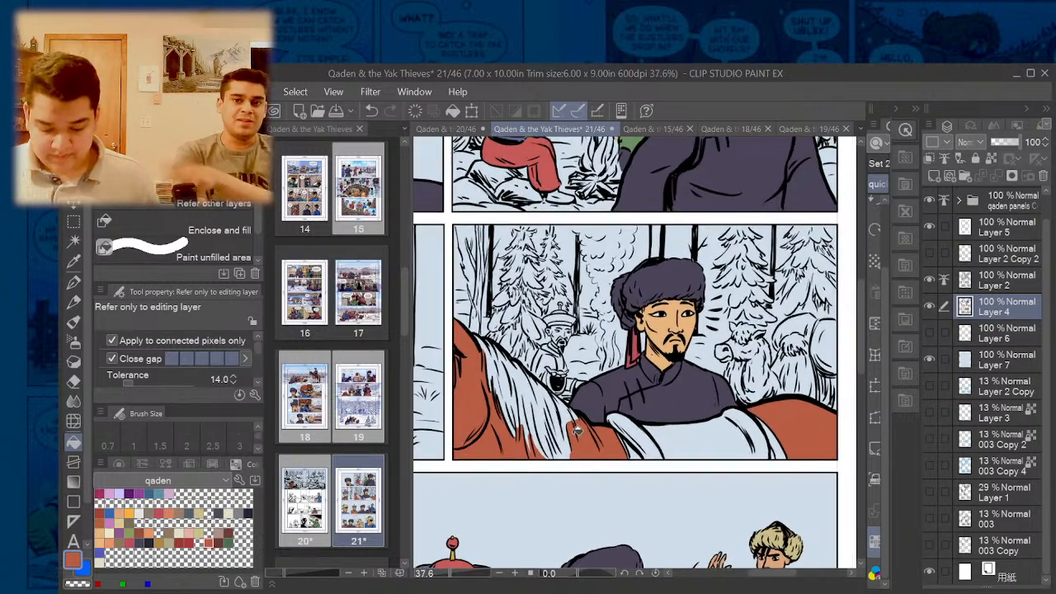
scroll(614, 452, "up", 1)
scroll(629, 455, "up", 2)
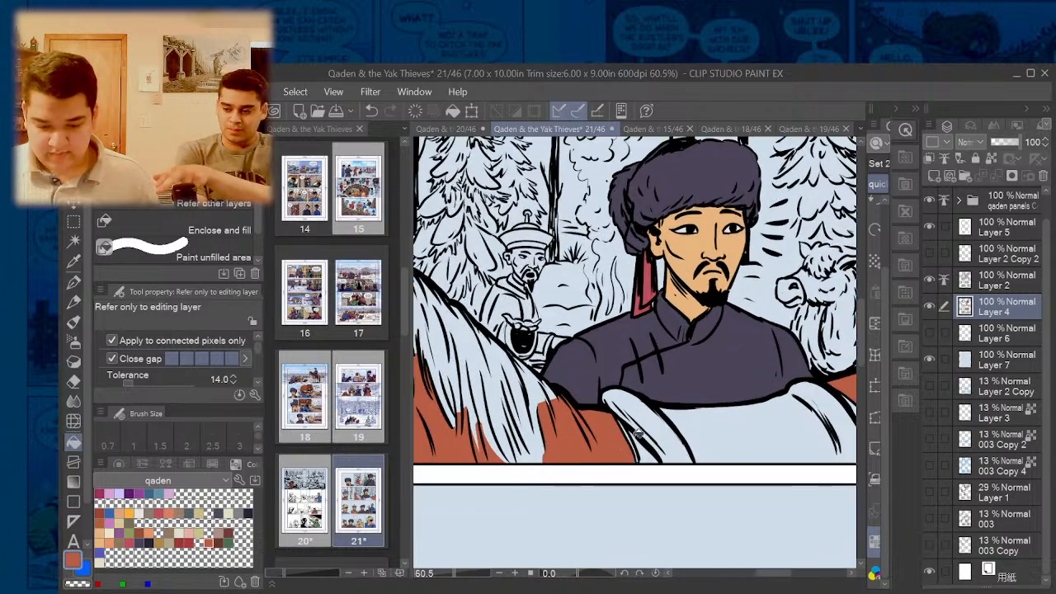
scroll(639, 434, "down", 1)
scroll(627, 446, "down", 1)
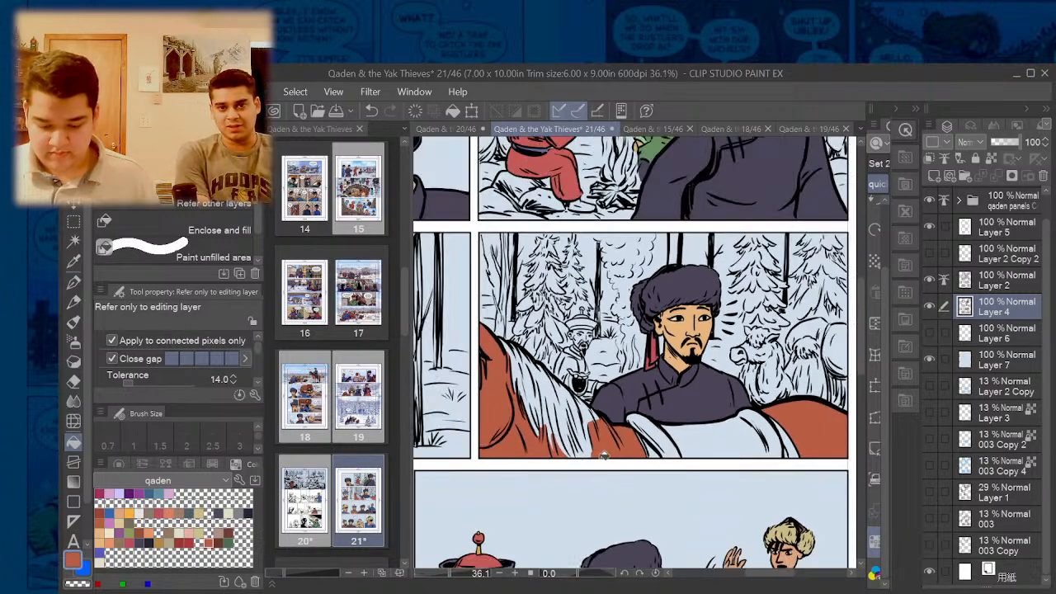
scroll(577, 447, "up", 2)
scroll(569, 450, "down", 2)
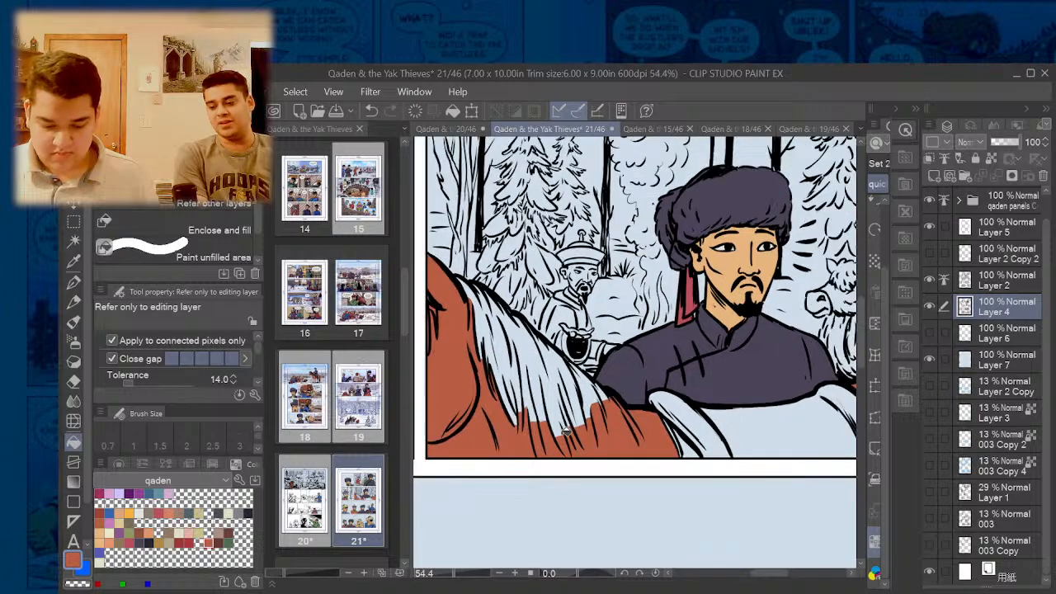
scroll(610, 447, "down", 2)
- Fill the narrow saddle blanket strips on both sides of the saddle with green (R 77, G 110, B 79) from the qaden colour set
scroll(660, 474, "up", 1)
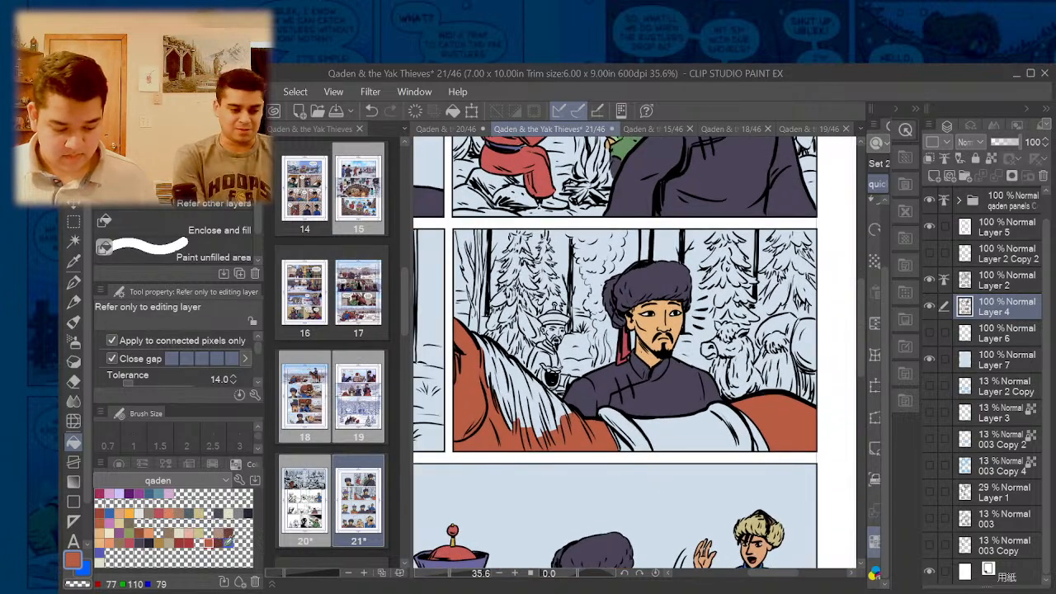
scroll(623, 446, "up", 2)
scroll(623, 445, "down", 2)
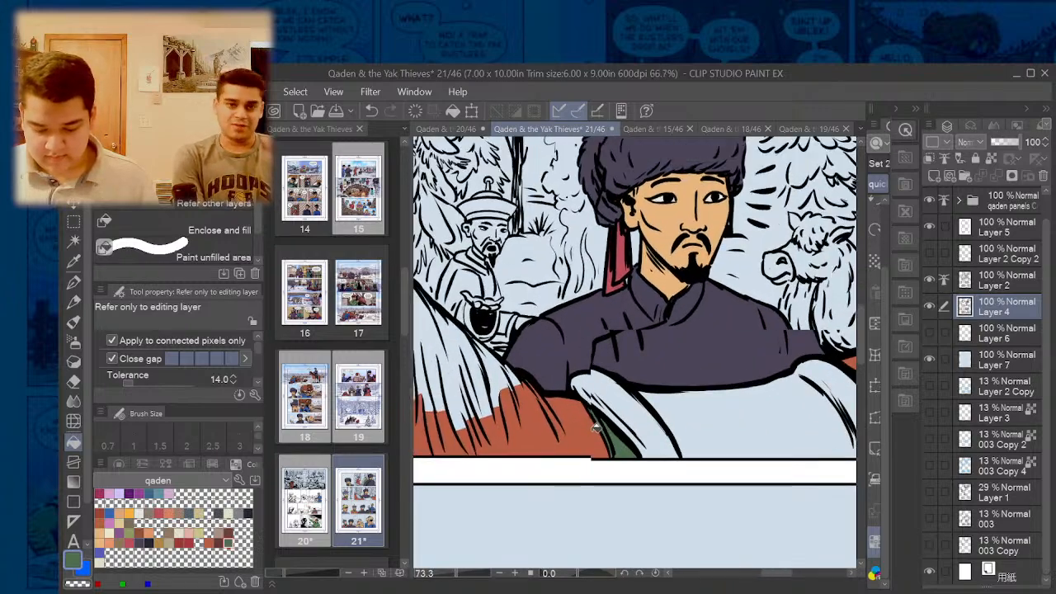
scroll(784, 446, "up", 3)
scroll(784, 446, "down", 4)
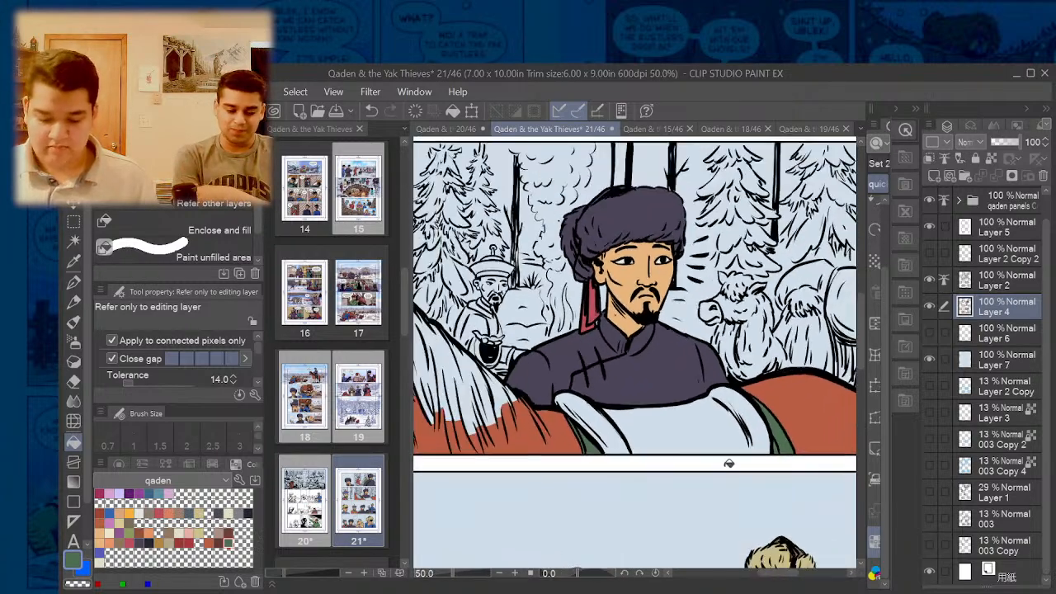
- Choose dark brown from the qaden colour set and paint the mane's first locks at the crest of the forest panel's horse with the G-pen
left_click(219, 543)
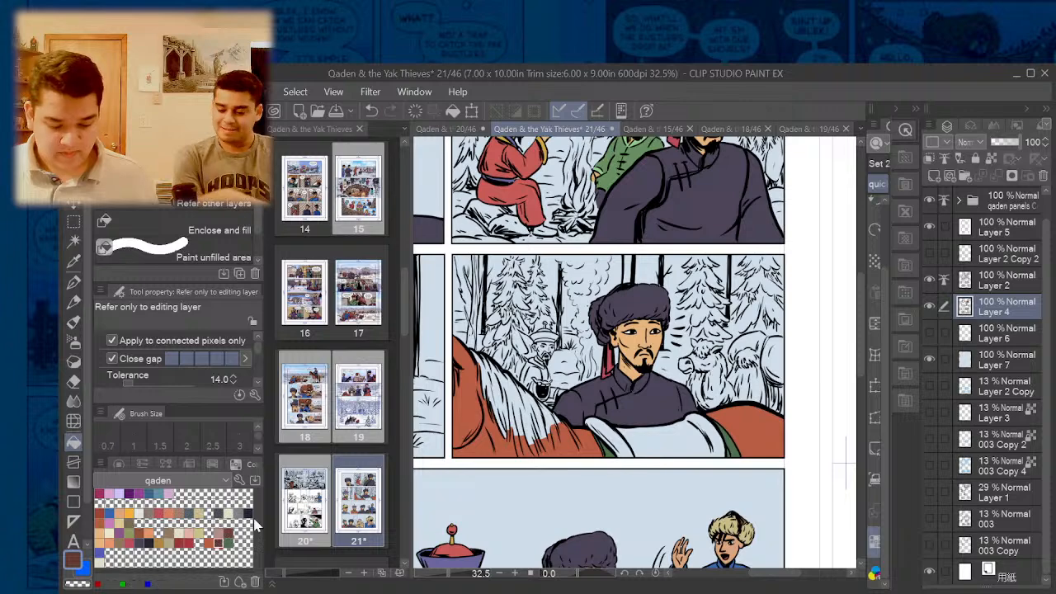
scroll(469, 350, "up", 2)
key("g")
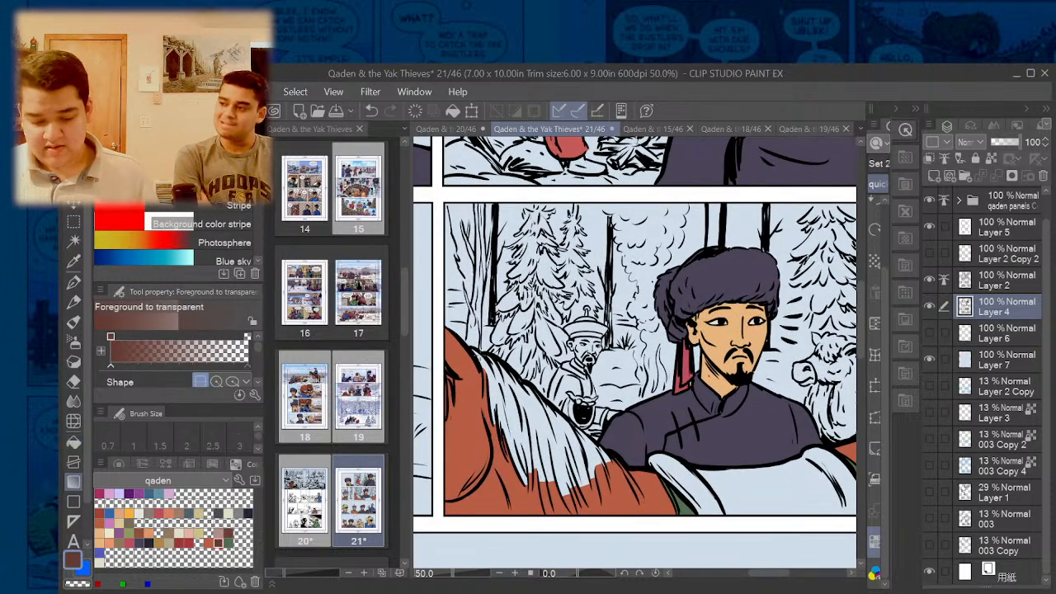
key("p")
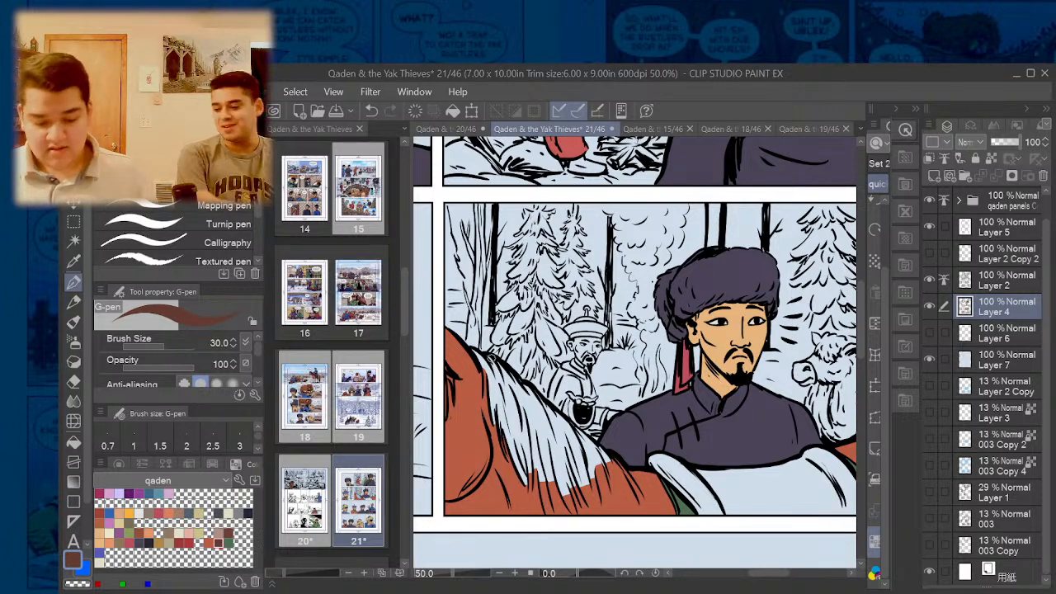
scroll(492, 383, "up", 1)
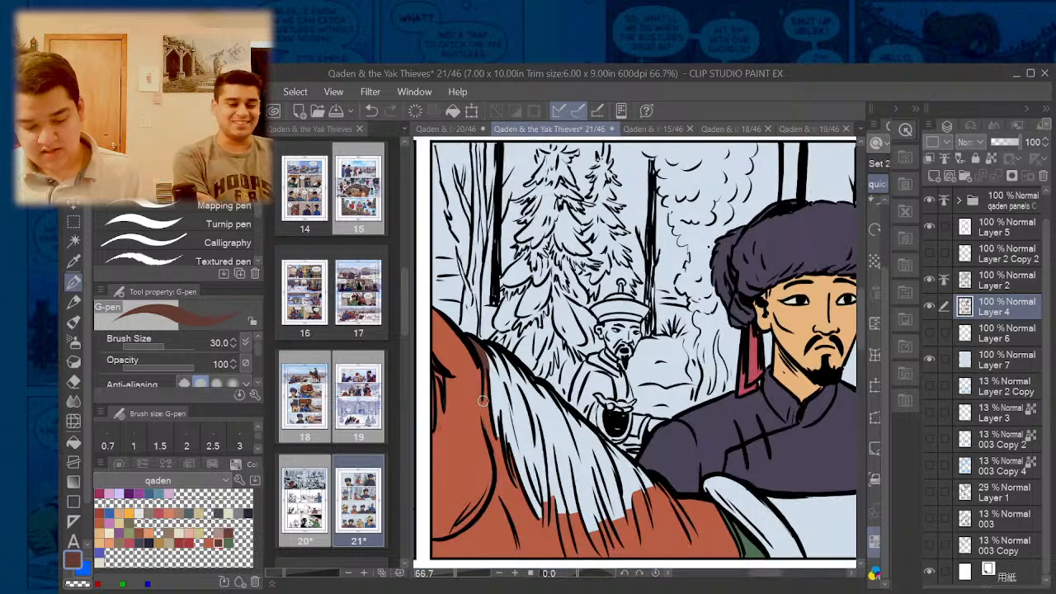
left_click_drag(494, 387, 500, 434)
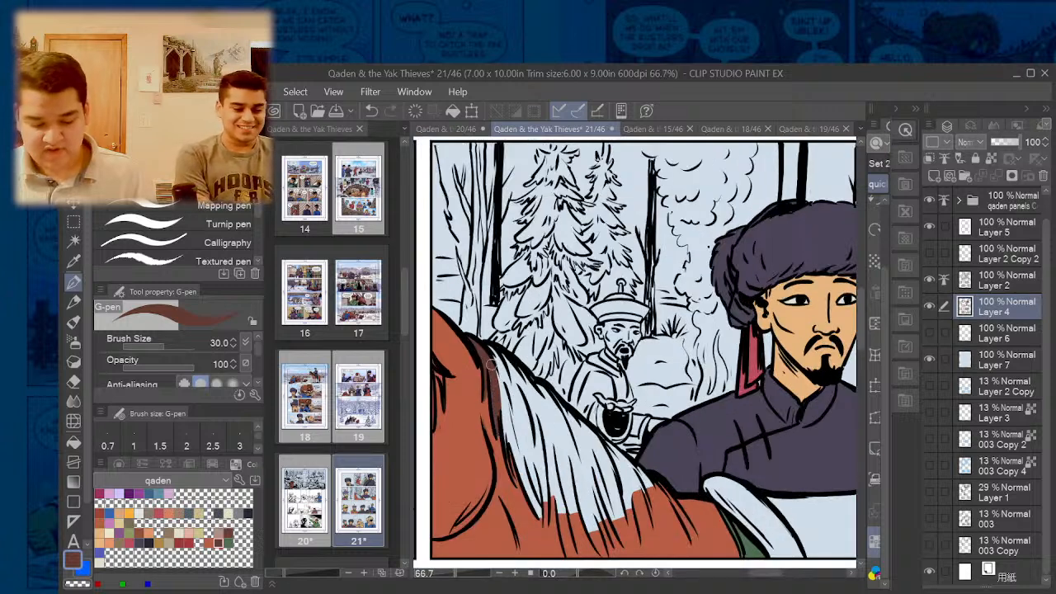
mouse_move(494, 351)
left_mouse_down()
mouse_move(516, 385)
mouse_move(508, 442)
left_mouse_up()
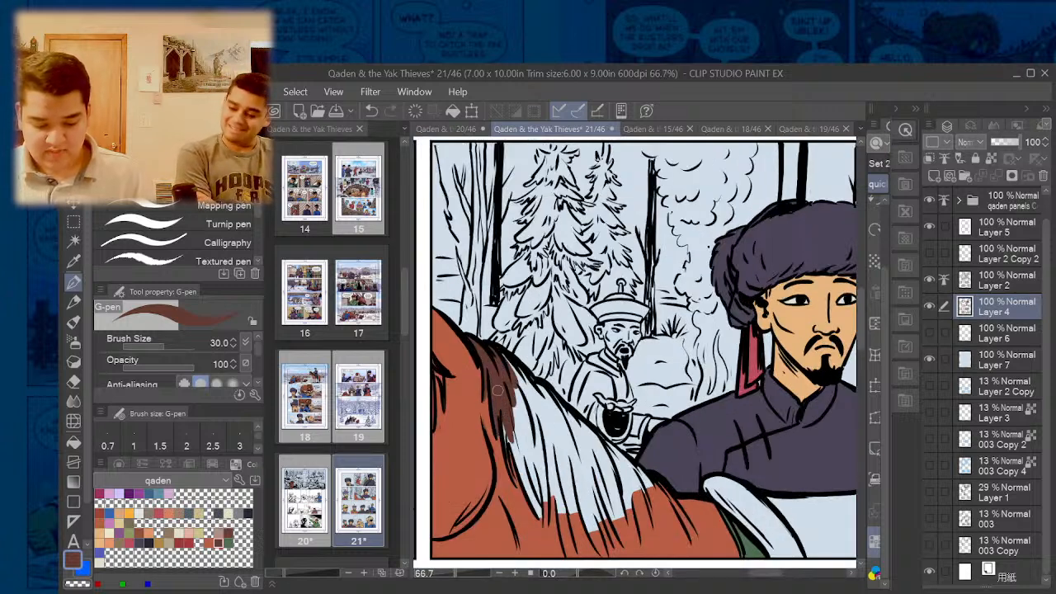
left_click_drag(496, 386, 510, 460)
- Extend the dark brown down the horse's front mane locks to their tips, covering the gaps between the ink lines
left_click_drag(501, 417, 513, 478)
left_click_drag(512, 423, 540, 506)
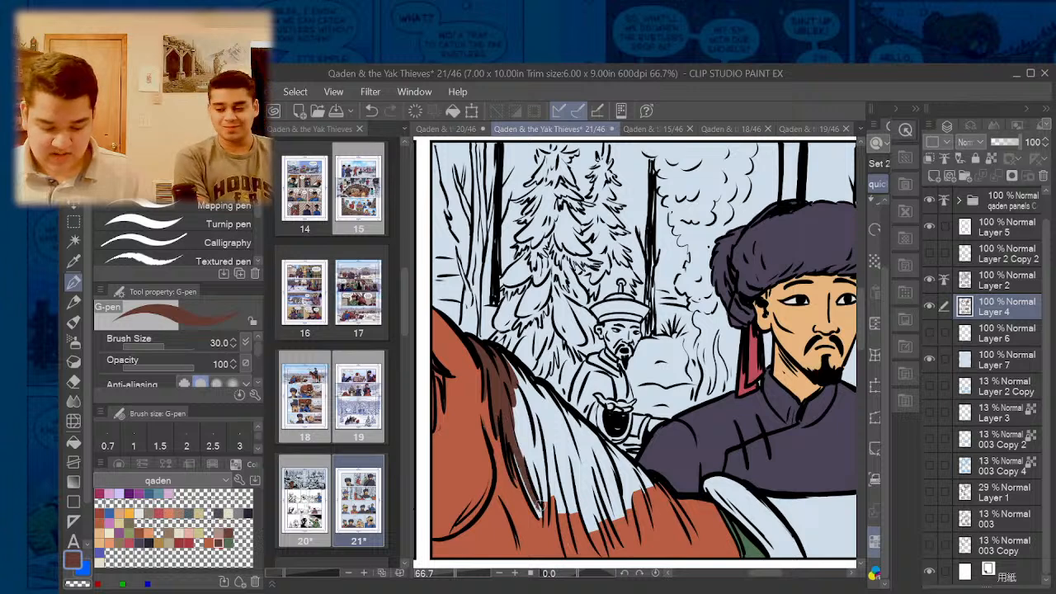
left_click_drag(518, 447, 537, 505)
left_click_drag(514, 426, 541, 515)
left_click_drag(512, 450, 528, 495)
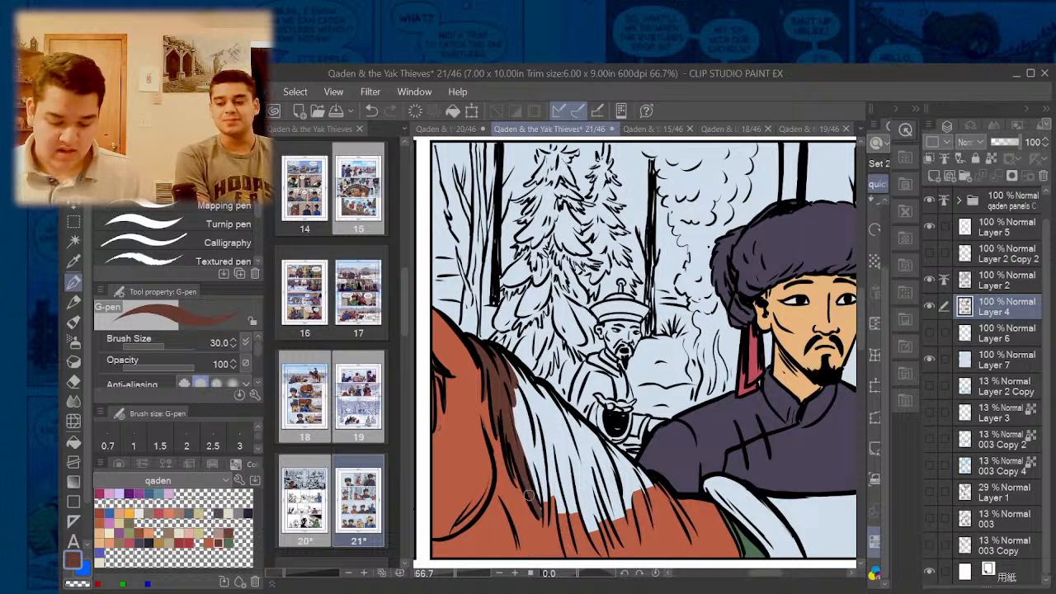
left_click_drag(512, 409, 541, 512)
left_click_drag(520, 429, 540, 505)
mouse_move(512, 404)
left_mouse_down()
mouse_move(528, 437)
mouse_move(538, 425)
left_mouse_up()
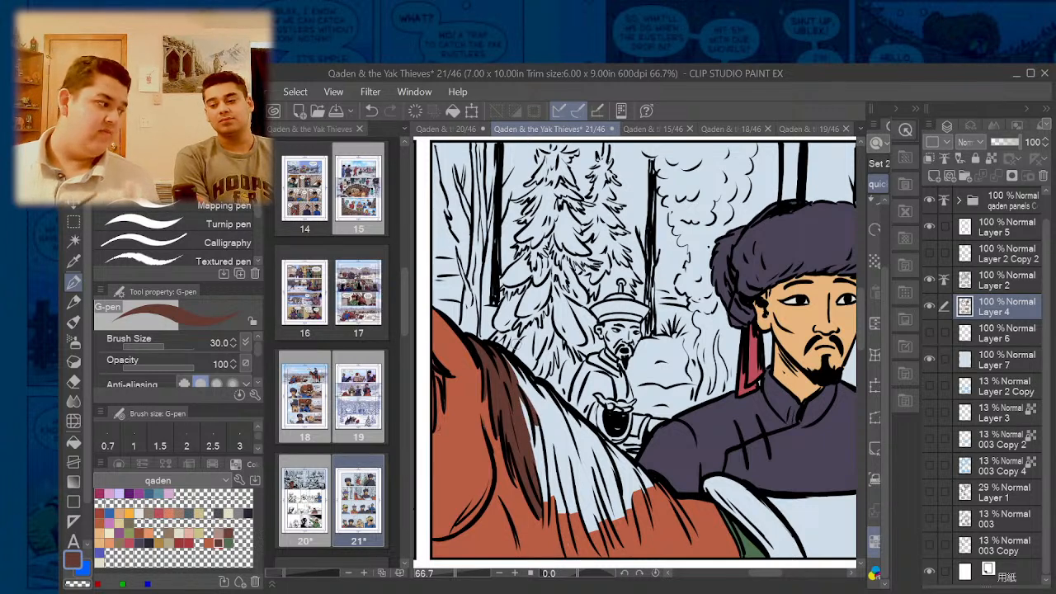
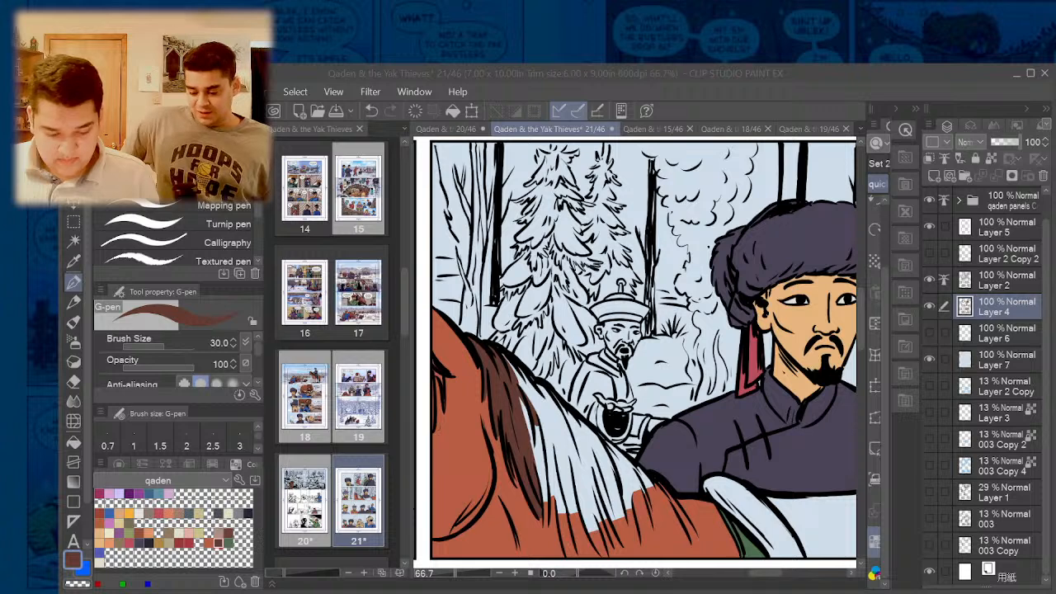
- Open the sketch scan 008.jpg and look through the comic's page overview as far as the back cover
scroll(330, 355, "down", 5)
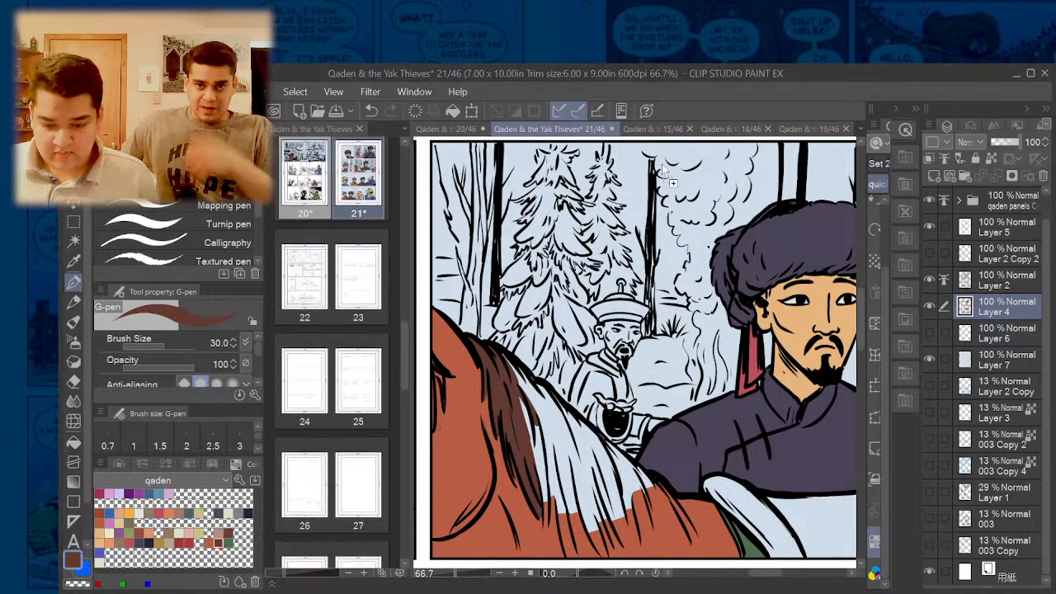
left_click_drag(663, 165, 667, 181)
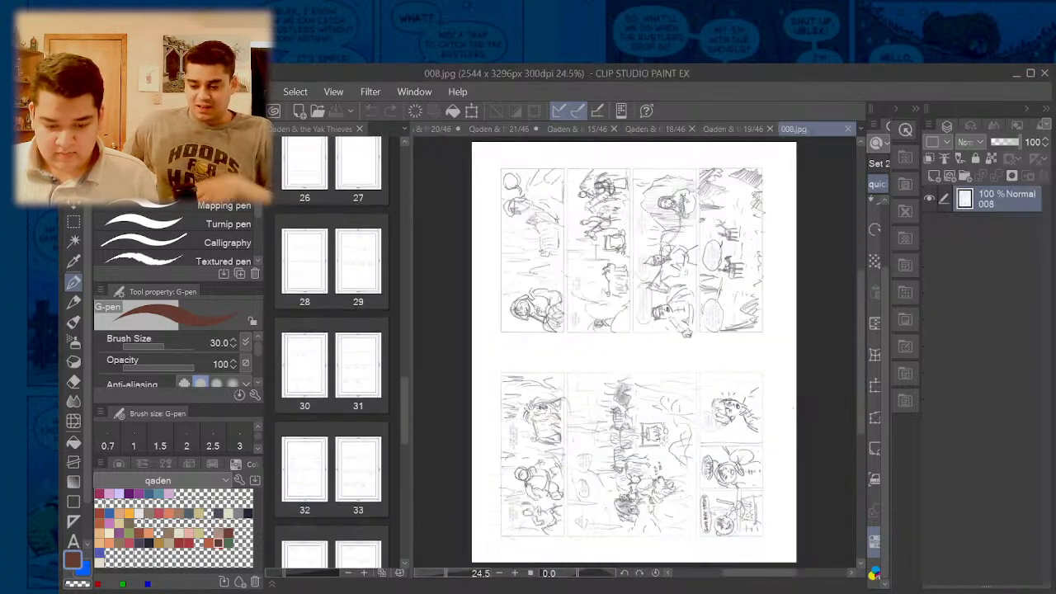
scroll(366, 250, "down", 2)
left_click(366, 250)
scroll(372, 248, "down", 3)
scroll(405, 250, "up", 5)
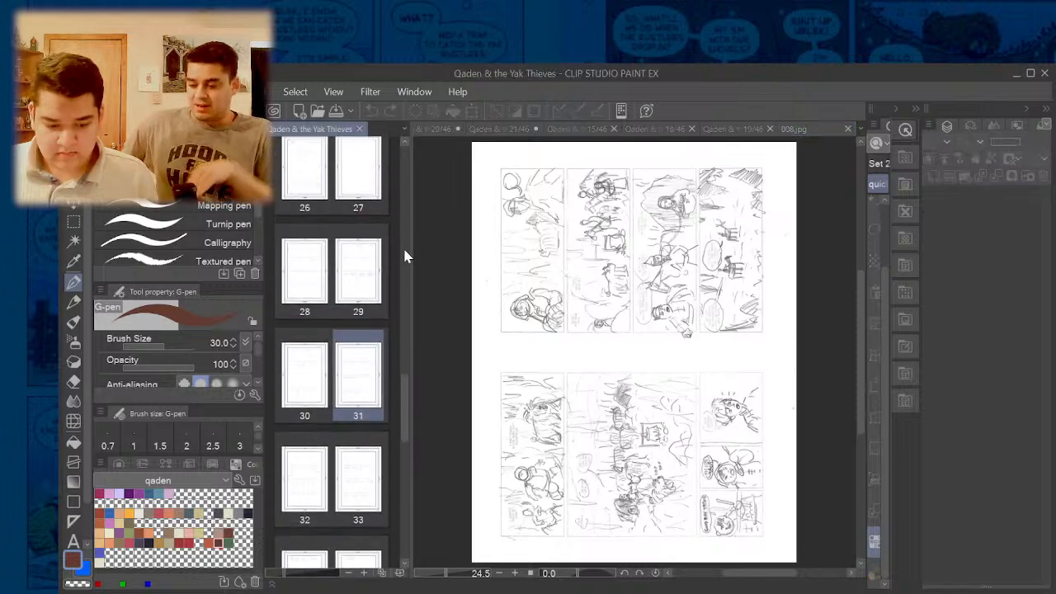
scroll(403, 248, "down", 7)
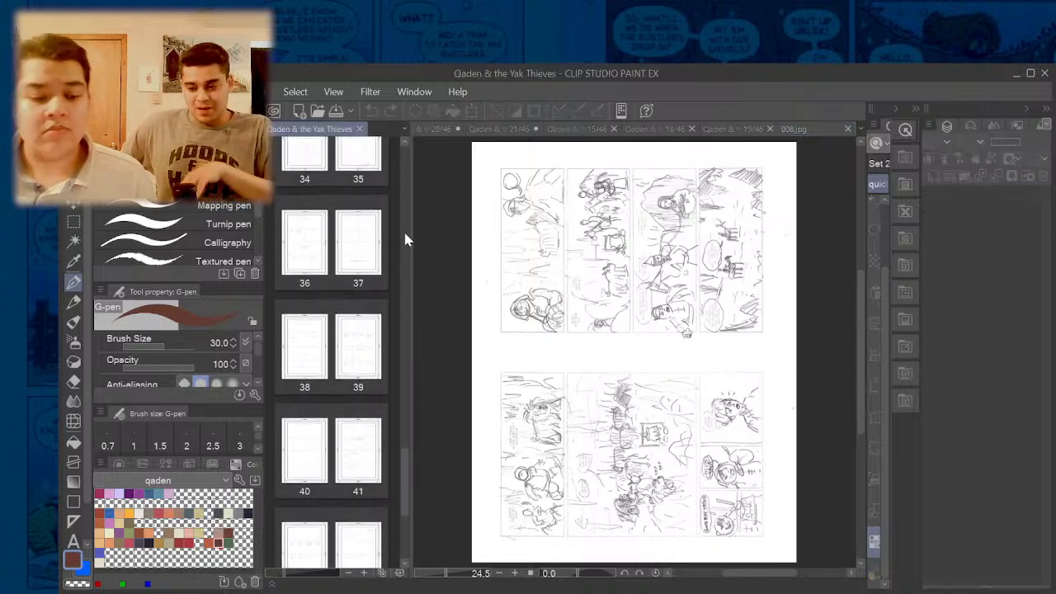
scroll(404, 240, "down", 5)
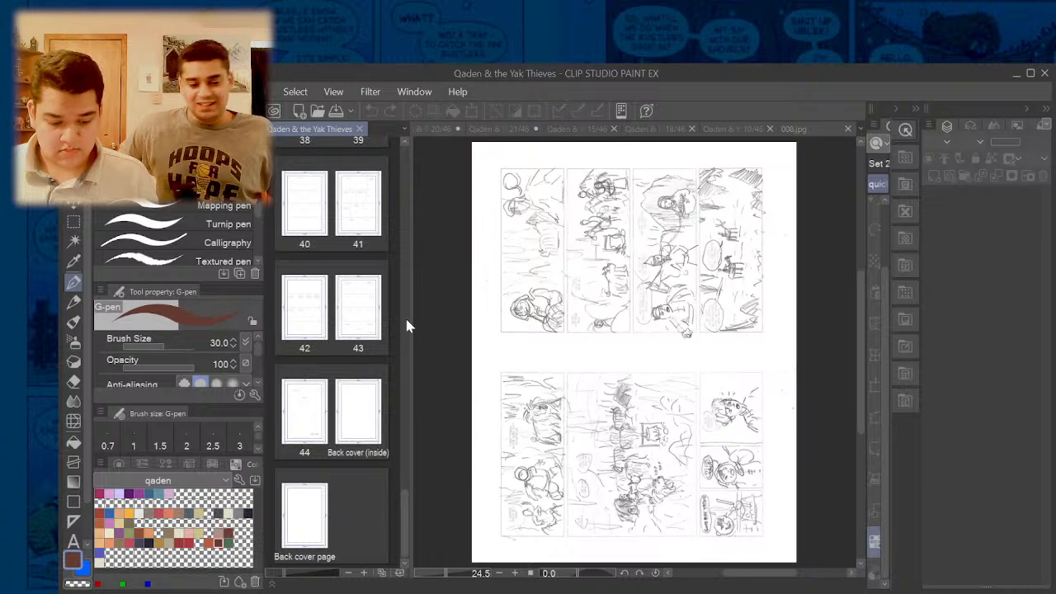
left_click_drag(405, 495, 395, 548)
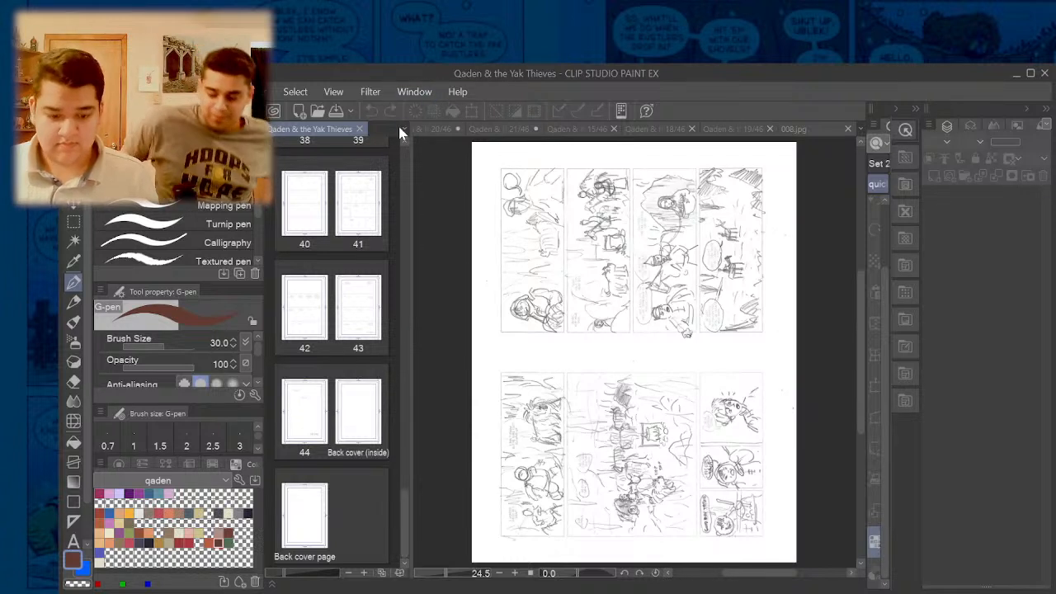
- Close the page overview, widen the Quick Access palette and rotate the view of 008.jpg to 85° so the sketches read upright
left_click(359, 129)
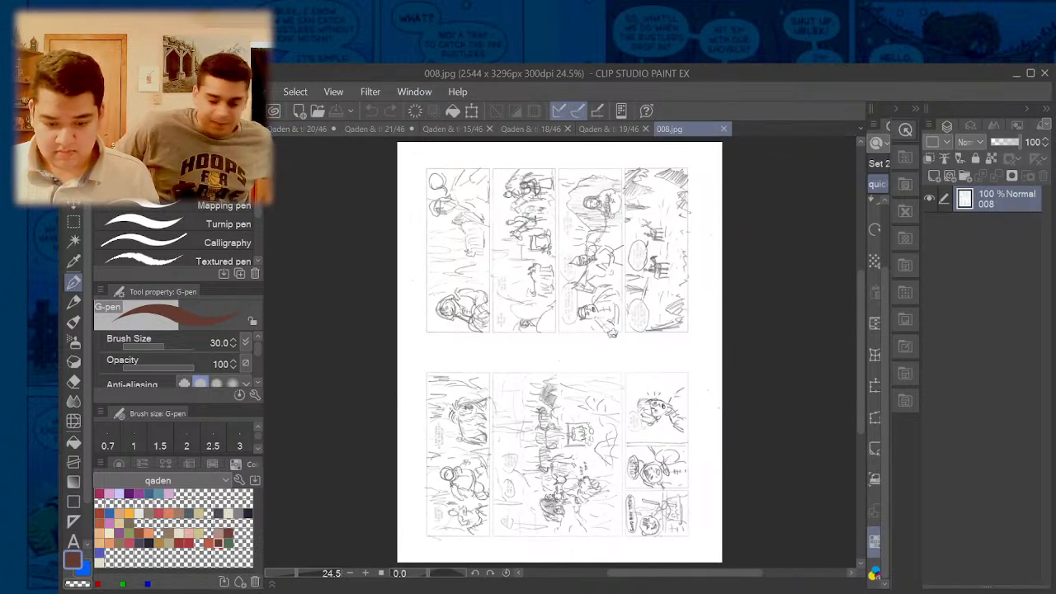
left_click_drag(864, 210, 750, 208)
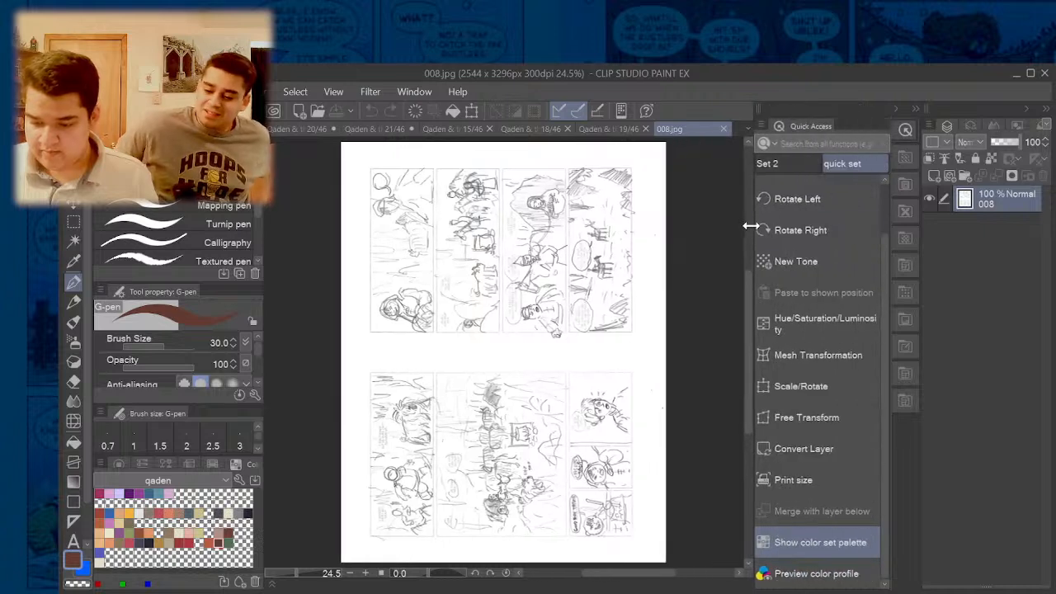
left_click_drag(884, 248, 877, 174)
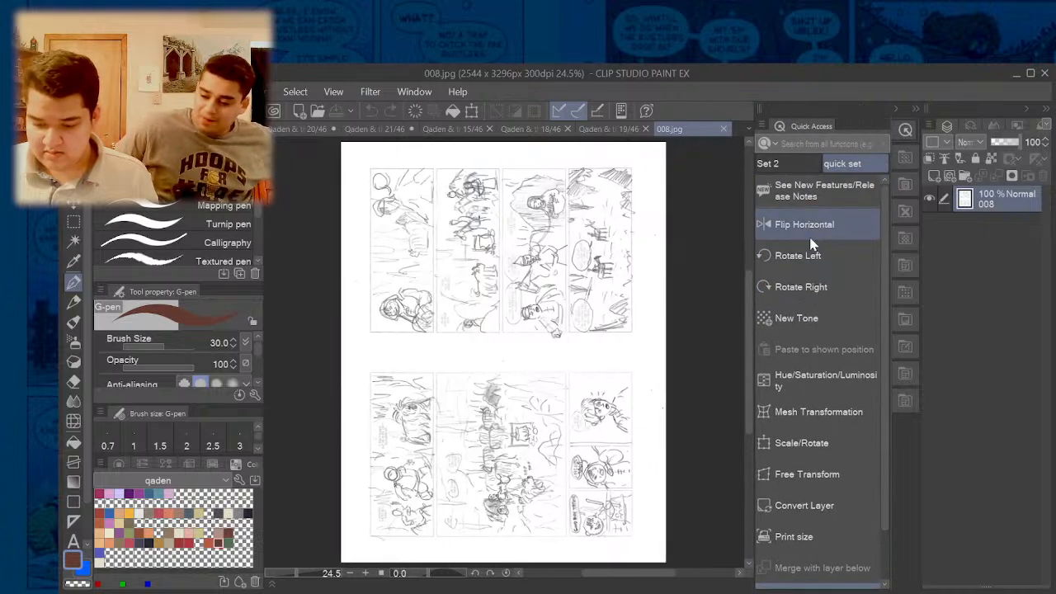
left_click(805, 289)
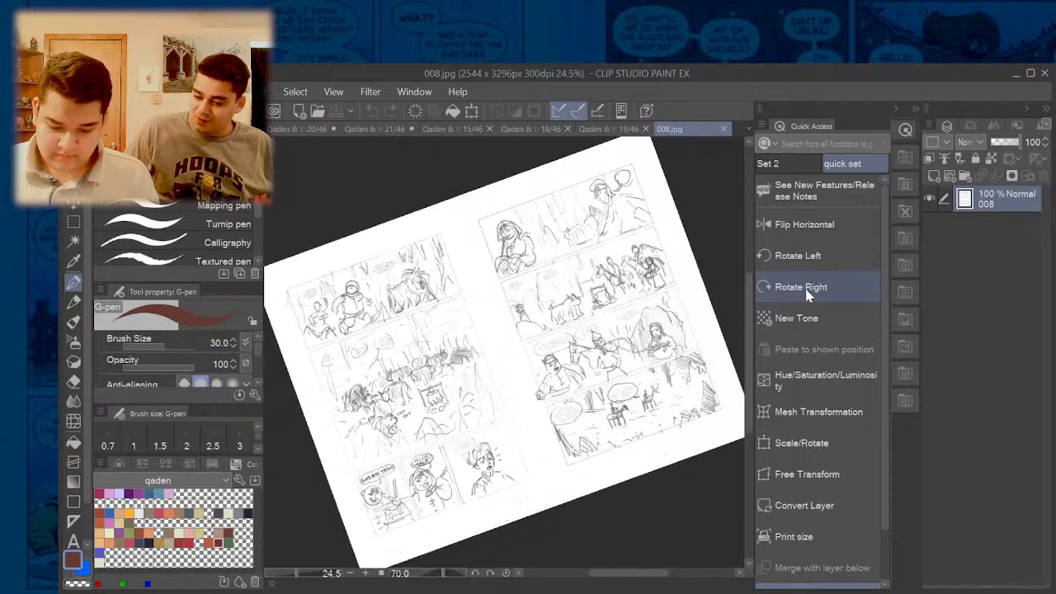
left_click(812, 257)
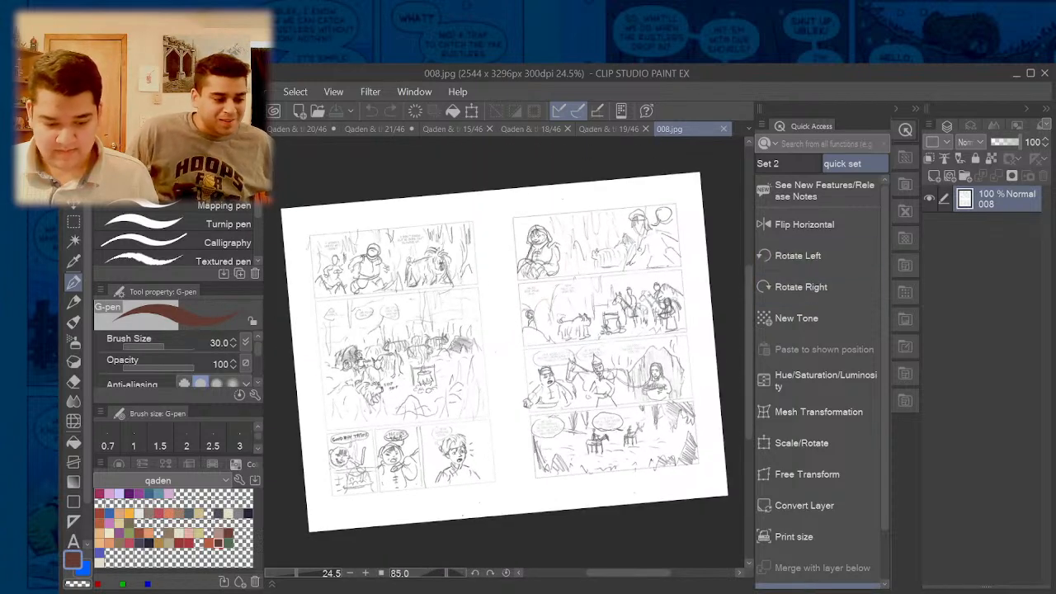
- Examine the yak panel and the lowest row of character panels in the sketch, and close 008.jpg
scroll(660, 417, "up", 2)
scroll(403, 254, "up", 4)
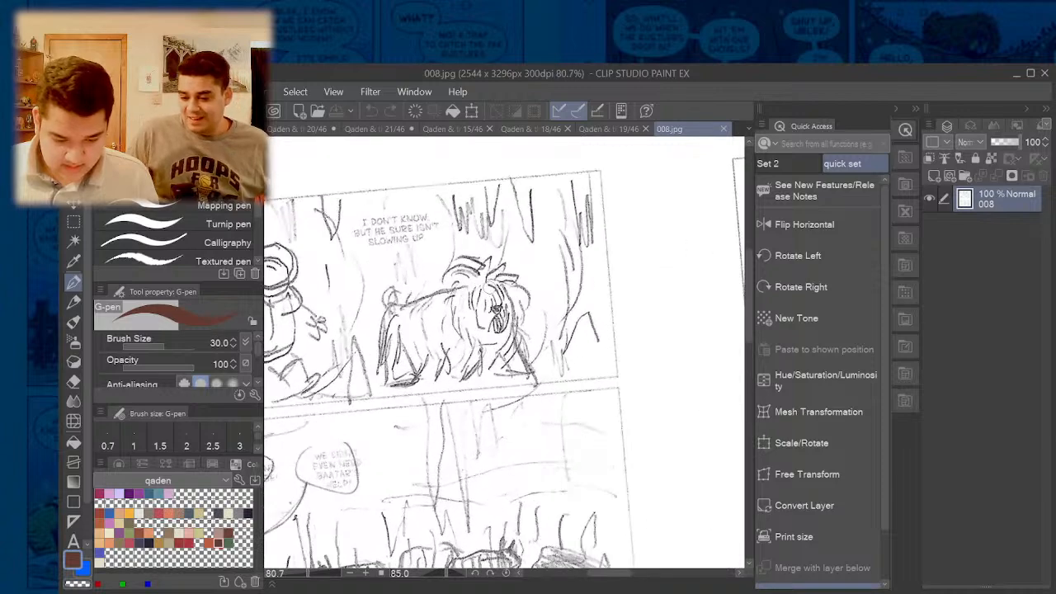
left_click_drag(745, 309, 751, 464)
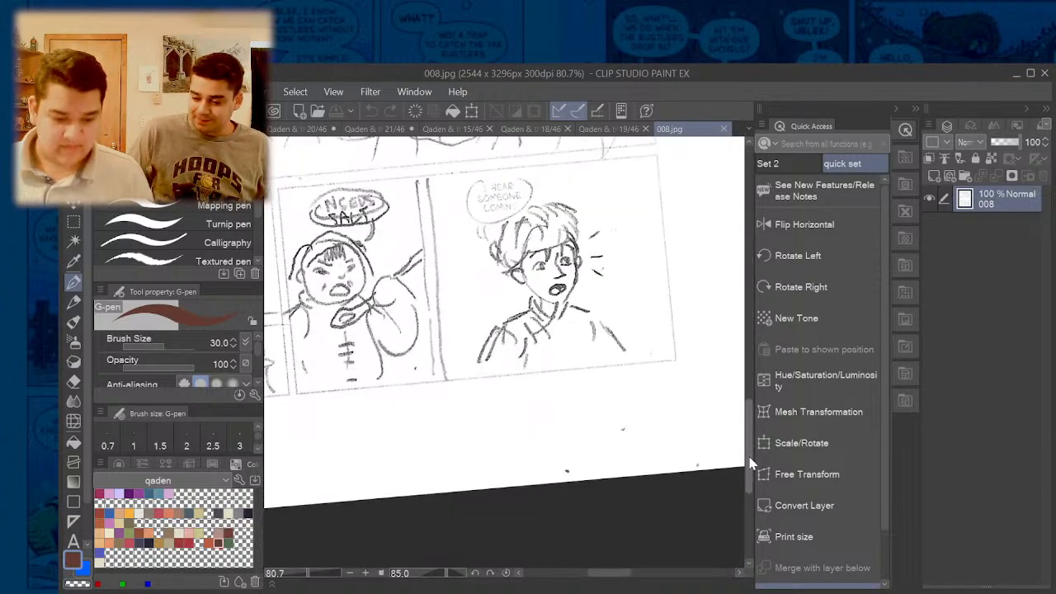
left_click_drag(611, 573, 623, 509)
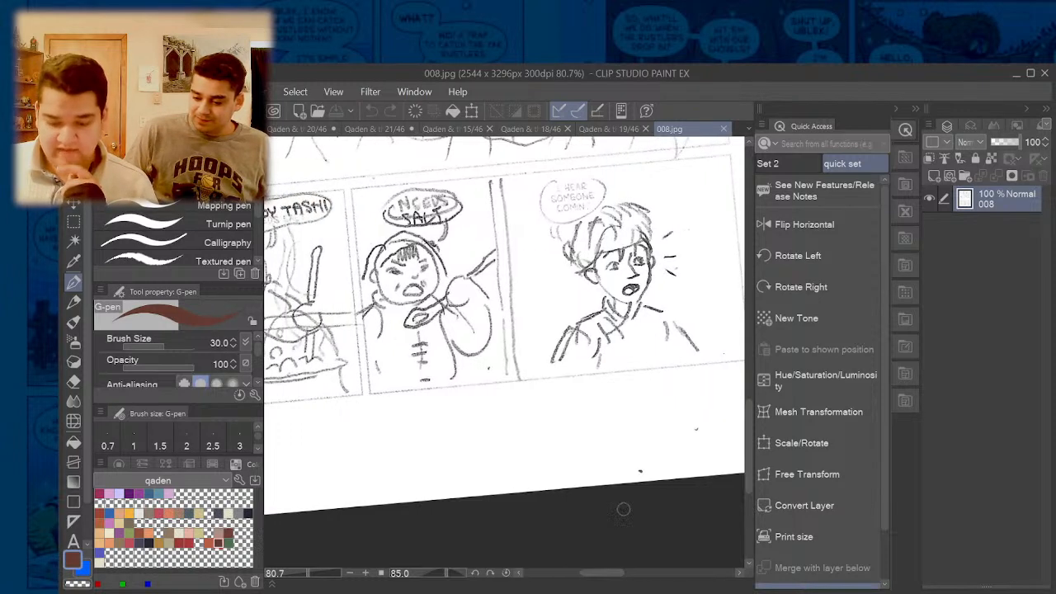
left_click(724, 129)
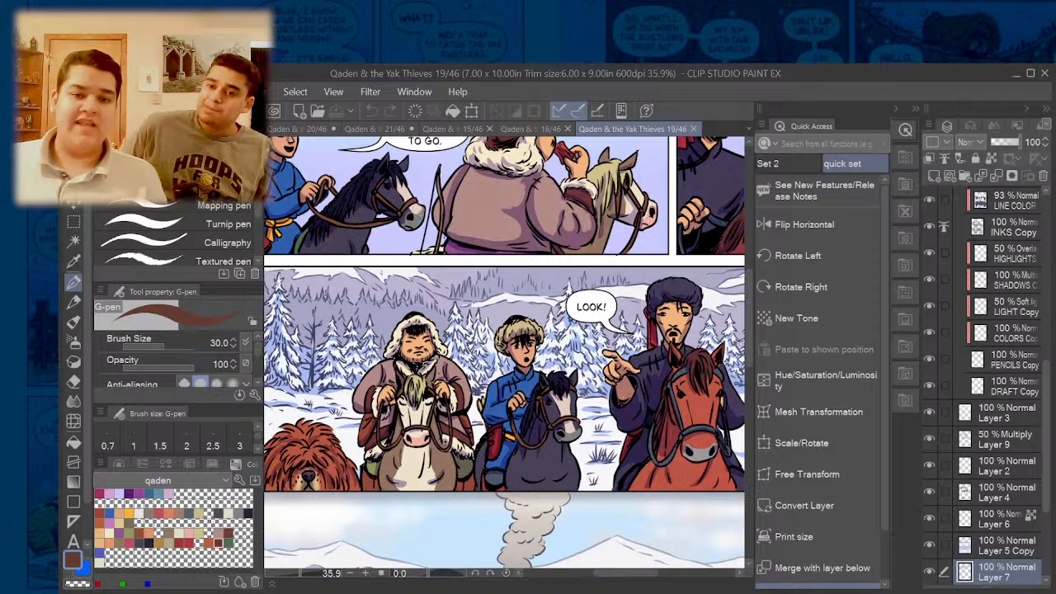
- Return to page 21 of the comic and narrow the Quick Access palette to give the canvas more room
left_click(372, 129)
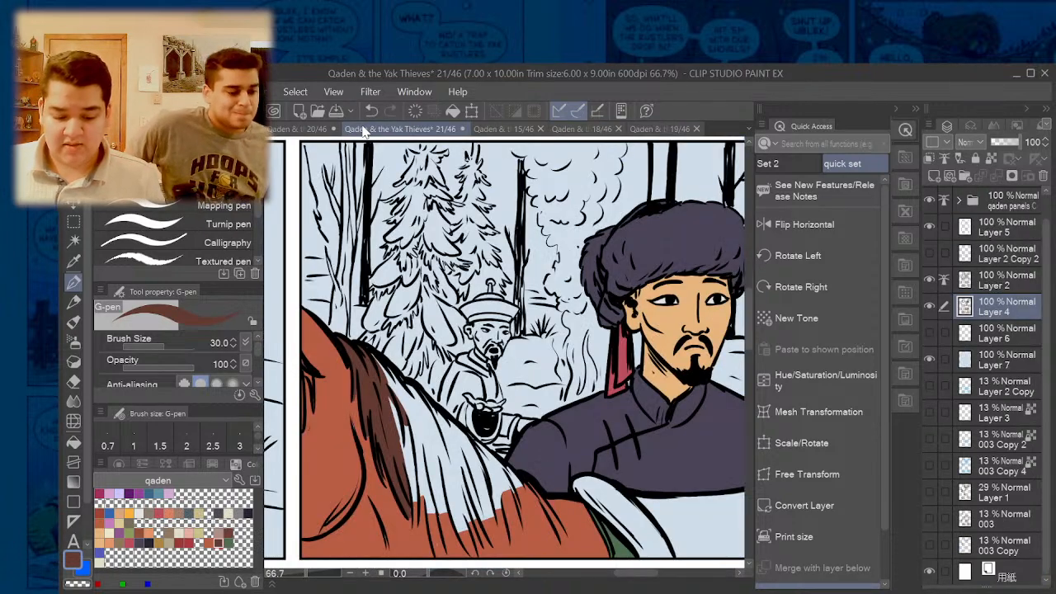
scroll(353, 275, "down", 2)
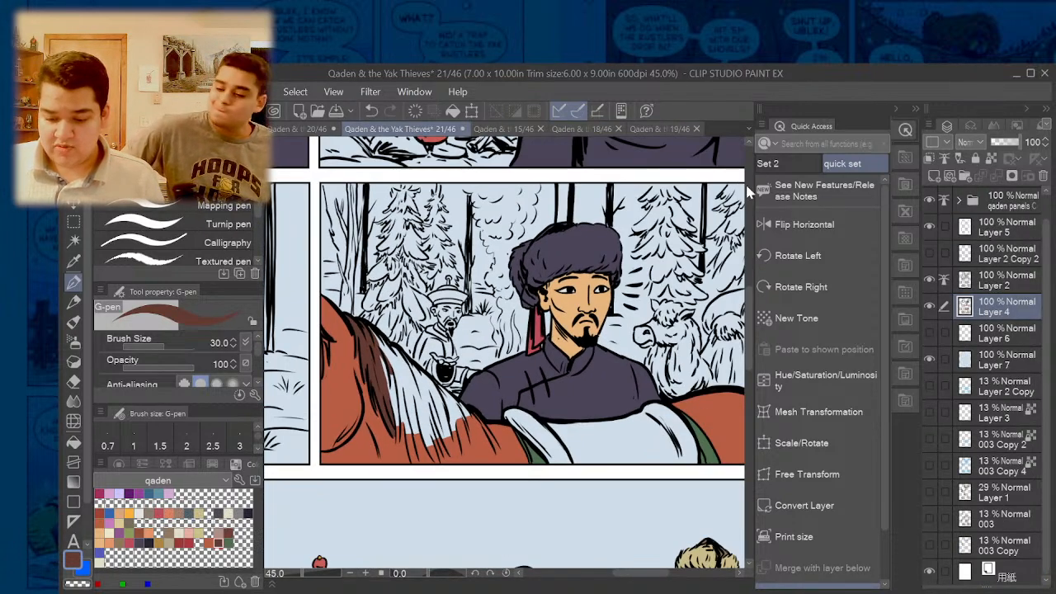
left_click_drag(748, 191, 839, 236)
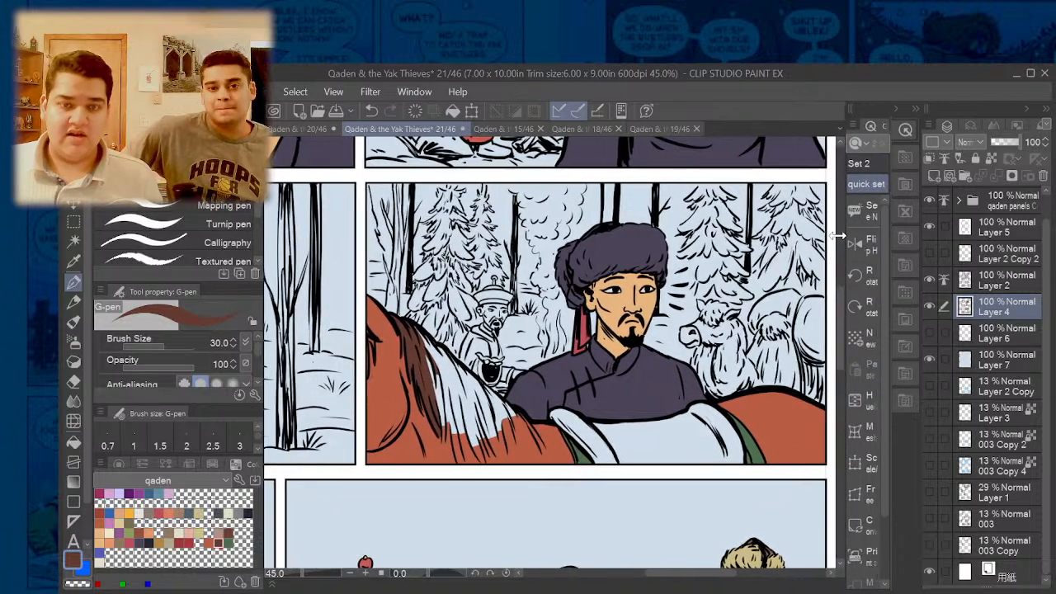
- Paint over the remaining gaps in the front mane locks and add dark brown strokes along the crest and through the middle locks
scroll(813, 421, "down", 1)
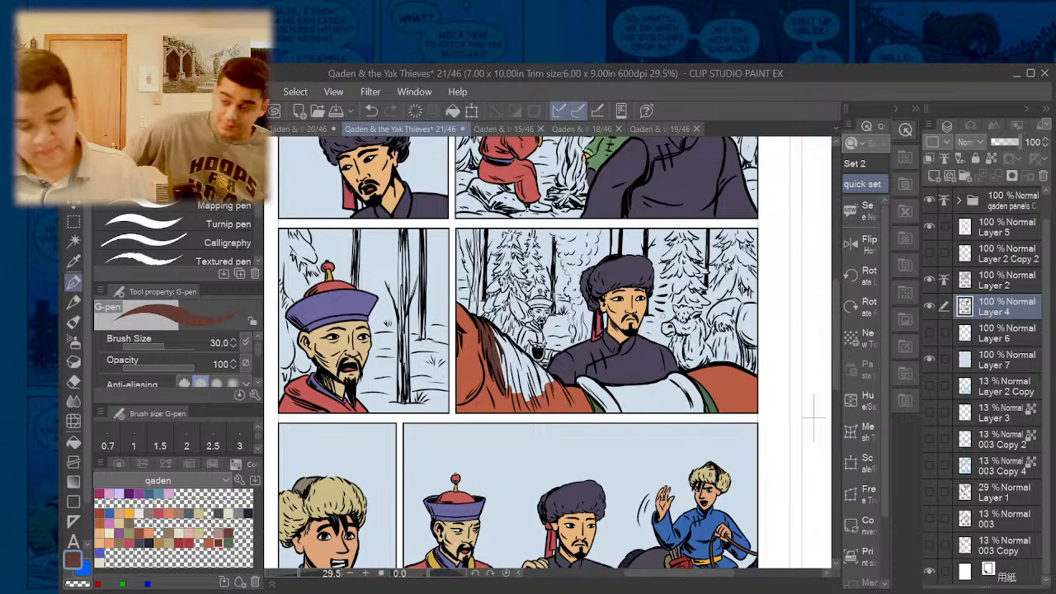
scroll(505, 377, "up", 3)
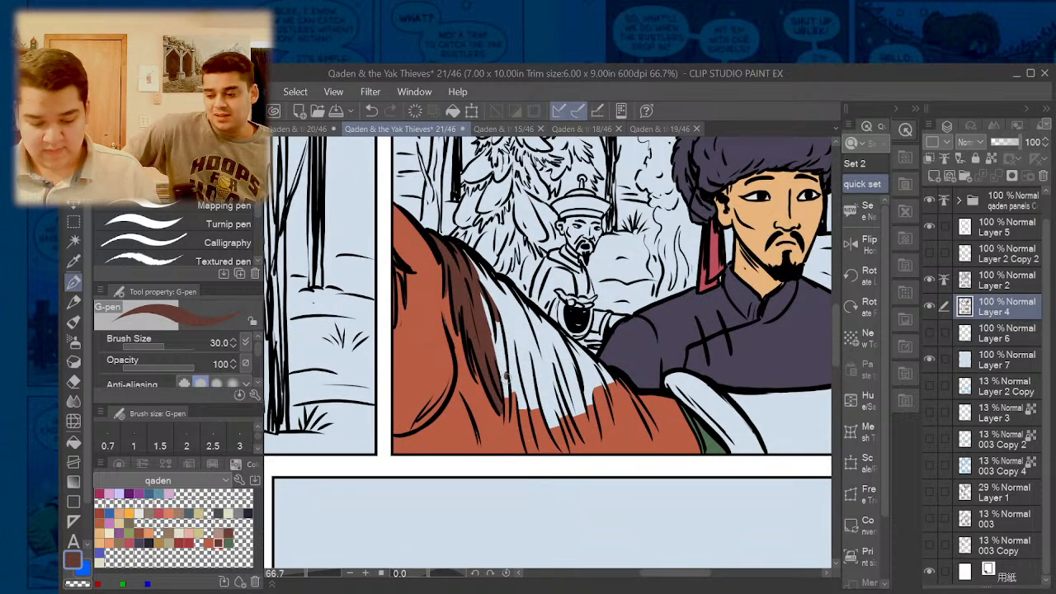
left_click_drag(507, 373, 505, 422)
mouse_move(492, 307)
left_mouse_down()
mouse_move(501, 398)
mouse_move(495, 322)
left_mouse_up()
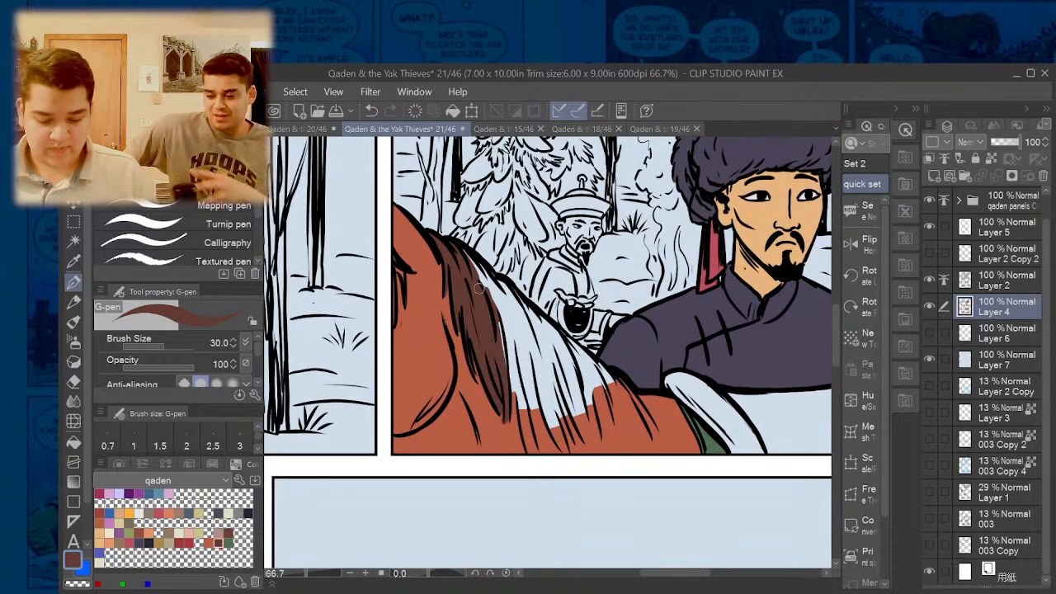
mouse_move(472, 271)
left_mouse_down()
mouse_move(495, 307)
mouse_move(520, 313)
mouse_move(507, 294)
mouse_move(547, 345)
left_mouse_up()
mouse_move(510, 298)
left_mouse_down()
mouse_move(496, 367)
mouse_move(520, 400)
mouse_move(528, 447)
left_mouse_up()
mouse_move(510, 343)
left_mouse_down()
mouse_move(532, 452)
mouse_move(529, 404)
mouse_move(545, 453)
mouse_move(525, 349)
mouse_move(561, 448)
left_mouse_up()
mouse_move(547, 385)
left_mouse_down()
mouse_move(564, 452)
mouse_move(574, 447)
left_mouse_up()
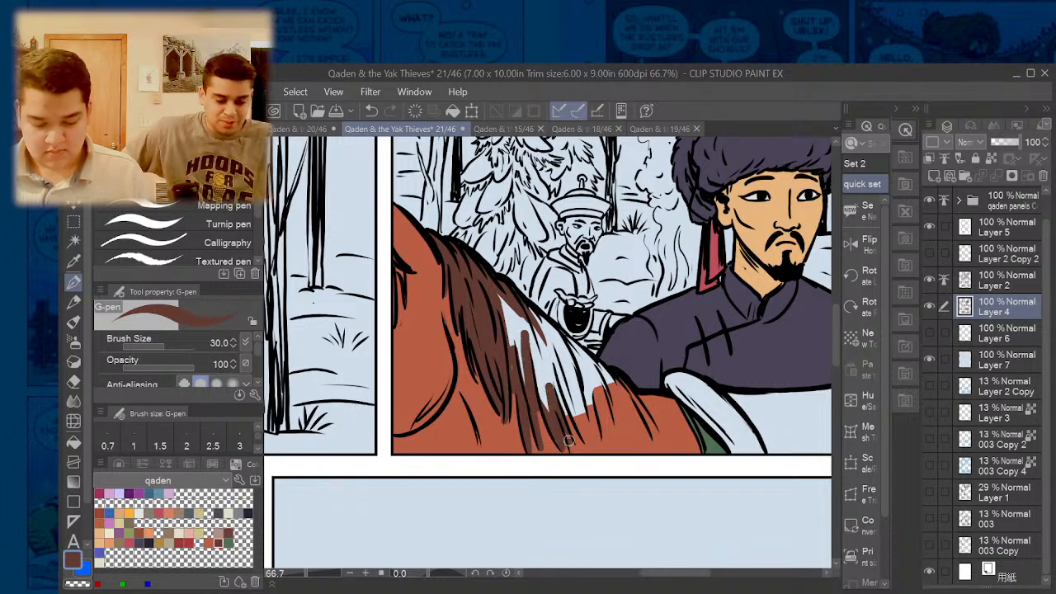
left_click_drag(537, 342, 580, 439)
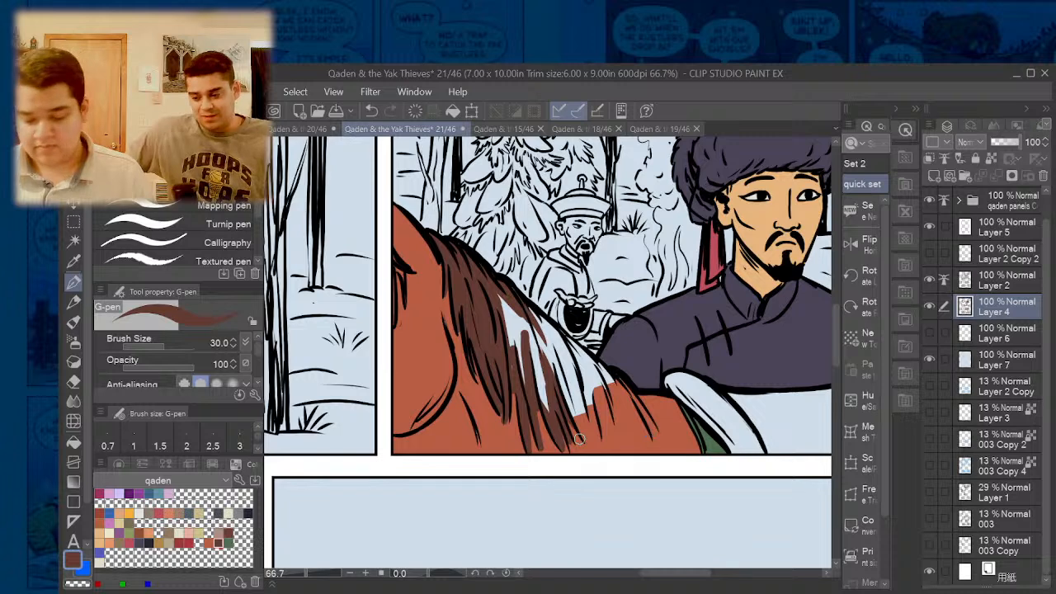
- Paint dark brown strokes across the lower ends of the rear mane locks on the forest panel horse
mouse_move(654, 436)
left_mouse_down()
mouse_move(613, 373)
mouse_move(643, 426)
left_mouse_up()
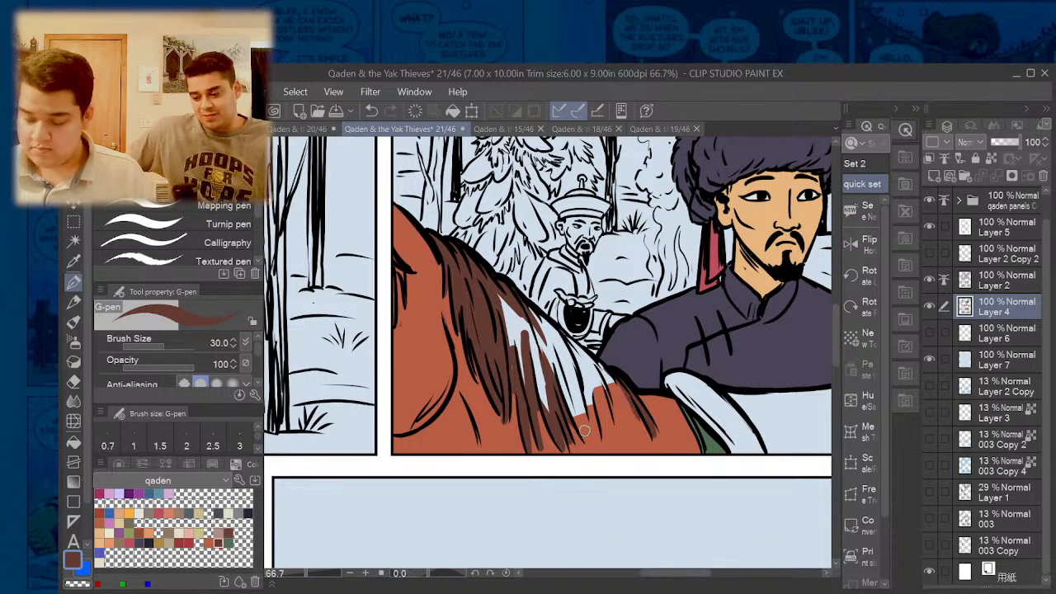
key("g")
key("p")
mouse_move(578, 419)
left_mouse_down()
mouse_move(593, 446)
mouse_move(586, 421)
mouse_move(604, 442)
mouse_move(601, 403)
mouse_move(616, 429)
mouse_move(642, 417)
left_mouse_up()
key("g")
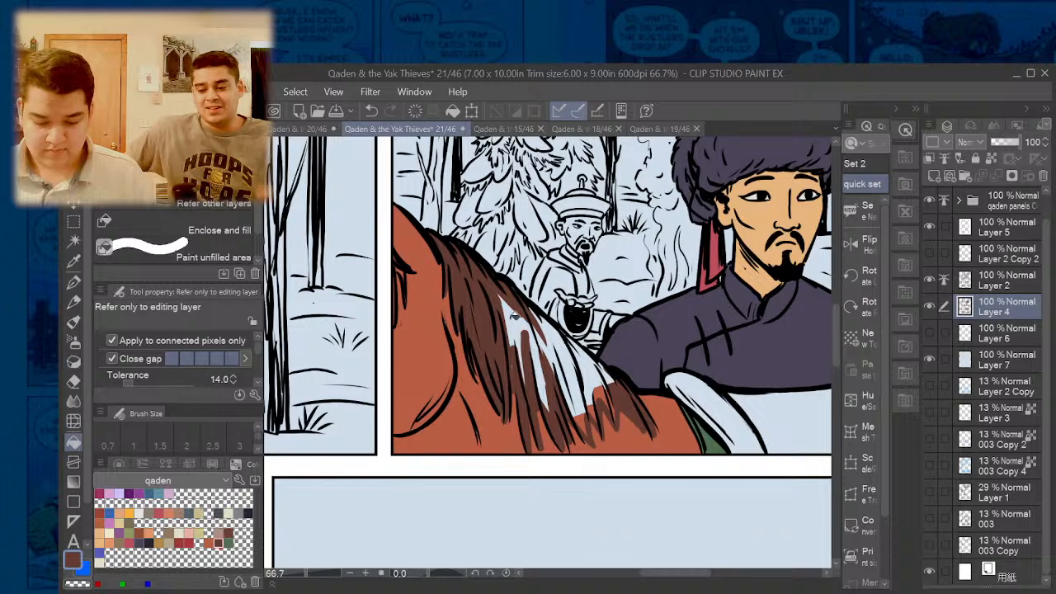
- Fill the open areas between the mane locks with dark brown and paint over the leftover slivers
left_click_drag(512, 310, 596, 376)
key("p")
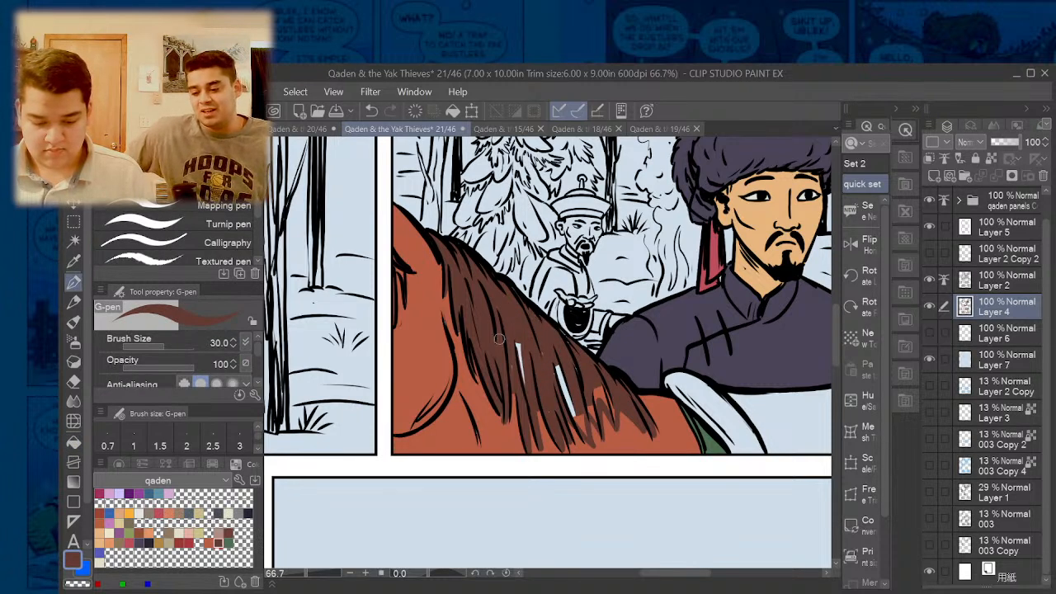
mouse_move(517, 343)
left_mouse_down()
mouse_move(528, 381)
mouse_move(515, 342)
mouse_move(557, 392)
mouse_move(547, 346)
mouse_move(573, 410)
mouse_move(584, 428)
mouse_move(575, 383)
mouse_move(594, 421)
left_mouse_up()
left_click_drag(588, 386, 614, 415)
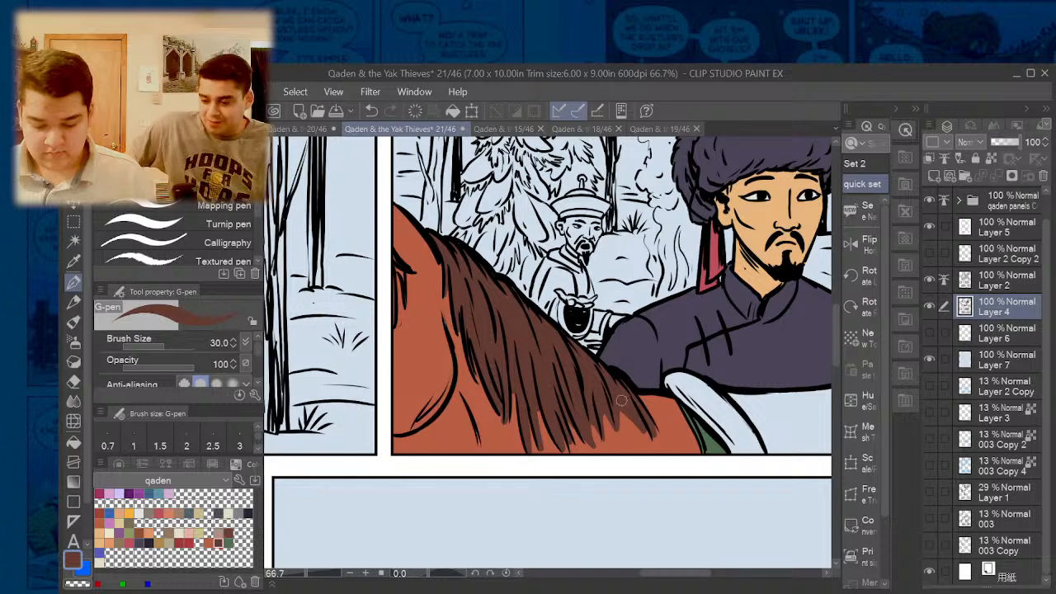
- Fill the saddle on the forest panel horse with light brown, including its front and rear raised edges
key("g")
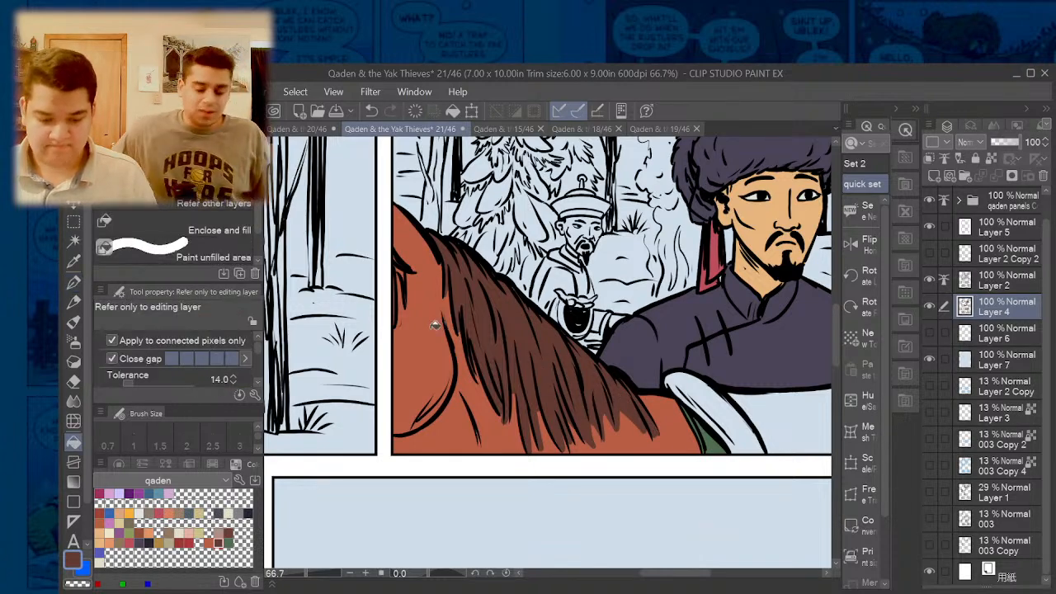
scroll(436, 326, "down", 3)
scroll(643, 388, "up", 2)
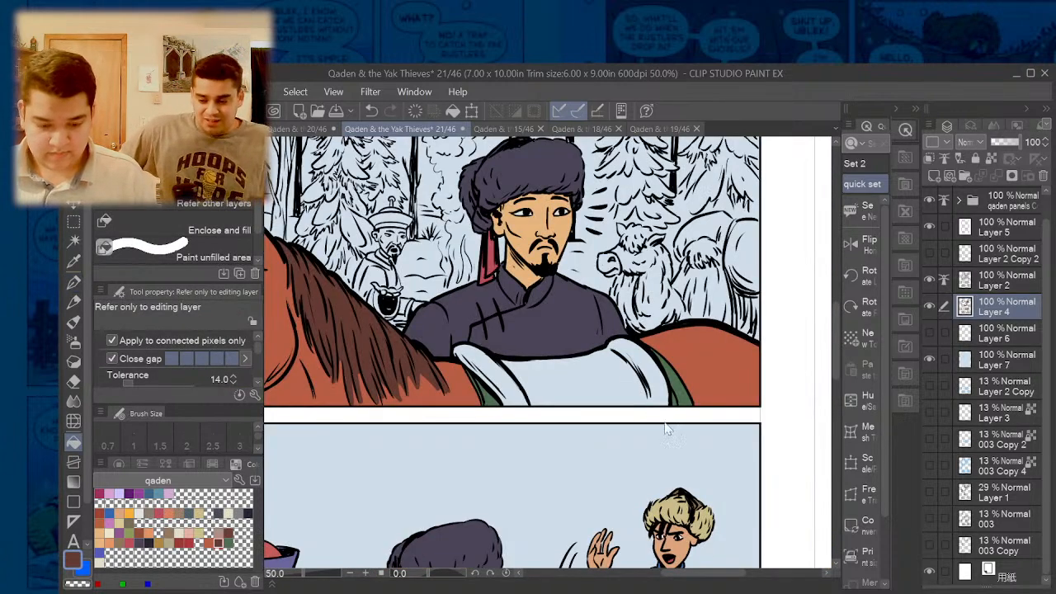
scroll(582, 400, "down", 3)
scroll(632, 494, "up", 3)
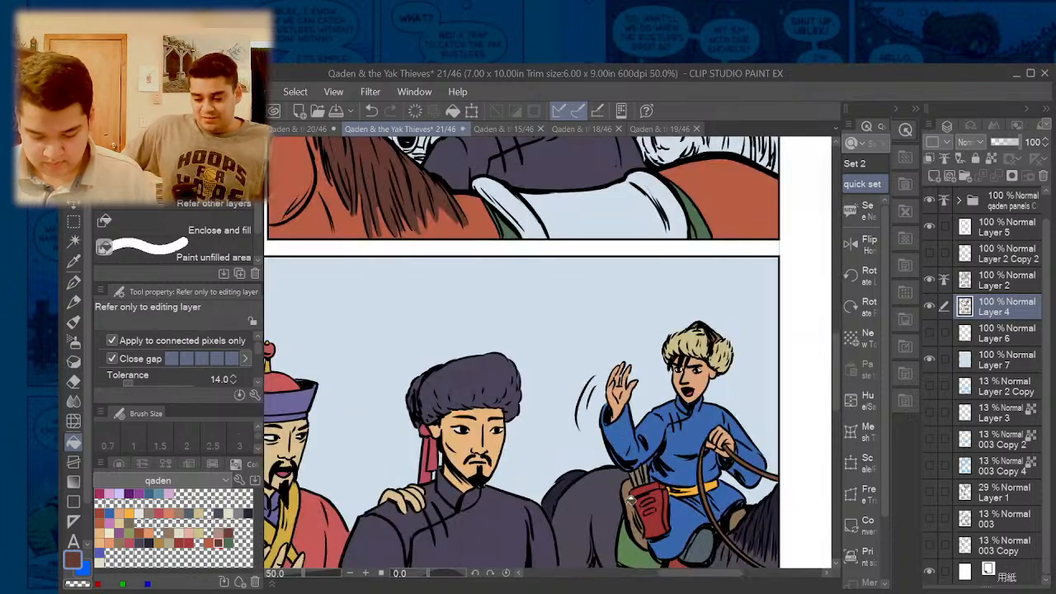
left_click(599, 216)
left_click(512, 206)
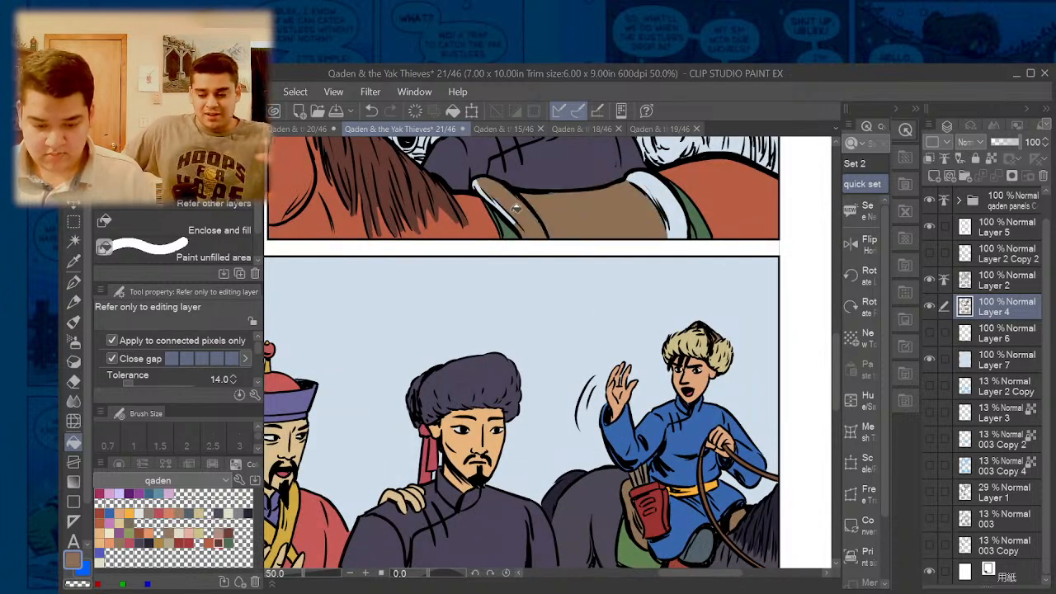
left_click(503, 207)
left_click(493, 200)
left_click(655, 183)
scroll(485, 180, "up", 1)
key("p")
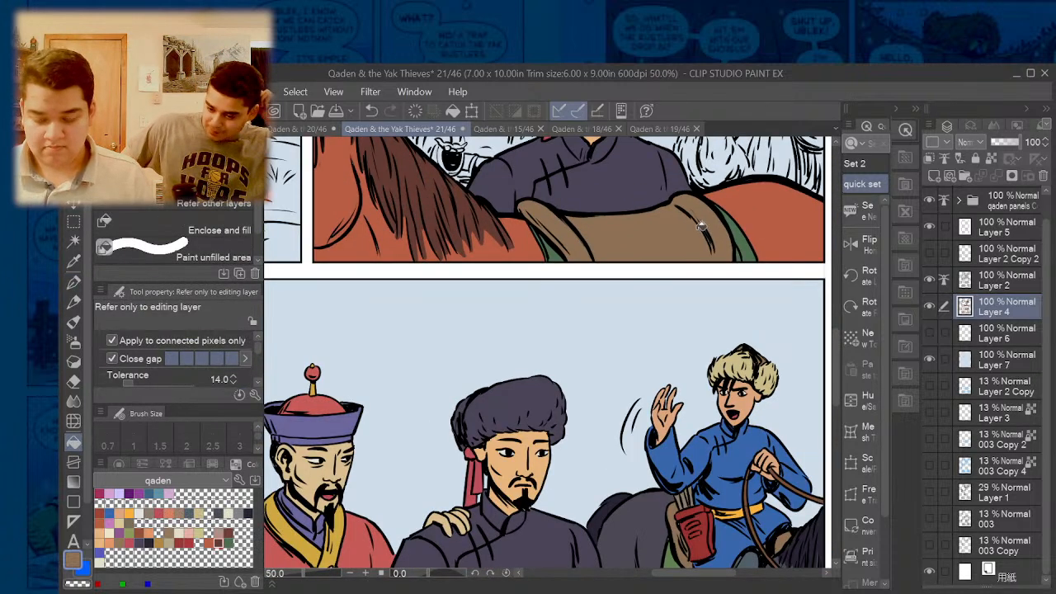
scroll(701, 227, "up", 1)
key("p")
key("g")
- Fill the hat brim and collar of the small background man in the forest panel with purple
scroll(684, 323, "down", 3)
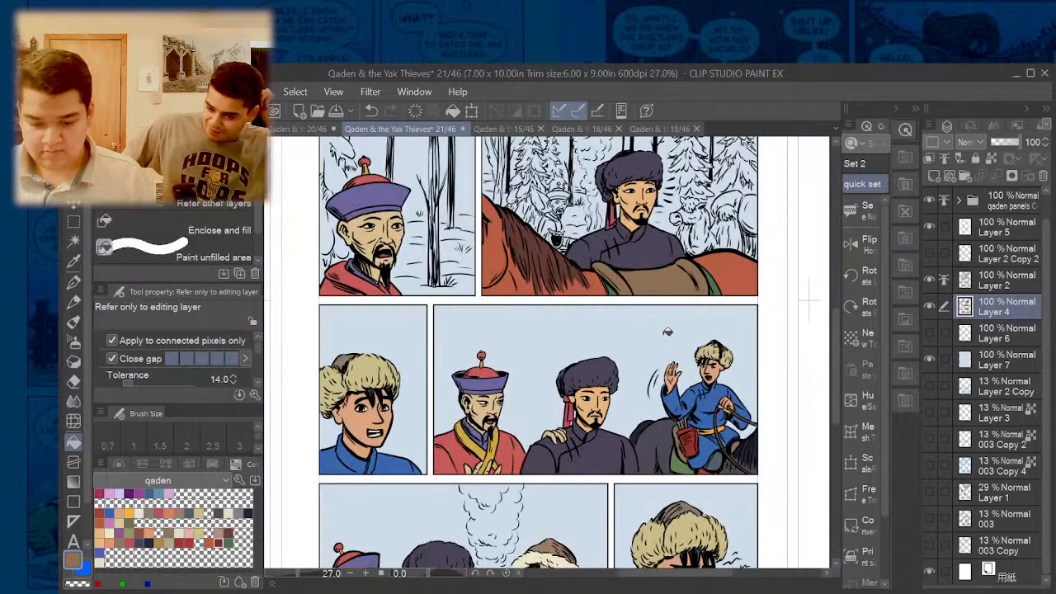
scroll(609, 453, "down", 1)
left_click_drag(840, 401, 836, 416)
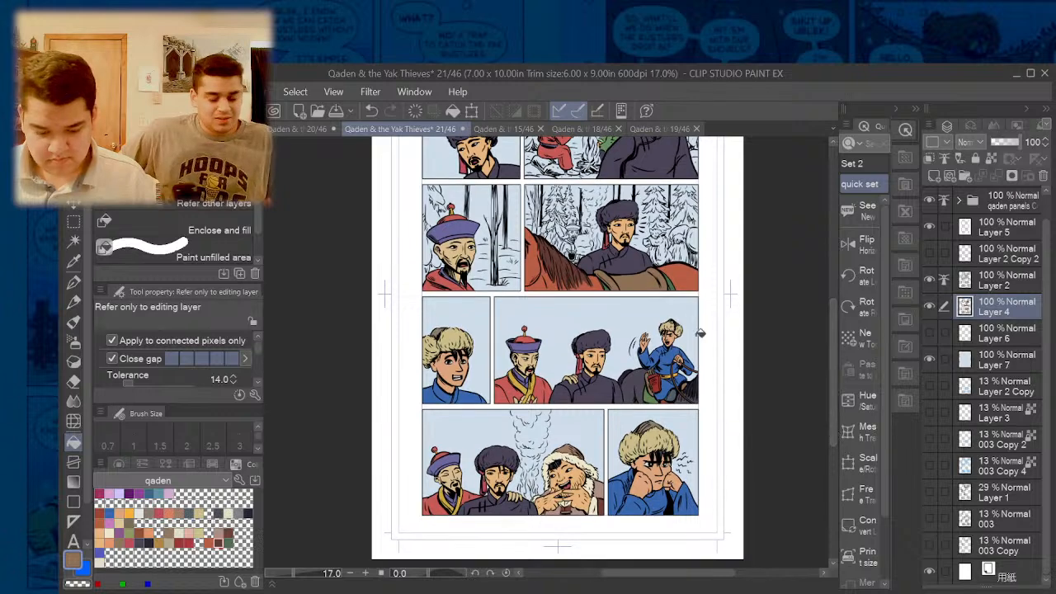
scroll(518, 302, "up", 2)
scroll(607, 178, "up", 5)
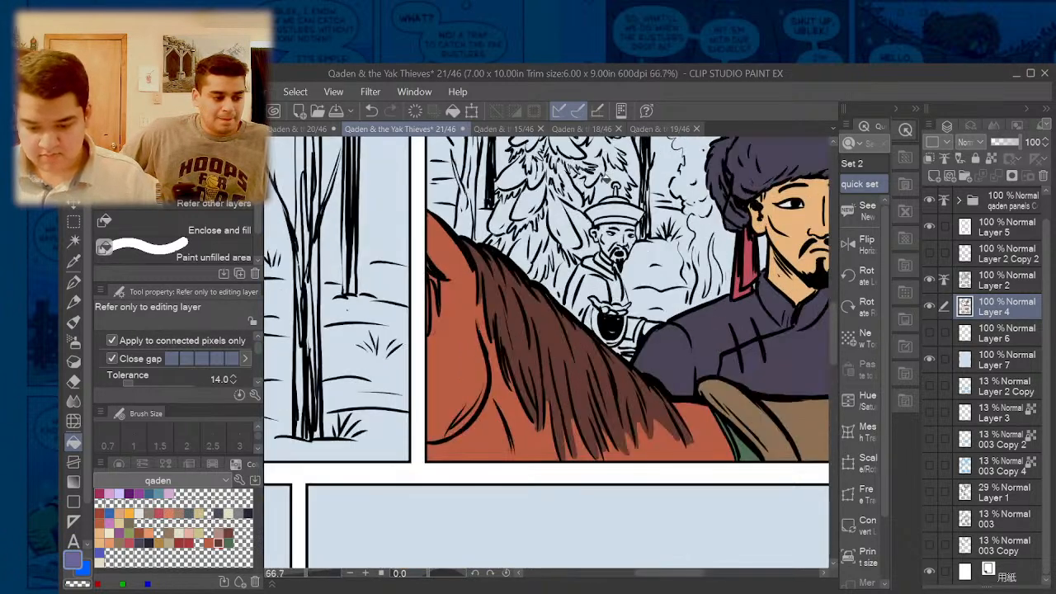
left_click(610, 223)
left_click(591, 355)
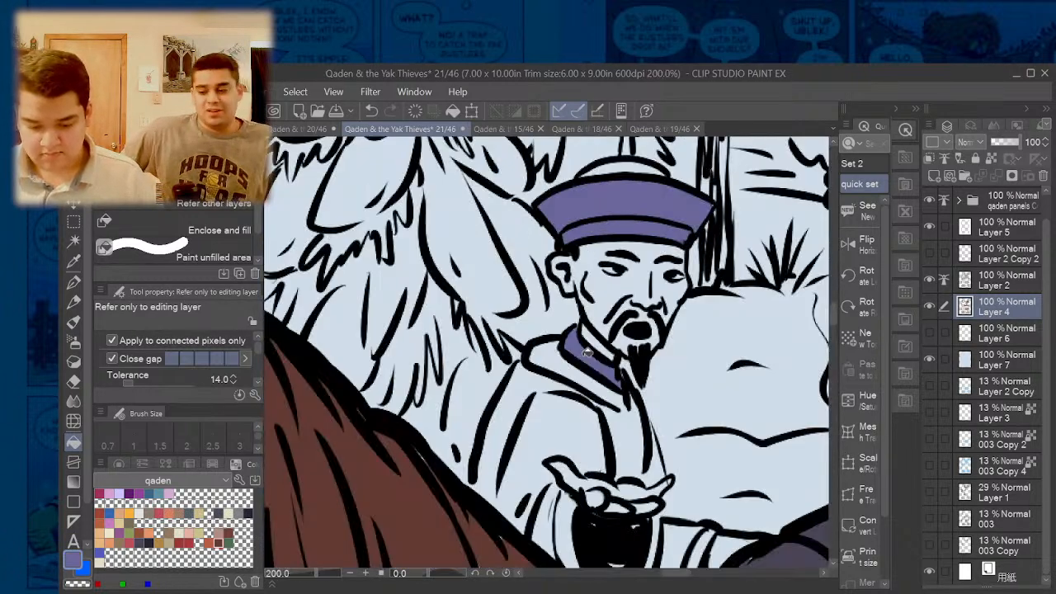
- Fill the background man's sleeve cuff with the gold sampled from the hat ornament in the neighbouring panel
scroll(651, 356, "down", 3)
scroll(726, 404, "down", 1)
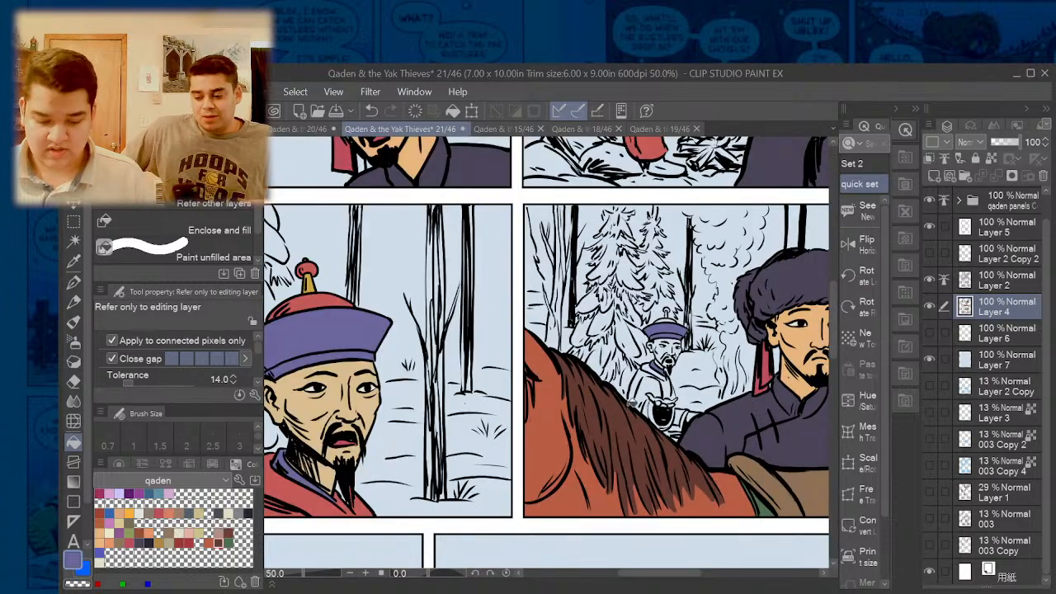
scroll(539, 395, "down", 1)
scroll(422, 344, "up", 1)
left_click(419, 328, "alt")
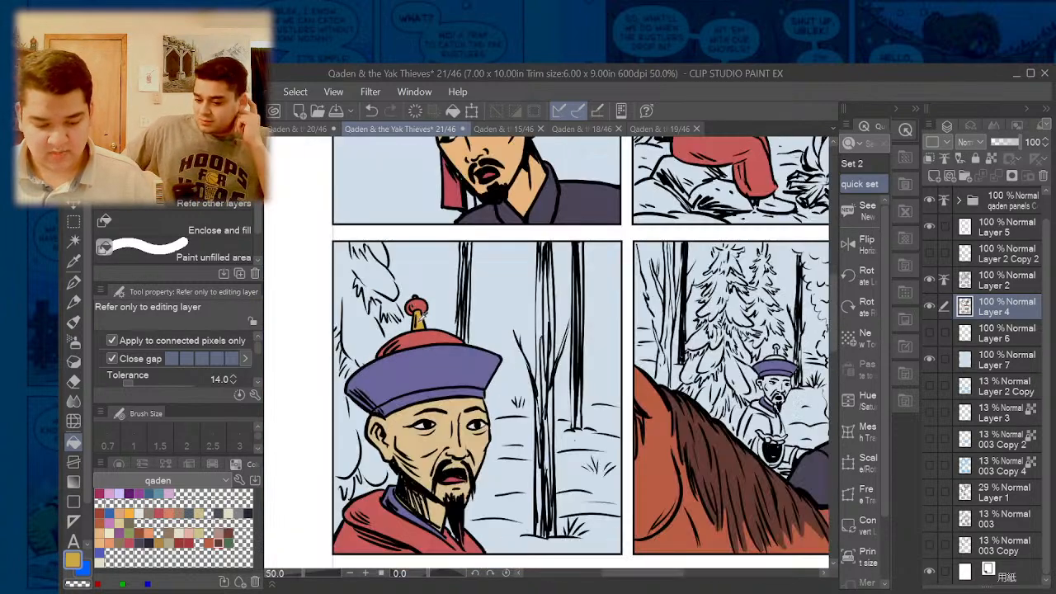
scroll(419, 318, "up", 1)
scroll(755, 441, "up", 3)
left_click(752, 442)
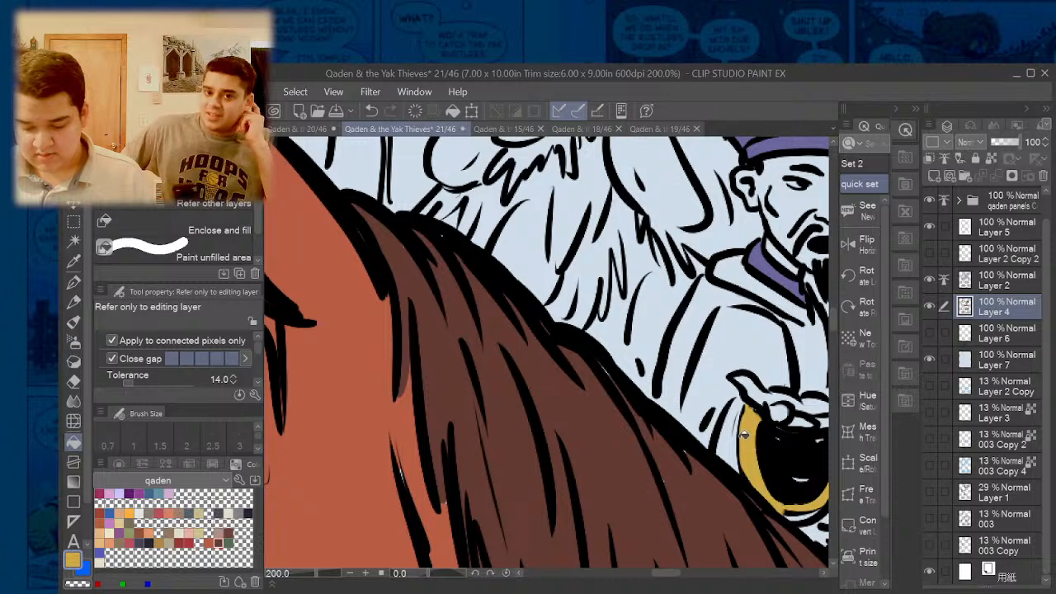
- Fill the background man's face and hands with the skin tone sampled from the same character in the neighbouring panel
scroll(713, 411, "down", 3)
left_click(356, 379, "alt")
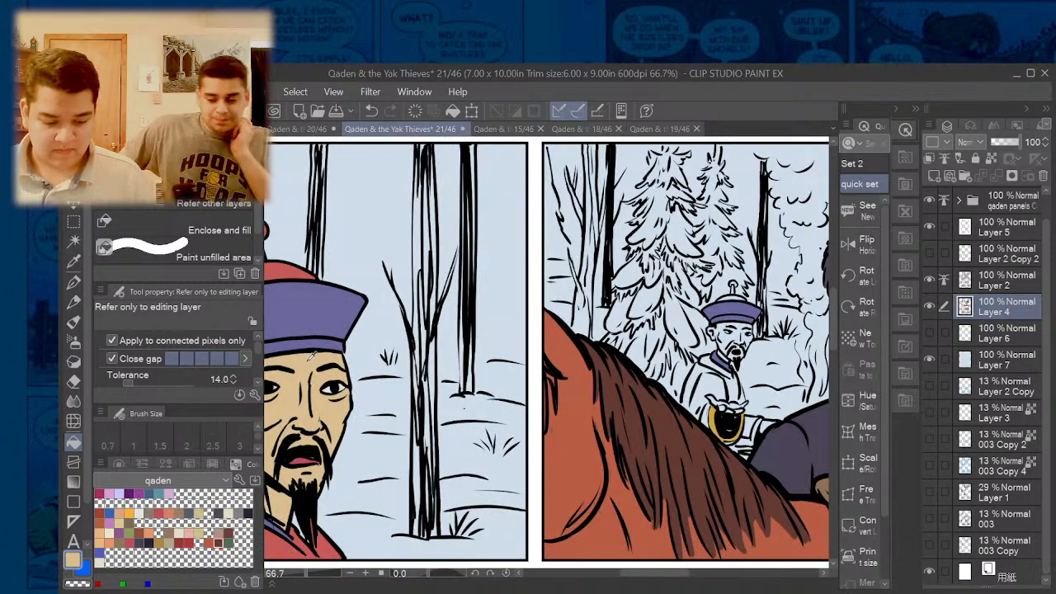
scroll(744, 353, "up", 3)
left_click(727, 368)
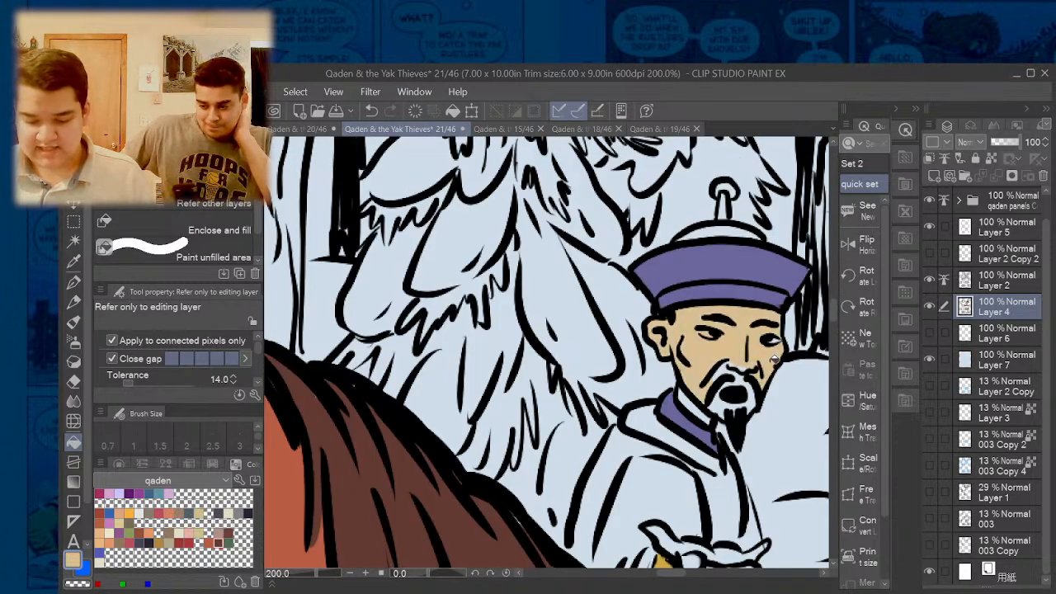
scroll(664, 394, "down", 3)
scroll(681, 445, "up", 3)
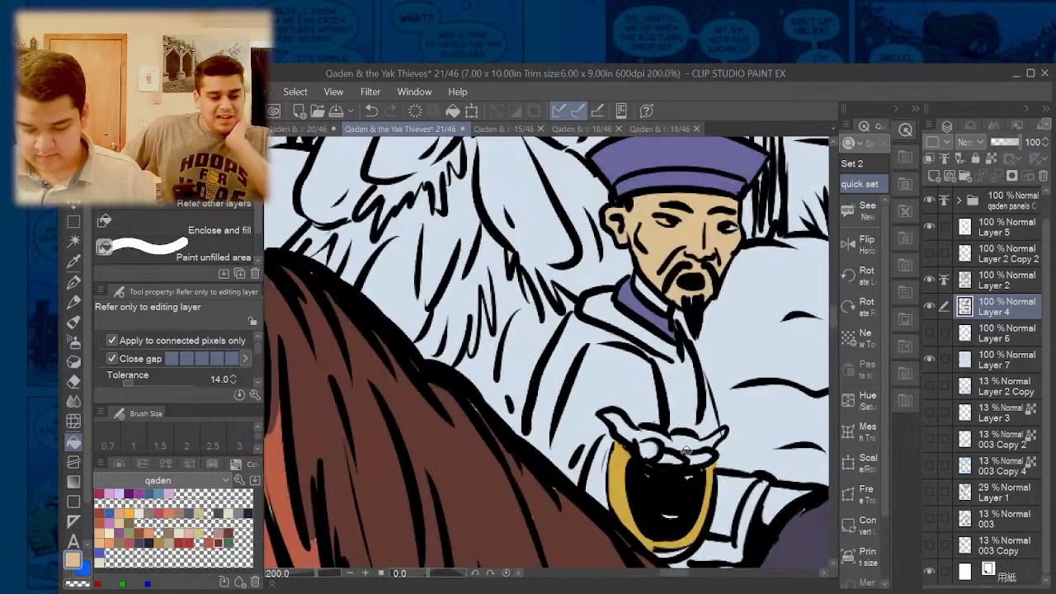
left_click(690, 451)
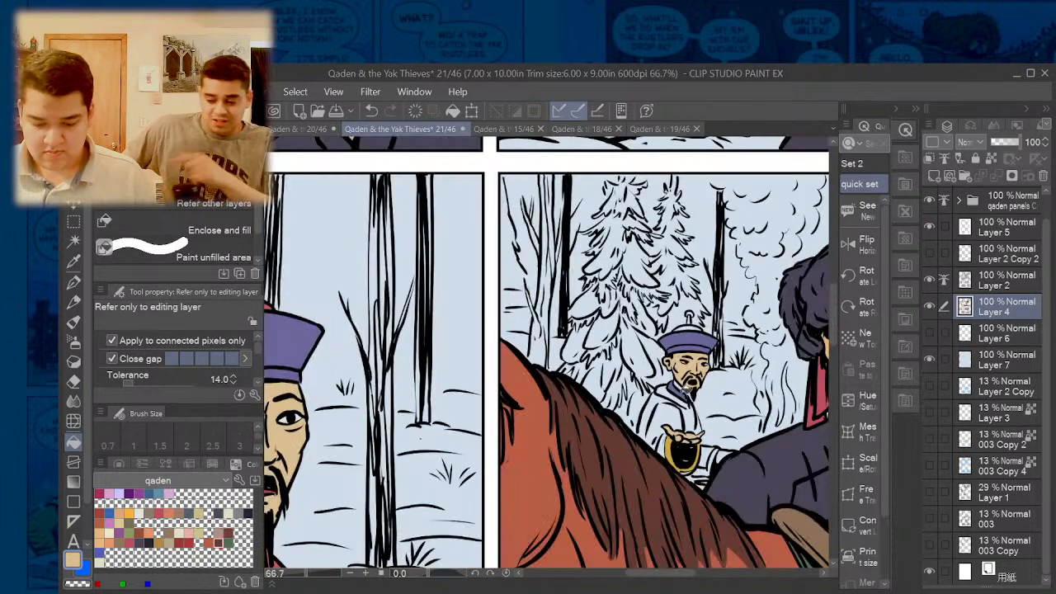
- Fill the crown and knob of the background man's hat with the neighbouring hat's red, and the knob's stem with gold
scroll(685, 438, "down", 3)
scroll(680, 382, "down", 1)
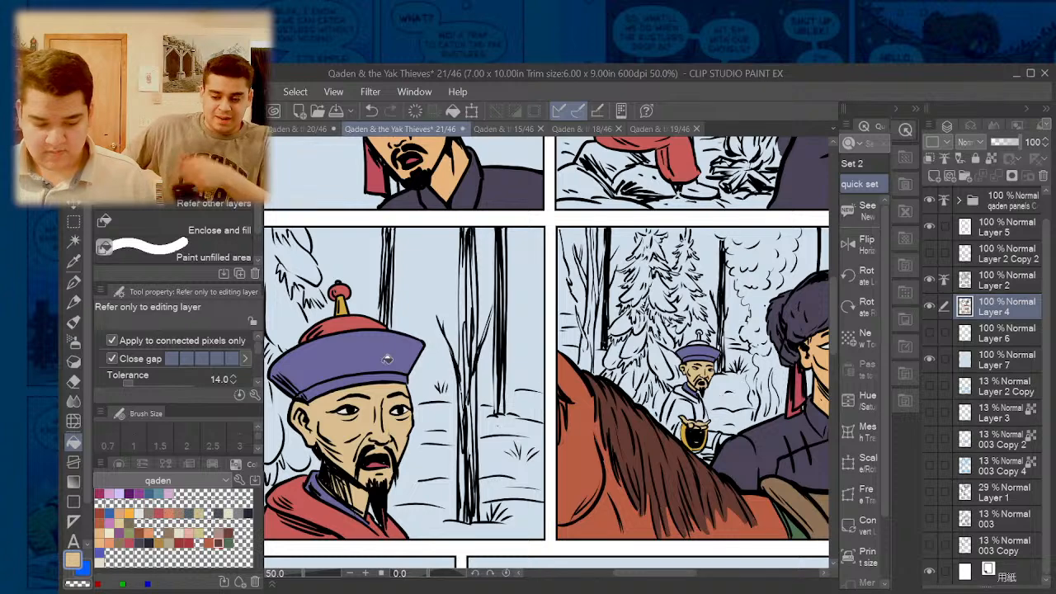
left_click(345, 320, "alt")
scroll(703, 339, "up", 4)
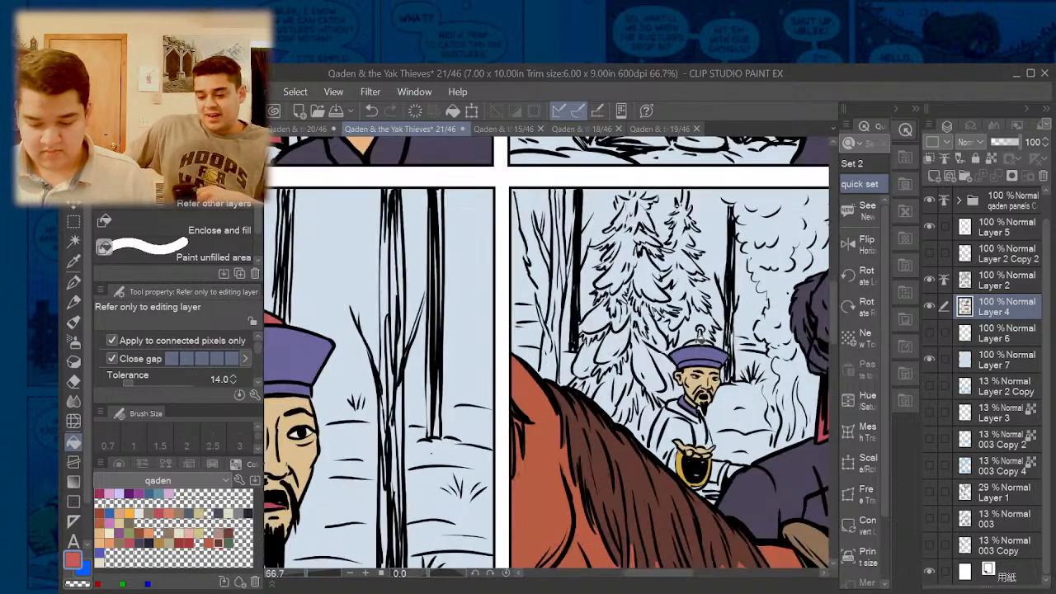
left_click(701, 346)
scroll(703, 342, "down", 3)
scroll(601, 367, "down", 1)
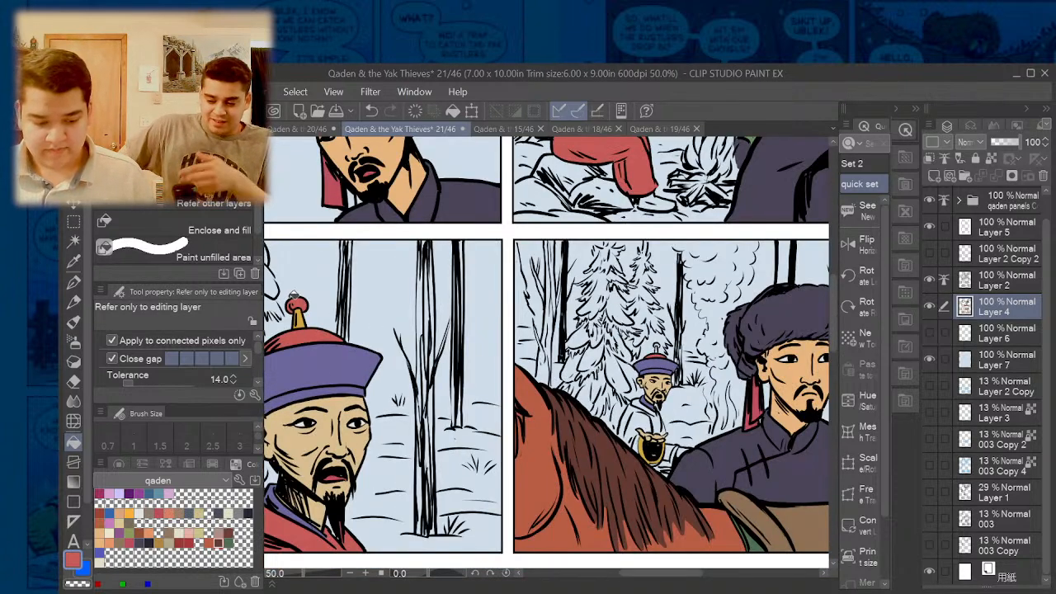
scroll(652, 346, "up", 4)
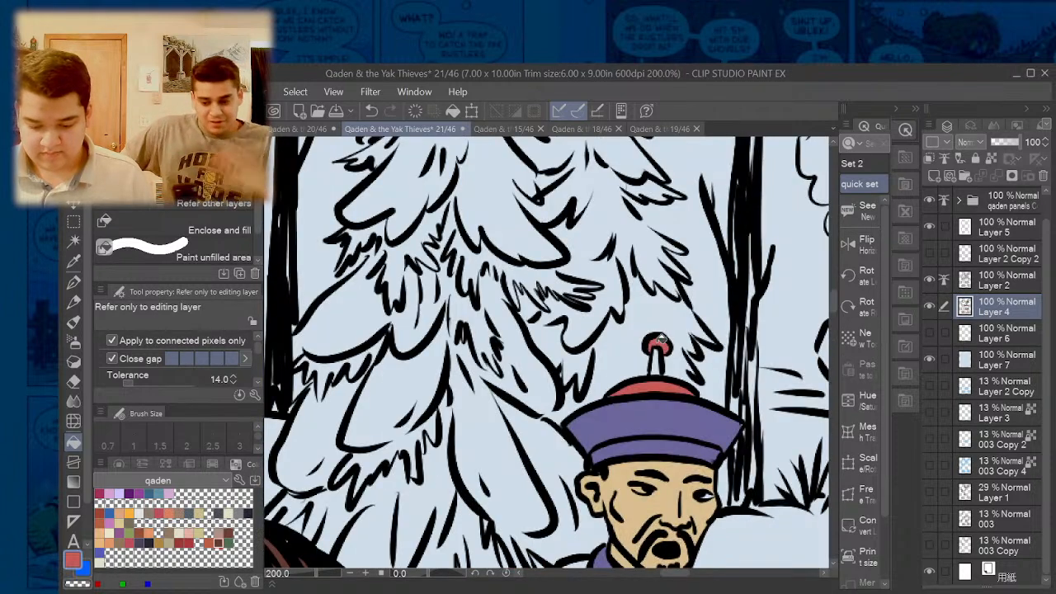
scroll(664, 347, "down", 3)
scroll(669, 373, "down", 1)
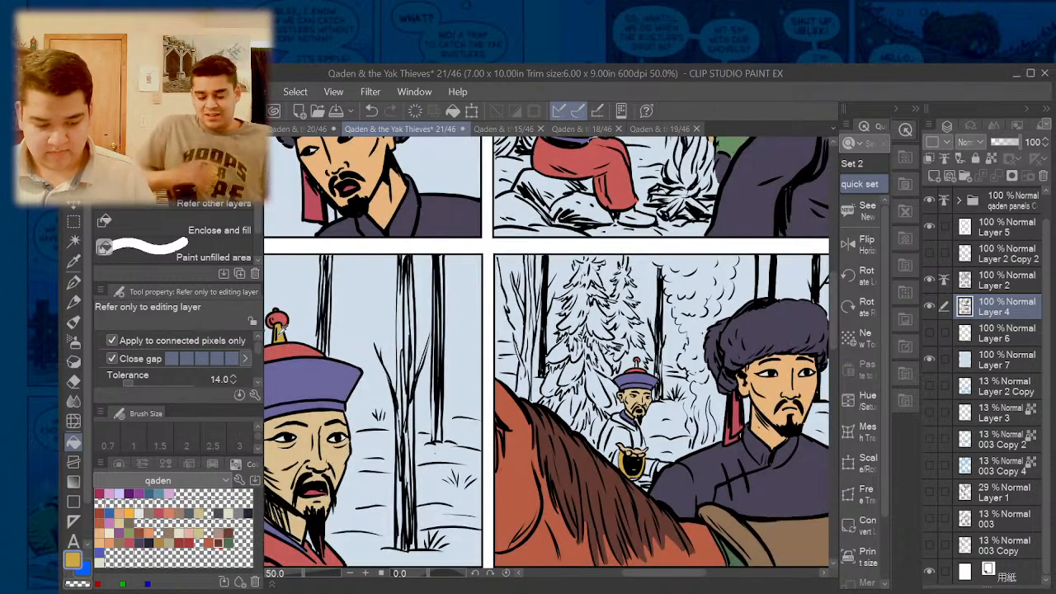
scroll(641, 363, "up", 1)
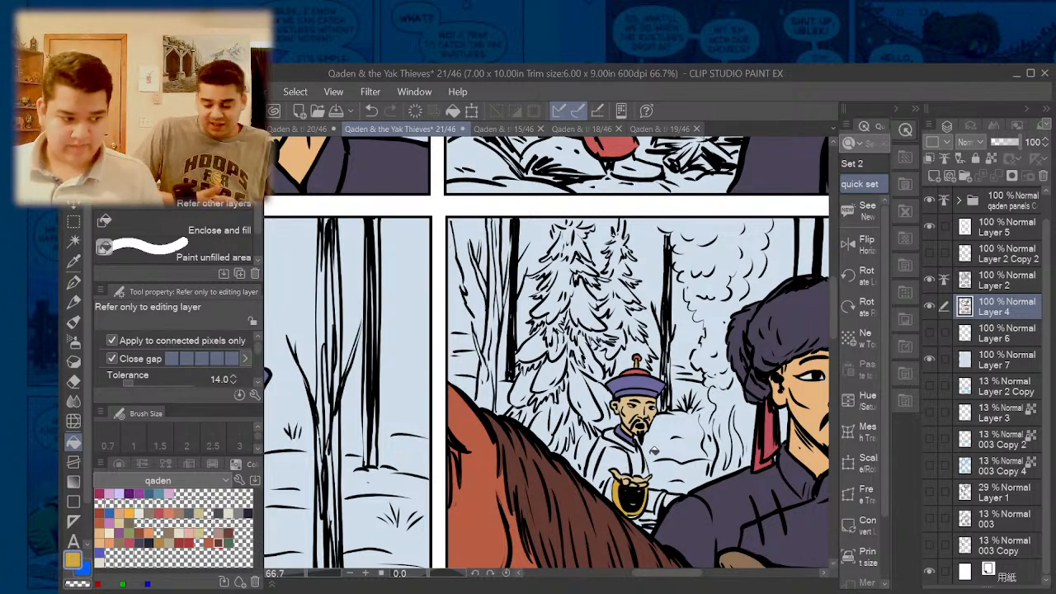
- Fill the background man's robe with the red sampled from the neighbouring panel's robe, and pick up the skin tone of his hands
scroll(662, 404, "down", 2)
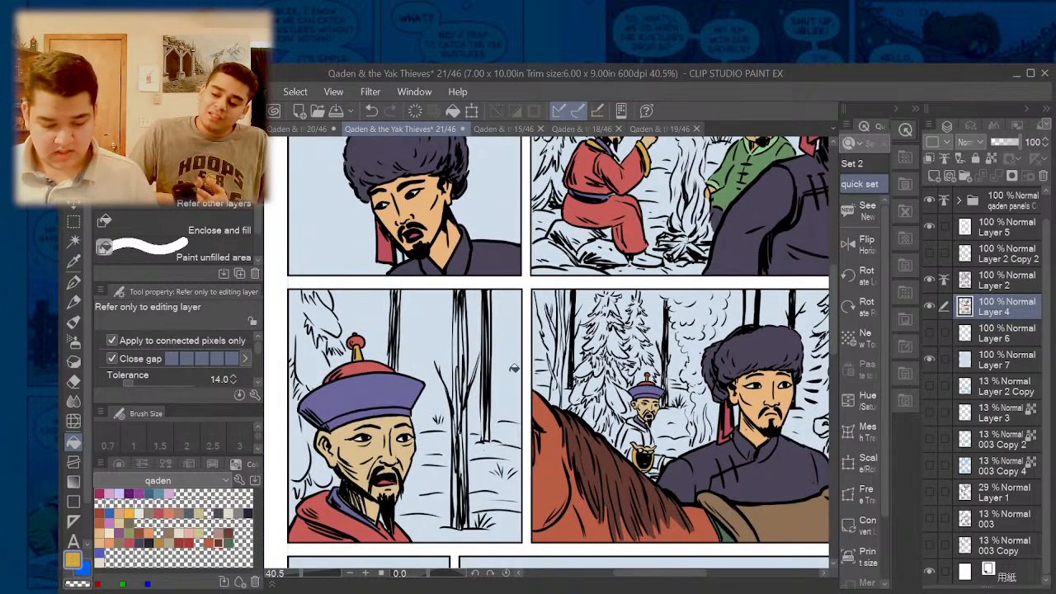
left_click(338, 509, "alt")
scroll(624, 441, "up", 4)
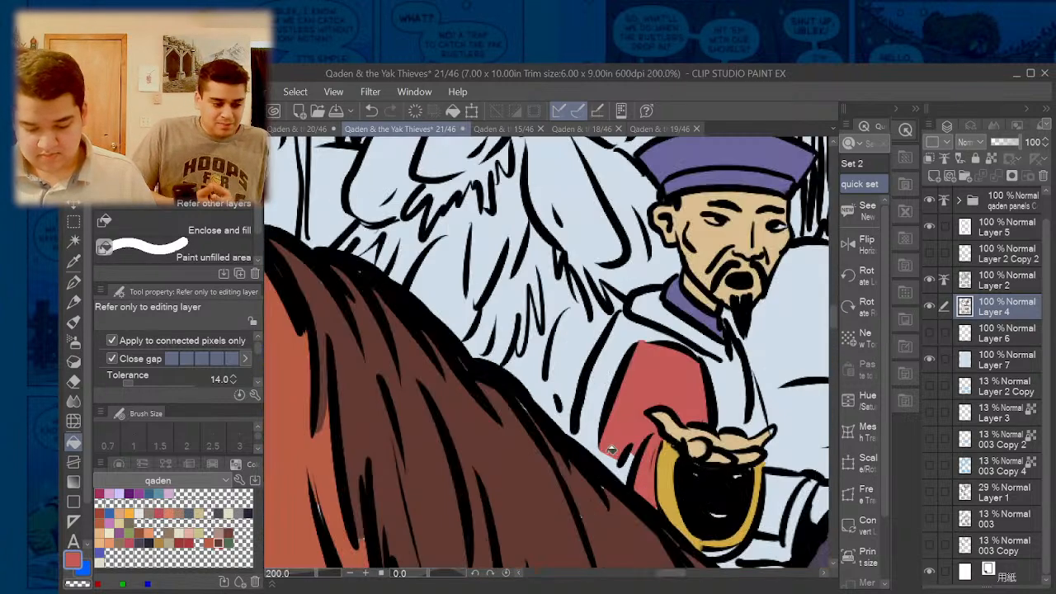
left_click_drag(610, 450, 597, 435)
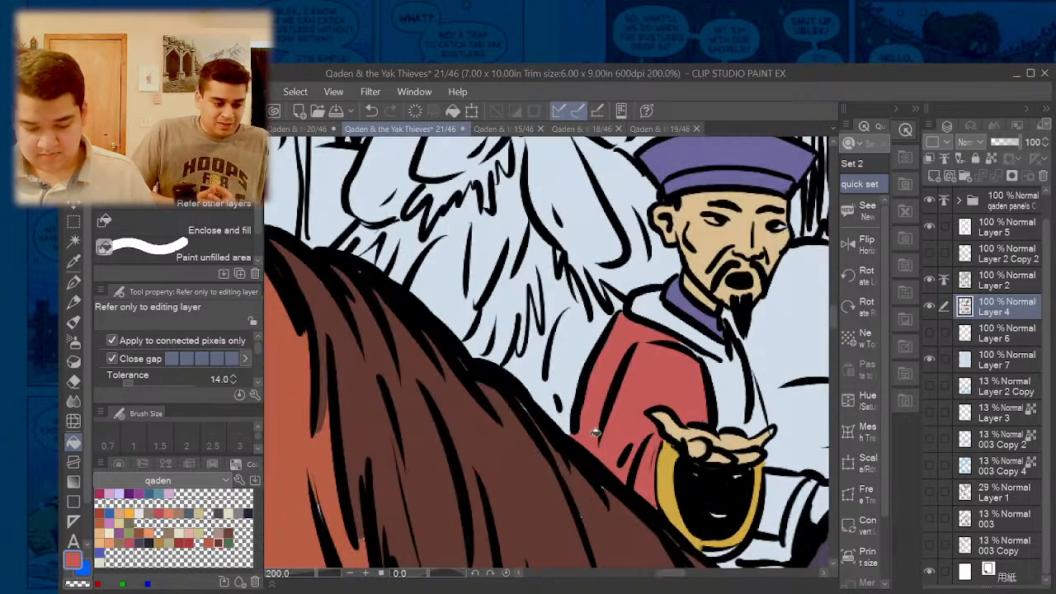
left_click_drag(657, 318, 668, 316)
key("p")
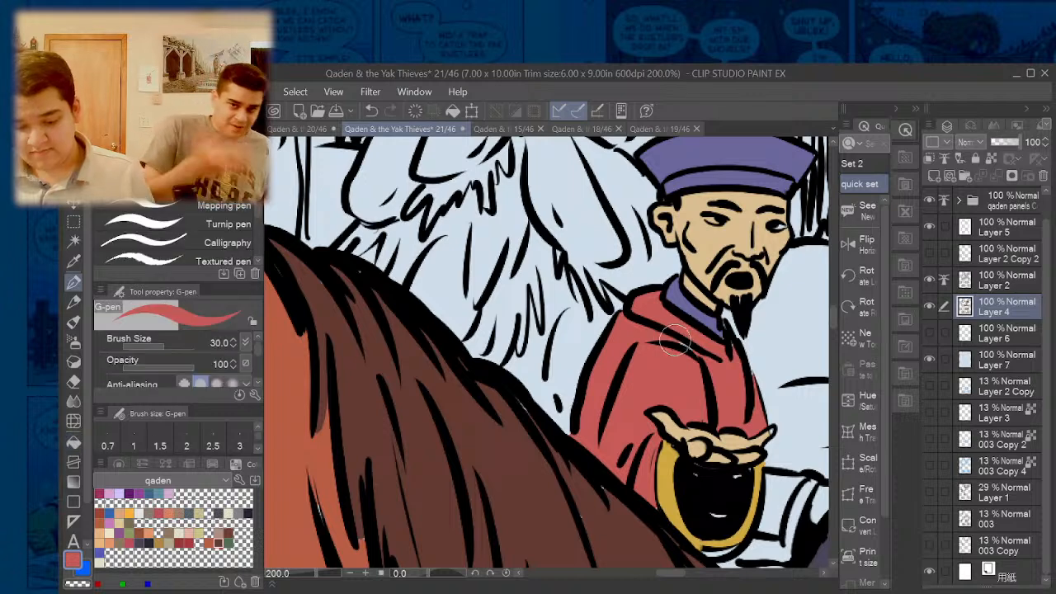
key("g")
left_click(751, 433, "alt")
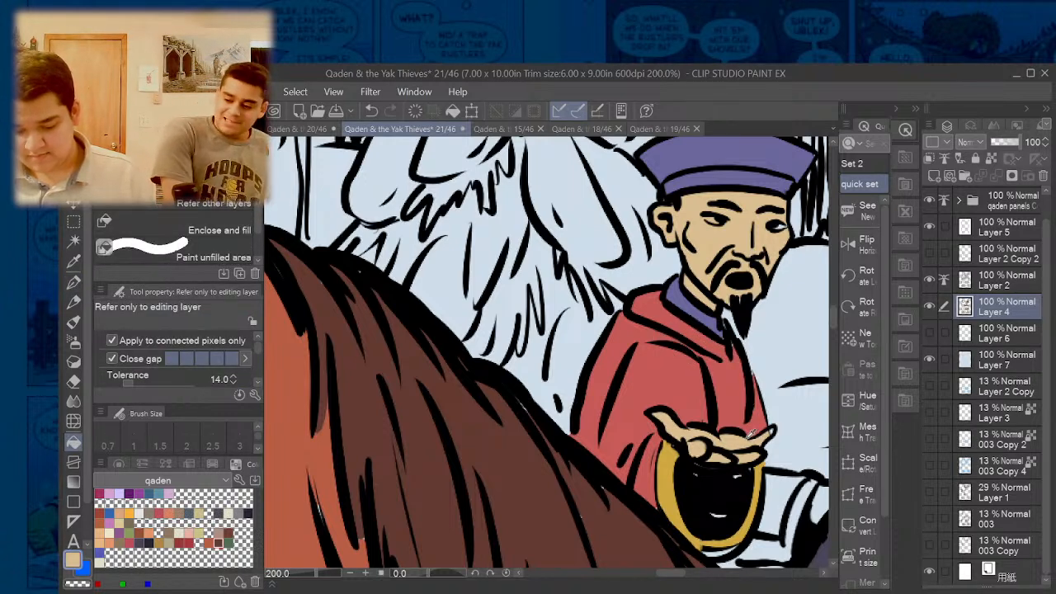
key("p")
key("g")
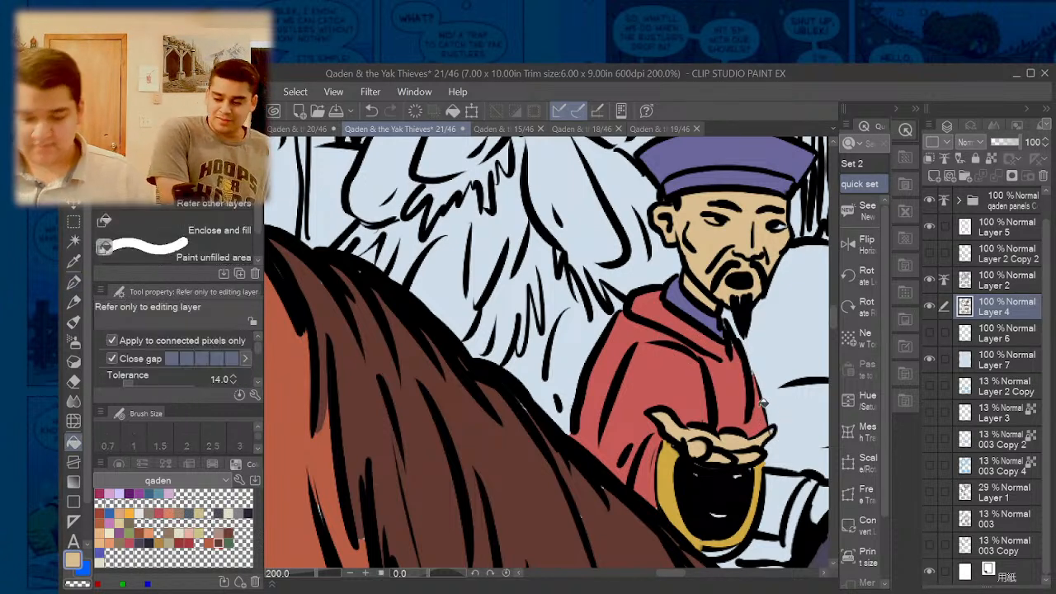
- Try to fill the background man's far sleeve with the off-white sampled from the neighbouring panel's eye
scroll(766, 407, "down", 4)
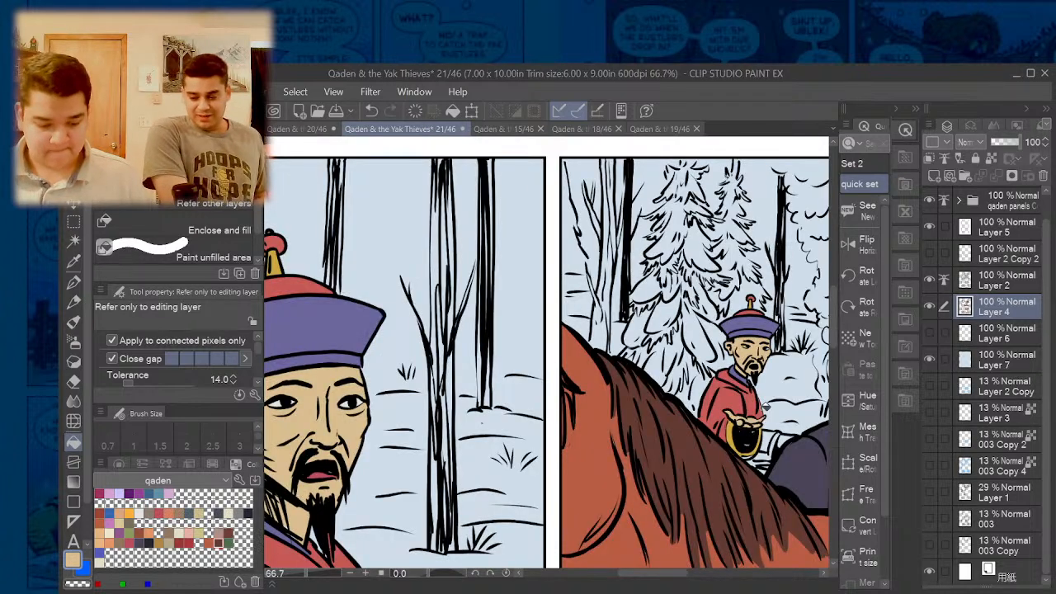
left_click(277, 403, "alt")
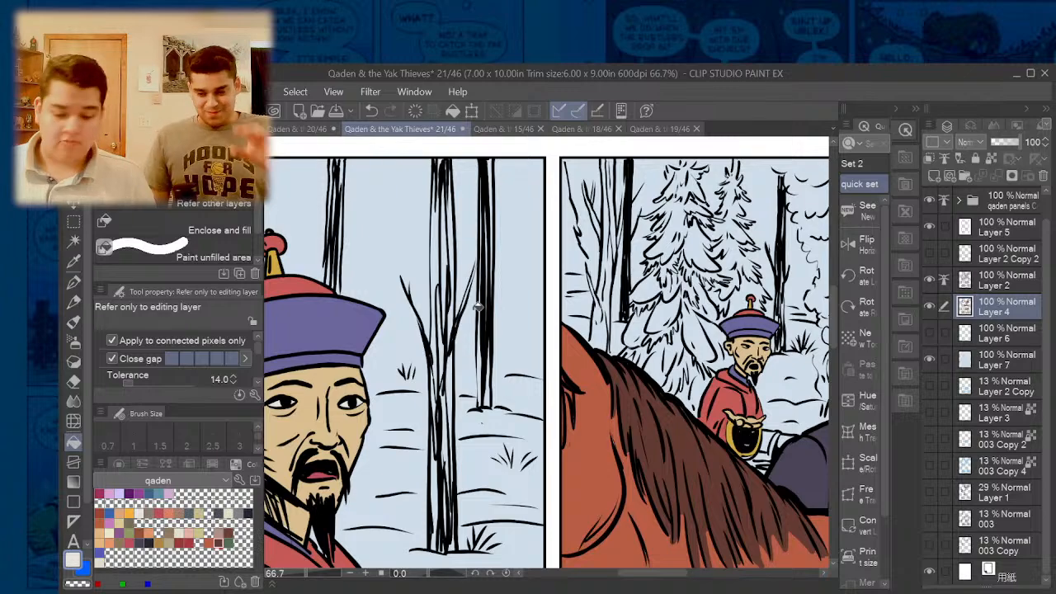
scroll(478, 305, "down", 3)
scroll(676, 321, "up", 3)
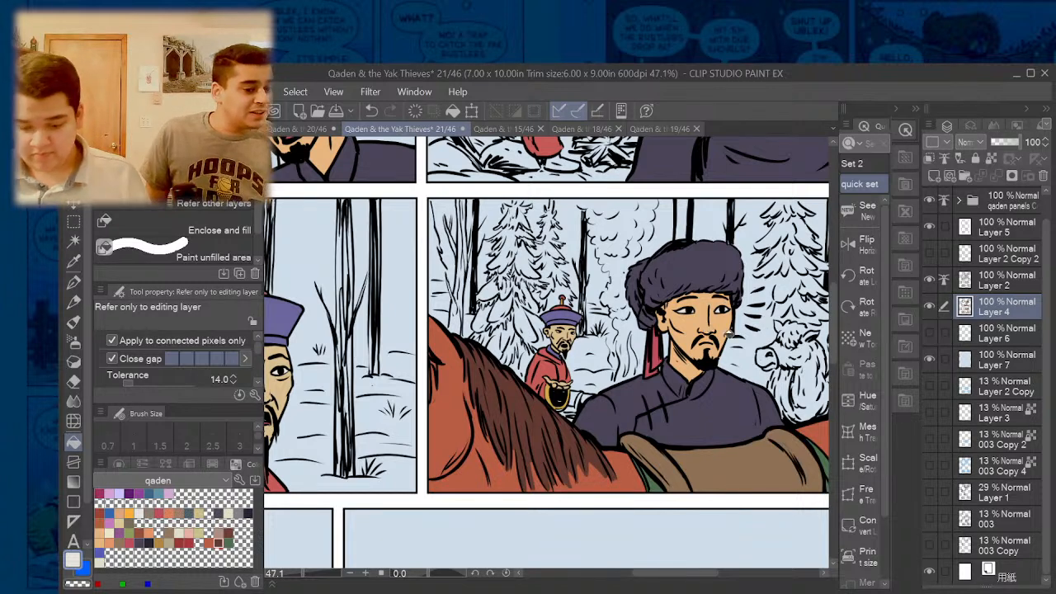
scroll(557, 393, "up", 1)
scroll(573, 394, "up", 3)
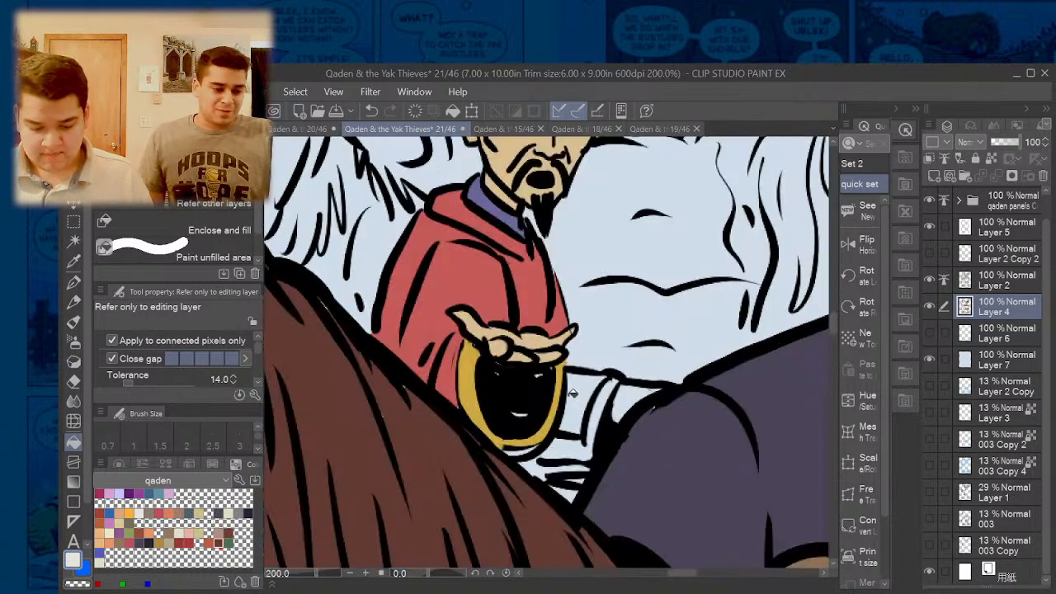
left_click(584, 397)
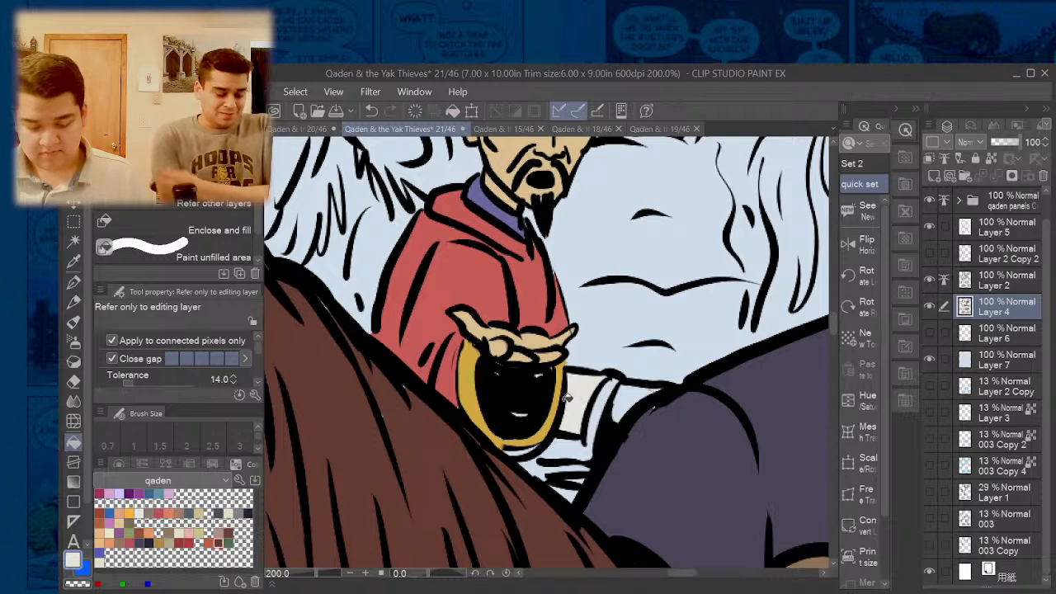
key("ctrl+z")
- Fill the background man's far sleeve and lower robe with the robe's red, and his far hand with the skin tone of his other hand
left_click(441, 321, "alt")
left_click(586, 394)
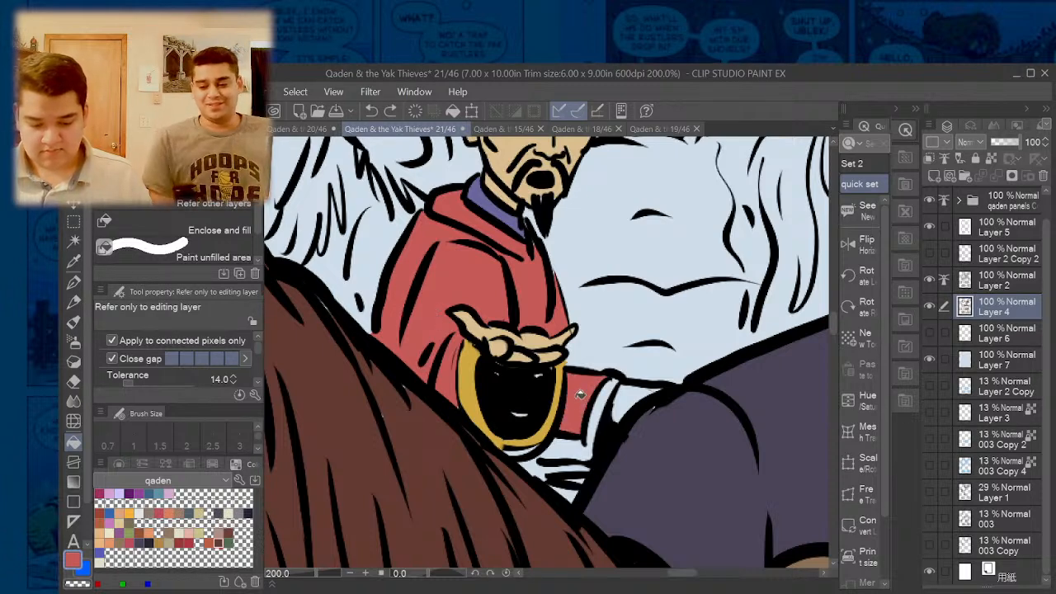
left_click(574, 434)
left_click(543, 458)
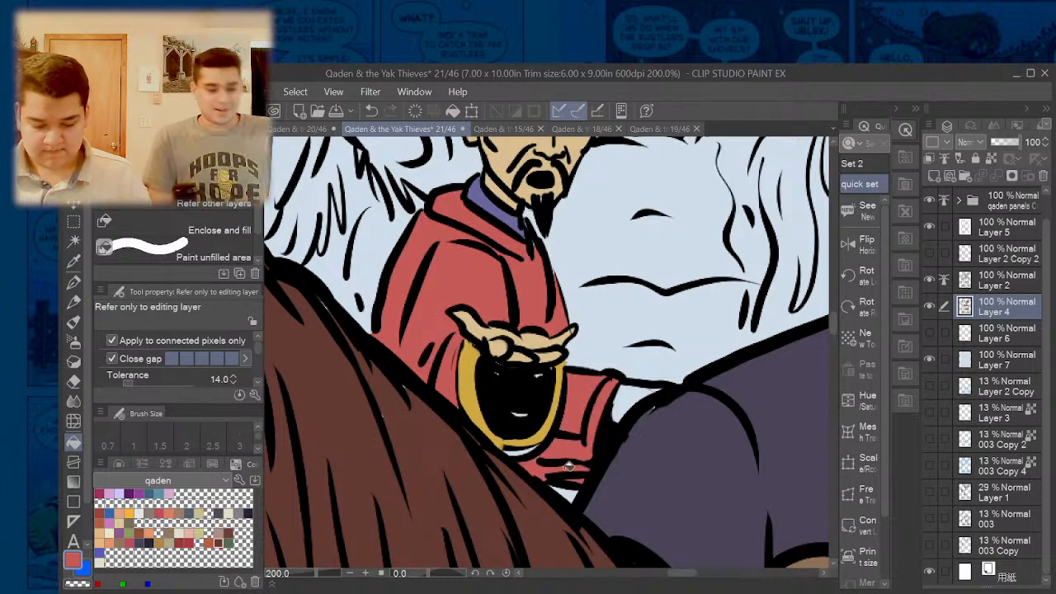
left_click(533, 339, "alt")
scroll(640, 404, "down", 5)
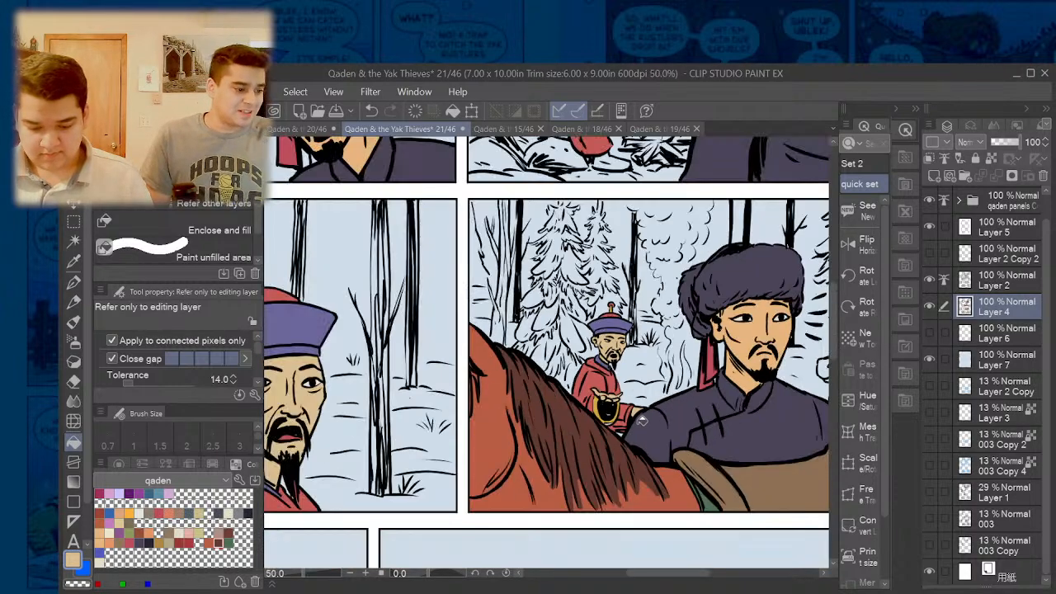
- Sample the off-white from the rider's eye and use it for the whites of the background man's eyes
scroll(634, 397, "up", 3)
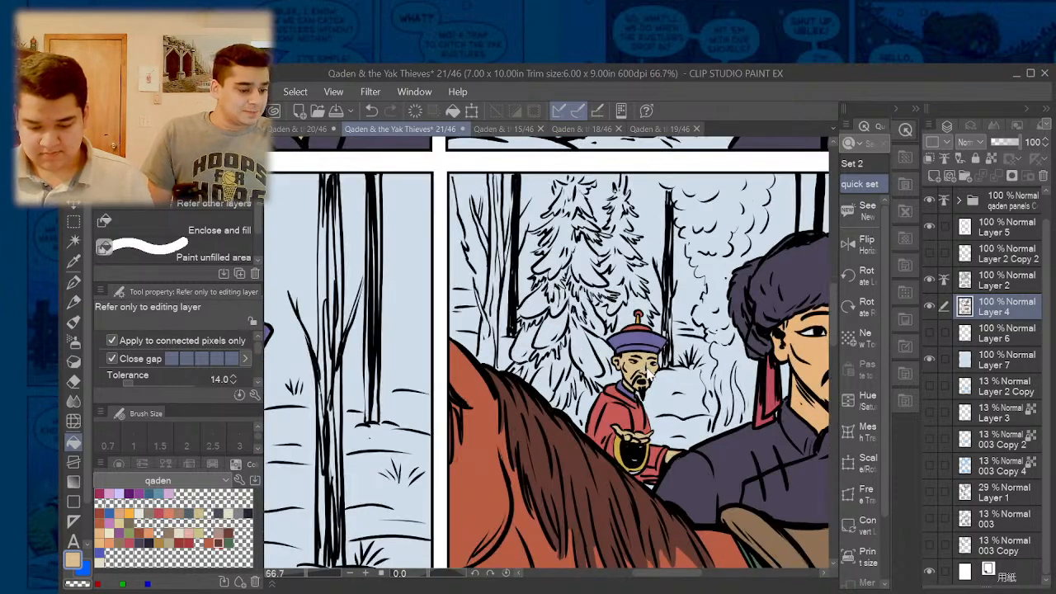
scroll(651, 366, "up", 5)
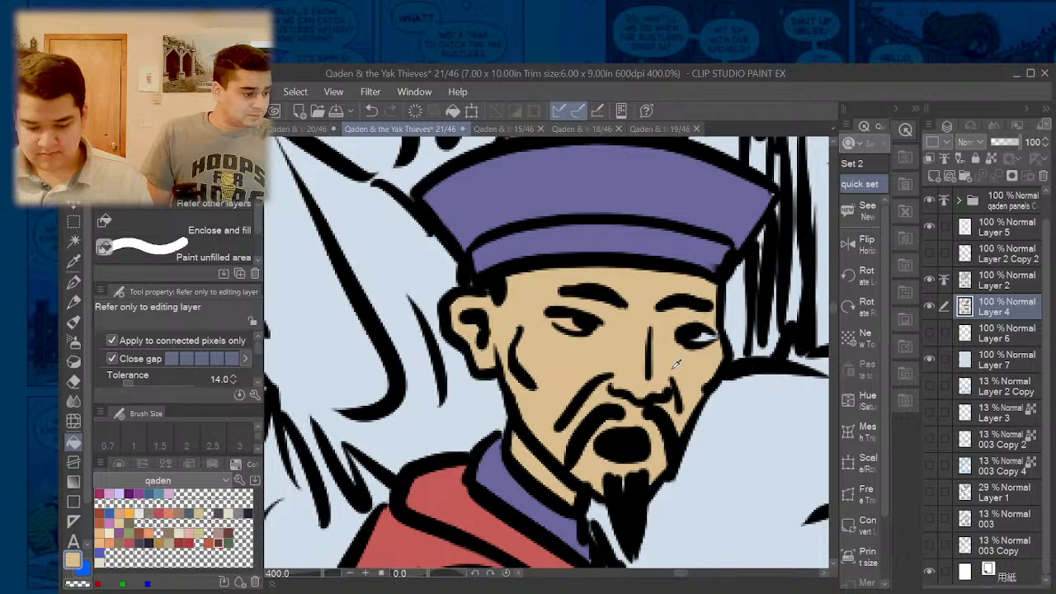
scroll(651, 366, "down", 5)
scroll(652, 367, "up", 1)
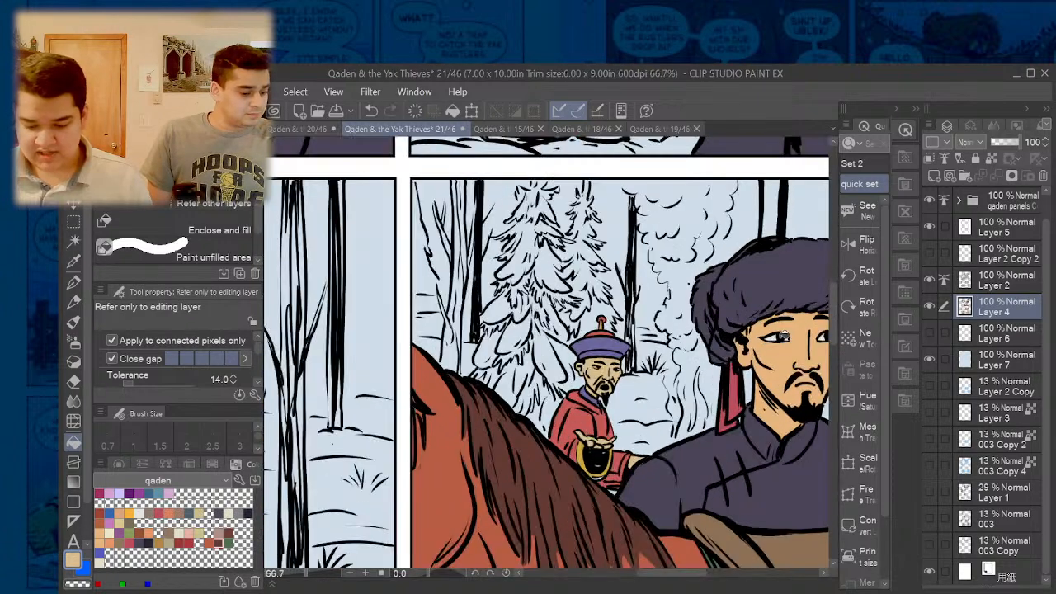
scroll(697, 359, "up", 3)
key("p")
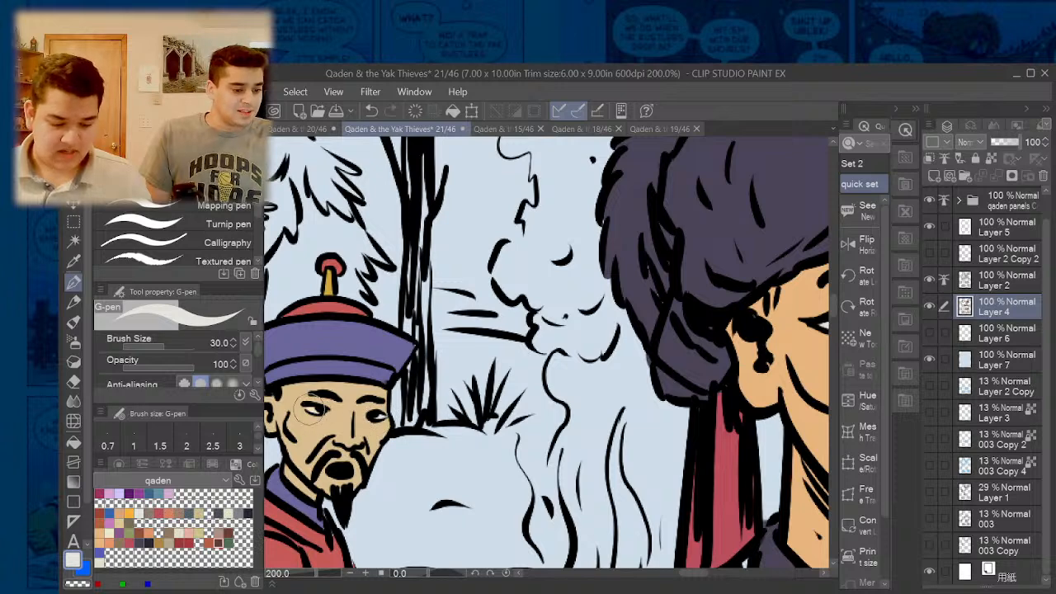
key("g")
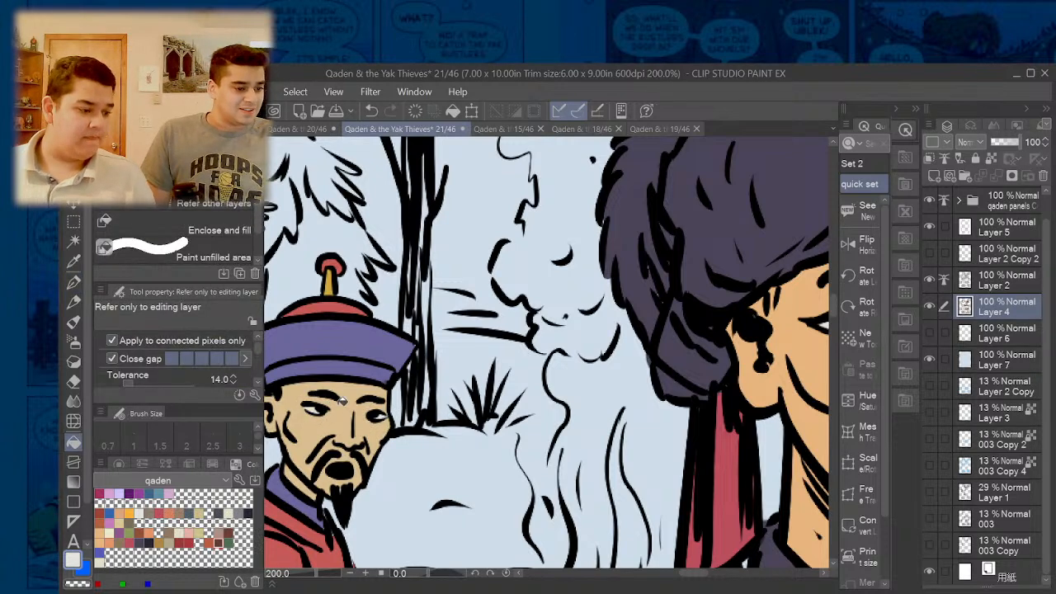
scroll(323, 394, "down", 3)
scroll(400, 446, "down", 1)
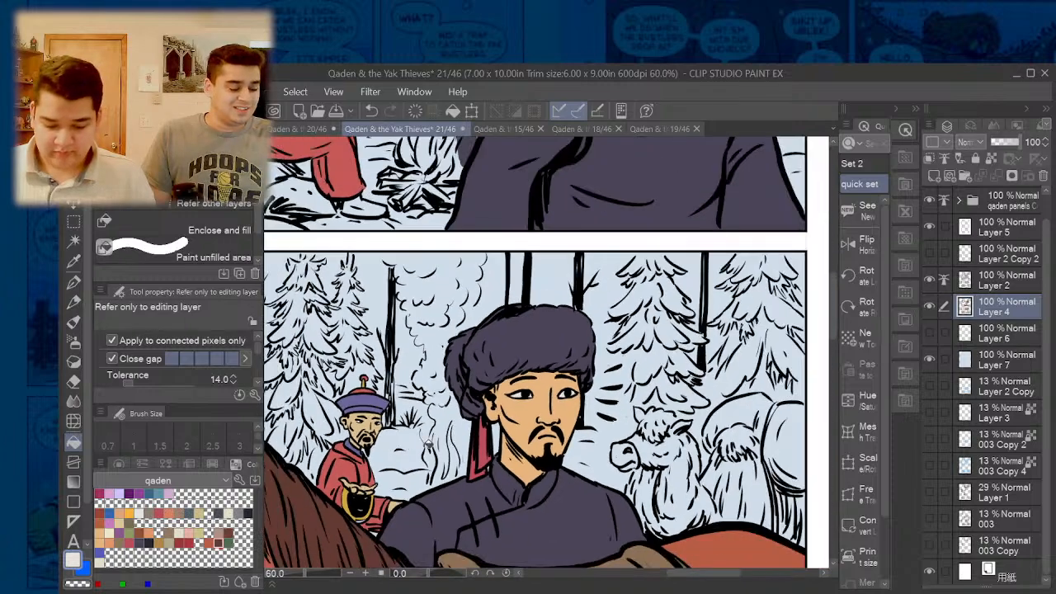
- Check the flat colours of the forest panel's rider and of the panels across the whole page
scroll(512, 449, "up", 3)
key("e")
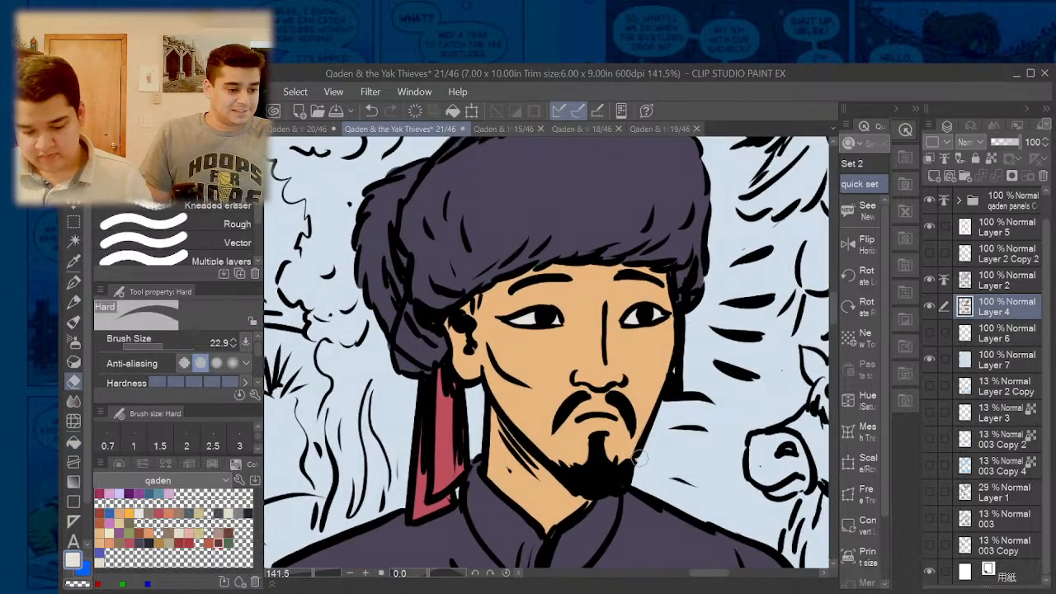
key("g")
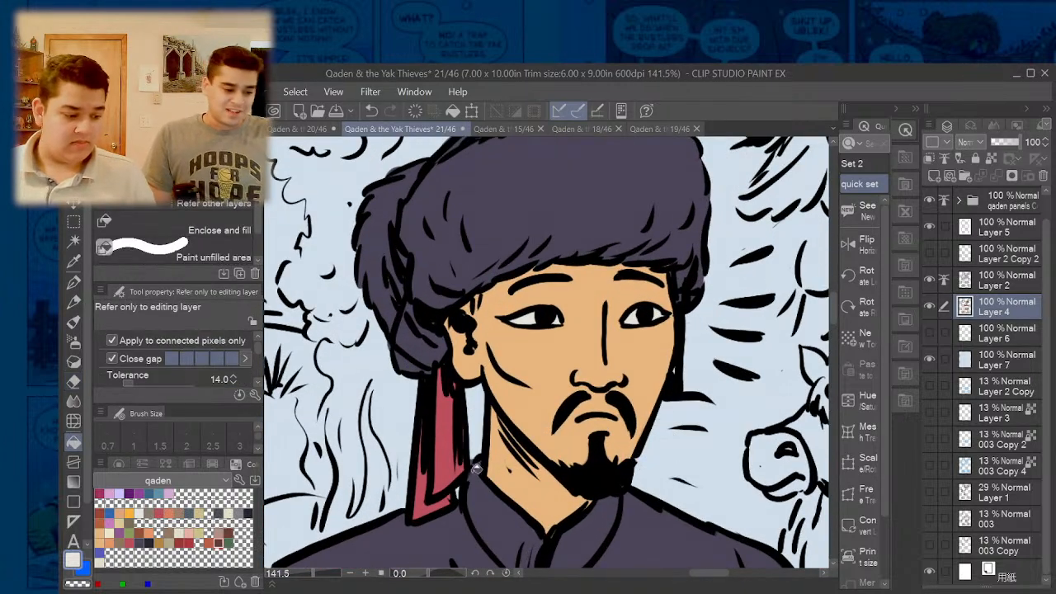
scroll(623, 398, "down", 1)
scroll(623, 398, "down", 1)
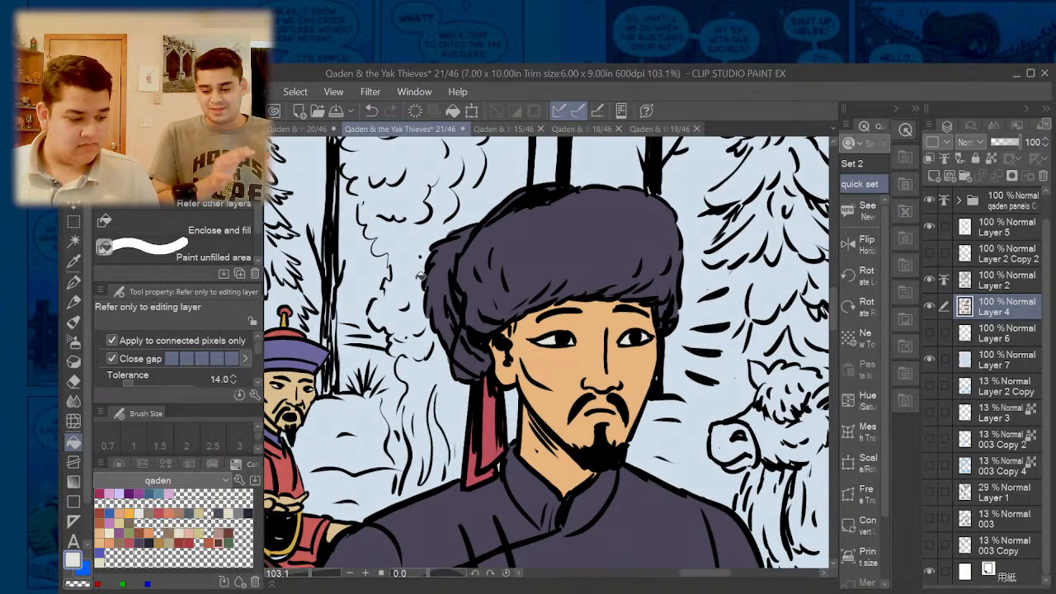
scroll(419, 277, "up", 1)
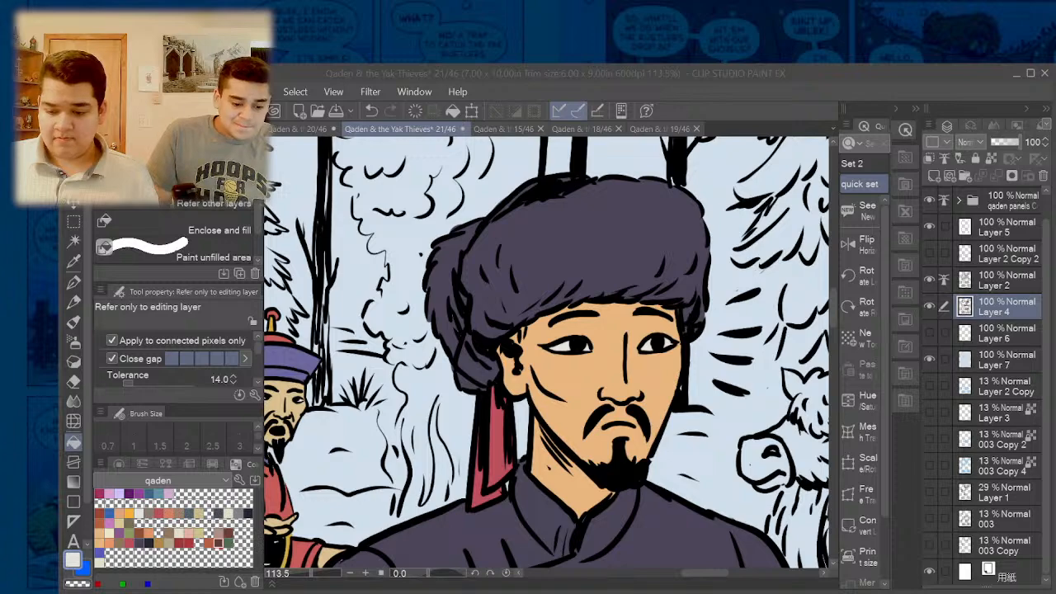
scroll(631, 270, "down", 5)
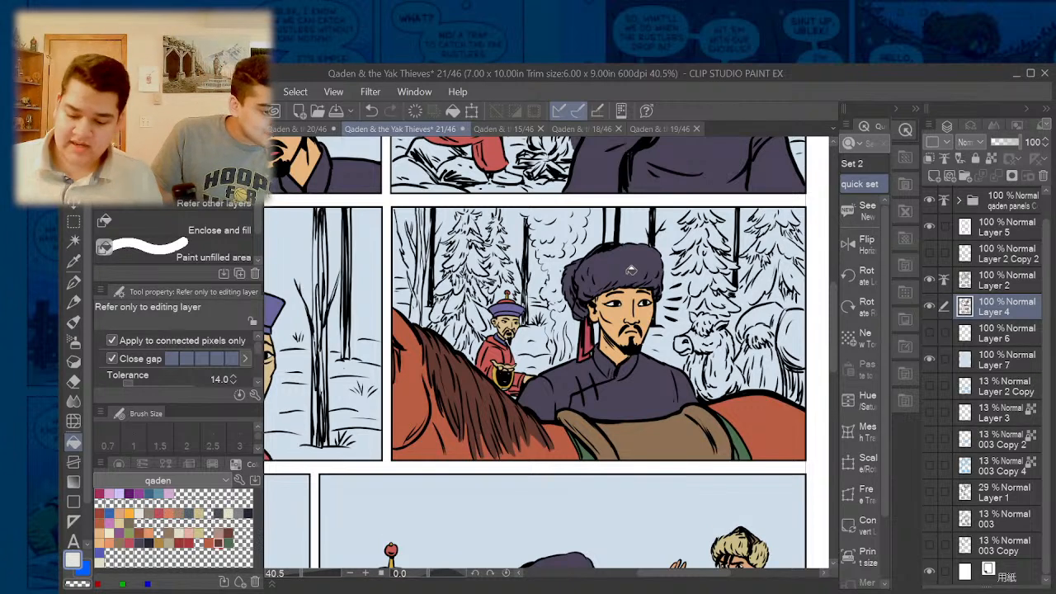
key("ctrl+0")
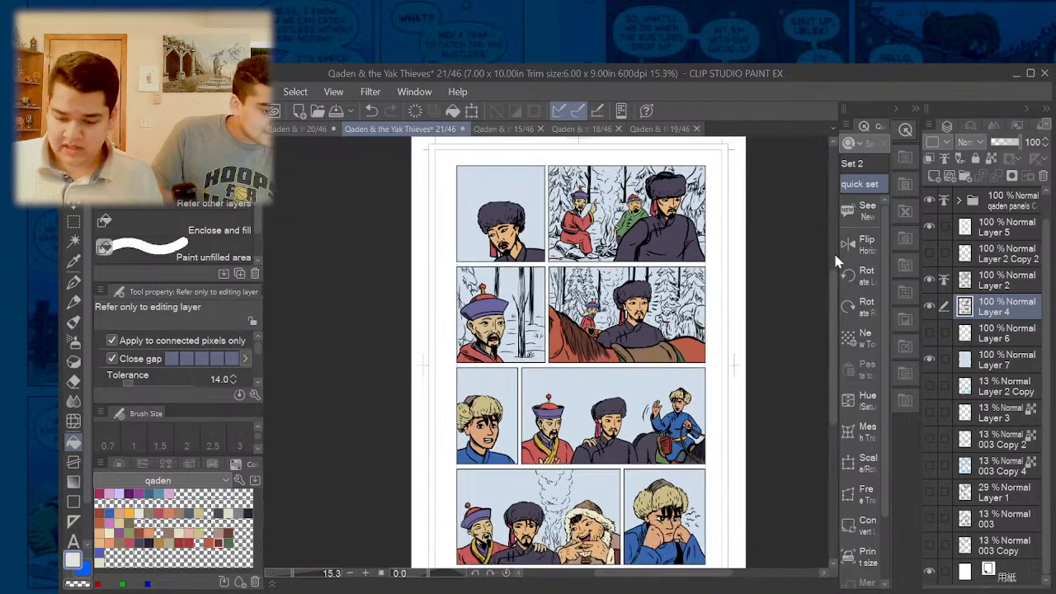
scroll(833, 330, "down", 2)
scroll(626, 349, "up", 2)
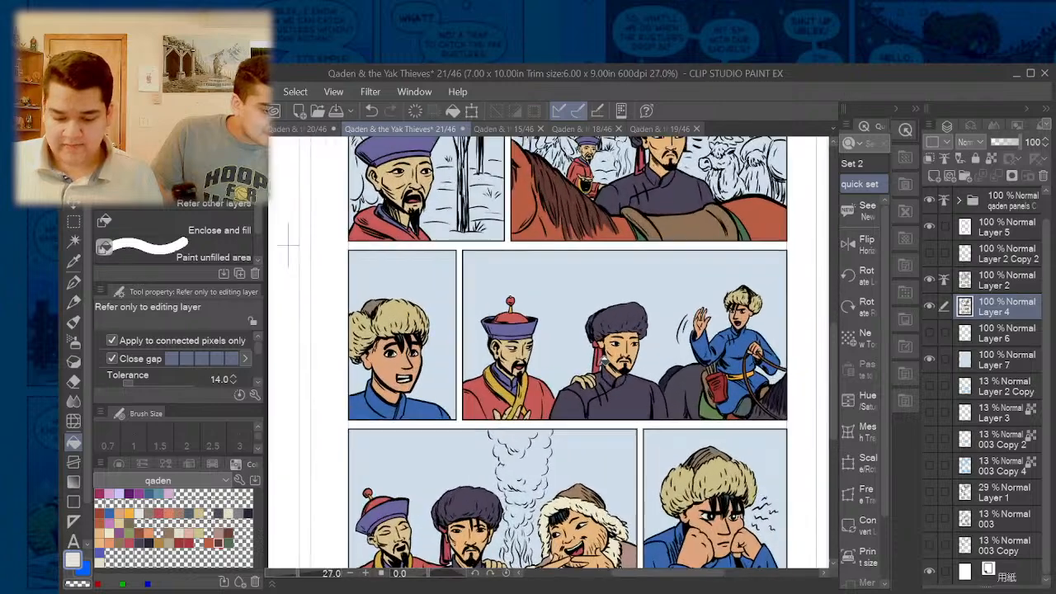
scroll(637, 364, "down", 1)
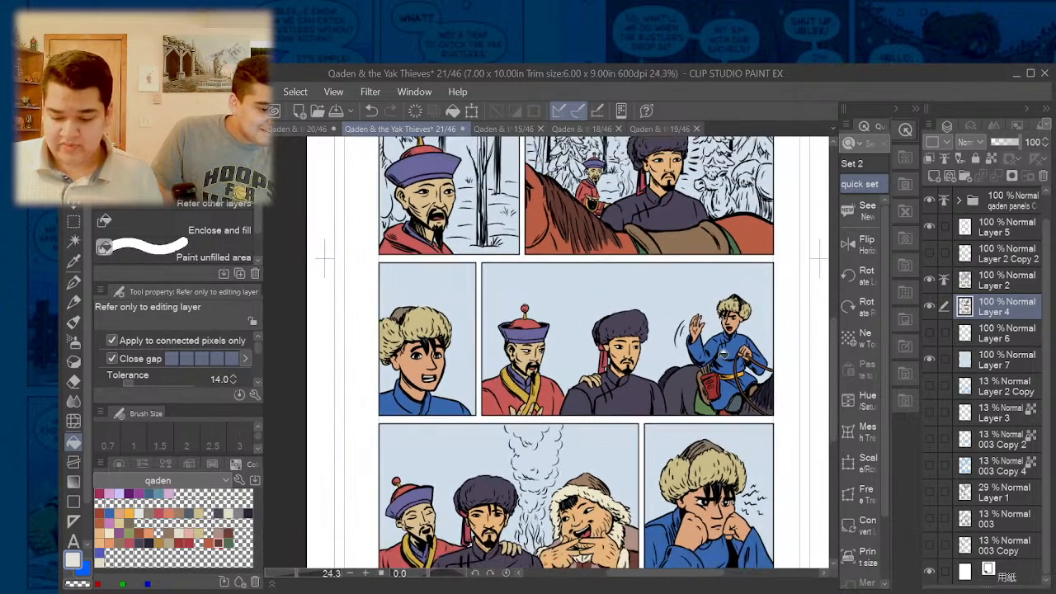
left_click_drag(835, 335, 830, 338)
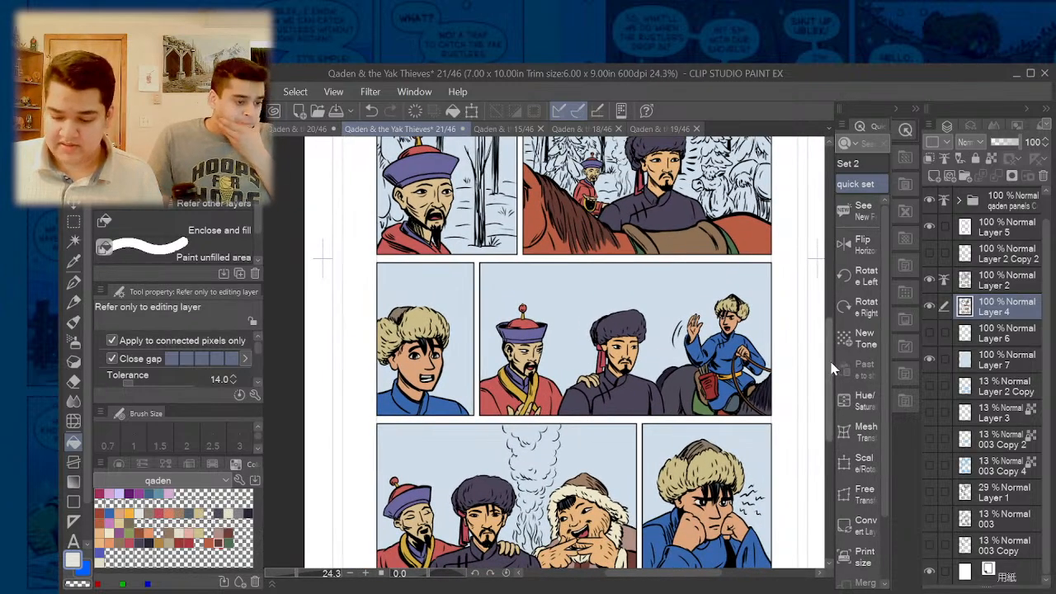
scroll(827, 364, "down", 1)
scroll(647, 363, "up", 1)
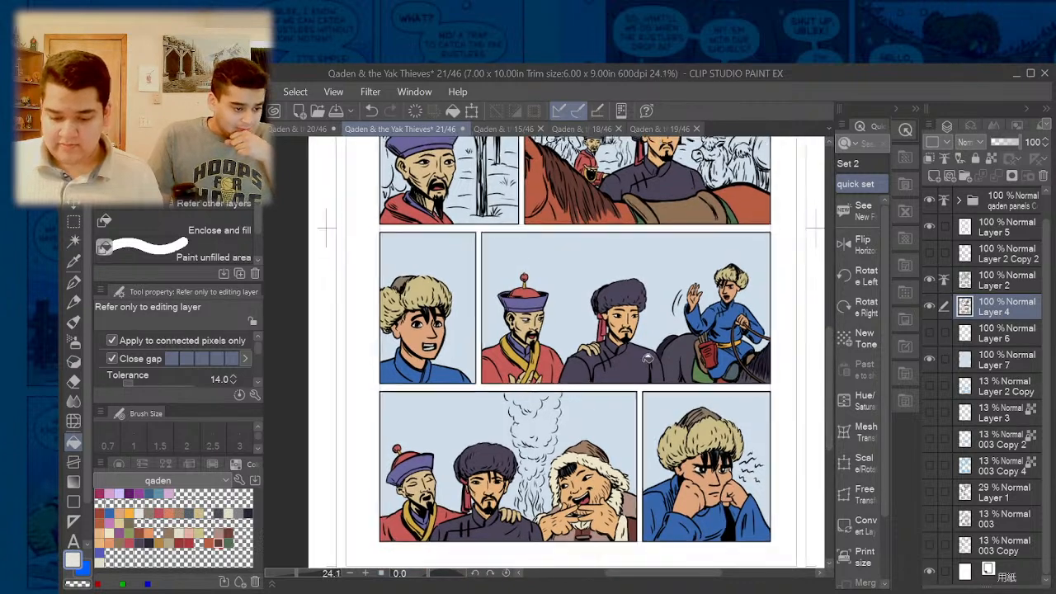
scroll(645, 377, "up", 1)
scroll(602, 260, "up", 1)
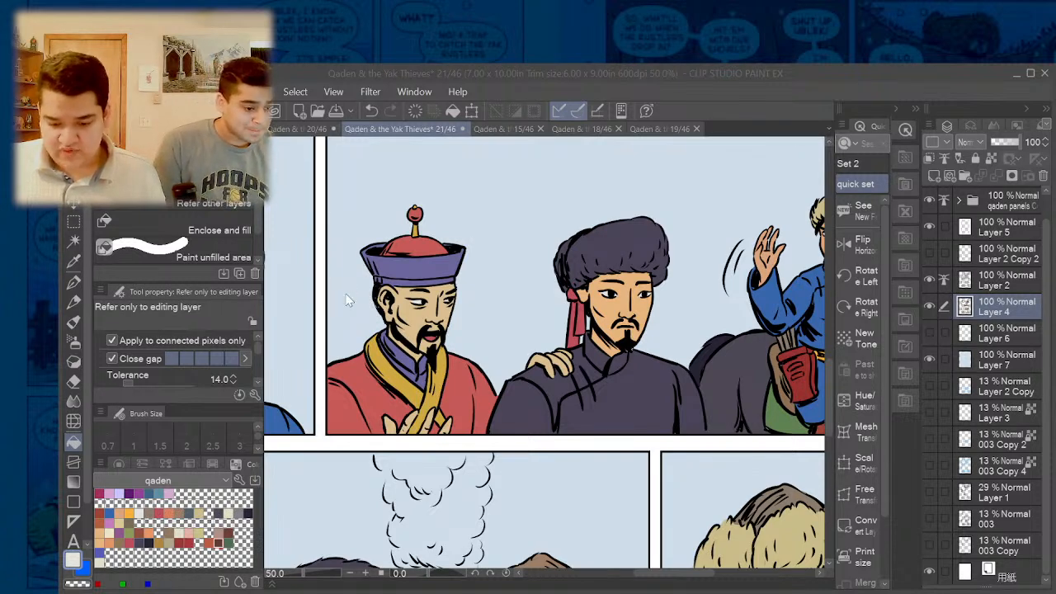
- Open the baatar character illustration, examine the figure's clothing, skin and weapon colours, and close the file
scroll(570, 179, "up", 3)
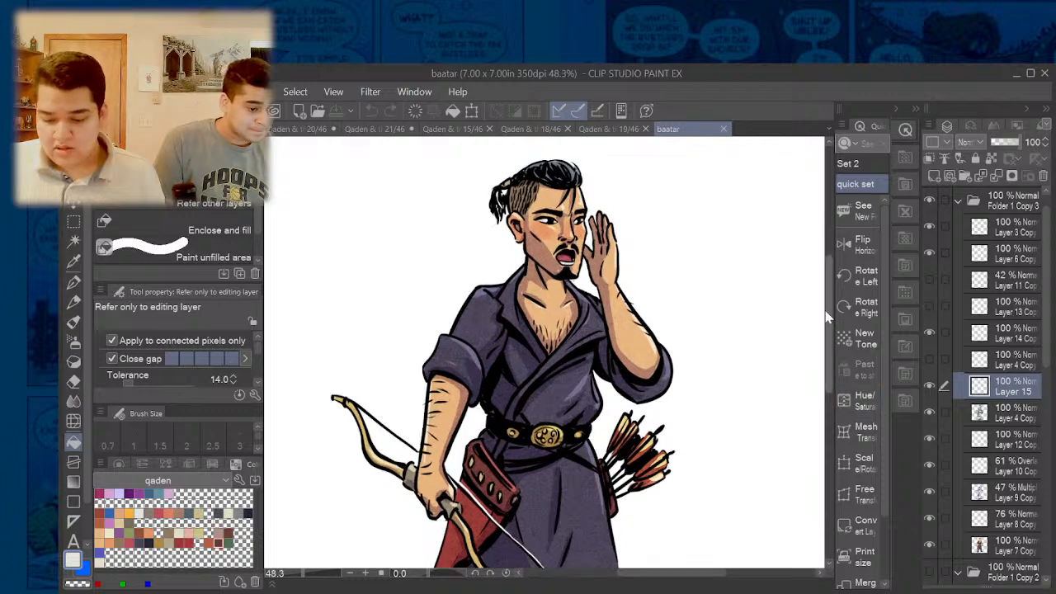
left_click_drag(830, 307, 829, 276)
scroll(701, 302, "down", 3)
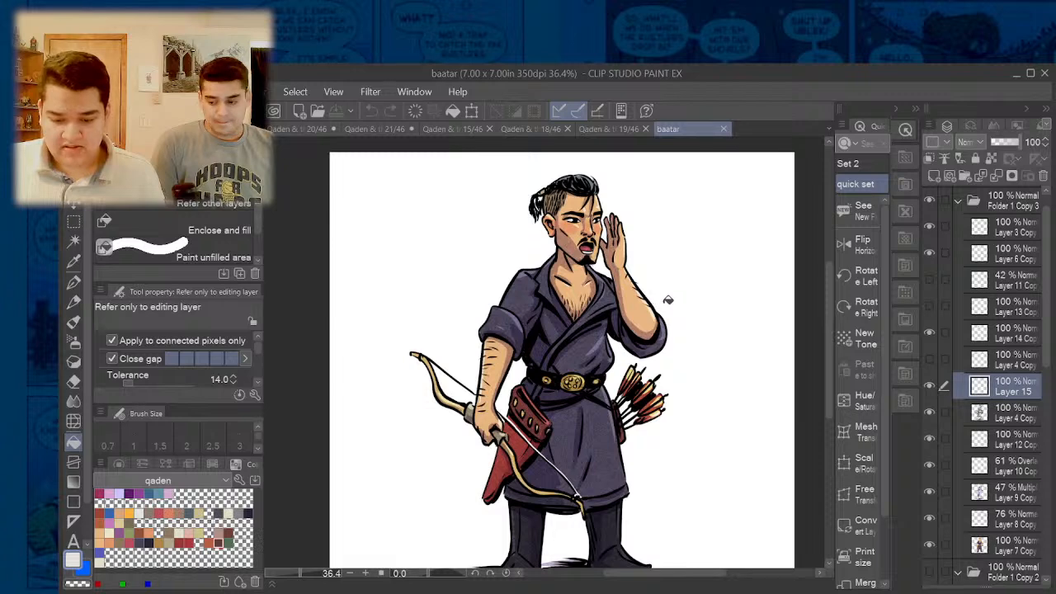
scroll(647, 211, "up", 3)
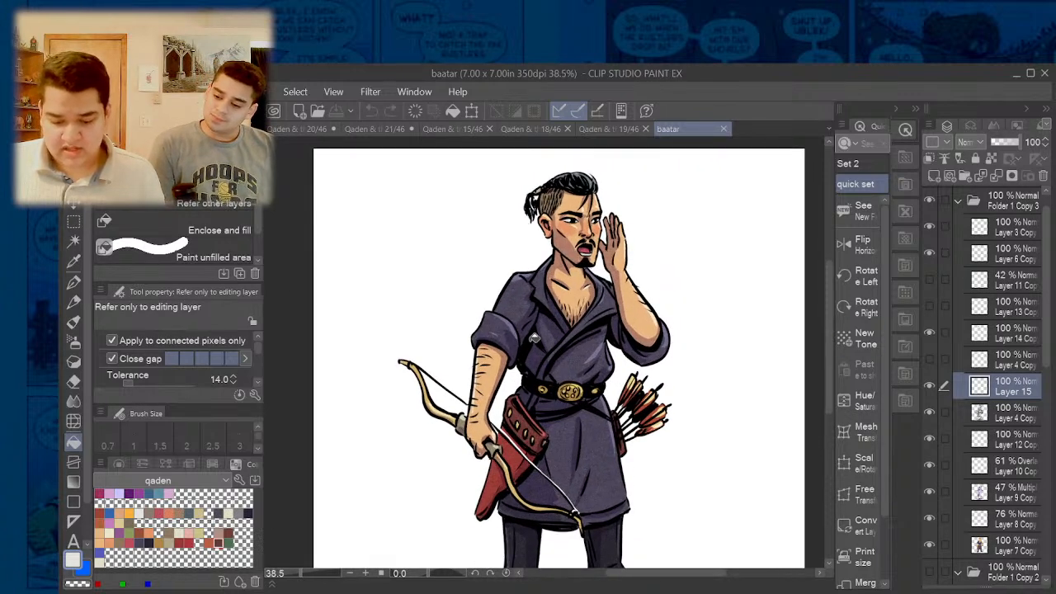
scroll(553, 273, "down", 3)
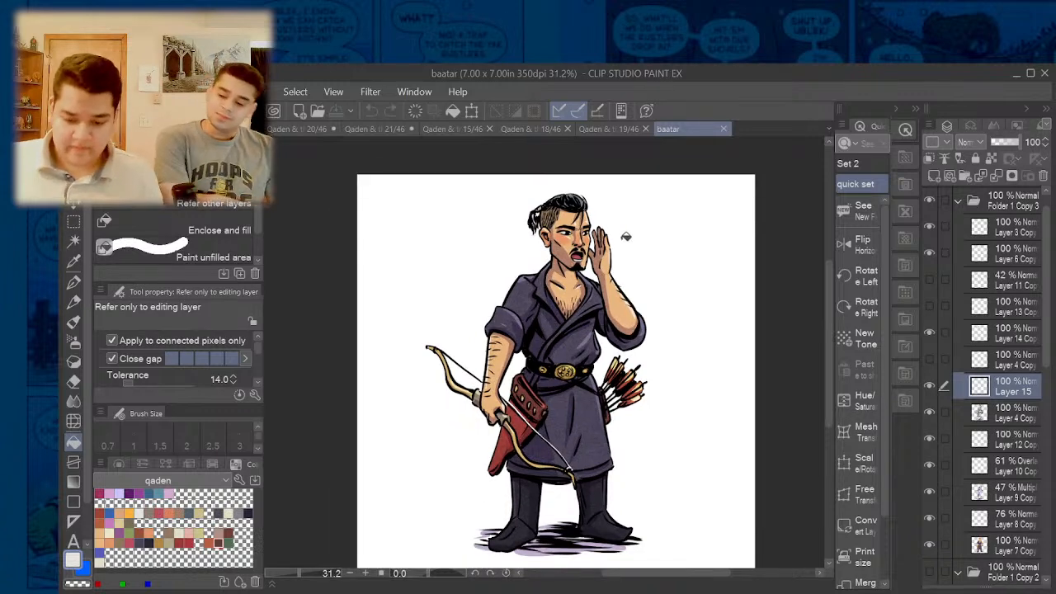
scroll(626, 237, "up", 2)
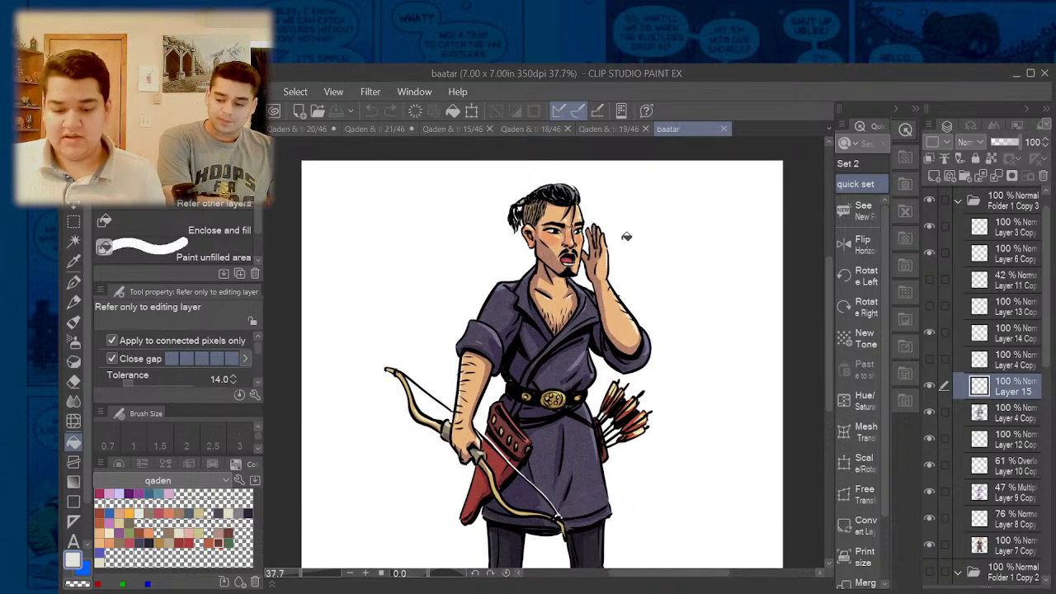
scroll(587, 220, "up", 3)
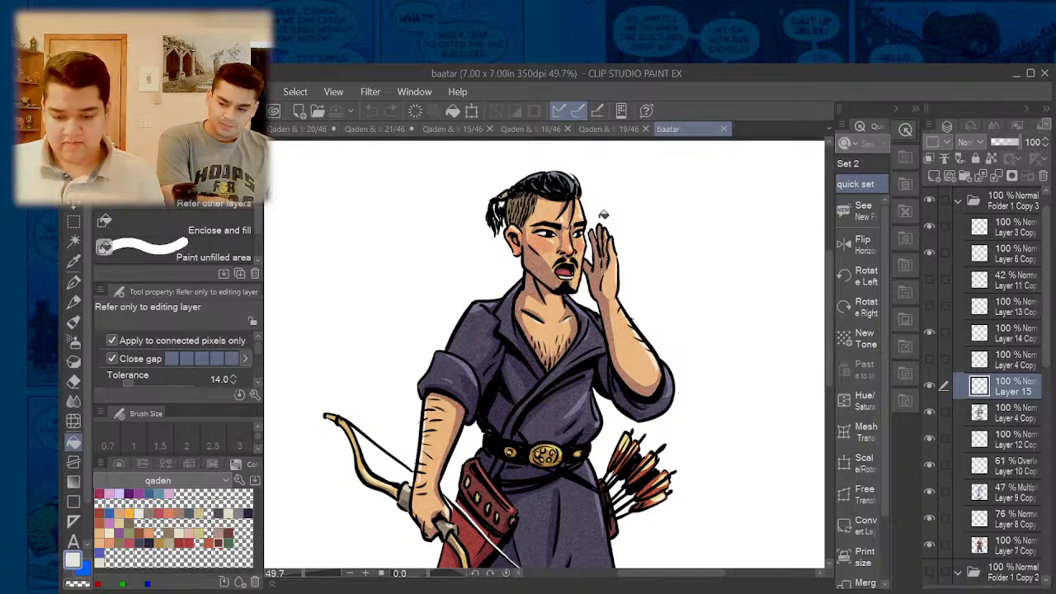
scroll(532, 171, "up", 1)
scroll(532, 171, "up", 1)
scroll(534, 174, "up", 1)
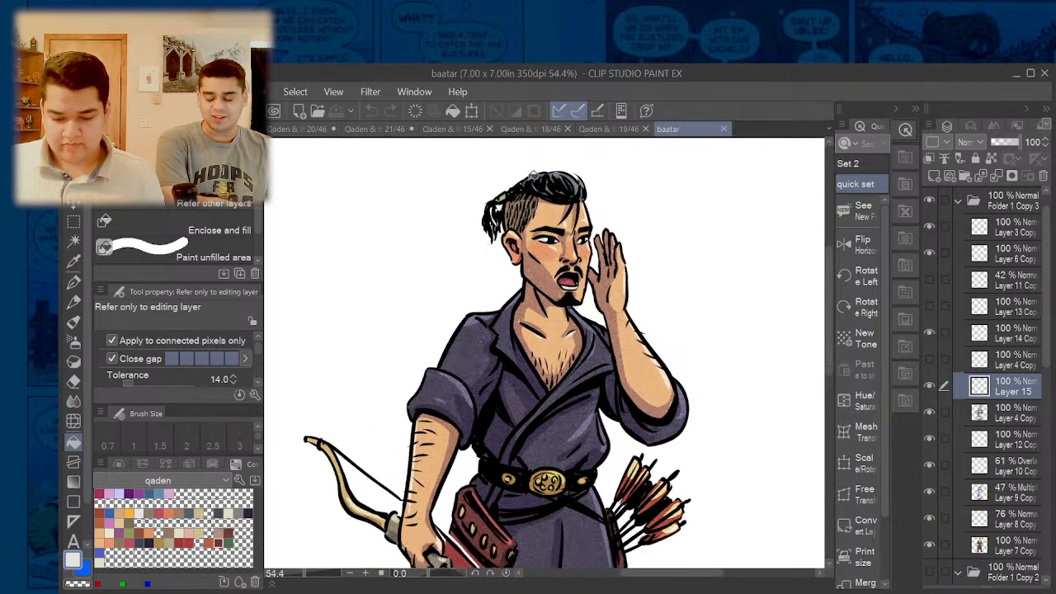
scroll(553, 177, "down", 3)
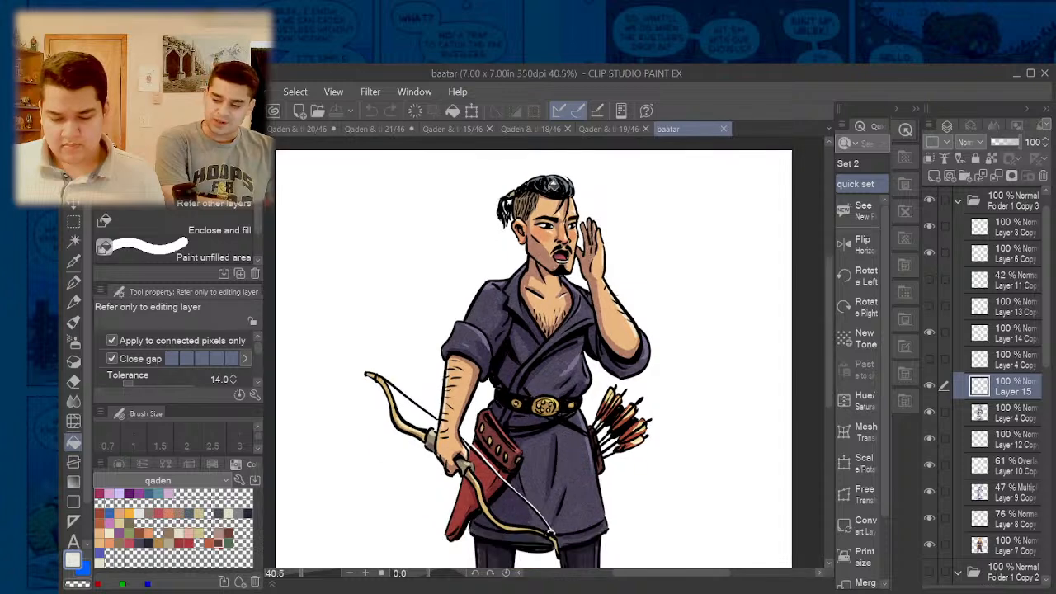
scroll(657, 219, "down", 1)
scroll(631, 271, "down", 1)
scroll(656, 459, "up", 1)
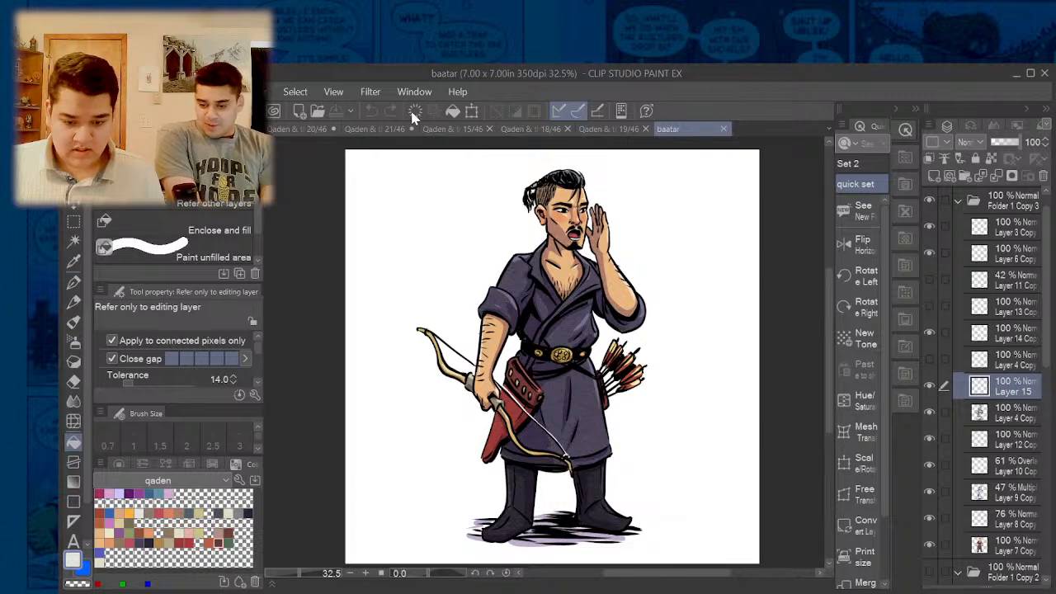
left_click(724, 129)
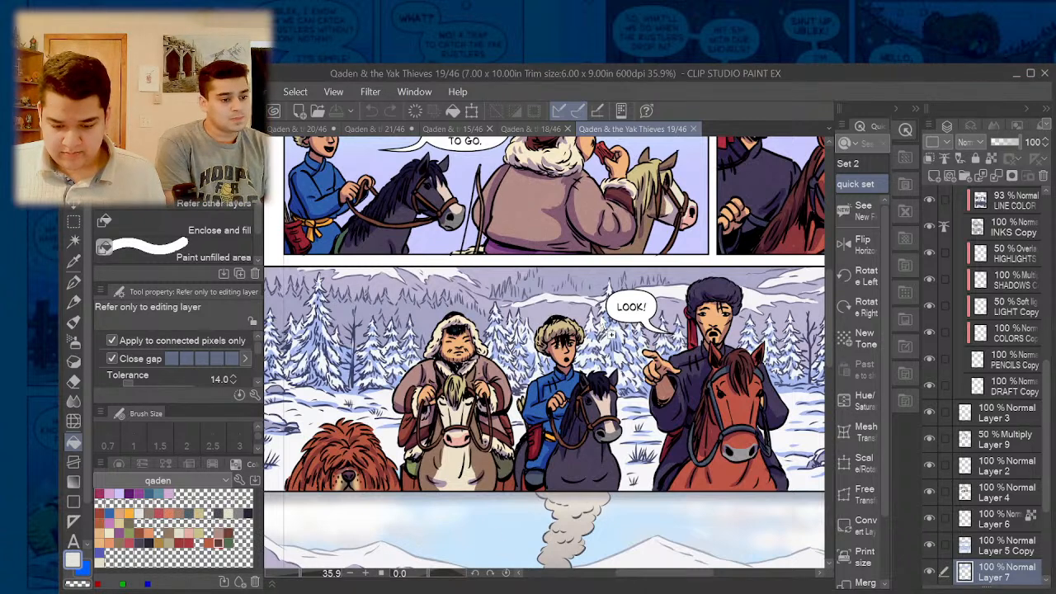
- Open the qaden.jpg character sheet and examine Qaden's full figure, facial expressions and fur-hat head study
left_click_drag(720, 135, 723, 136)
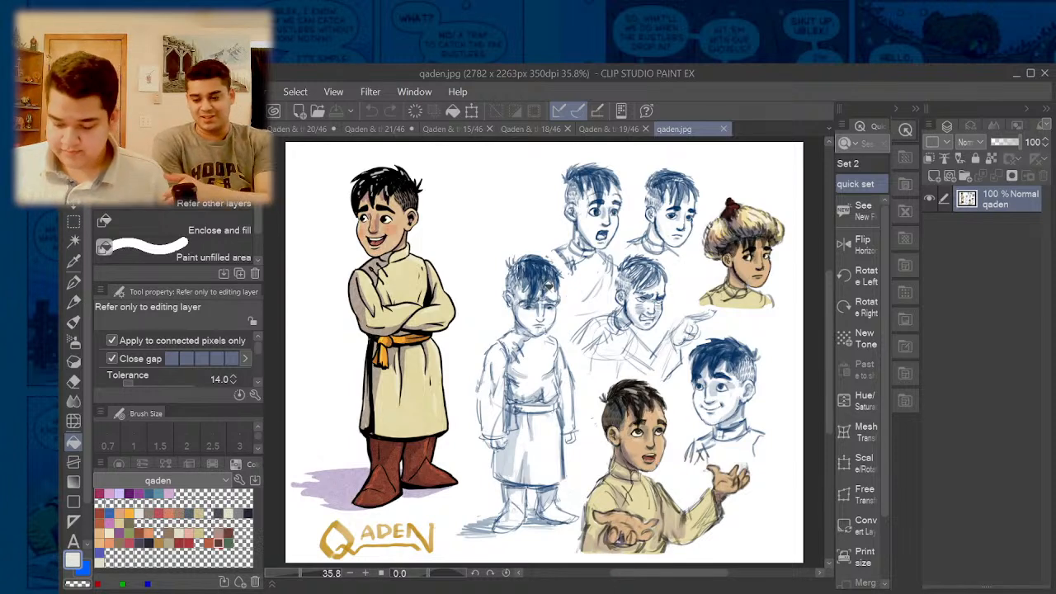
scroll(542, 264, "up", 1)
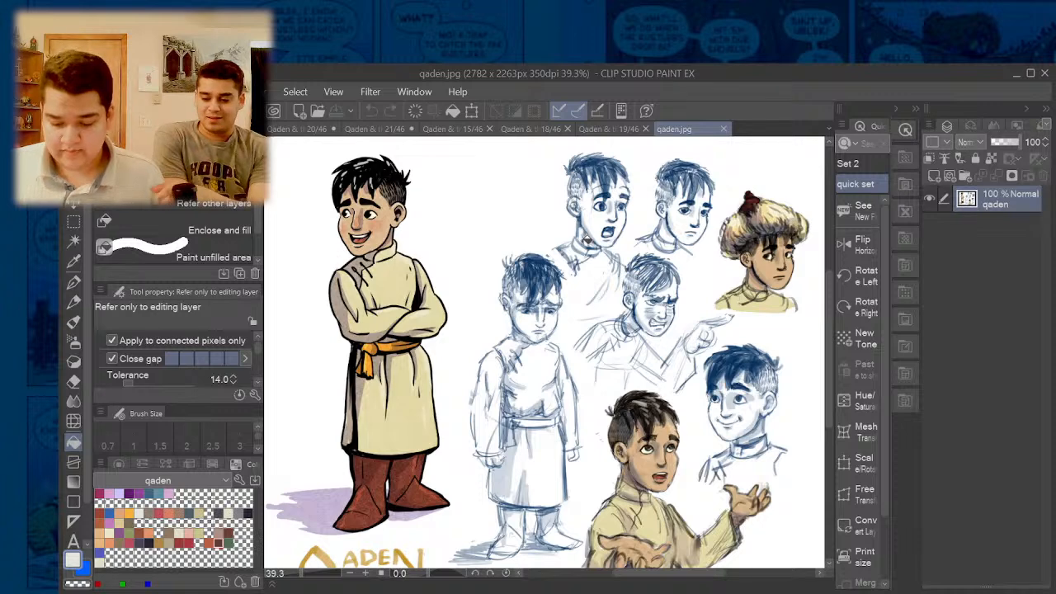
scroll(582, 241, "down", 2)
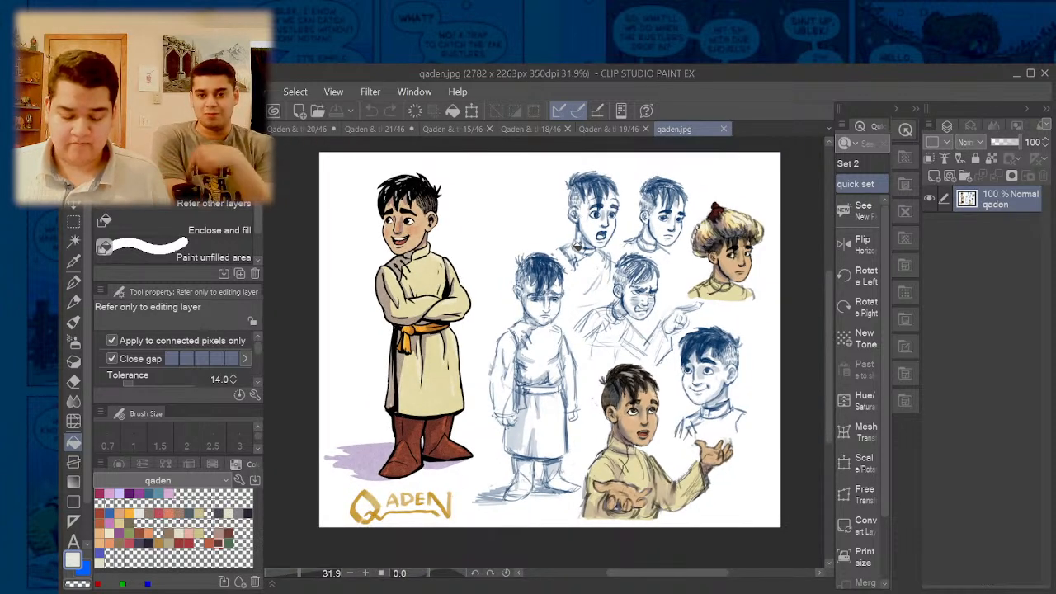
scroll(406, 264, "up", 2)
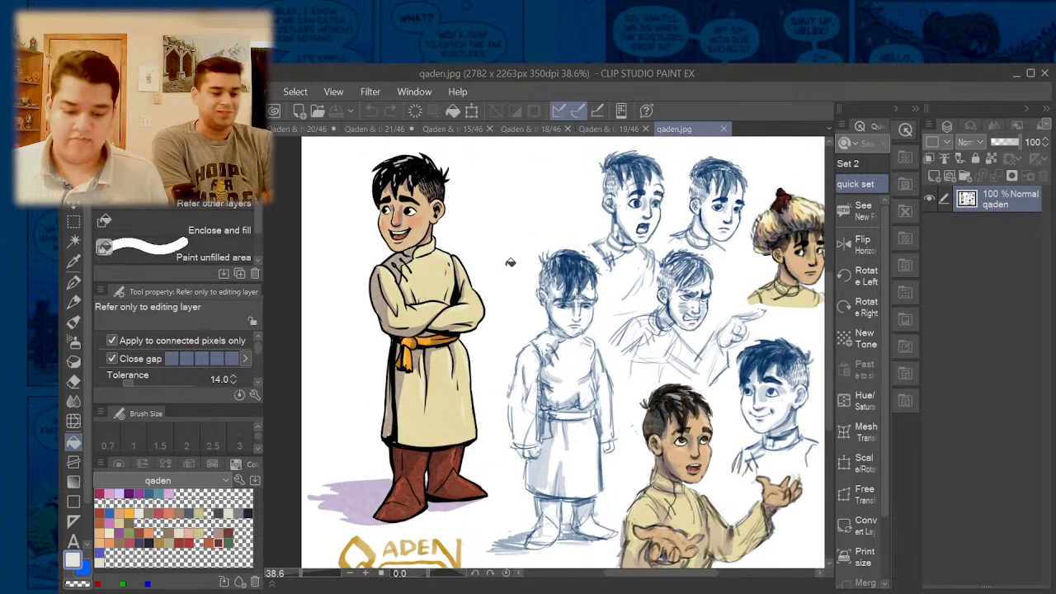
scroll(431, 194, "down", 2)
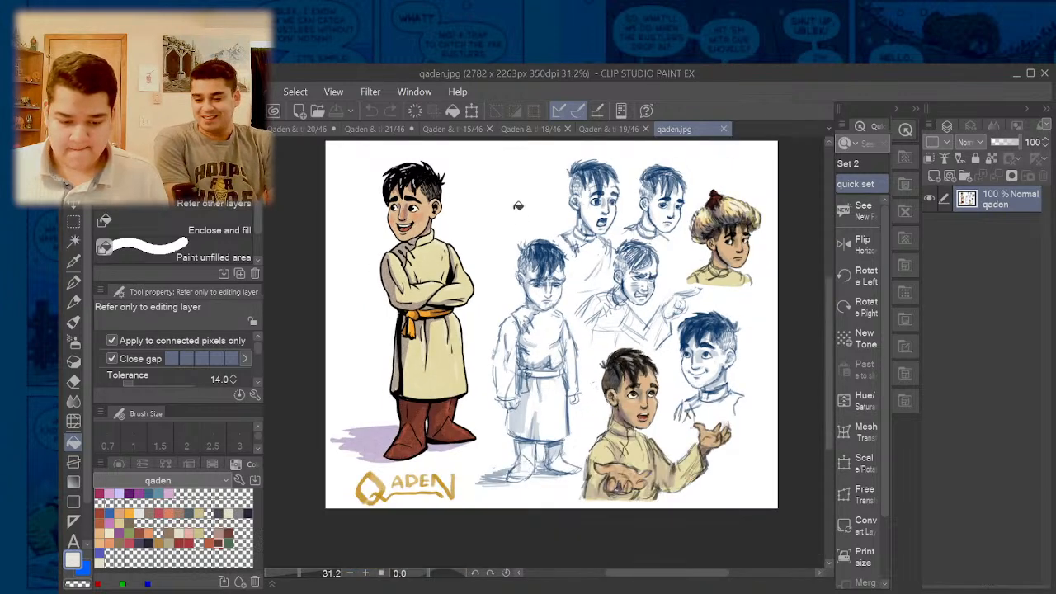
scroll(726, 219, "up", 2)
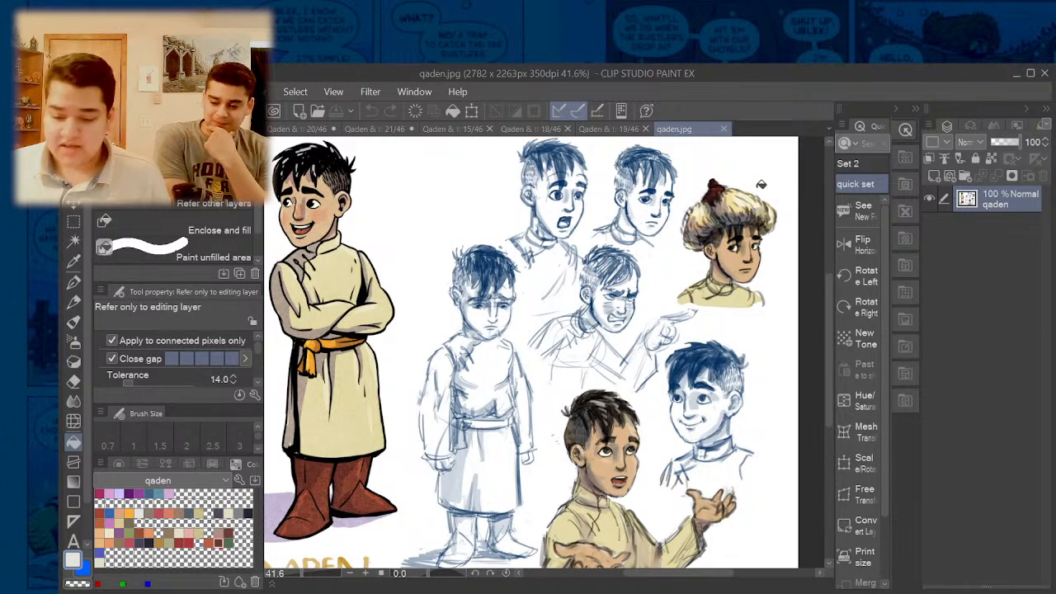
scroll(761, 184, "down", 2)
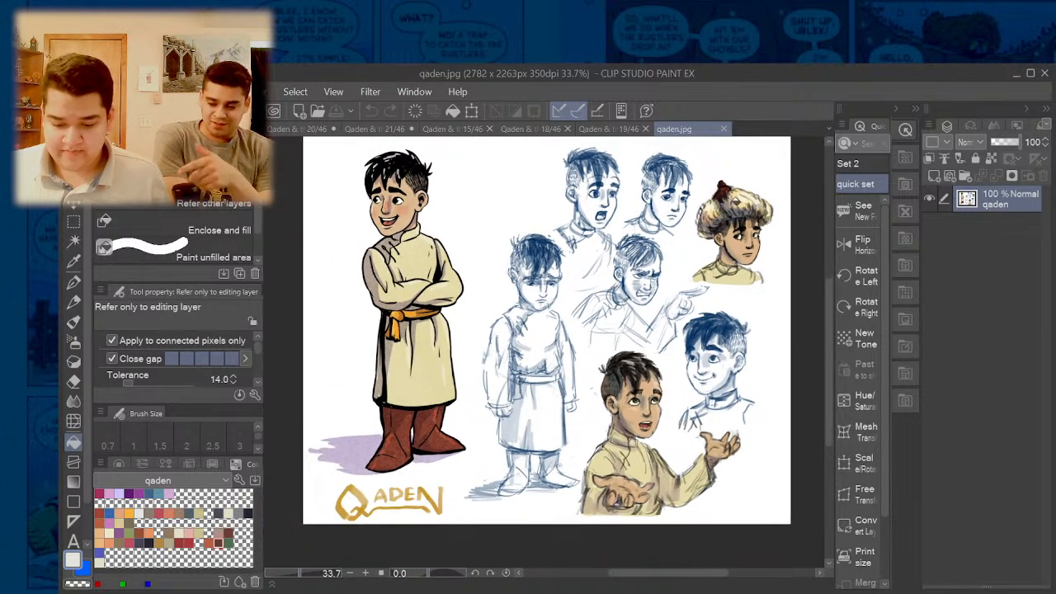
scroll(583, 162, "up", 2)
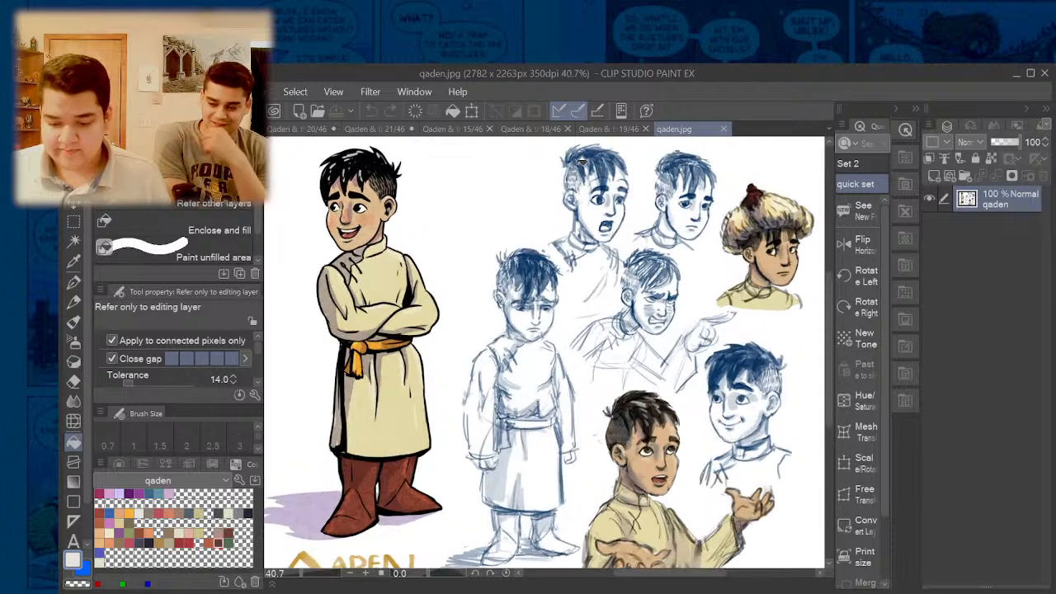
scroll(582, 162, "down", 2)
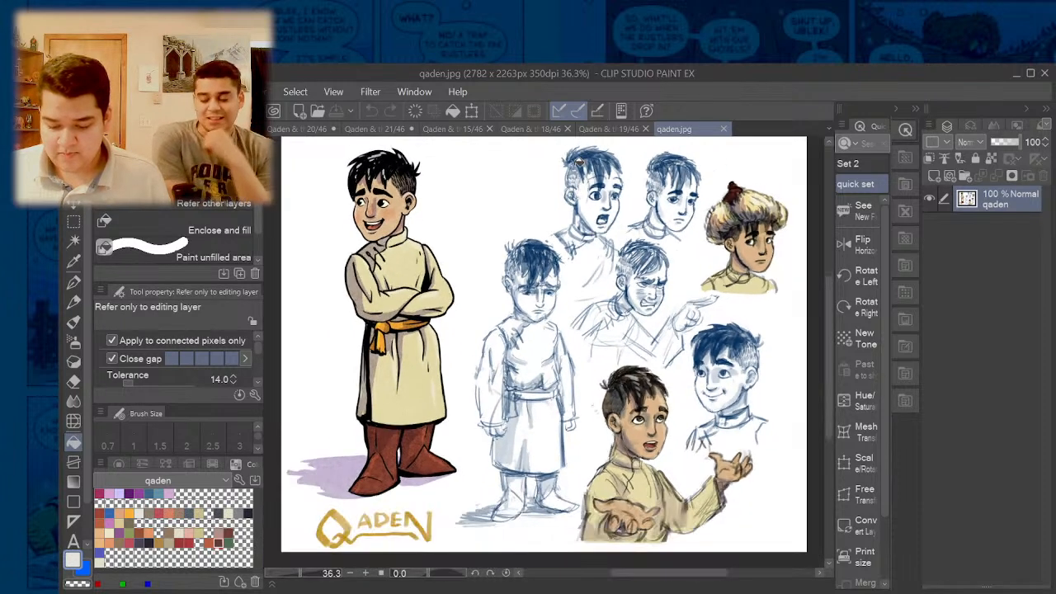
scroll(525, 220, "up", 2)
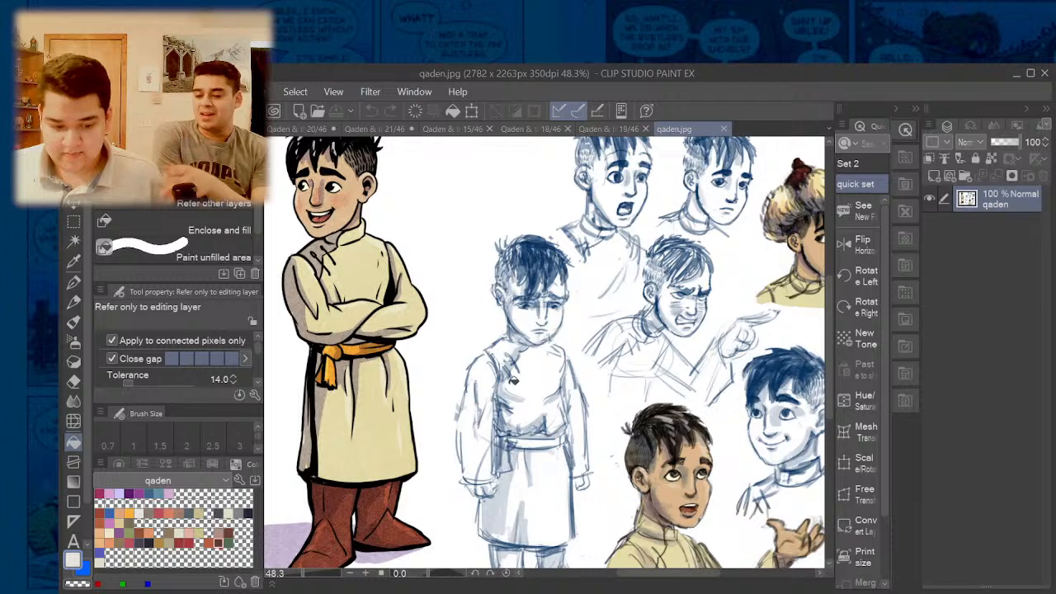
scroll(514, 381, "down", 1)
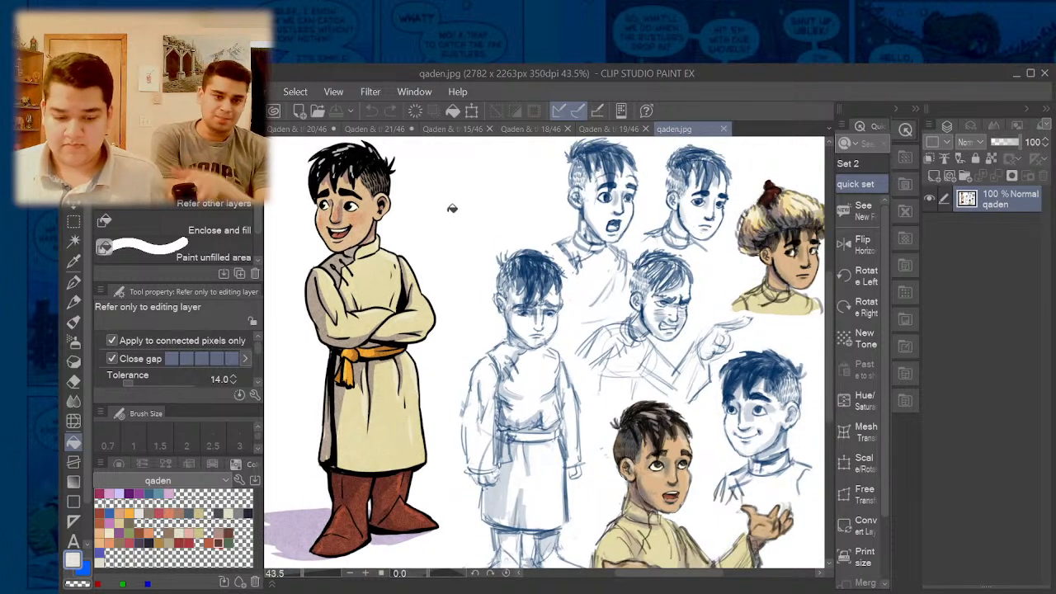
- Return to page 19 and examine Qaden and the dark-hatted rider in the upper panels
left_click(610, 128)
scroll(451, 228, "up", 5)
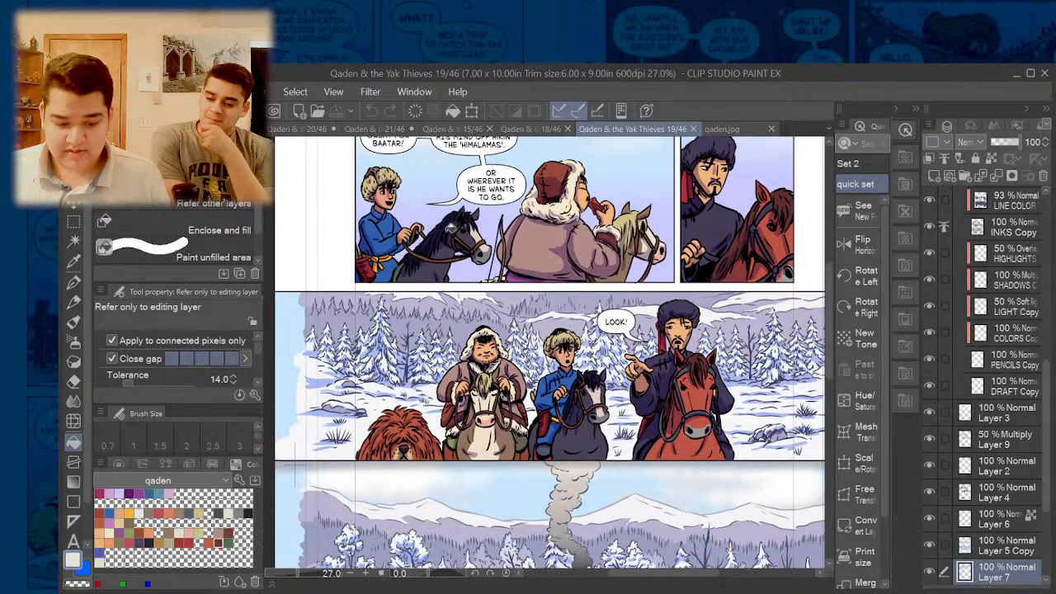
scroll(403, 157, "up", 3)
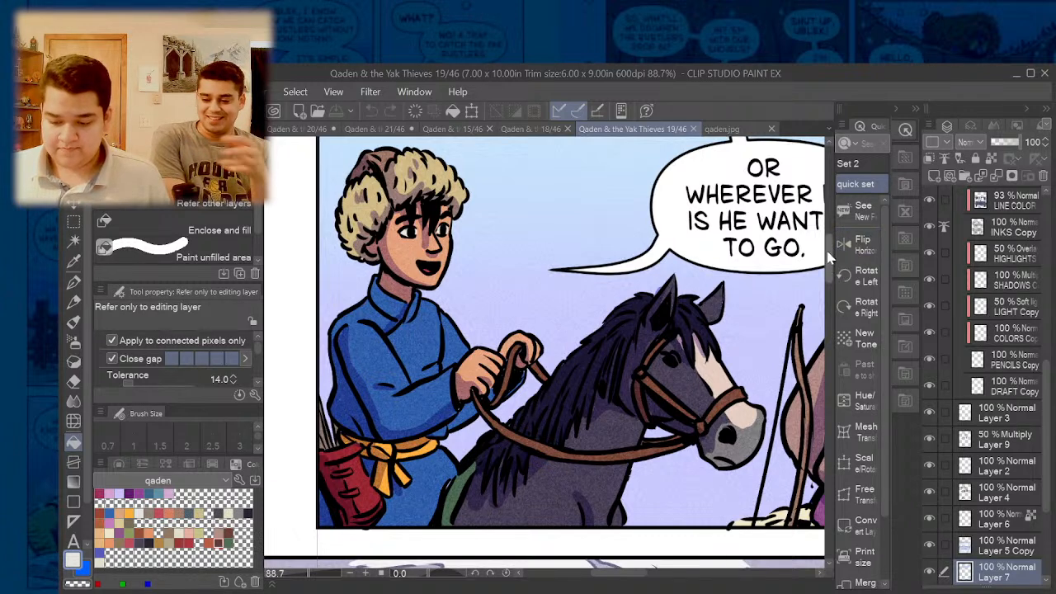
mouse_move(829, 257)
left_mouse_down()
mouse_move(826, 267)
mouse_move(828, 250)
left_mouse_up()
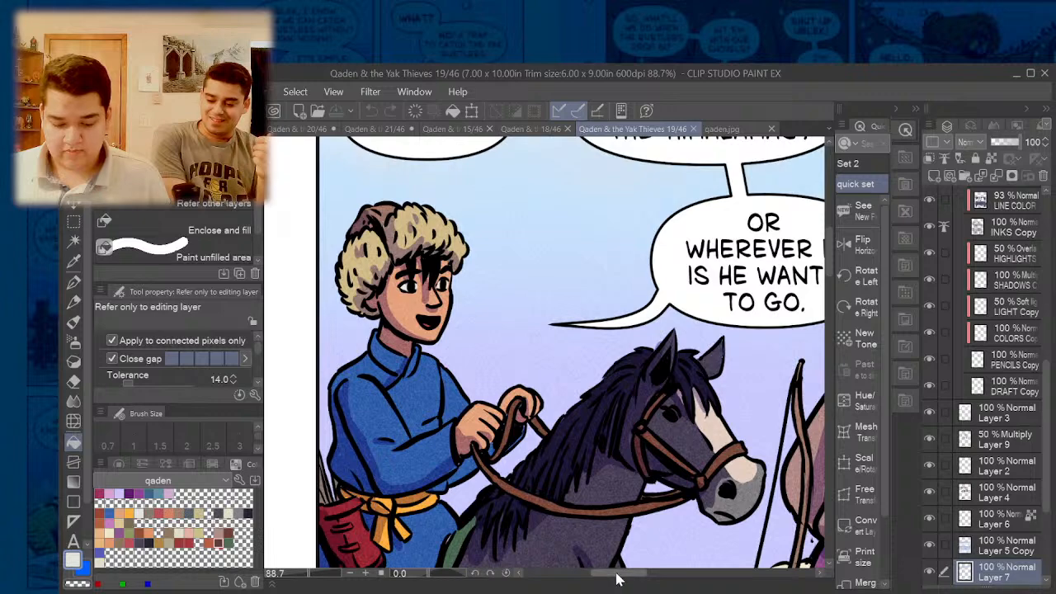
left_click_drag(619, 576, 718, 581)
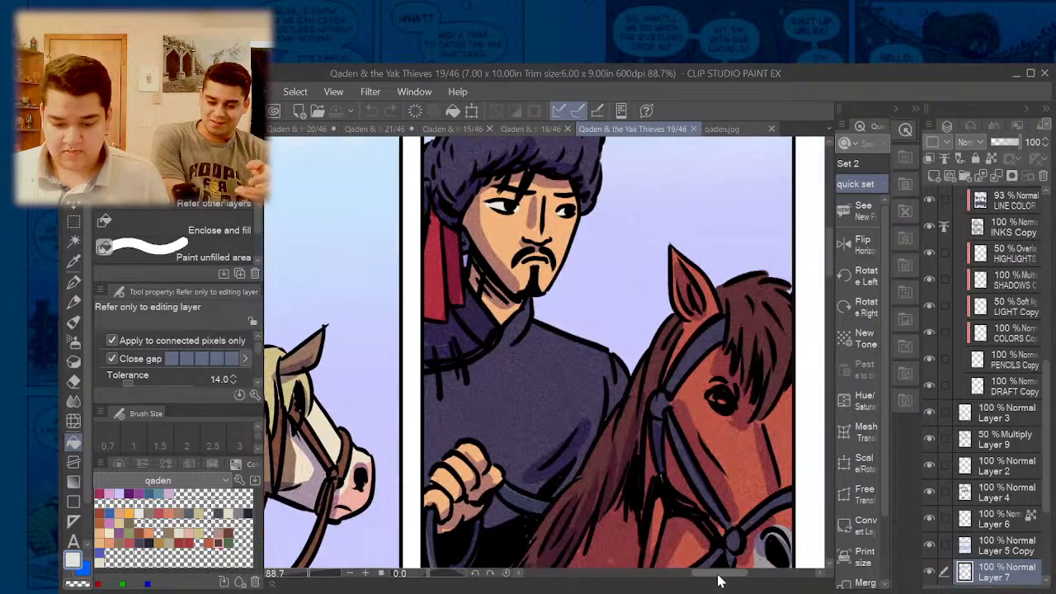
left_click_drag(826, 246, 827, 237)
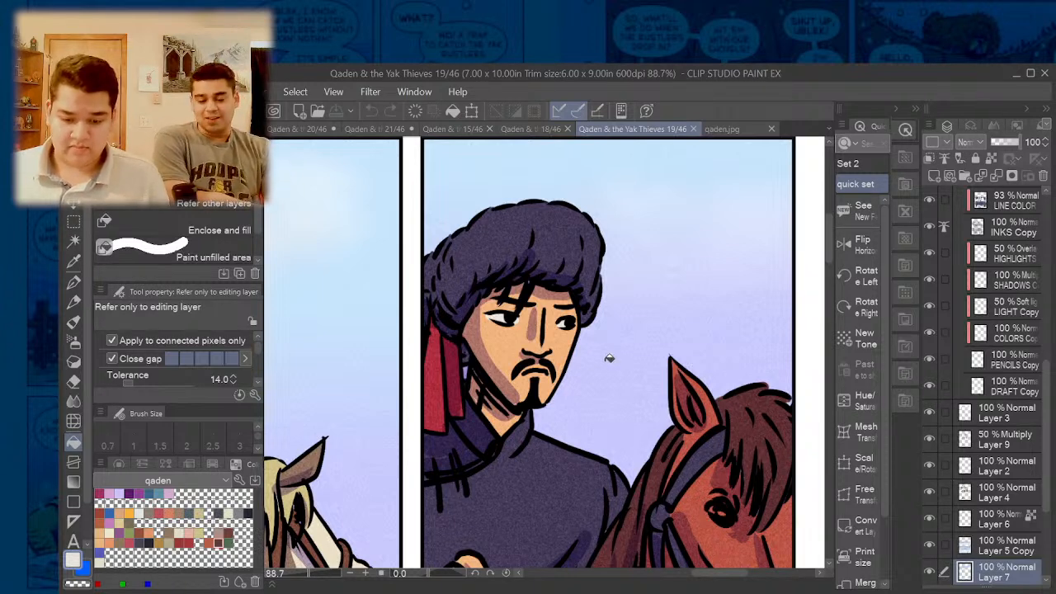
- Look at the qaden.jpg sheet again and compare the character designs with pages 20, 18 and 15
left_click(726, 132)
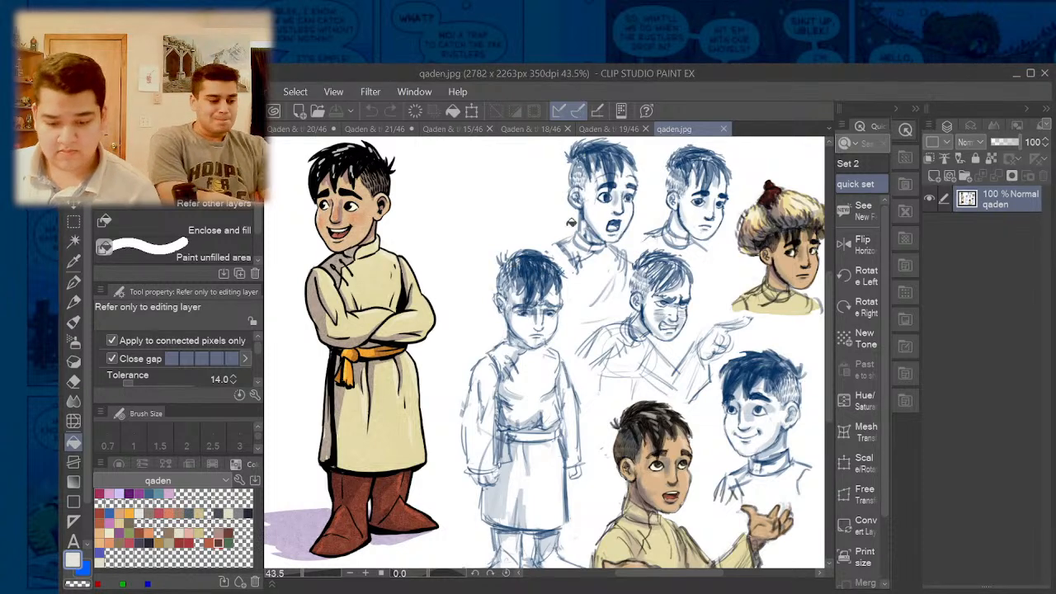
scroll(322, 161, "up", 1)
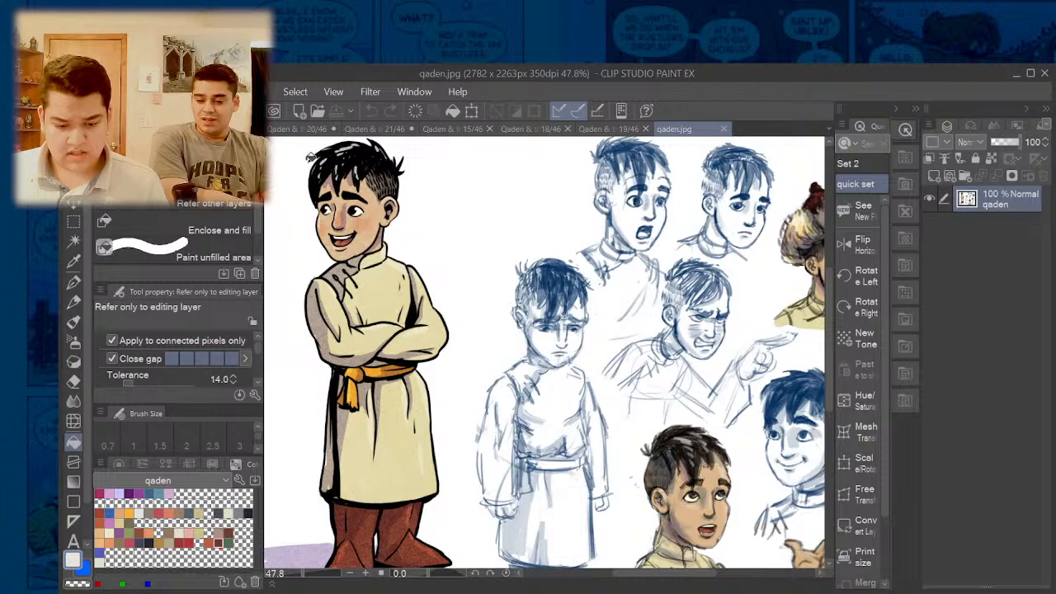
scroll(320, 157, "up", 1)
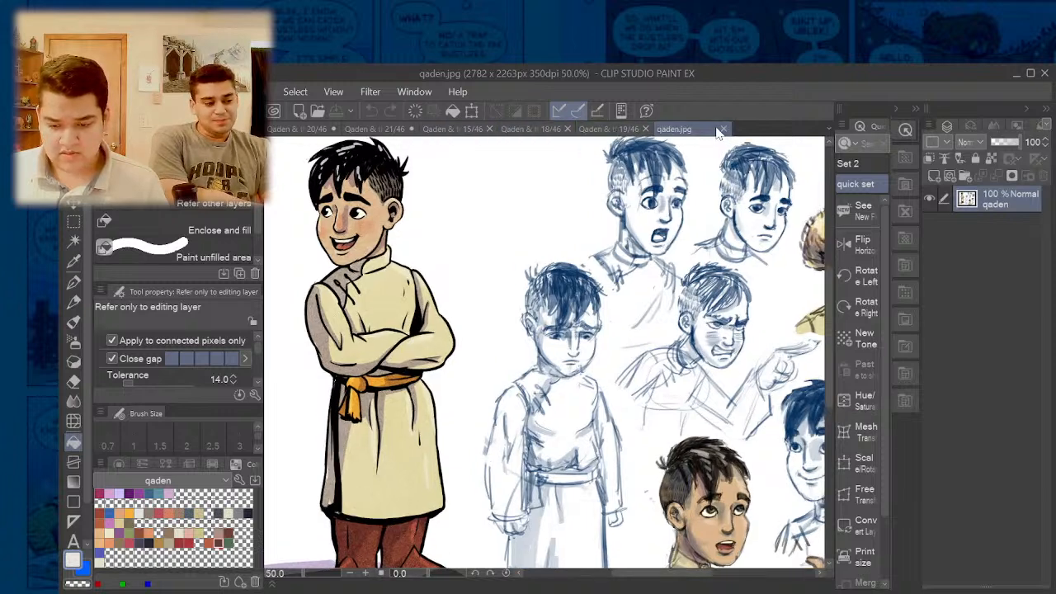
left_click(364, 133)
left_click(276, 132)
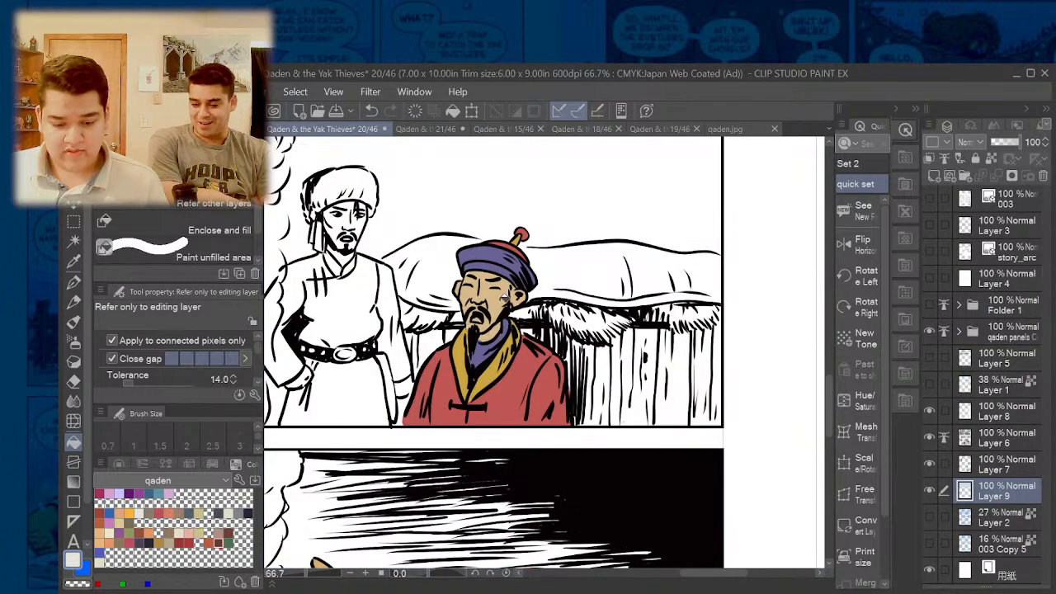
left_click(571, 136)
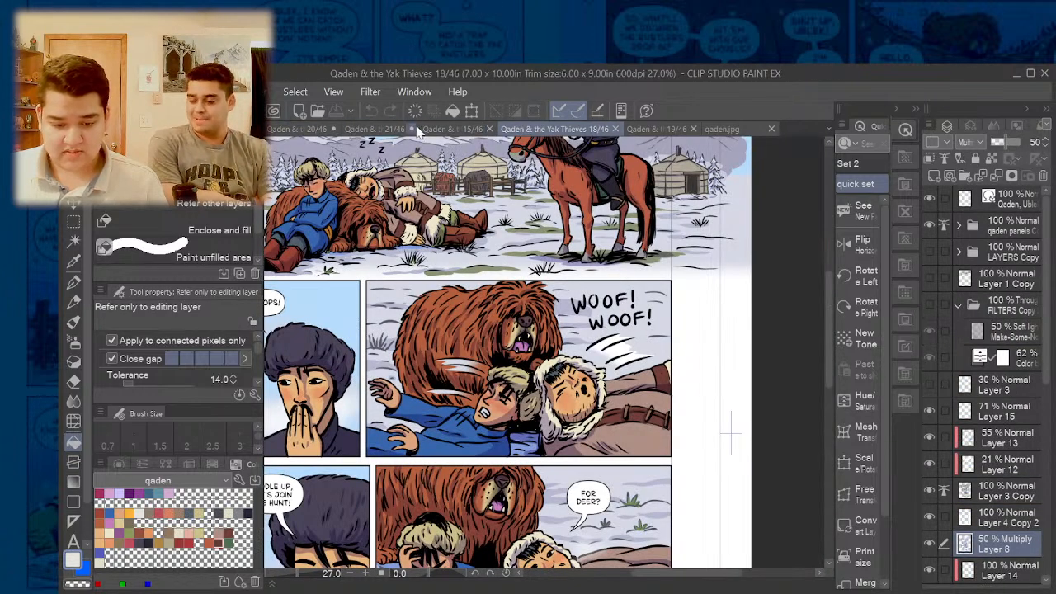
left_click(454, 134)
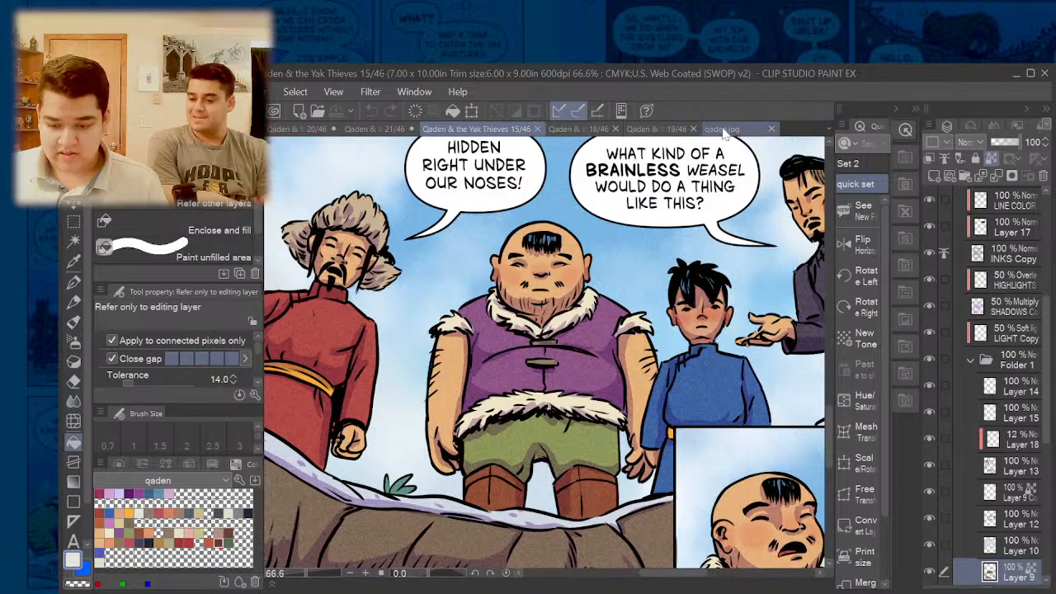
- Go back to page 19 and examine Qaden's face, fur hat and blue robe in the panel where he rides the dark horse
left_click(653, 132)
scroll(605, 198, "down", 5)
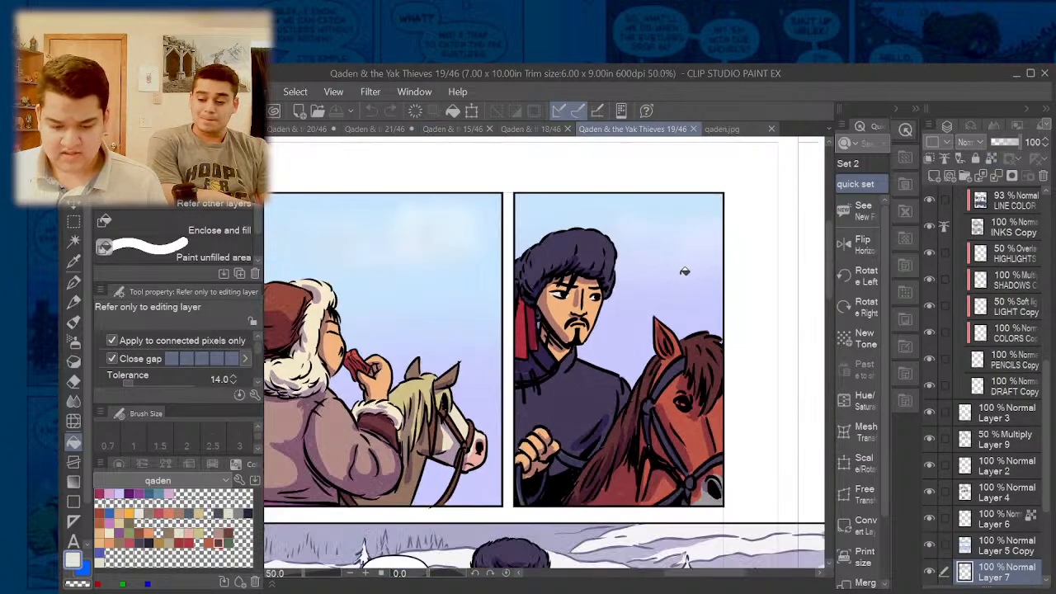
scroll(375, 301, "up", 4)
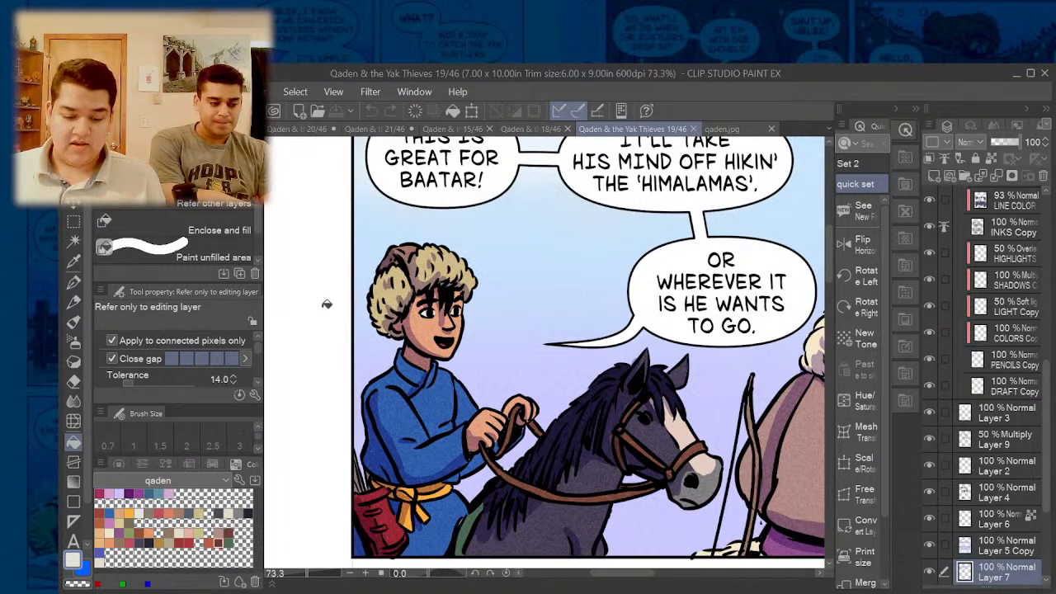
scroll(397, 306, "down", 1)
scroll(399, 310, "up", 2)
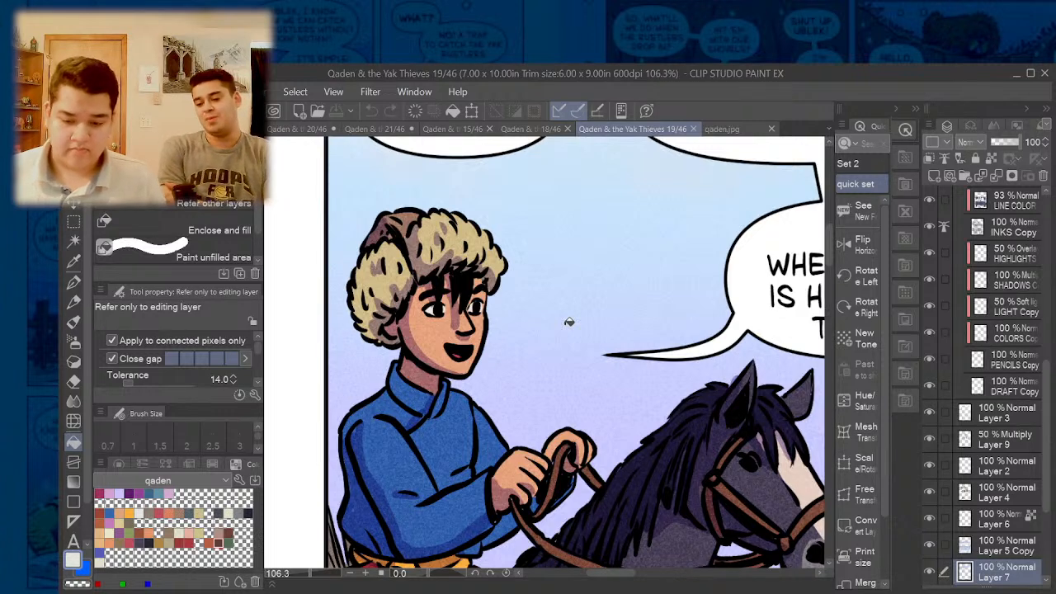
- View the Qaden character sheet once more and close qaden.jpg
left_click(721, 133)
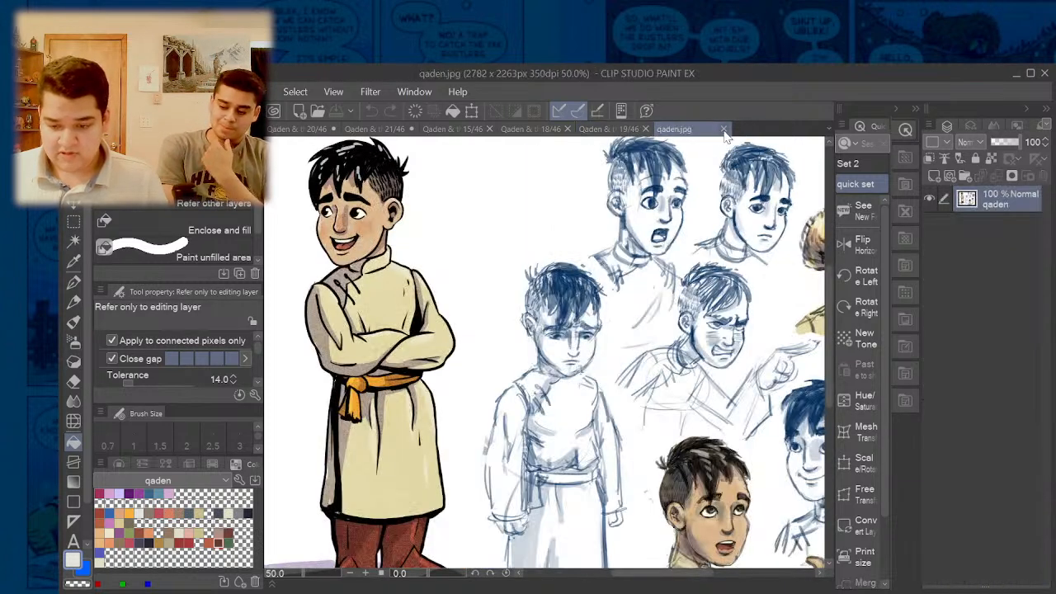
left_click(726, 130)
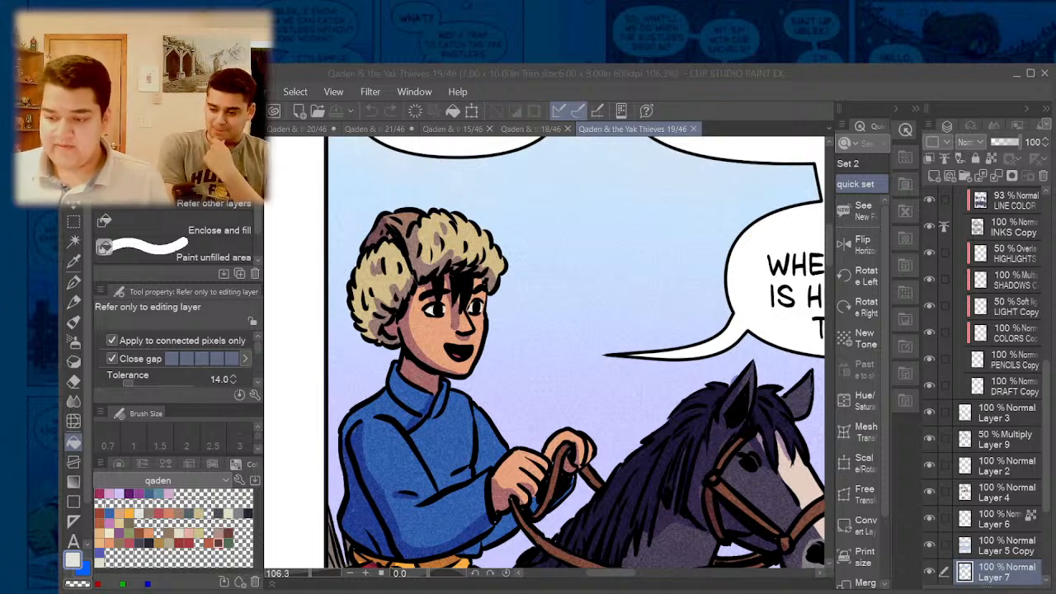
left_click(960, 72)
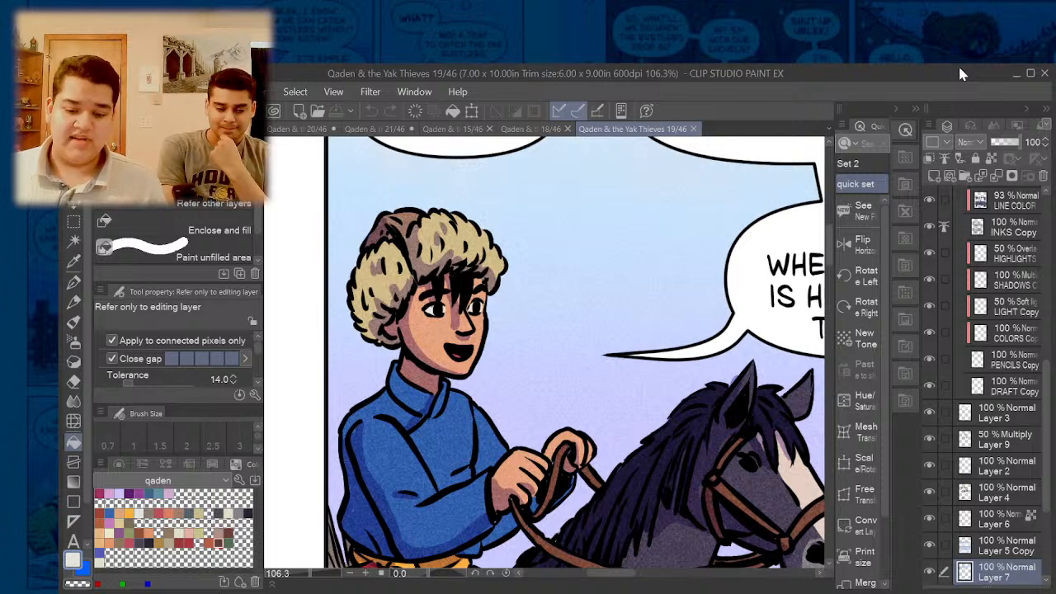
- Open THE BOIS.jpg and examine the coloured head studies of Ublek, Baatar and Qaden
left_click(529, 132)
left_click(663, 129)
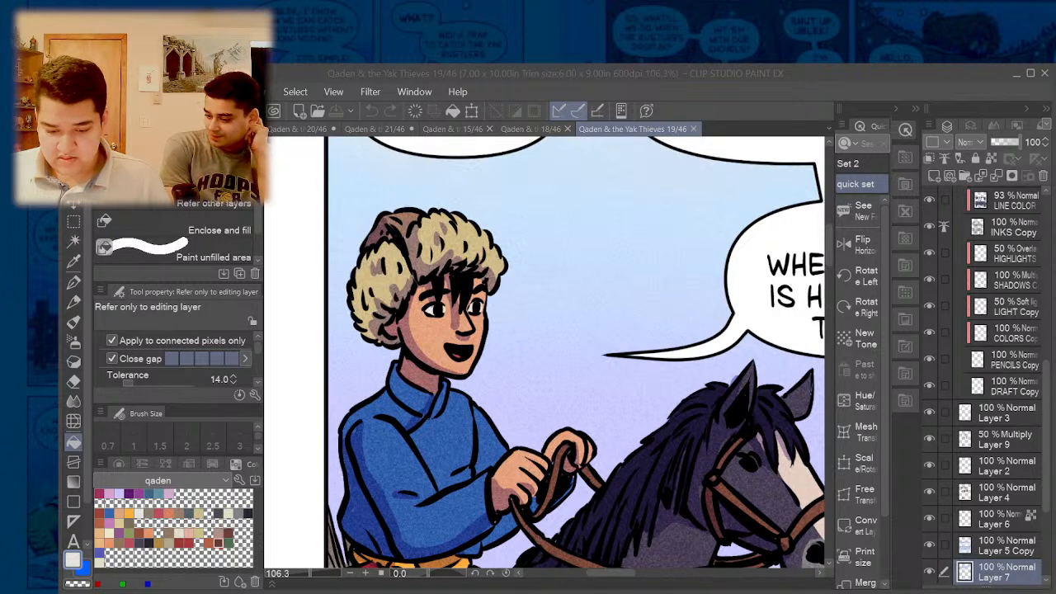
left_click(449, 481)
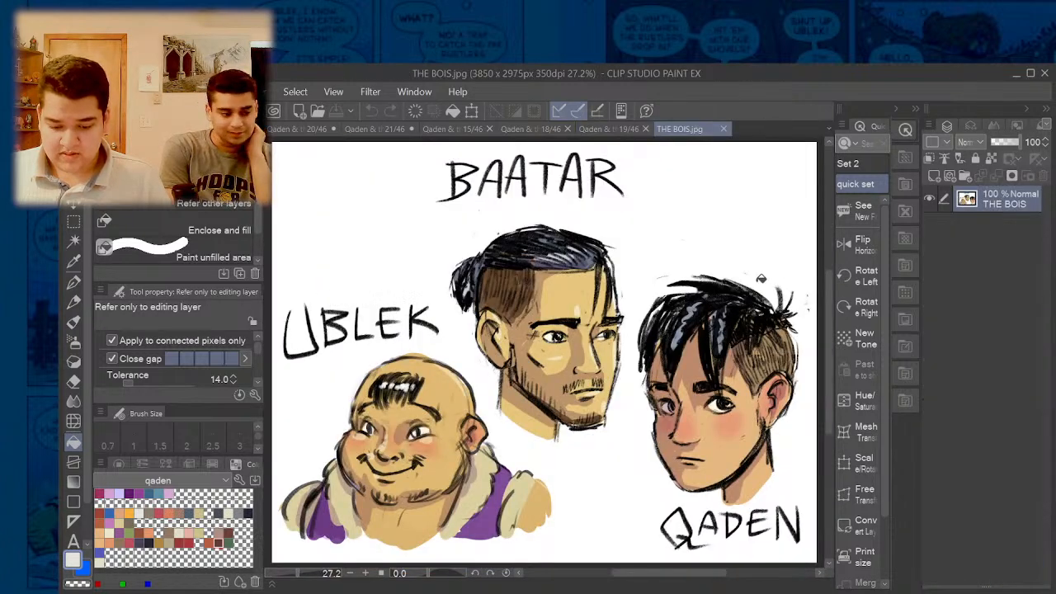
scroll(755, 280, "down", 2)
scroll(744, 311, "up", 2)
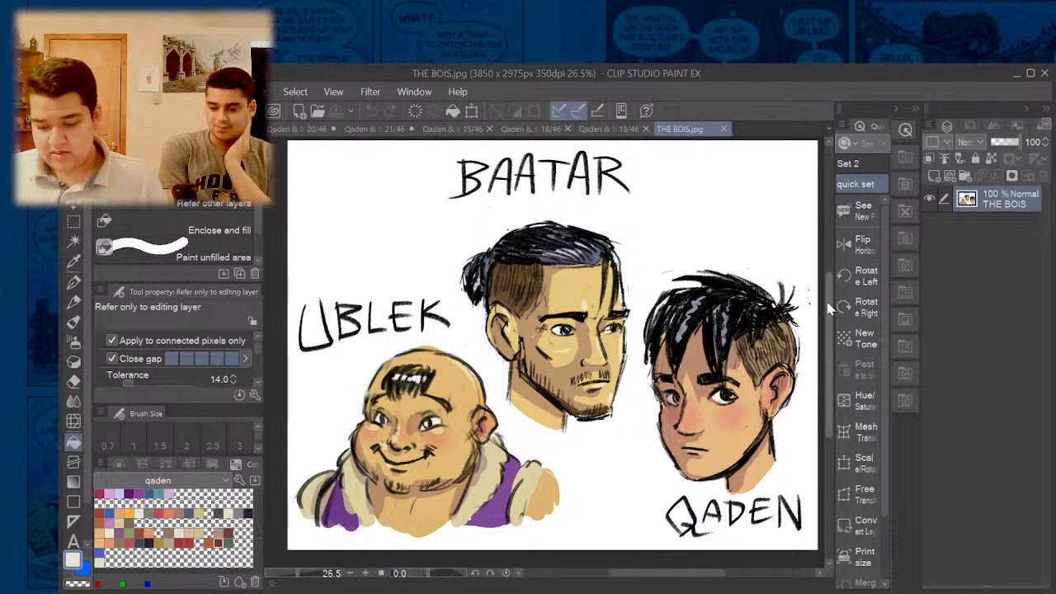
scroll(830, 307, "up", 1)
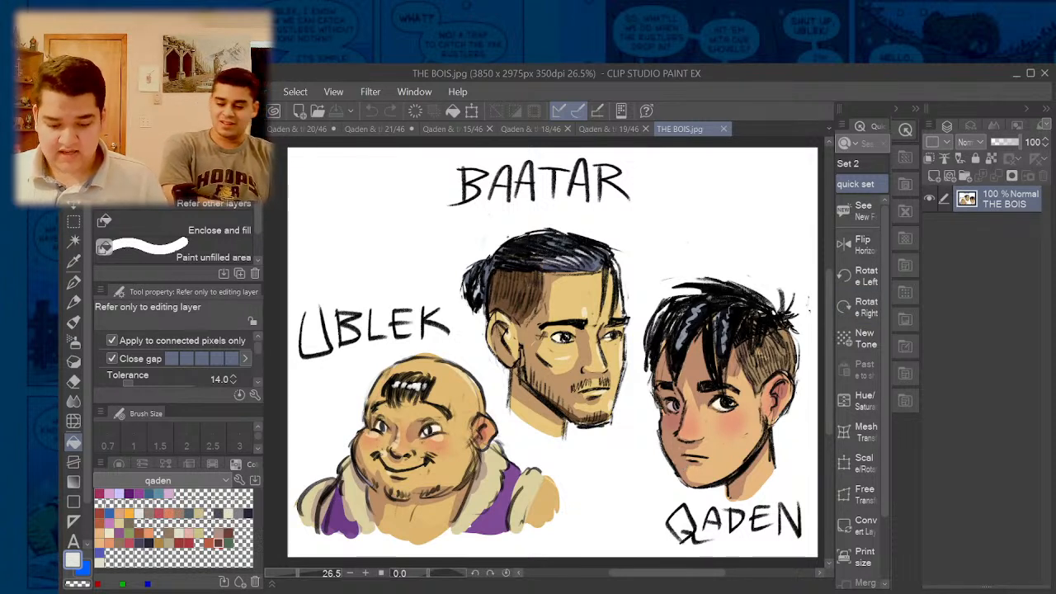
- Open the qaden character icons file and delete the second H from the CHYCHAL label on Layer 6
left_click(476, 592)
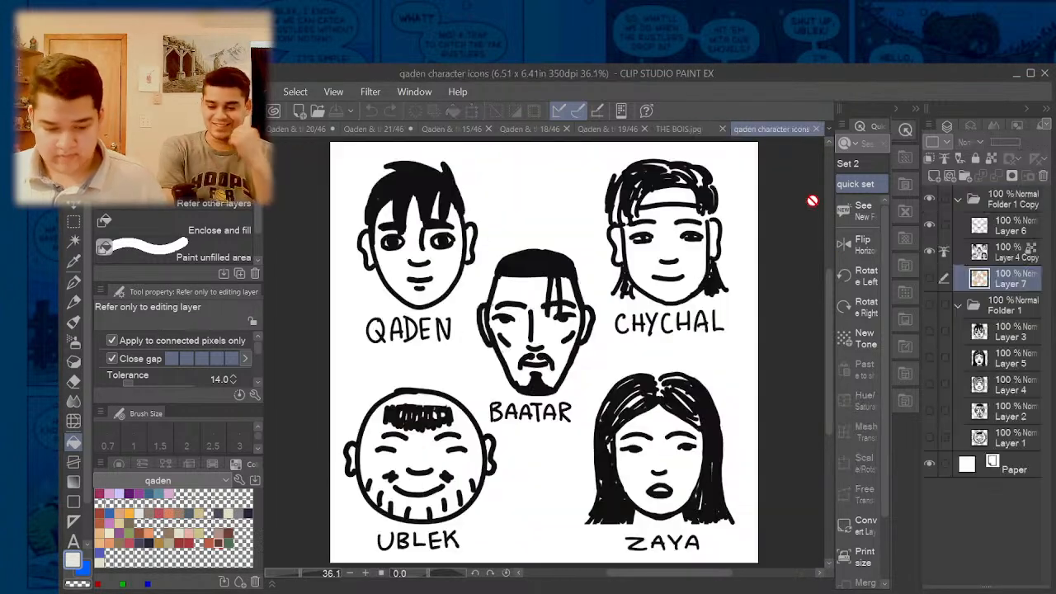
key("m")
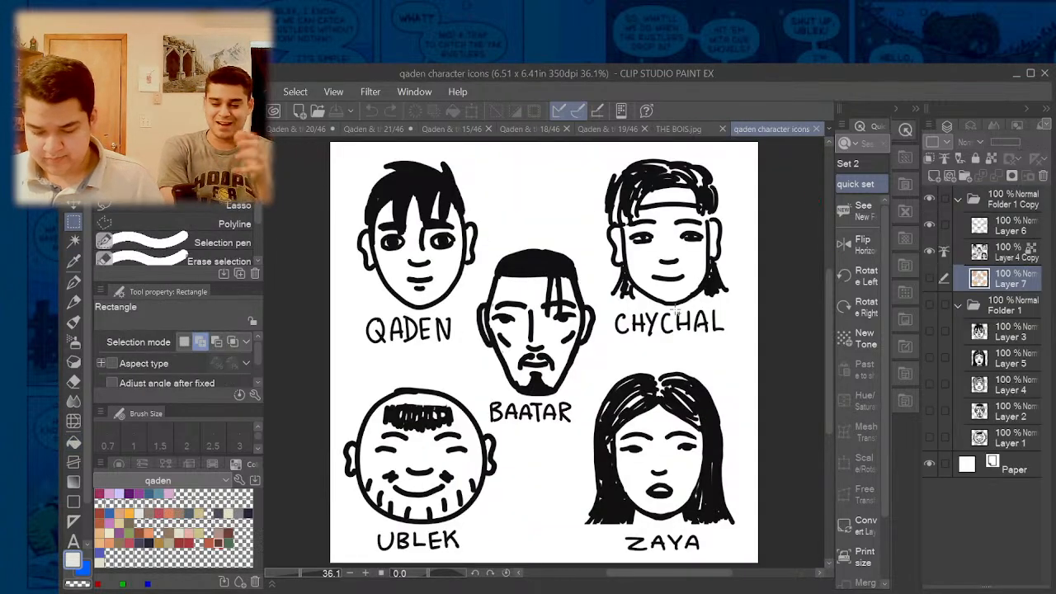
left_click_drag(694, 337, 694, 337)
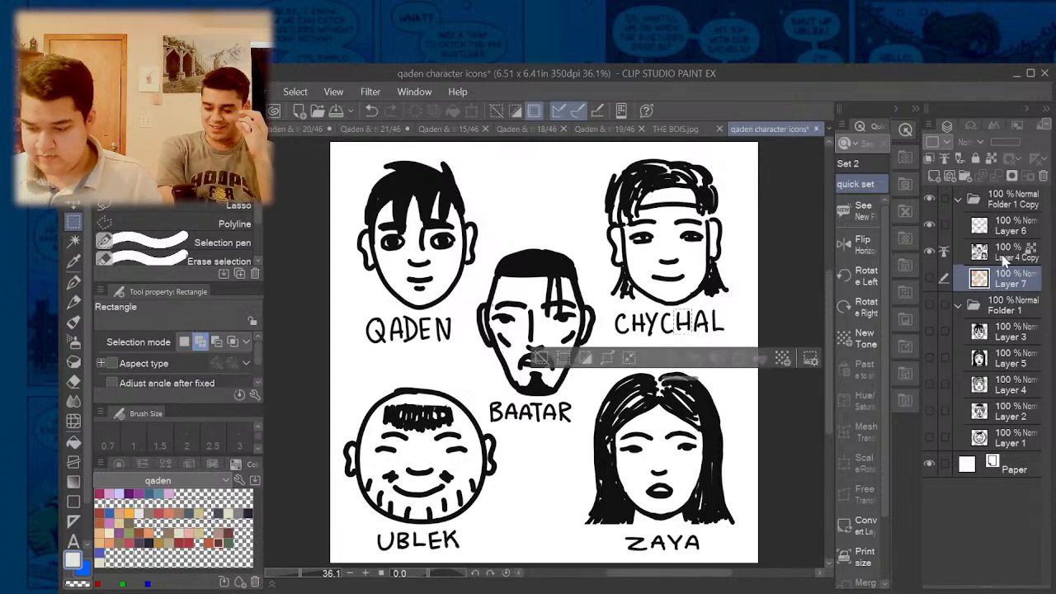
left_click(1003, 225)
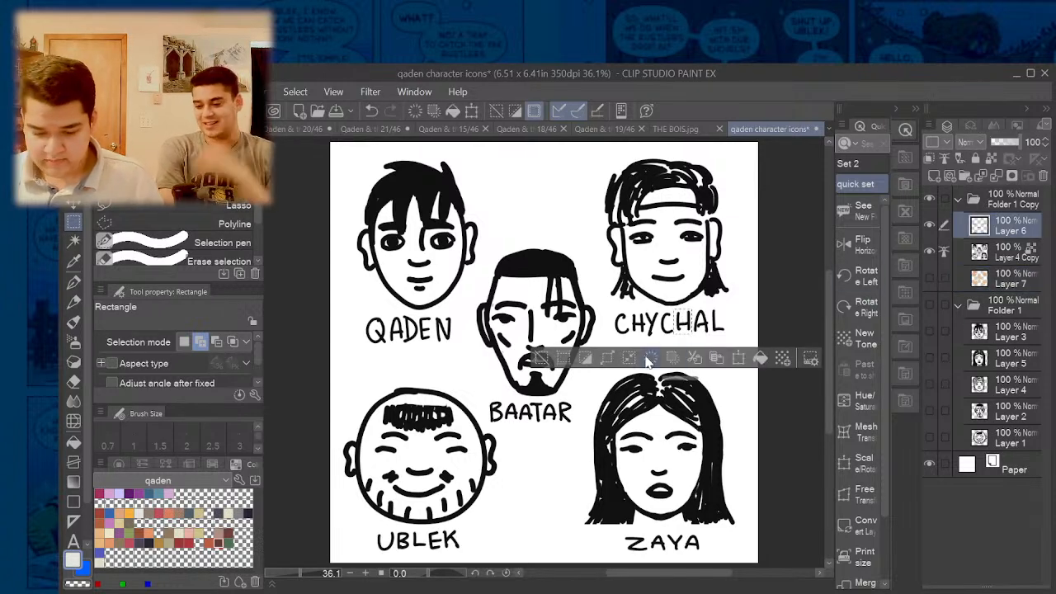
left_click(652, 358)
left_click(538, 357)
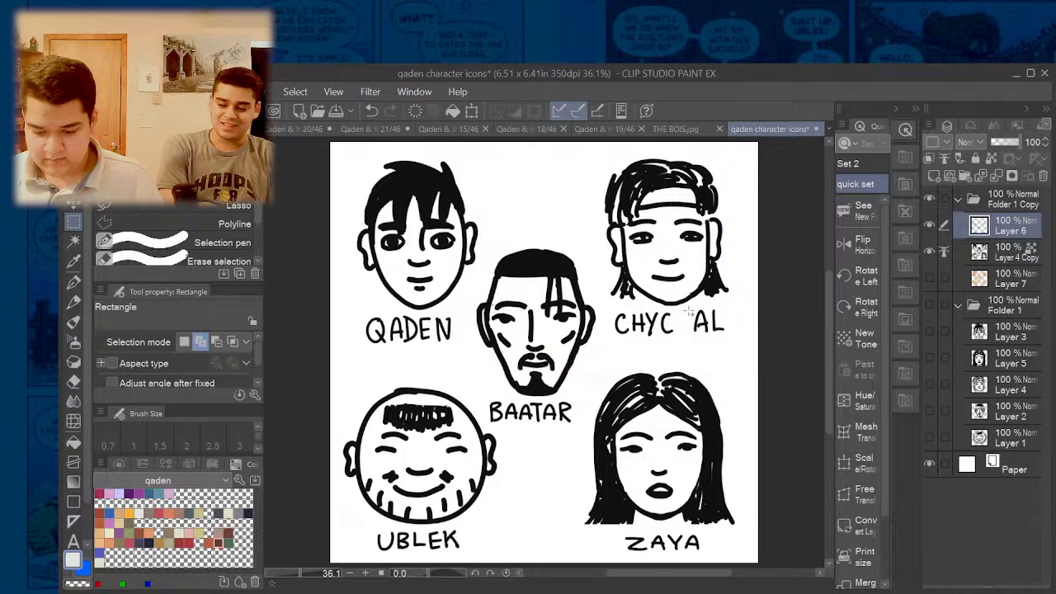
left_click_drag(684, 311, 734, 339)
key("ctrl+t")
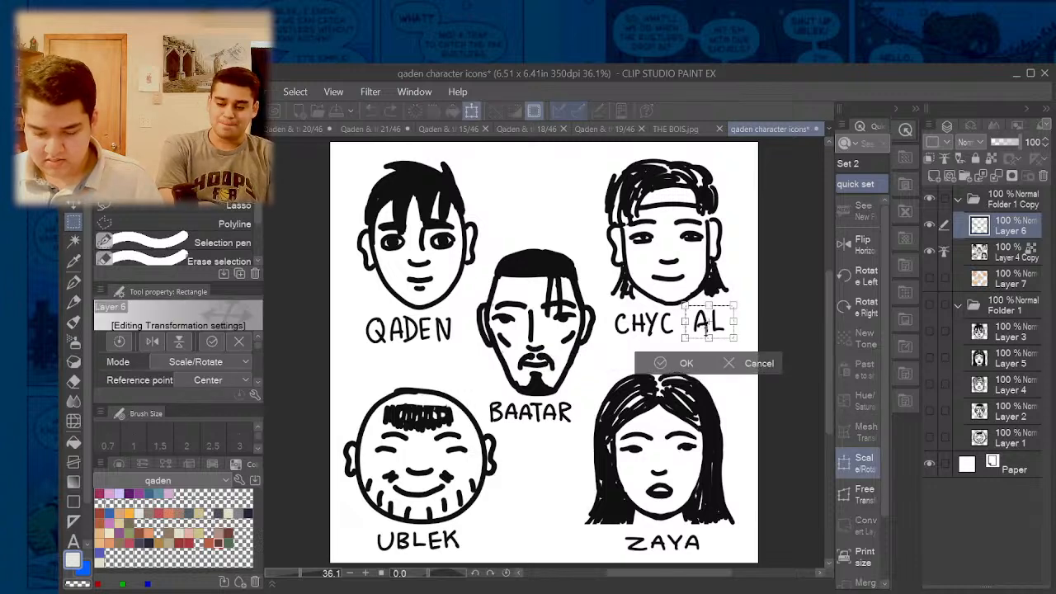
left_click(750, 360)
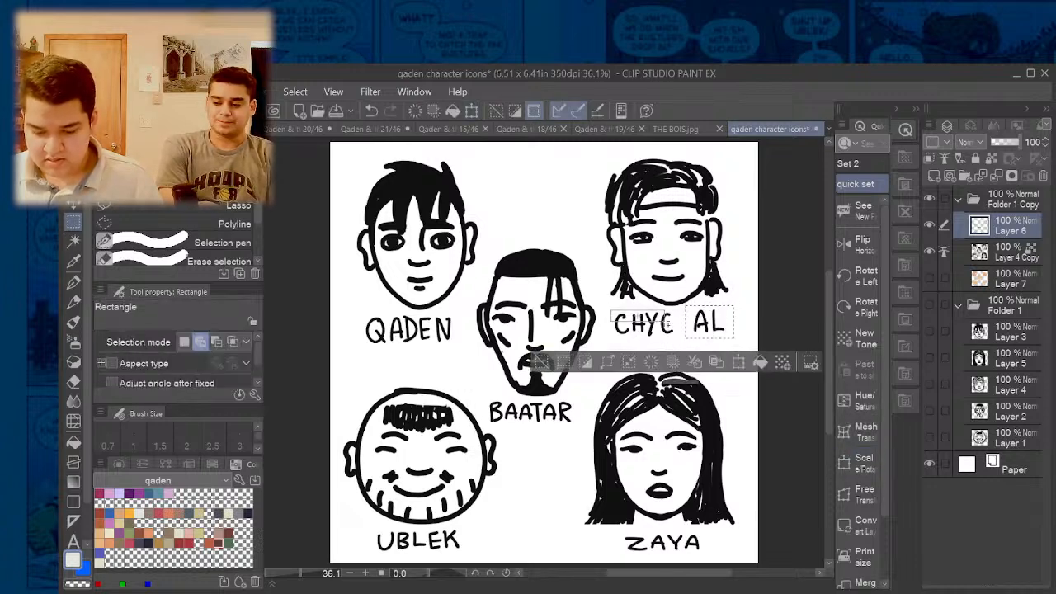
left_click(538, 361)
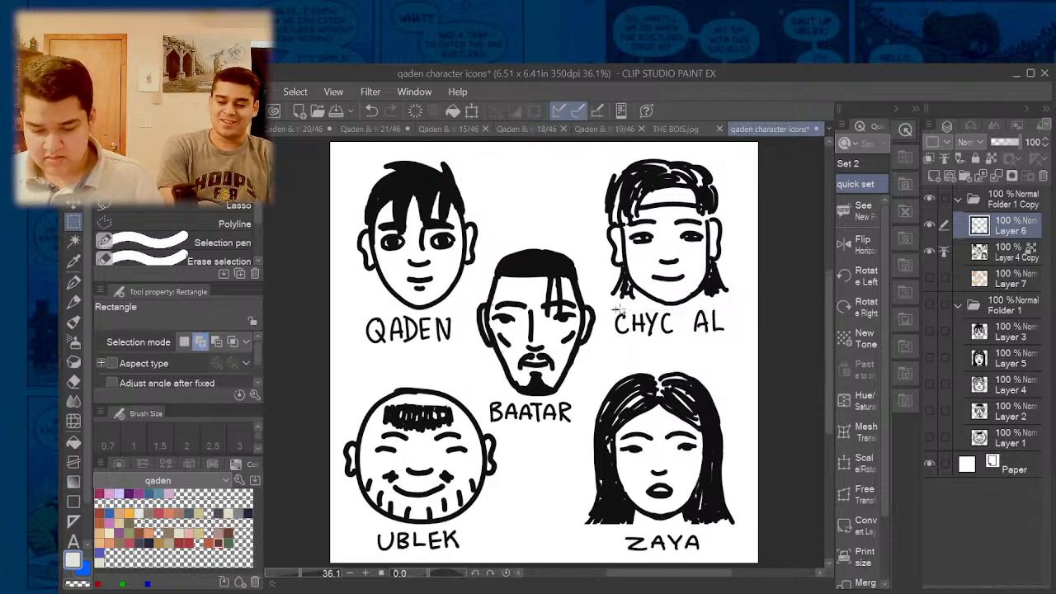
- Move the letters CHYC closer to AL to close the gap in the name label, and clear the selection
mouse_move(610, 311)
left_mouse_down()
mouse_move(678, 340)
mouse_move(659, 326)
left_mouse_up()
key("ctrl+t")
scroll(640, 327, "up", 1)
left_click(623, 370)
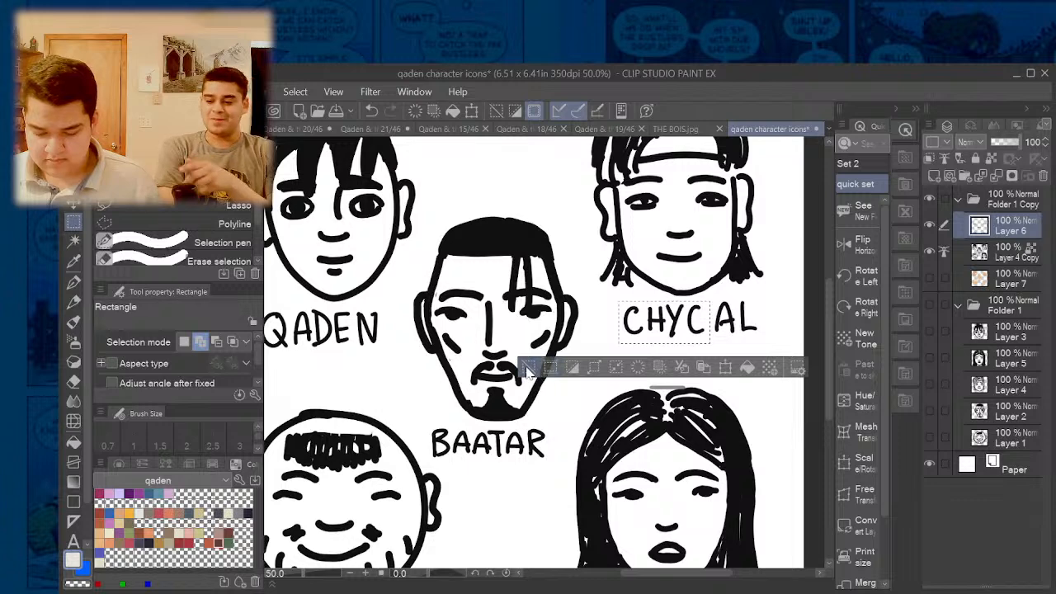
left_click(529, 367)
scroll(627, 355, "down", 2)
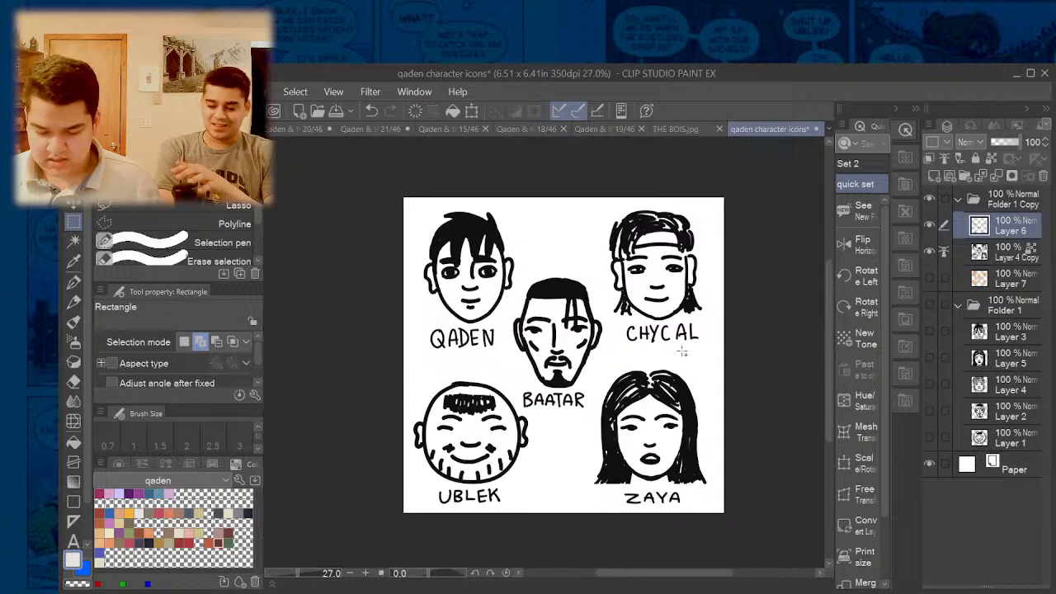
- Circle the Chycal and Zaya heads in dark pink with the 7B pencil on a new layer
scroll(682, 350, "up", 1)
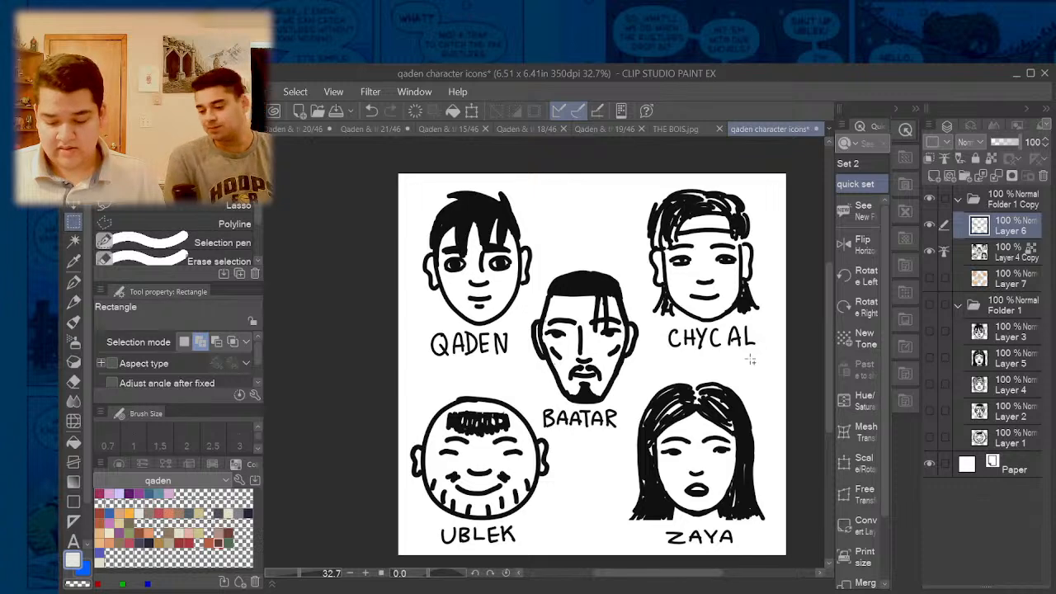
key("p")
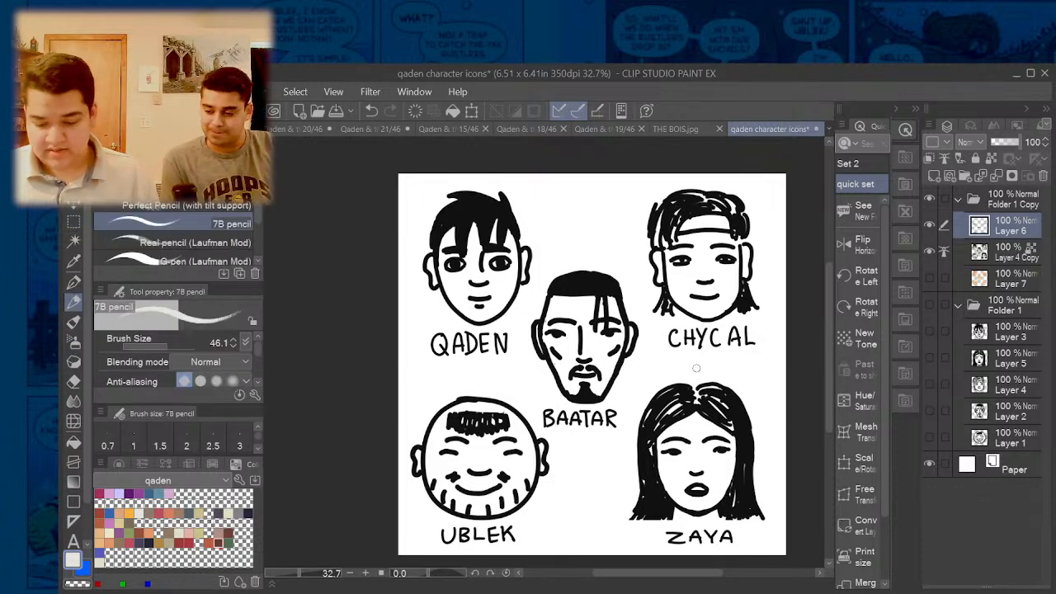
key("ctrl+shift+n")
left_click(102, 495)
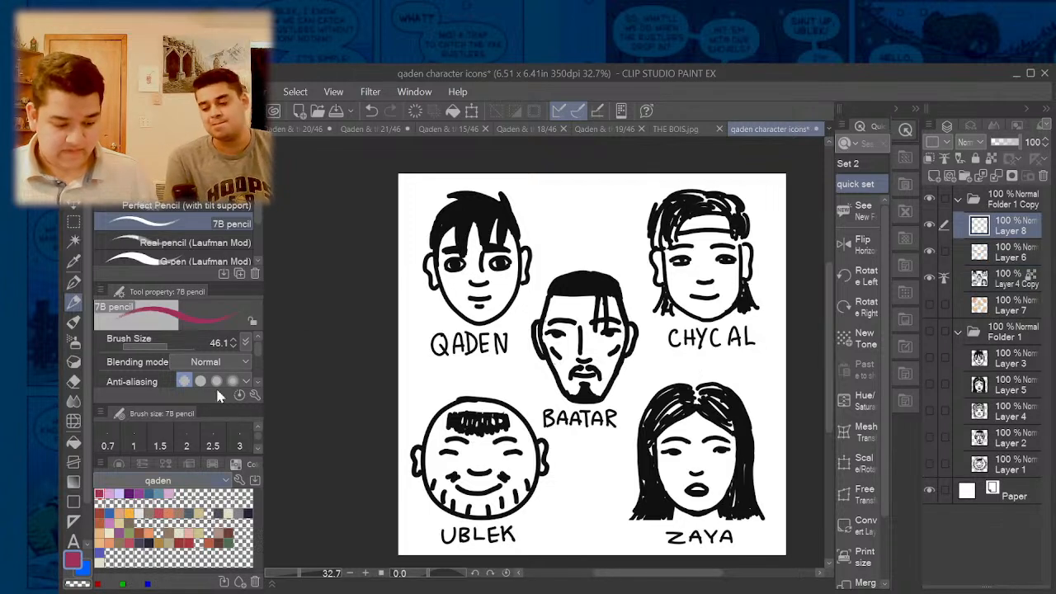
mouse_move(643, 190)
left_mouse_down()
mouse_move(709, 352)
mouse_move(637, 182)
left_mouse_up()
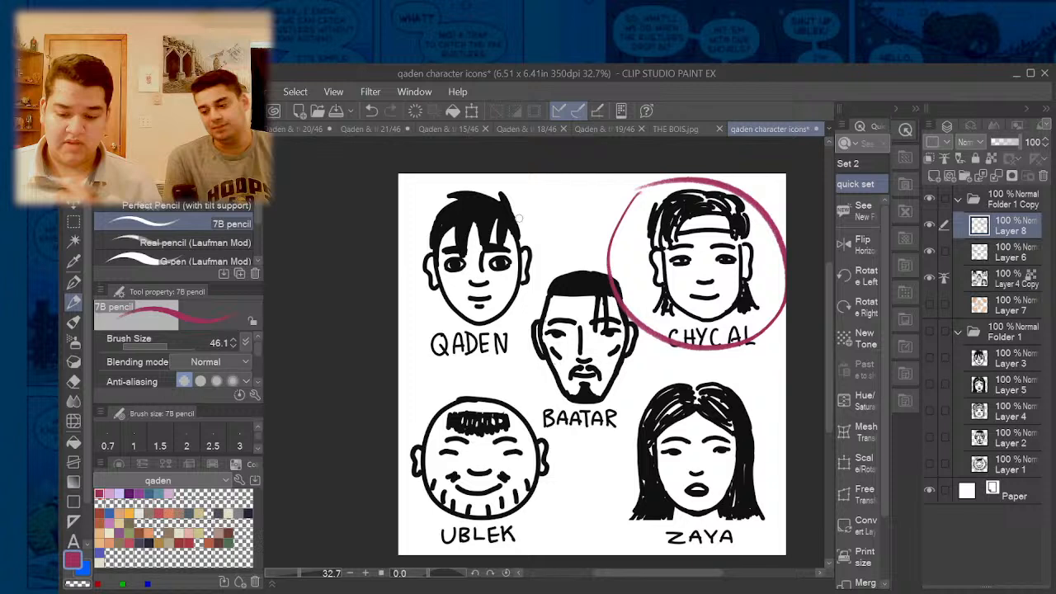
mouse_move(700, 362)
left_mouse_down()
mouse_move(646, 371)
mouse_move(634, 519)
mouse_move(807, 485)
mouse_move(673, 358)
mouse_move(741, 534)
mouse_move(685, 353)
left_mouse_up()
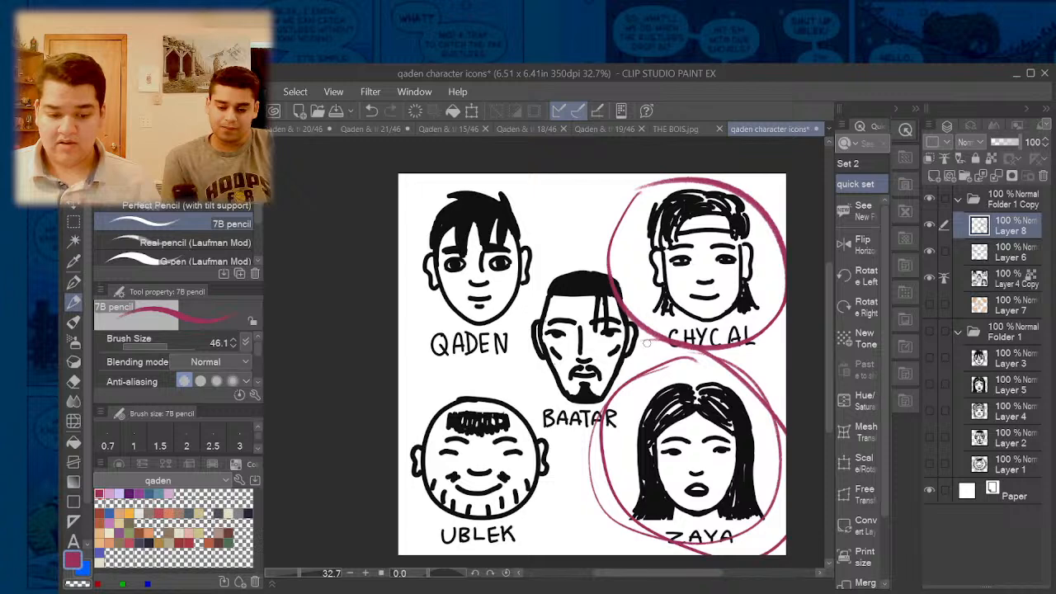
- Undo the pencil circles drawn around the Chycal and Zaya heads
left_click(371, 110)
left_click(369, 108)
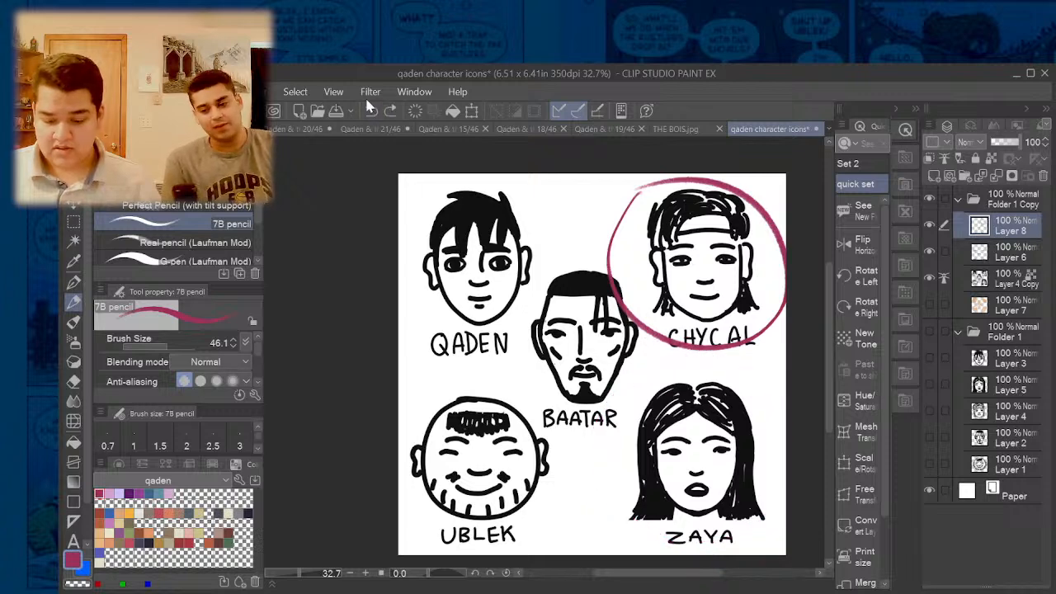
left_click(373, 110)
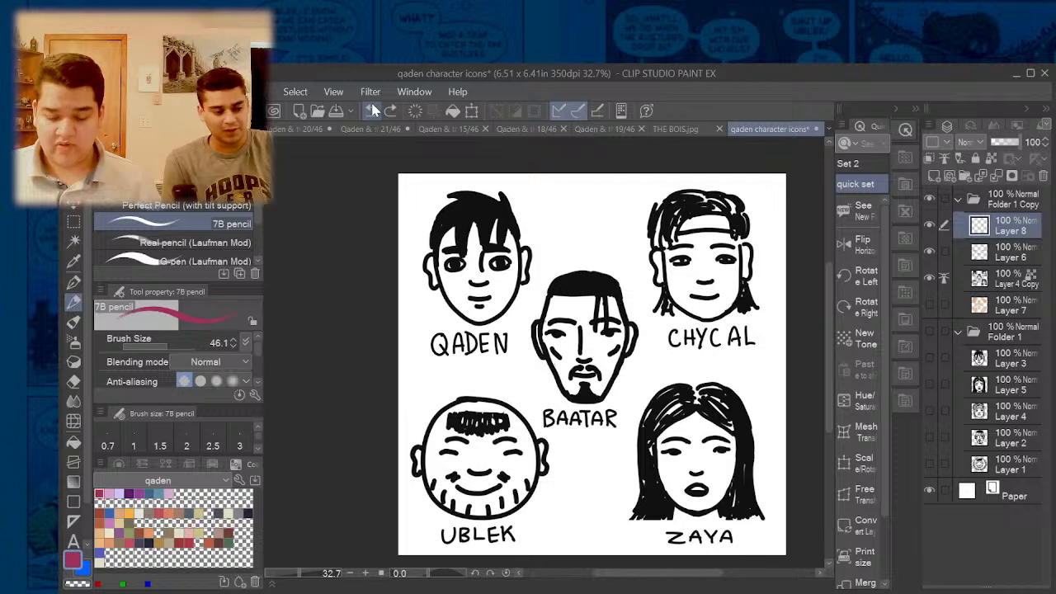
- View the coloured head studies in THE BOIS.jpg again and return to the character icons sheet
left_click(675, 131)
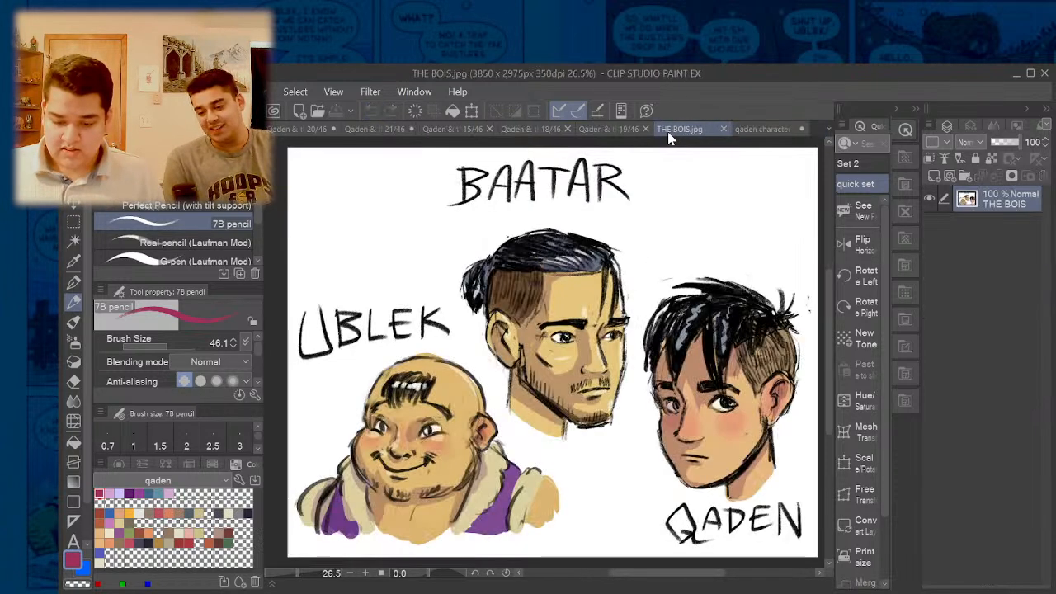
left_click(771, 130)
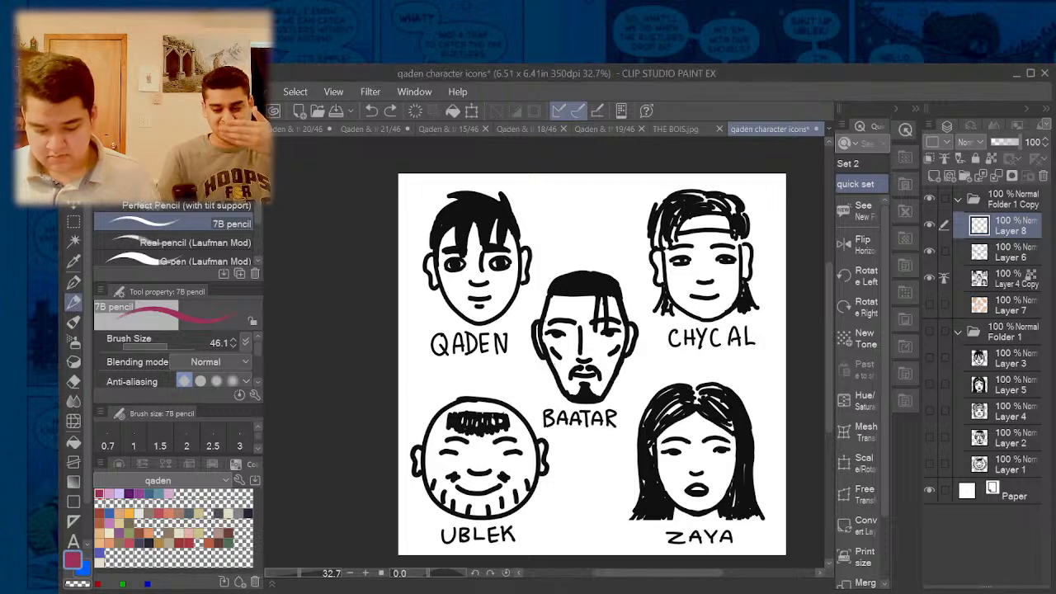
- Go to page 21 of Qaden & the Yak Thieves and examine the flat colours across all its panels
left_click(371, 129)
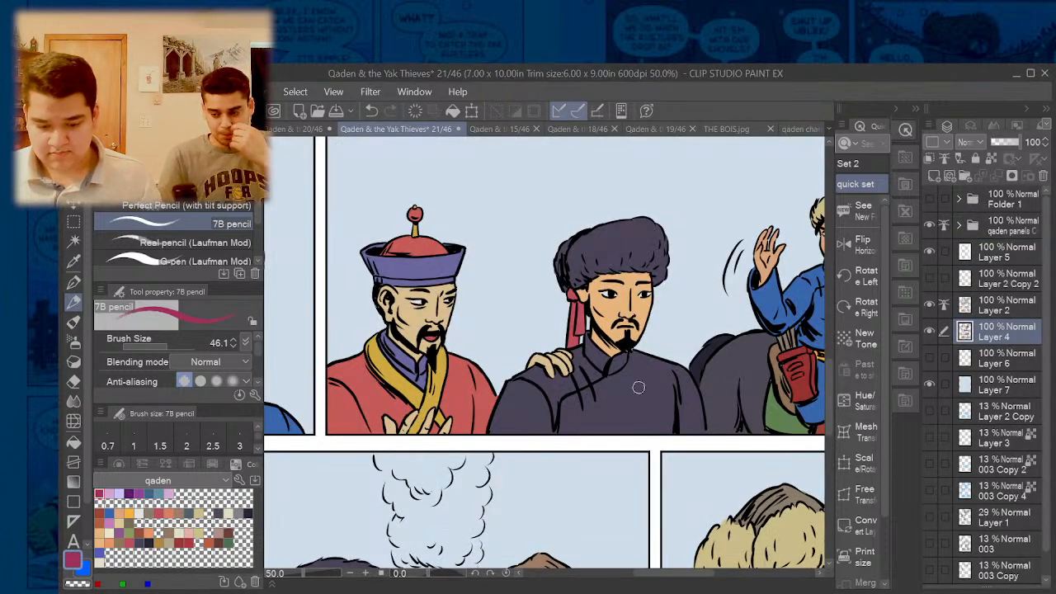
scroll(647, 399, "down", 2)
scroll(647, 398, "down", 2)
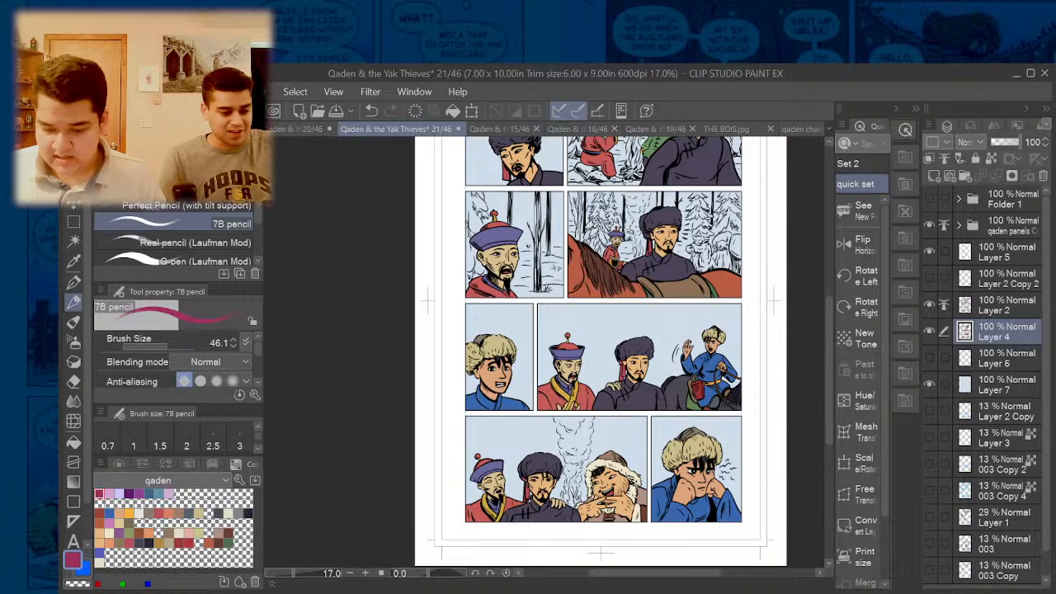
scroll(826, 340, "up", 2)
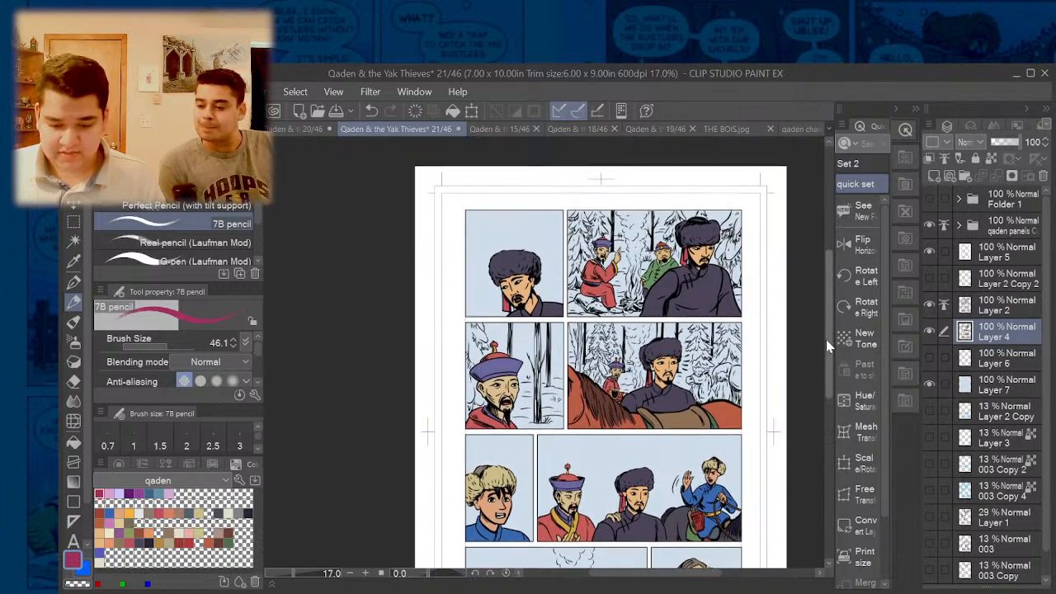
scroll(826, 339, "up", 2)
scroll(721, 257, "up", 1)
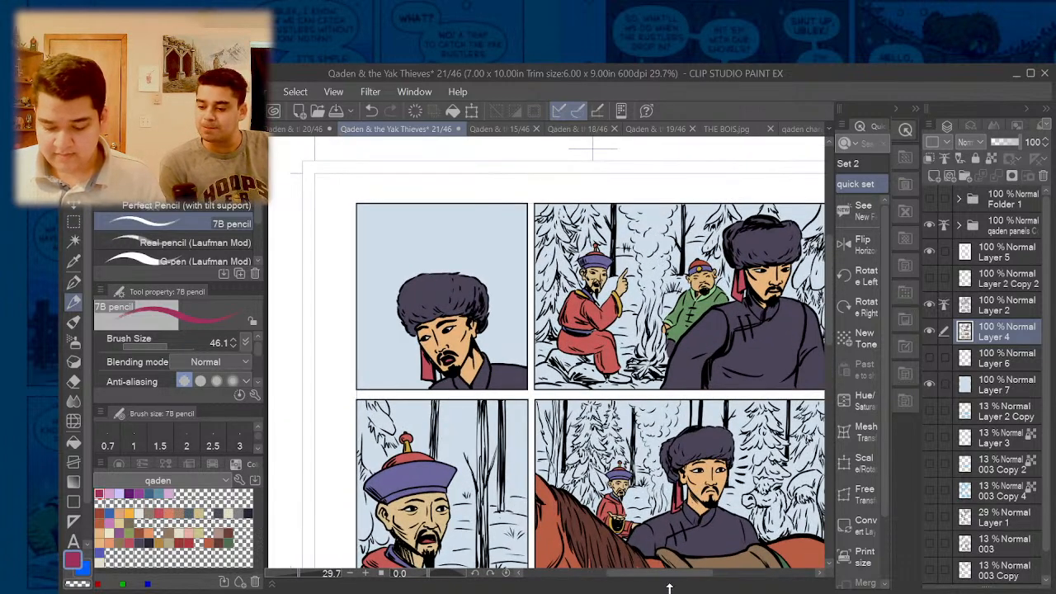
left_click_drag(672, 578, 684, 578)
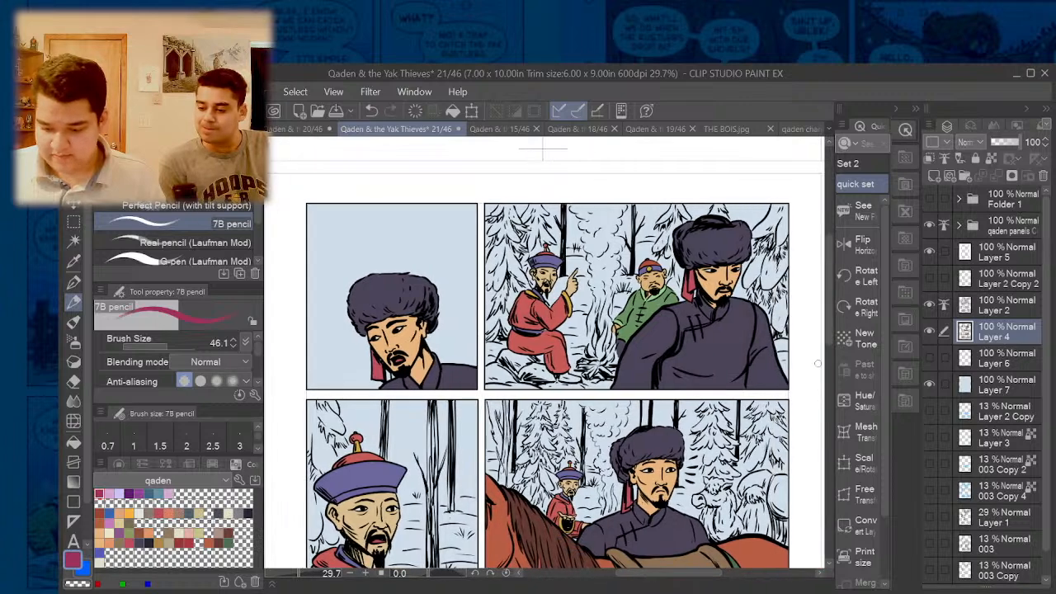
left_click_drag(829, 335, 828, 446)
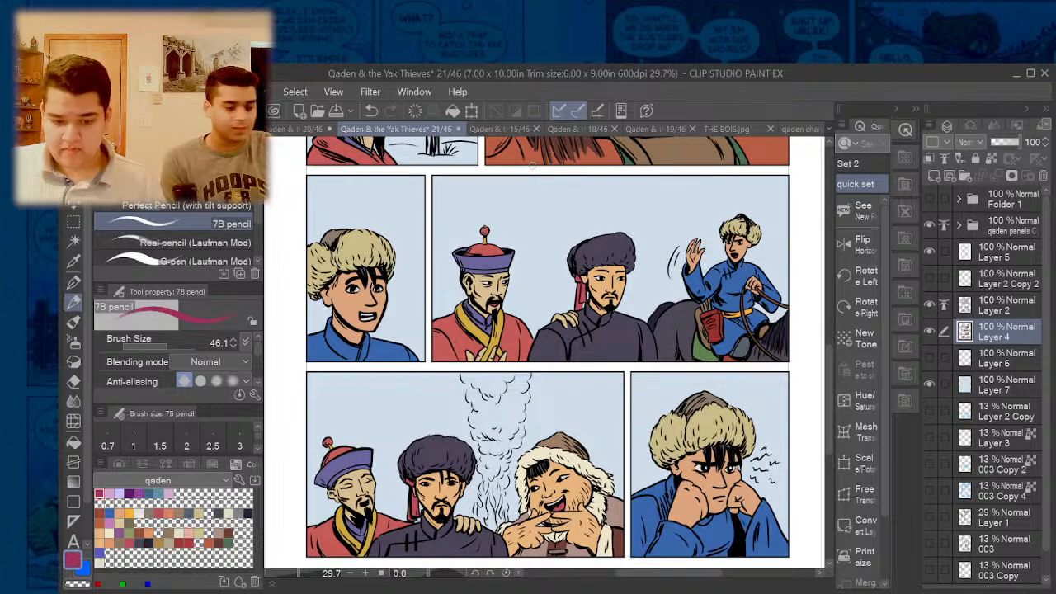
left_click_drag(830, 398, 828, 300)
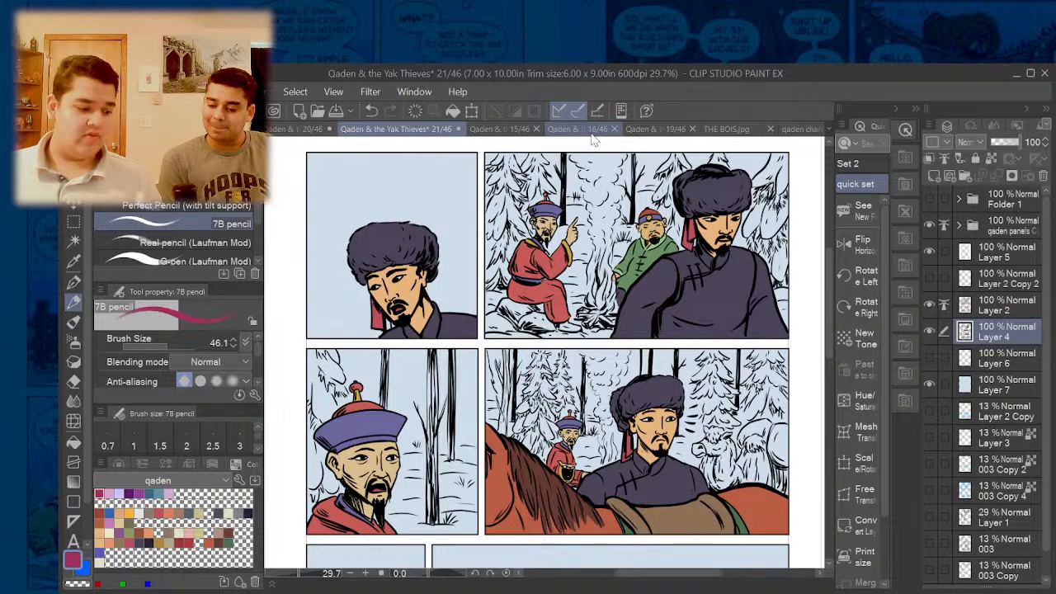